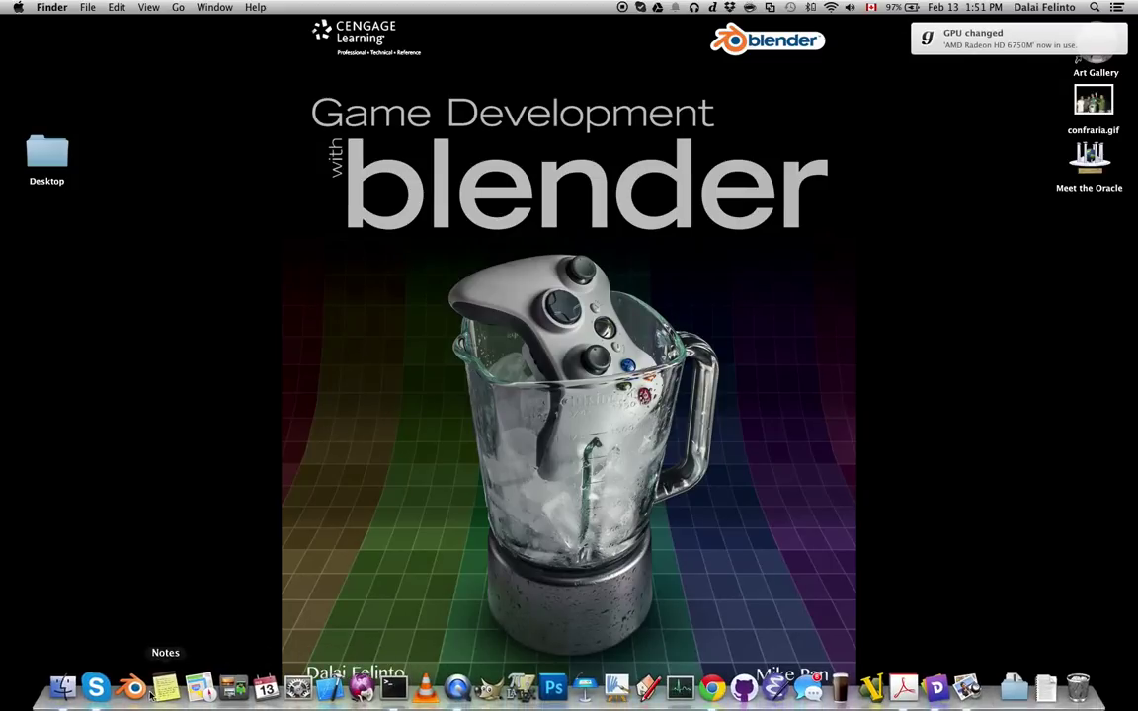
Launch Blender 2.73 from the Dock to reach the splash screen listing recent files.
click(133, 689)
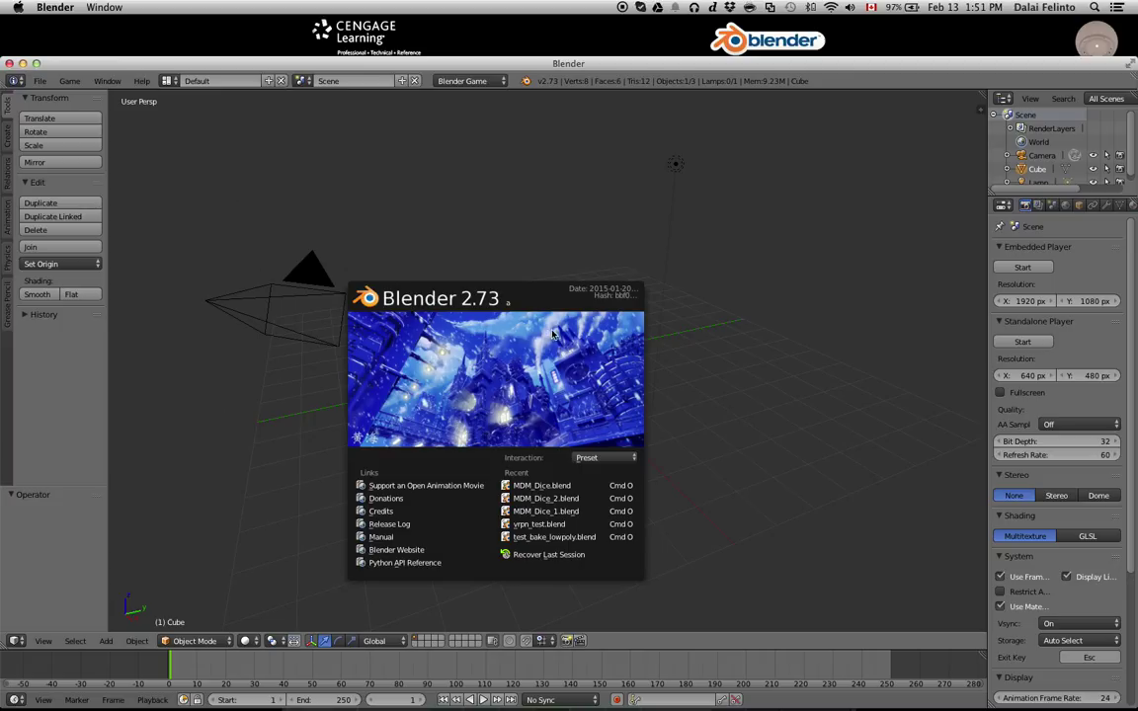
Open MDM_Dice.blend from the Recent list and shrink the Blender window.
click(557, 486)
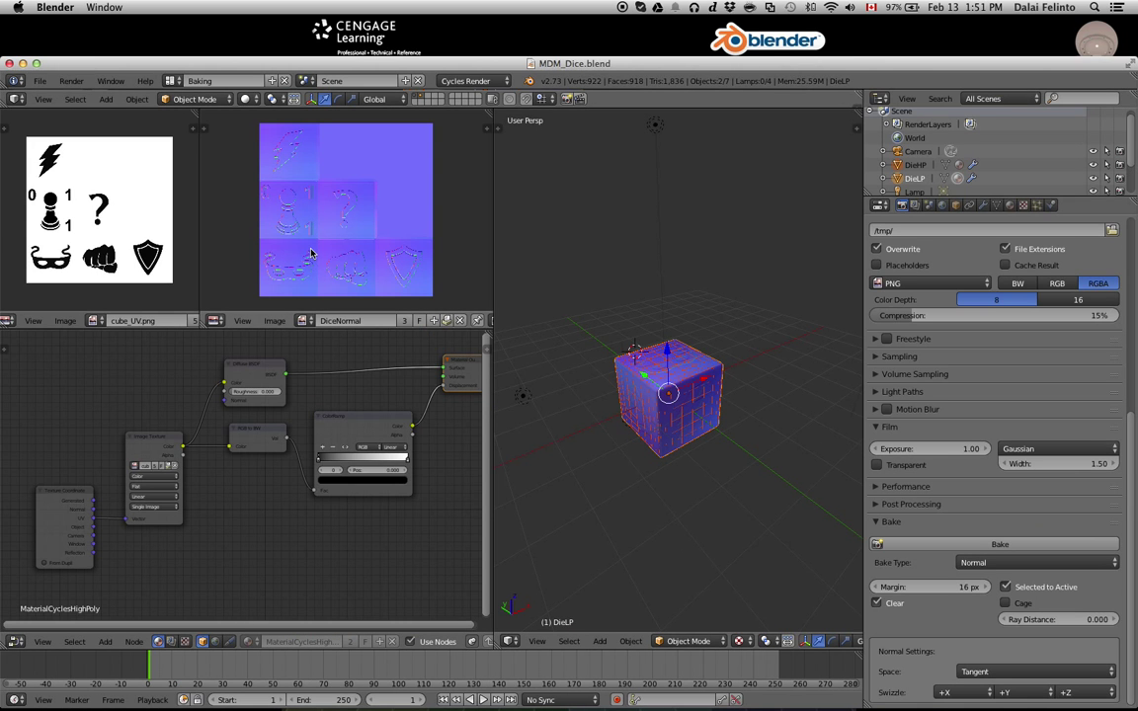
scroll(310, 254, up, 4)
scroll(317, 249, down, 3)
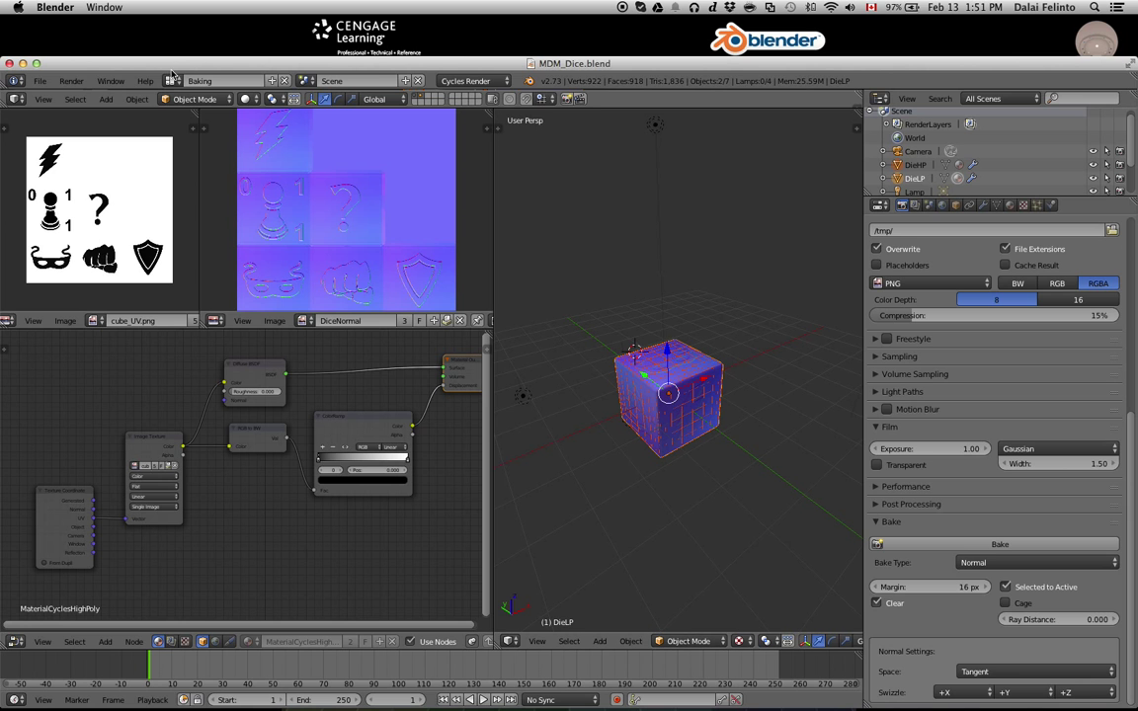
drag(5, 56, 142, 20)
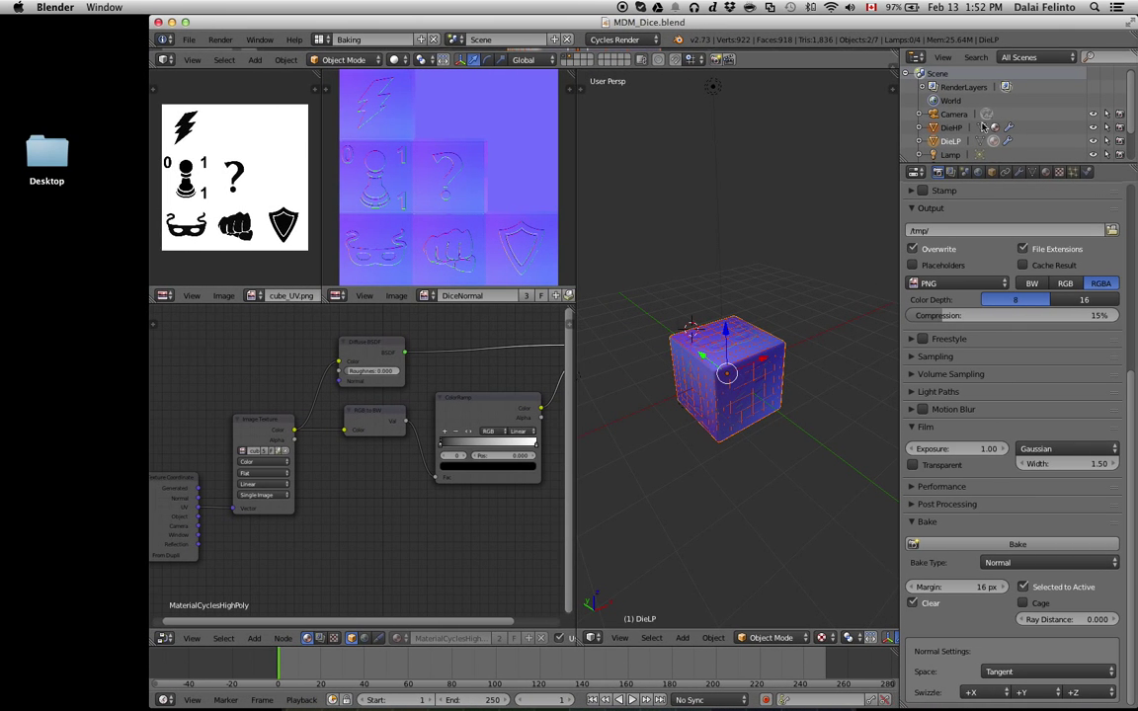
Select DieHP and hide the blue low-poly cube to reveal the white symbol die.
click(951, 127)
key(h)
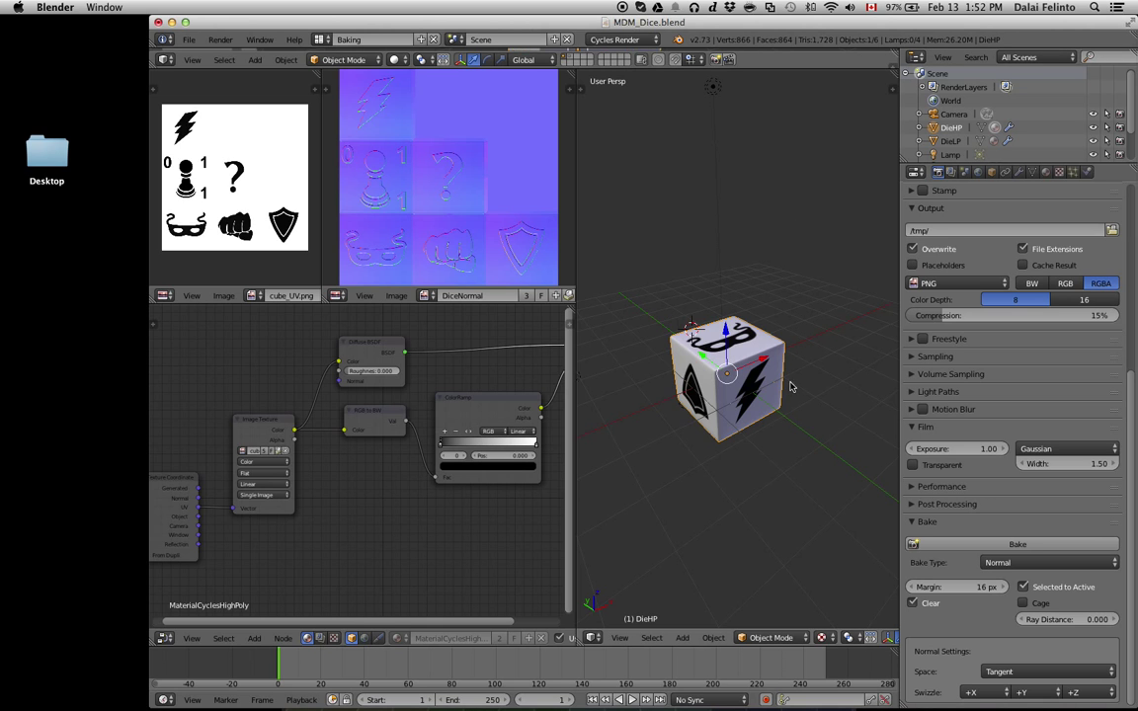
scroll(771, 637, down, 5)
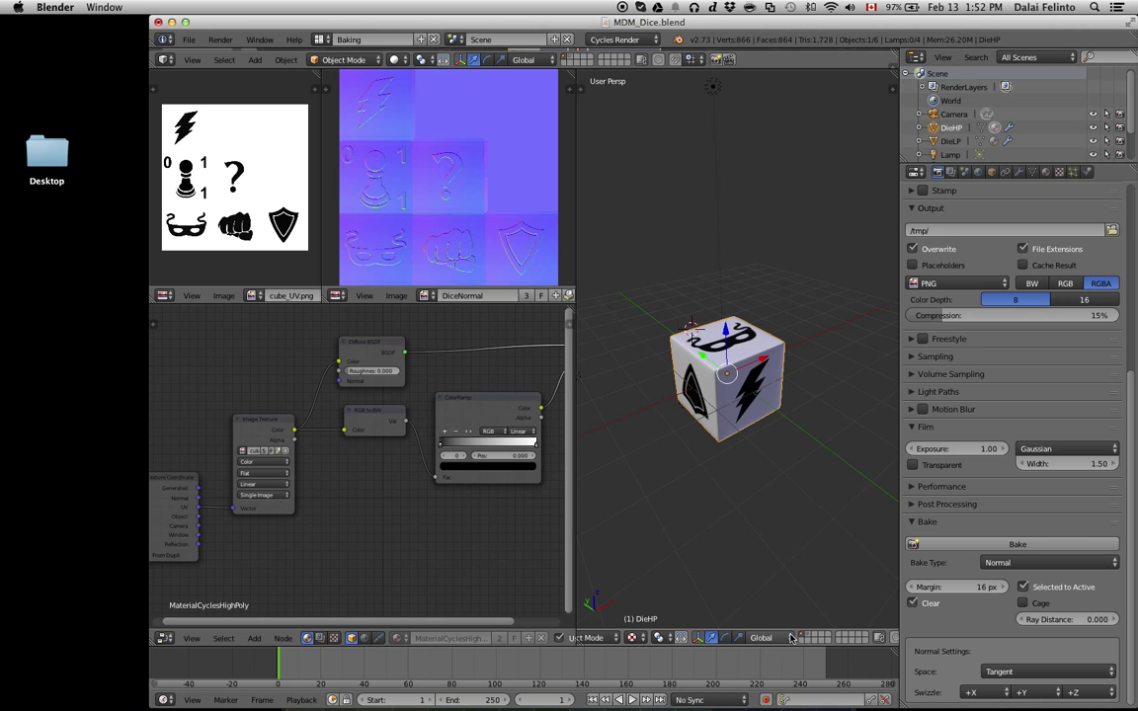
scroll(741, 432, up, 2)
scroll(738, 422, up, 3)
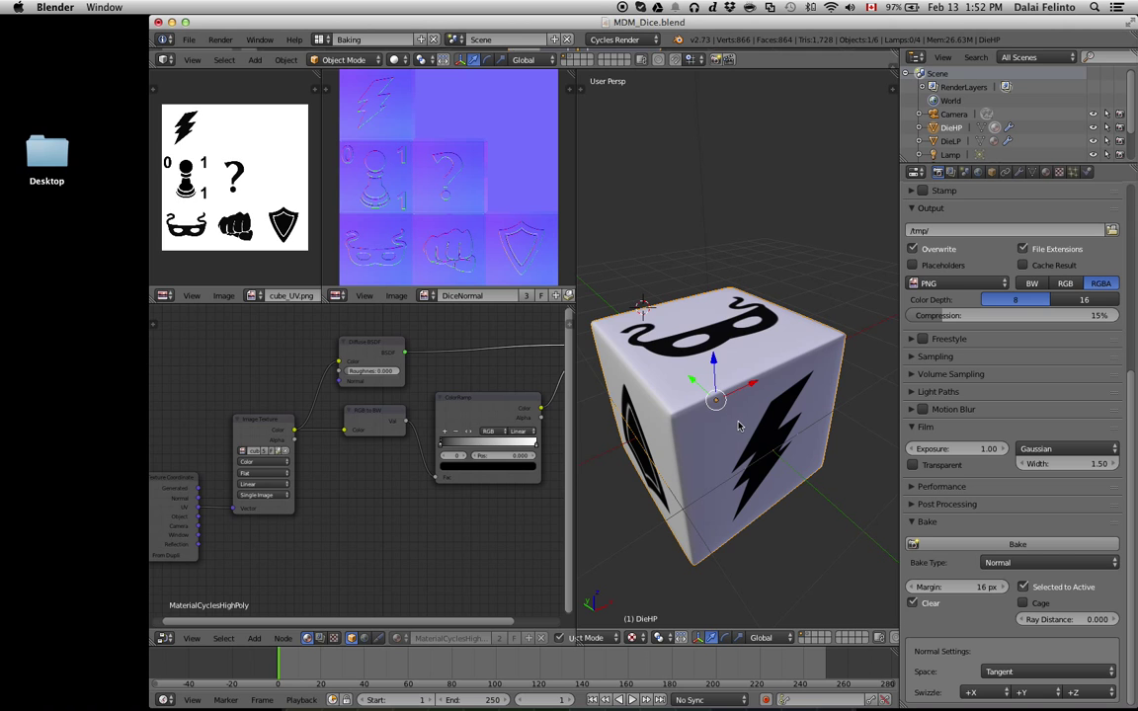
scroll(738, 425, down, 2)
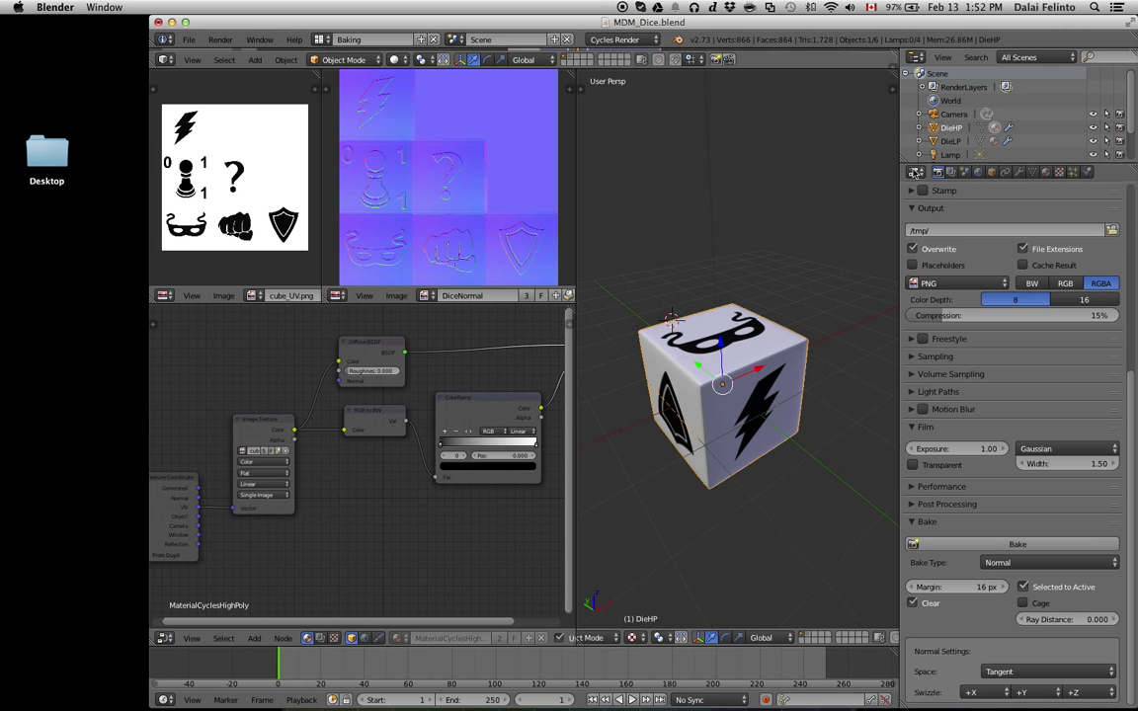
click(951, 128)
Bring up the high-poly die's modifier stack in the Modifiers tab.
key(Tab)
scroll(743, 382, up, 4)
scroll(743, 383, down, 3)
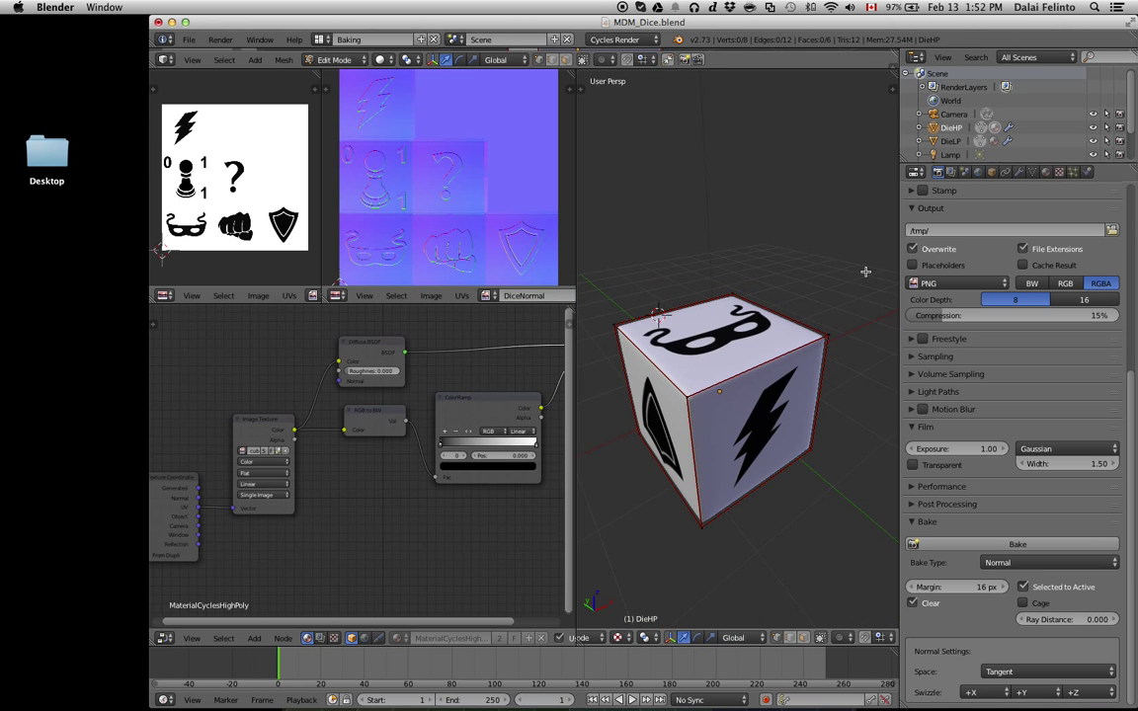
click(1019, 172)
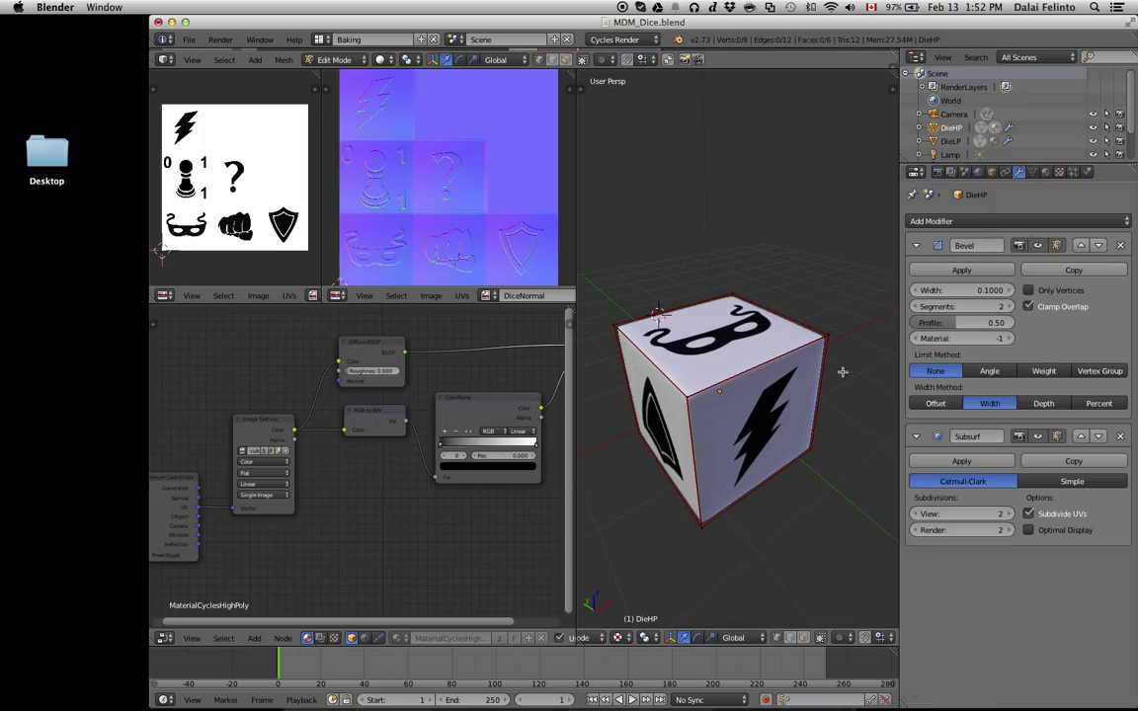
key(Tab)
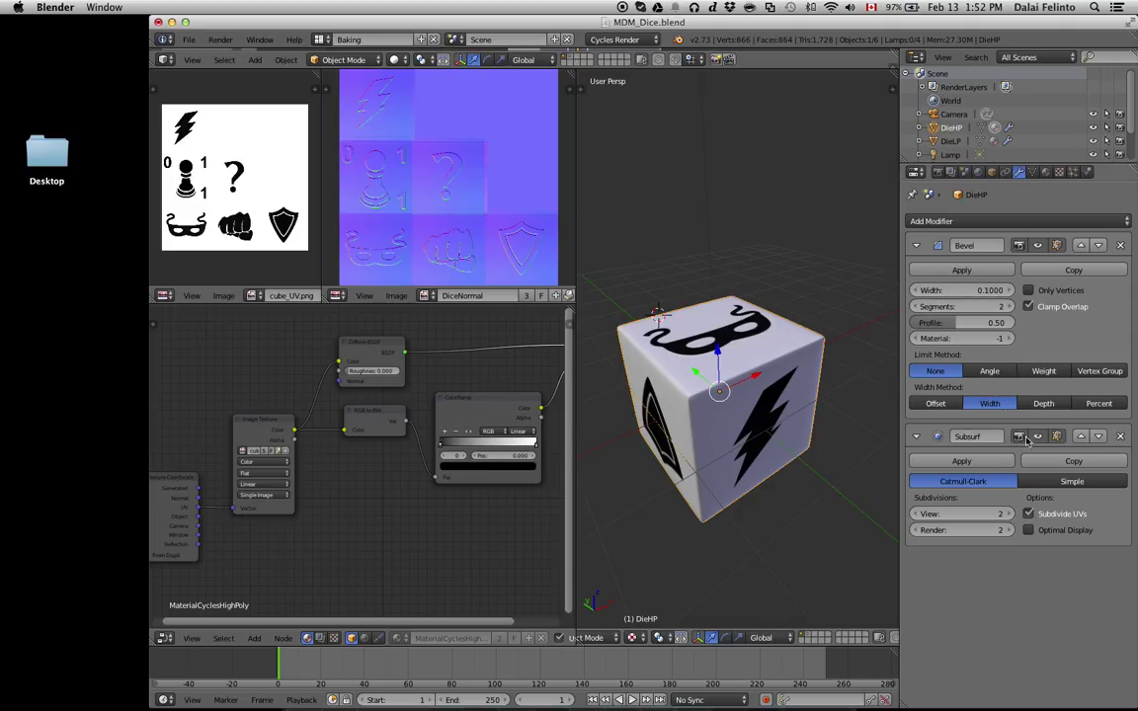
Compare the die in wireframe with Subsurf and Bevel toggled off, then re-enable both.
click(1032, 438)
key(z)
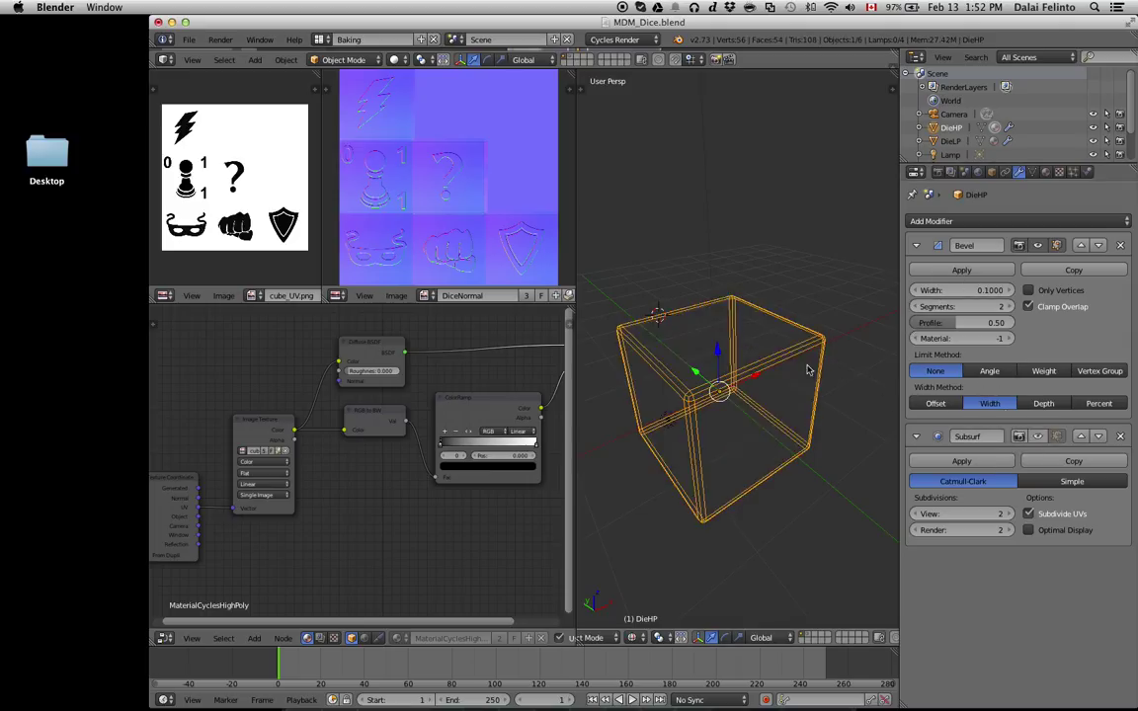
click(1037, 245)
click(1037, 245)
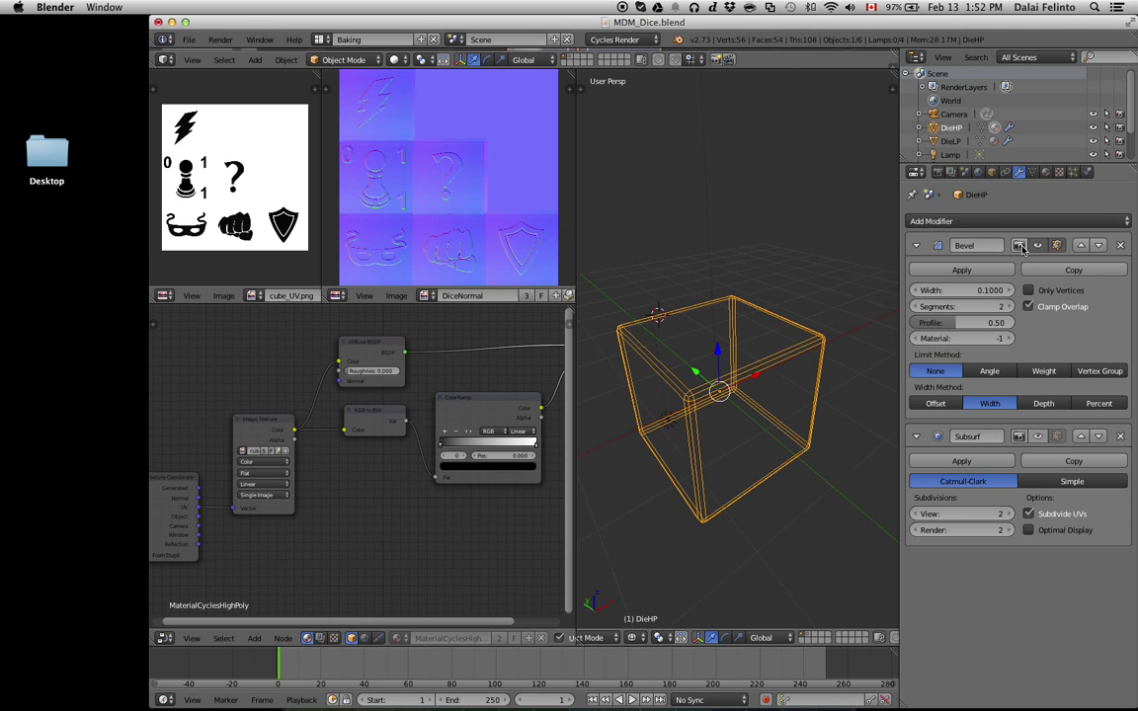
click(1023, 437)
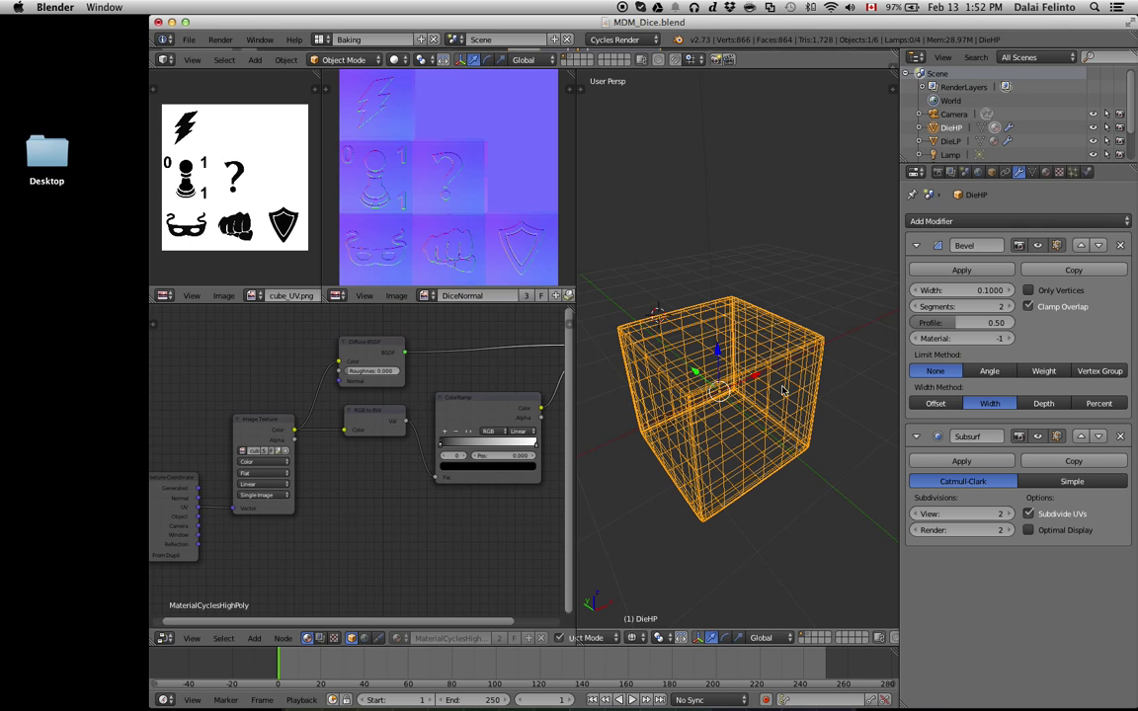
key(z)
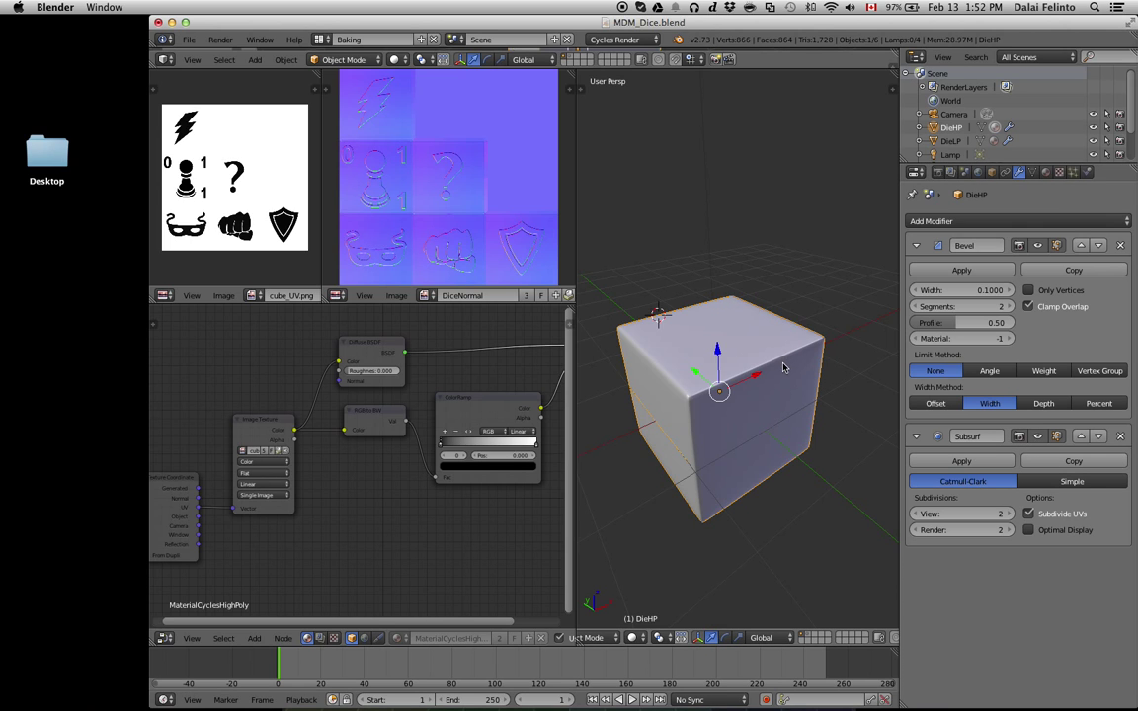
scroll(783, 368, up, 5)
scroll(784, 367, down, 2)
scroll(784, 368, down, 3)
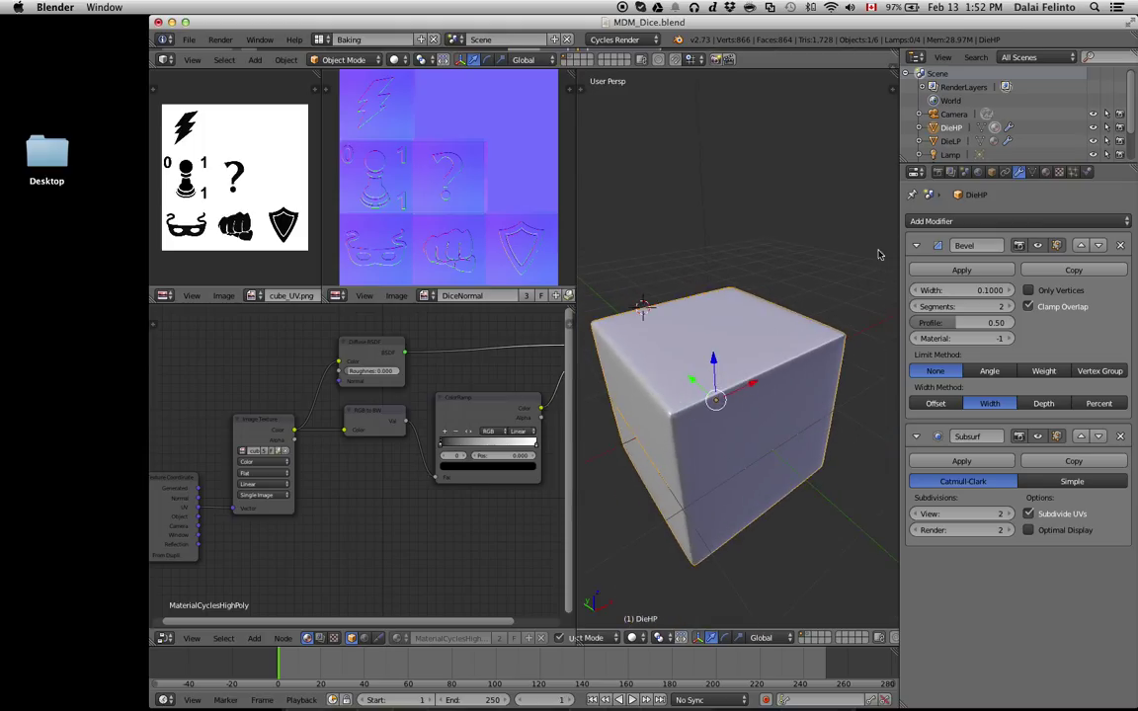
Apply Shade Smooth to the entire DieHP mesh and return to Object Mode.
key(Tab)
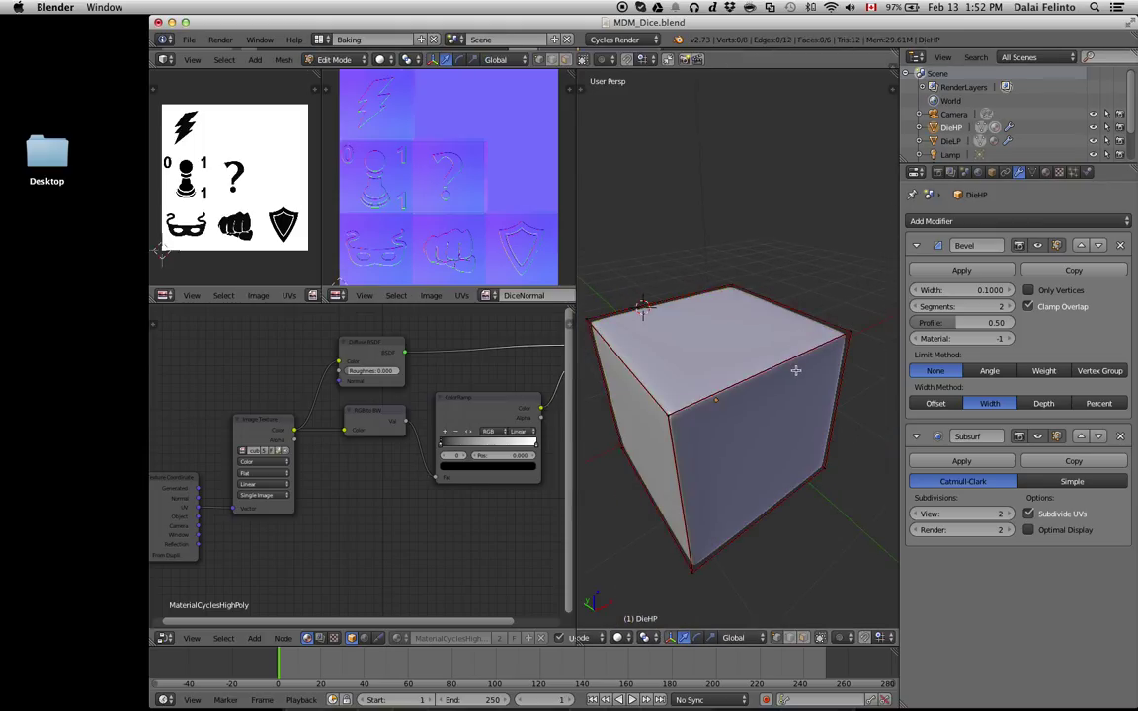
key(a)
key(w)
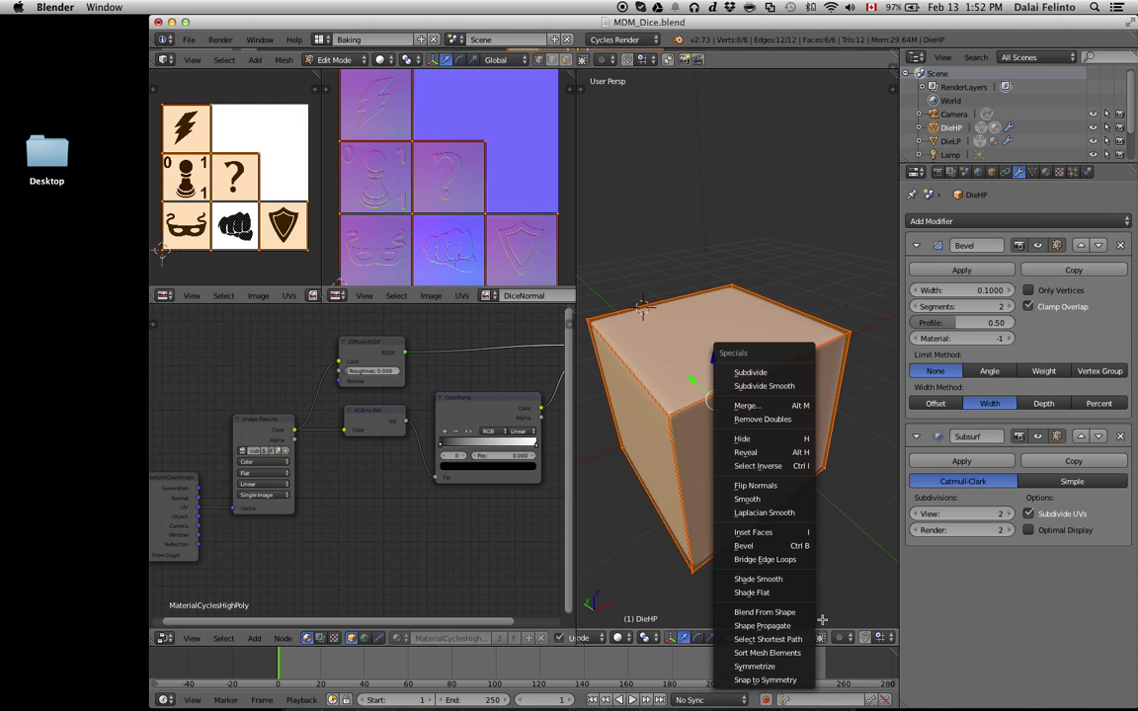
click(787, 580)
key(Tab)
Apply Shade Smooth to all of DieLP's faces, then make DieHP active again.
click(948, 142)
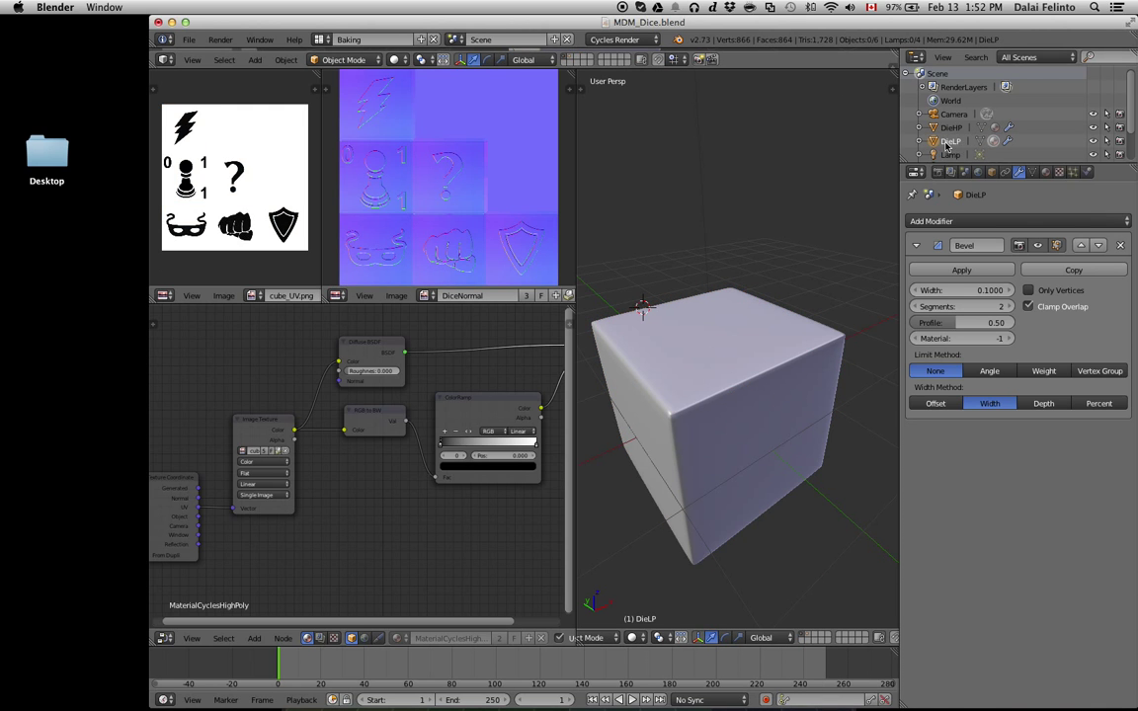
right_click(714, 330)
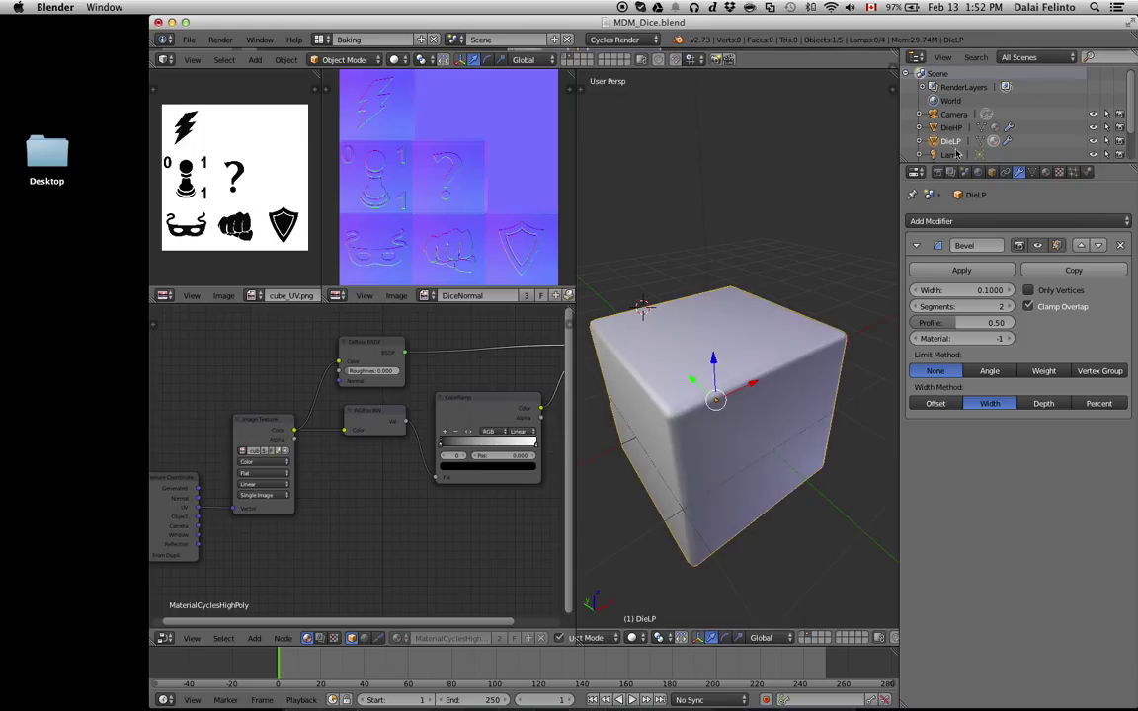
key(Tab)
key(w)
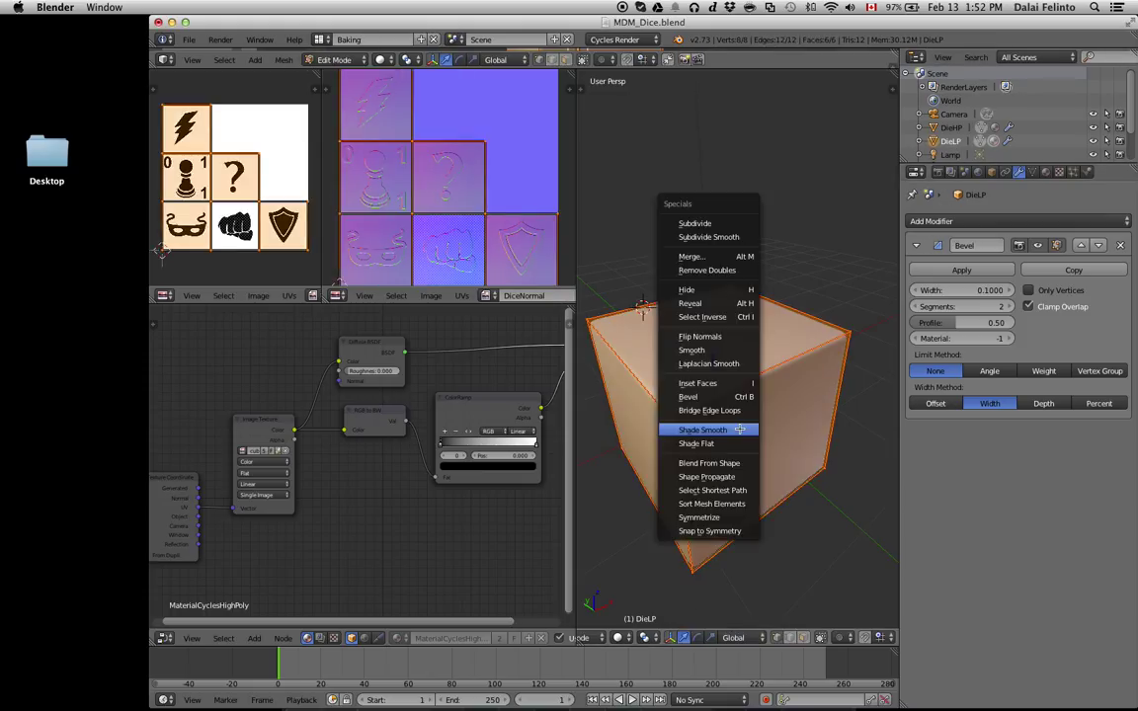
click(732, 430)
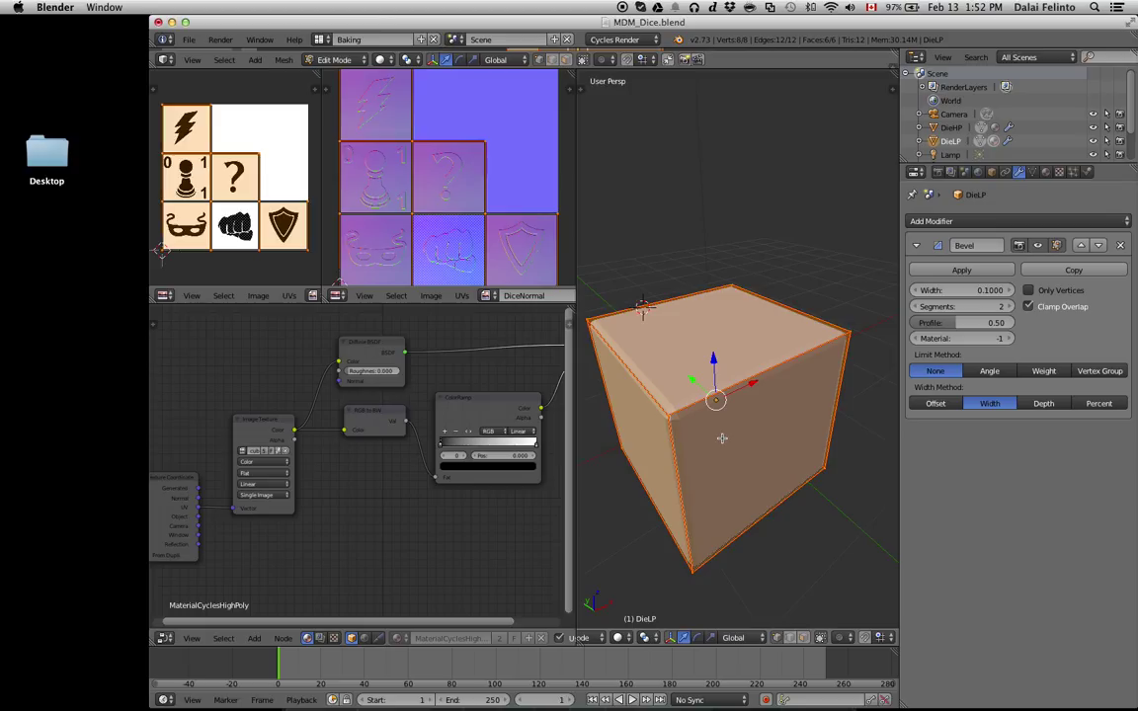
key(Tab)
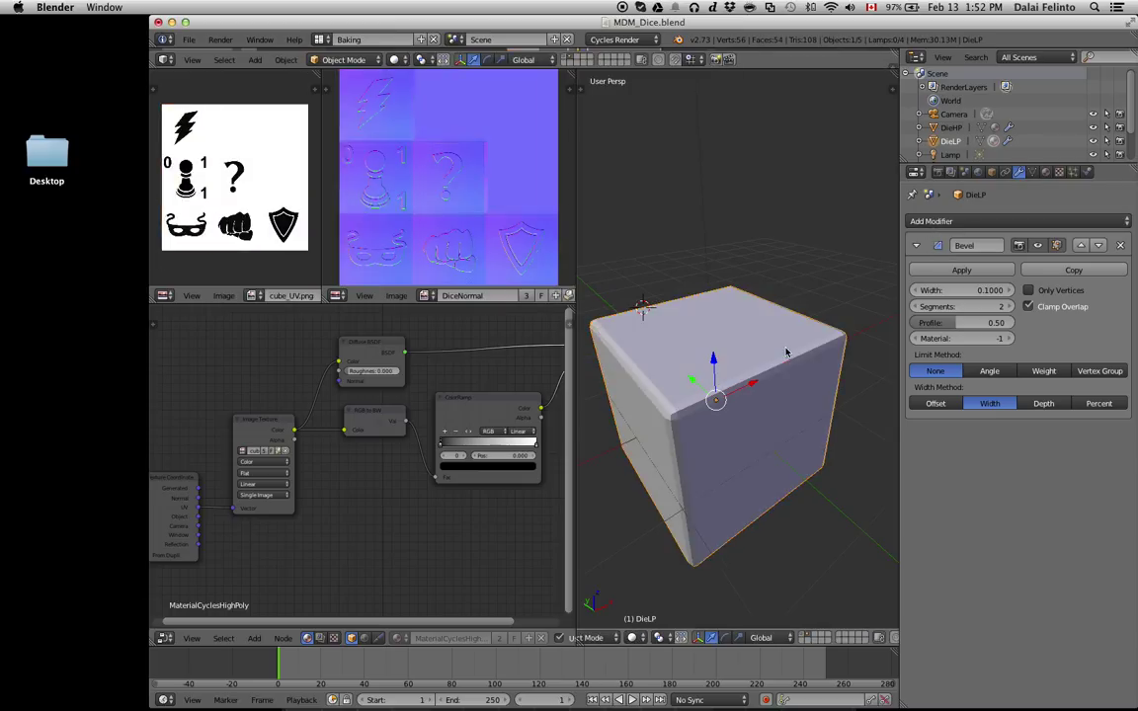
click(950, 129)
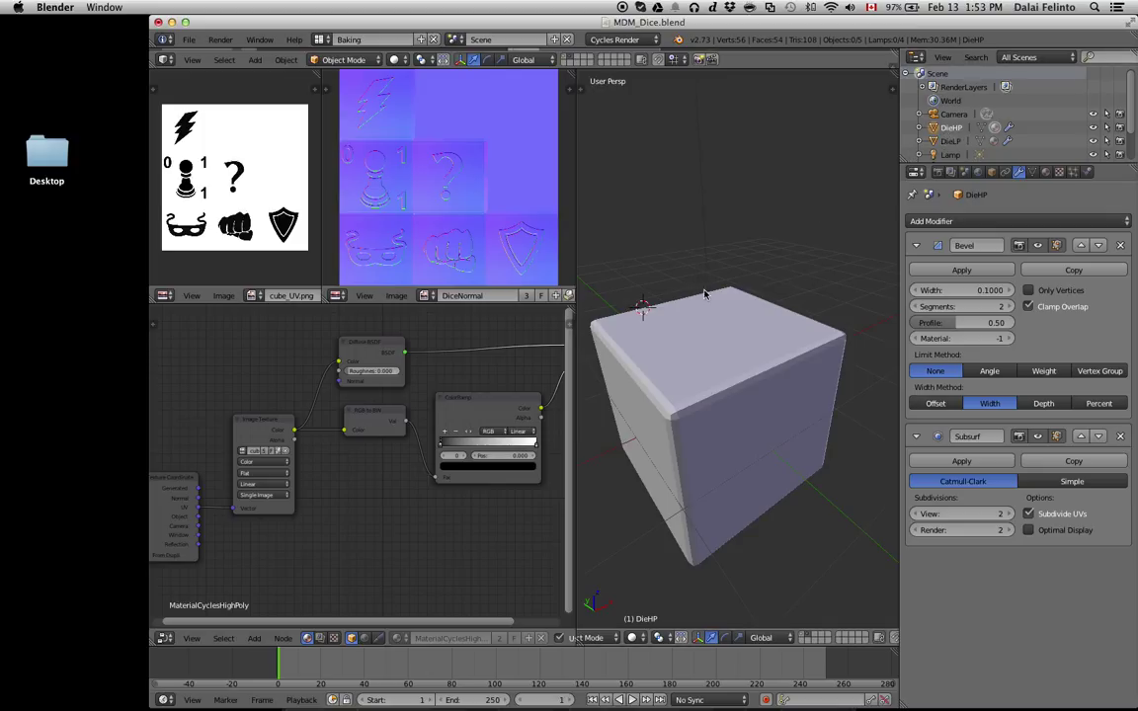
Use the Preview layout with the Blender Game engine and orbit to view the die's top face.
click(318, 39)
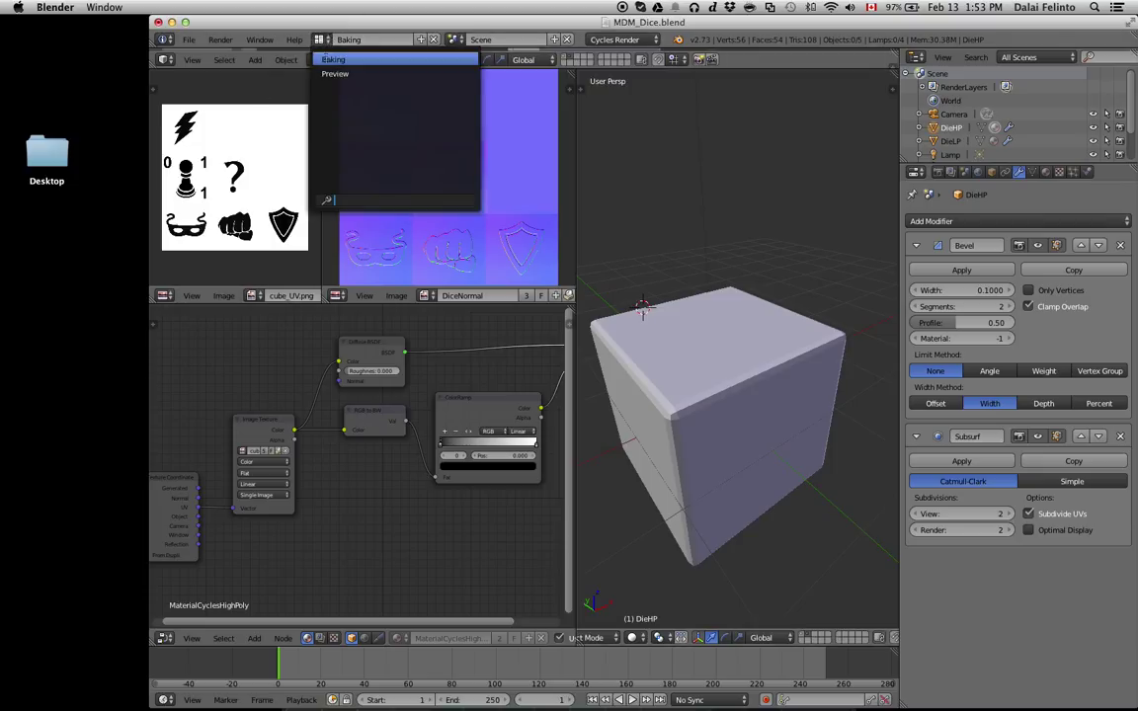
click(302, 72)
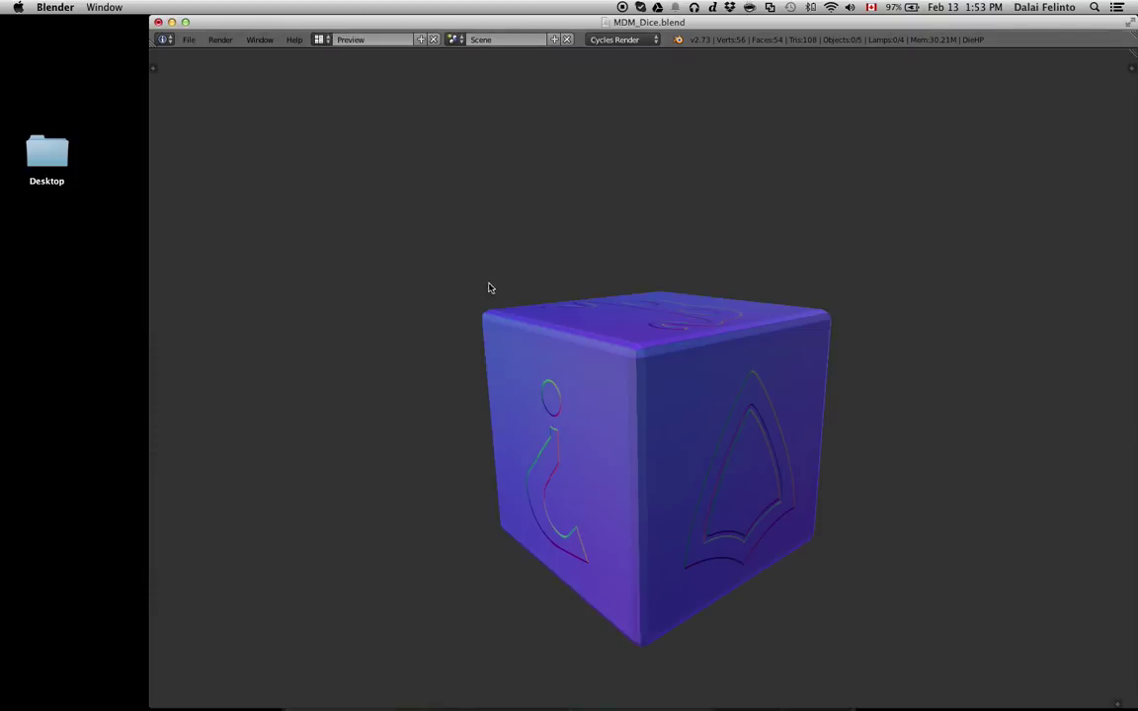
click(616, 39)
click(618, 73)
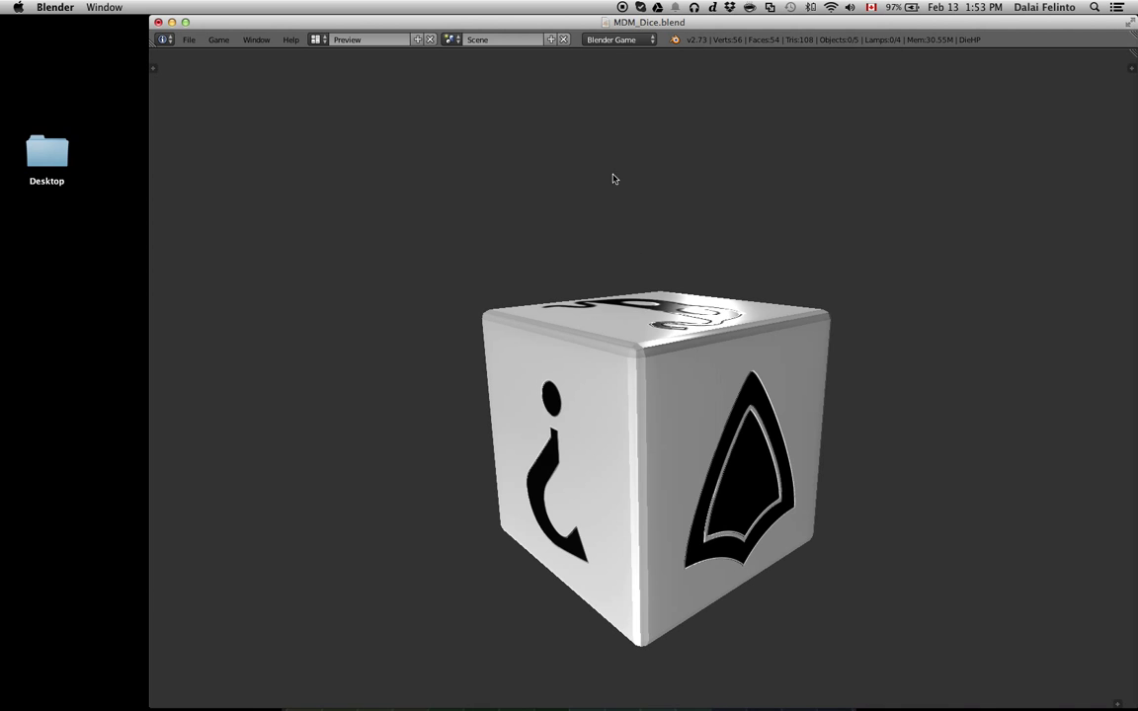
middle_drag(651, 269, 650, 469)
middle_drag(650, 557, 648, 632)
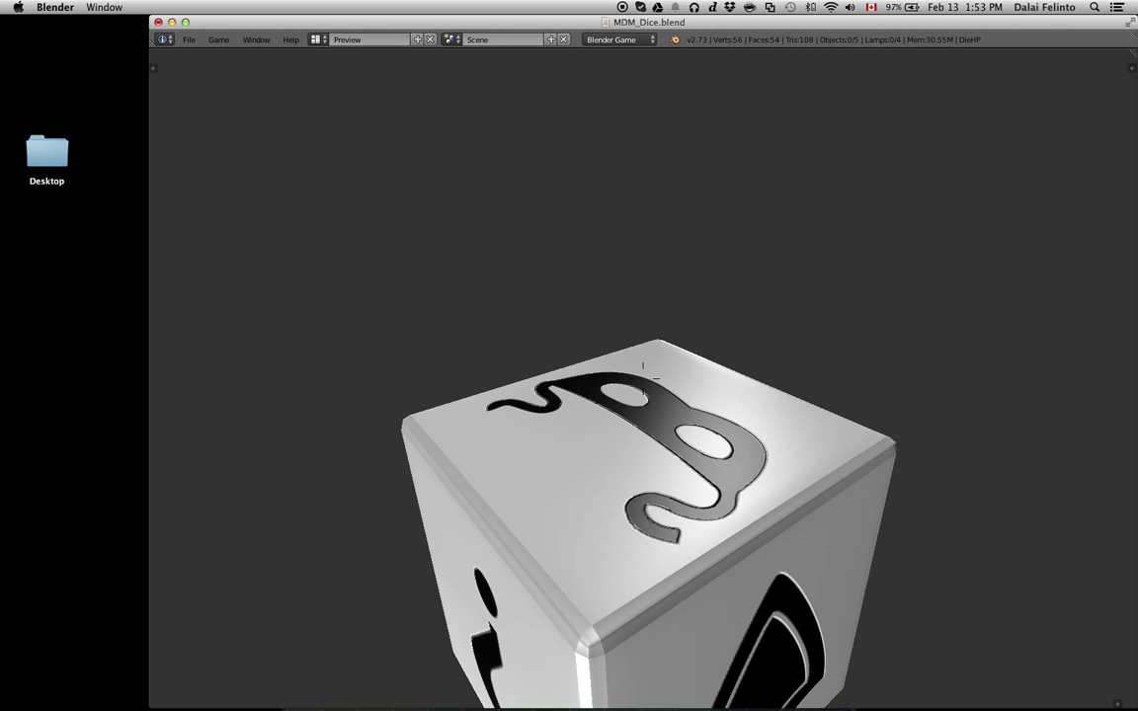
middle_drag(643, 375, 642, 391)
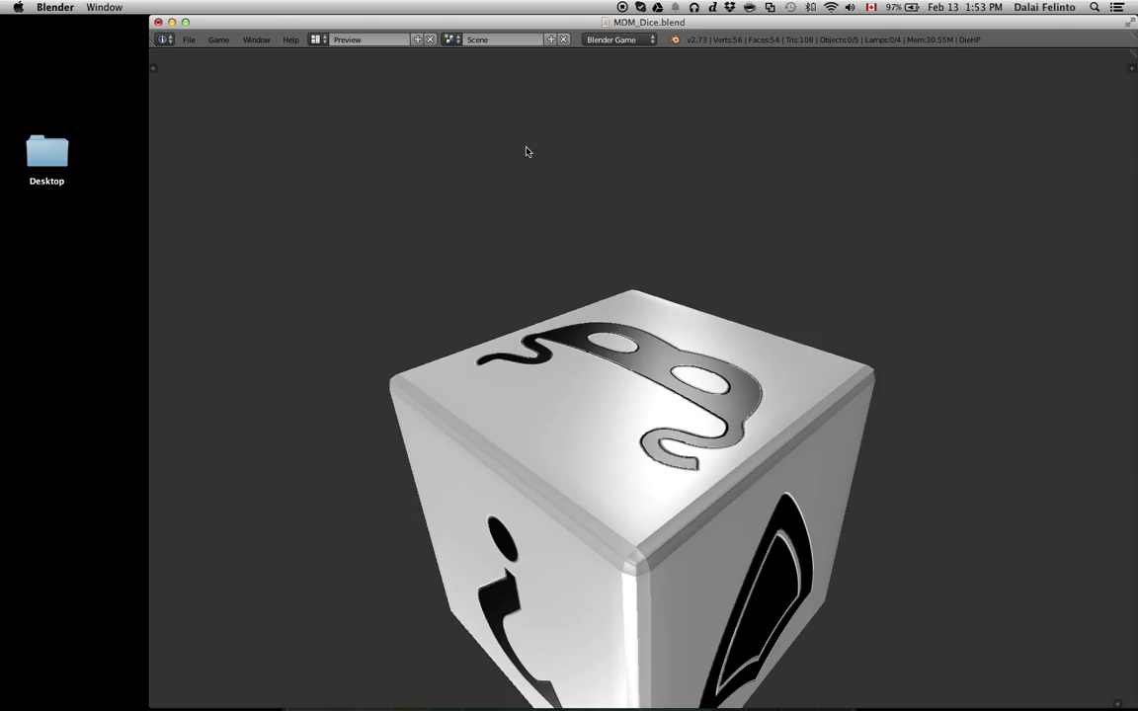
click(315, 40)
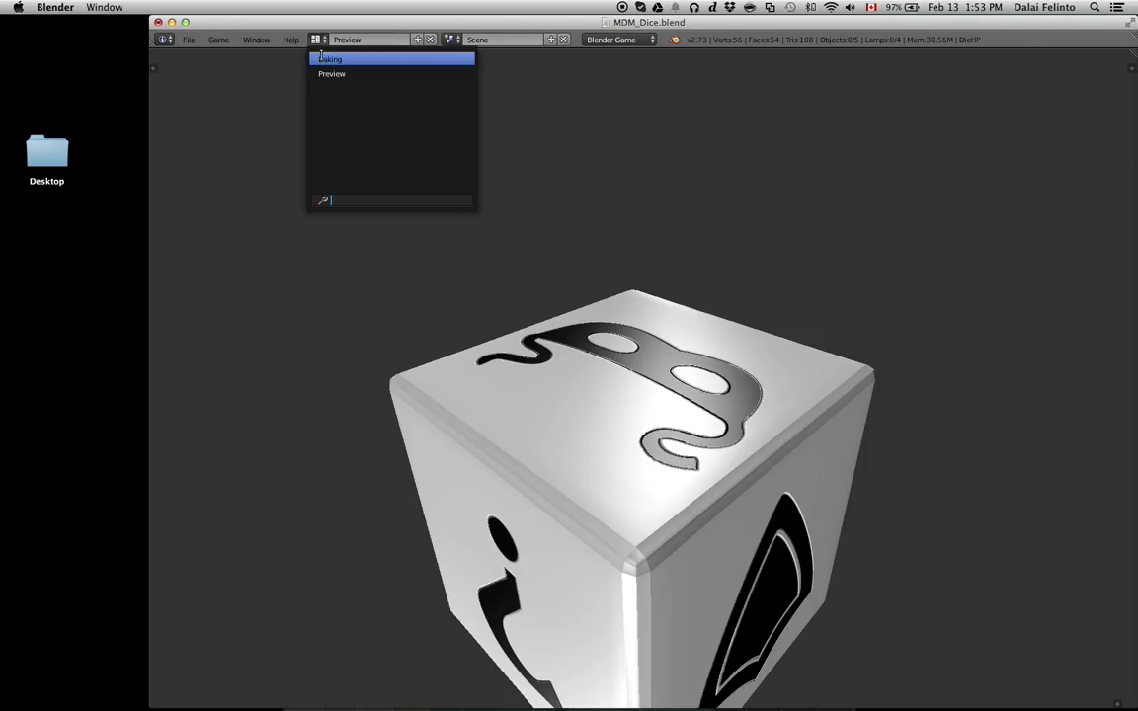
click(323, 62)
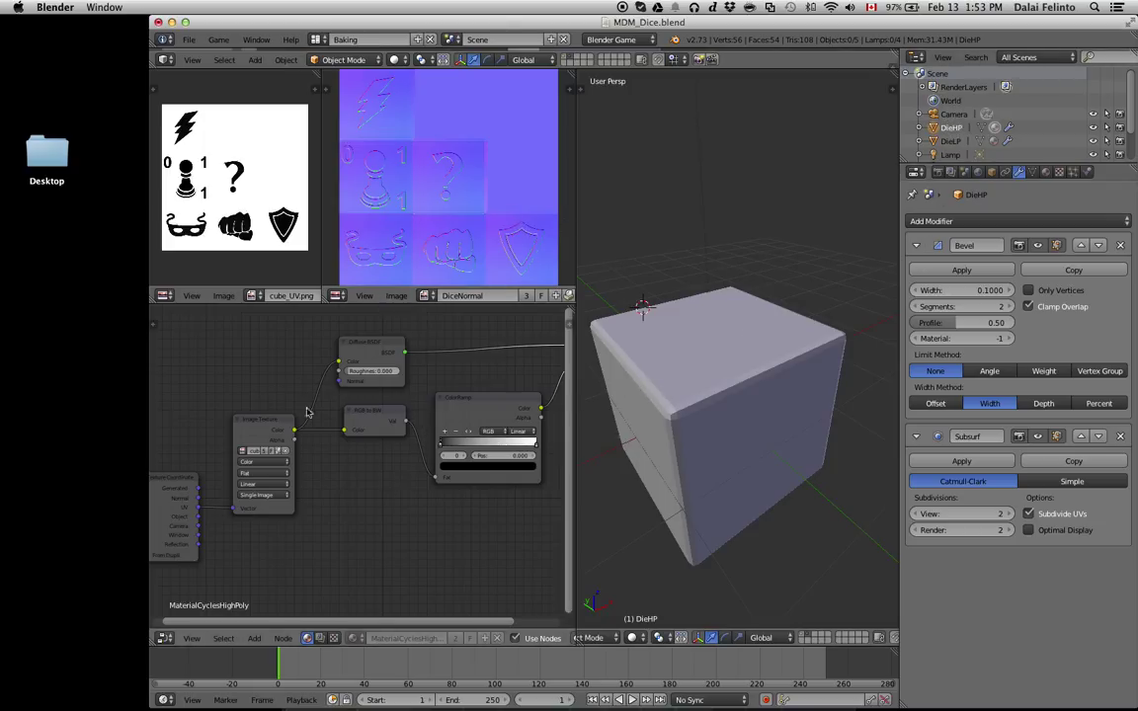
key(shift+space)
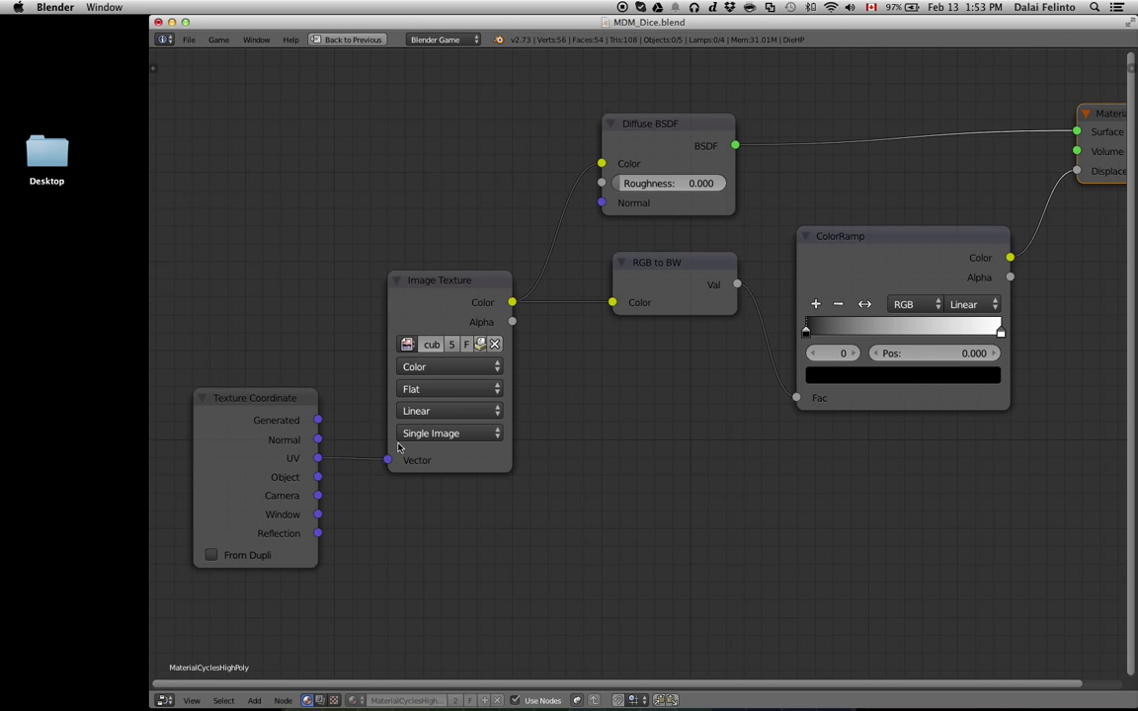
scroll(454, 446, down, 1)
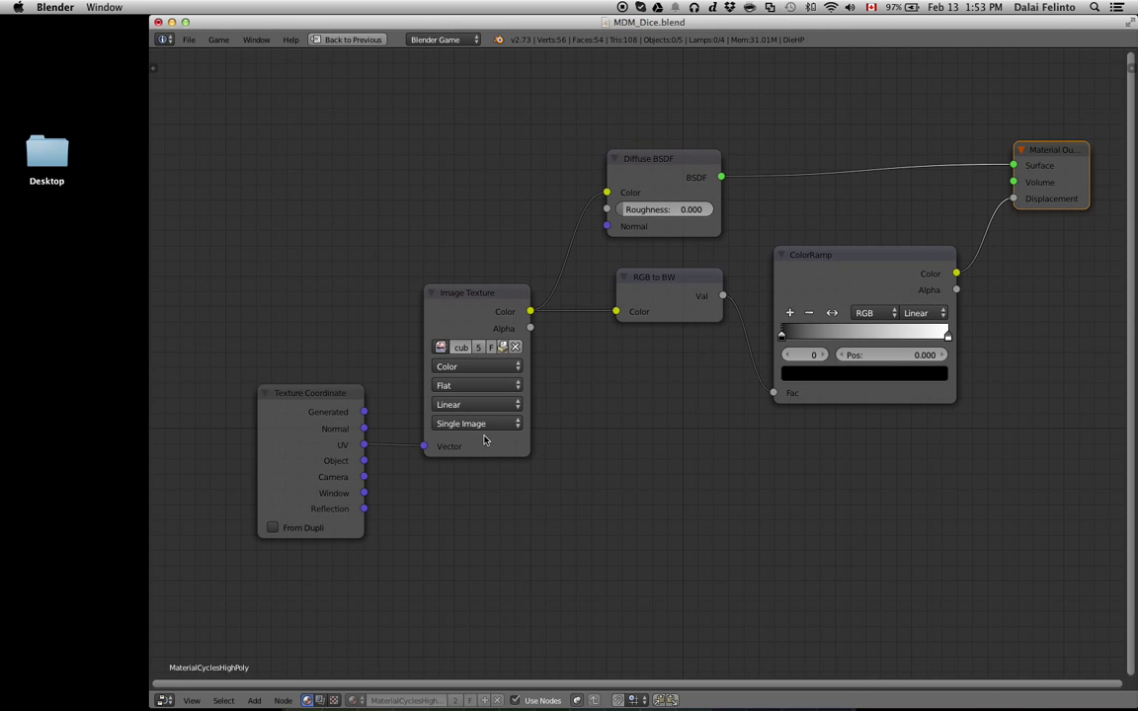
scroll(549, 441, down, 2)
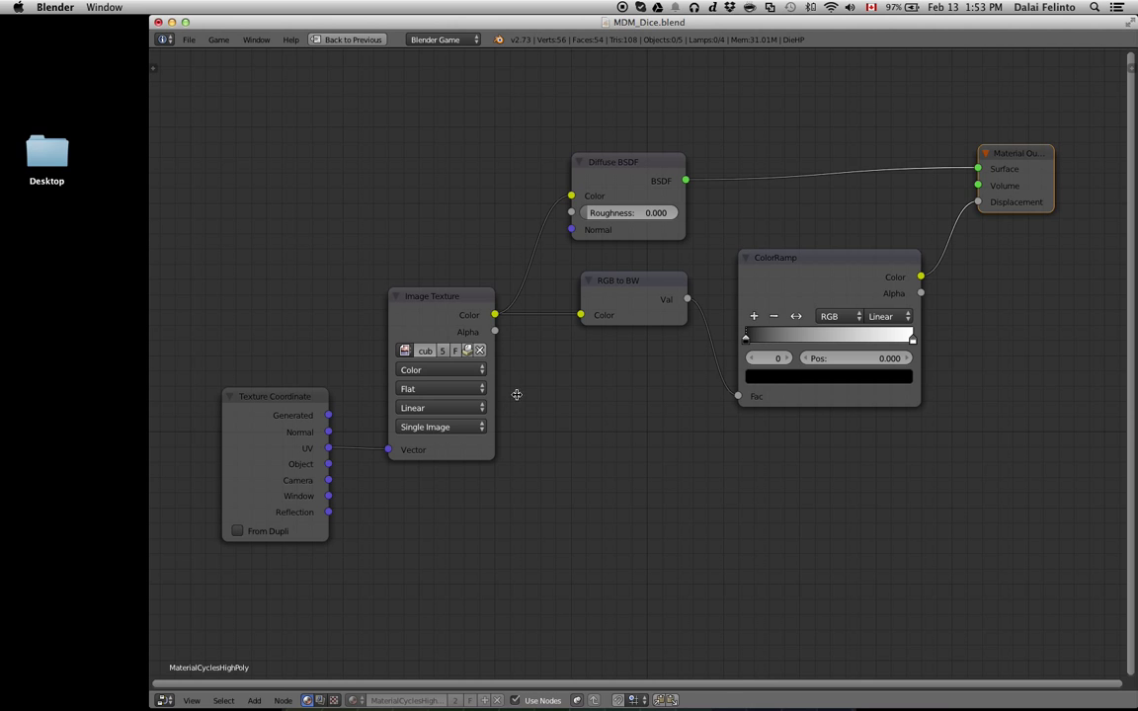
scroll(332, 454, up, 1)
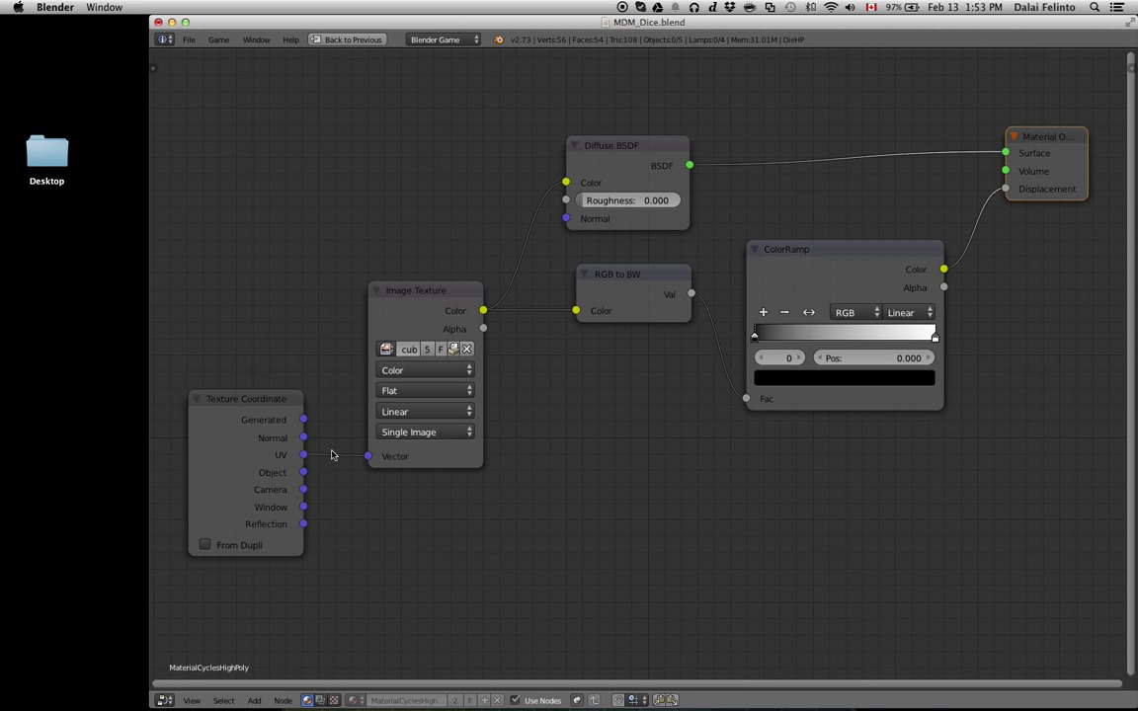
click(392, 309)
click(385, 349)
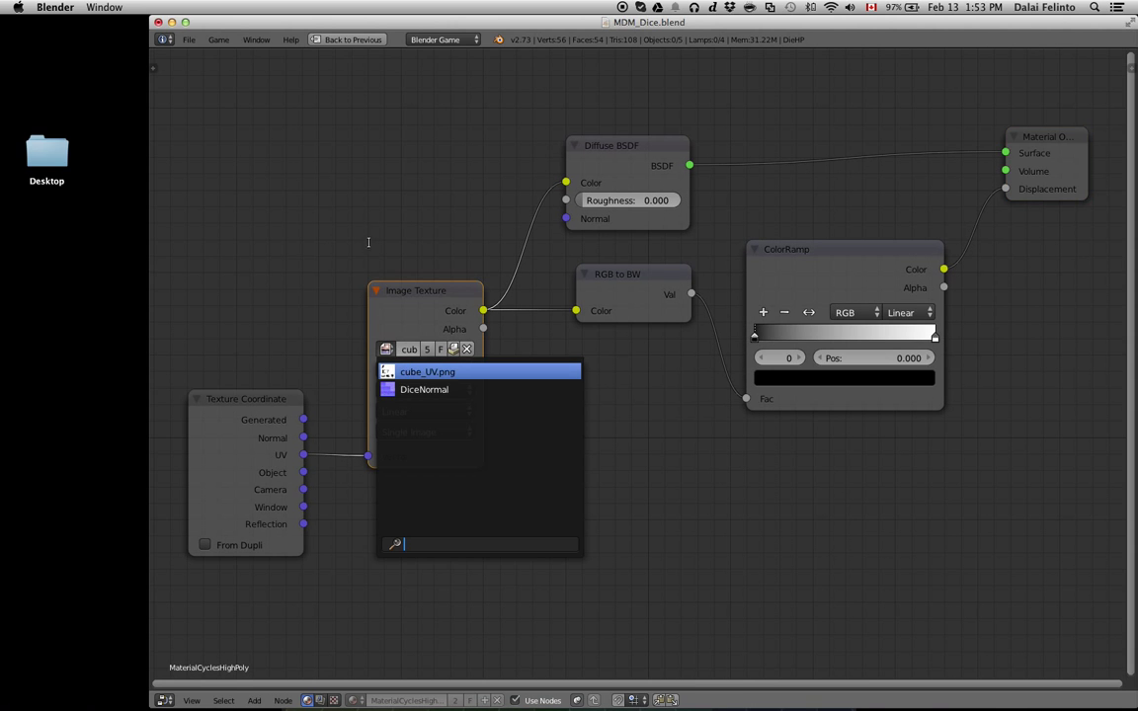
drag(348, 455, 367, 454)
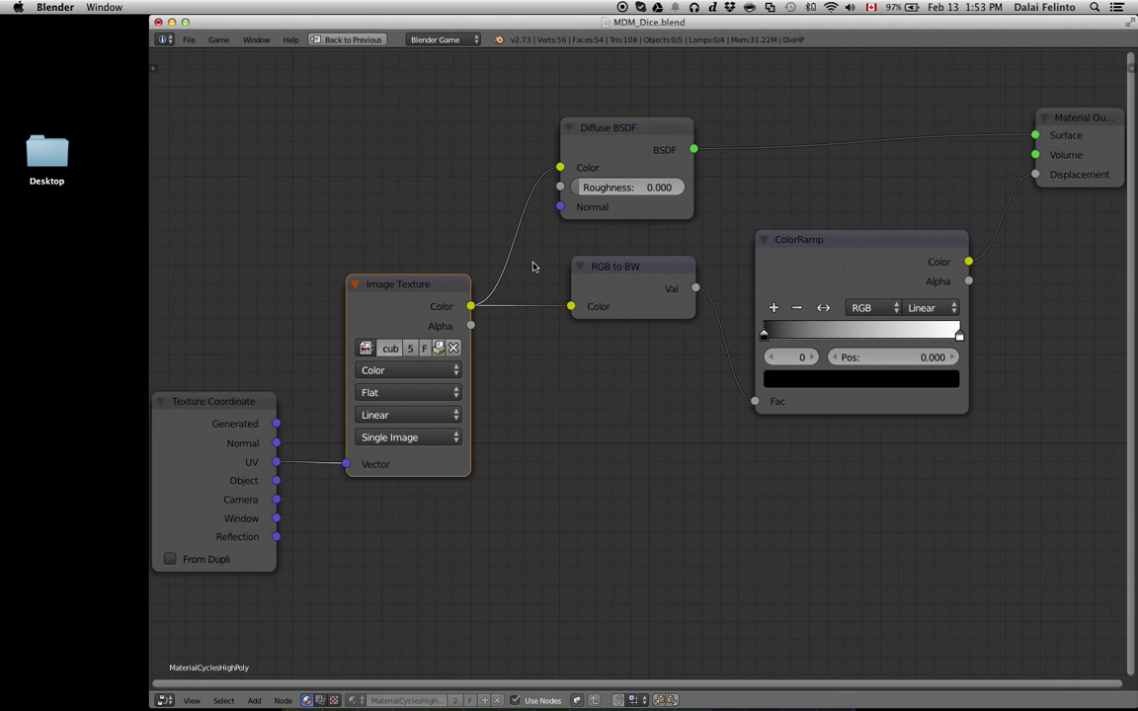
scroll(534, 257, right, 3)
click(537, 166)
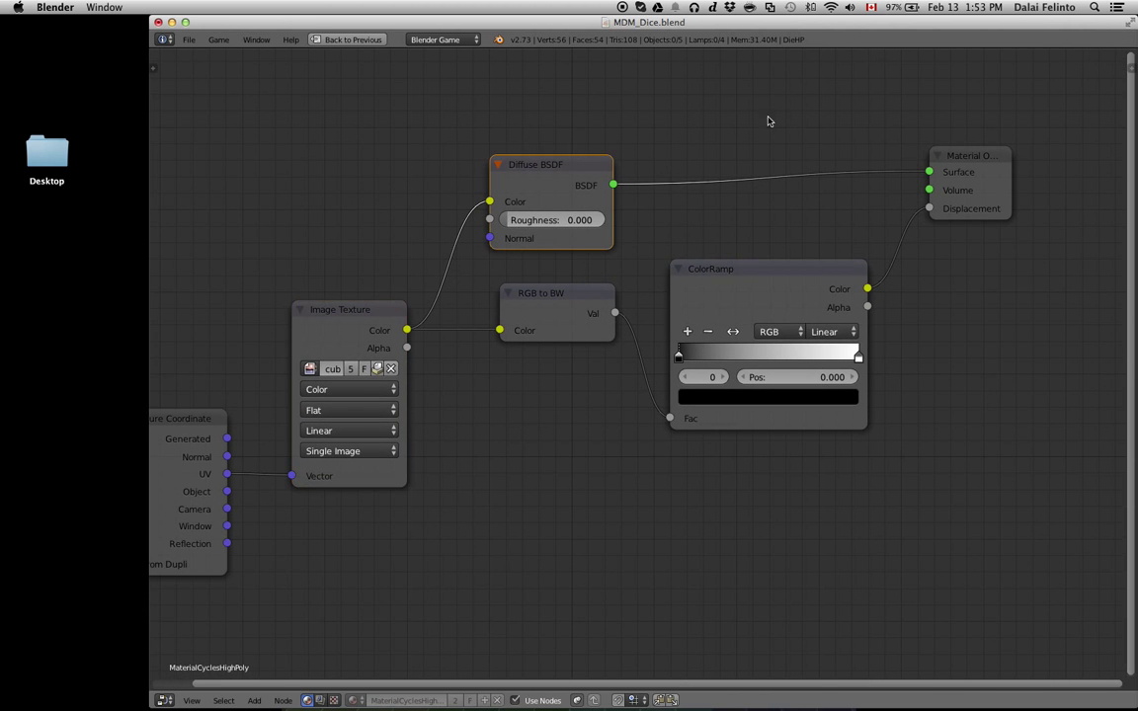
click(956, 155)
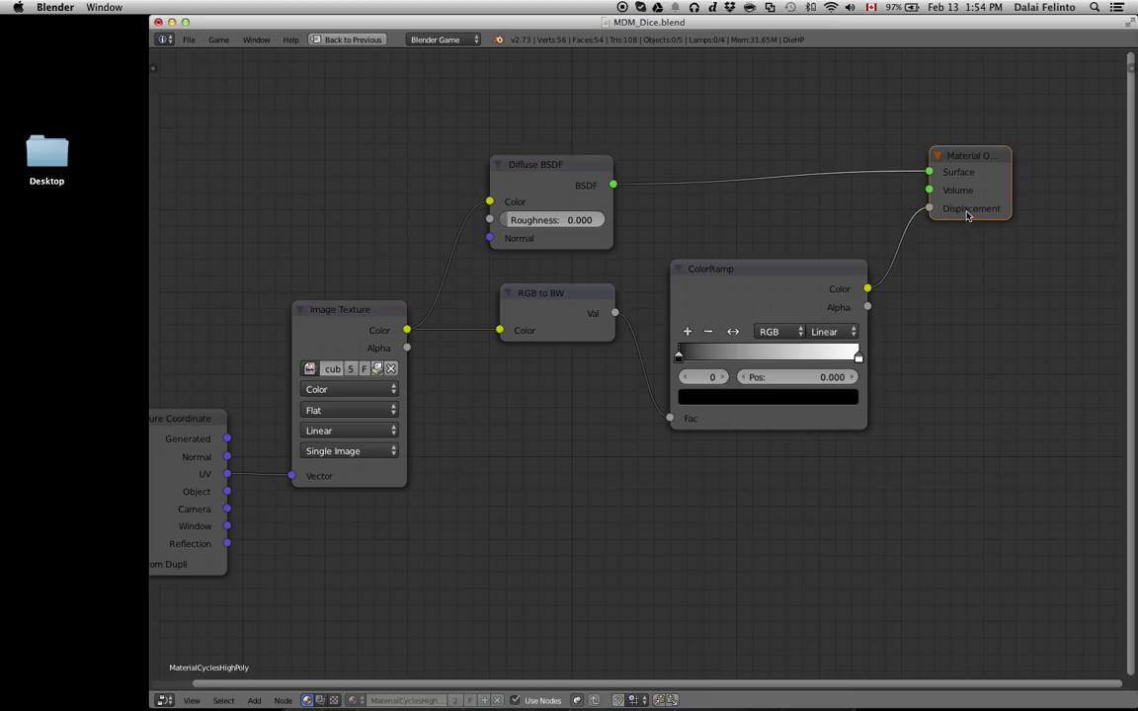
drag(802, 280, 804, 291)
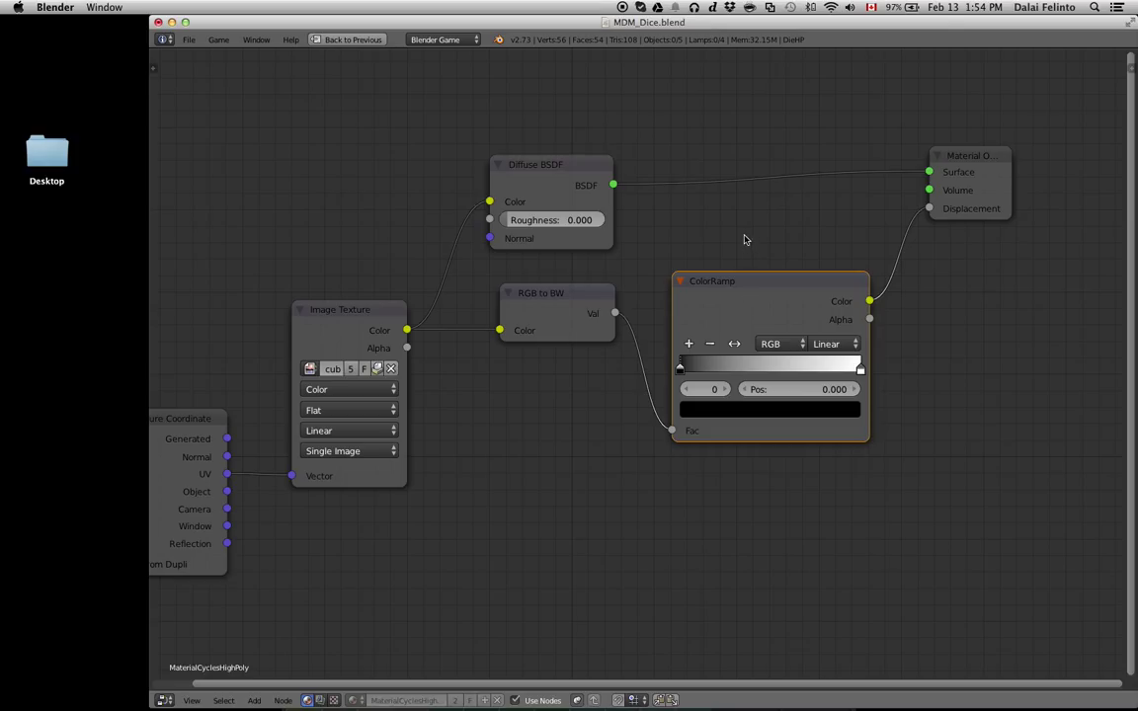
key(ctrl+Up)
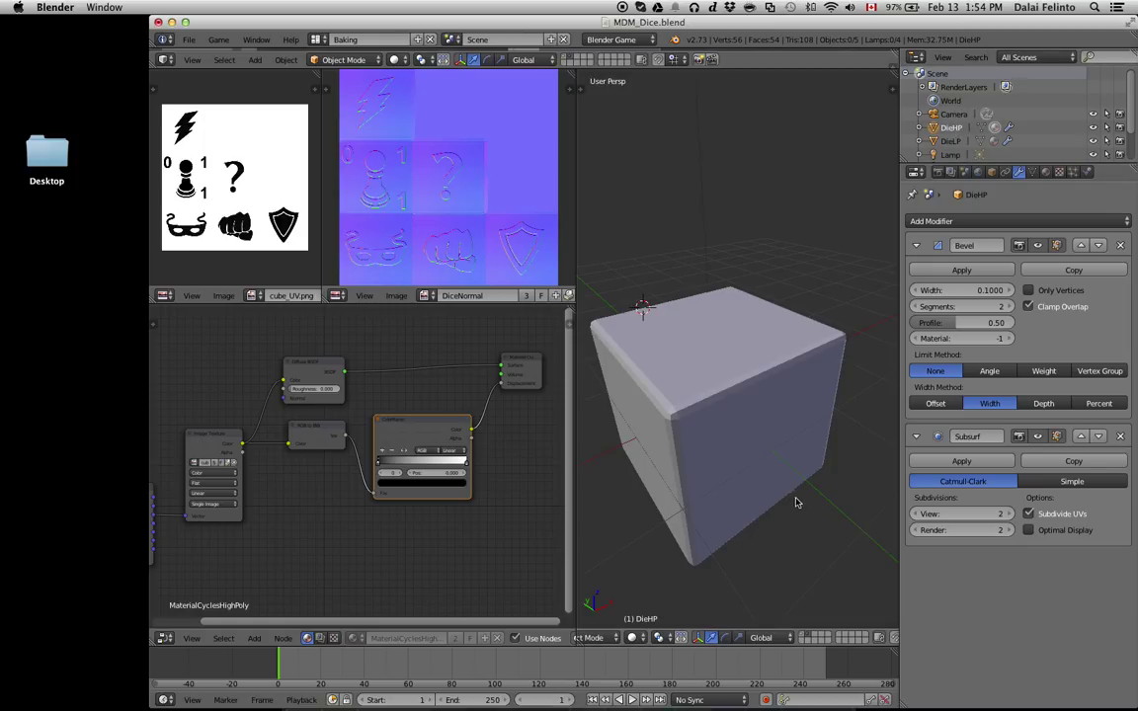
Select the DieHP cube and change the viewport shading before choosing a render engine.
right_click(785, 464)
right_click(790, 467)
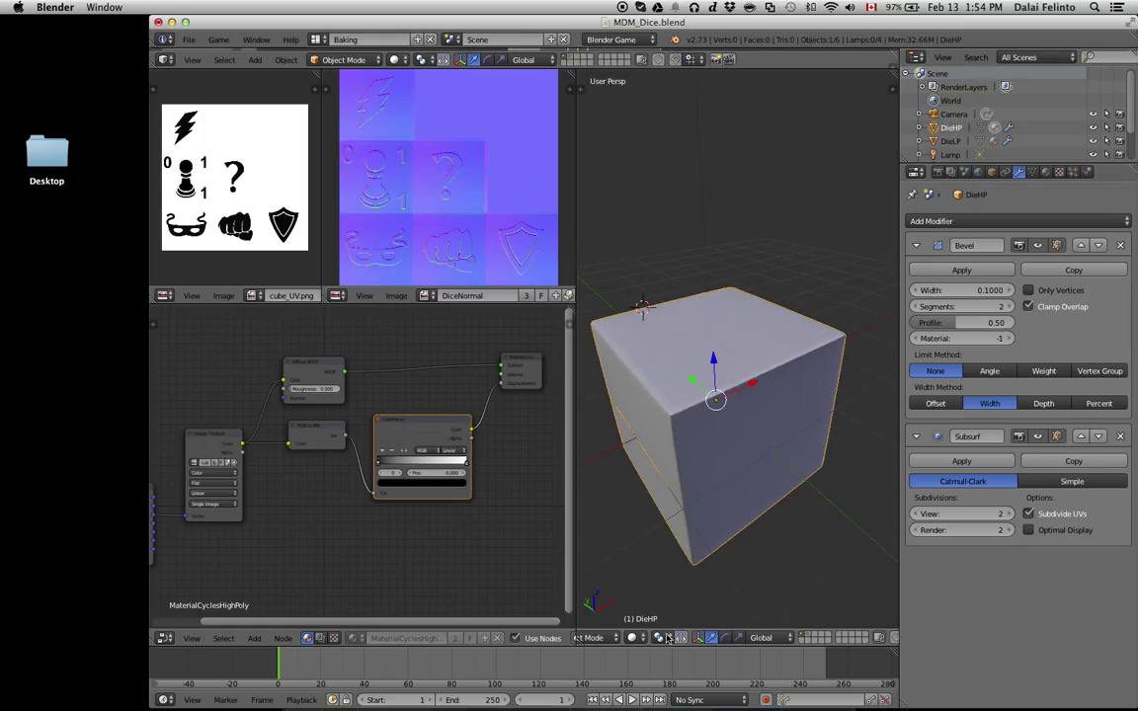
click(633, 638)
click(671, 559)
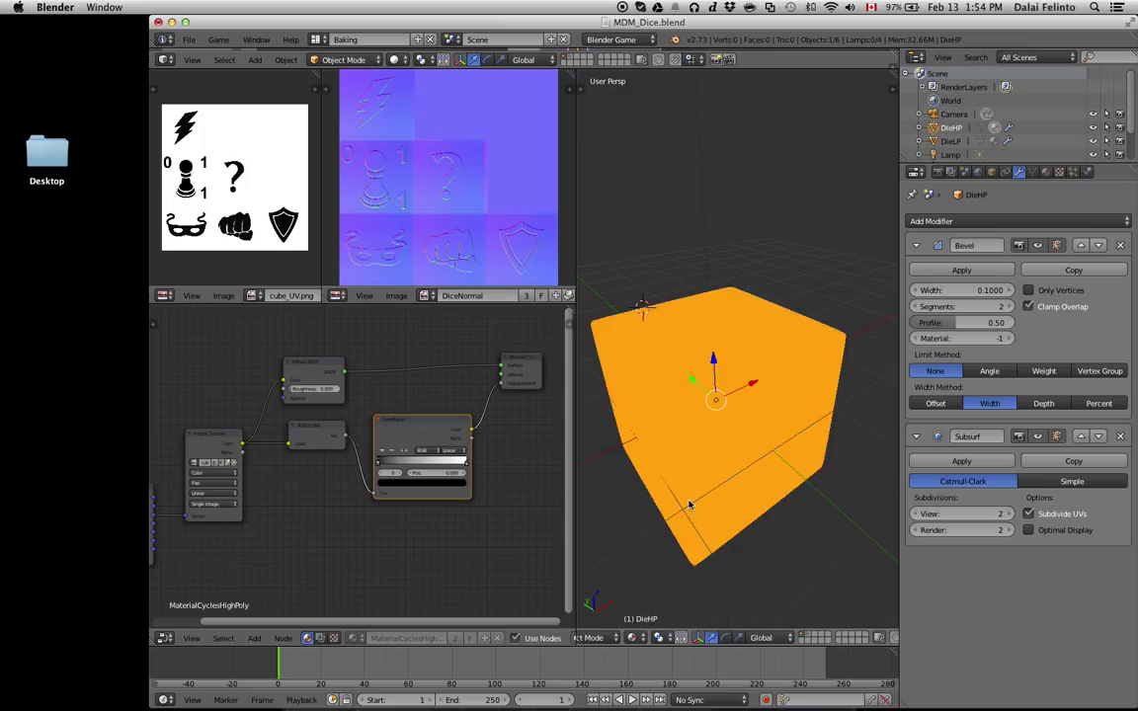
click(632, 637)
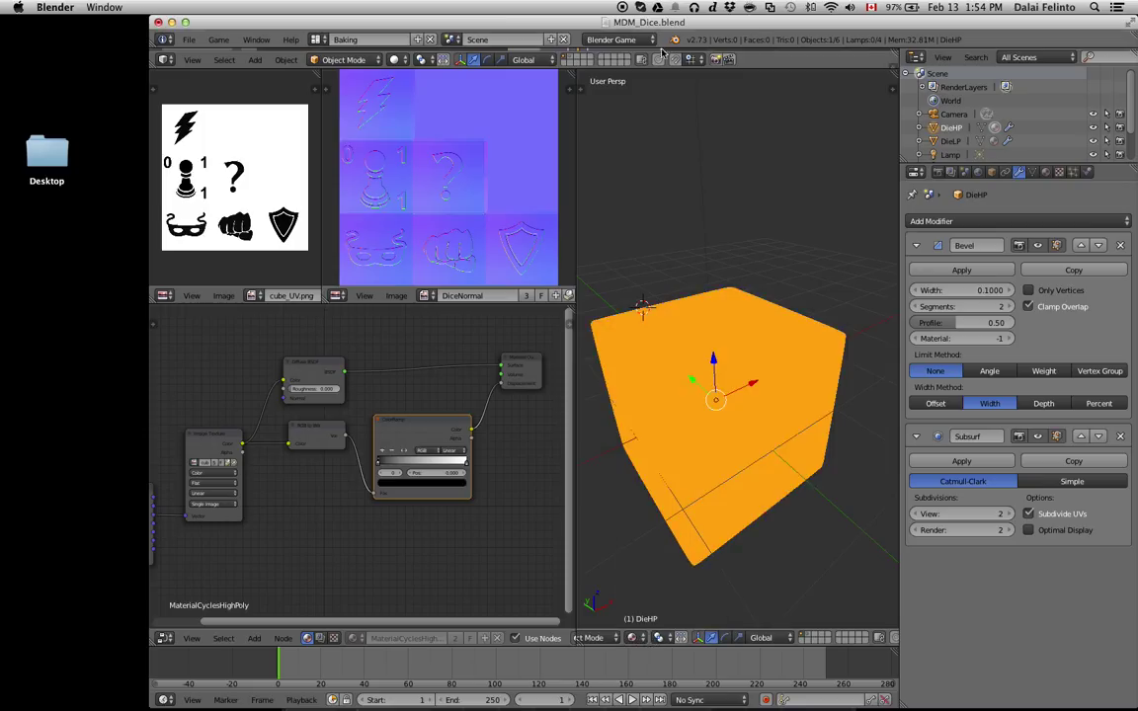
click(612, 39)
Set the engine to Cycles Render with a Rendered viewport preview of the die.
click(621, 85)
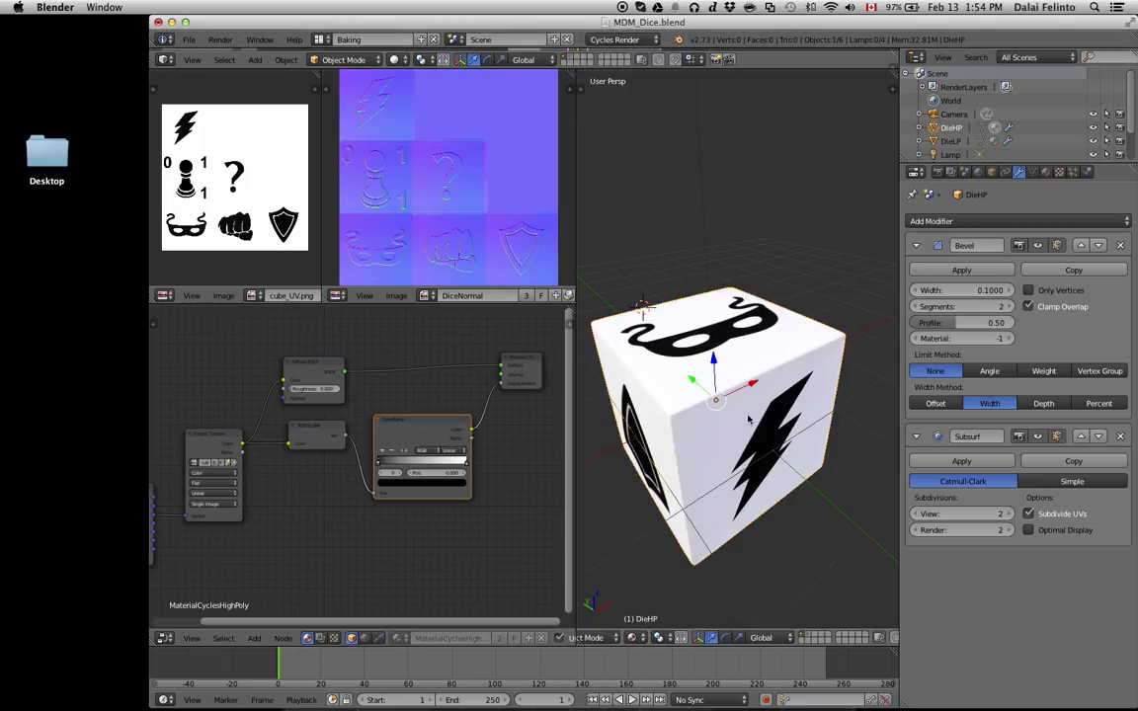
click(634, 638)
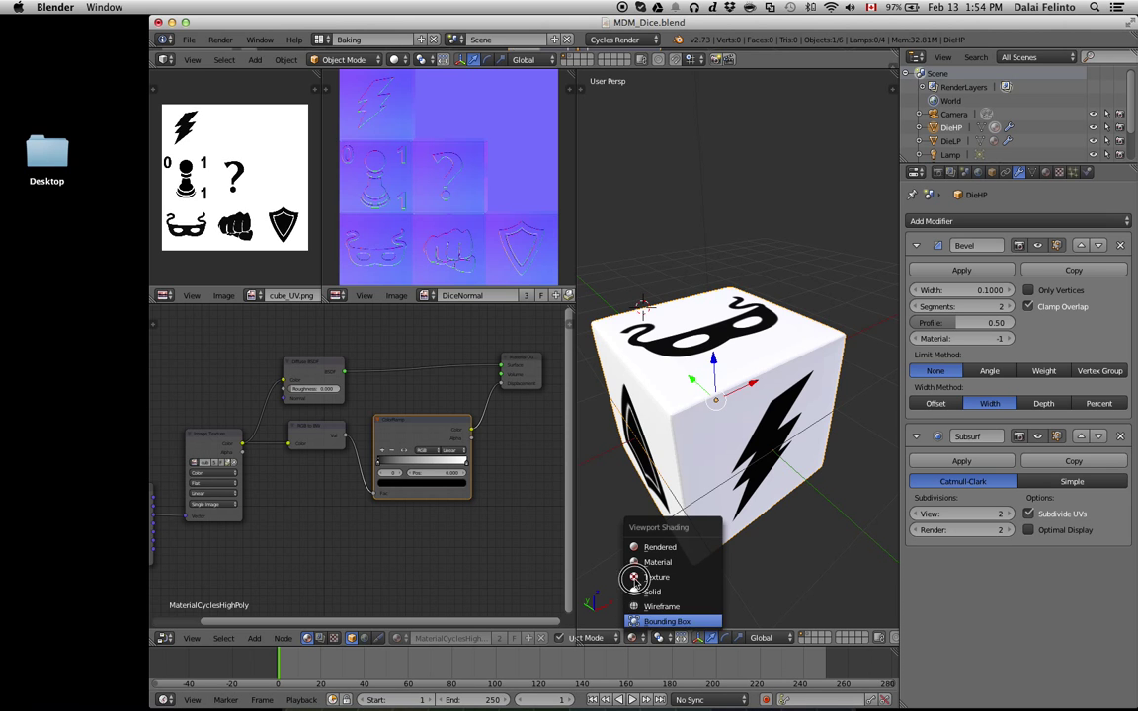
click(633, 546)
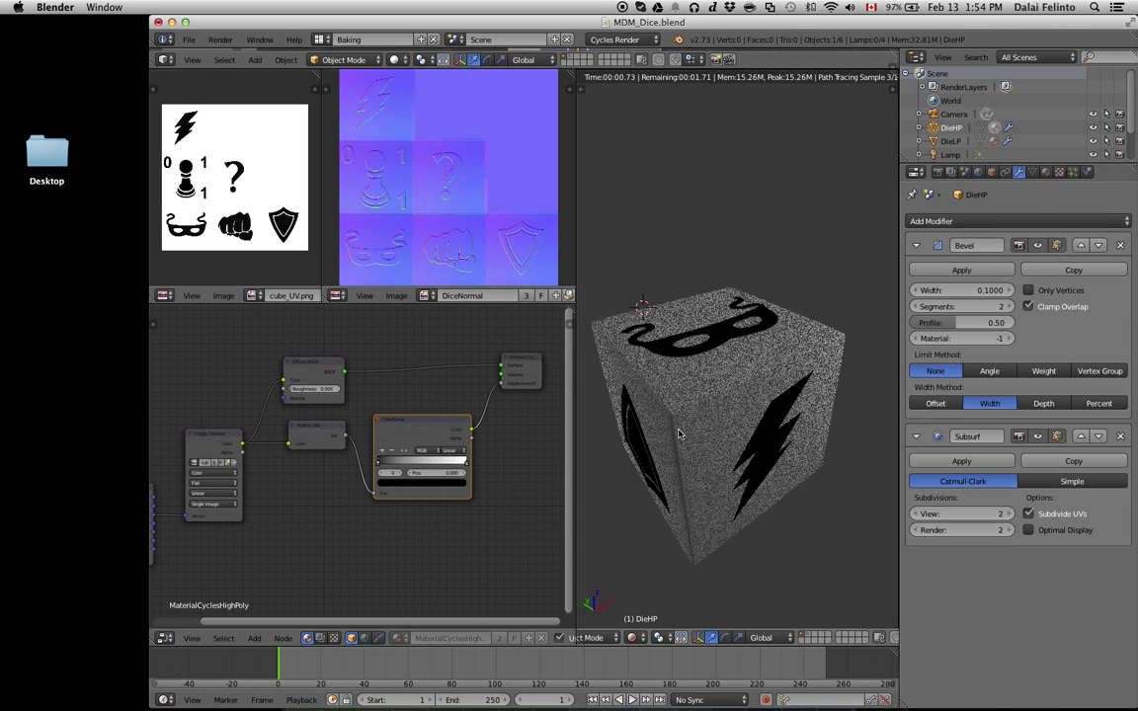
Inspect the rendered die close up in a maximized view, then show wireframe and restore the layout.
key(shift+space)
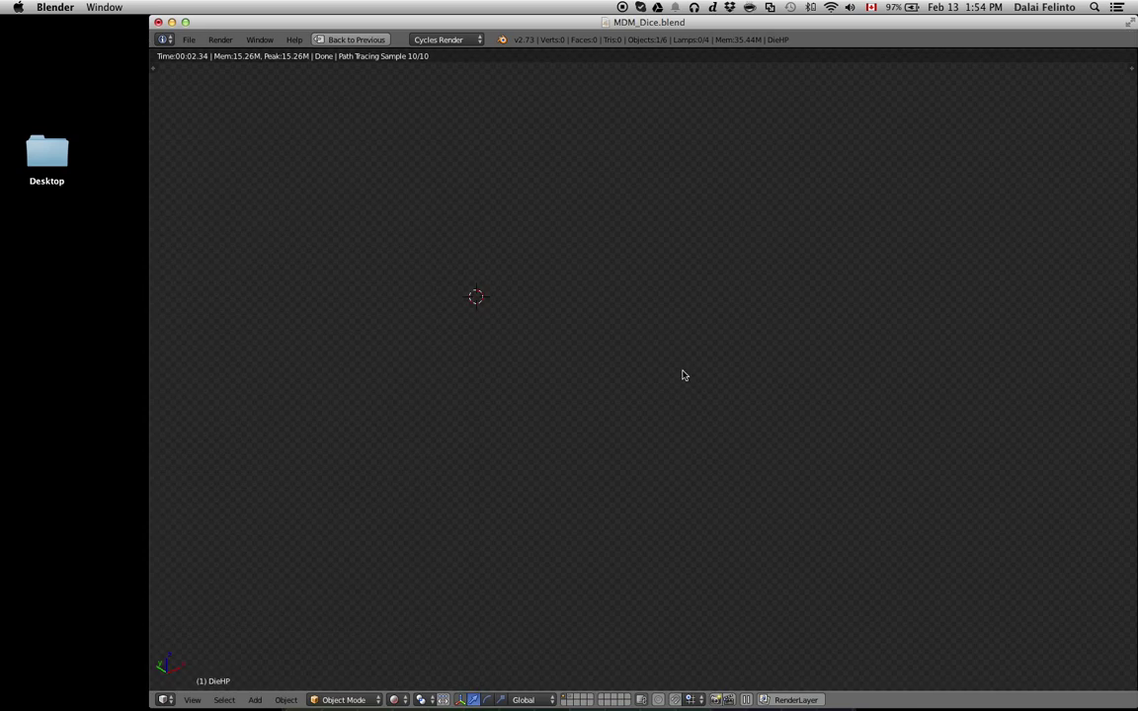
scroll(639, 368, up, 2)
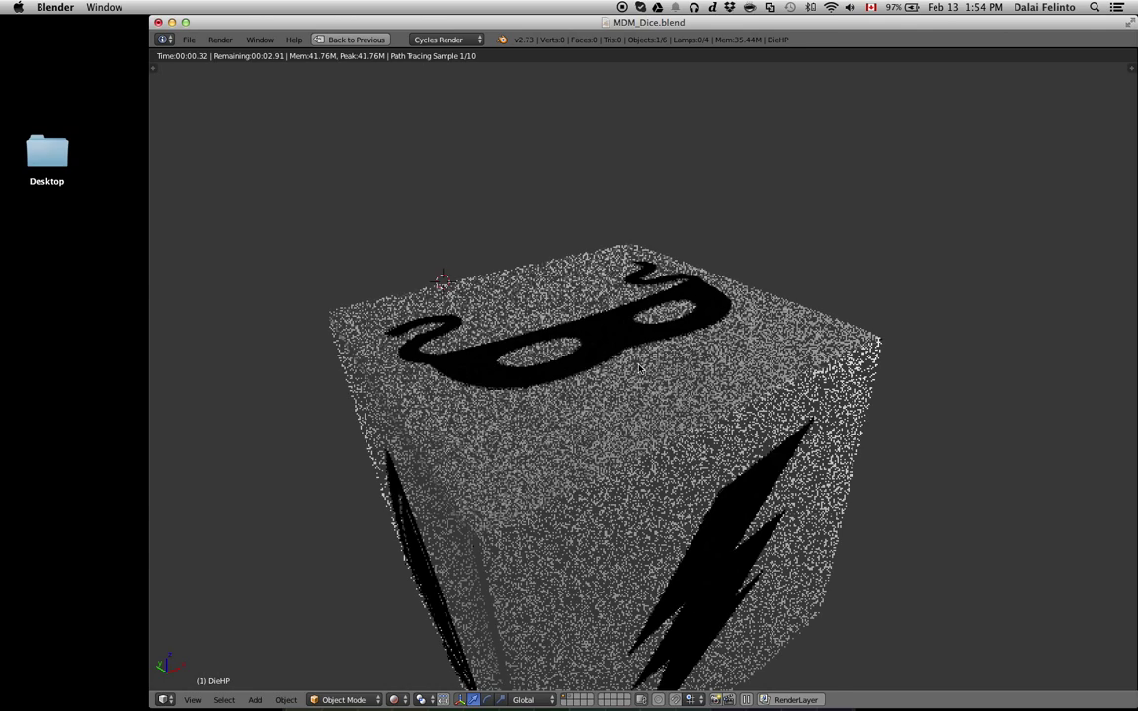
scroll(639, 368, up, 2)
scroll(712, 341, up, 1)
scroll(796, 309, up, 1)
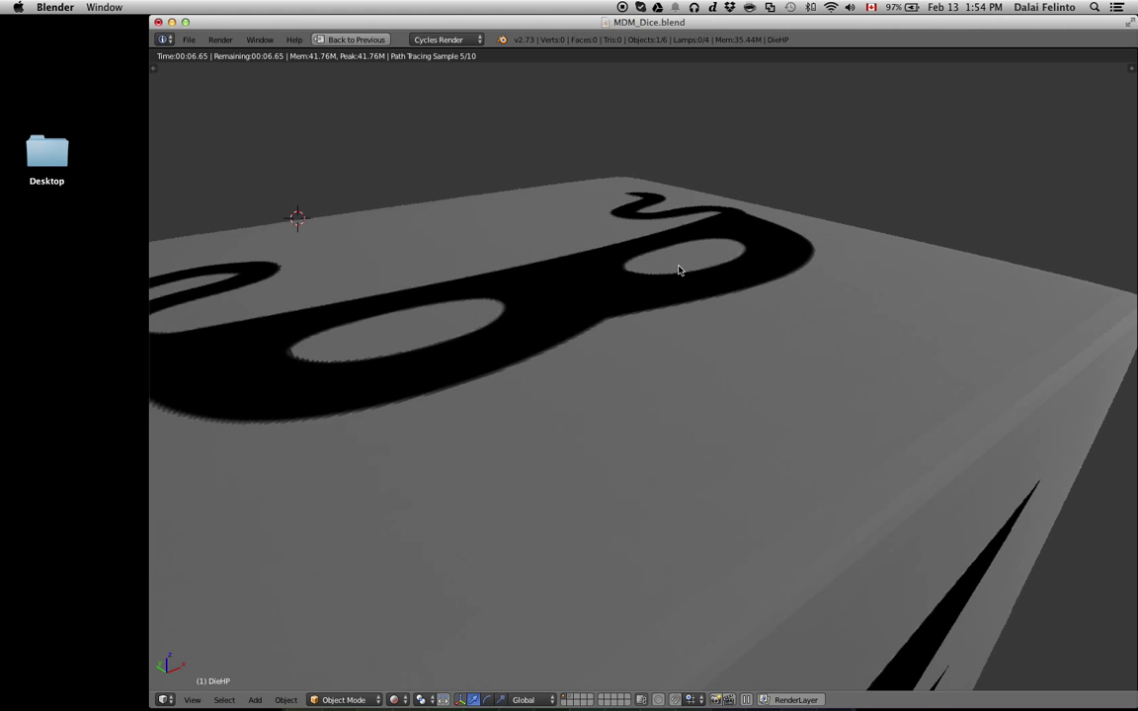
key(KP_Decimal)
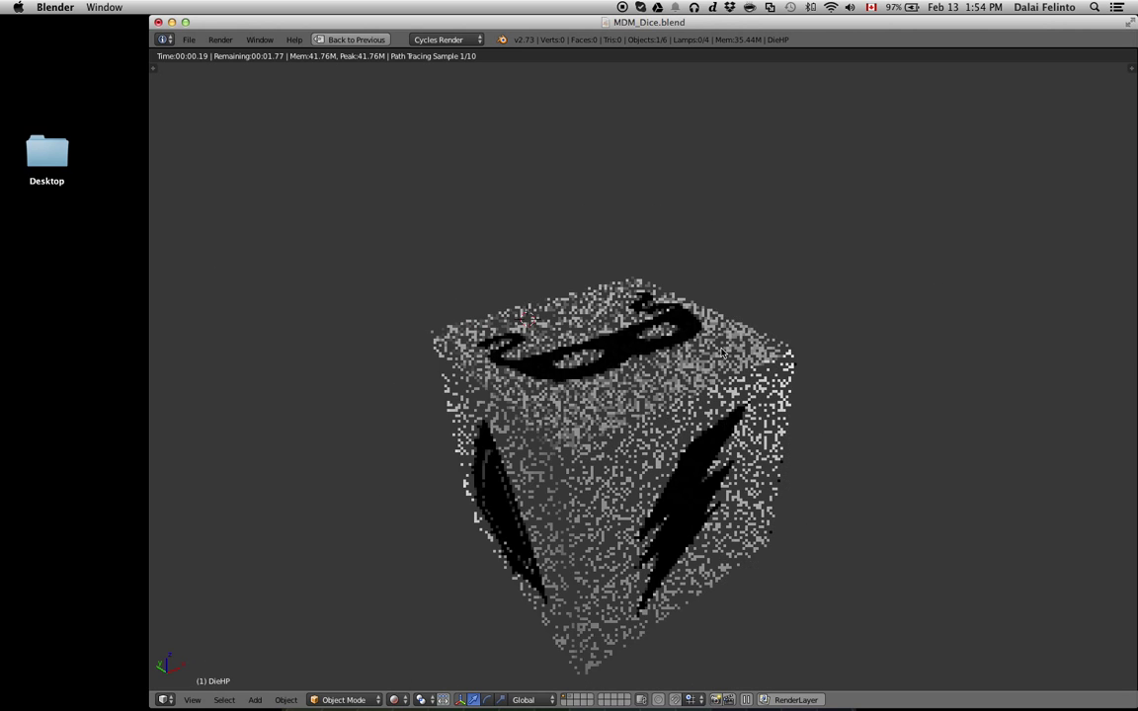
key(z)
key(ctrl+Up)
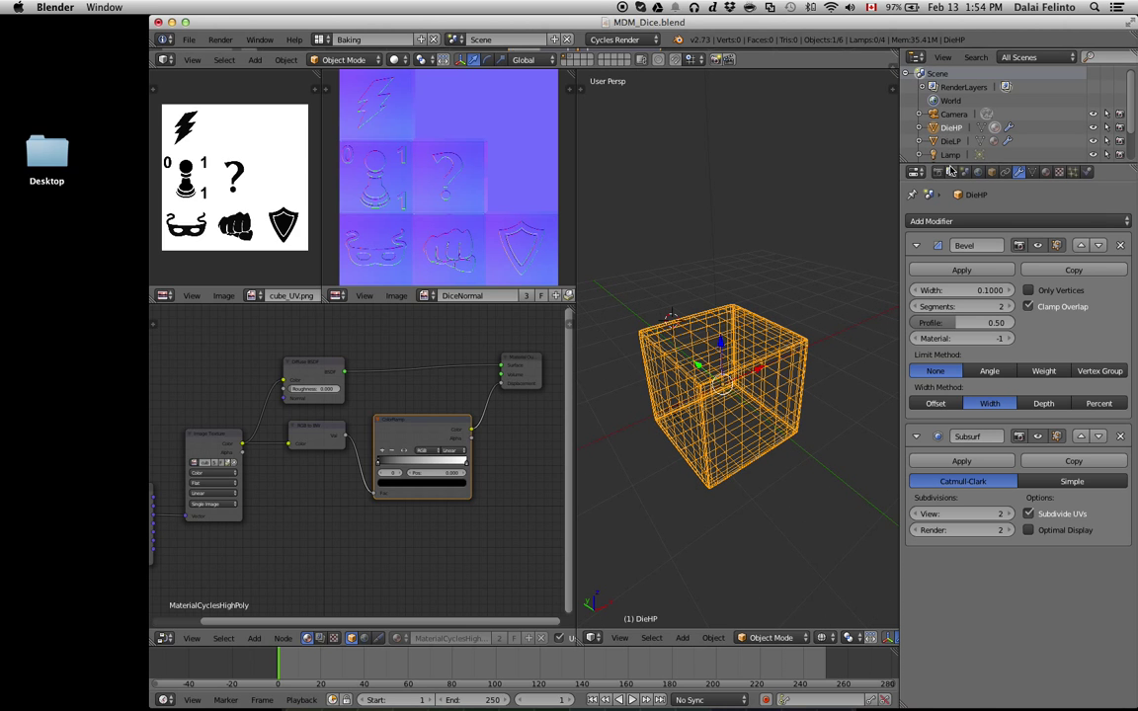
Make DieLP the active object and show the Cycles render settings.
drag(950, 165, 950, 233)
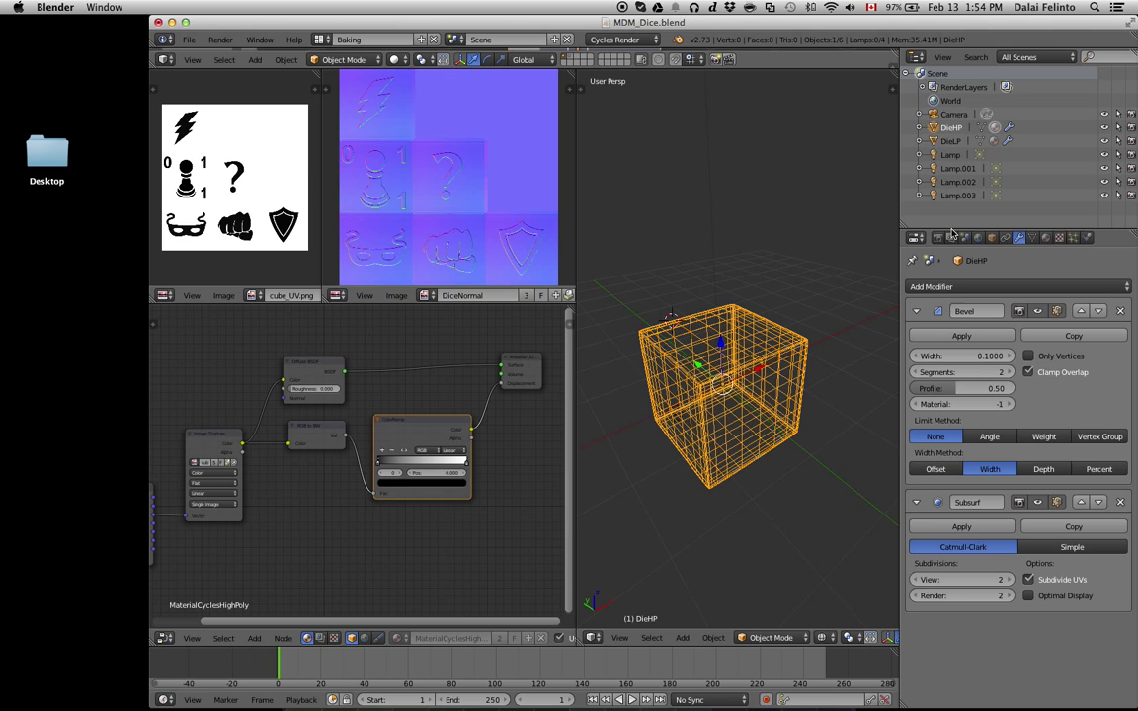
click(950, 141)
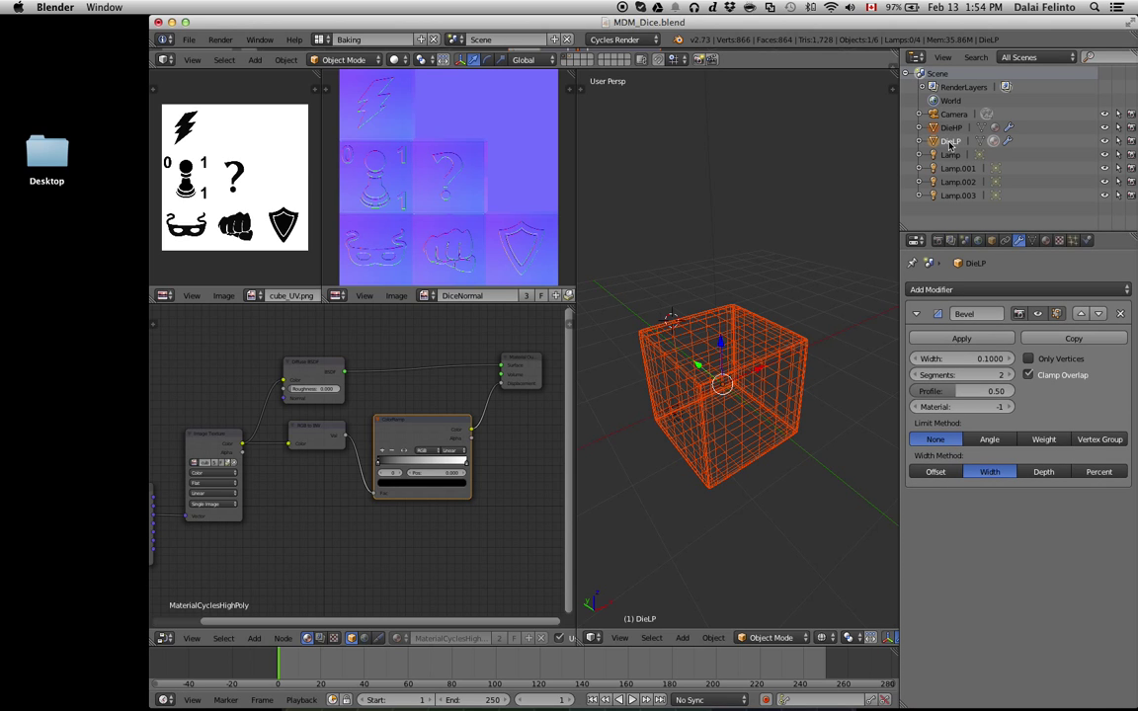
click(939, 241)
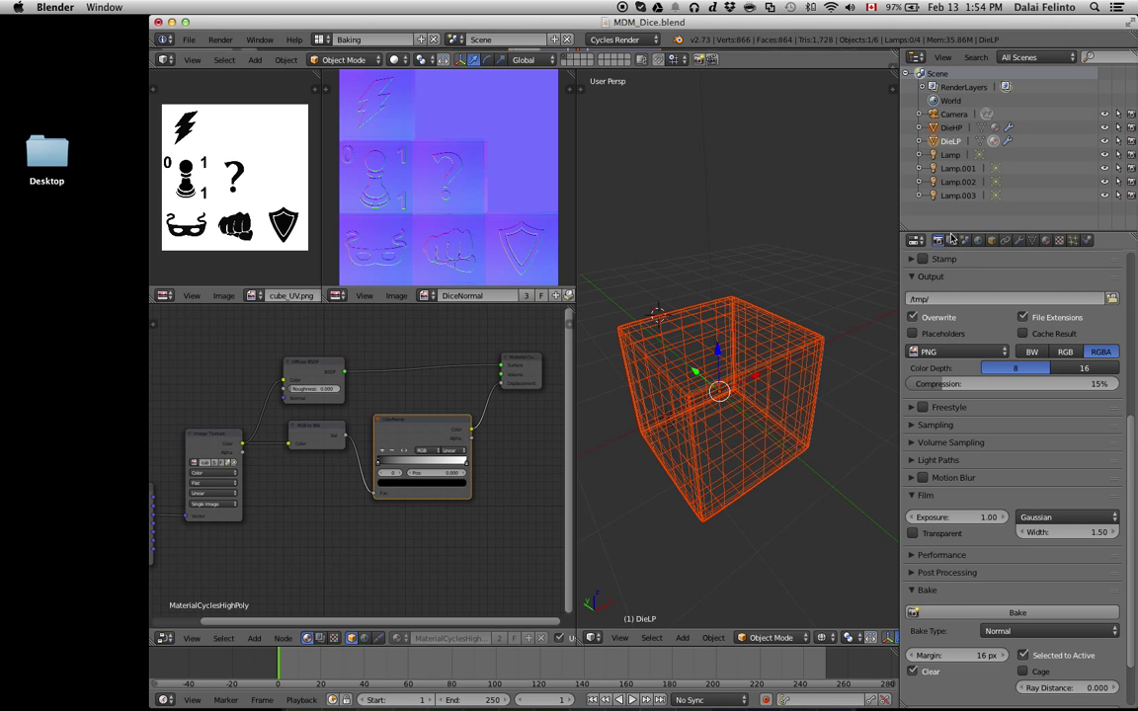
click(627, 39)
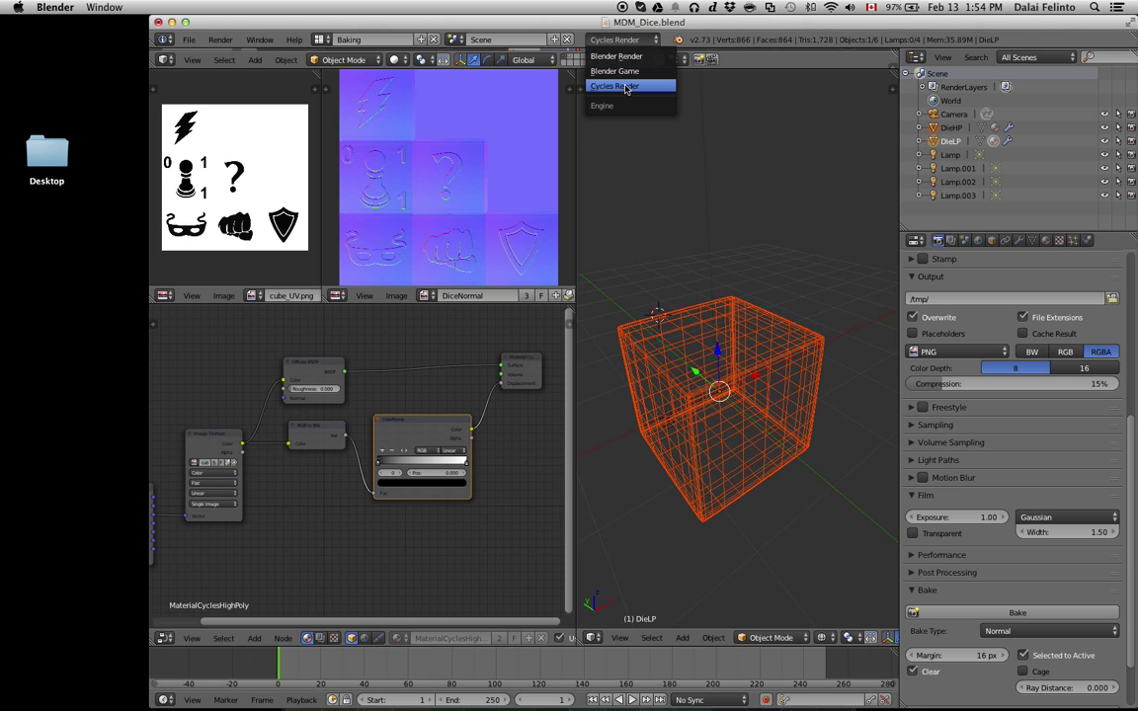
click(625, 87)
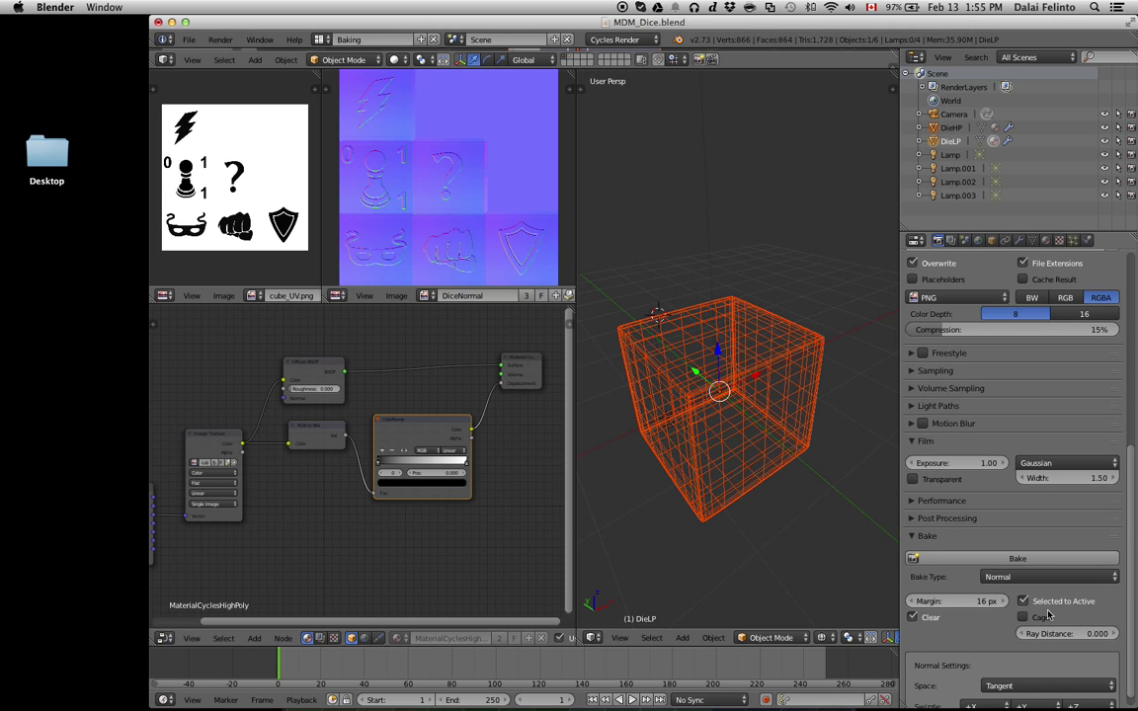
Bake a Normal map from DieHP into the DiceNormal image using Selected to Active.
scroll(1020, 615, down, 3)
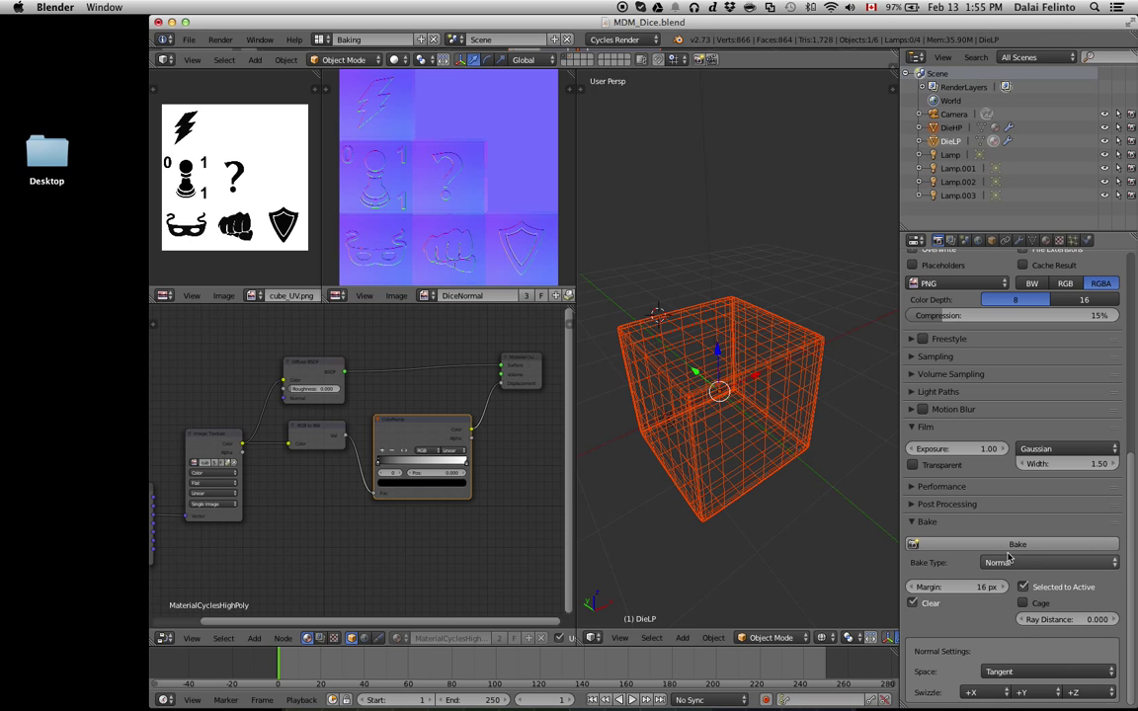
click(1007, 545)
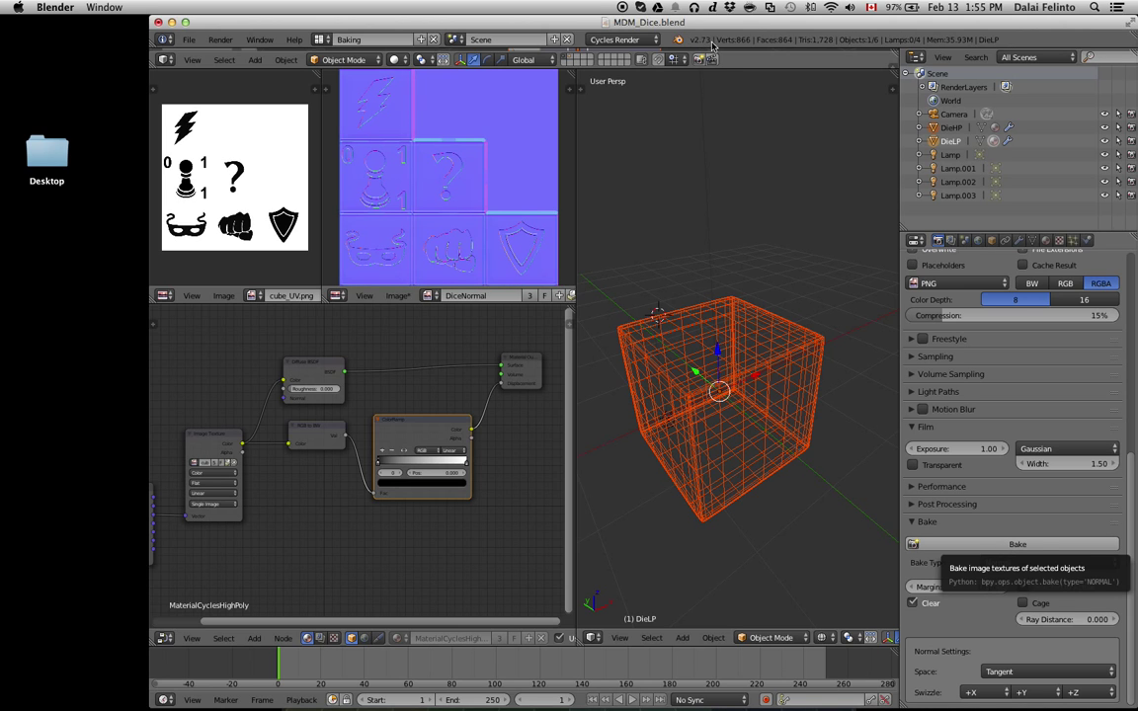
scroll(491, 209, up, 4)
scroll(499, 205, up, 1)
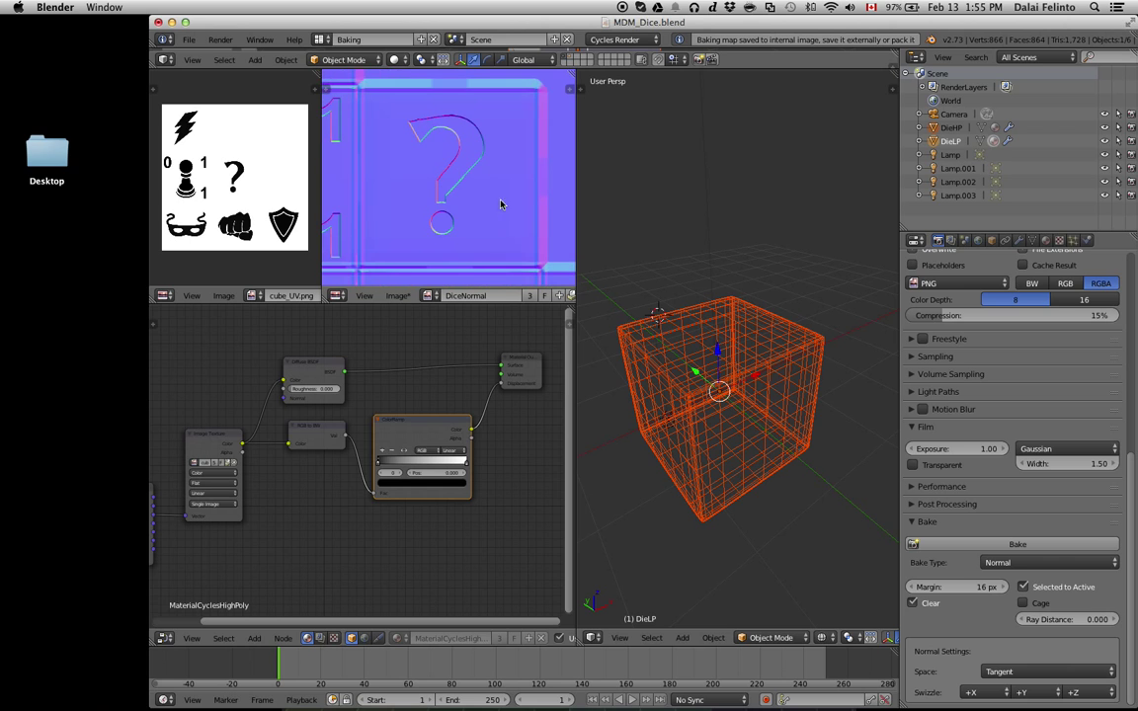
scroll(442, 199, down, 2)
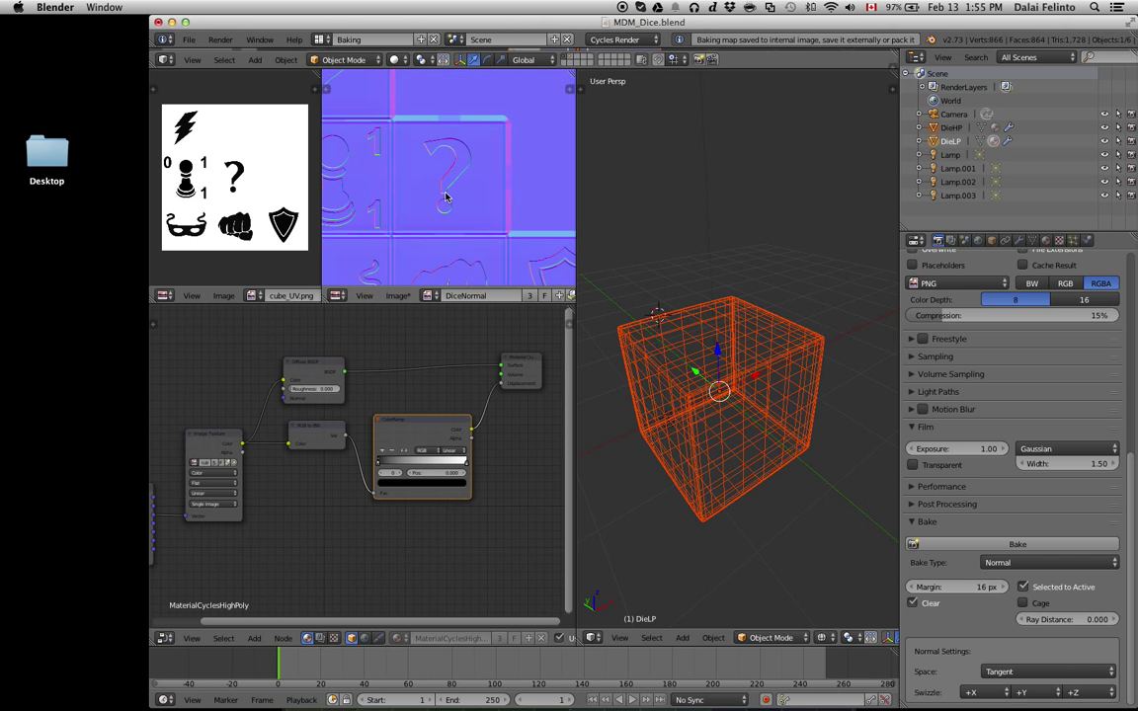
scroll(445, 198, down, 1)
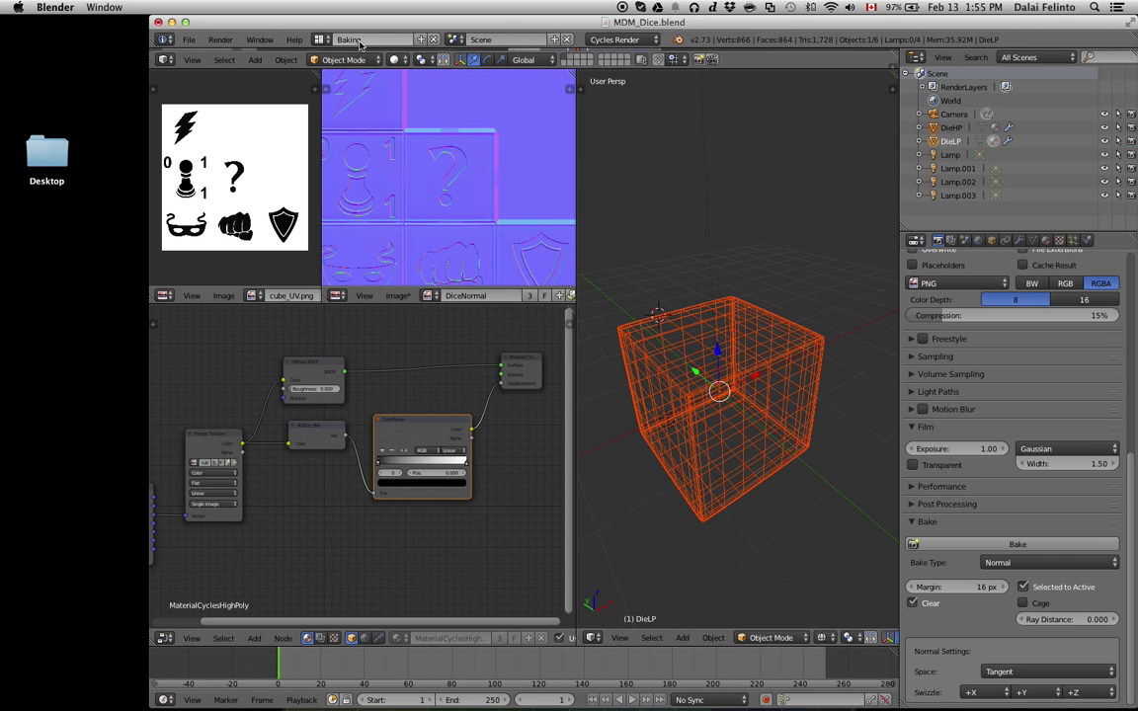
Switch to the Preview layout and orbit to show the die's left face.
click(321, 39)
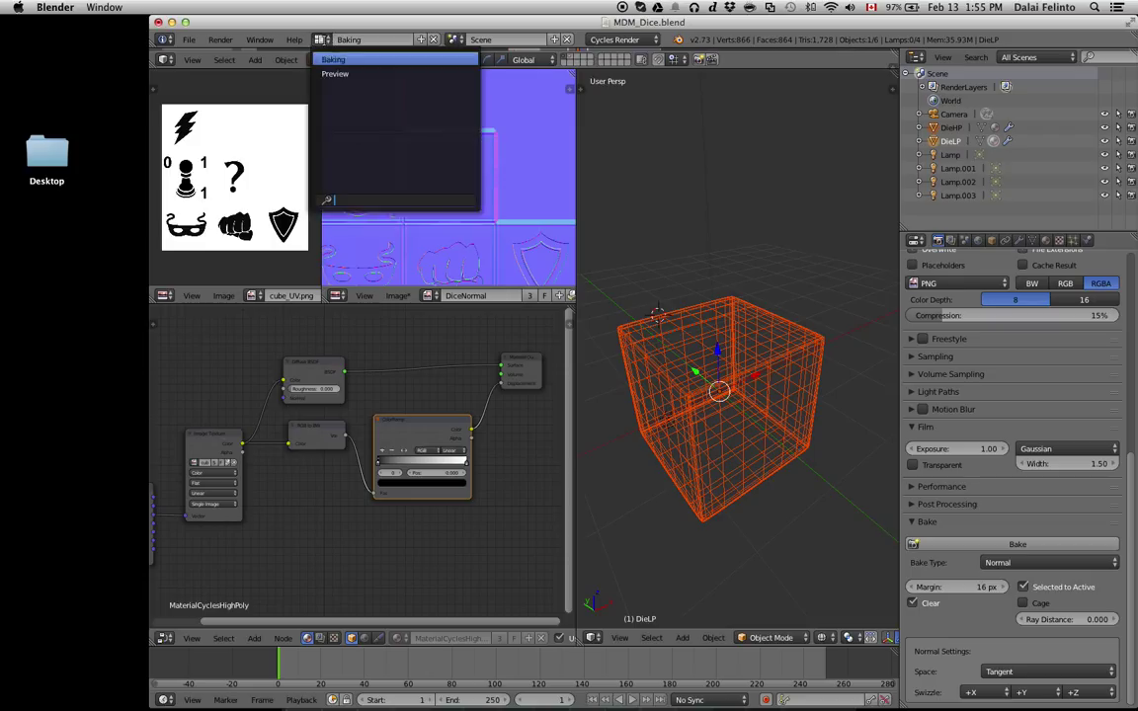
click(335, 73)
scroll(765, 444, down, 4)
scroll(751, 453, down, 1)
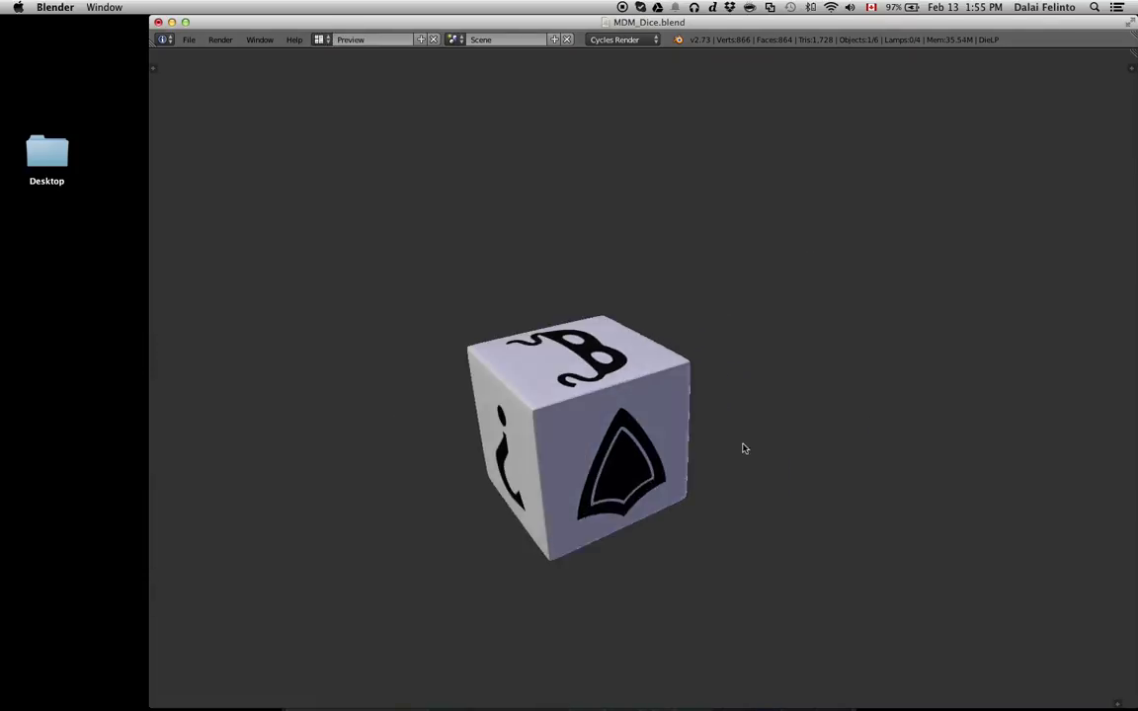
scroll(741, 439, up, 5)
middle_drag(596, 115, 647, 130)
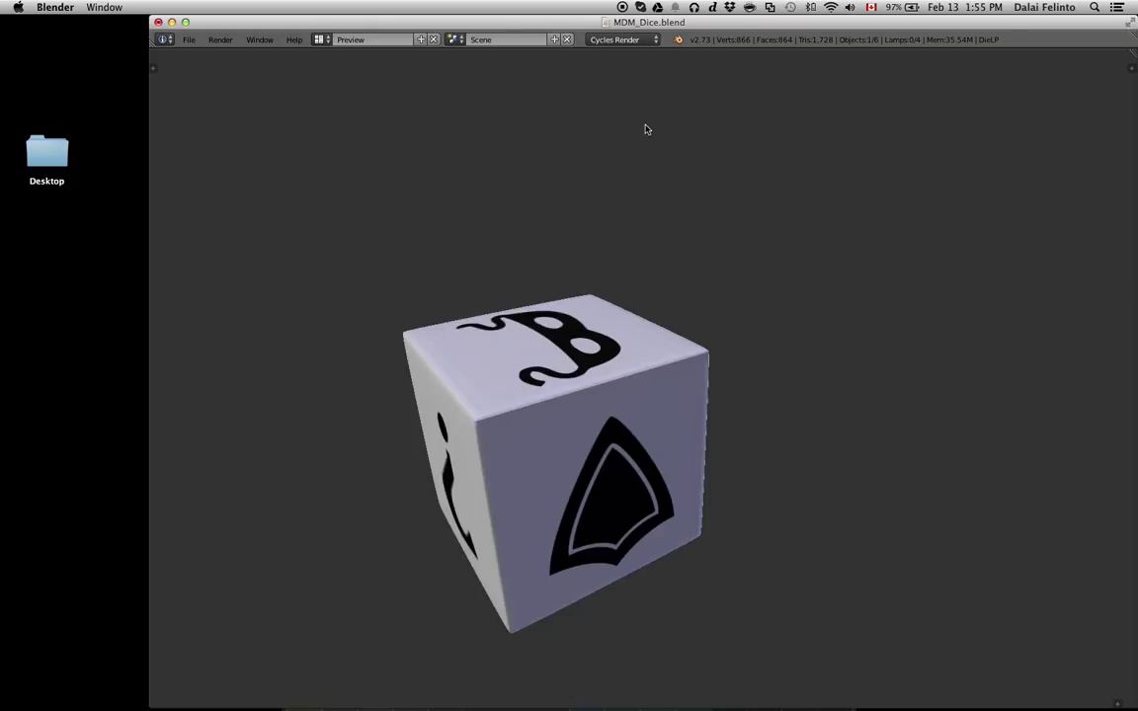
Set the engine to Blender Game and play the die's game preview, then exit.
click(623, 39)
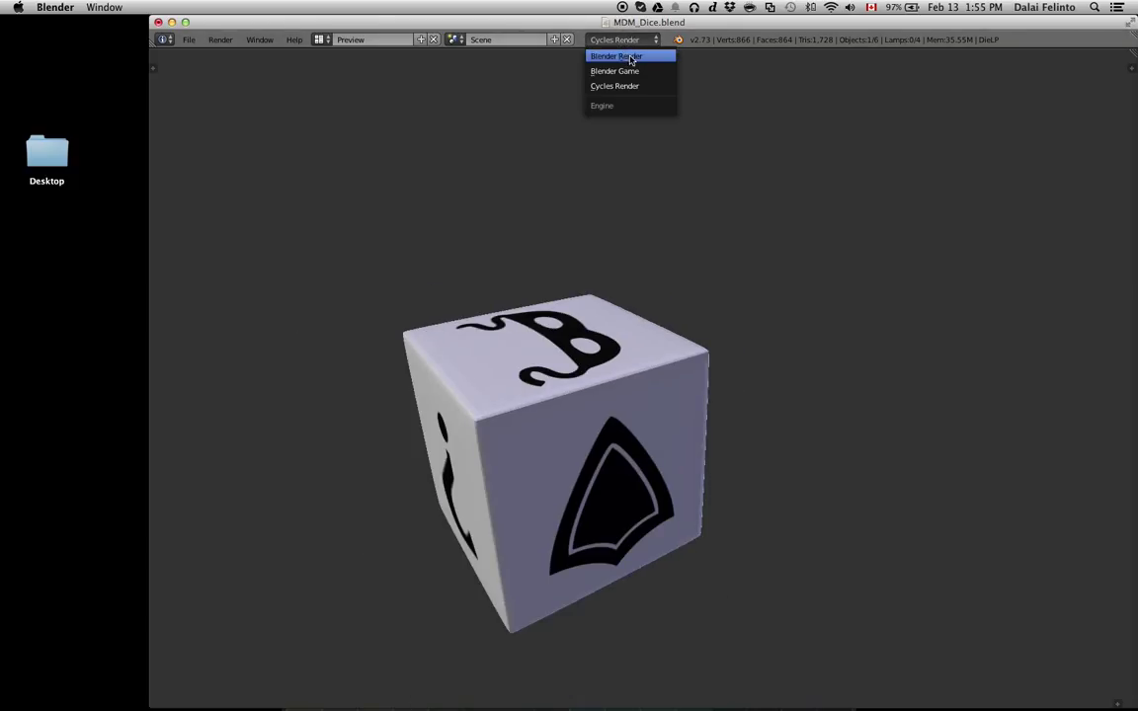
click(630, 71)
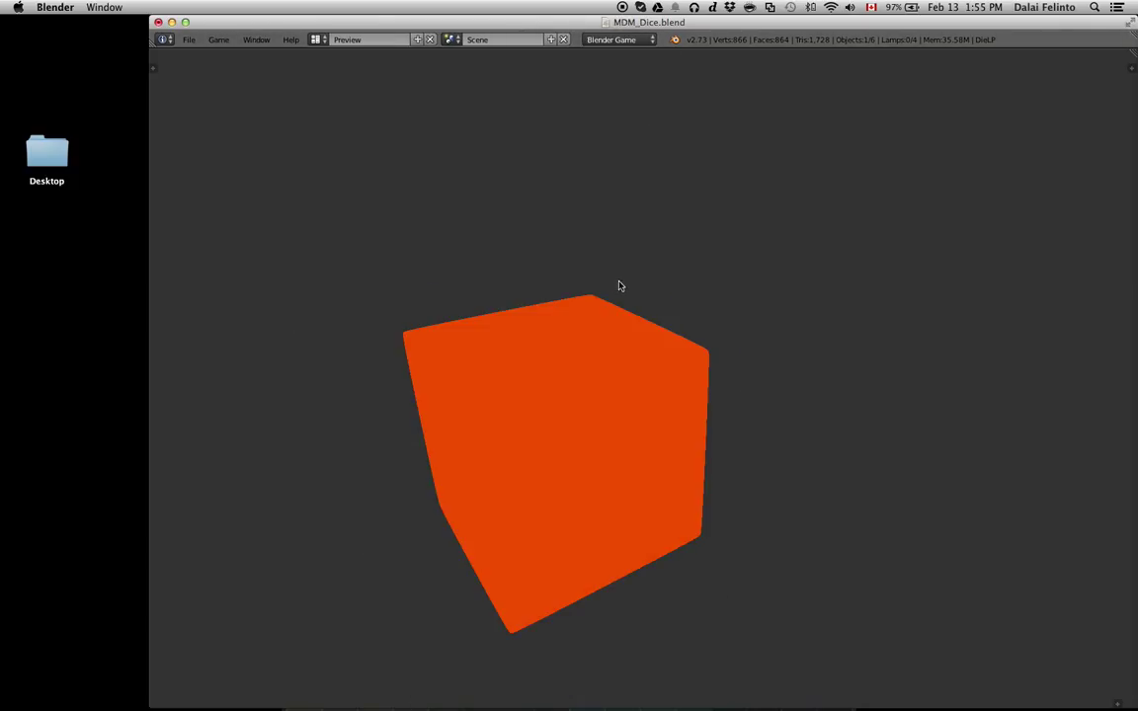
scroll(652, 372, up, 5)
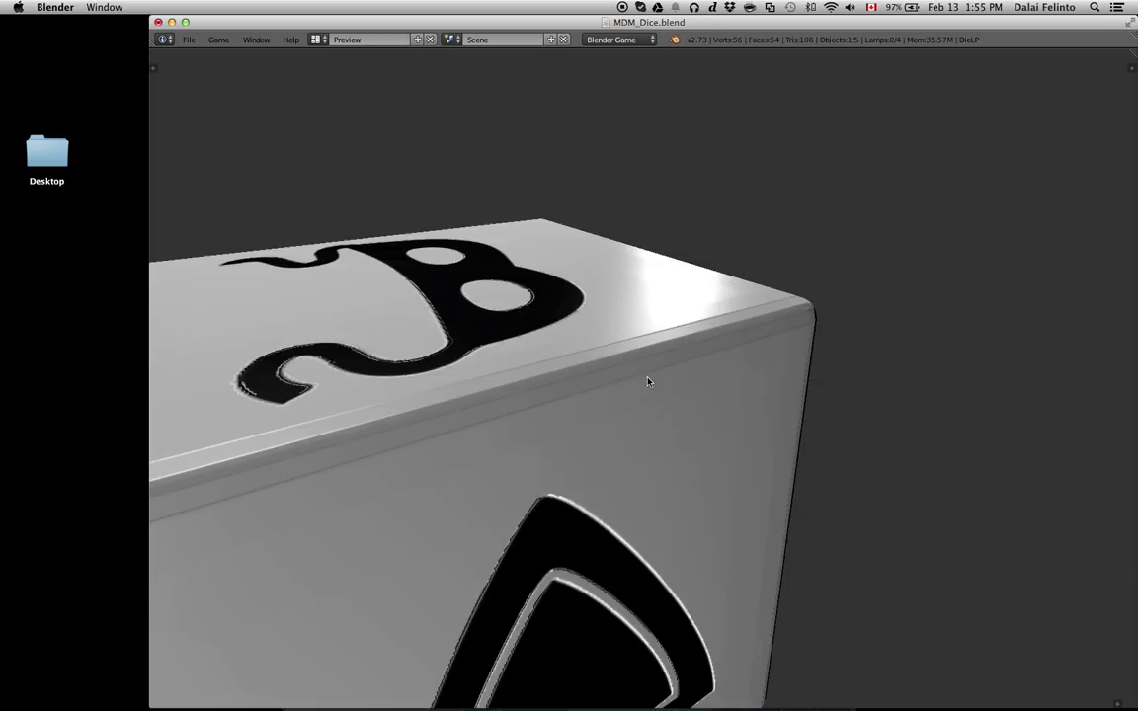
key(Escape)
key(p)
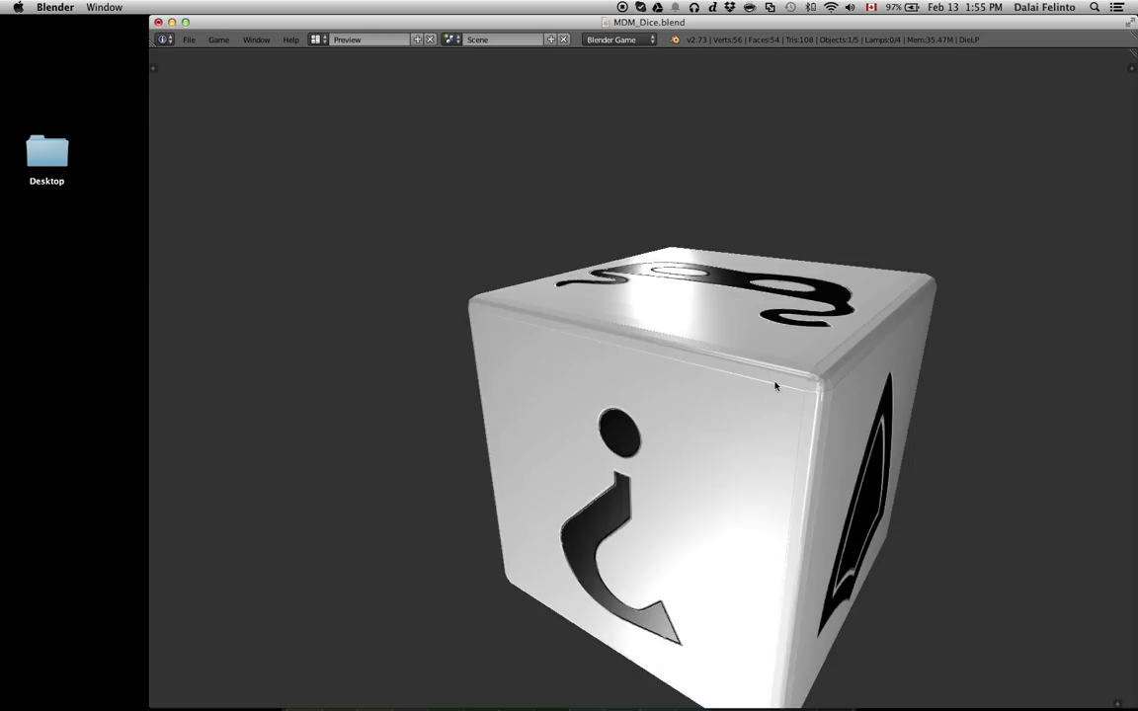
key(Escape)
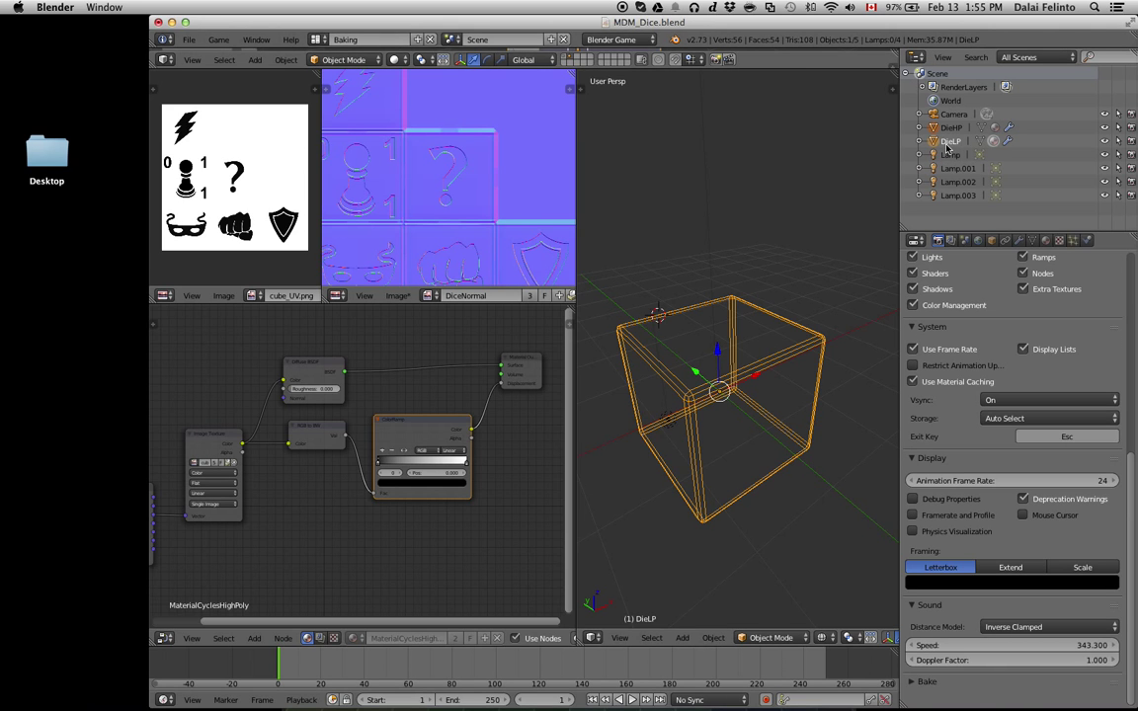
Set the render engine back to Cycles Render and make DieLP active.
key(Tab)
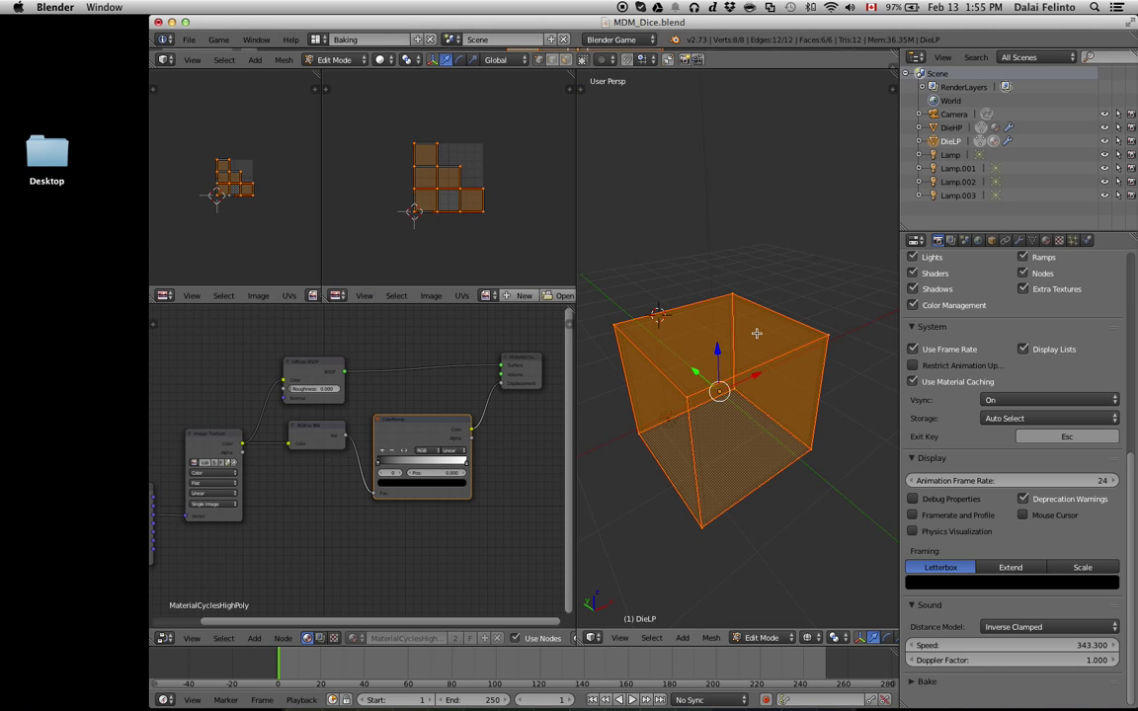
key(w)
click(607, 40)
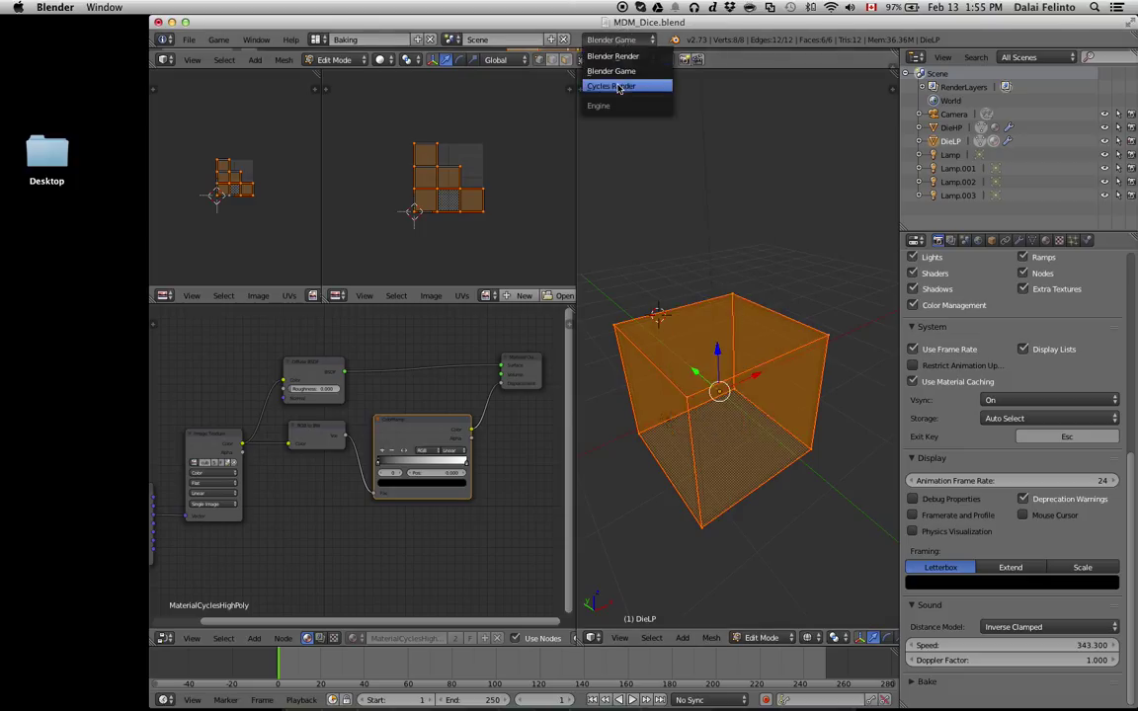
click(618, 87)
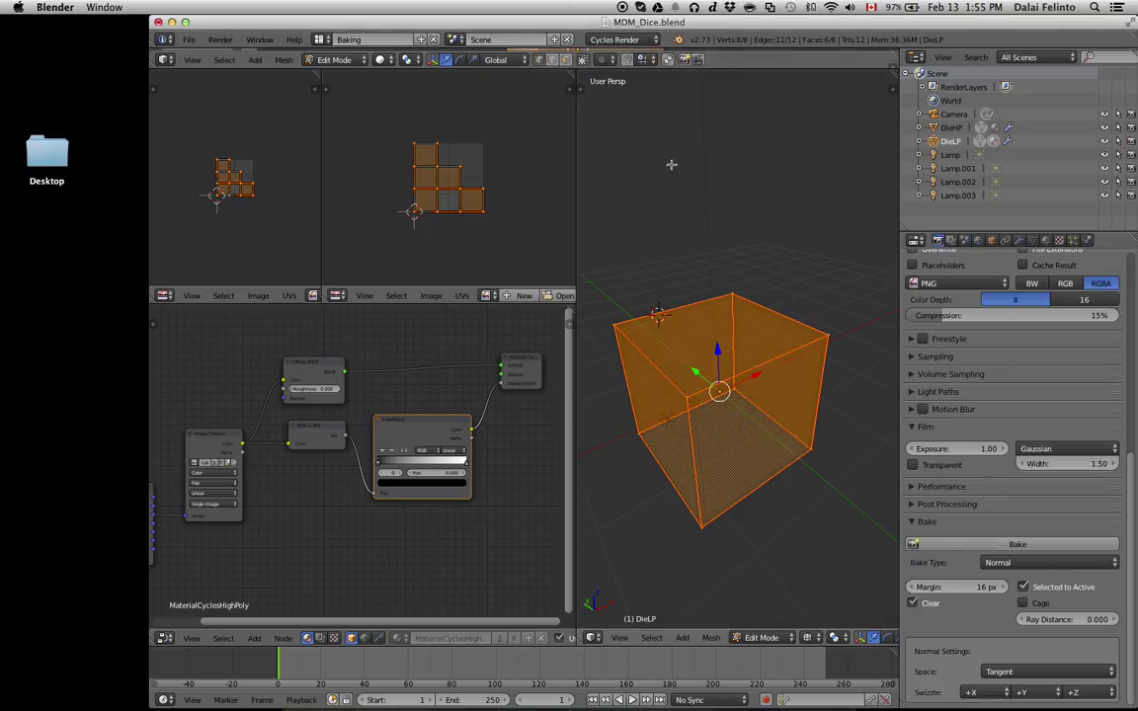
click(949, 146)
key(ctrl+z)
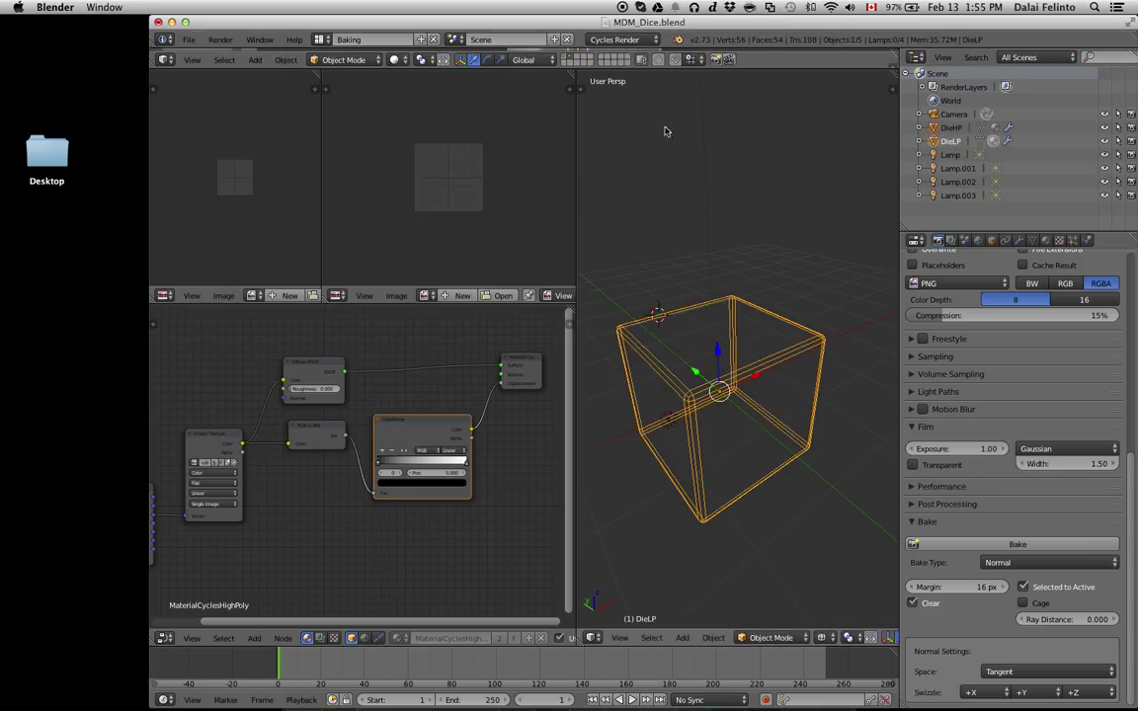
Show cube_UV.png in the first image editor and DiceNormal in the second.
click(253, 296)
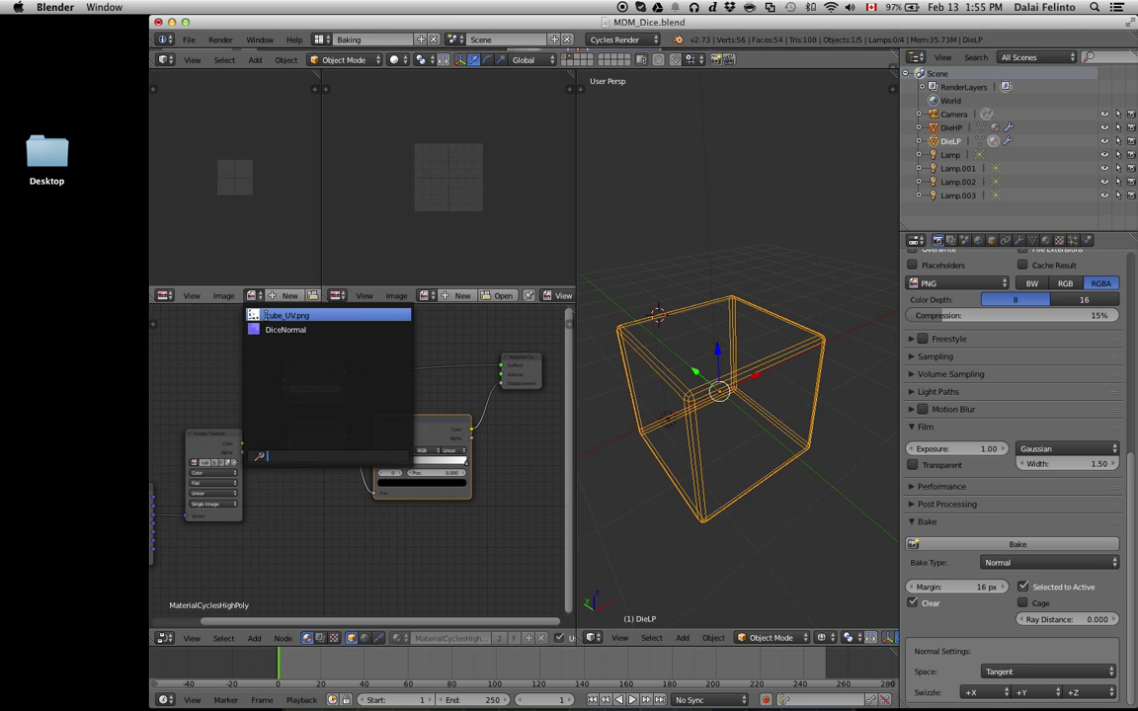
click(286, 315)
click(426, 295)
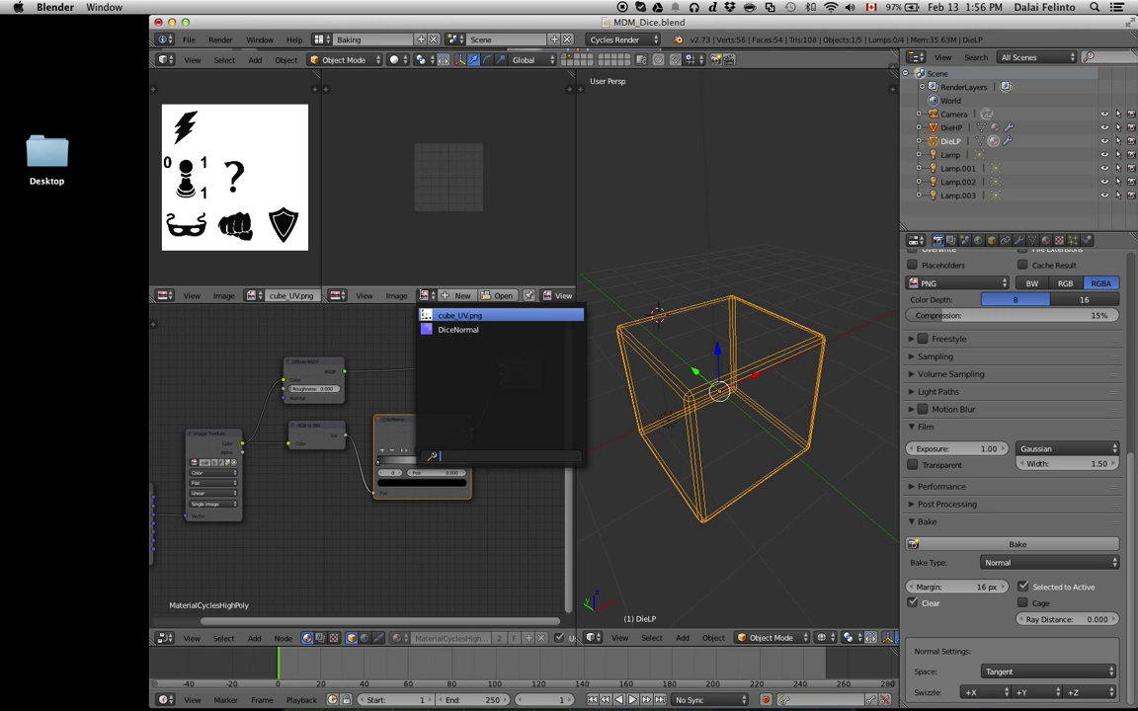
click(449, 329)
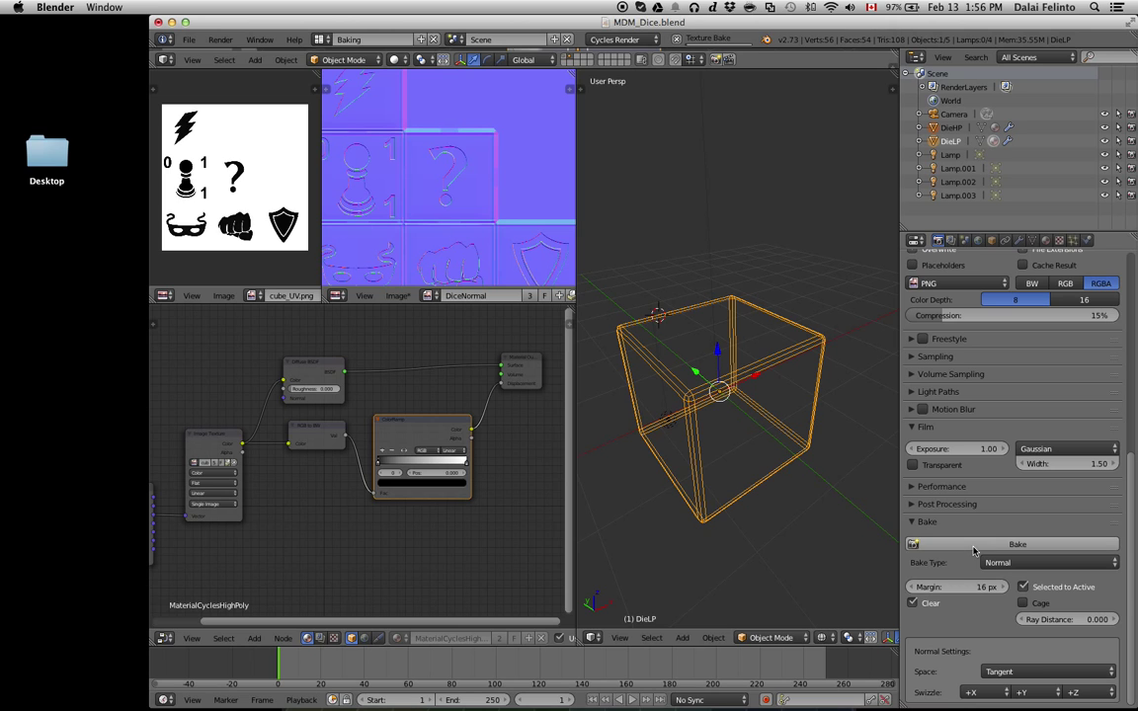
Add DieHP to the selection with DieLP and bake its high-poly detail into DiceNormal.
click(973, 546)
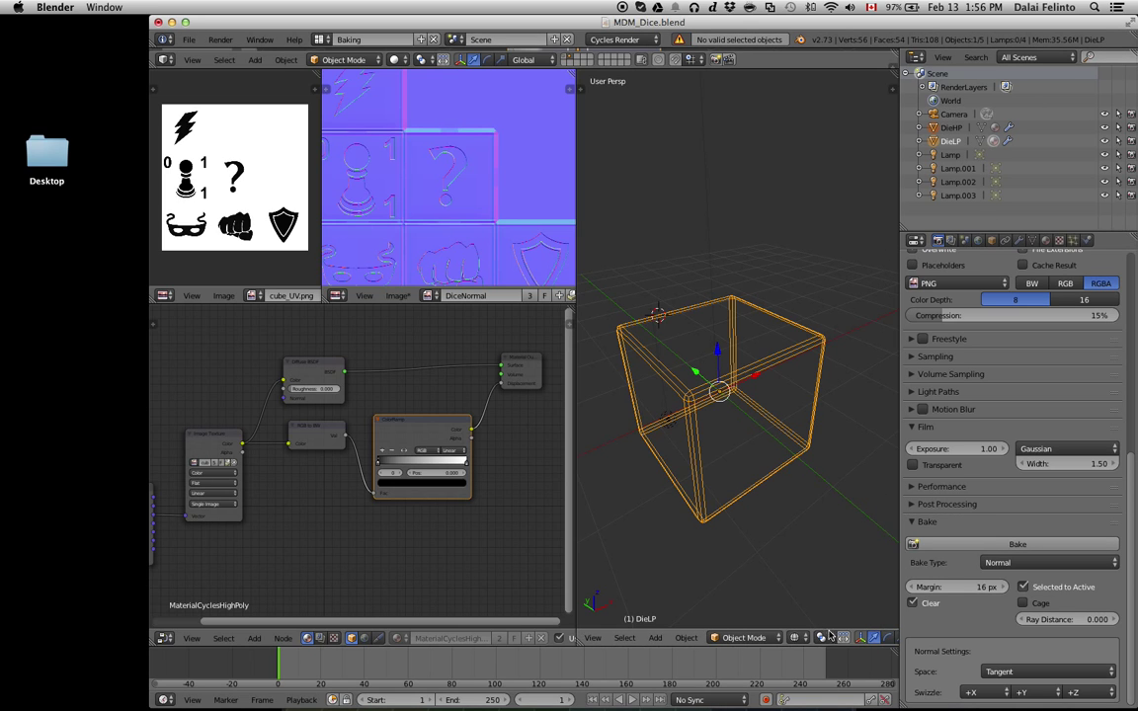
scroll(835, 637, down, 5)
key(KP_Subtract)
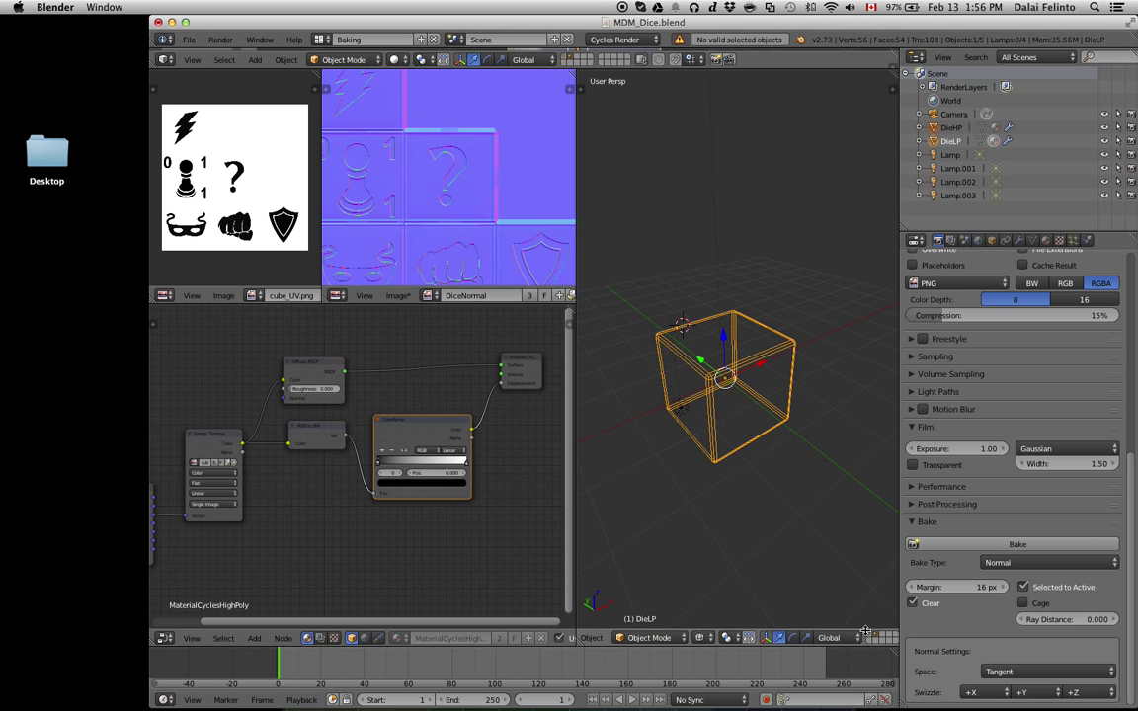
shift+click(883, 636)
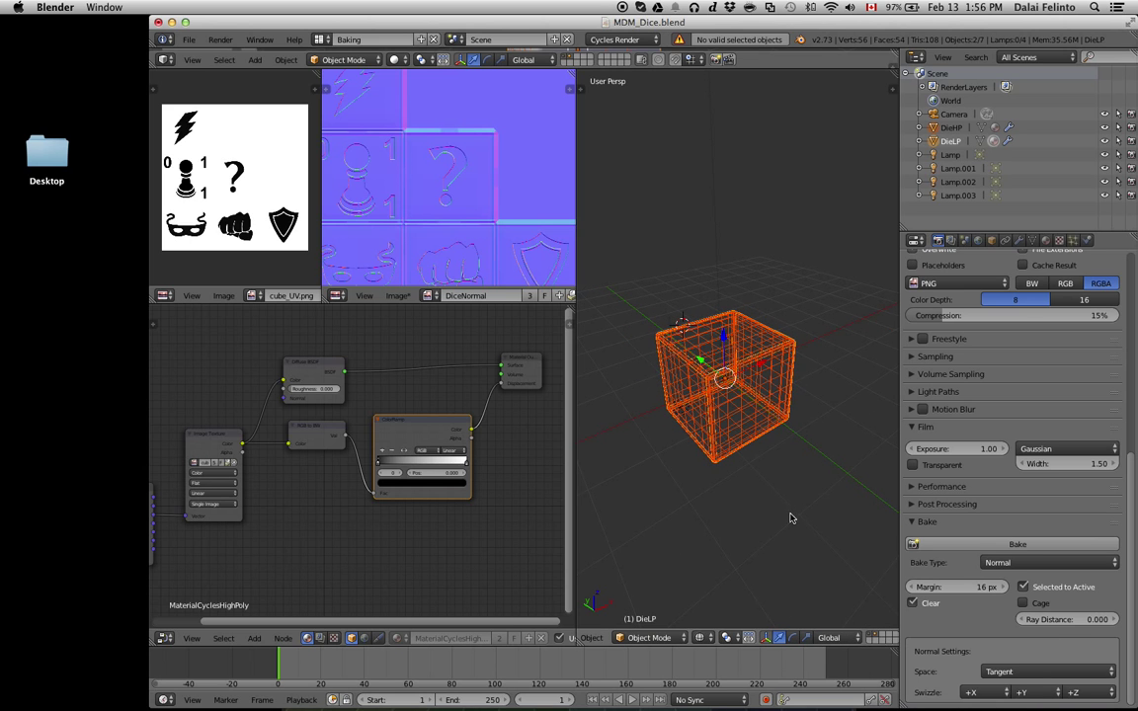
scroll(795, 519, up, 3)
click(958, 546)
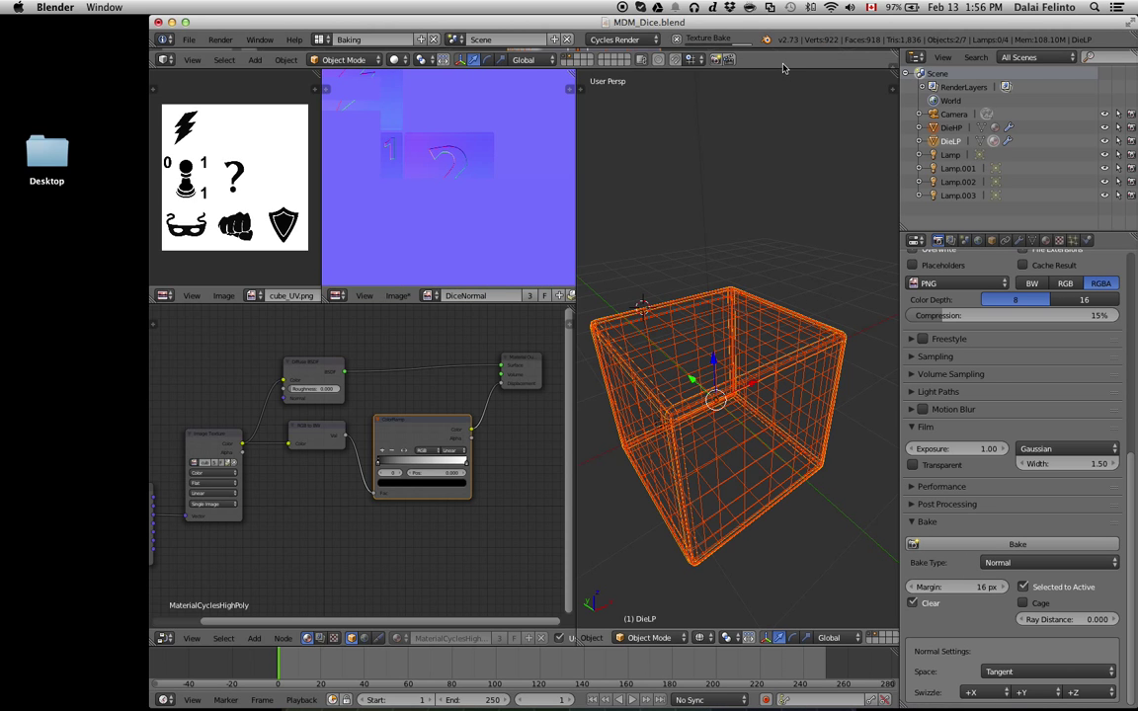
Inspect the baked DiceNormal map full-window, then switch to the Preview layout.
scroll(435, 213, up, 3)
scroll(439, 201, up, 2)
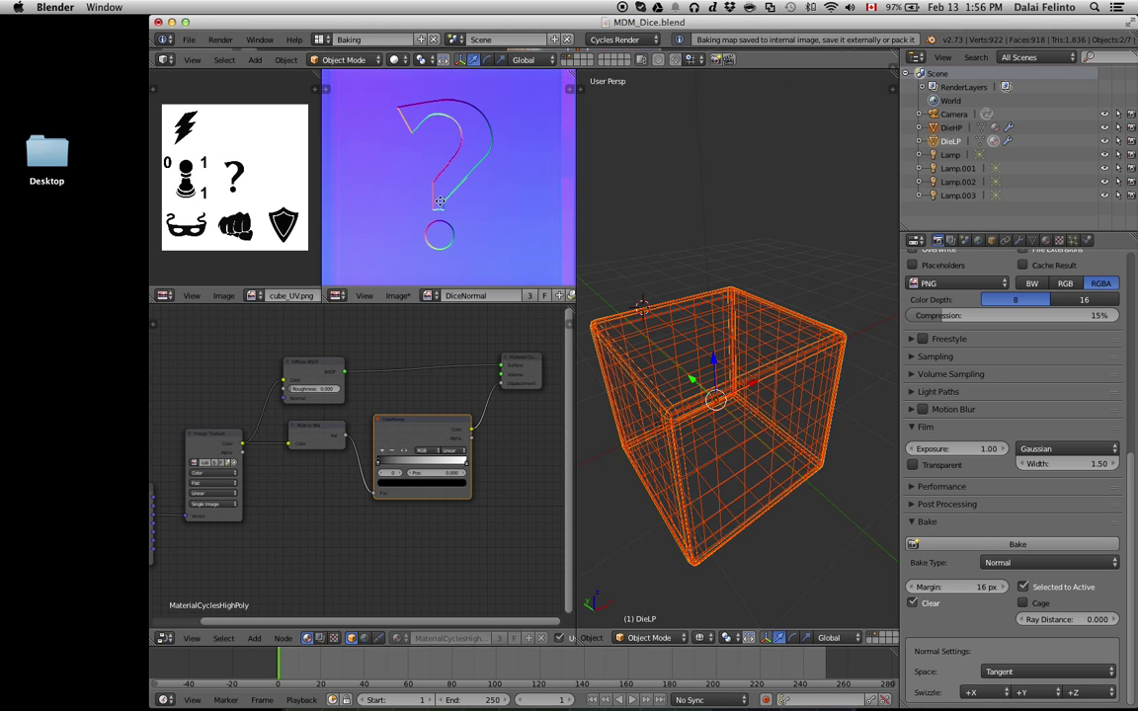
scroll(395, 198, down, 3)
scroll(395, 197, left, 2)
key(ctrl+Up)
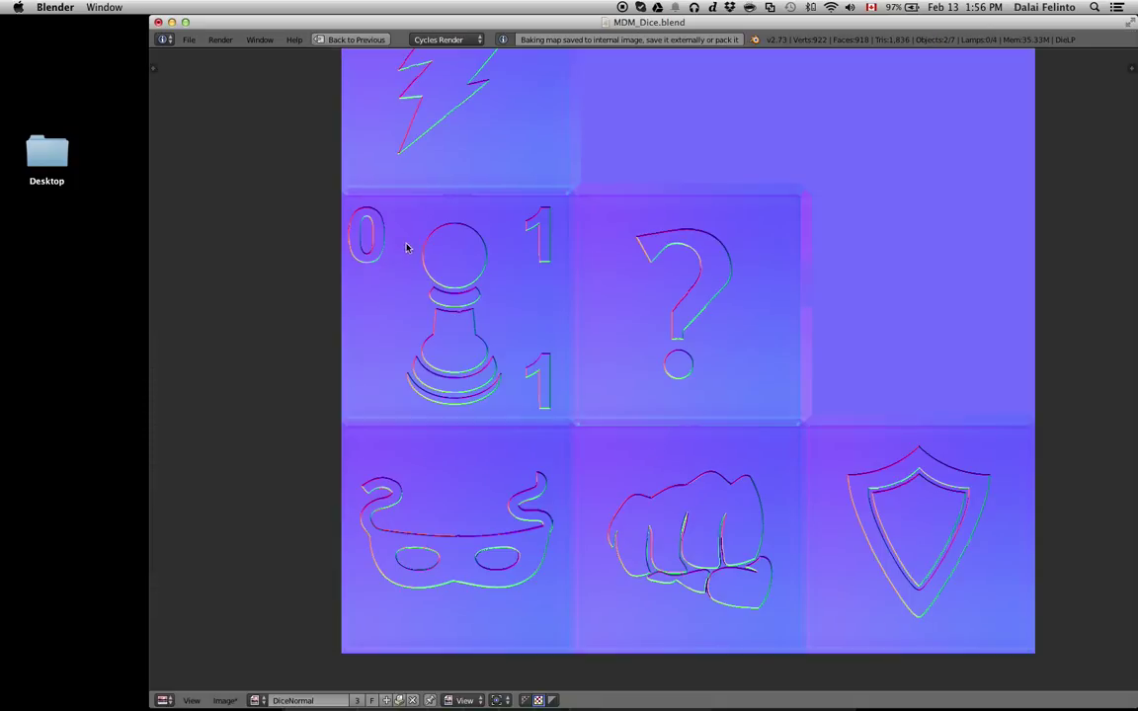
key(ctrl+Up)
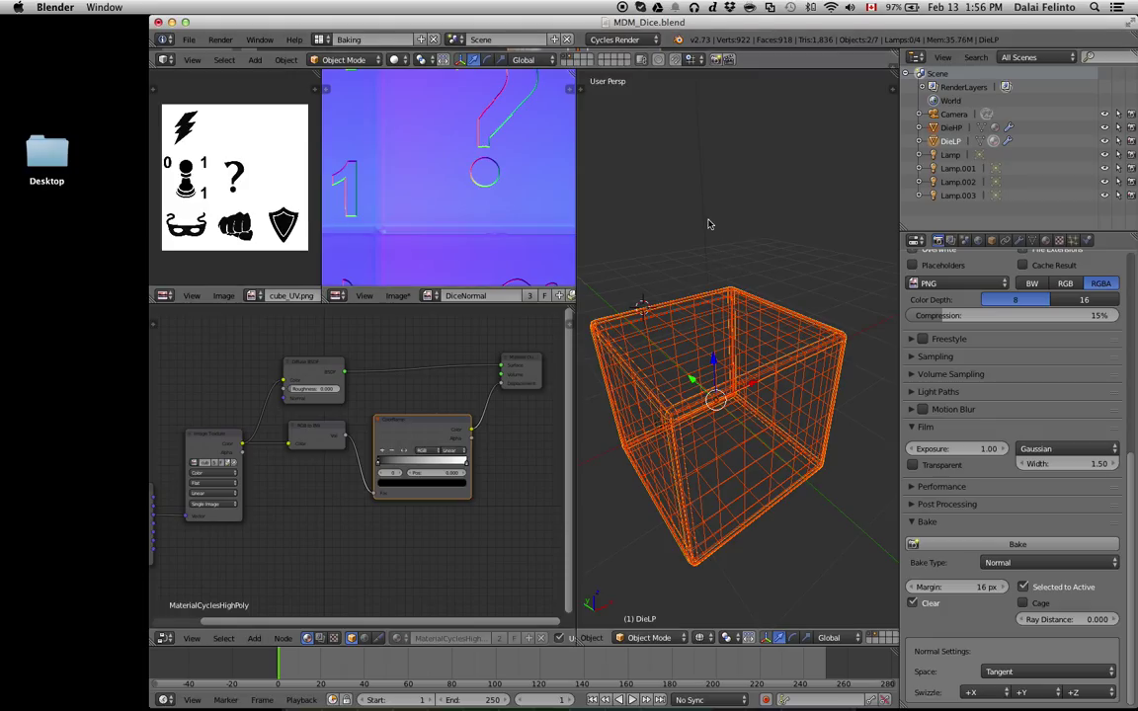
key(ctrl+Right)
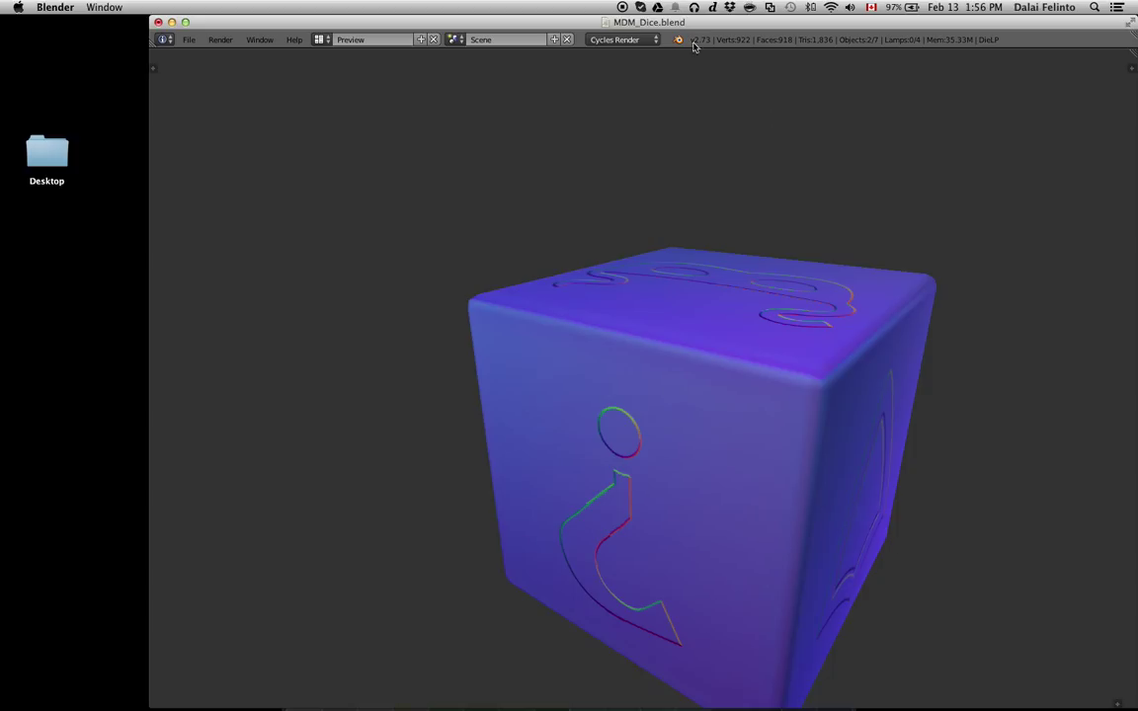
click(628, 42)
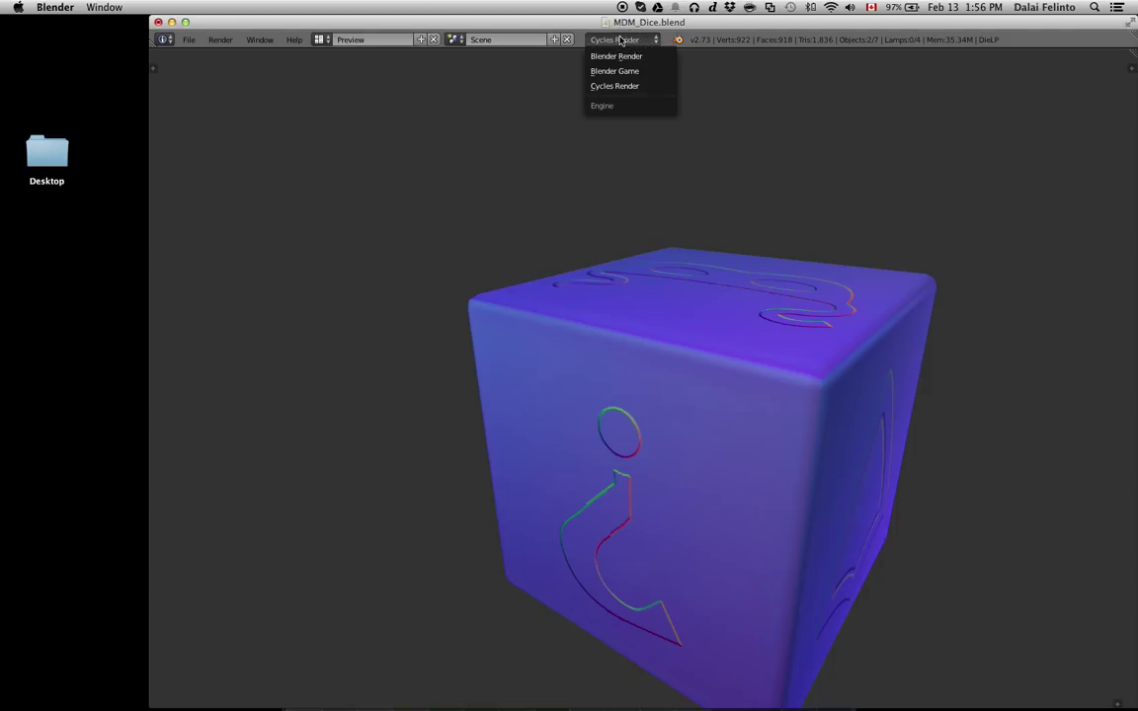
click(326, 40)
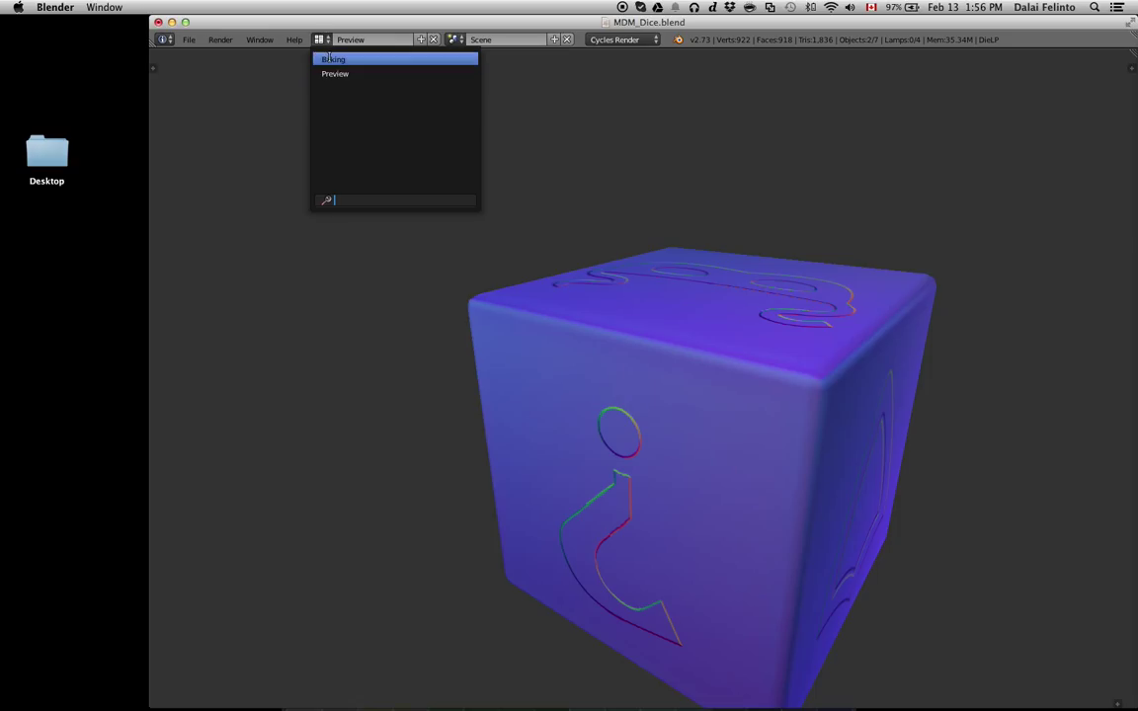
click(333, 59)
key(ctrl+Right)
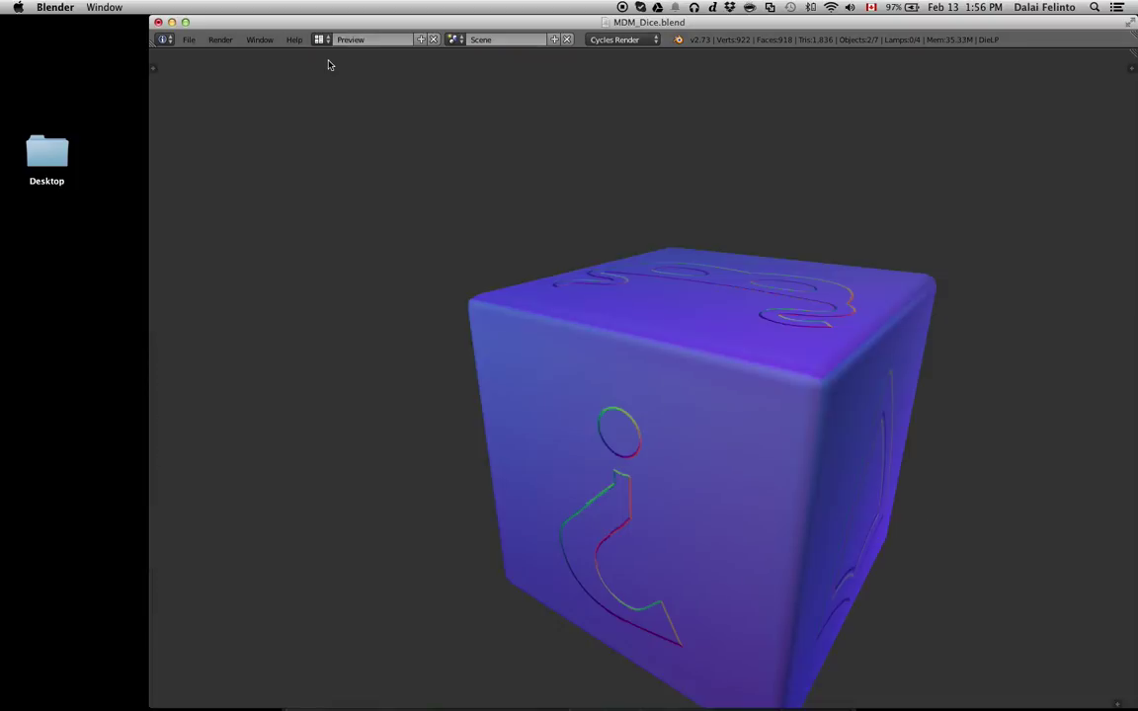
scroll(595, 207, down, 2)
Switch the render engine to Blender Render.
click(608, 39)
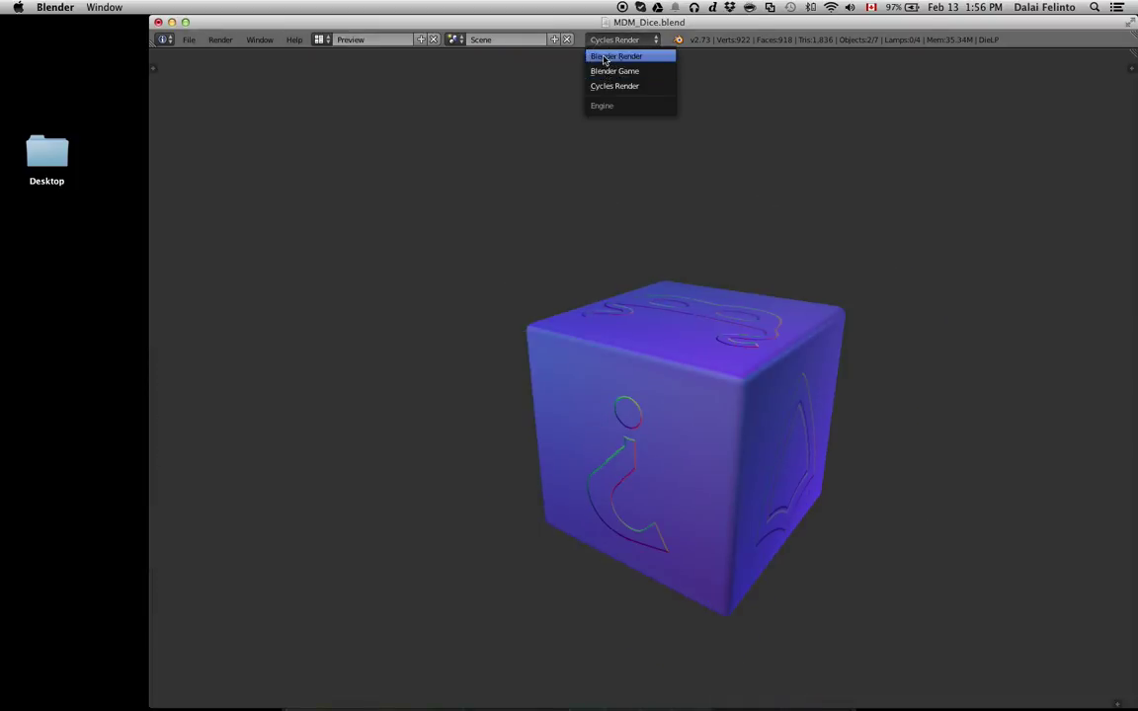
click(614, 55)
scroll(682, 433, up, 2)
Fly the view close to the die's embossed symbols, then return to the Baking layout.
key(shift+f)
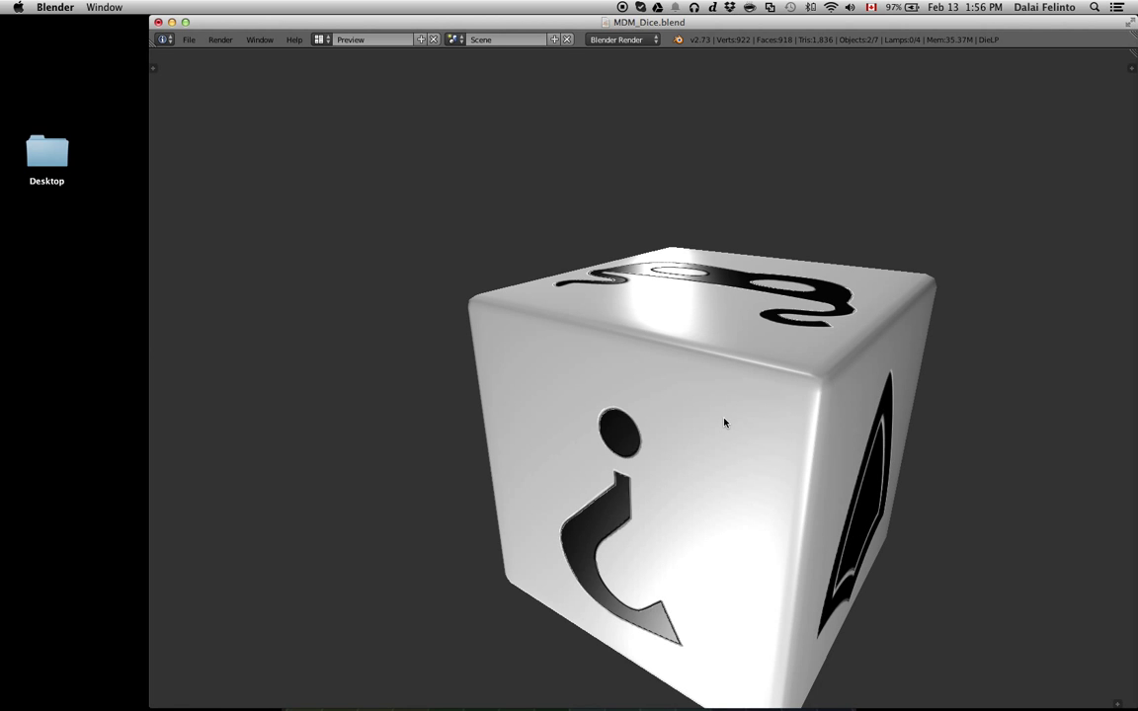
key(w)
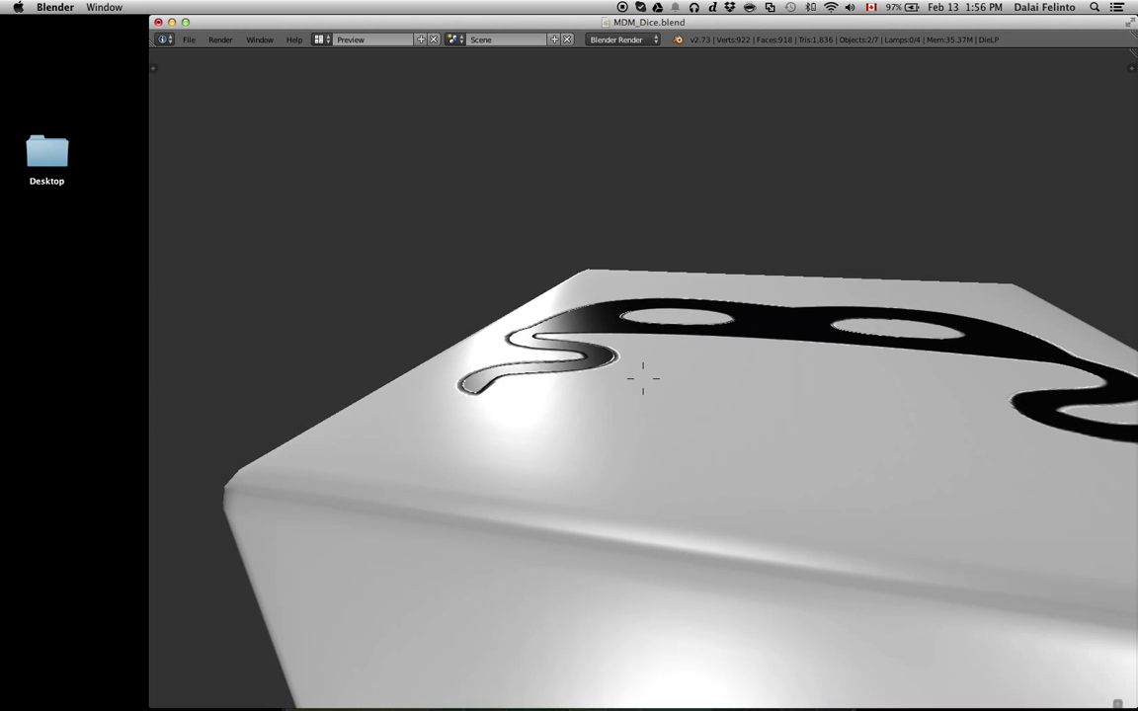
click(644, 384)
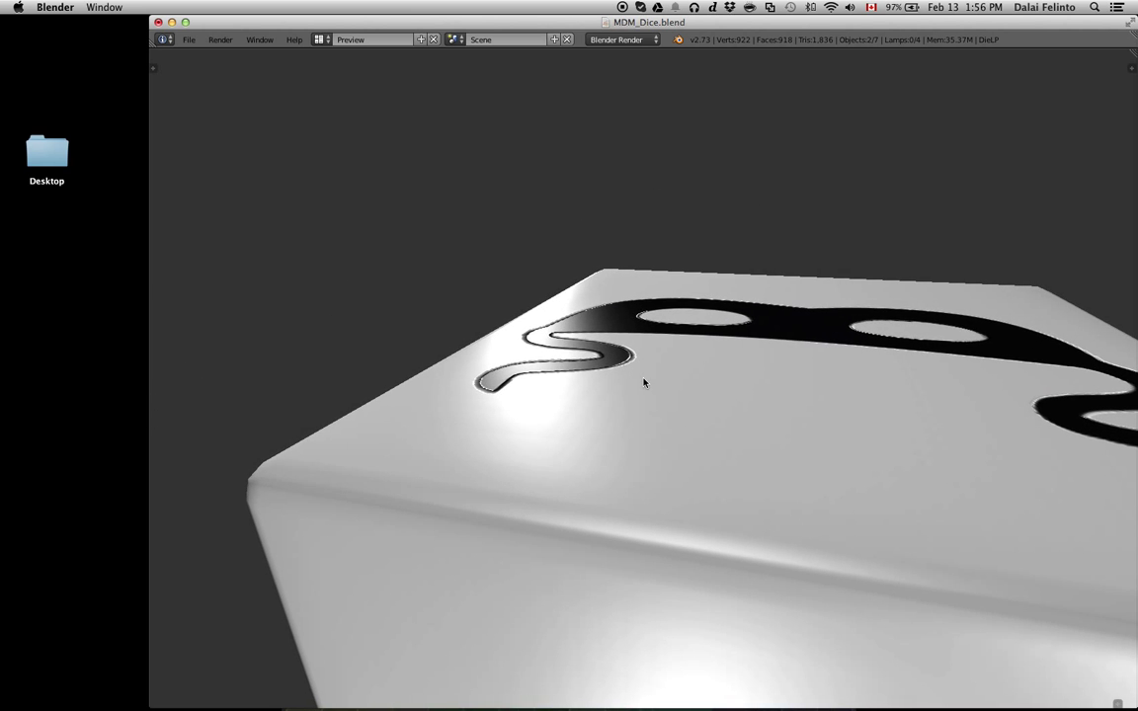
key(ctrl+Left)
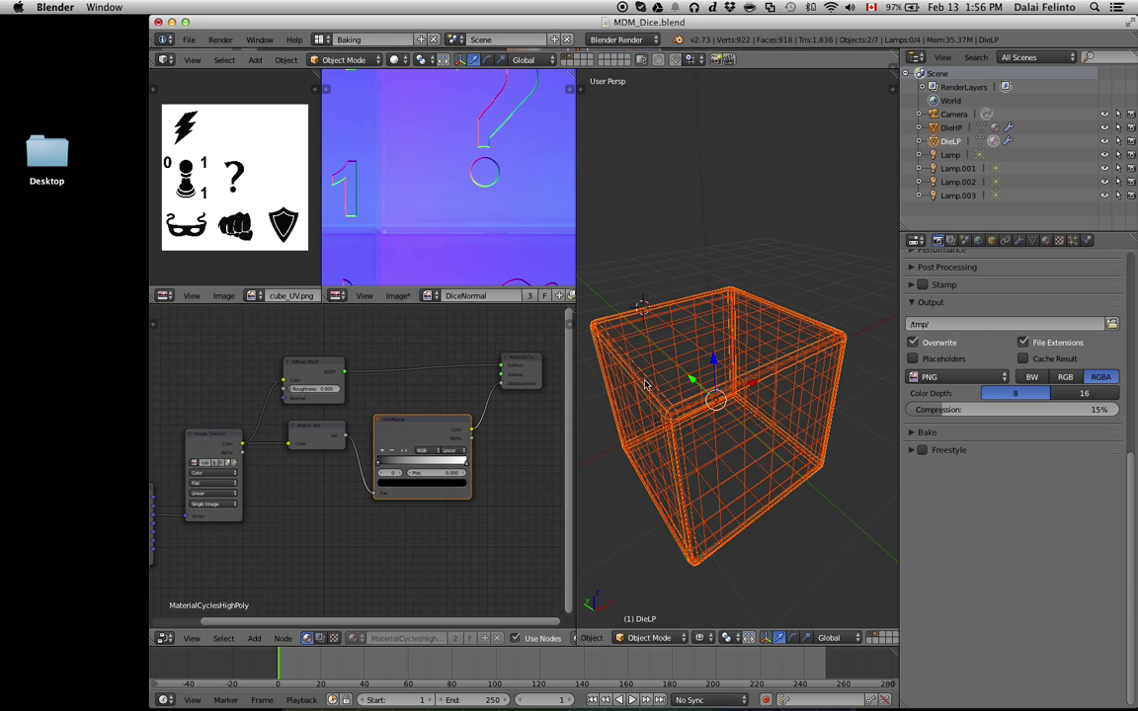
Save the DiceNormal image via Save As Image to the textures folder as Sidekick_N.png.
click(371, 295)
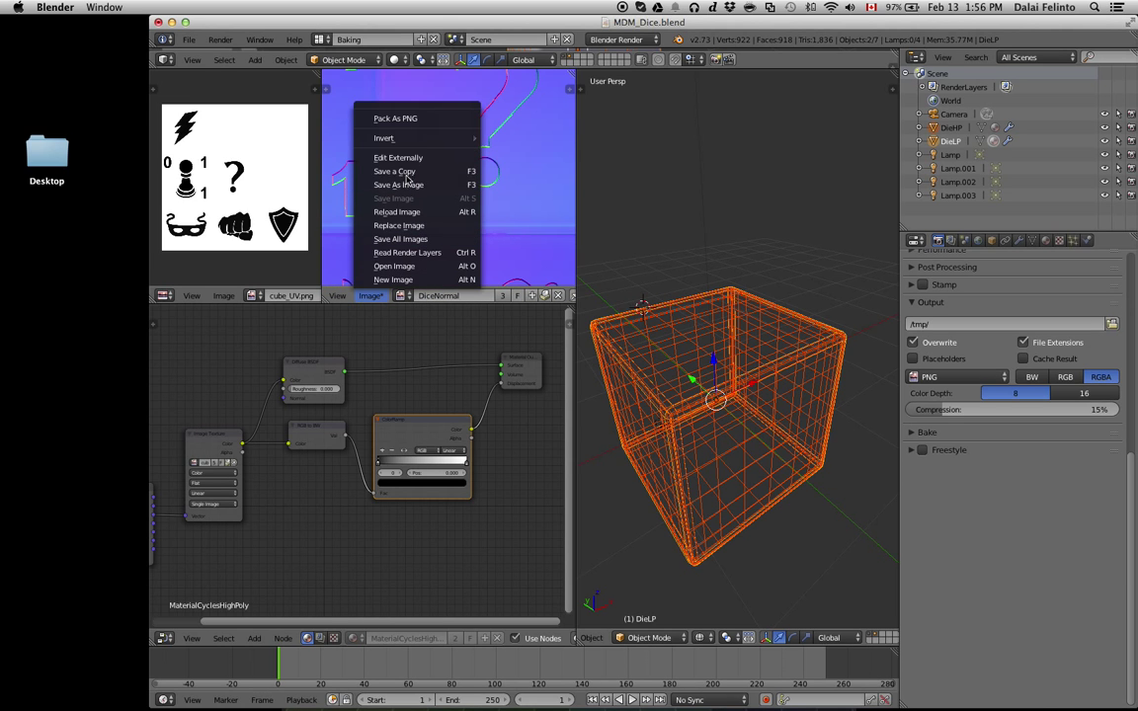
click(399, 185)
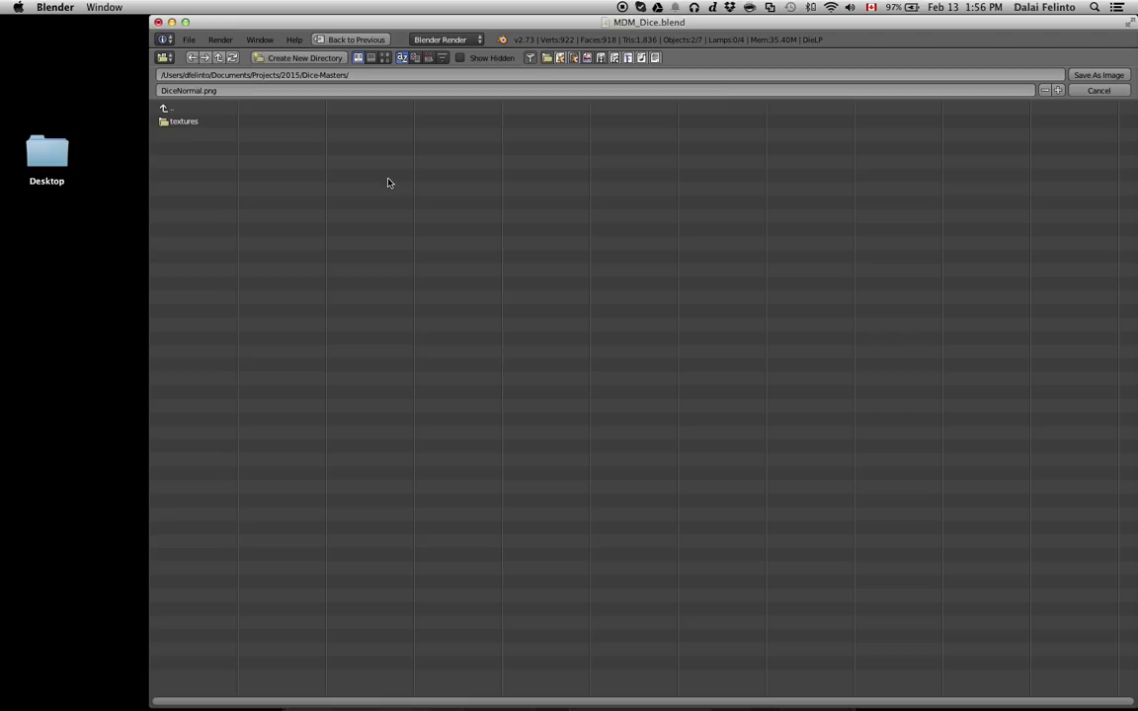
click(187, 121)
click(193, 149)
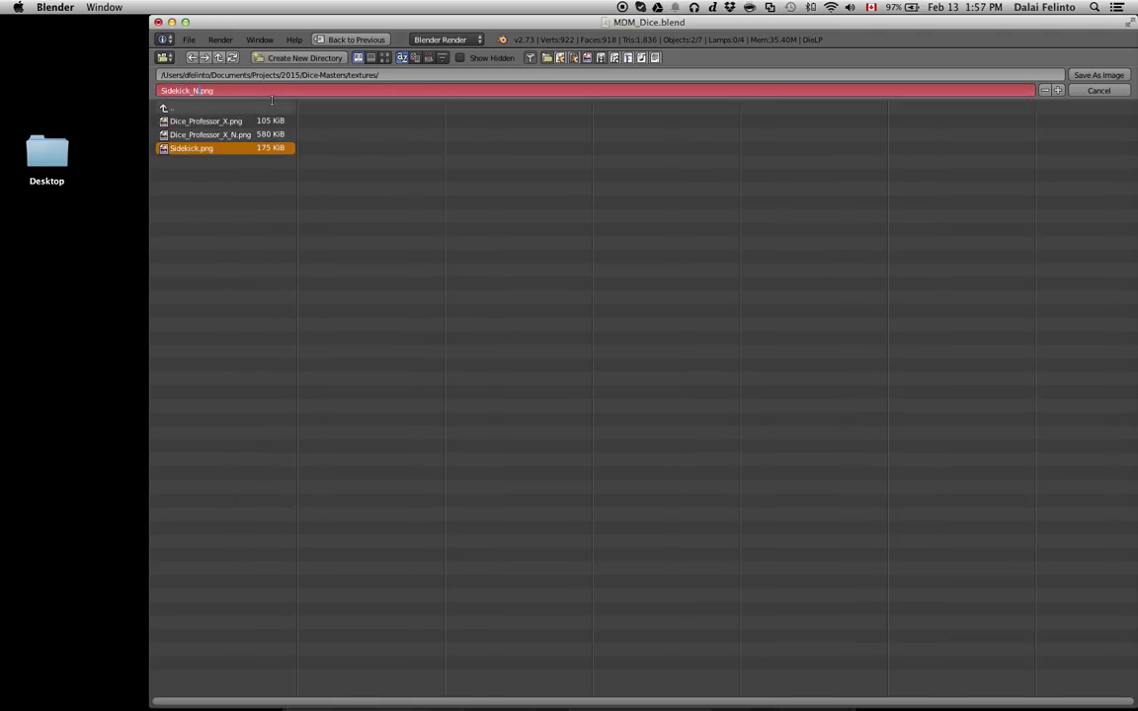
key(Return)
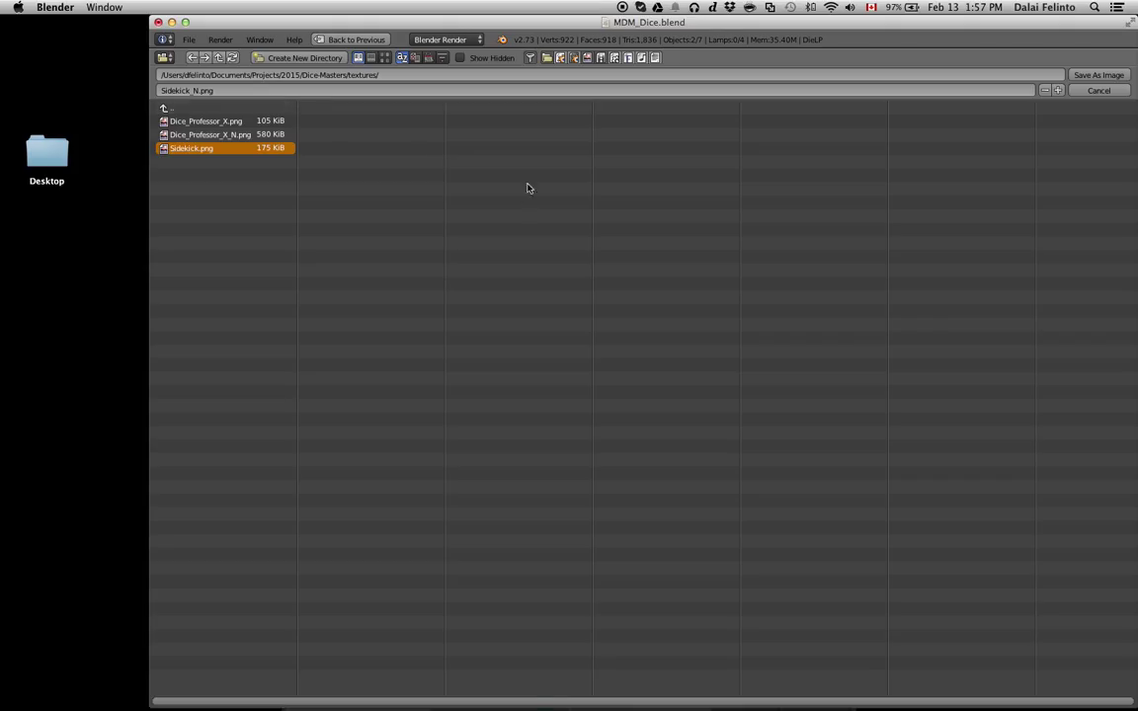
click(1084, 77)
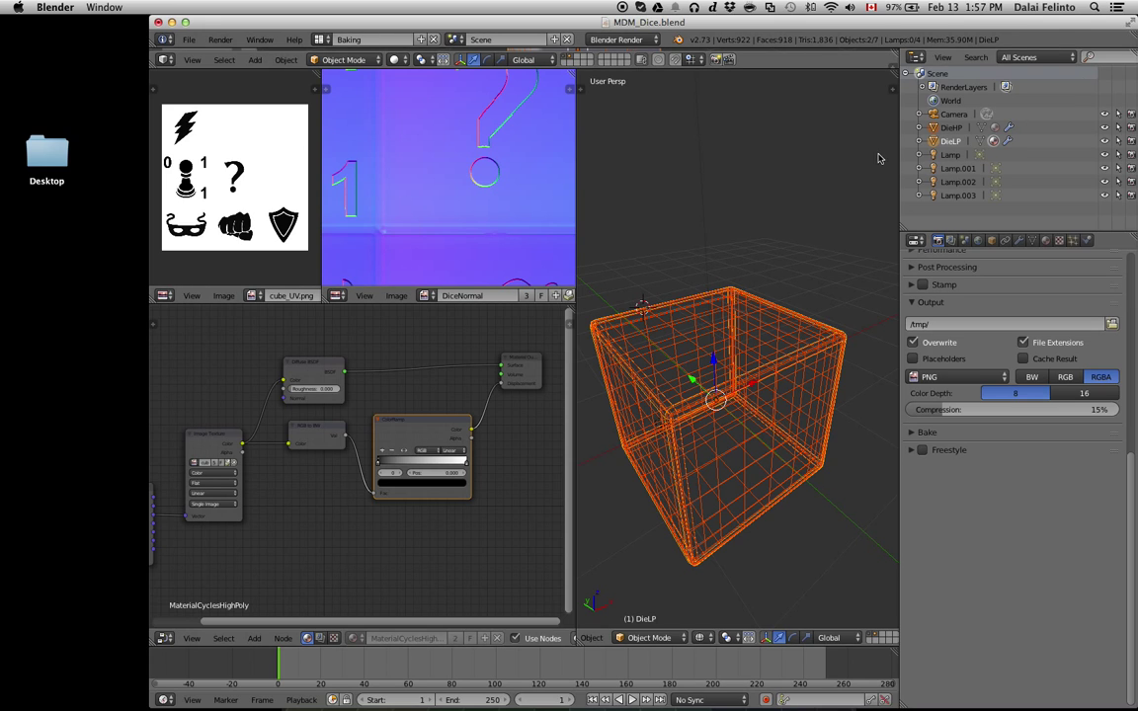
Change the node editor area to a UV/Image Editor displaying cube_UV.png.
scroll(406, 233, down, 3)
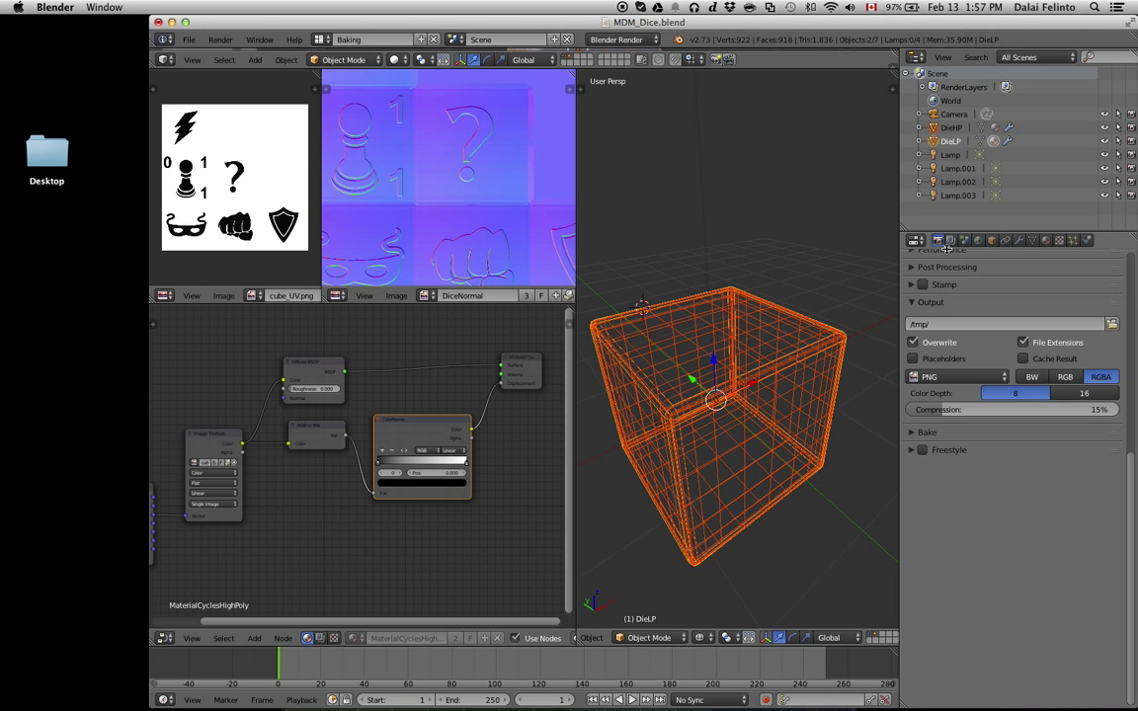
scroll(924, 388, up, 5)
scroll(925, 387, up, 3)
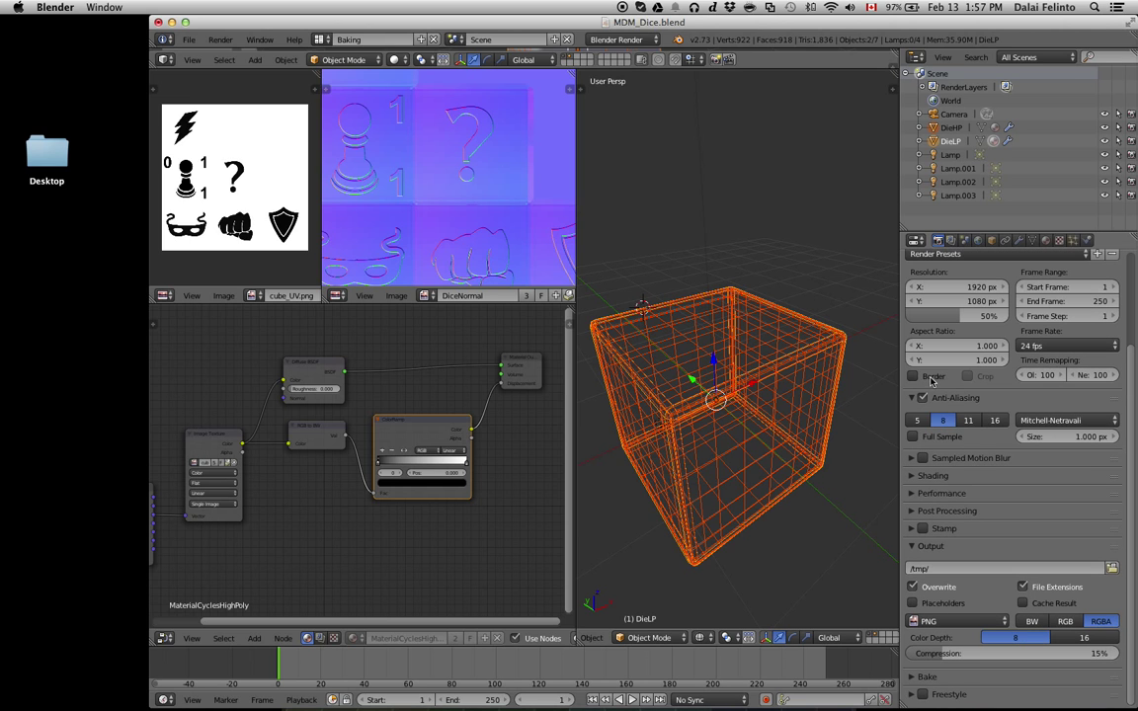
scroll(211, 233, up, 1)
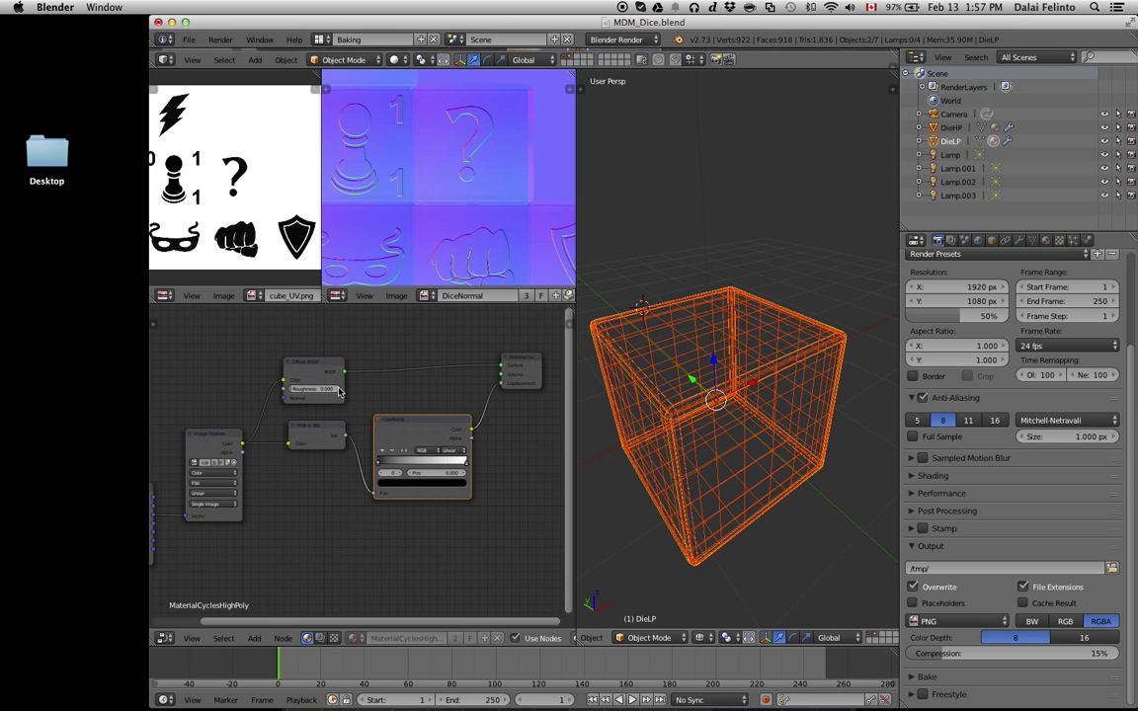
click(162, 639)
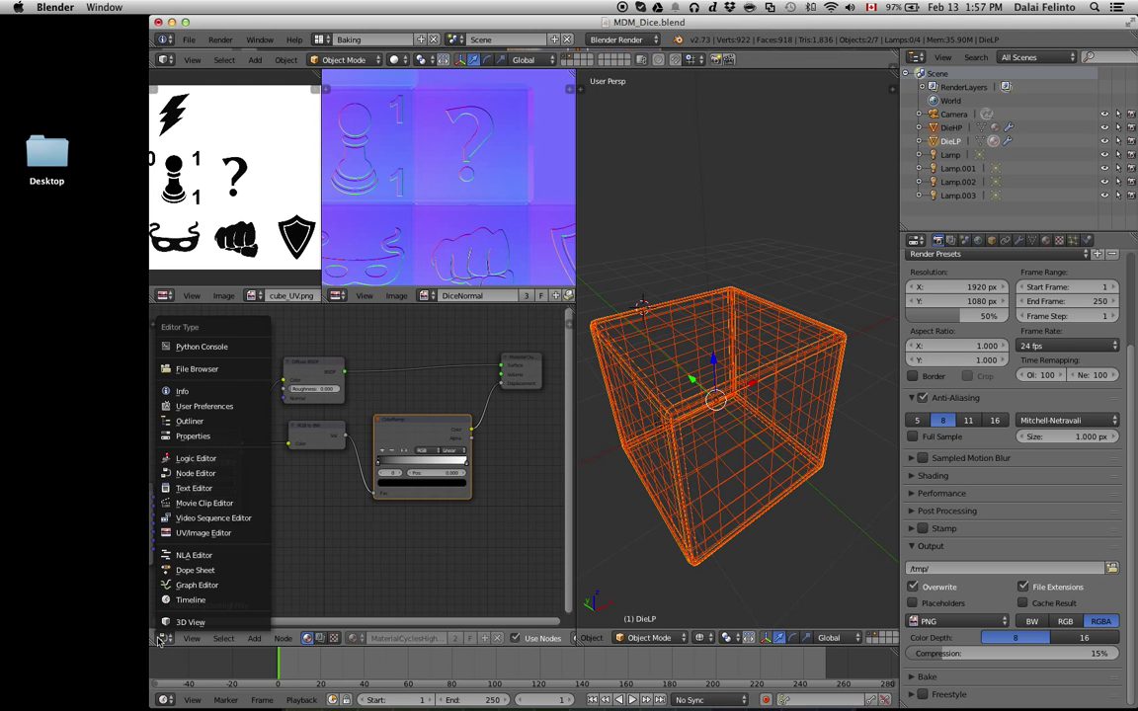
click(204, 533)
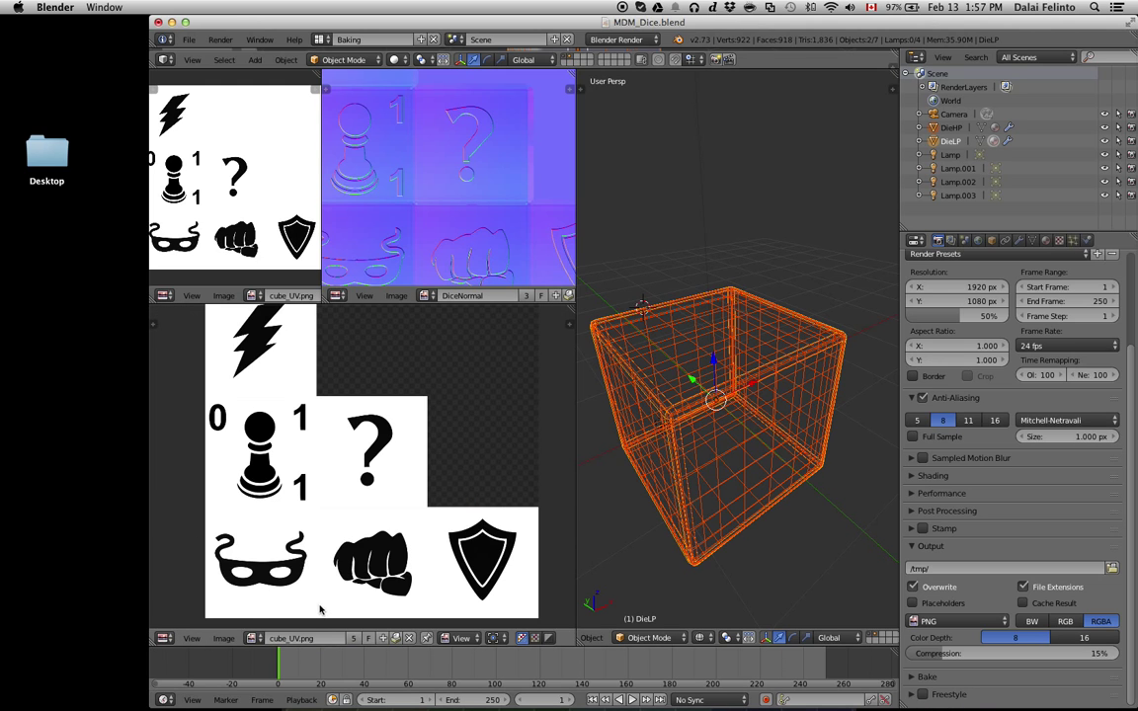
click(164, 639)
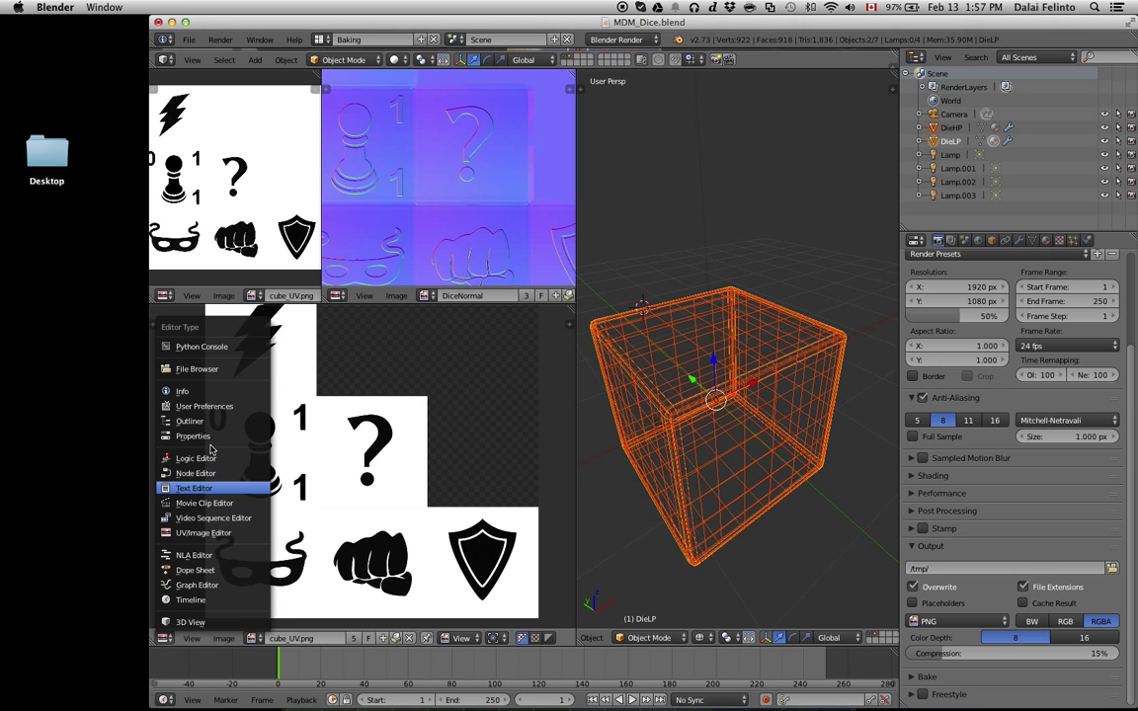
Turn the area into a maximized File Browser showing Dice-Masters/textures as thumbnails.
click(201, 367)
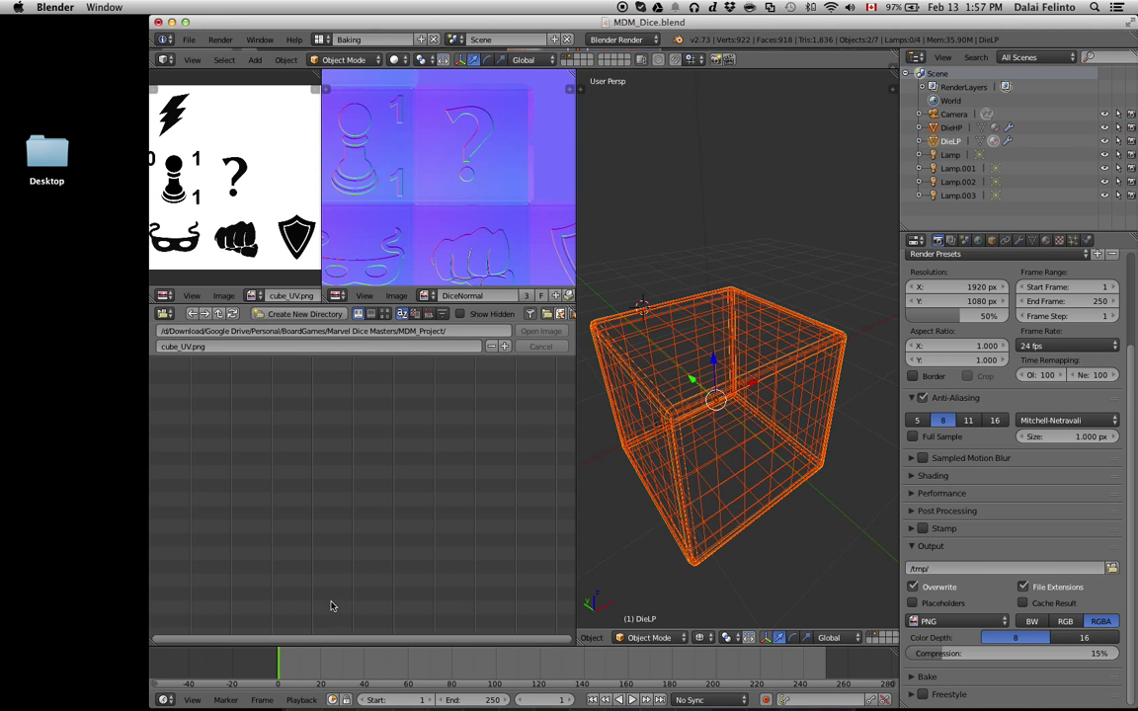
key(ctrl+Up)
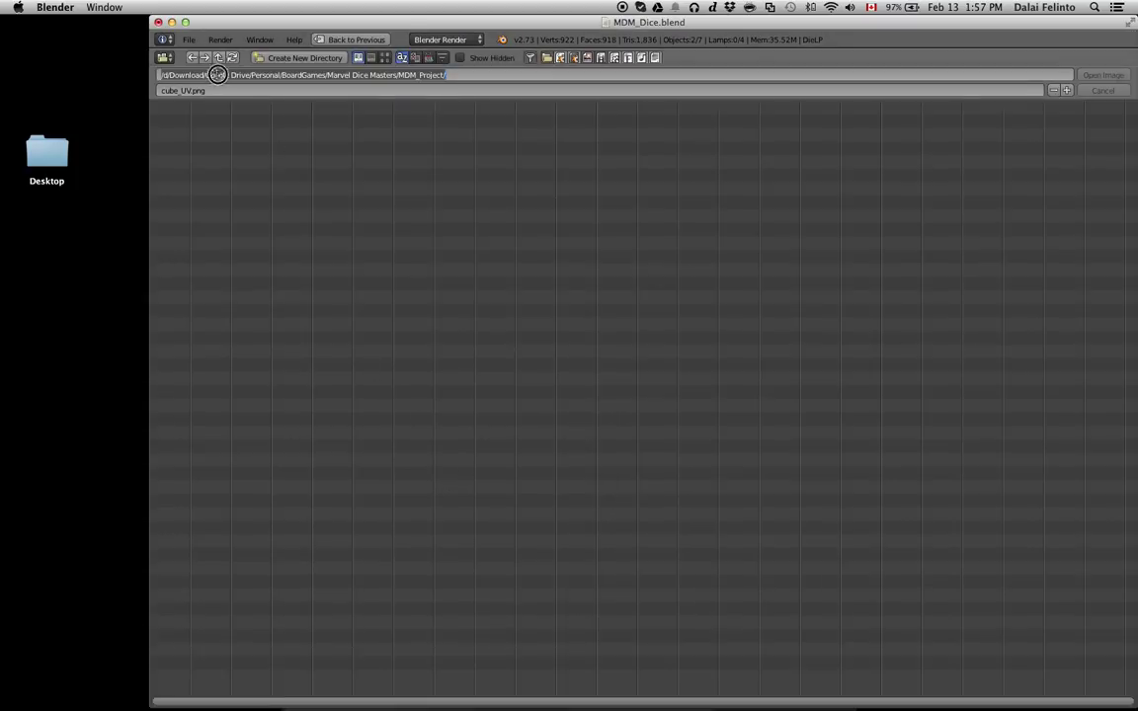
click(192, 57)
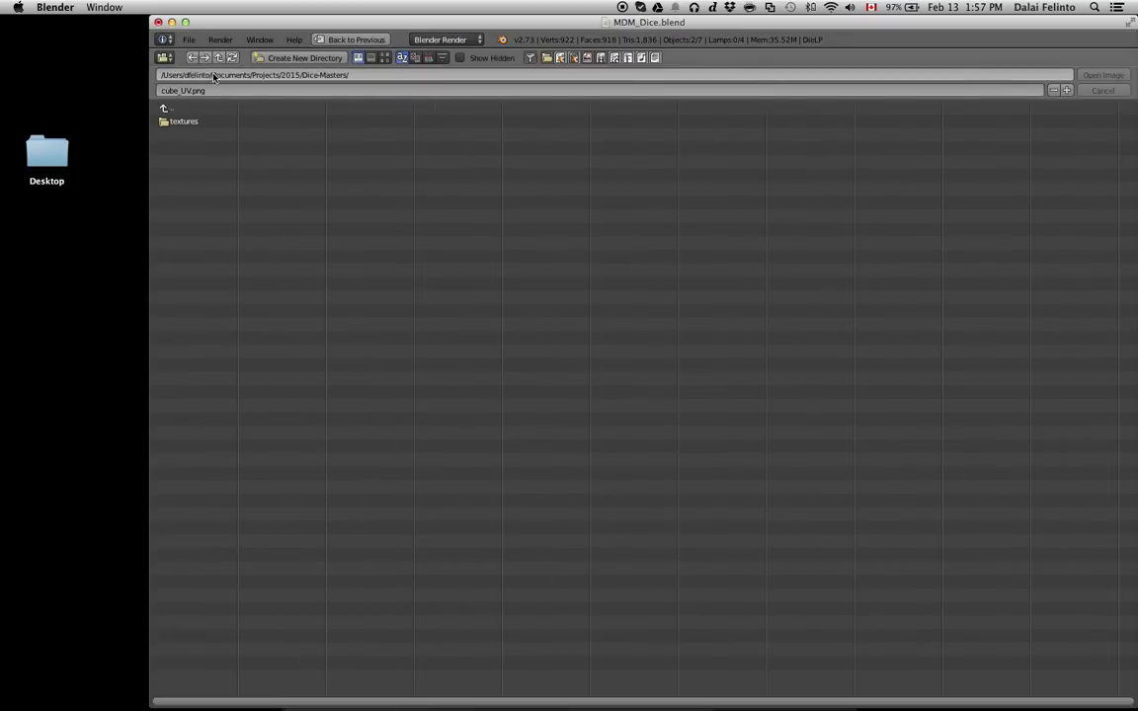
click(198, 121)
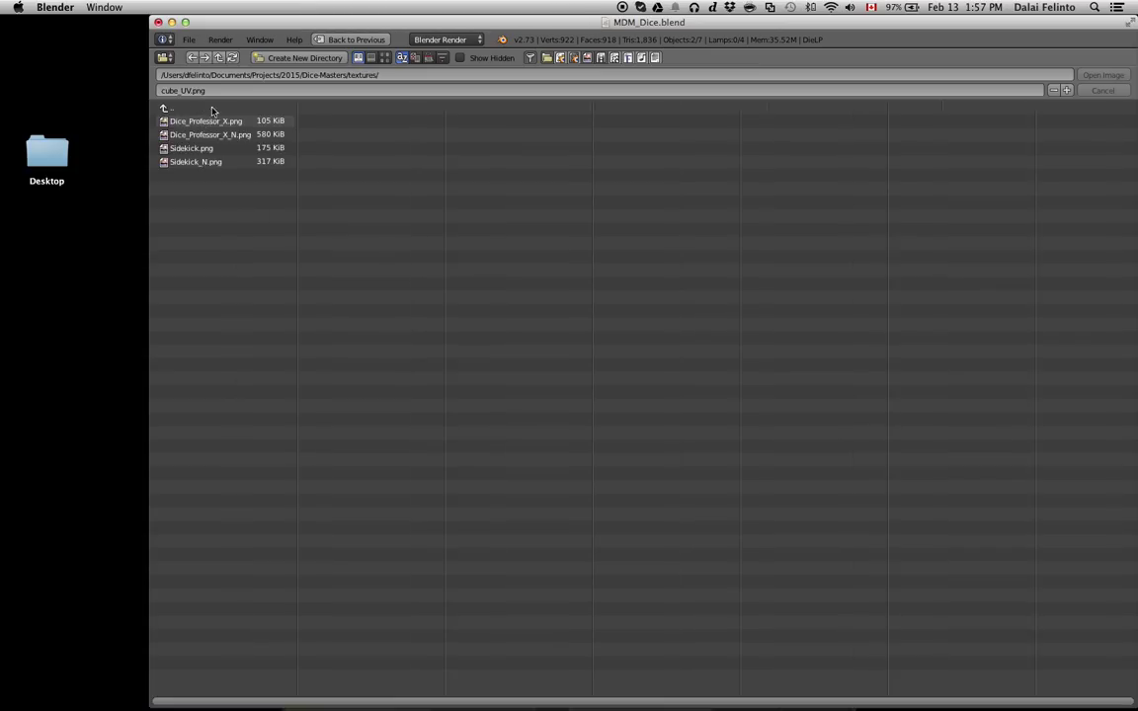
click(384, 57)
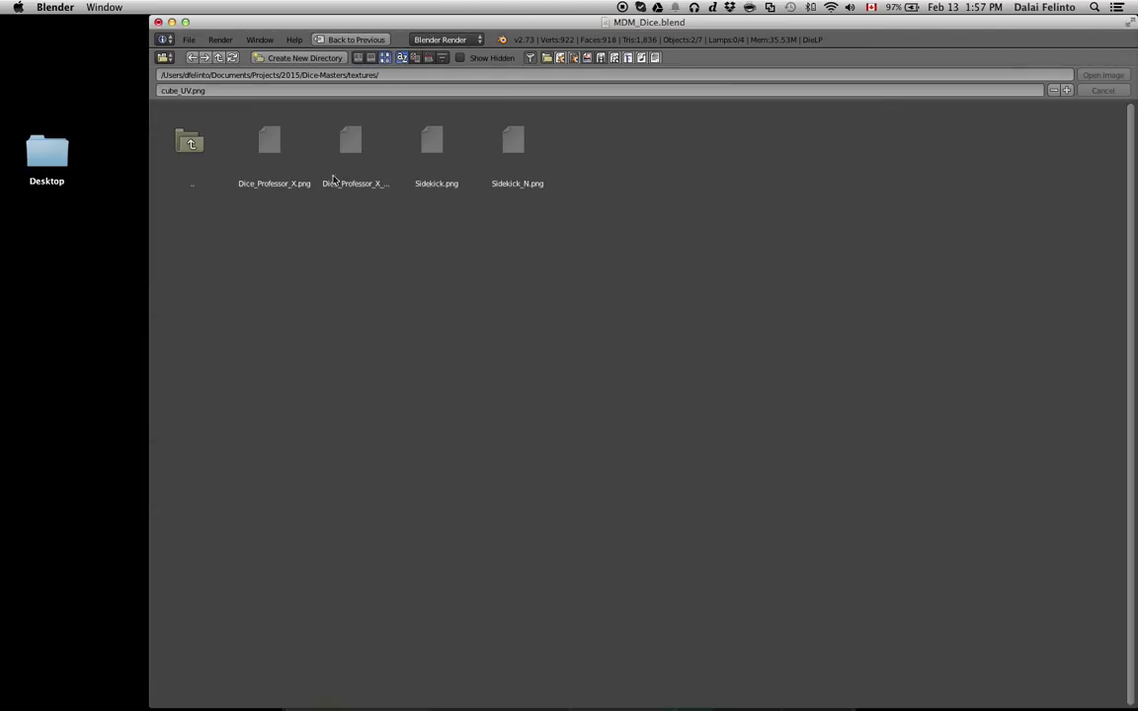
Delete Dice_Professor_X_N.png from the textures folder and restore the normal layout.
click(274, 178)
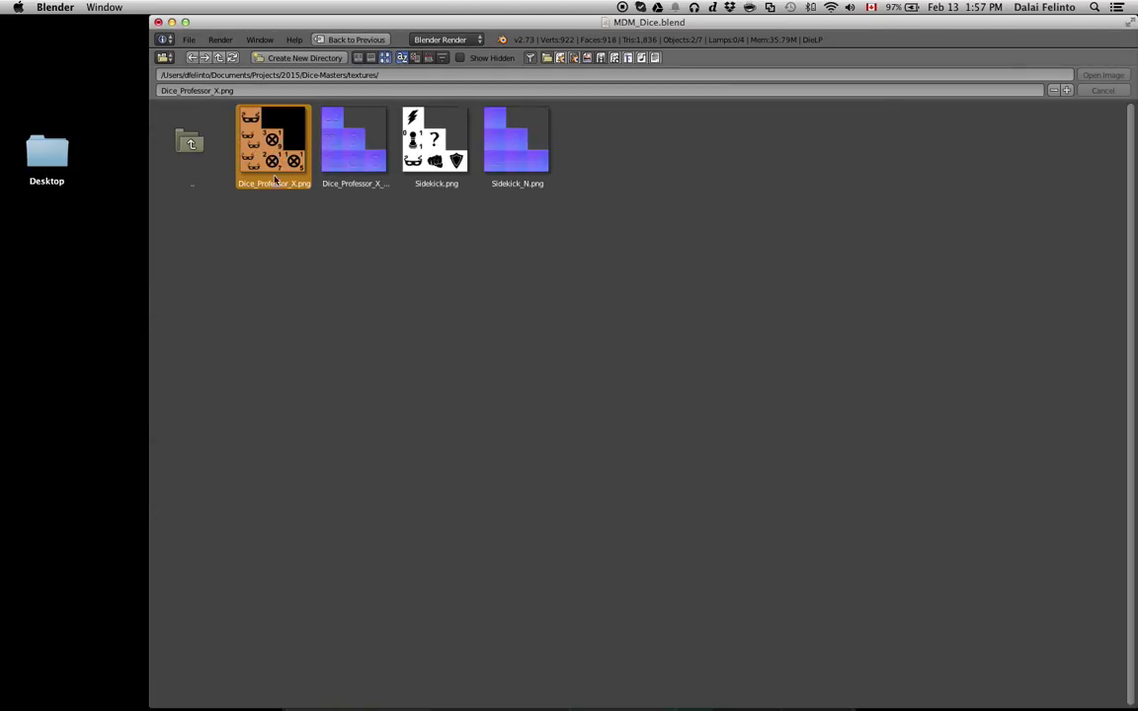
click(360, 239)
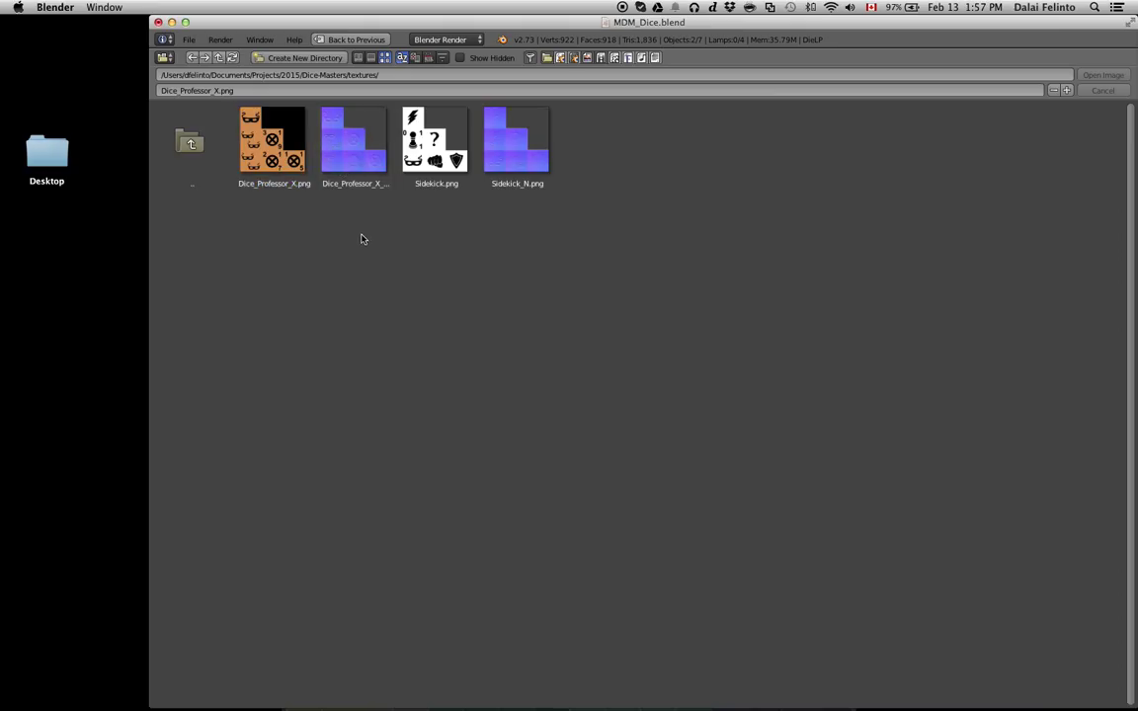
click(356, 151)
key(Delete)
click(320, 166)
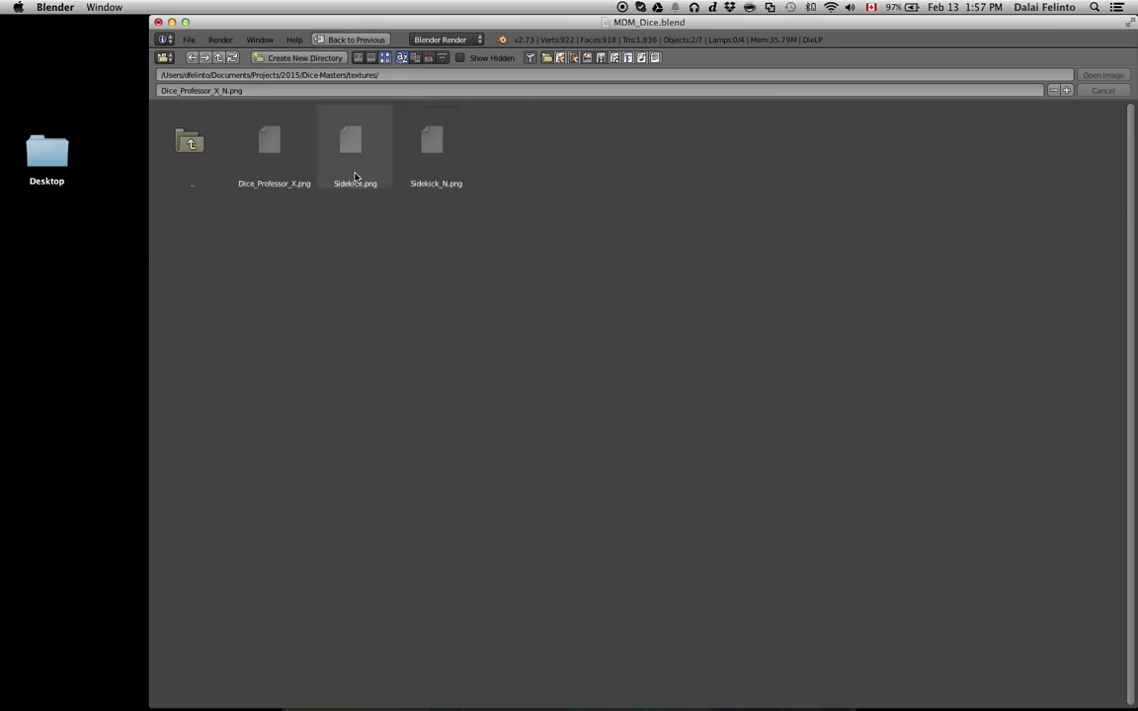
click(304, 181)
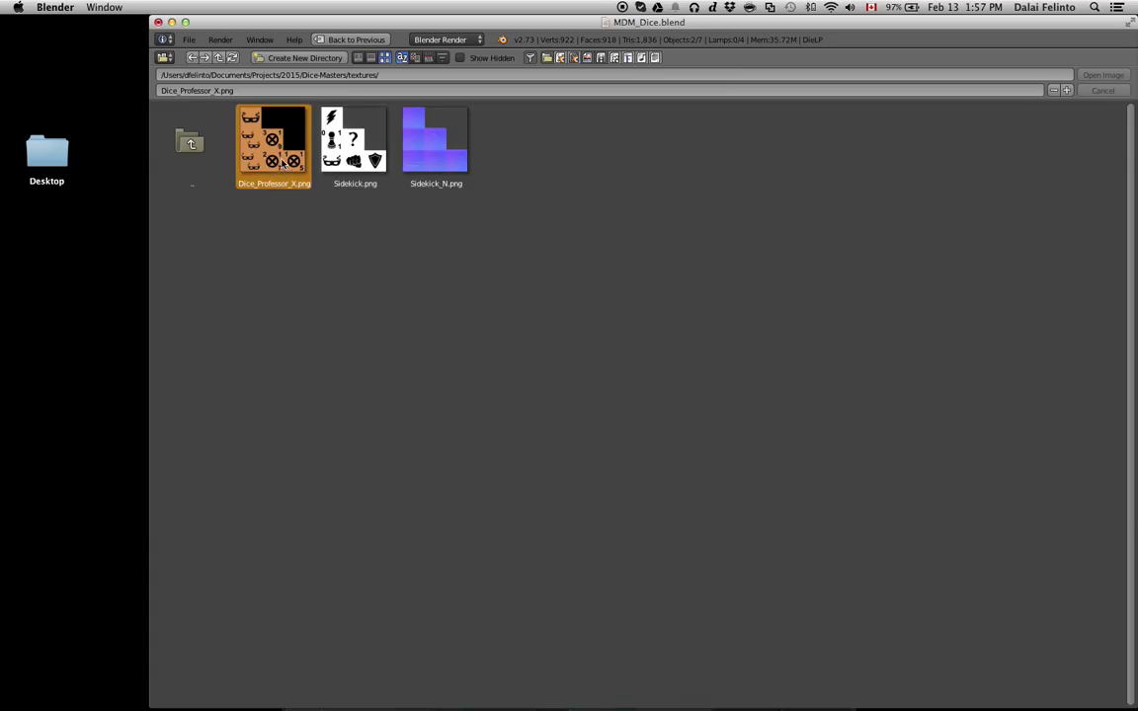
drag(283, 165, 895, 189)
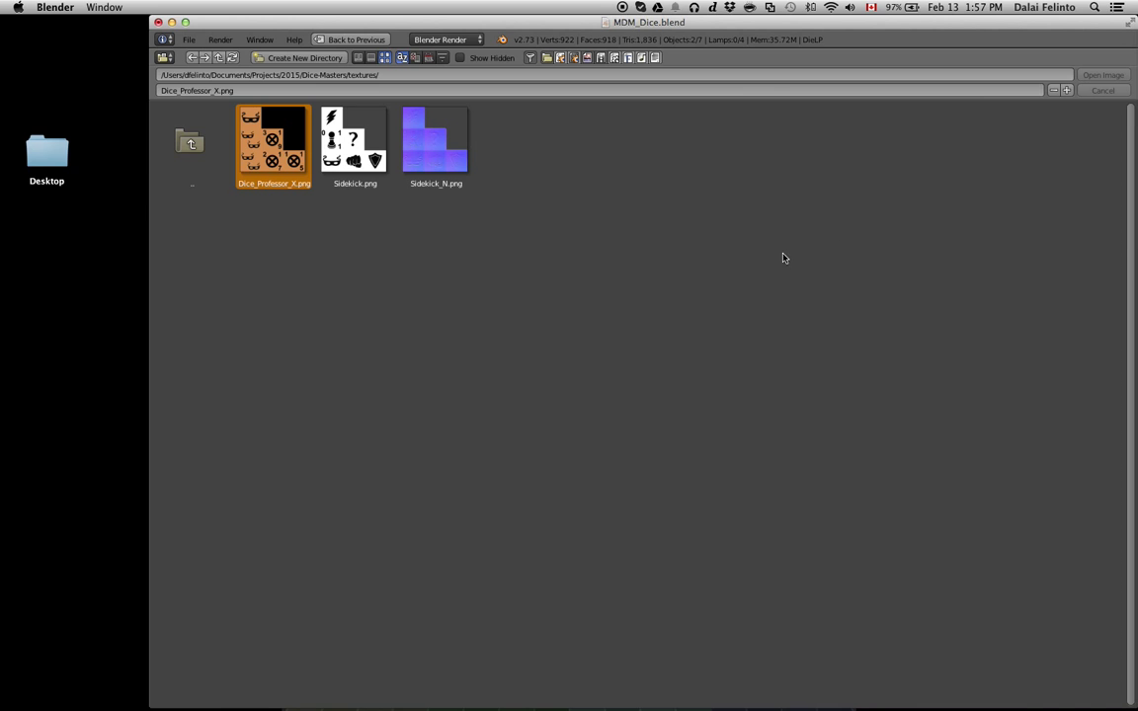
key(ctrl+Up)
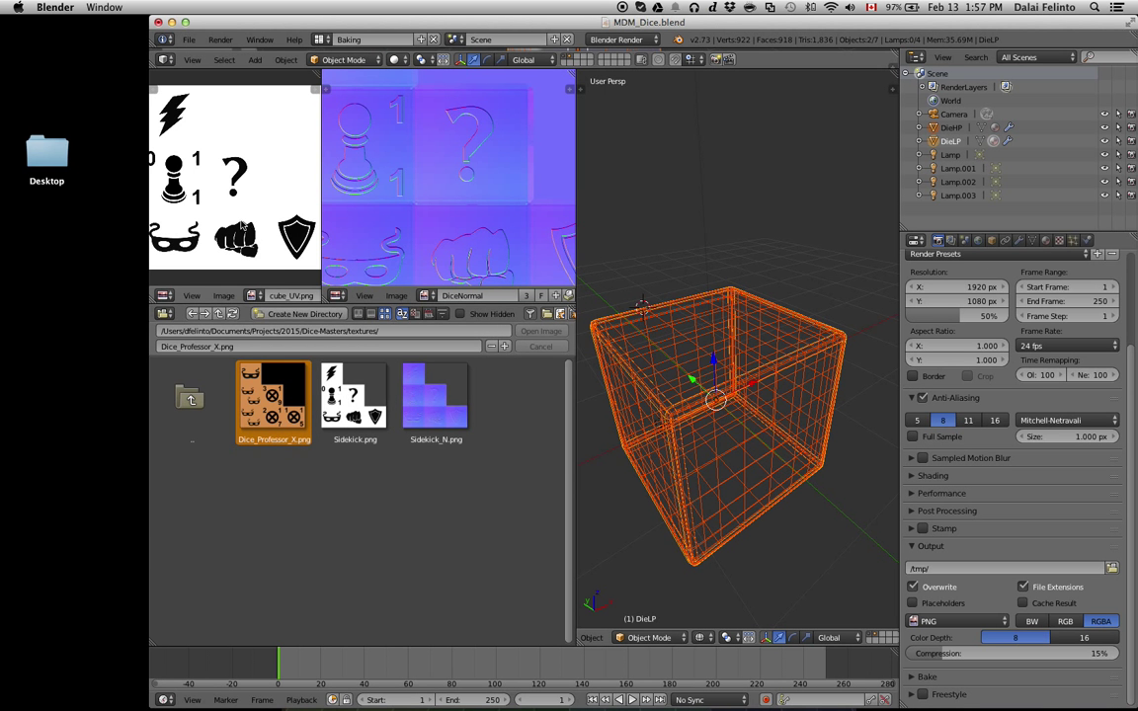
Start Replace Image on the icon texture and navigate to the Dice-Masters project folder.
scroll(252, 240, up, 2)
click(225, 295)
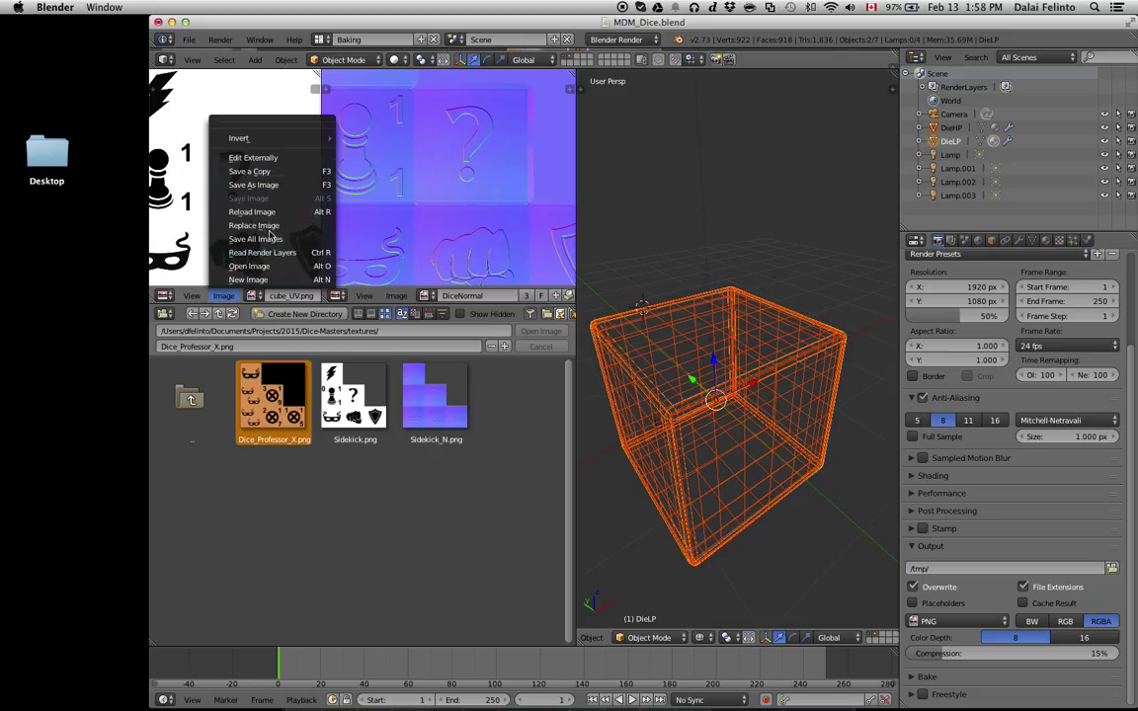
click(269, 226)
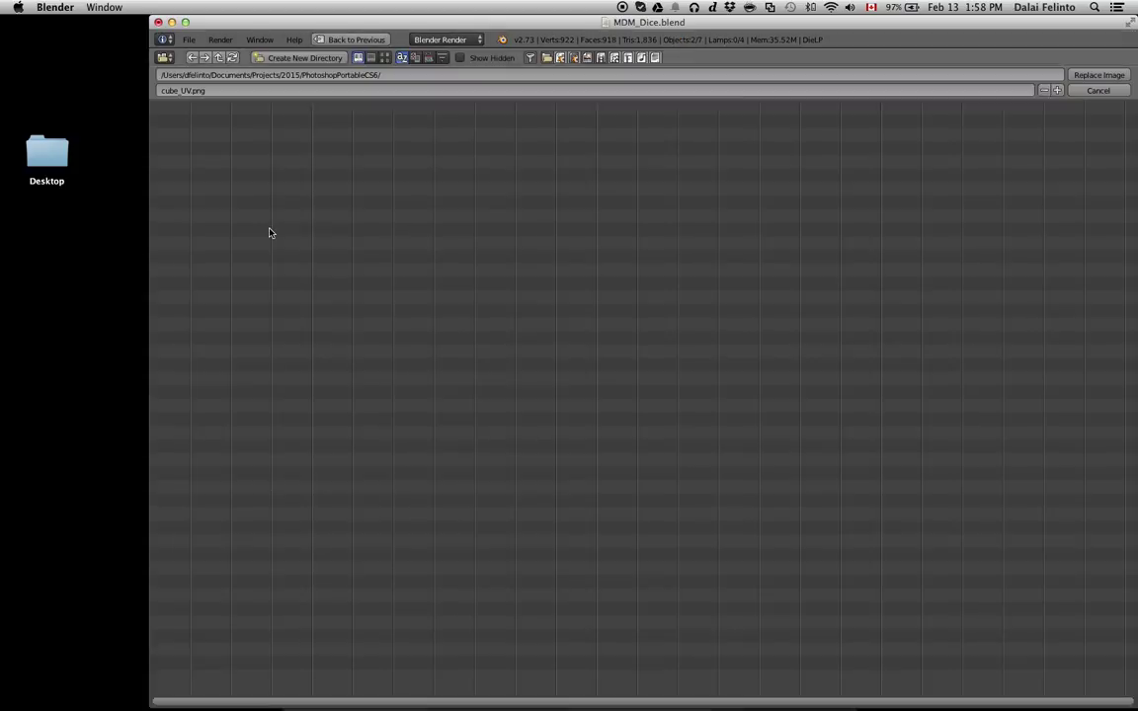
click(276, 74)
text(/Users/dfelinto/Documents/Projects/2015/Dice-Masters/)
key(Return)
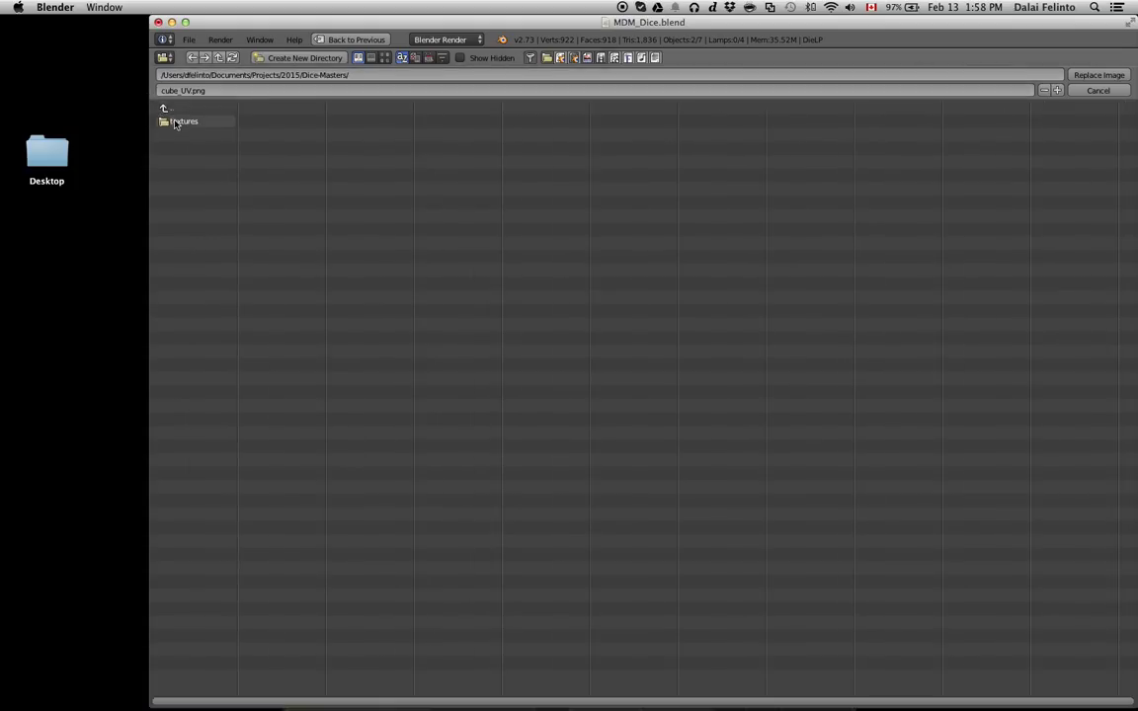
Enter the relative // path, open textures, and load Dice_Professor_X.png.
click(201, 74)
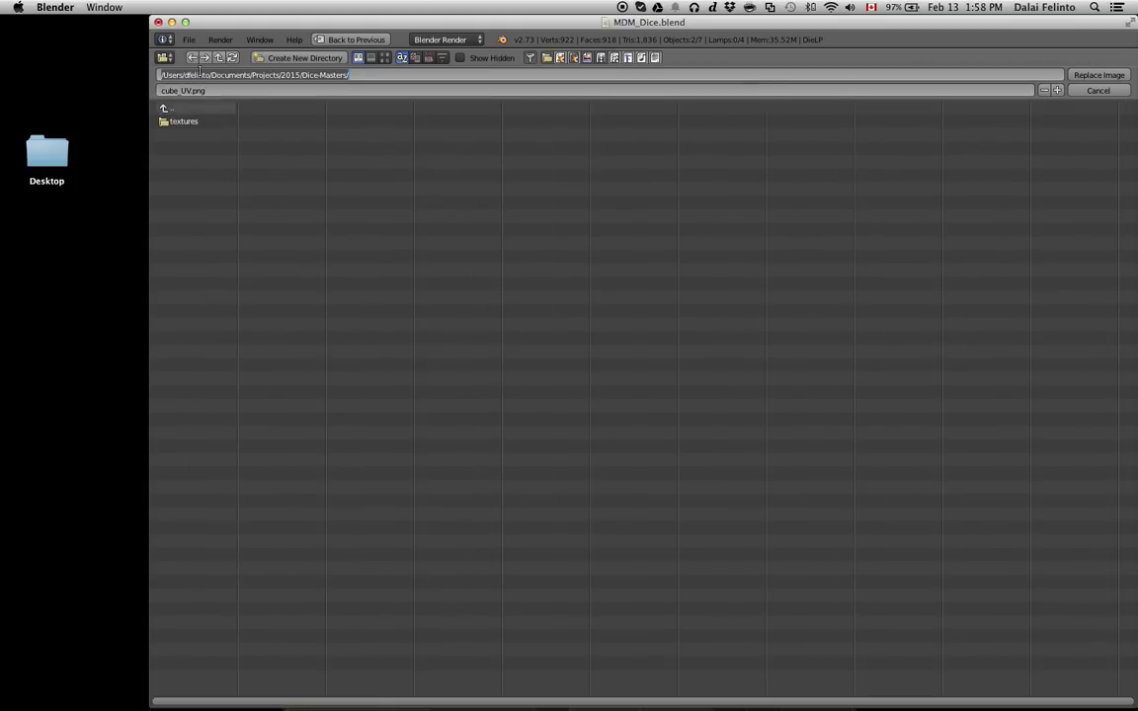
text(//)
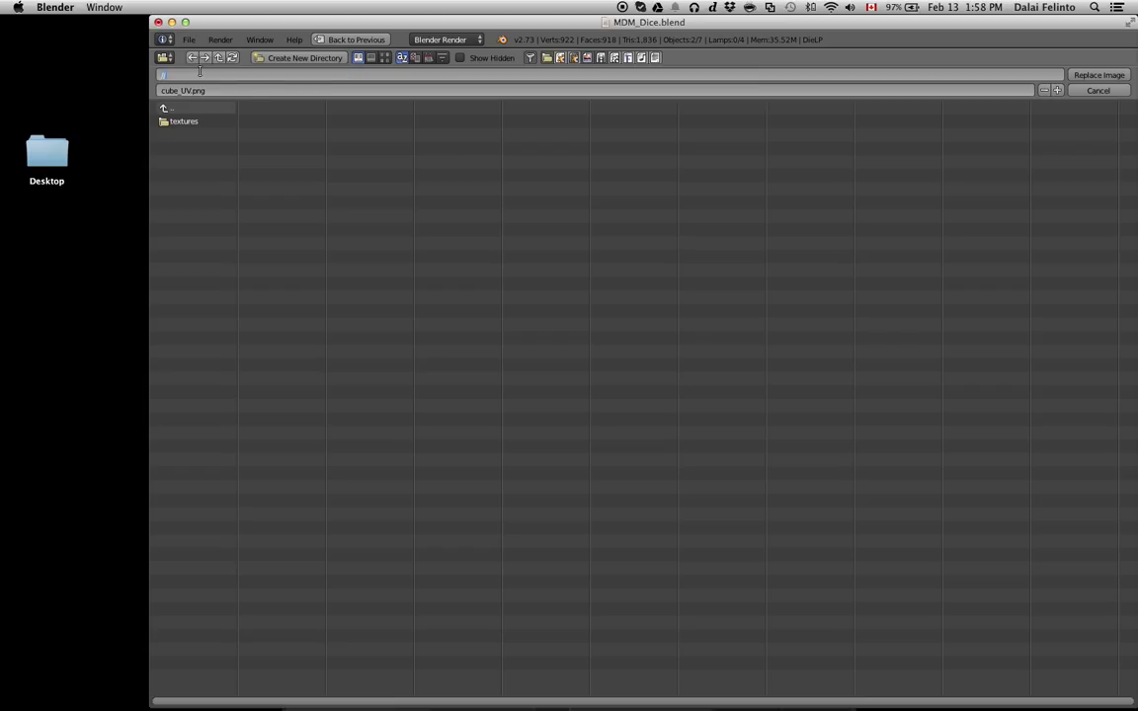
key(Return)
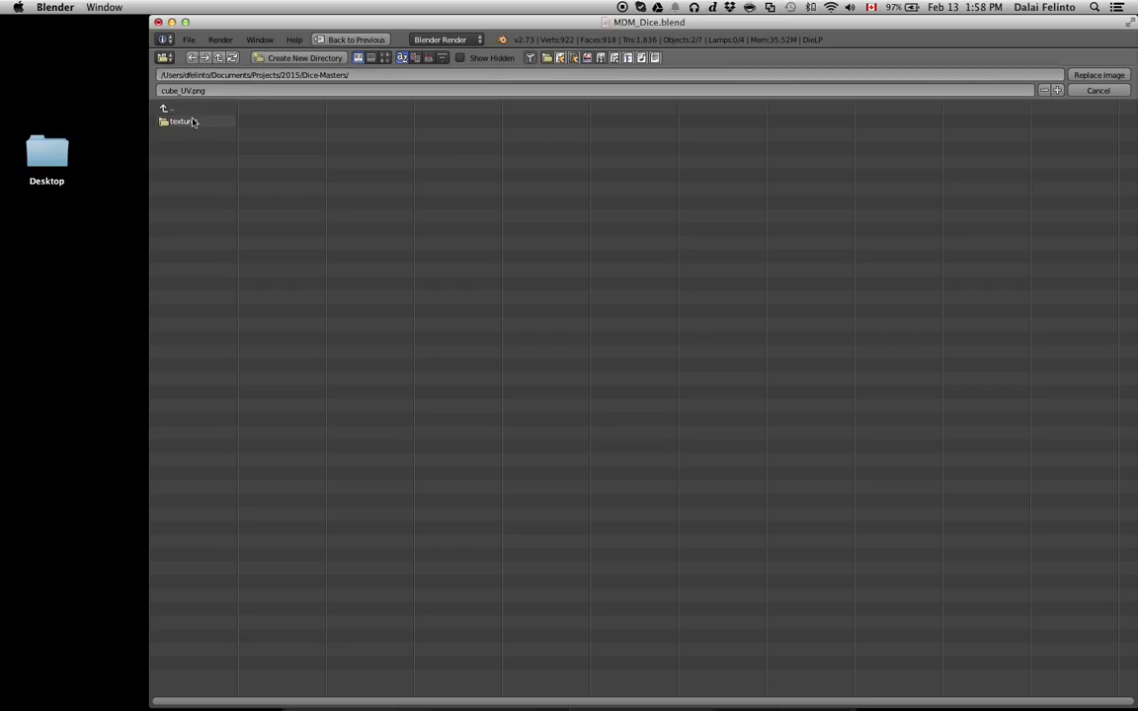
click(195, 122)
click(224, 123)
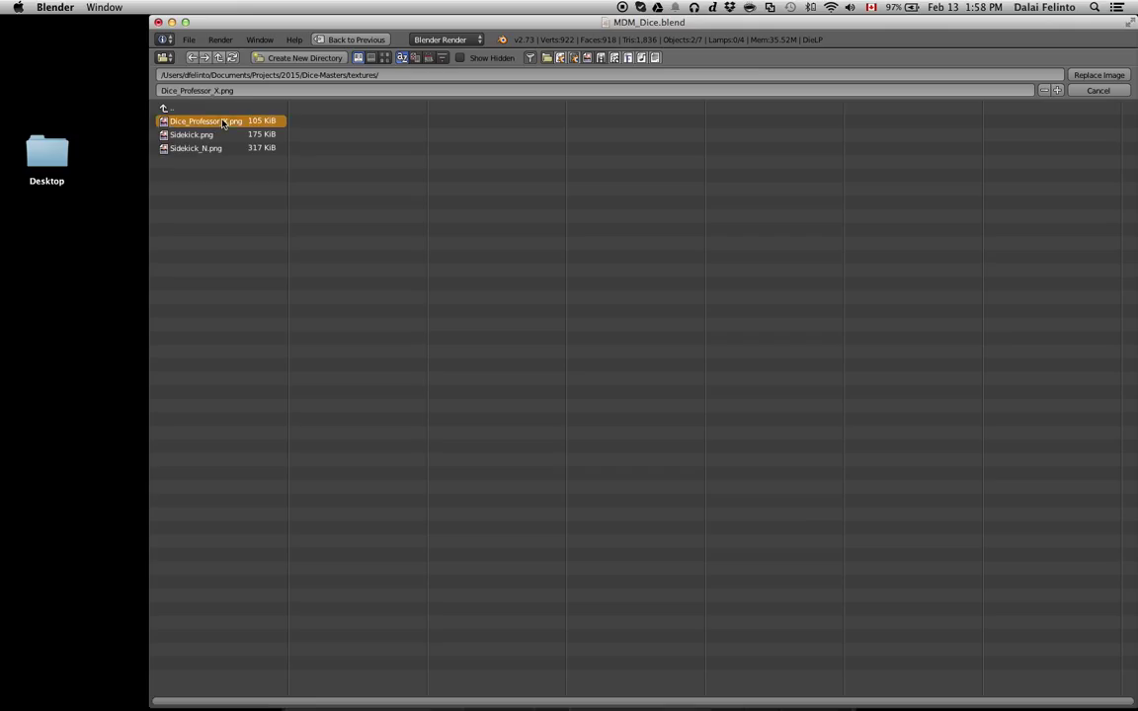
double_click(222, 123)
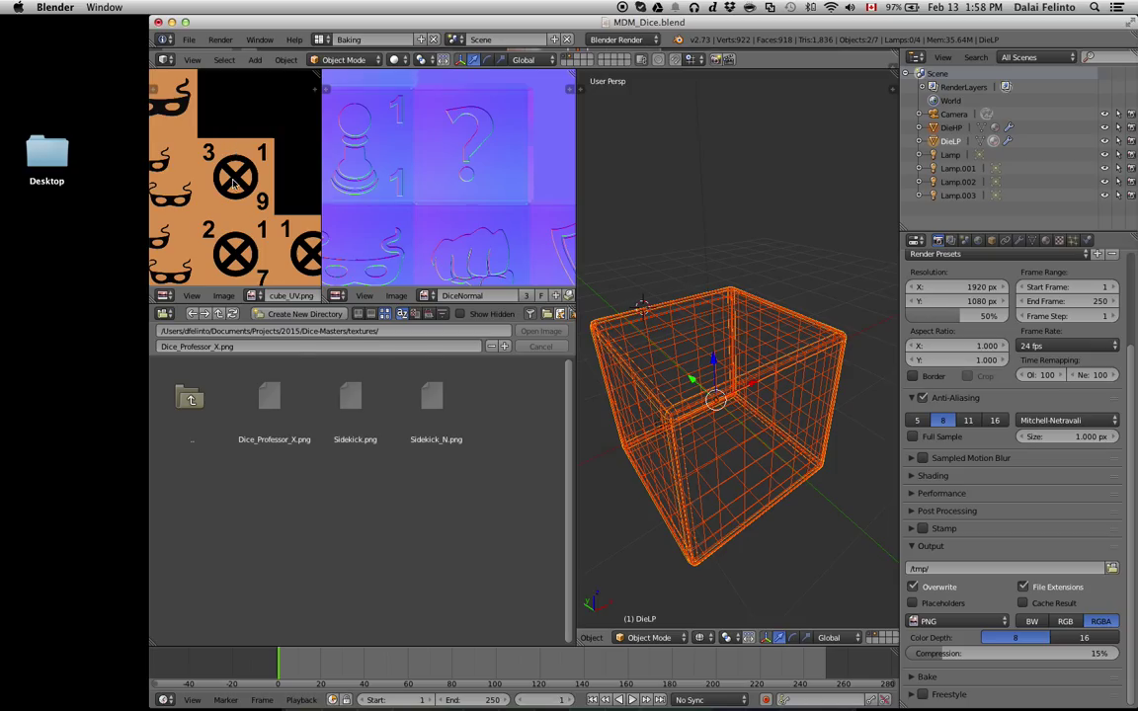
Change the file browser area to a Node Editor showing the MaterialCyclesHighPoly node tree.
scroll(210, 165, down, 5)
scroll(209, 165, up, 5)
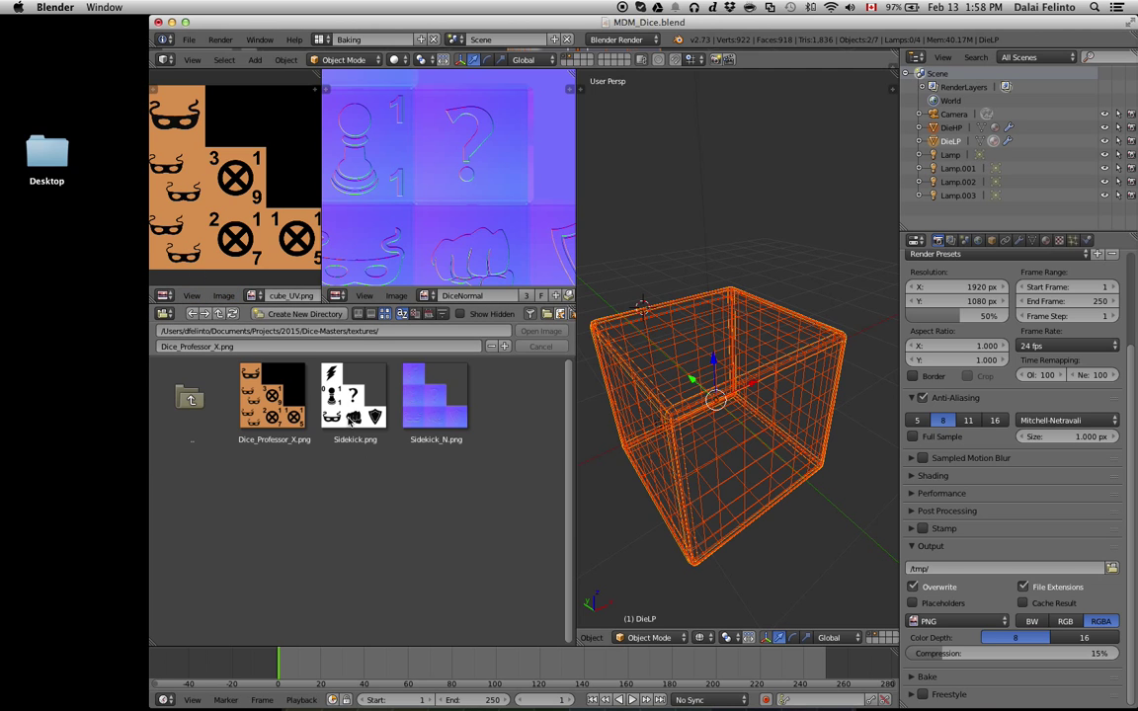
click(165, 314)
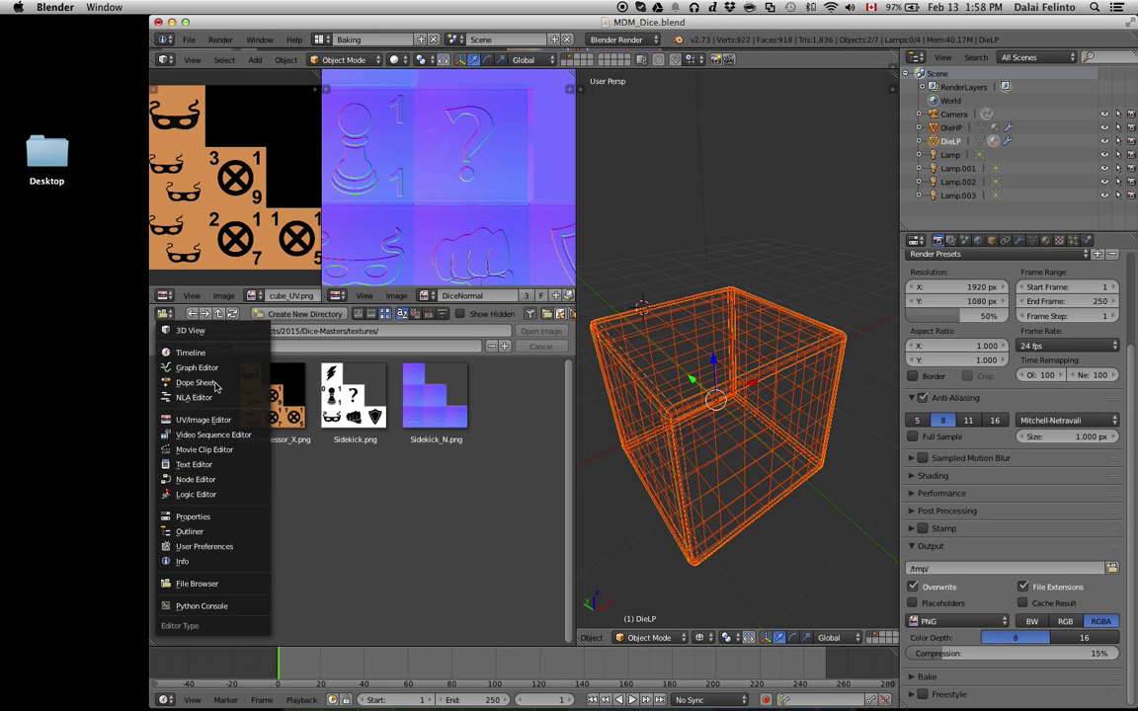
click(196, 479)
scroll(225, 241, down, 2)
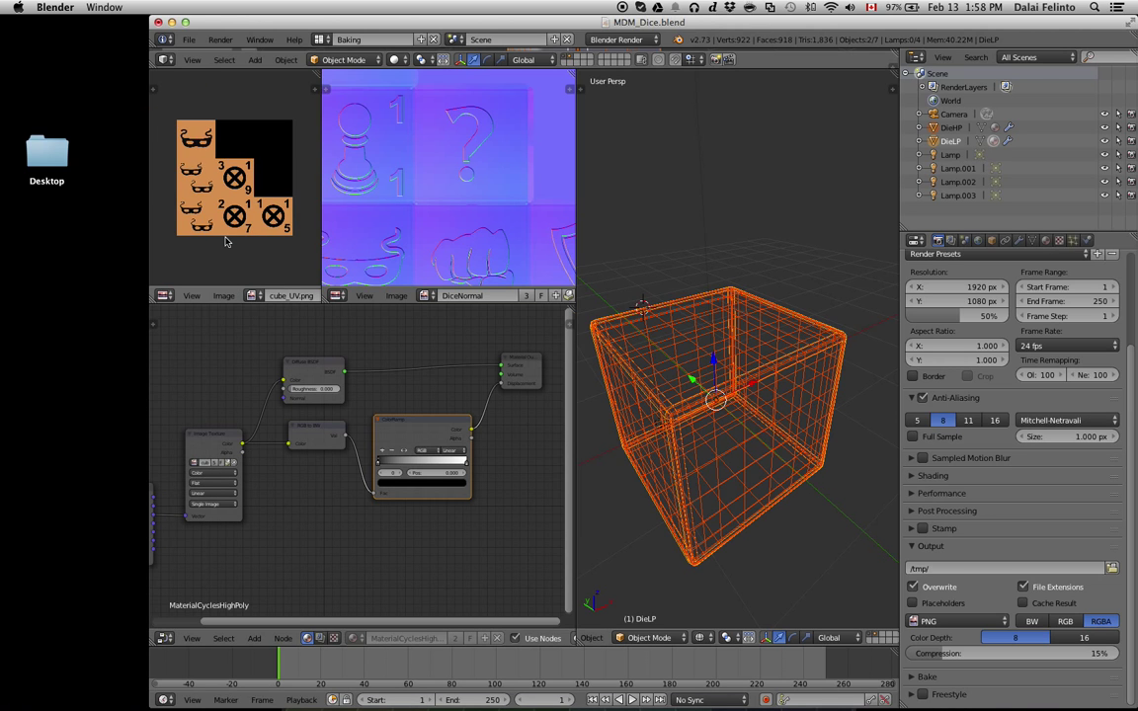
scroll(225, 241, up, 1)
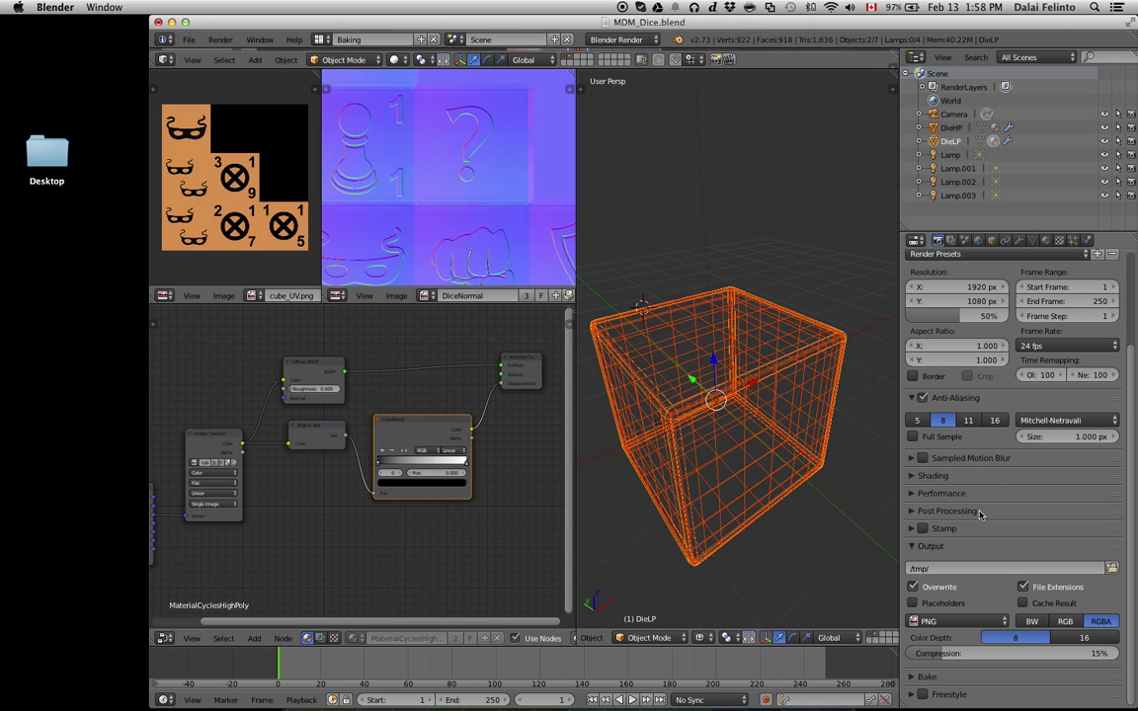
Expand the bake settings and set the render engine to Cycles Render.
click(927, 677)
click(617, 40)
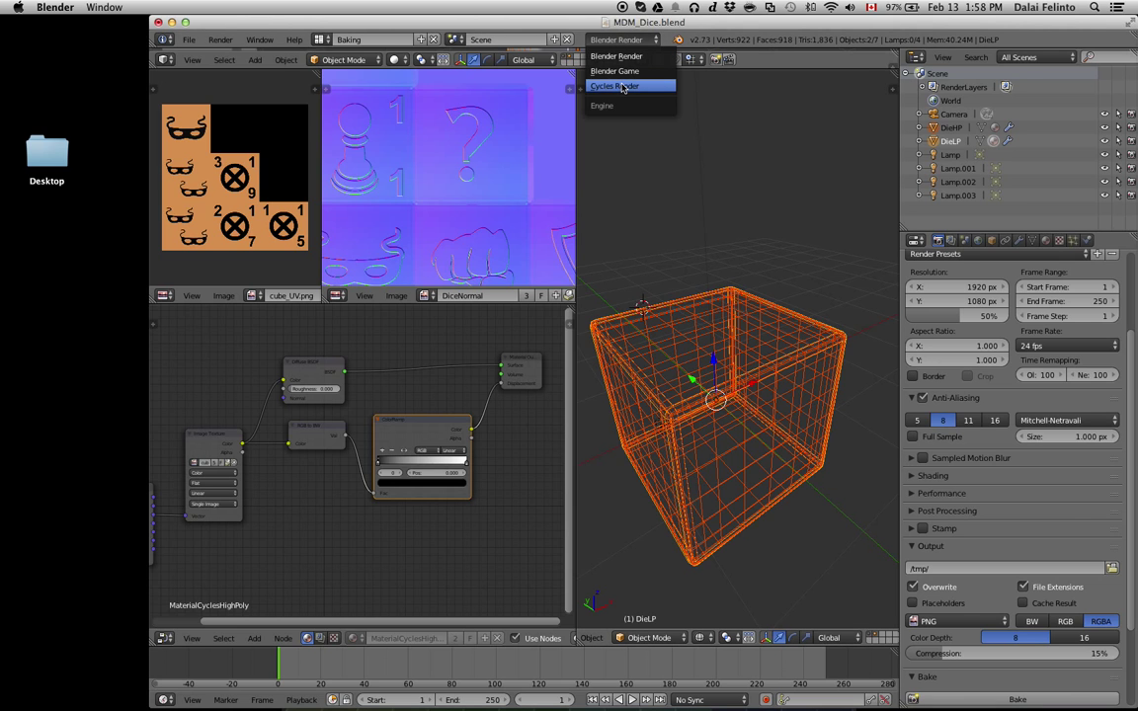
click(623, 87)
click(619, 40)
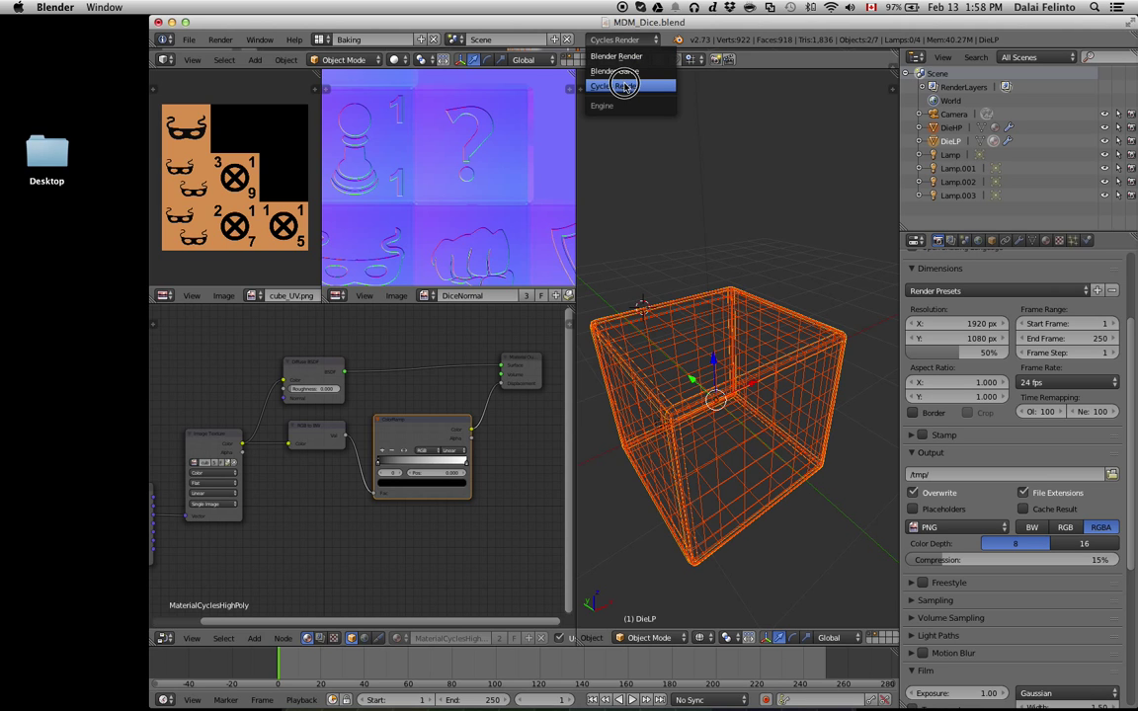
click(621, 41)
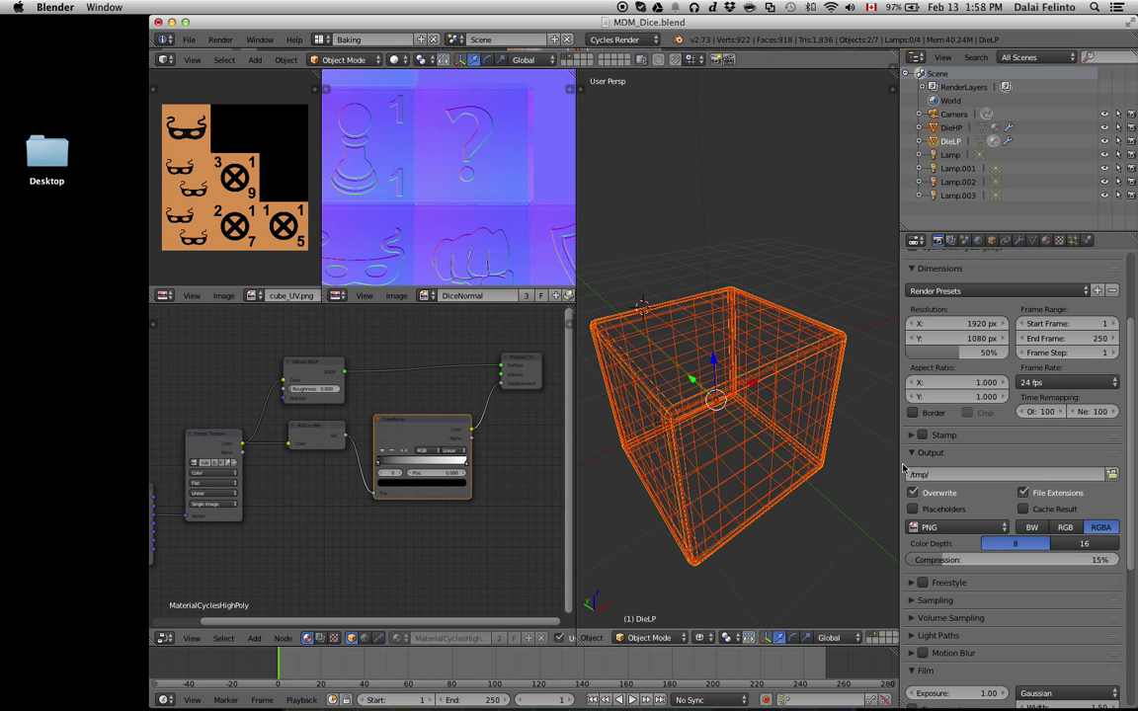
Run a Normal-type bake into the DiceNormal image from the Bake panel.
scroll(967, 554, down, 2)
scroll(966, 582, down, 2)
scroll(967, 603, down, 2)
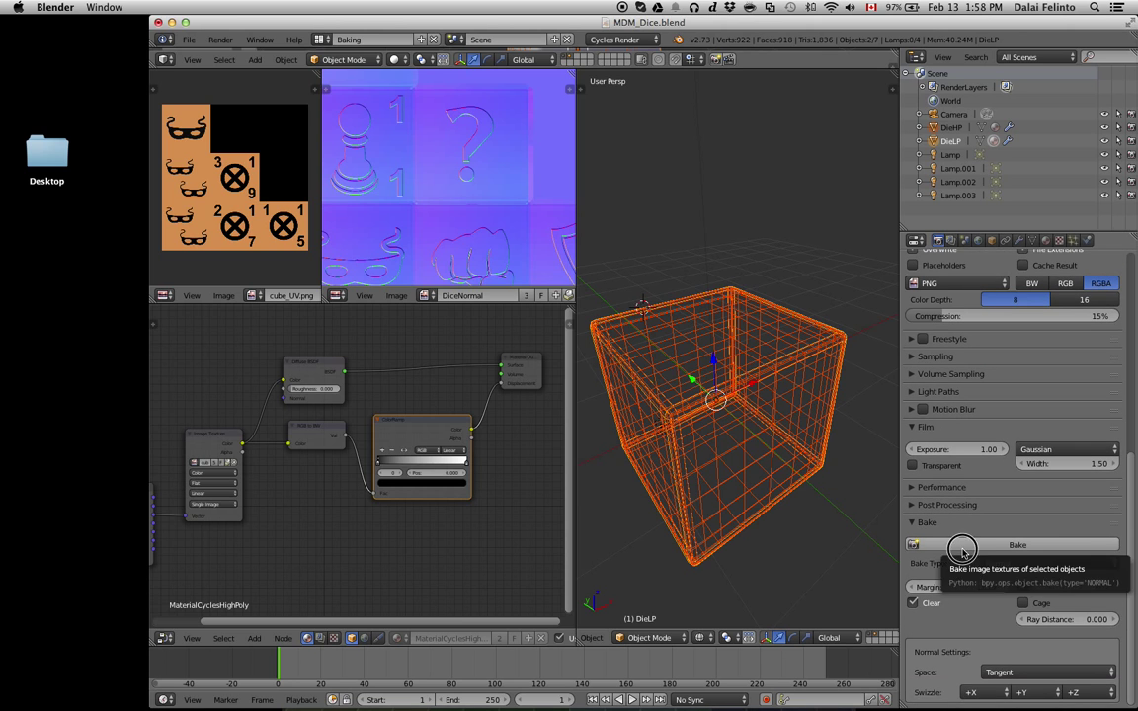
click(1018, 546)
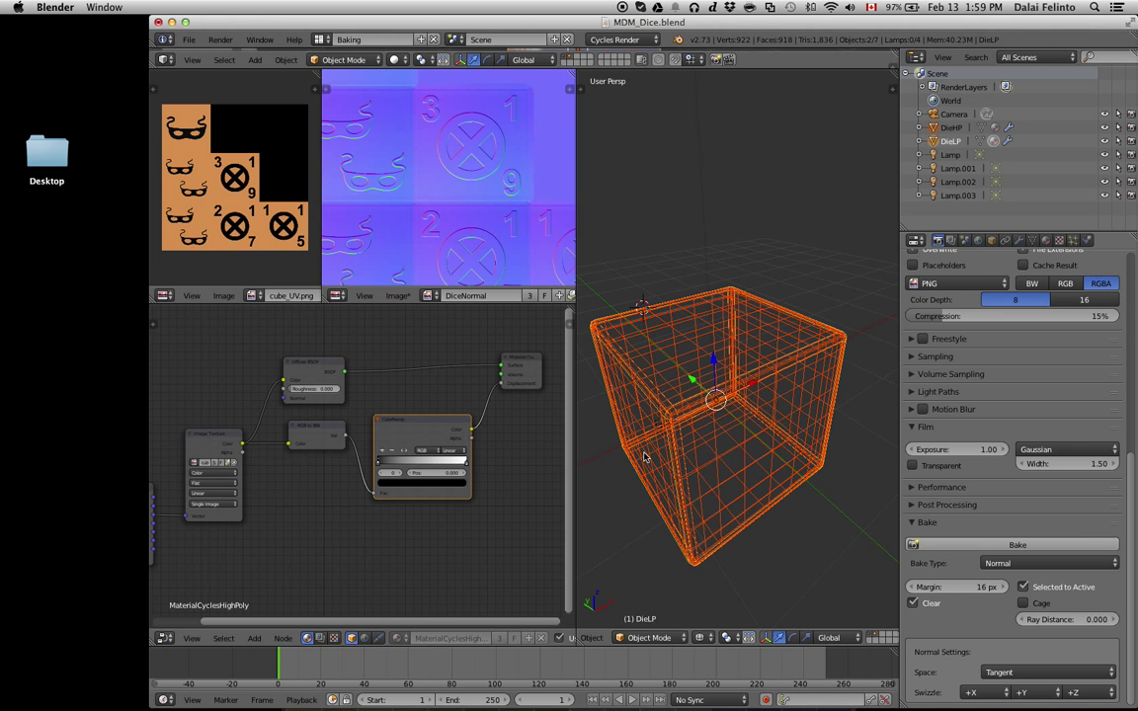
Inspect the rebaked normal map maximized, then restore the multi-area layout.
key(ctrl+Up)
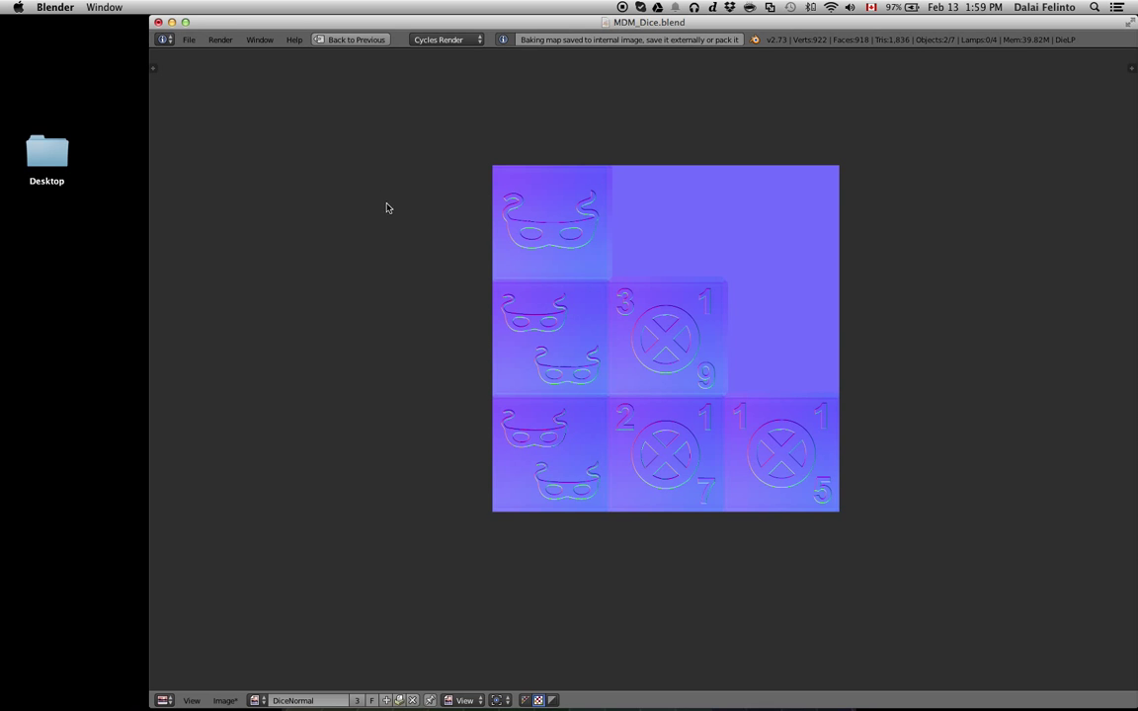
scroll(605, 316, up, 2)
scroll(605, 316, up, 1)
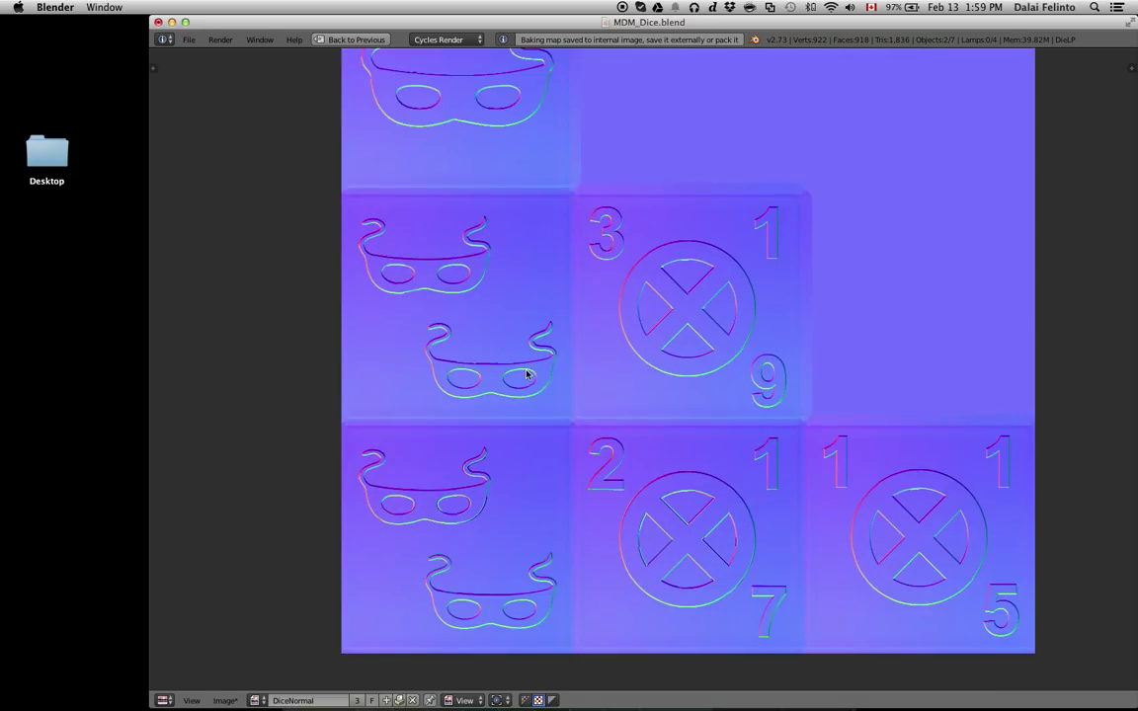
key(ctrl+Up)
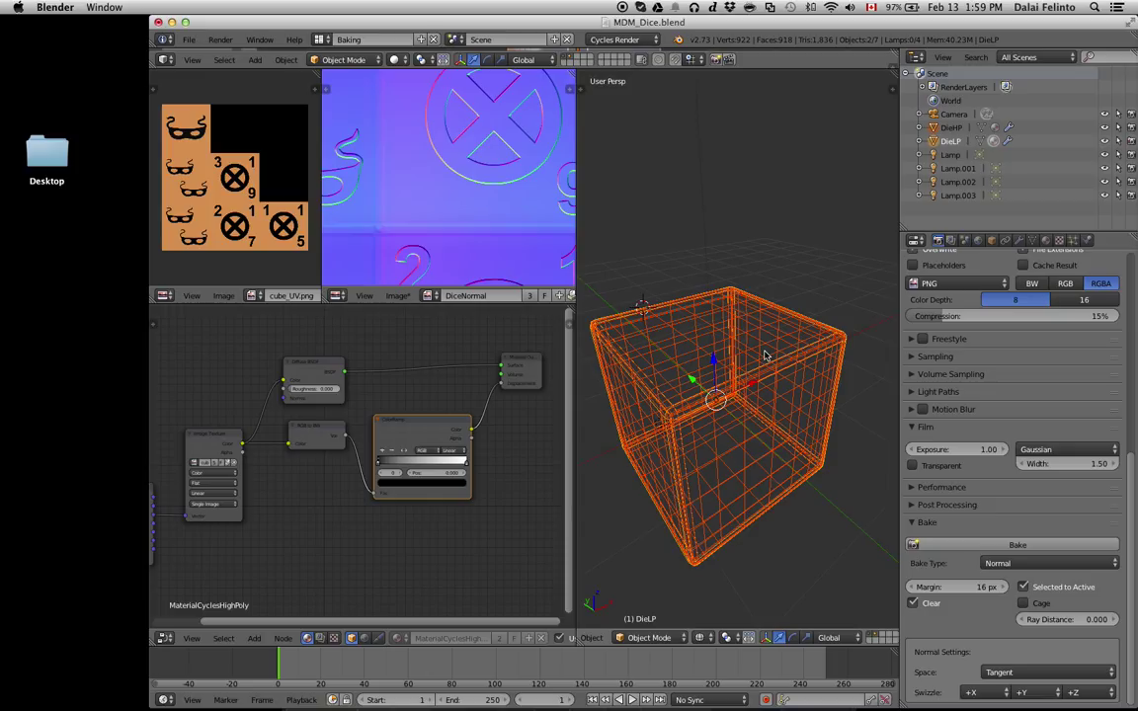
View the die through the camera in Preview, set Blender Render, and return to Baking.
key(ctrl+Right)
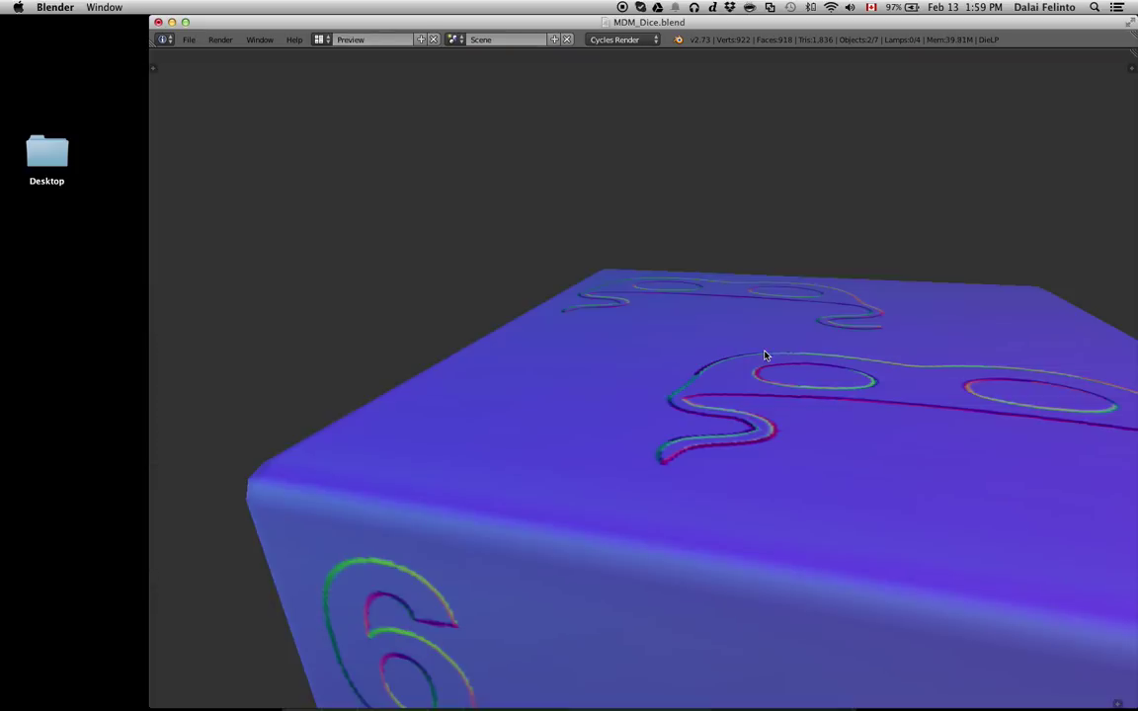
key(KP_0)
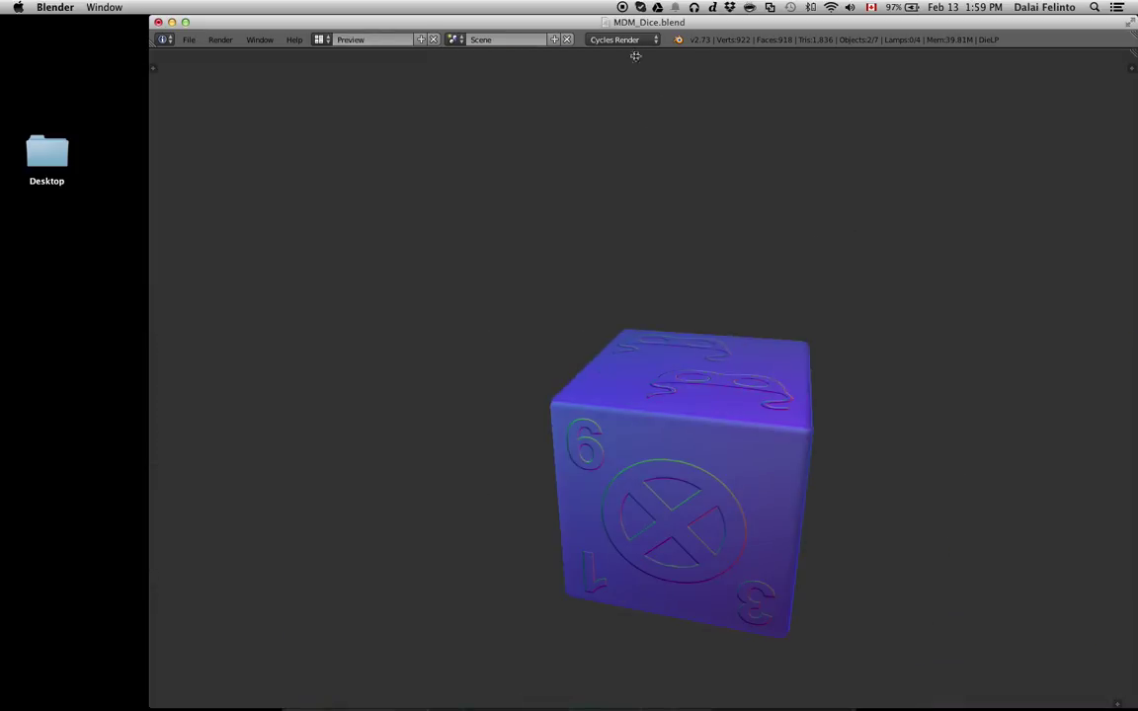
click(615, 40)
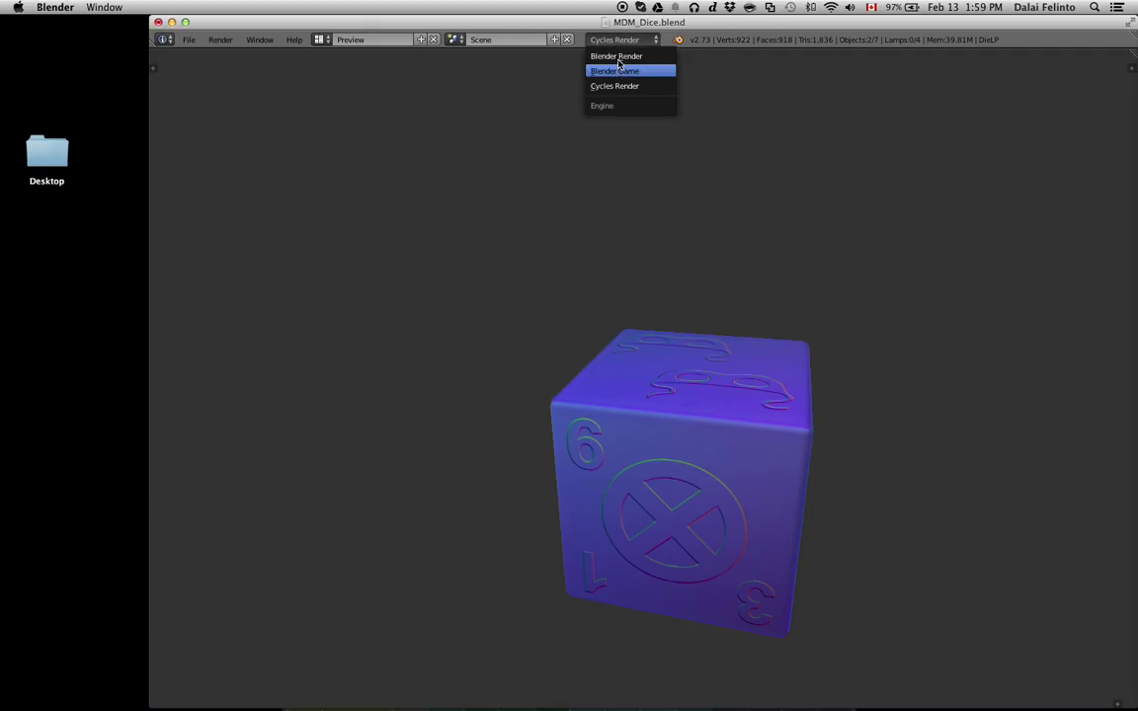
click(620, 56)
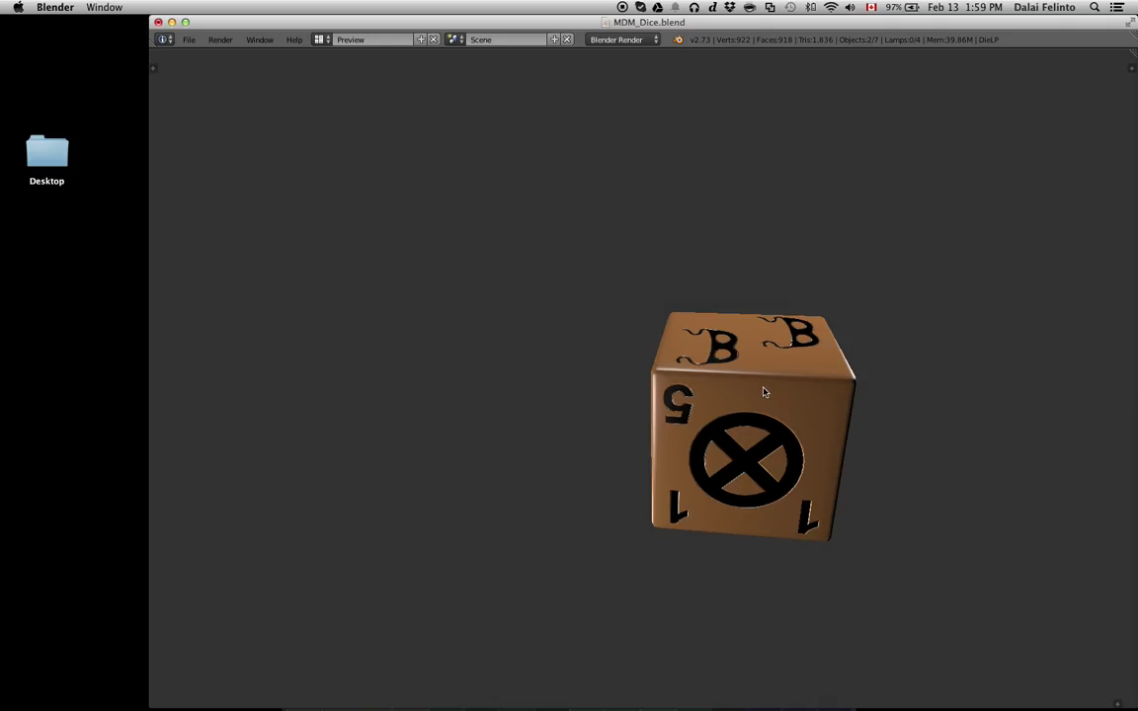
key(ctrl+Left)
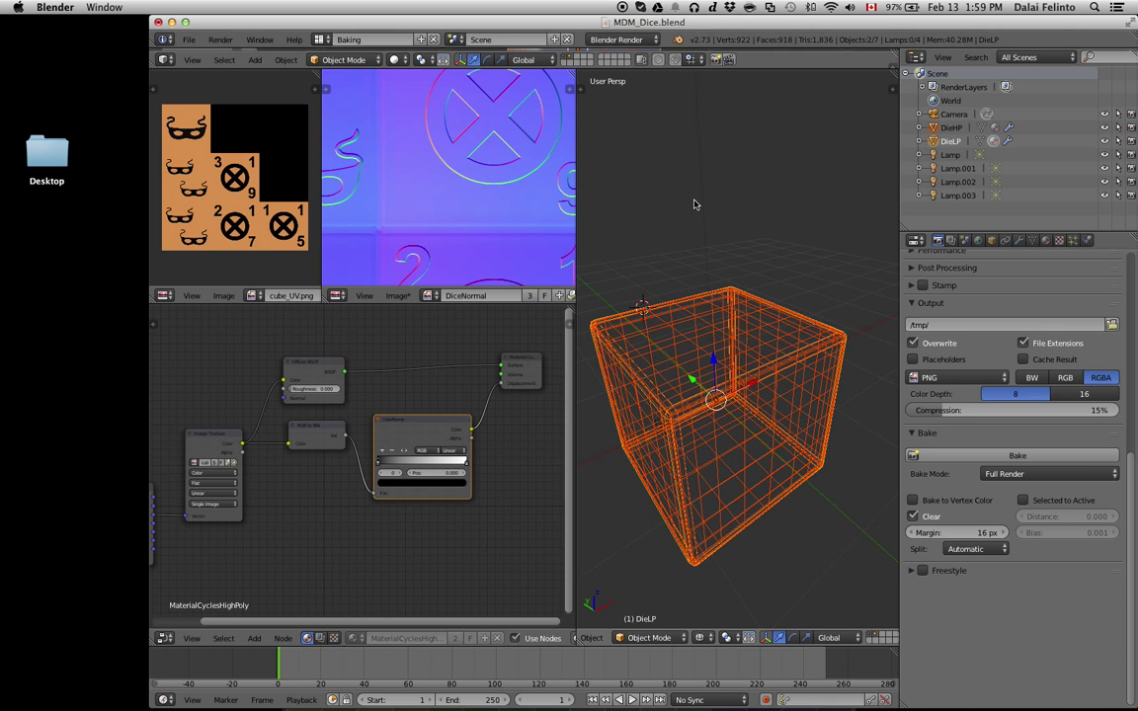
Show the die with textured shading and save DiceNormal as Dice_Professor_X_N.png in textures.
key(z)
key(alt+z)
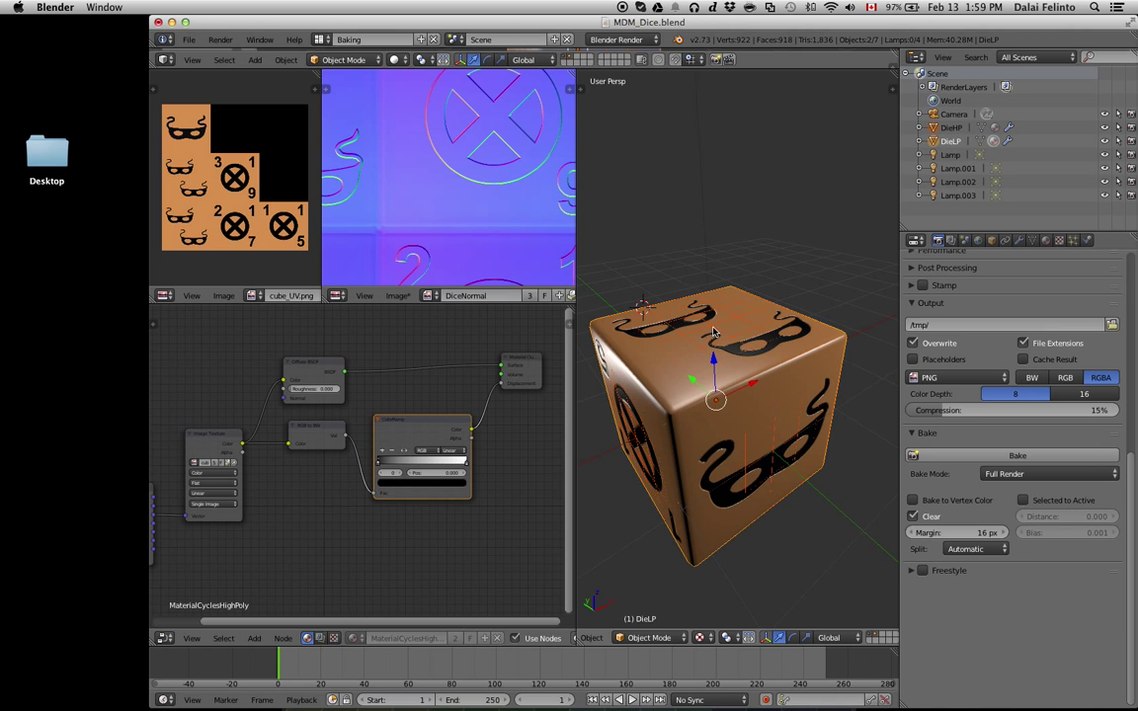
click(398, 296)
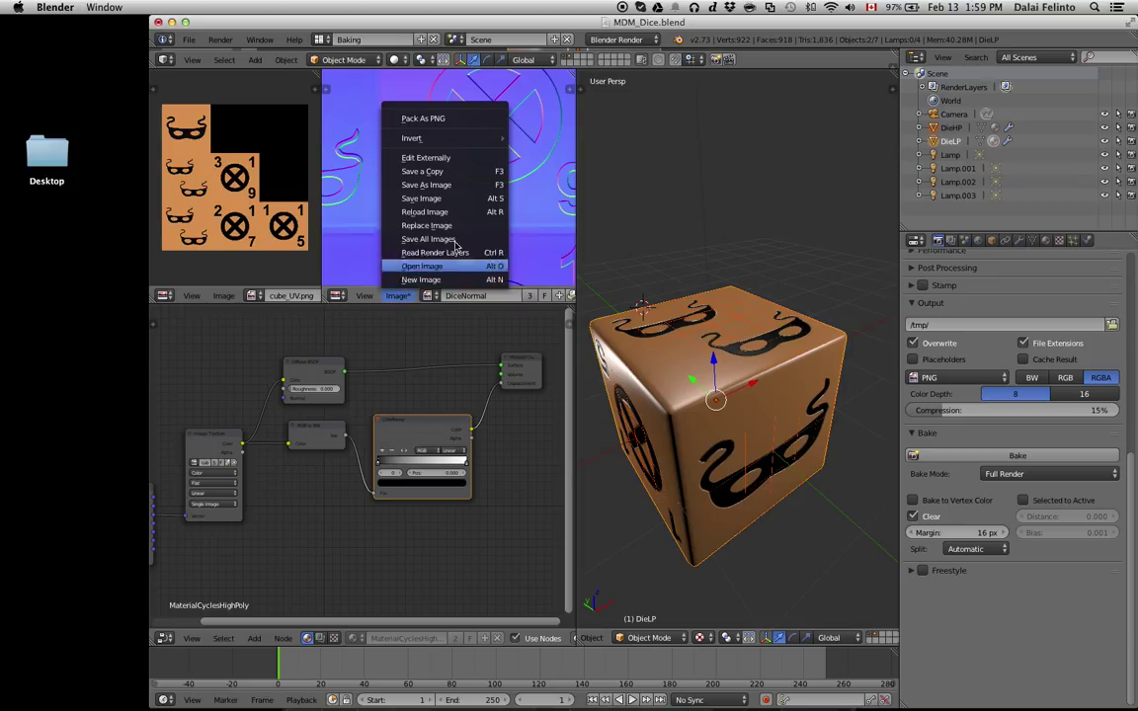
click(440, 185)
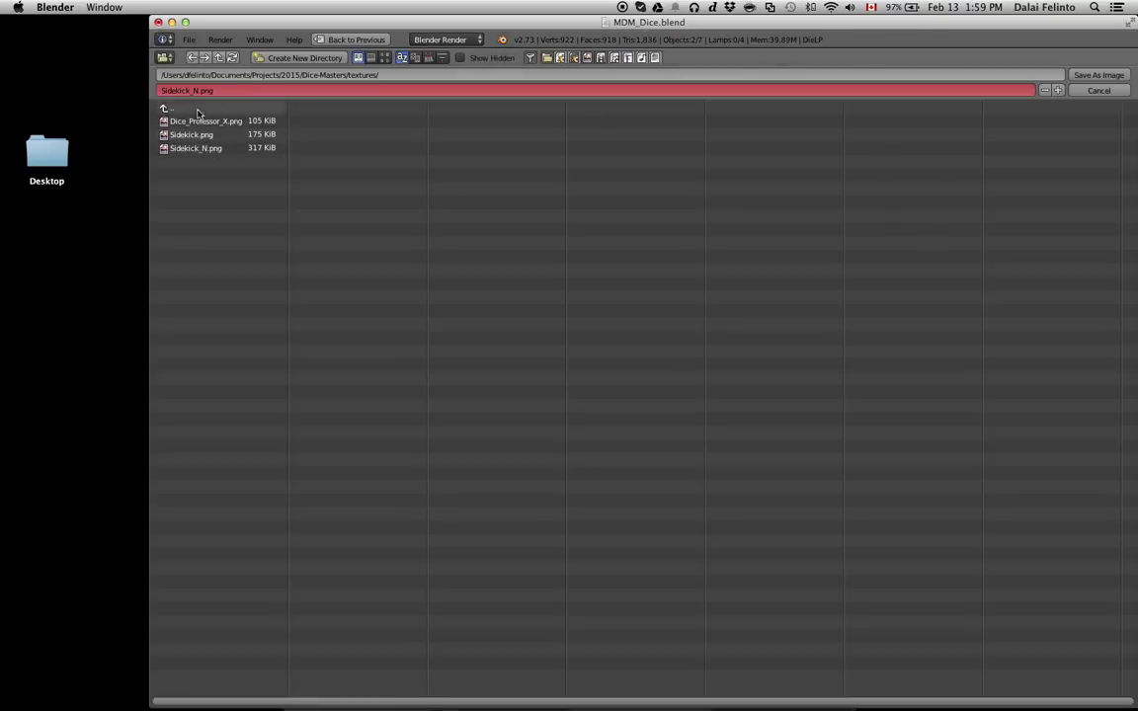
click(184, 119)
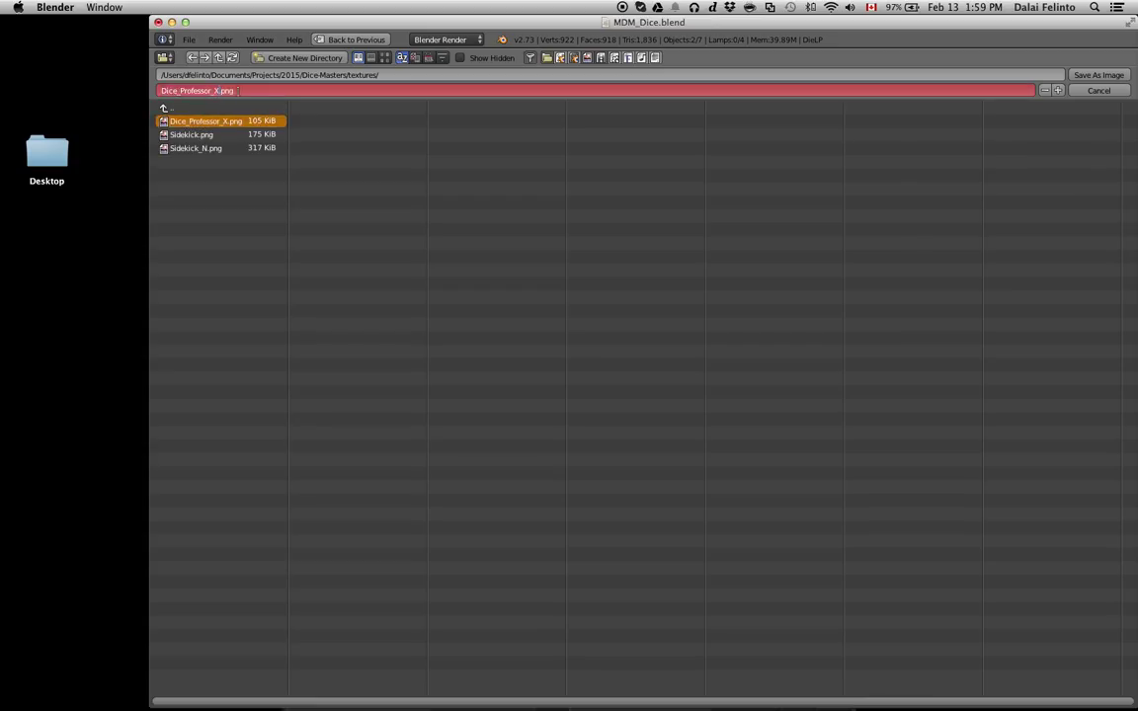
text(_N)
key(Return)
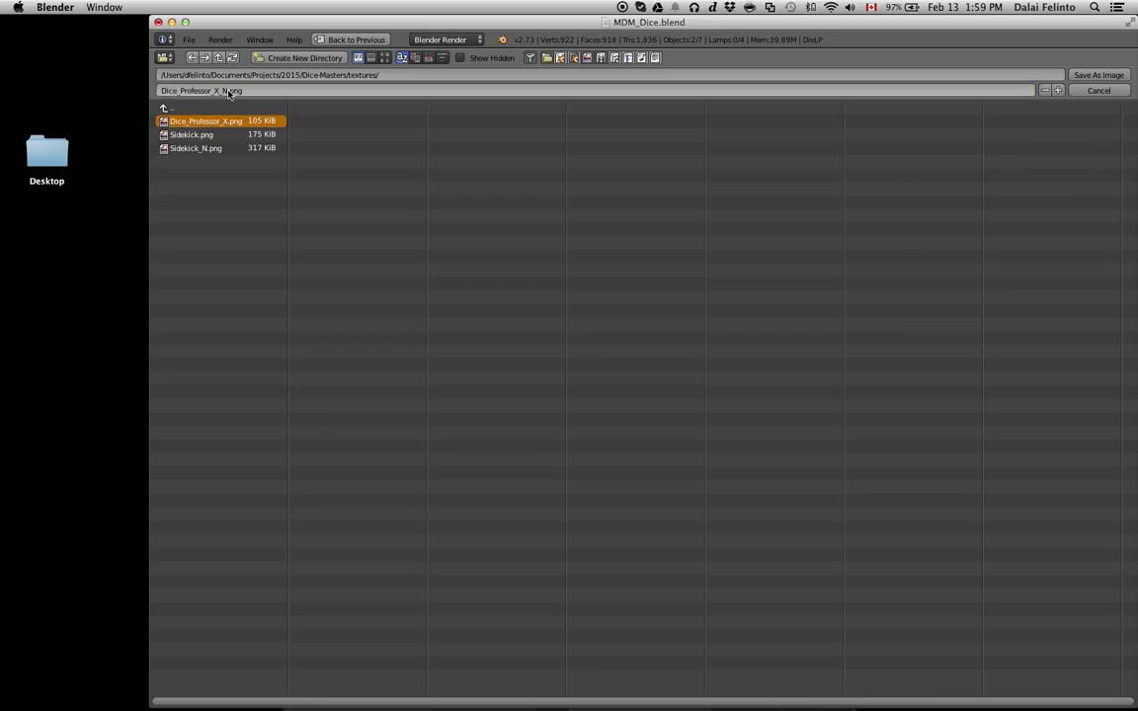
click(1082, 76)
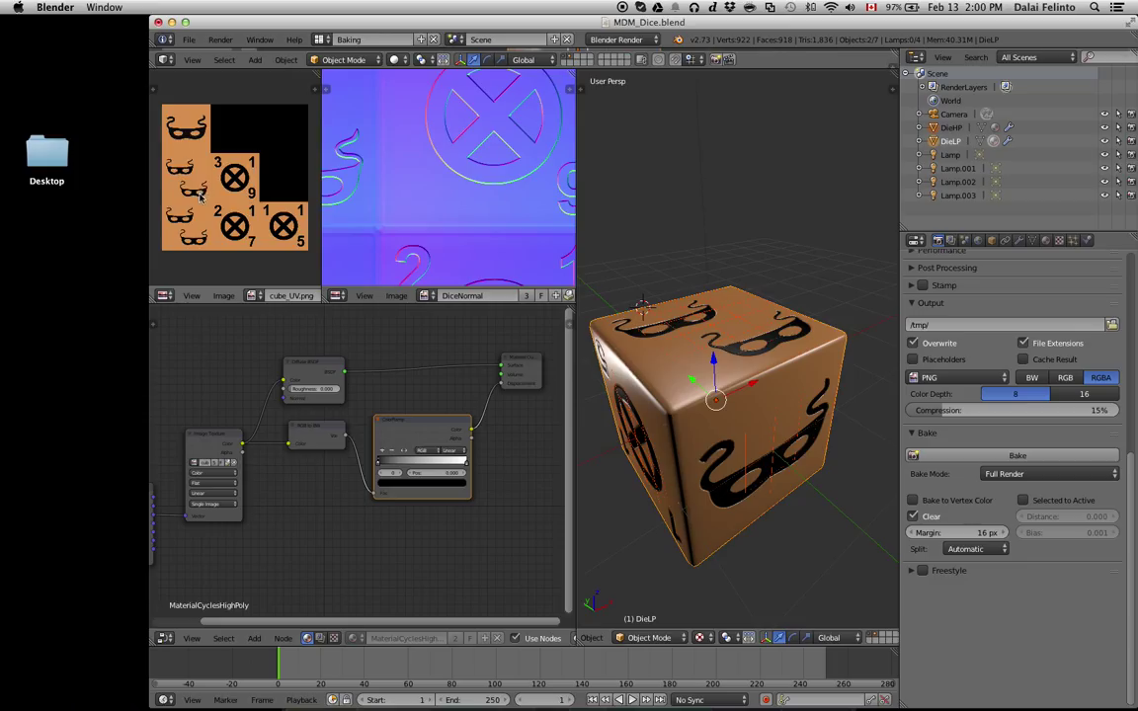
scroll(201, 197, up, 1)
key(ctrl+Up)
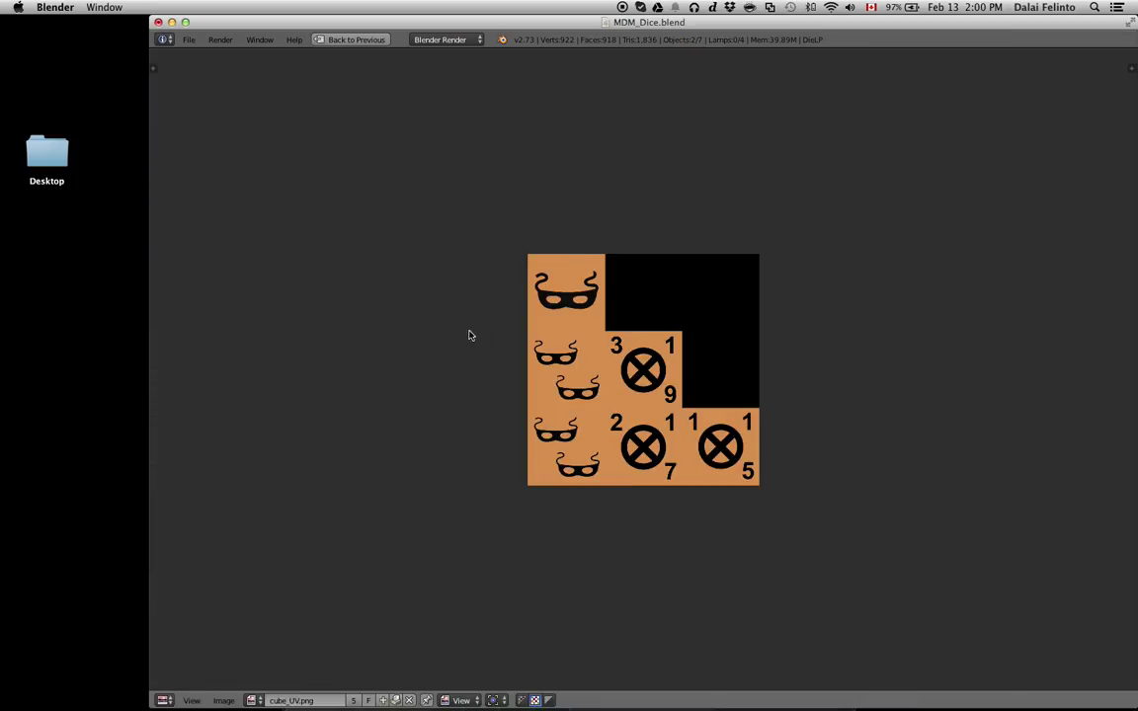
scroll(470, 336, up, 5)
scroll(525, 335, up, 1)
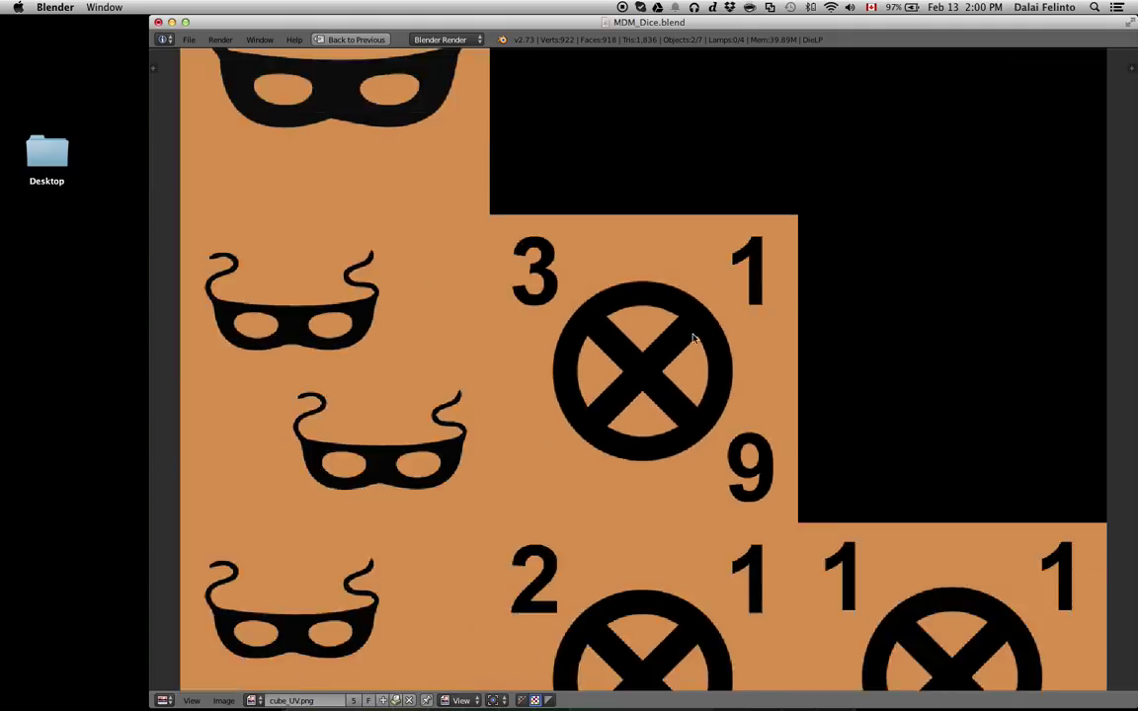
scroll(694, 338, down, 2)
scroll(681, 341, down, 2)
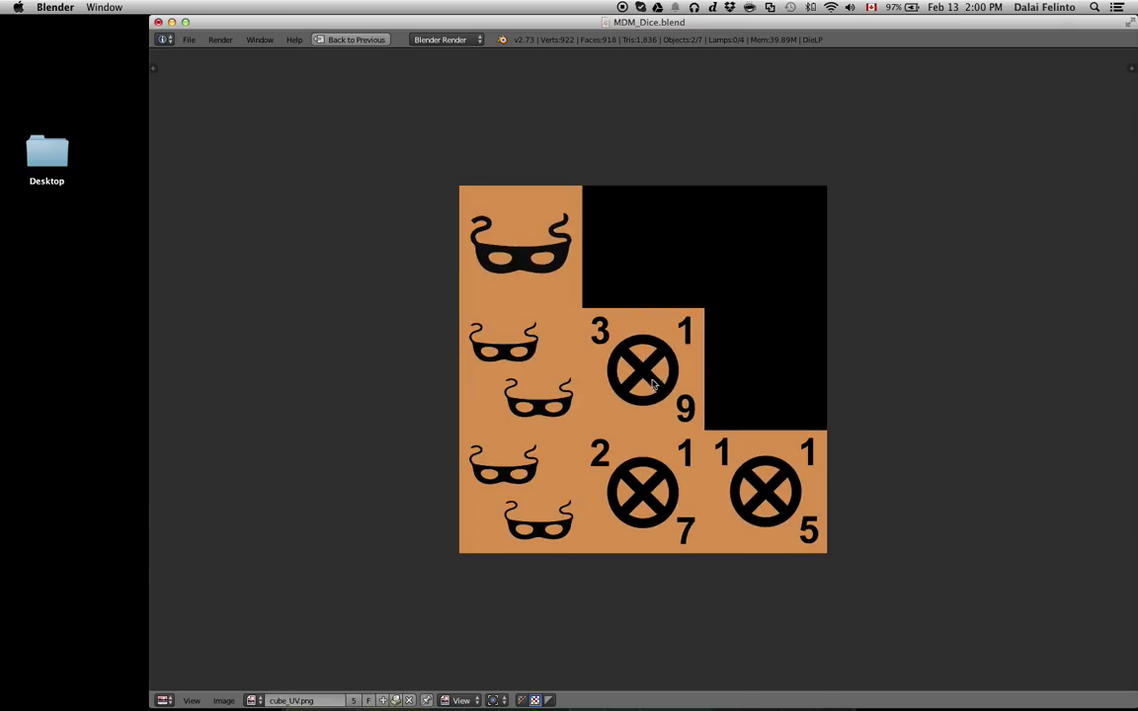
key(ctrl+Up)
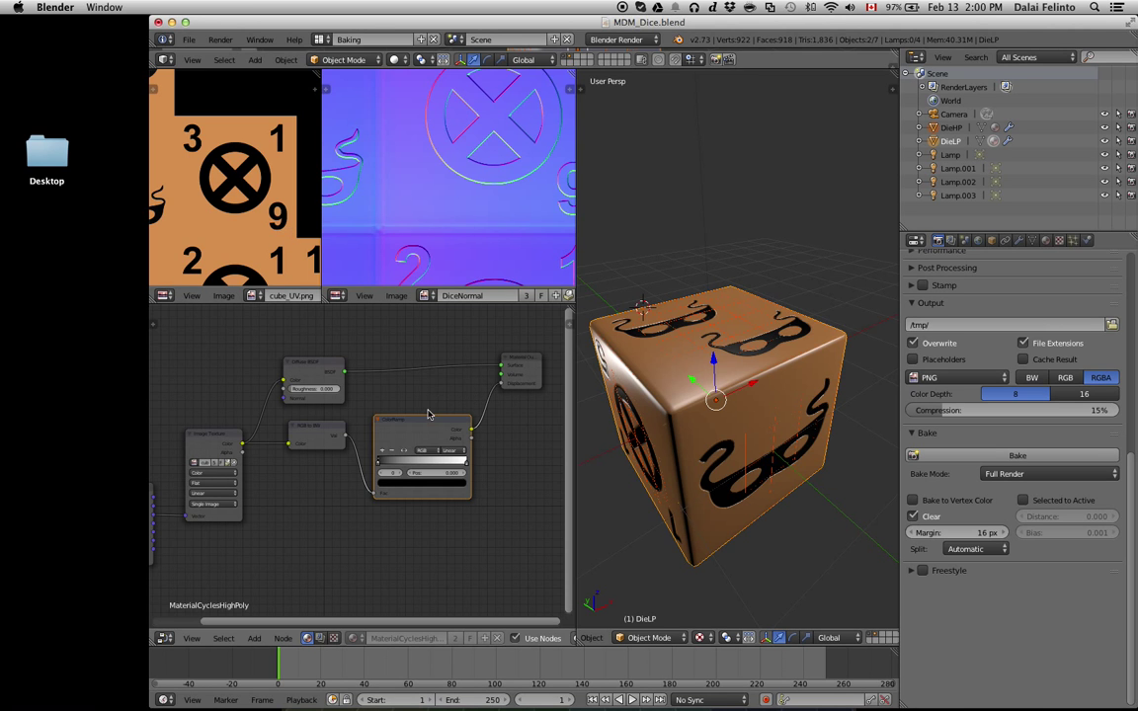
Tighten the high-poly ColorRamp to run from black at 0.045 to white at 0.396.
key(ctrl+Up)
scroll(672, 282, up, 1)
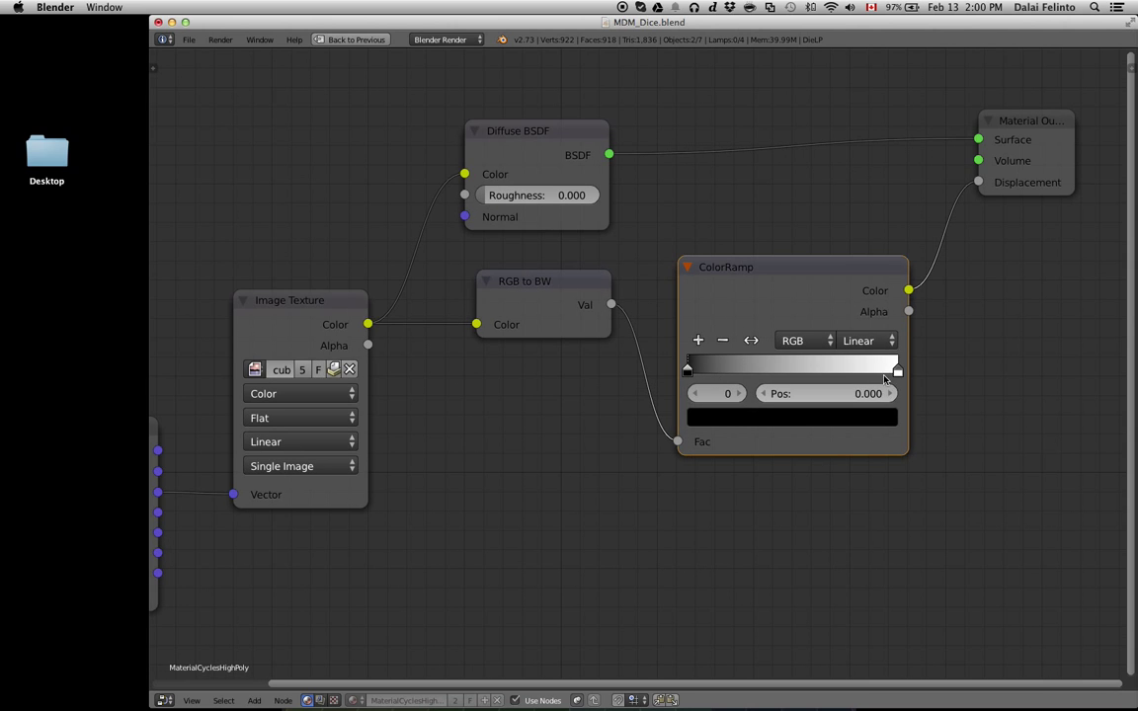
mouse_move(889, 370)
mouse_down()
mouse_move(704, 375)
mouse_move(801, 365)
mouse_up()
click(741, 368)
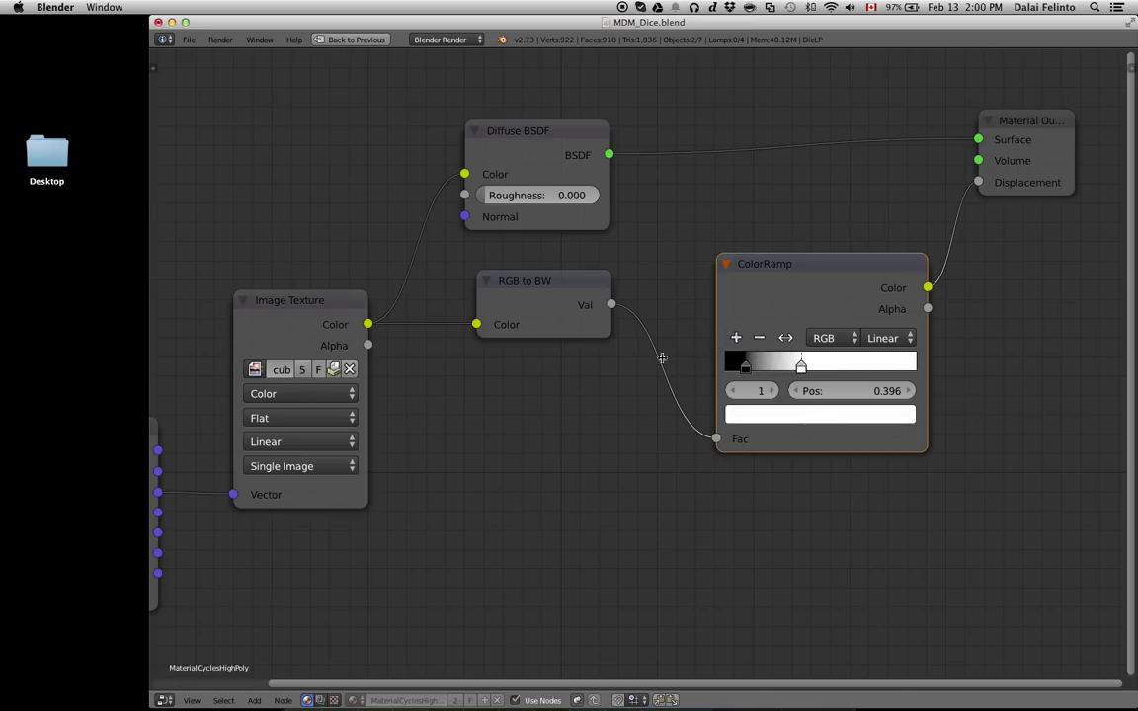
key(ctrl+Up)
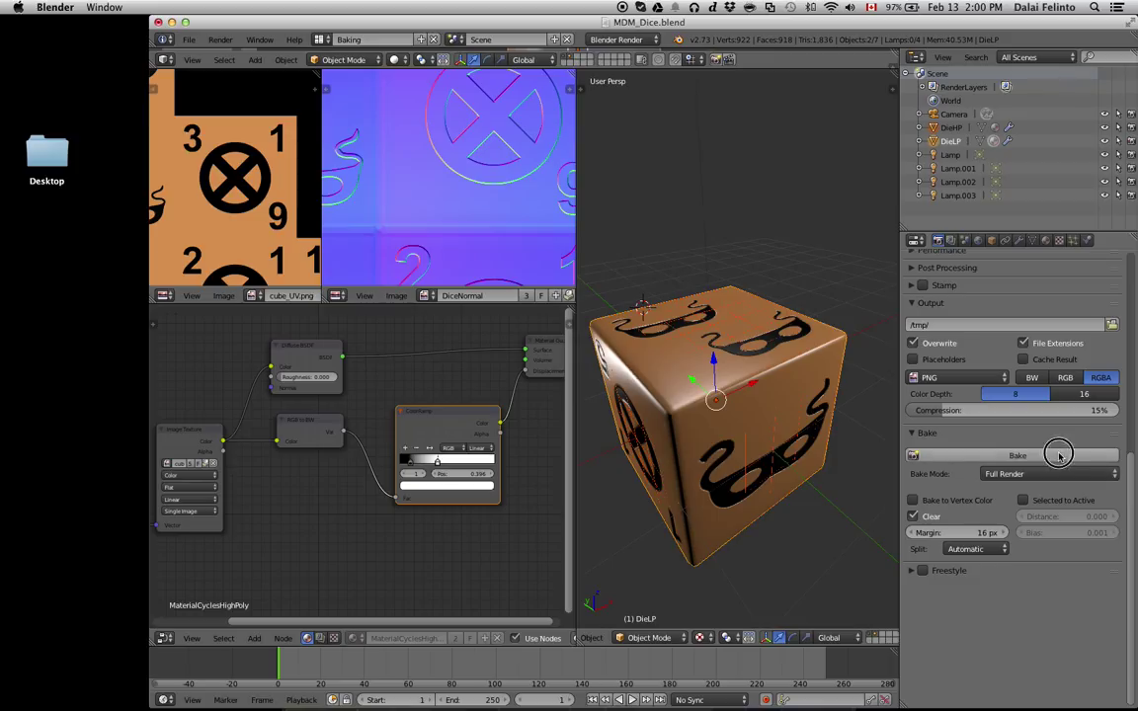
Switch the render engine to Cycles and bake the Normal map into DiceNormal.
click(1059, 455)
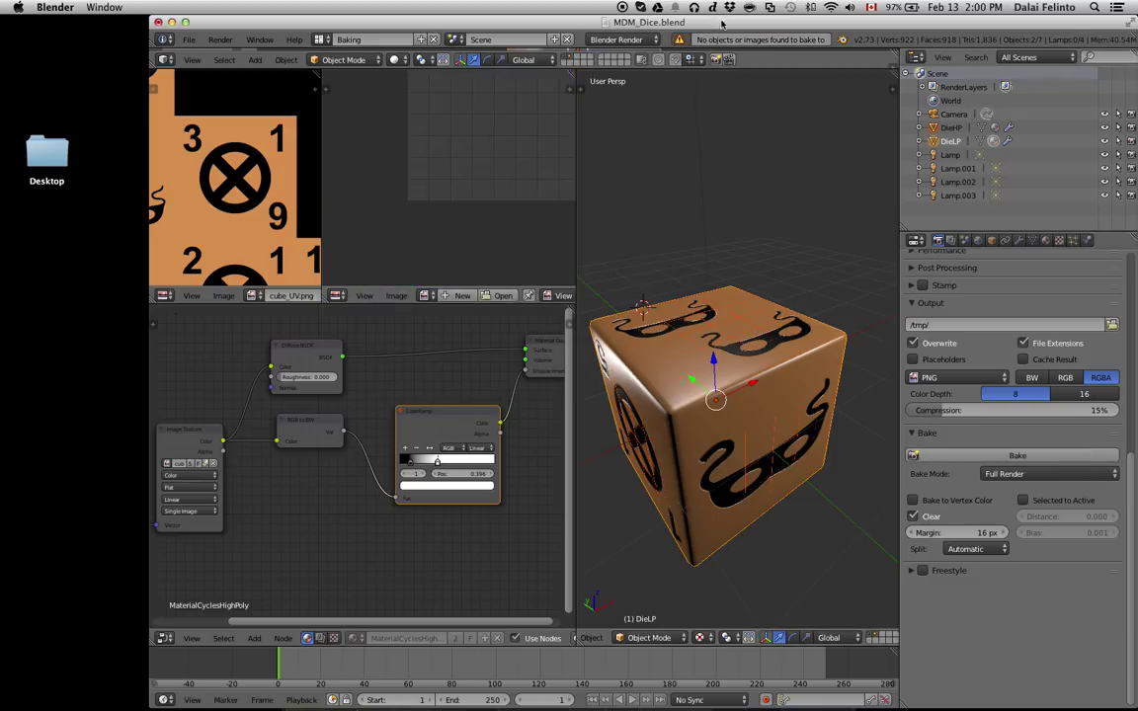
click(620, 39)
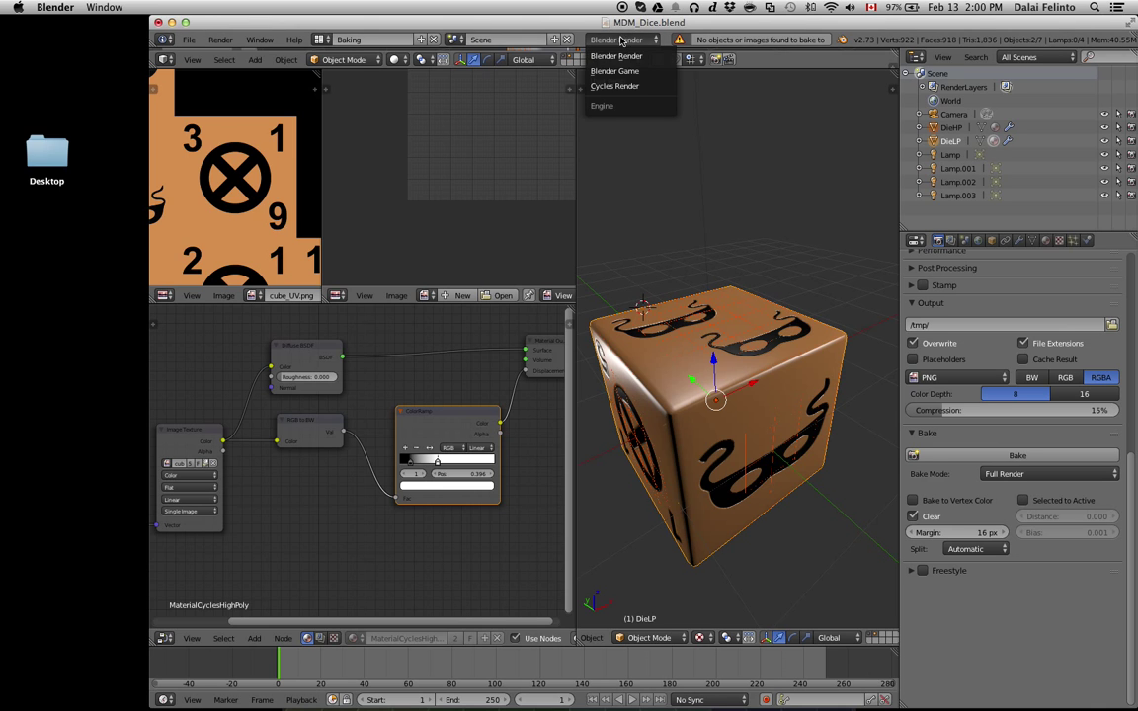
click(622, 87)
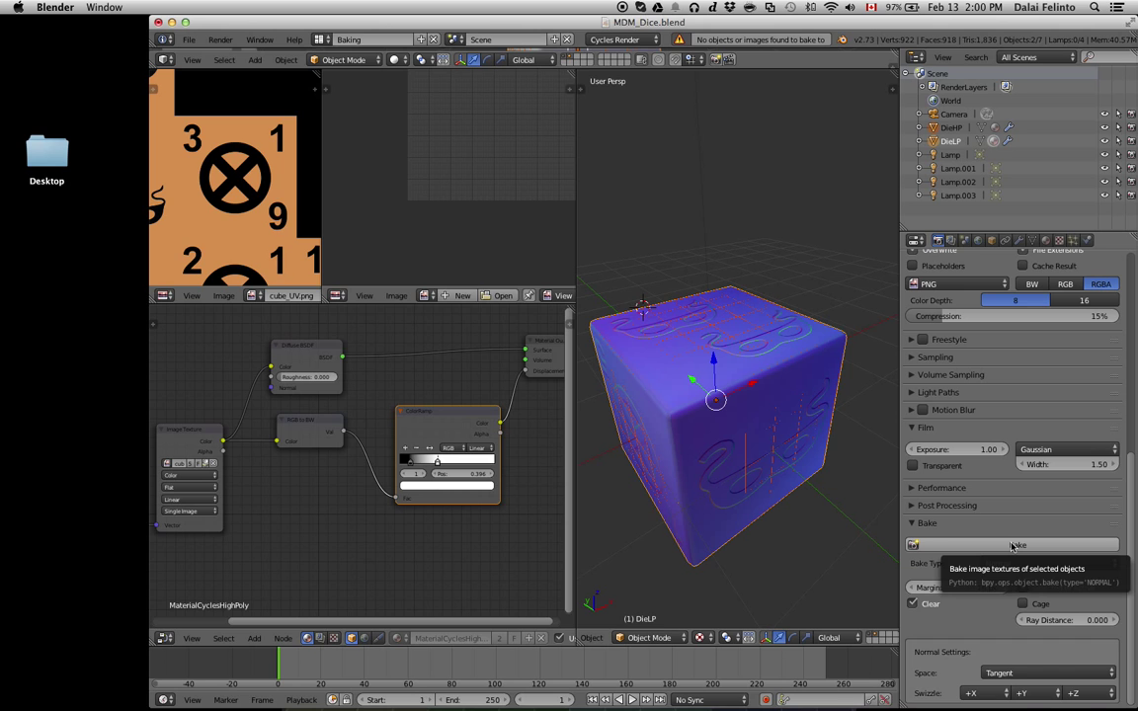
click(1013, 546)
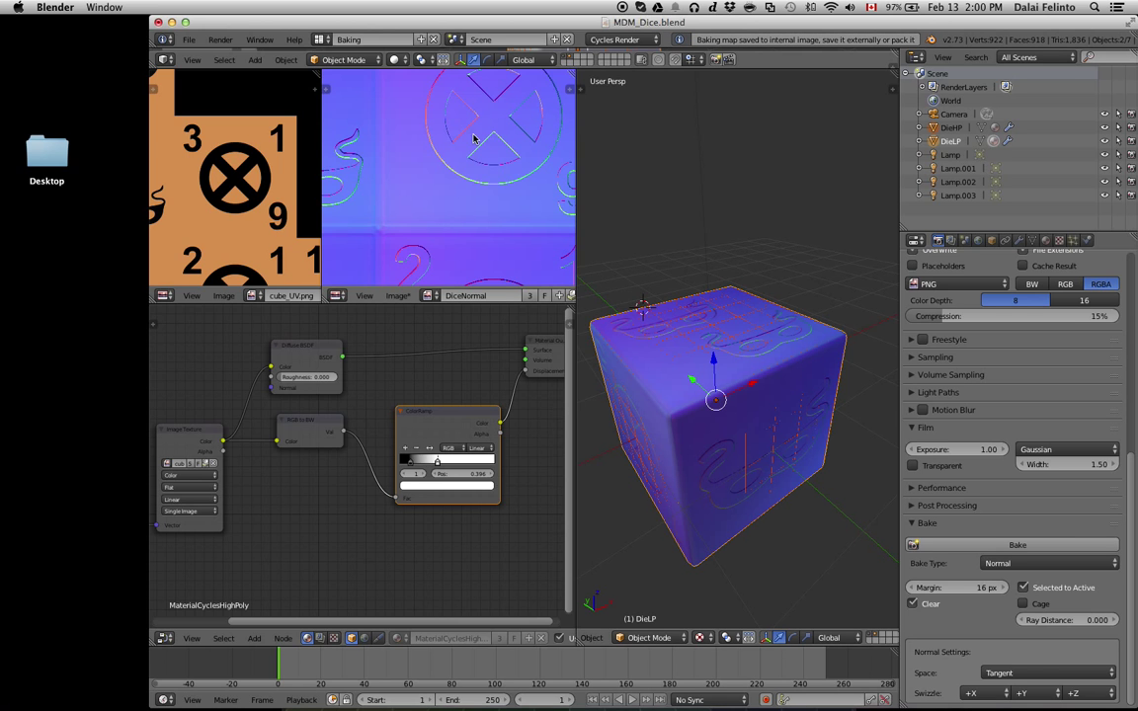
Show the embossed die in the full-screen Preview layout.
scroll(455, 170, up, 3)
scroll(467, 146, down, 1)
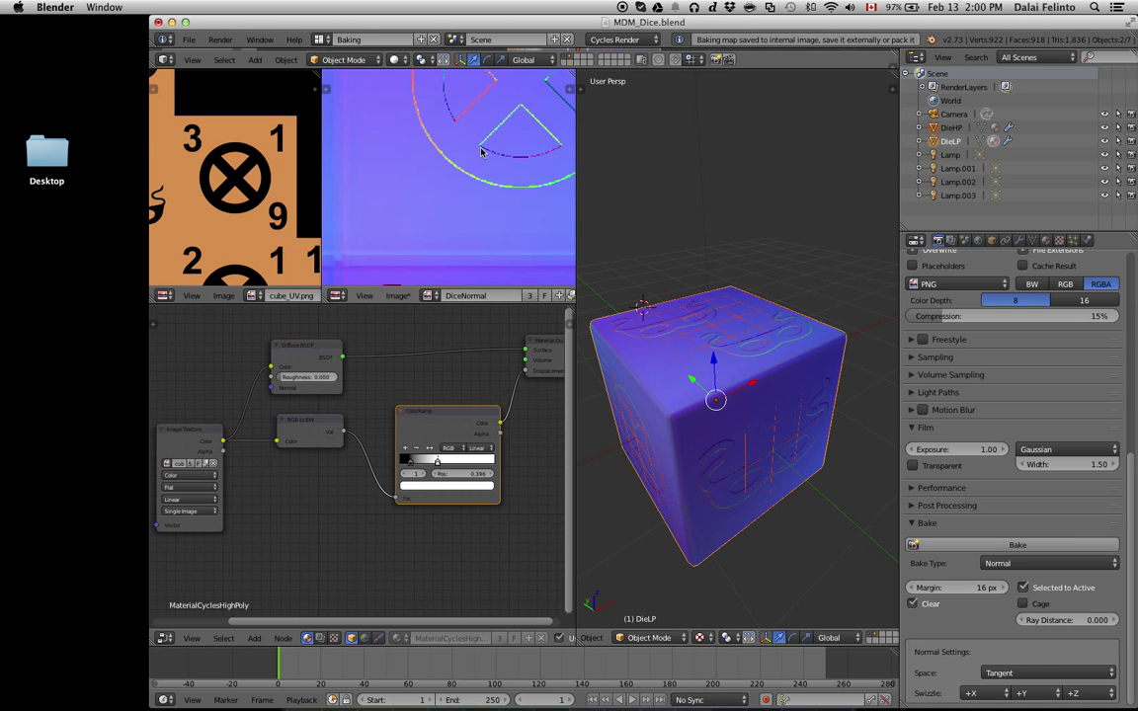
scroll(467, 146, down, 1)
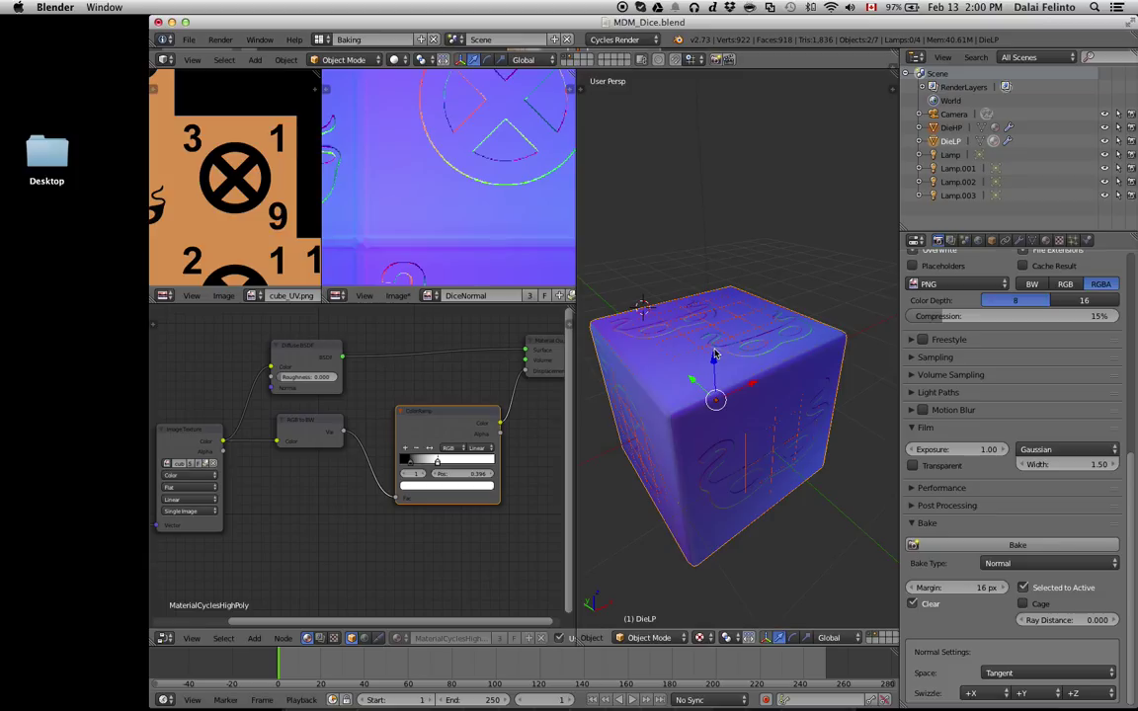
key(ctrl+Right)
Set the engine back to Blender Render and return to the Baking layout.
click(614, 40)
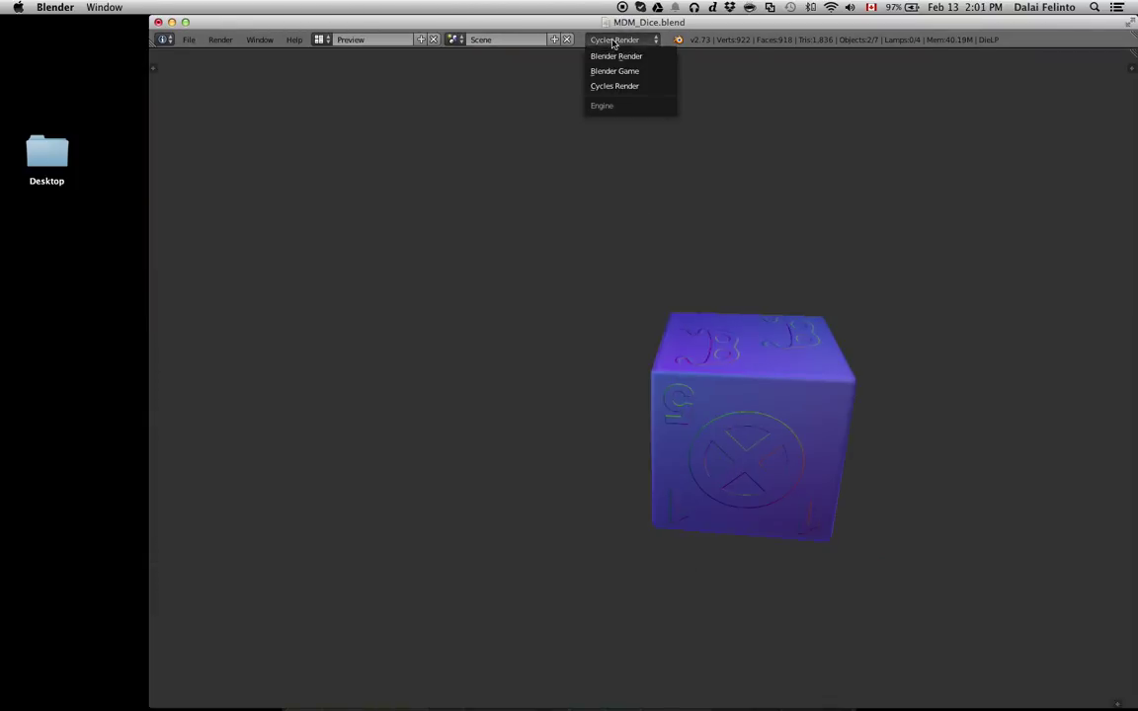
click(615, 56)
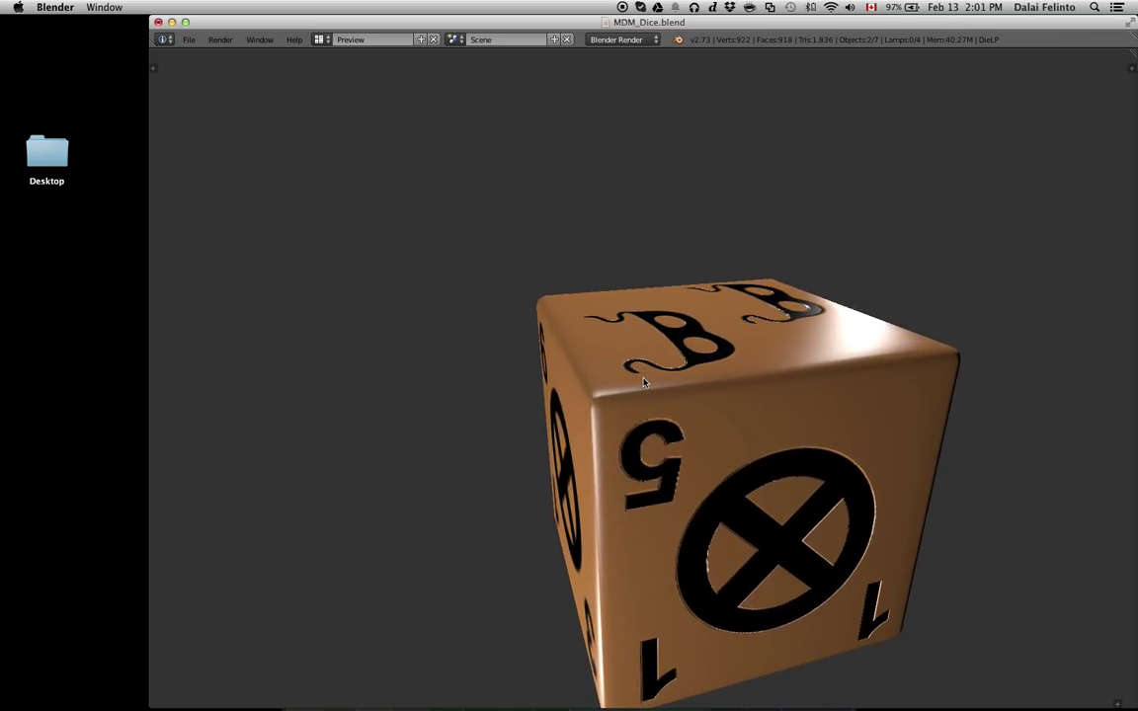
key(ctrl+Left)
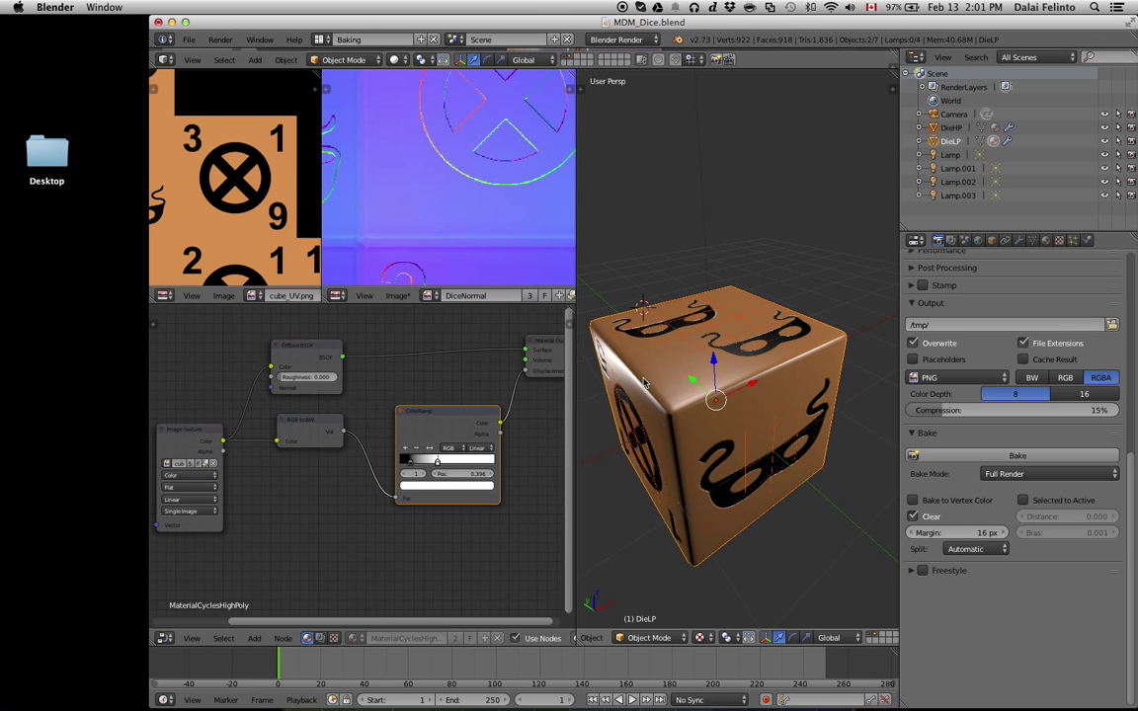
Zoom around the UV image editor and place the 3D cursor in empty space.
scroll(210, 210, down, 2)
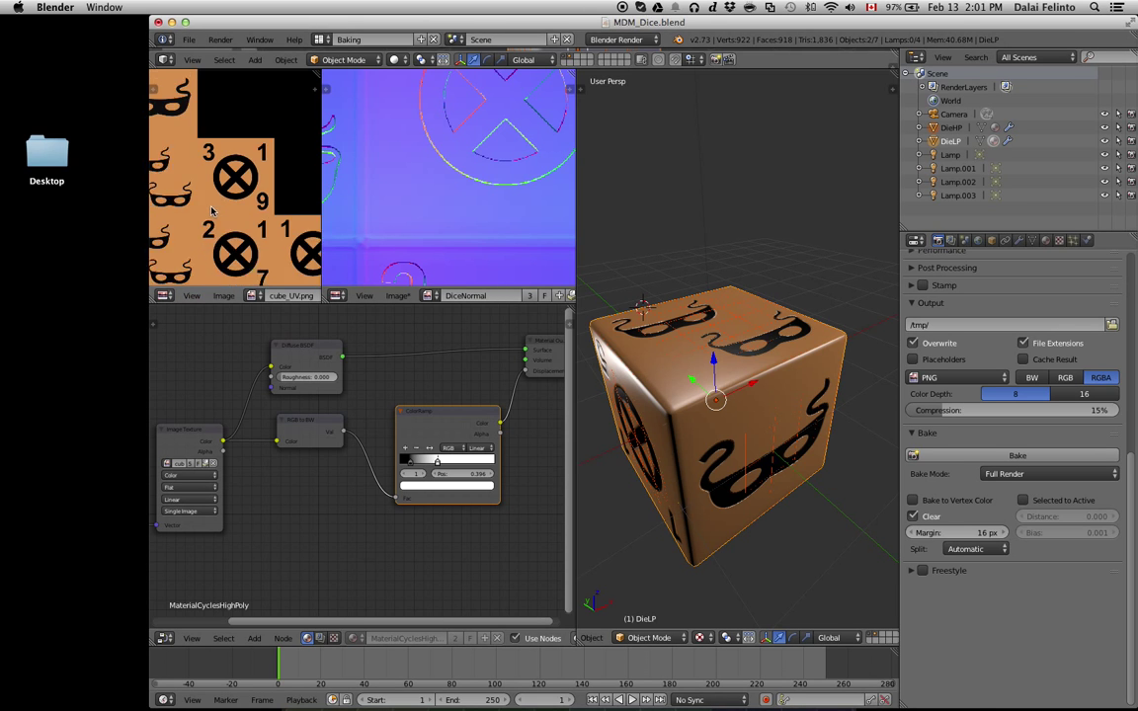
scroll(206, 196, down, 1)
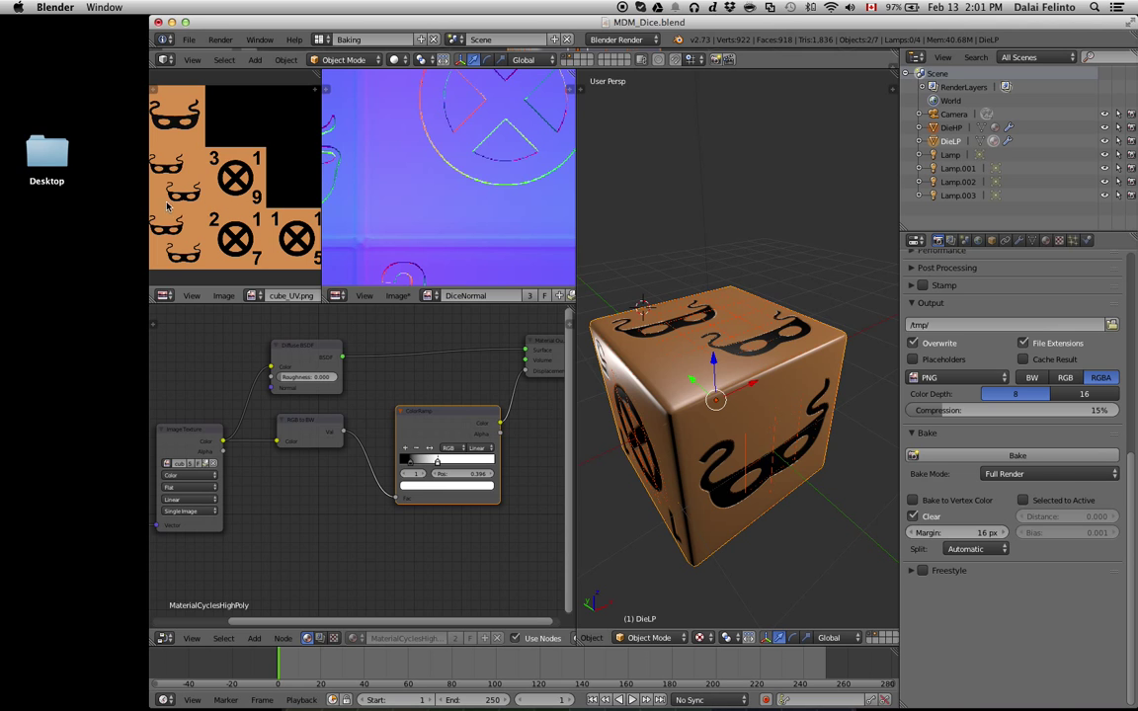
scroll(206, 155, up, 2)
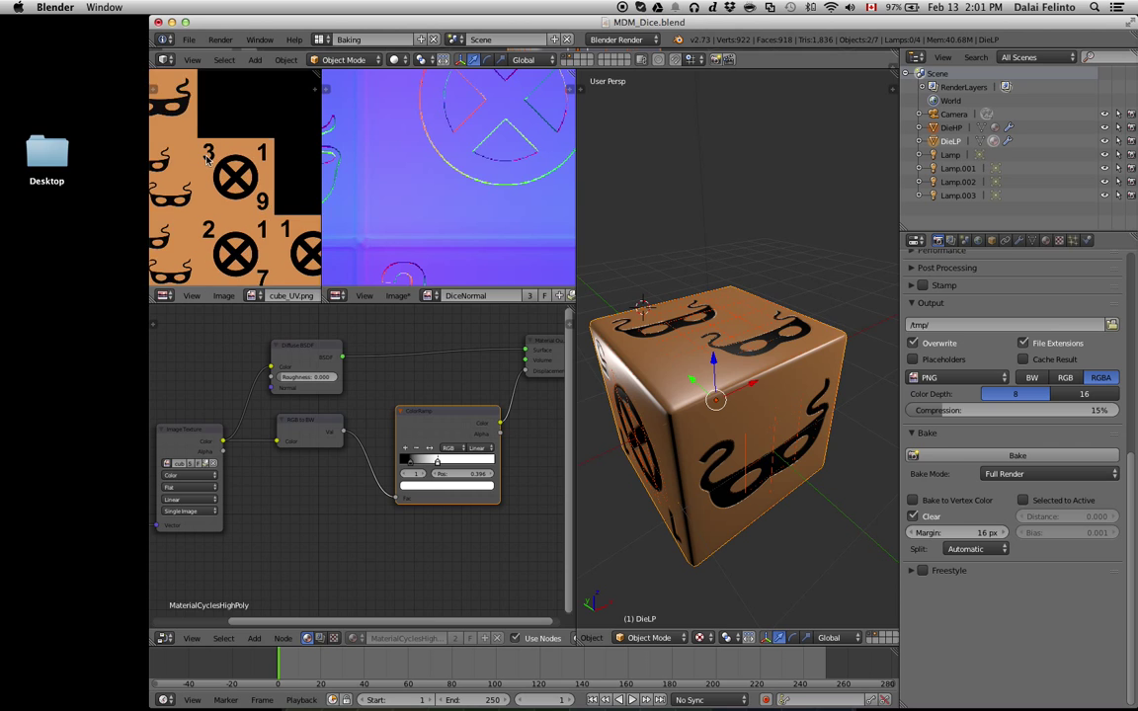
scroll(206, 155, up, 1)
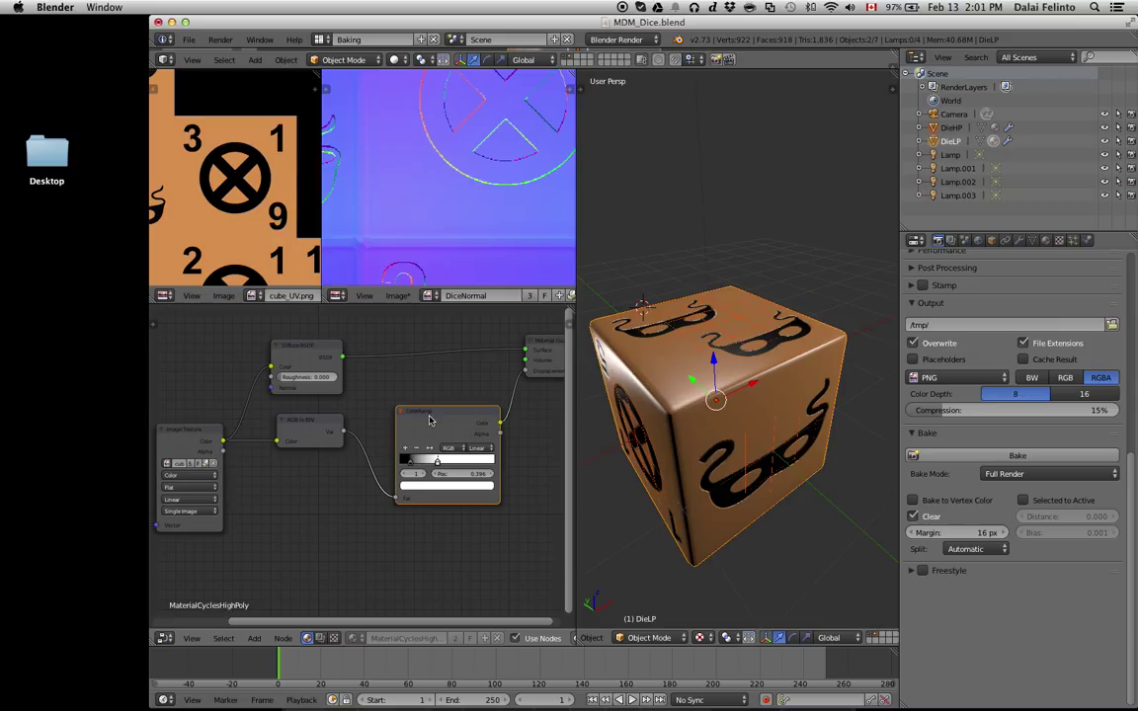
click(741, 211)
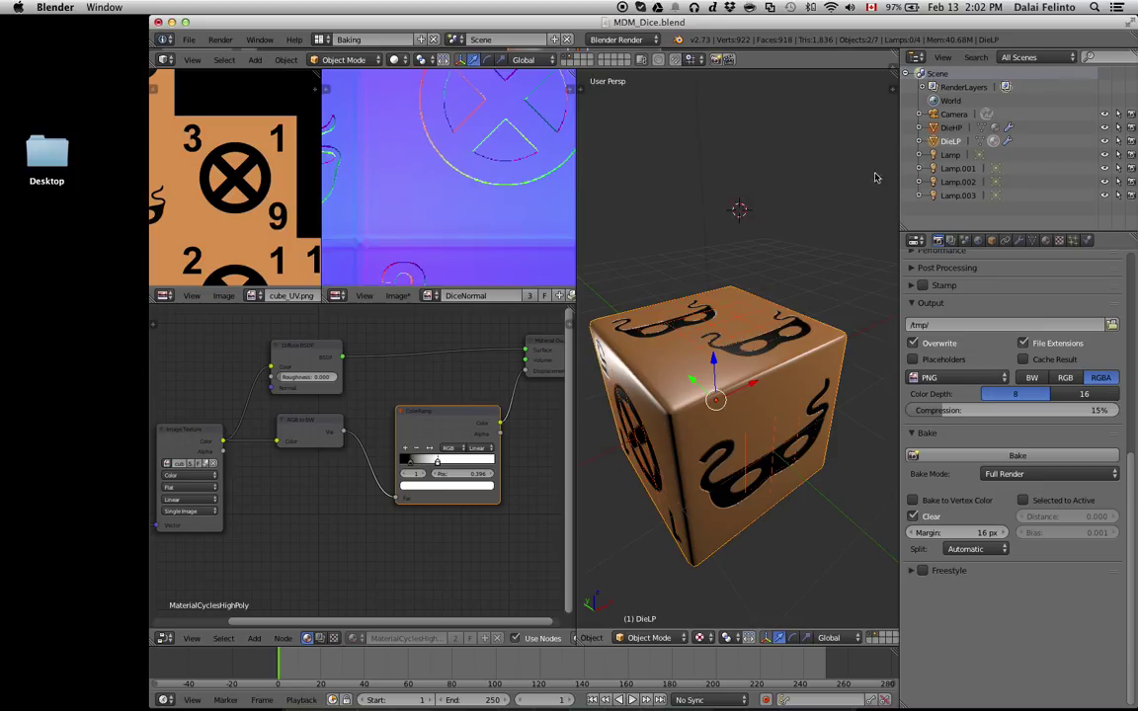
click(953, 141)
Toggle layers 1 and 2 to reveal the high-poly die and inspect it in wireframe.
key(1)
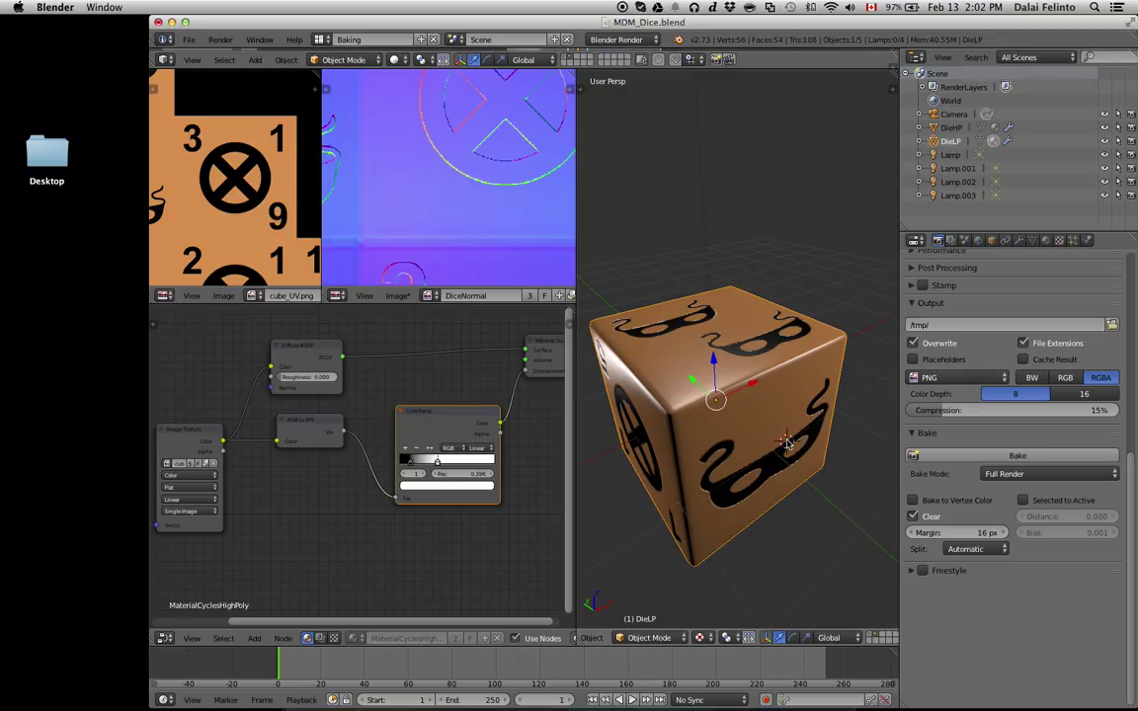
key(2)
key(1)
key(shift+2)
key(z)
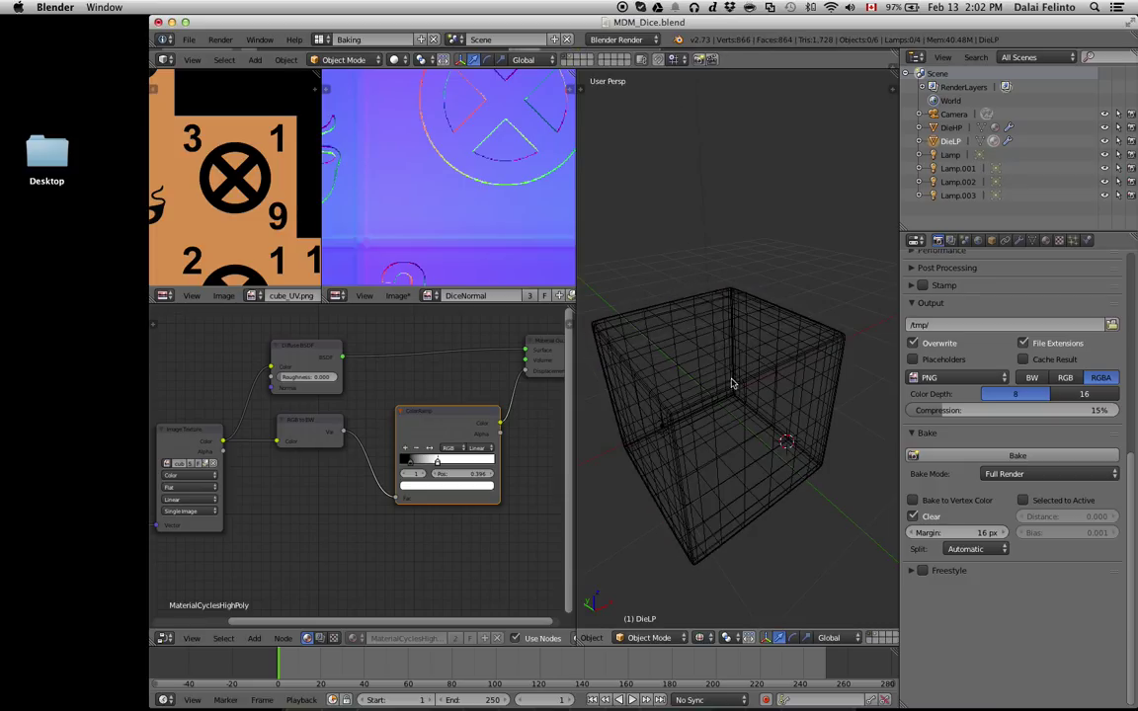
key(z)
Go back to layer 1 so only the low-poly die is visible.
key(1)
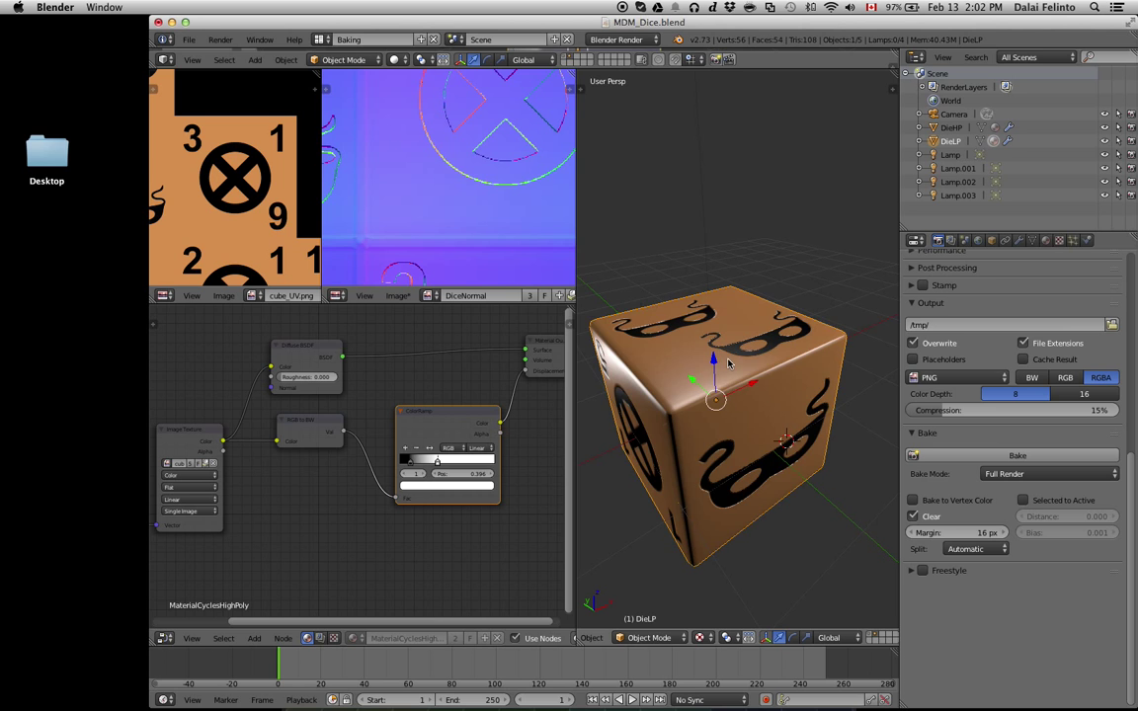
scroll(731, 362, up, 2)
scroll(730, 357, up, 3)
scroll(698, 383, down, 3)
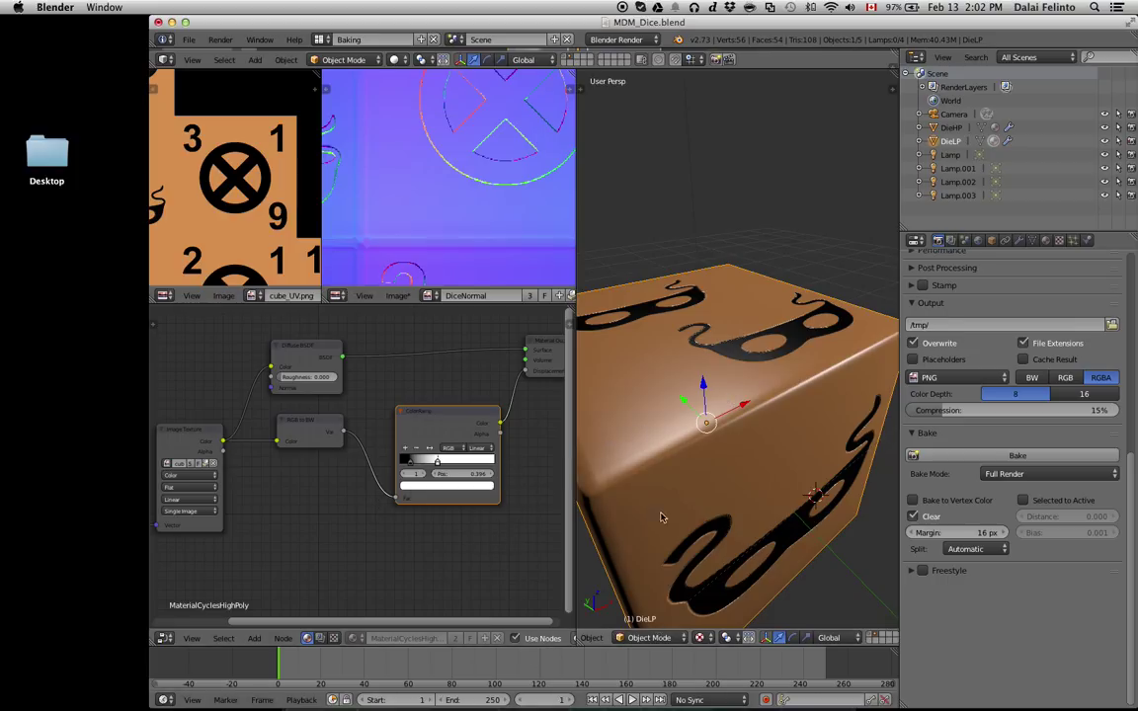
scroll(652, 522, down, 2)
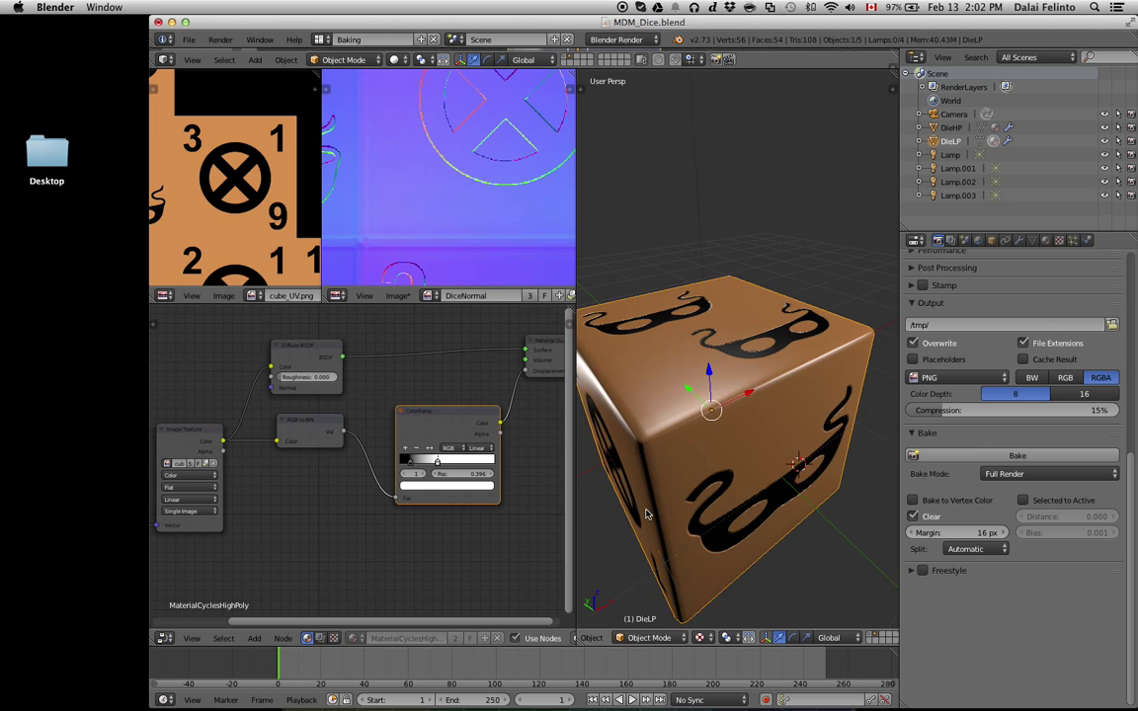
scroll(550, 641, right, 2)
Inspect the BILowPoly Material and Output nodes maximized, then bring up its texture slots.
click(550, 640)
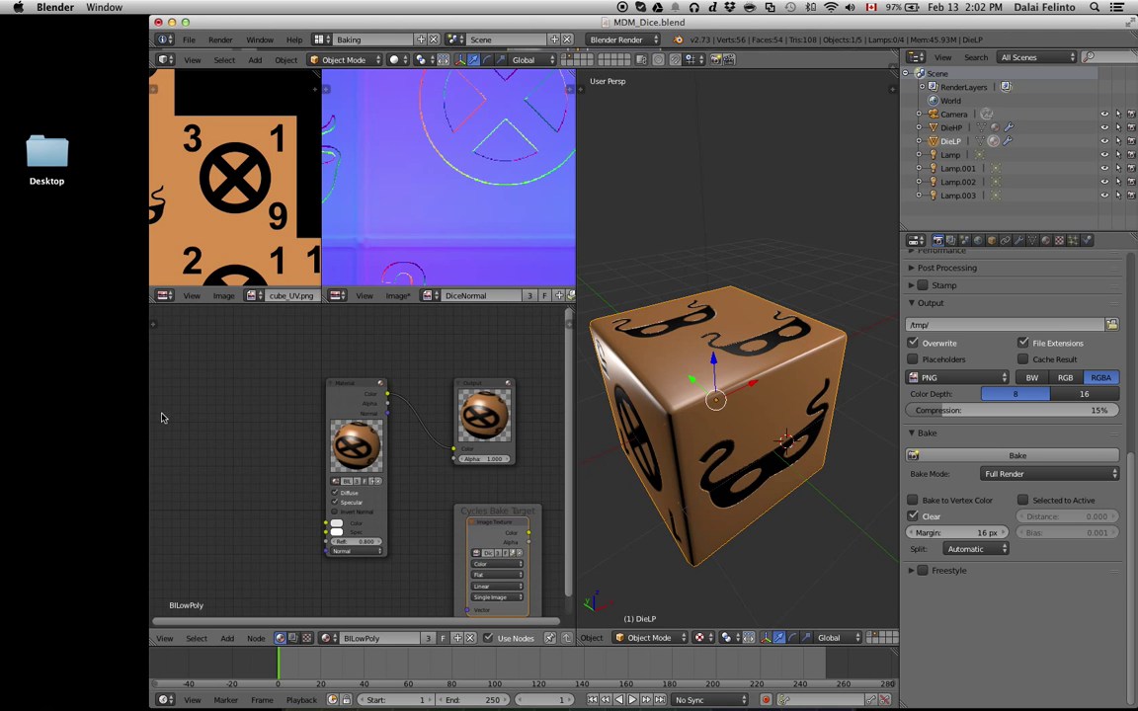
click(329, 464)
key(ctrl+Up)
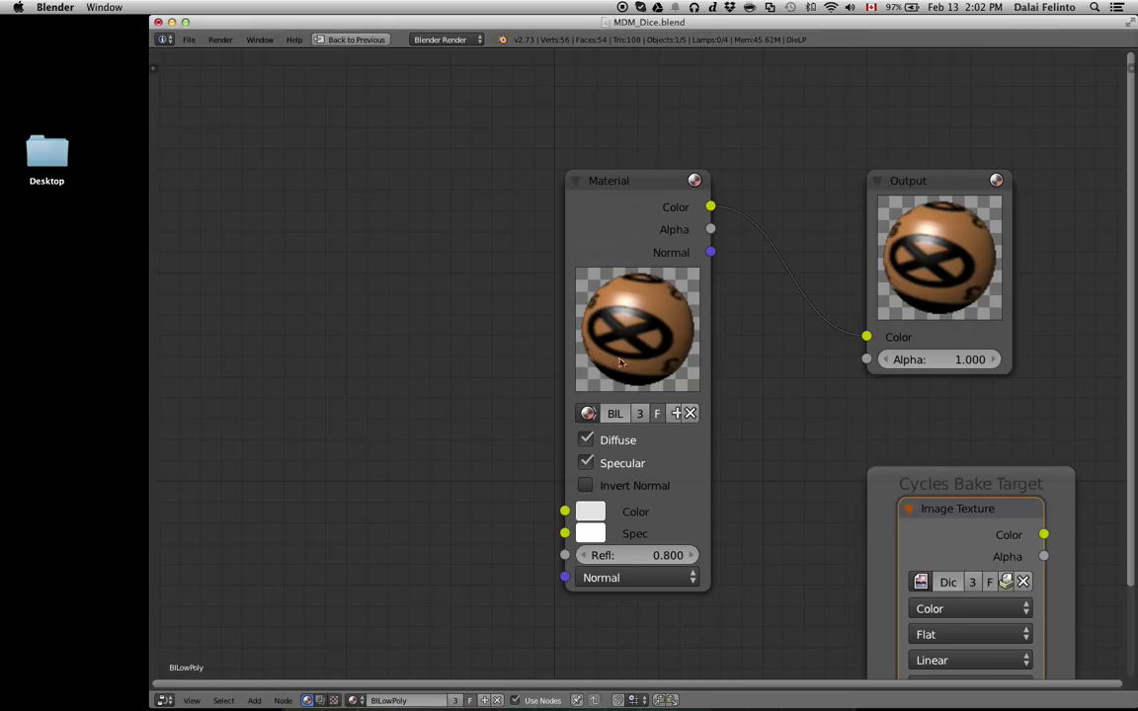
scroll(621, 363, down, 1)
click(582, 204)
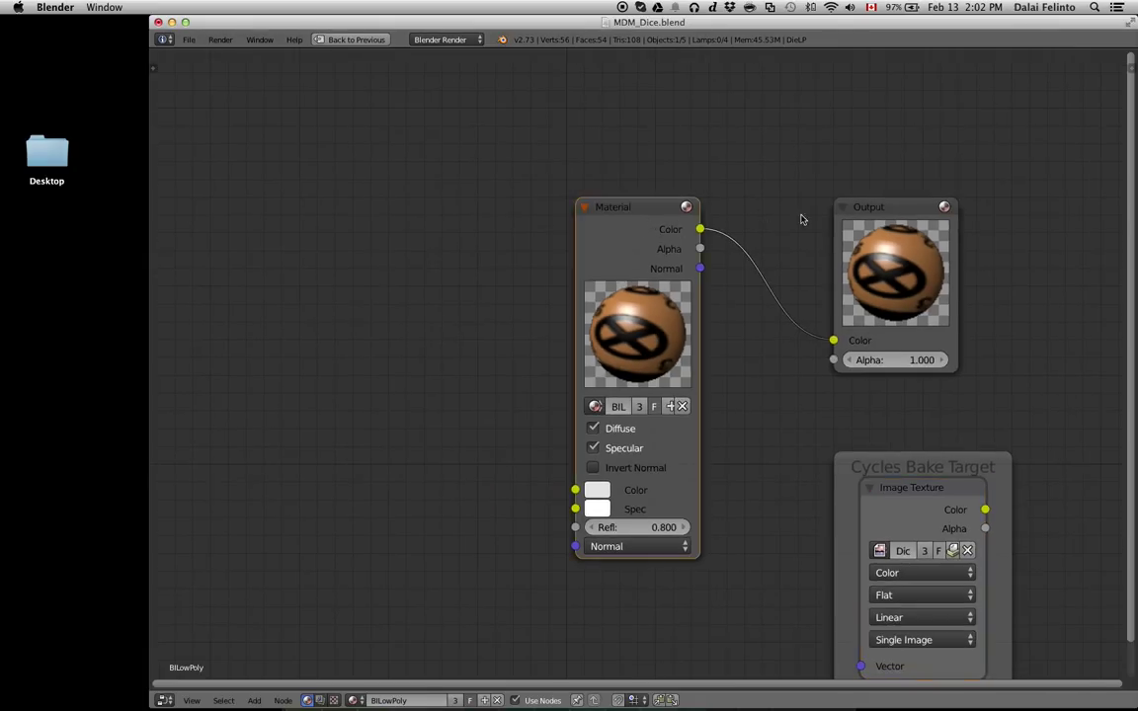
shift+click(874, 217)
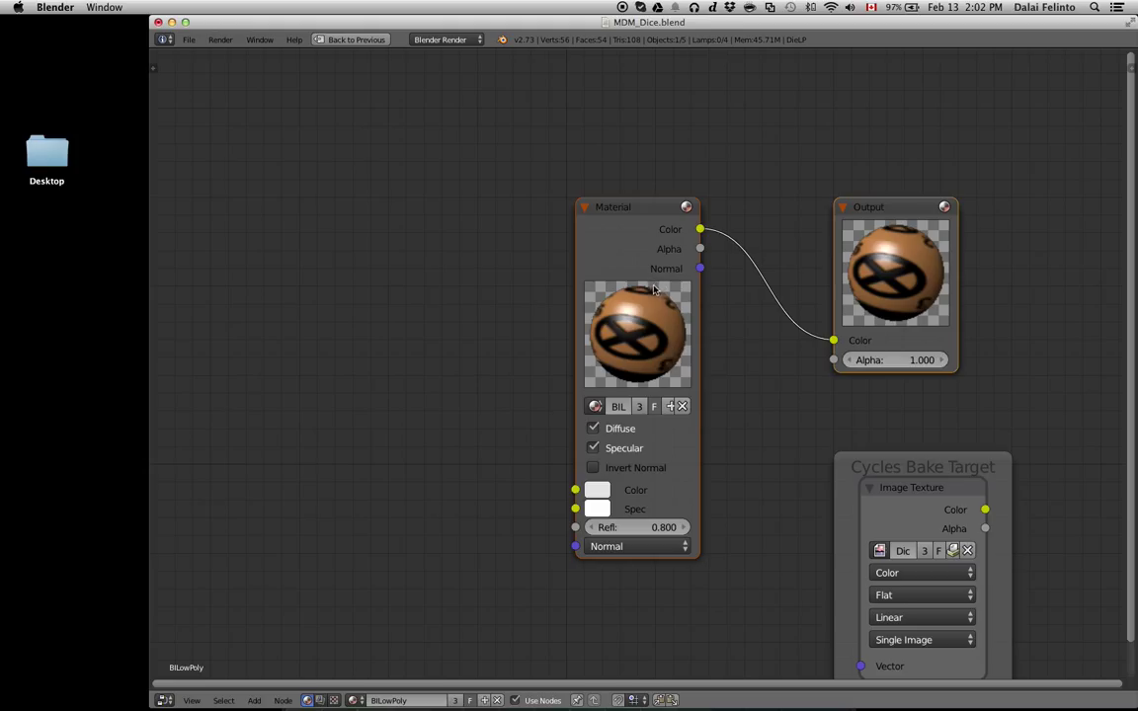
key(ctrl+Up)
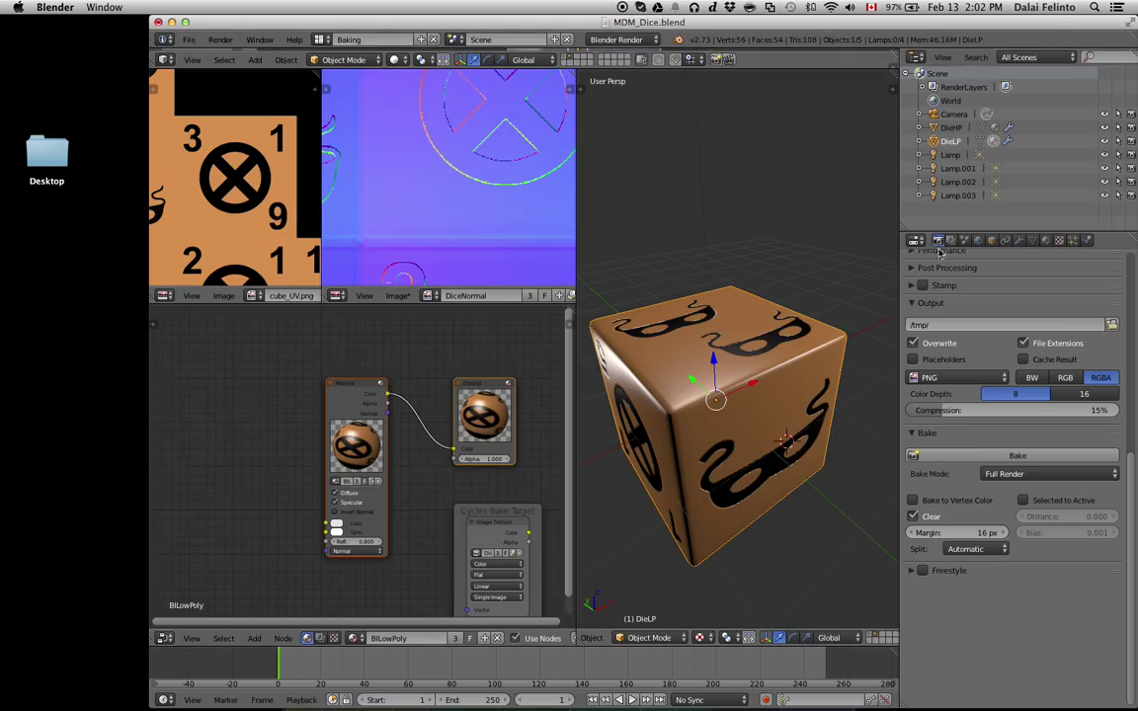
click(1058, 241)
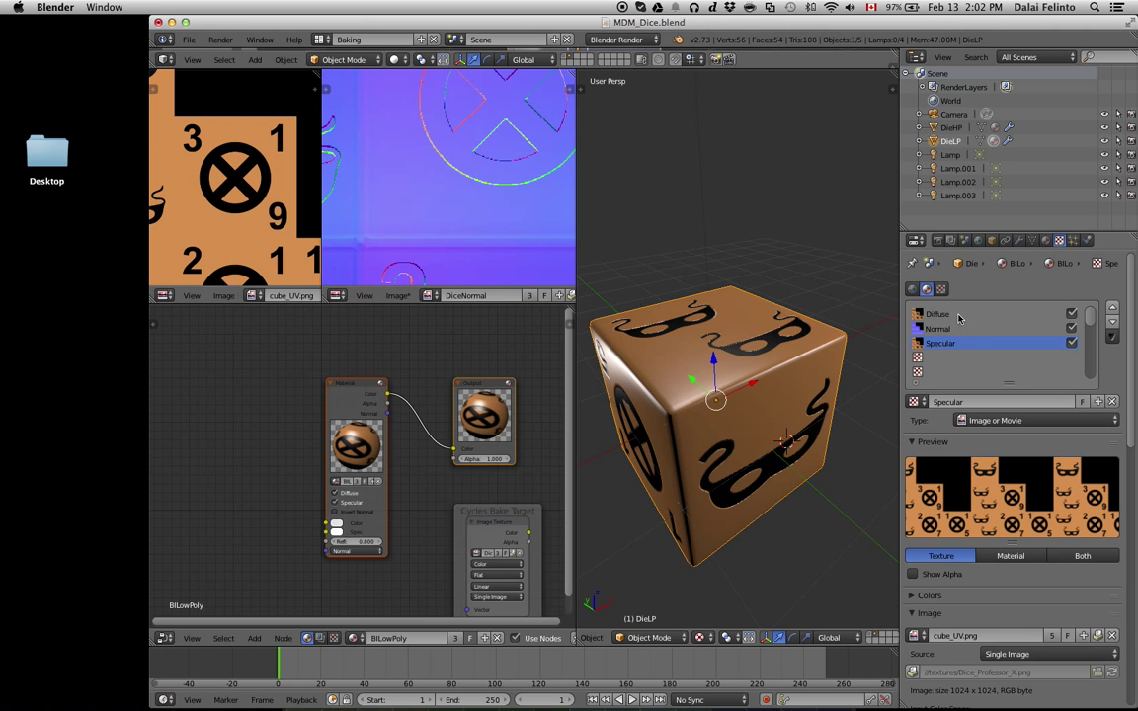
Step through the Diffuse, Normal and Specular texture slots.
key(Up)
key(Up)
key(Down)
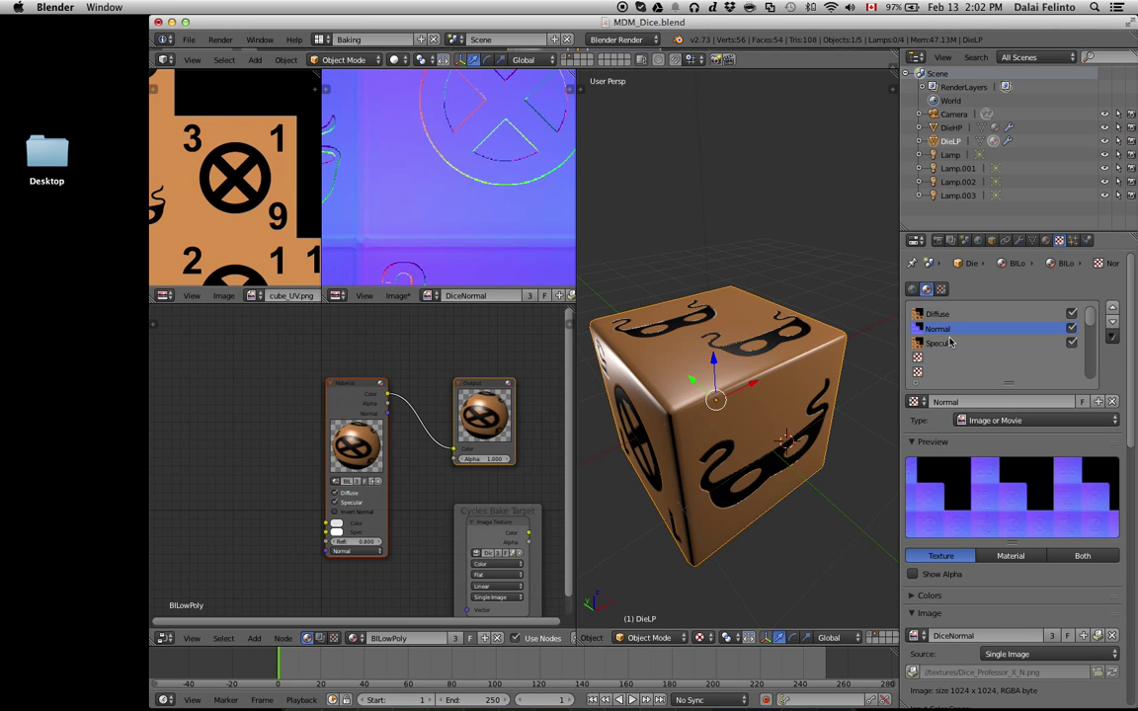
click(950, 344)
scroll(976, 460, down, 5)
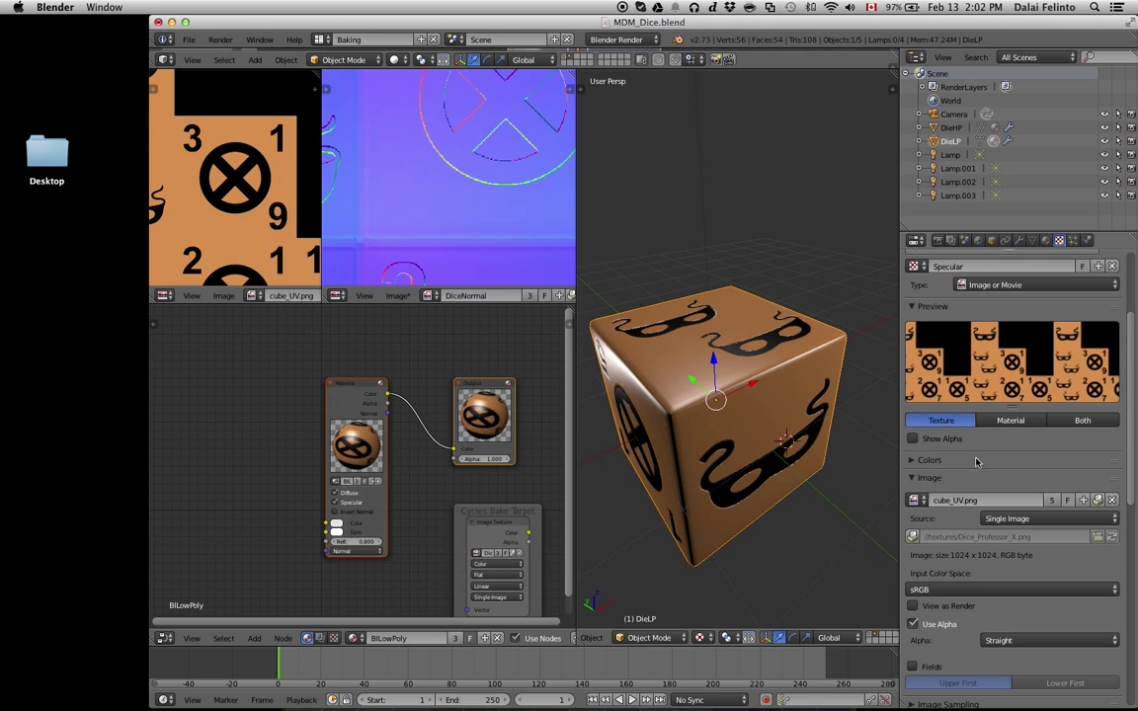
scroll(976, 460, down, 1)
scroll(976, 459, down, 2)
scroll(978, 464, down, 2)
scroll(981, 473, down, 2)
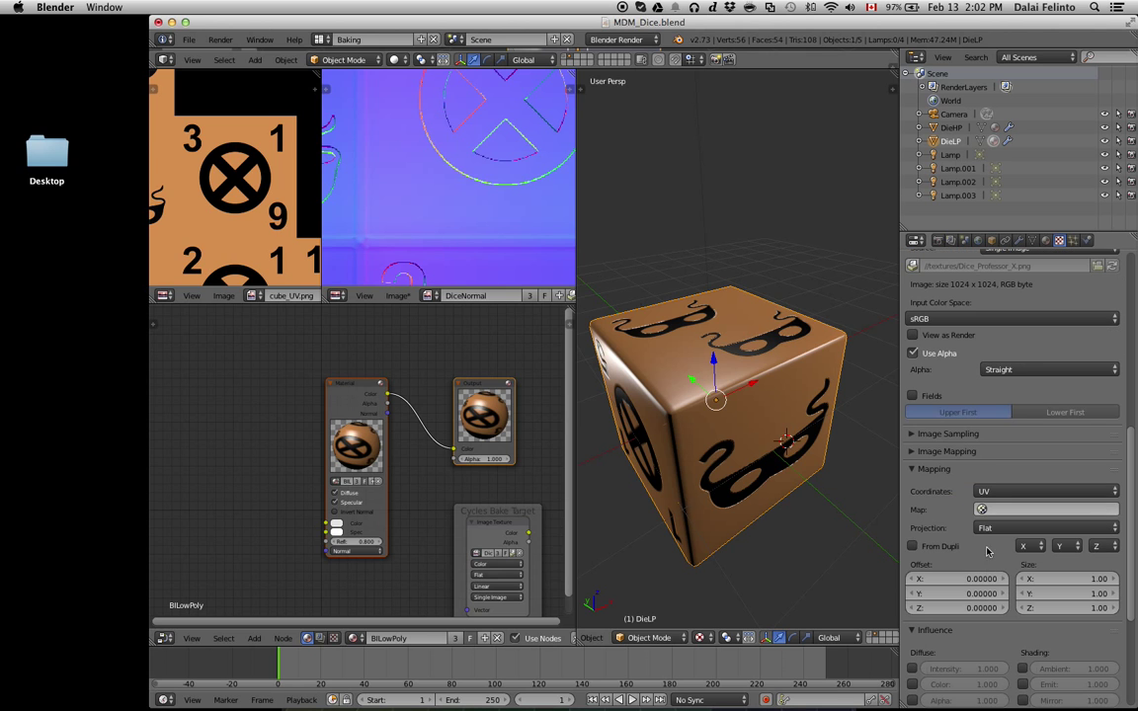
scroll(985, 480, down, 3)
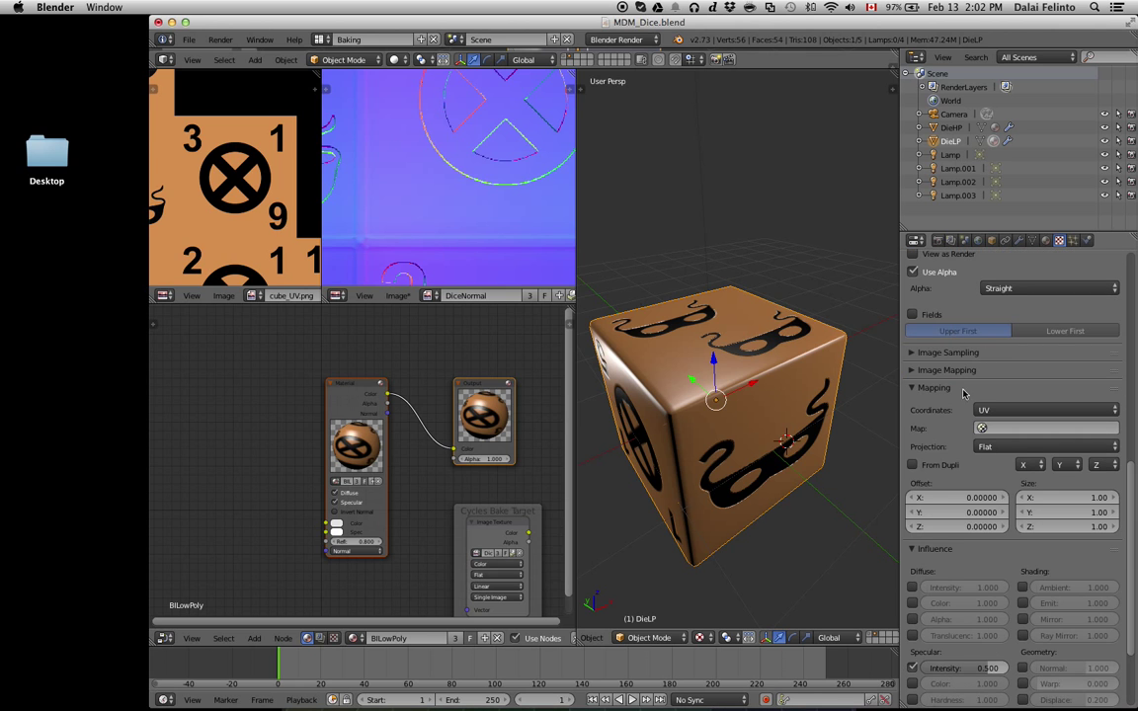
scroll(958, 514, down, 3)
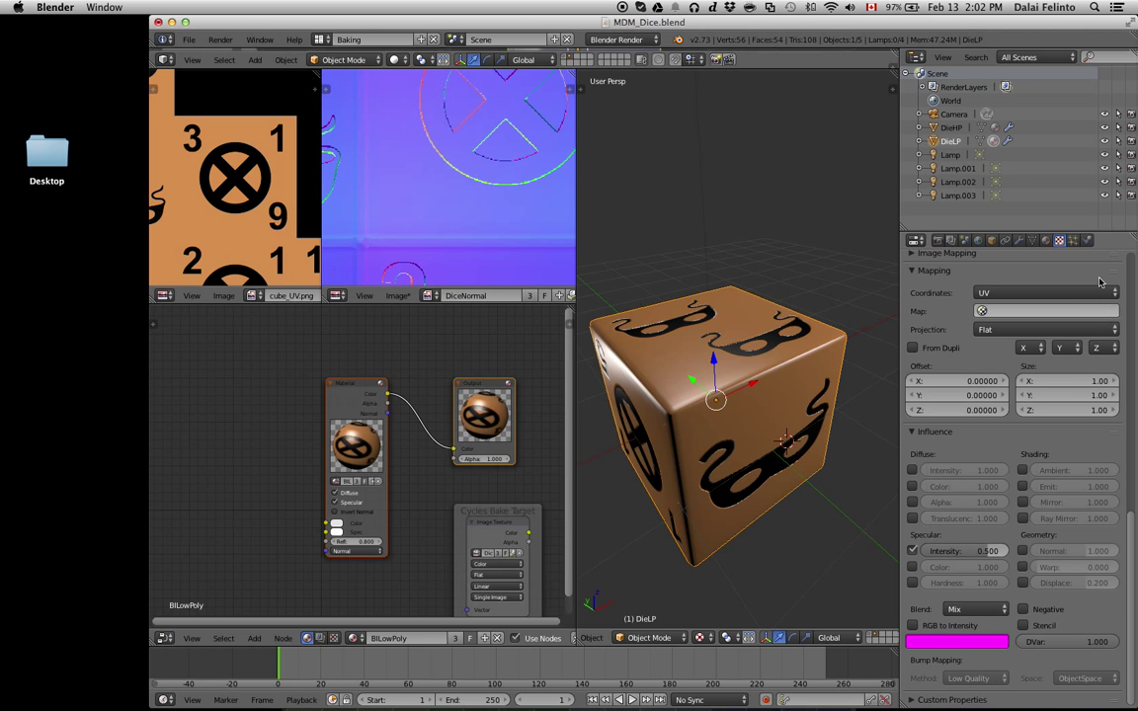
Collapse the texture's Mapping and Image panels.
click(921, 269)
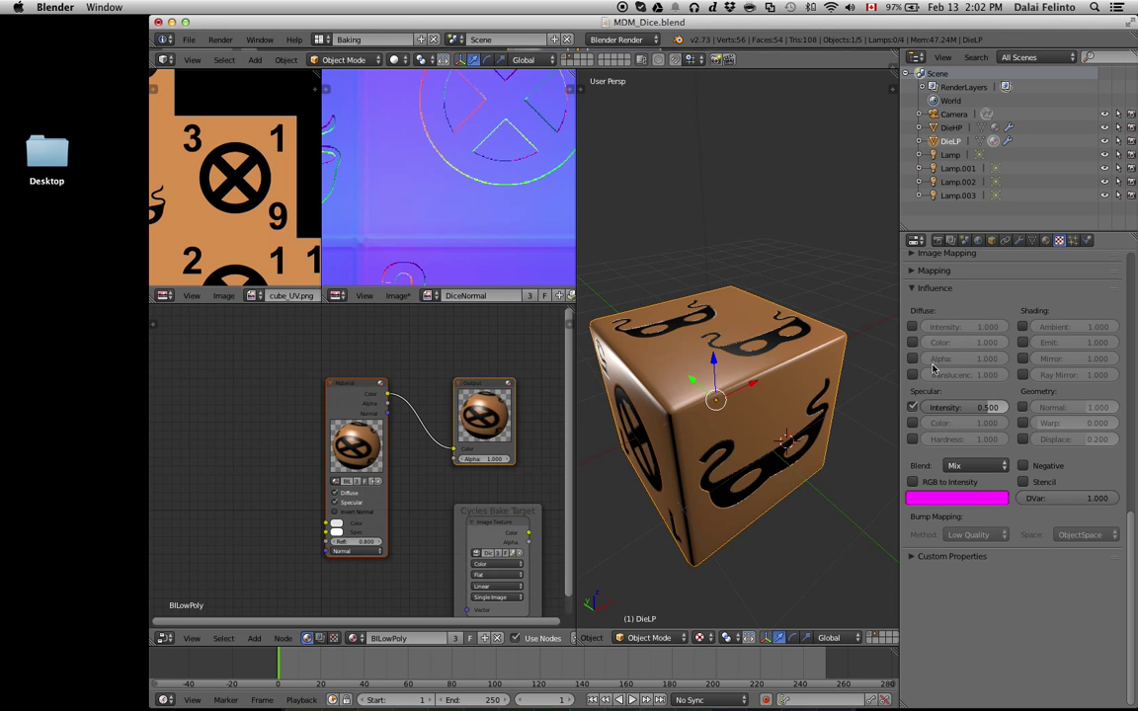
scroll(933, 370, up, 2)
scroll(929, 364, up, 2)
scroll(925, 358, up, 2)
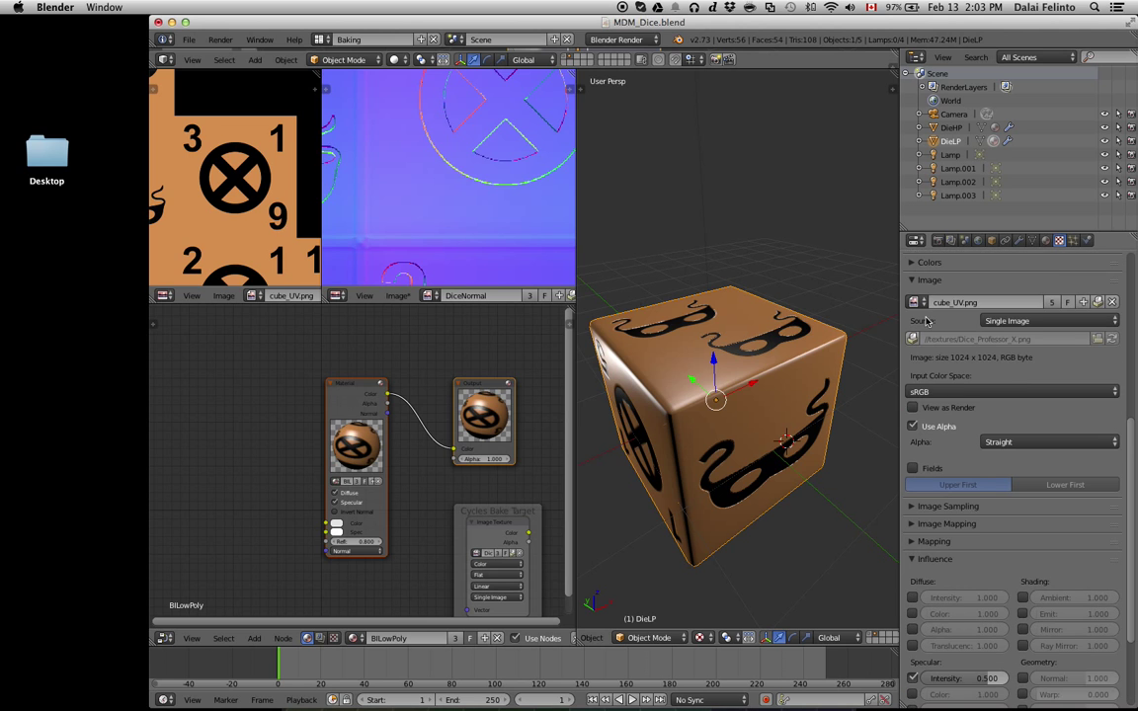
scroll(921, 352, up, 2)
click(913, 364)
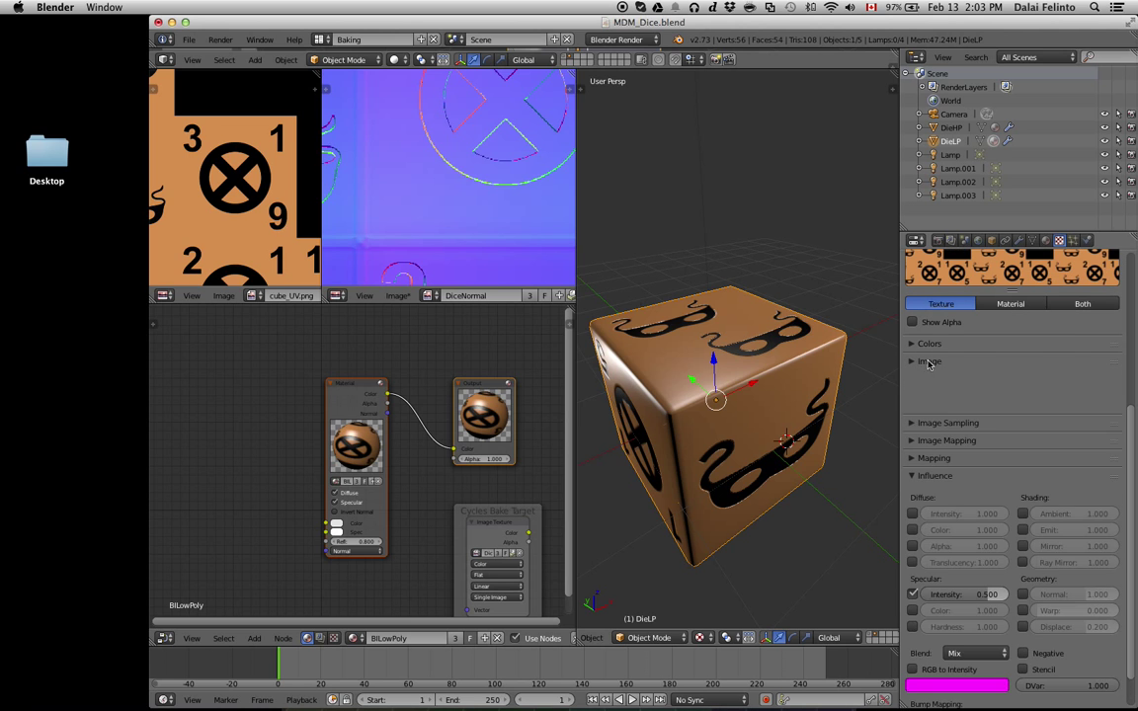
scroll(920, 336, up, 2)
scroll(929, 301, up, 2)
scroll(937, 267, up, 2)
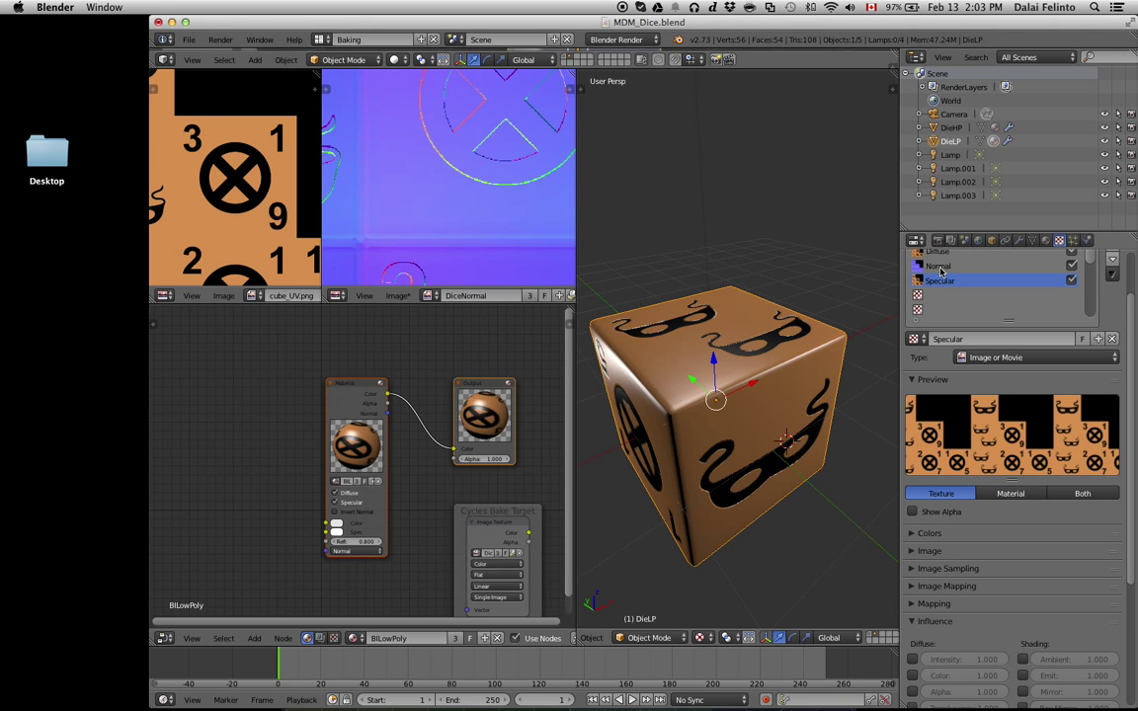
Check the Normal texture slot's Influence settings.
click(939, 267)
scroll(988, 632, down, 3)
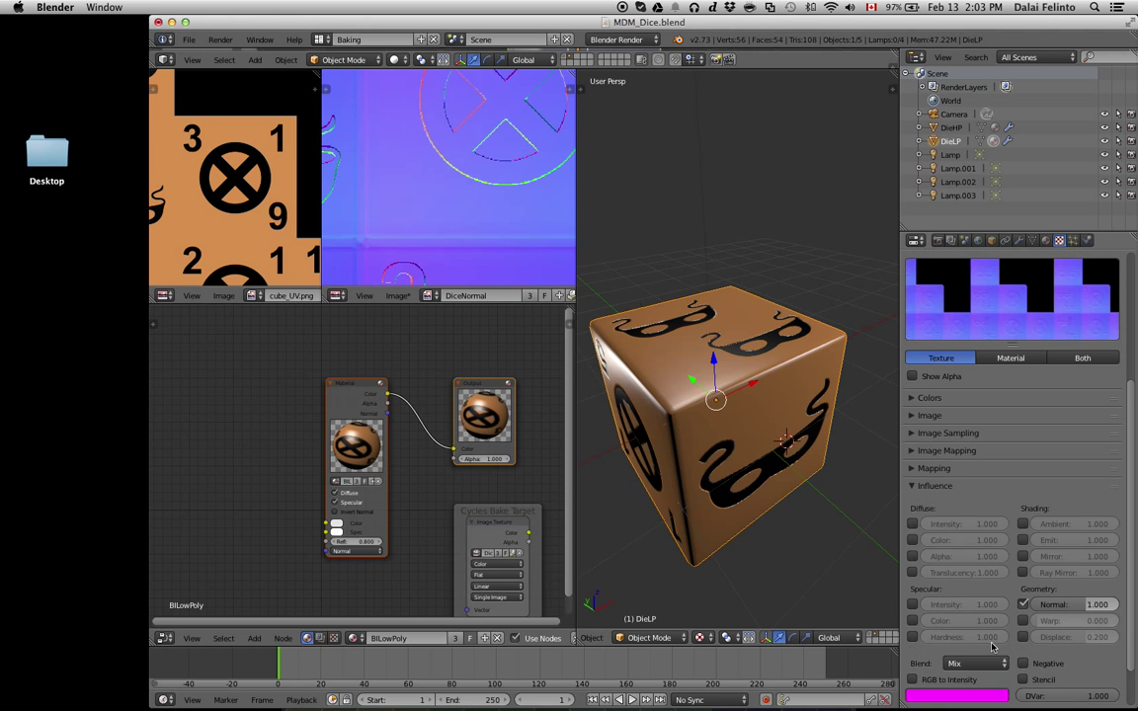
scroll(993, 648, down, 2)
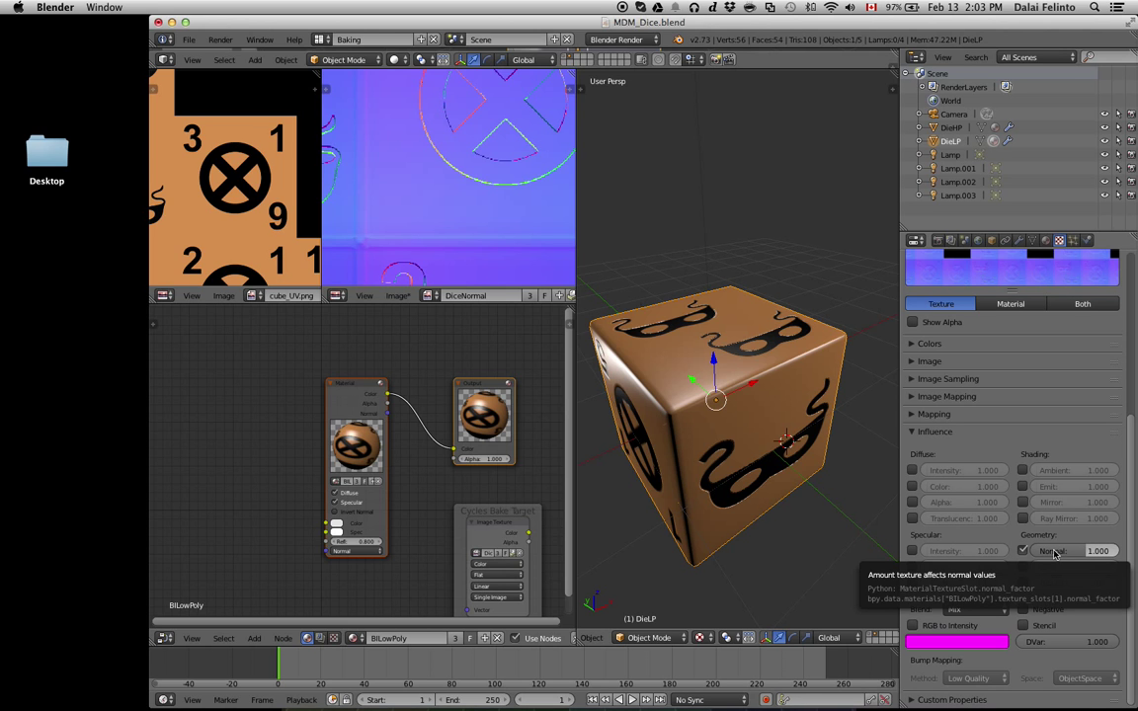
scroll(988, 444, up, 2)
scroll(988, 415, up, 2)
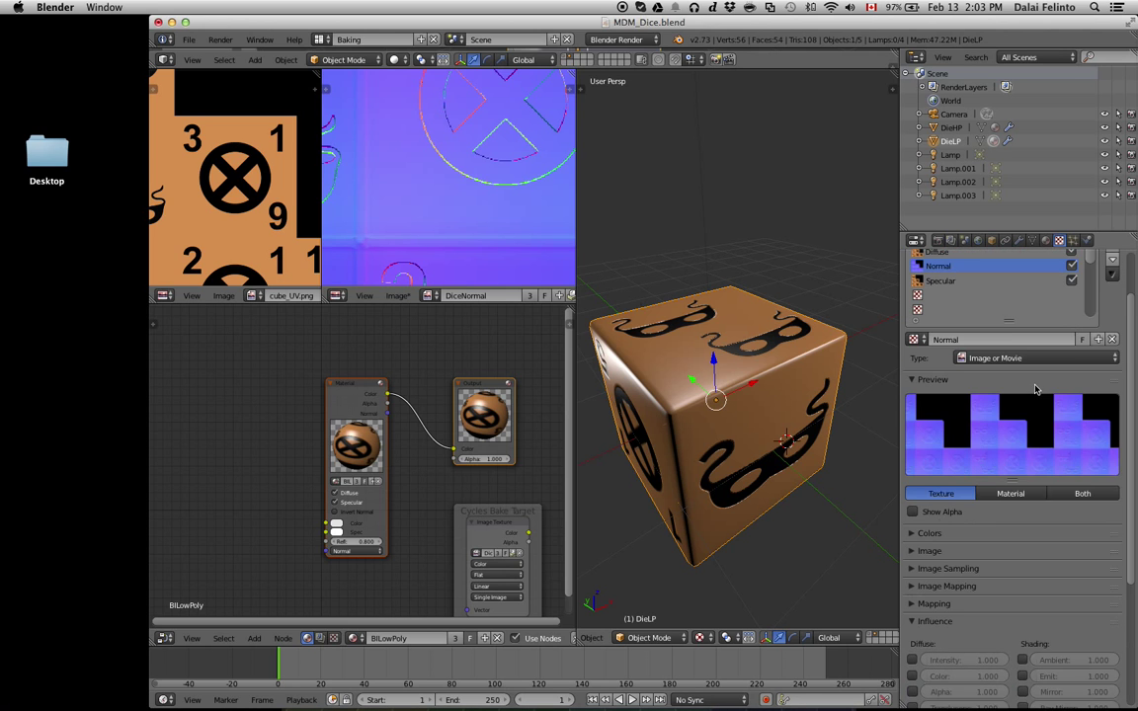
scroll(978, 375, up, 2)
Check the Diffuse slot, driving diffuse Color at 1.000 with Mix blending.
click(967, 317)
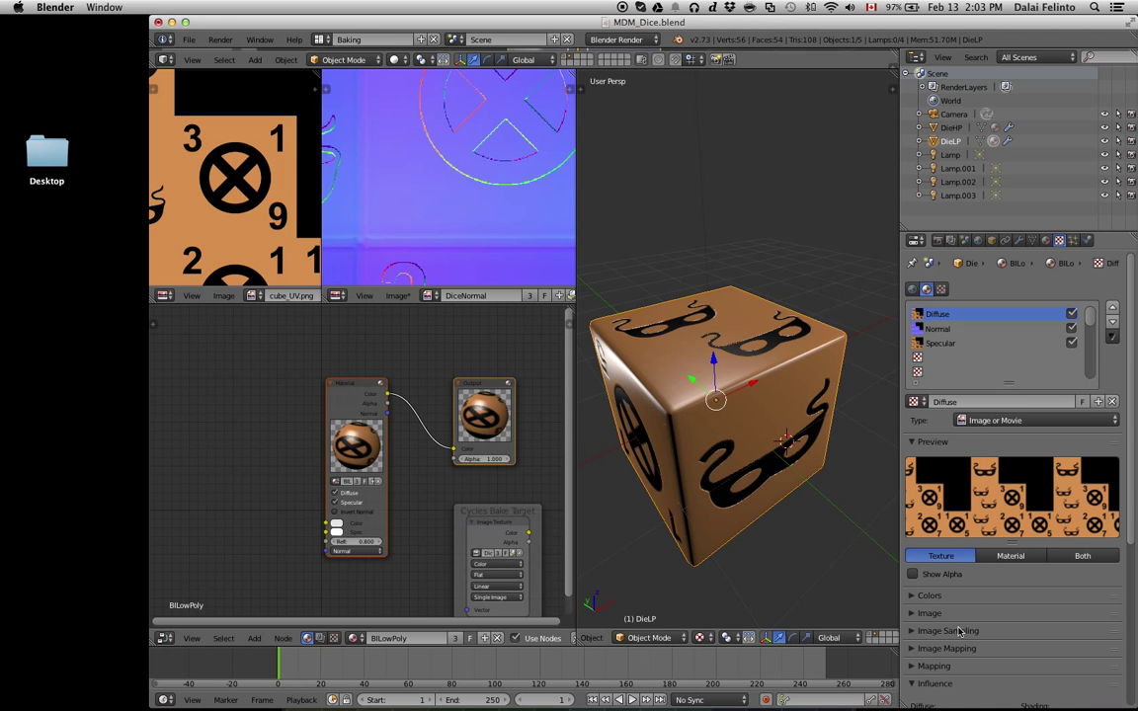
scroll(959, 593, down, 4)
scroll(954, 613, down, 3)
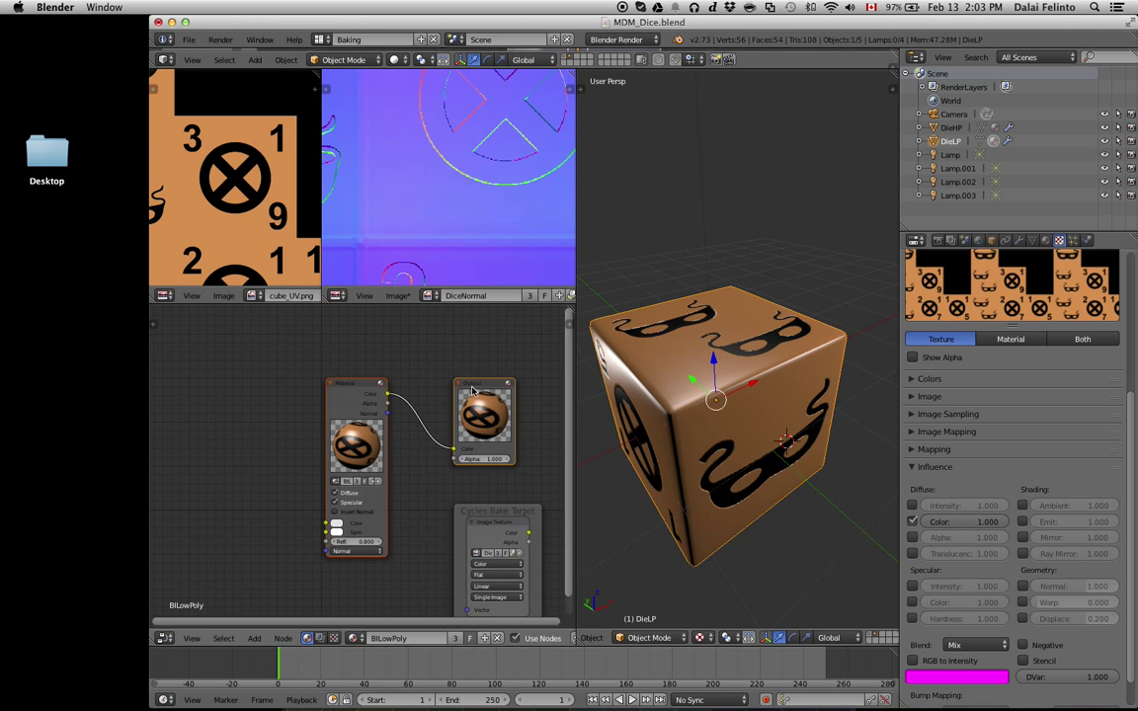
Run the die in the Blender Game engine with P, then return to Blender Render.
click(645, 41)
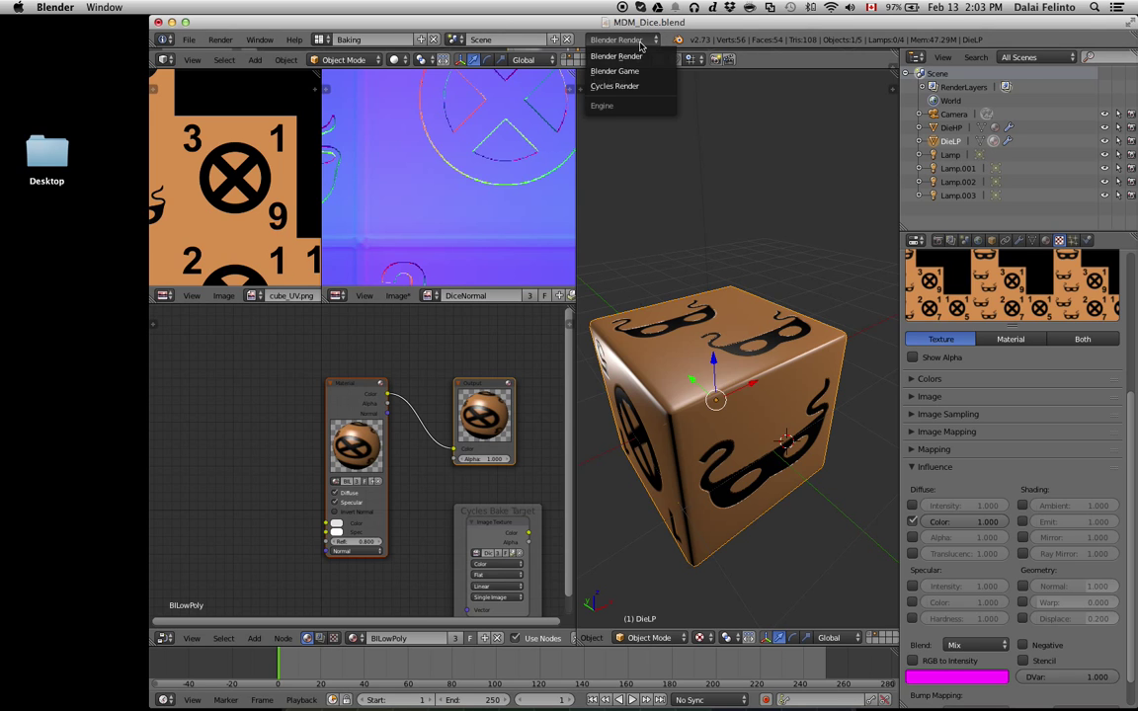
click(743, 158)
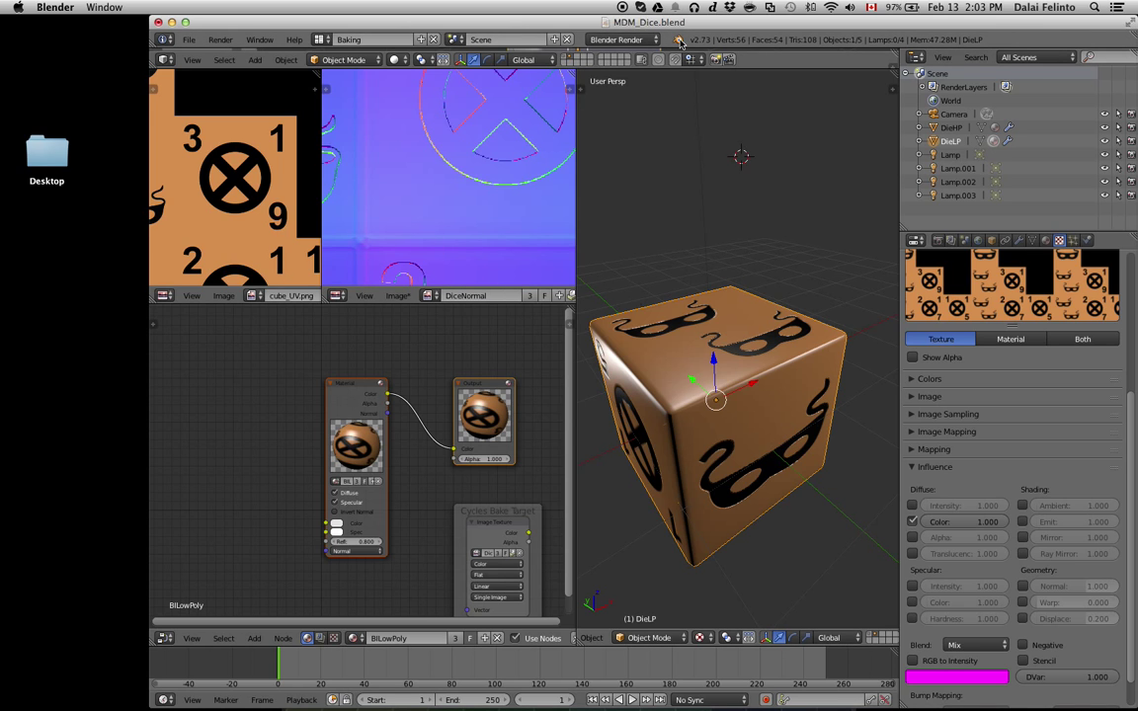
click(617, 40)
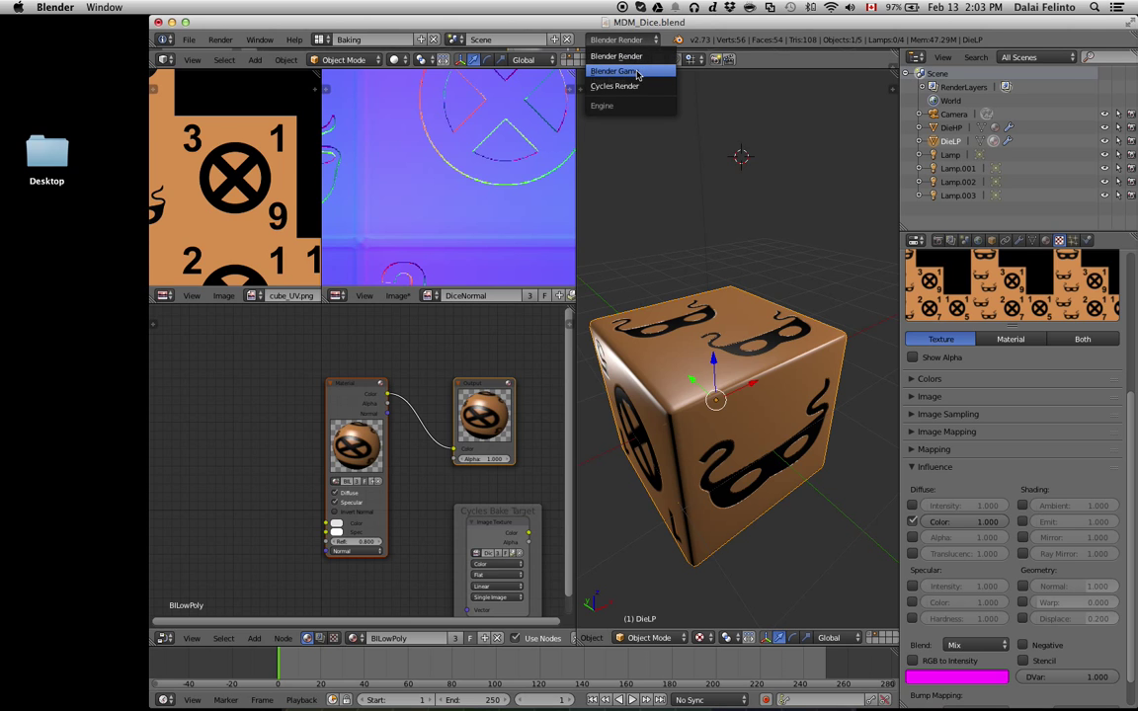
click(616, 71)
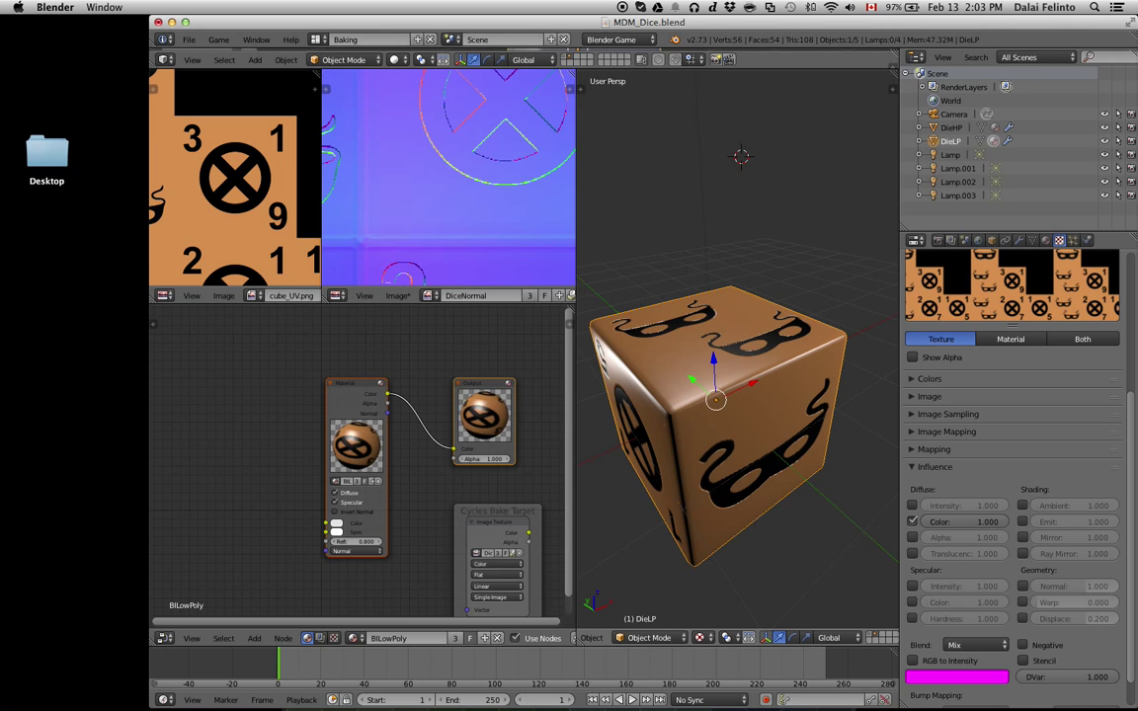
key(p)
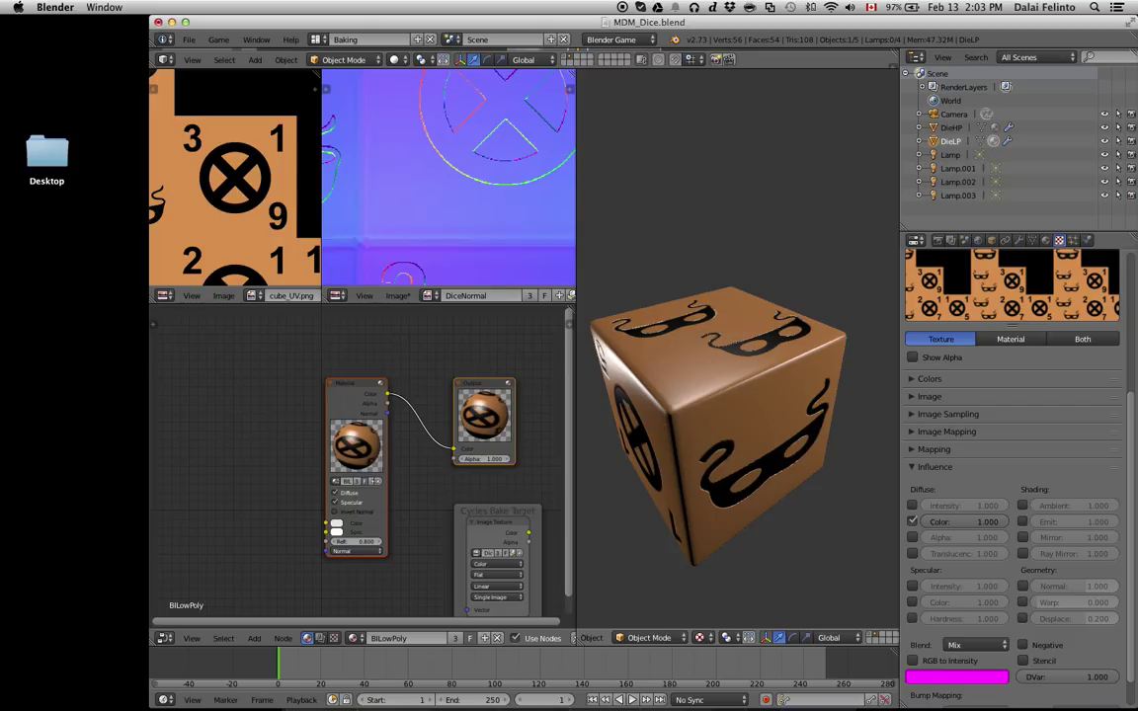
key(Escape)
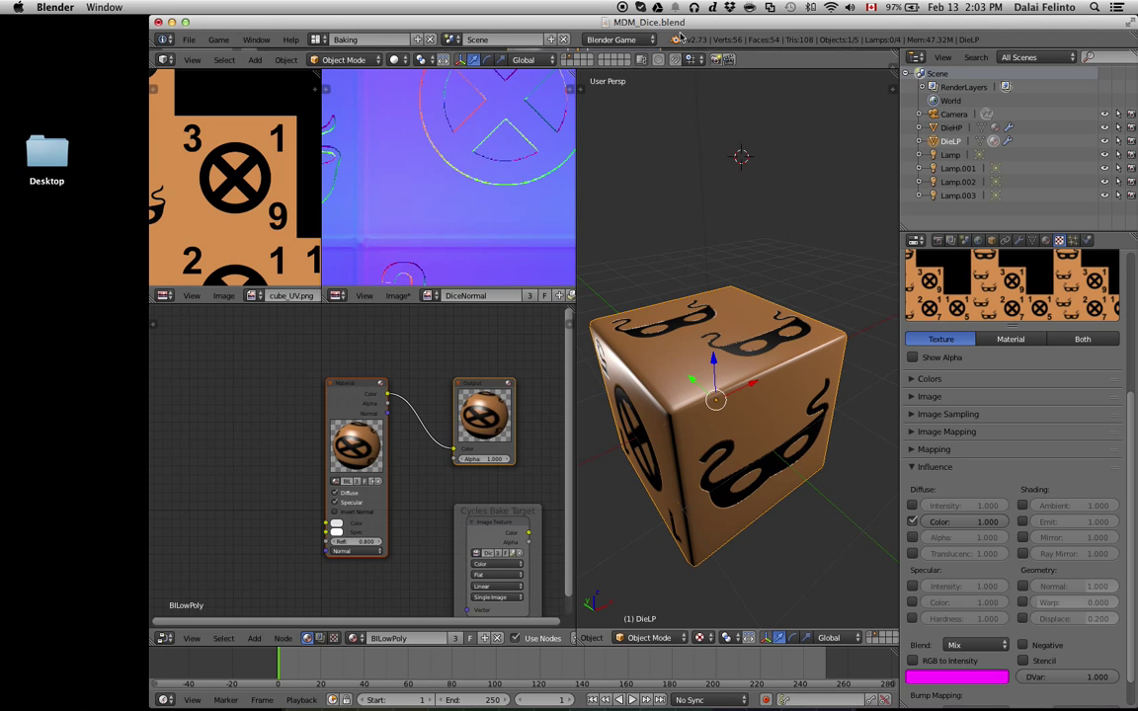
click(636, 39)
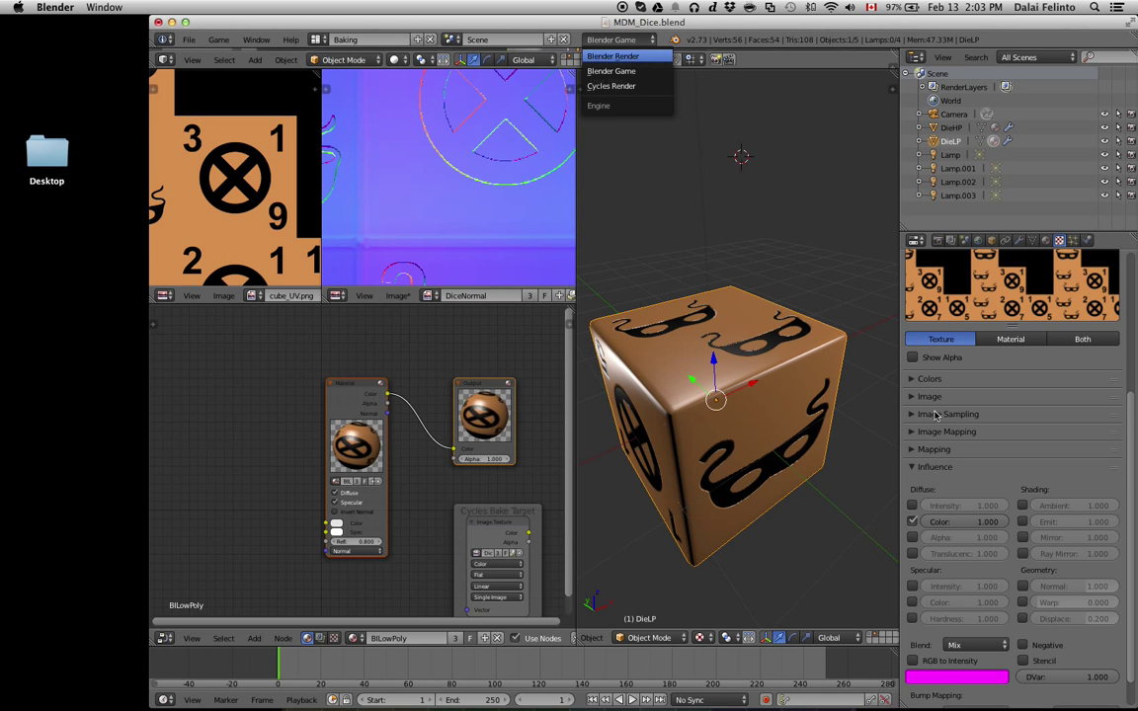
key(Return)
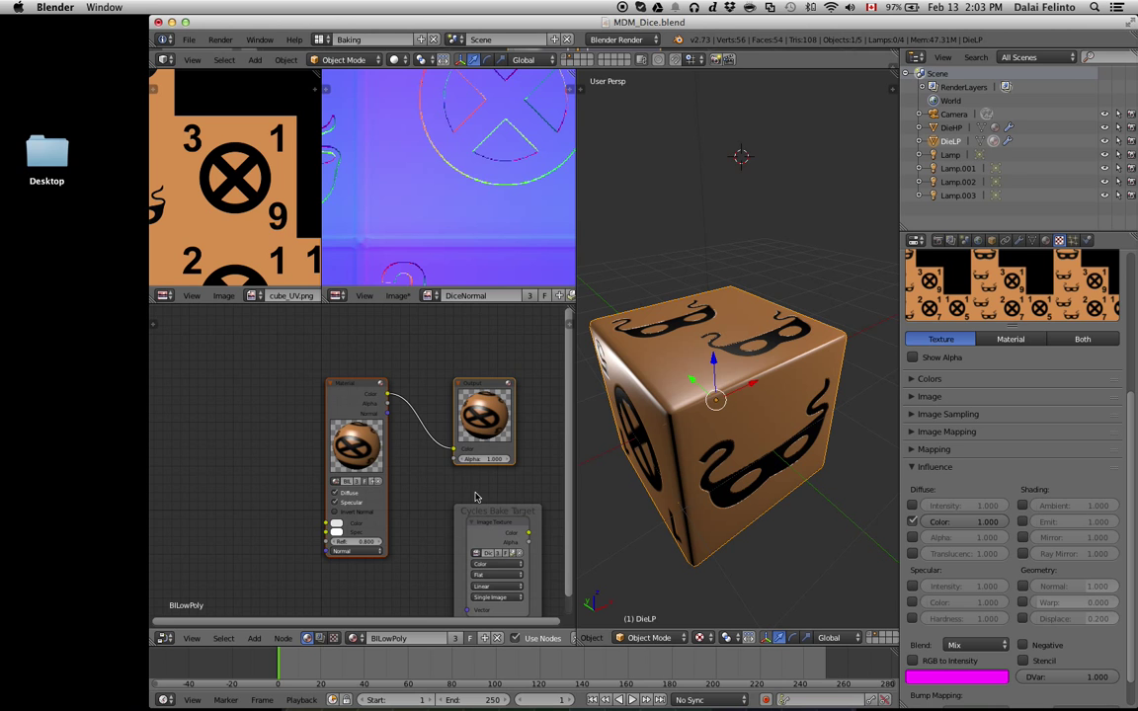
Make the Cycles Bake Target image node the active node in the maximized node editor.
key(ctrl+Up)
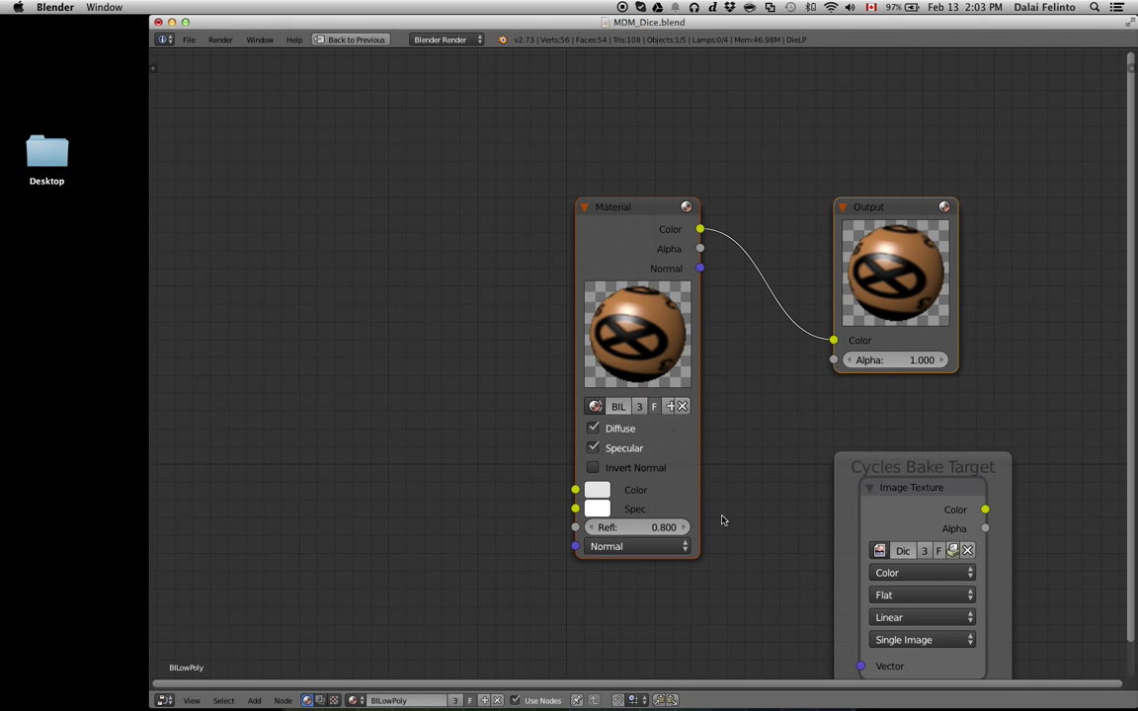
key(Home)
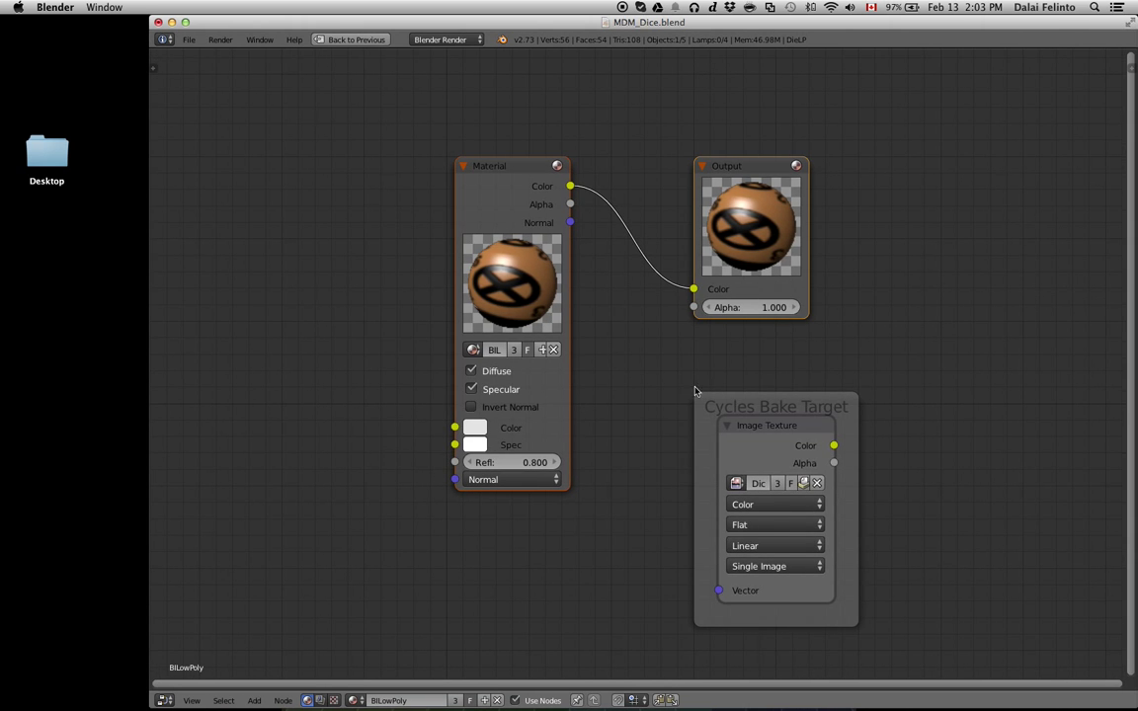
scroll(731, 395, up, 2)
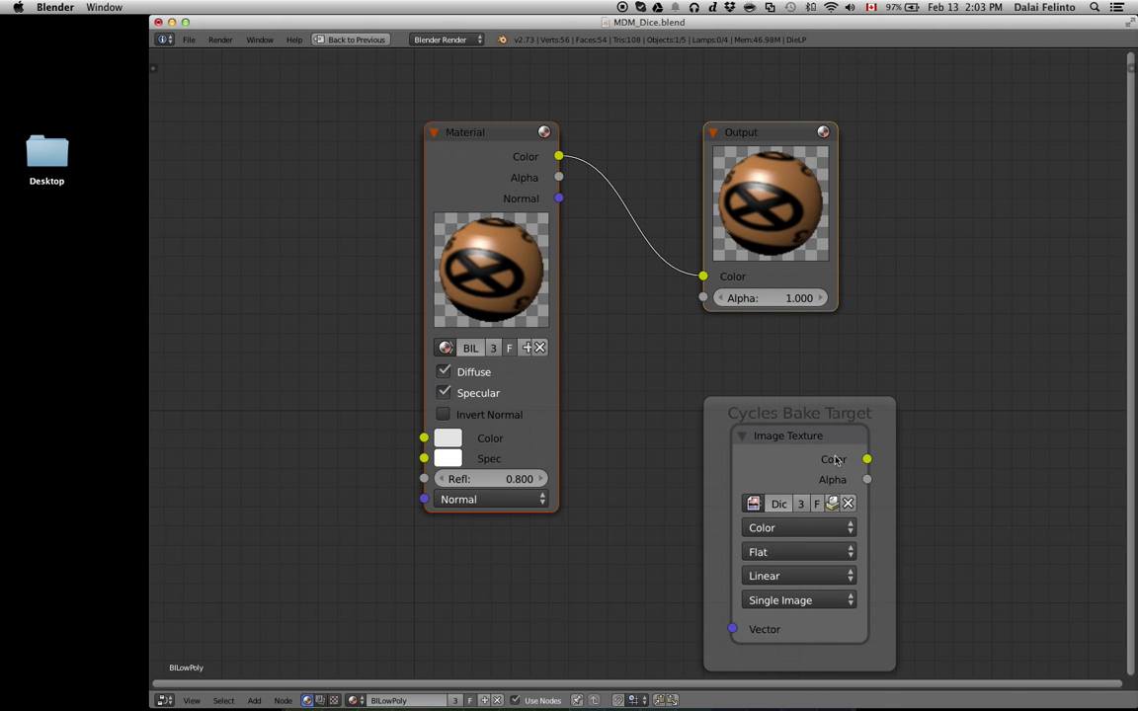
click(813, 442)
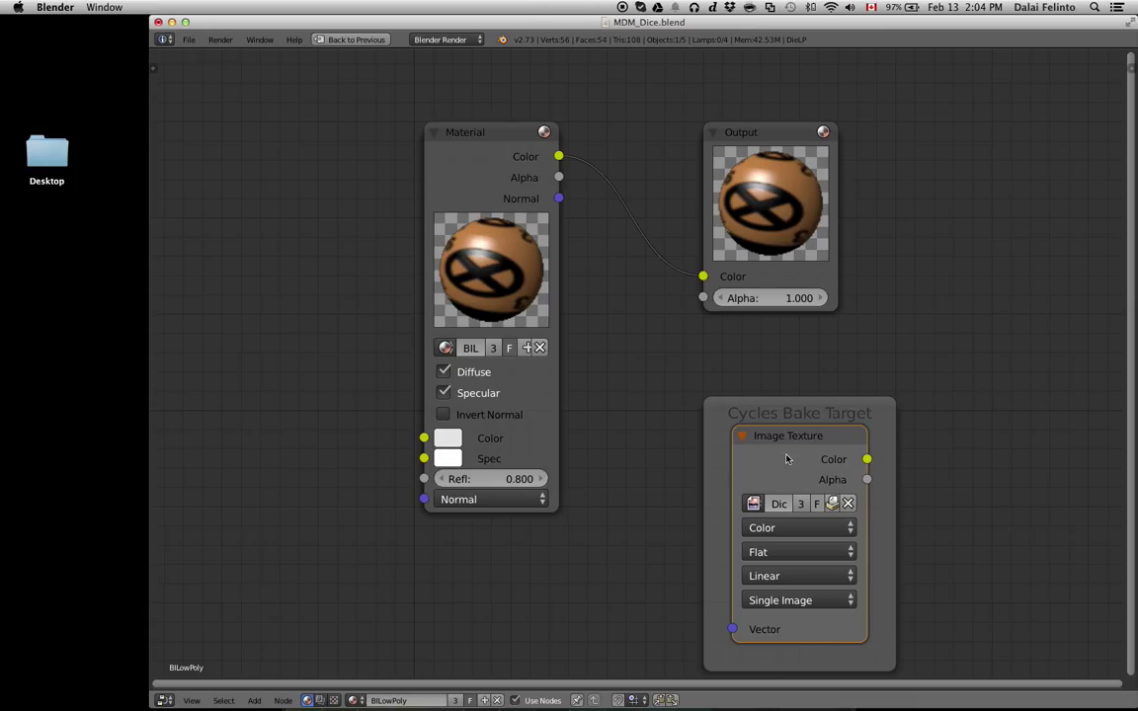
key(ctrl+Up)
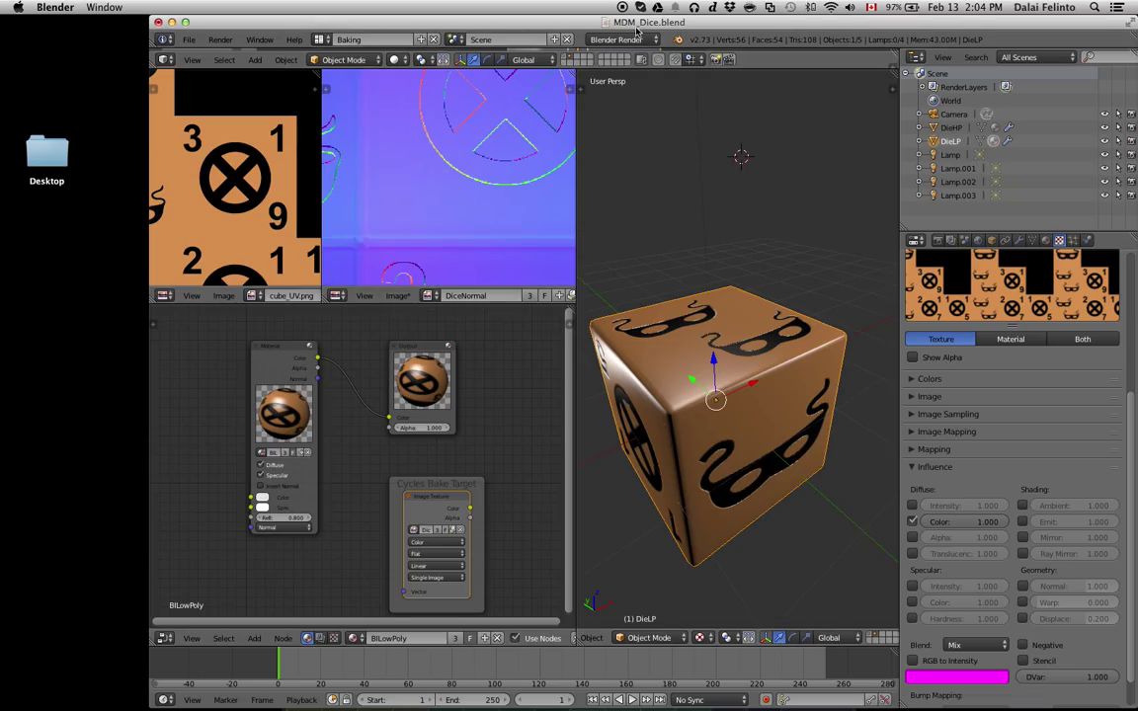
Preview the die's blue normal map under Cycles, then switch back to Blender Render.
click(616, 39)
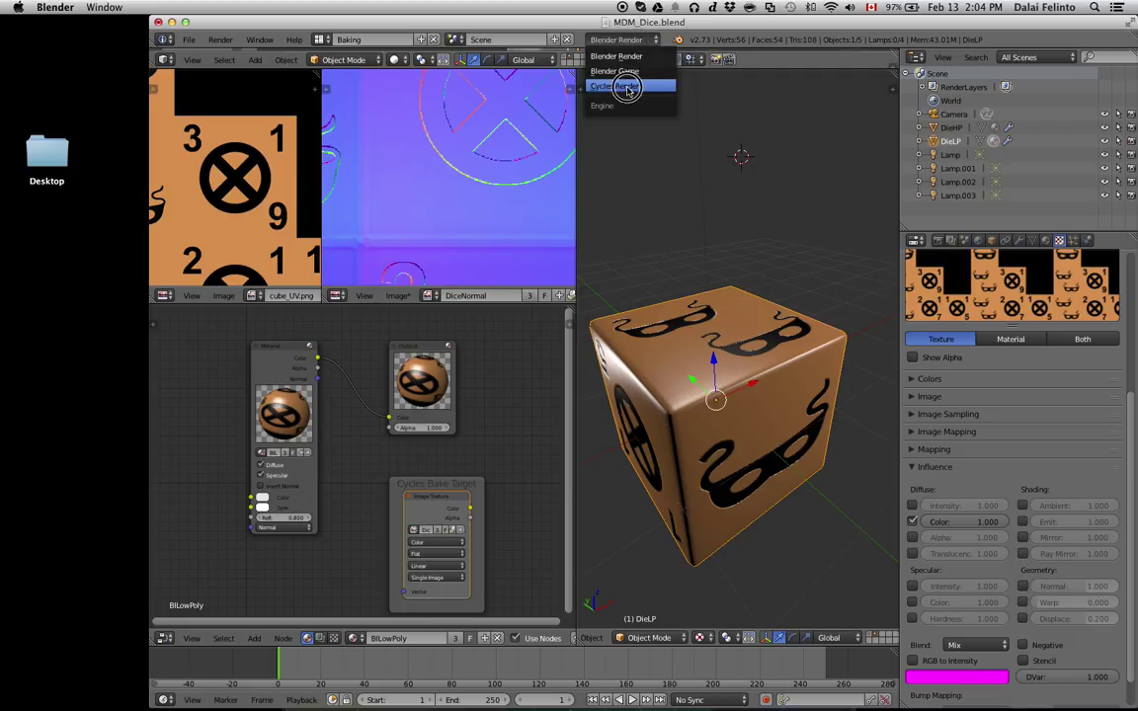
click(621, 87)
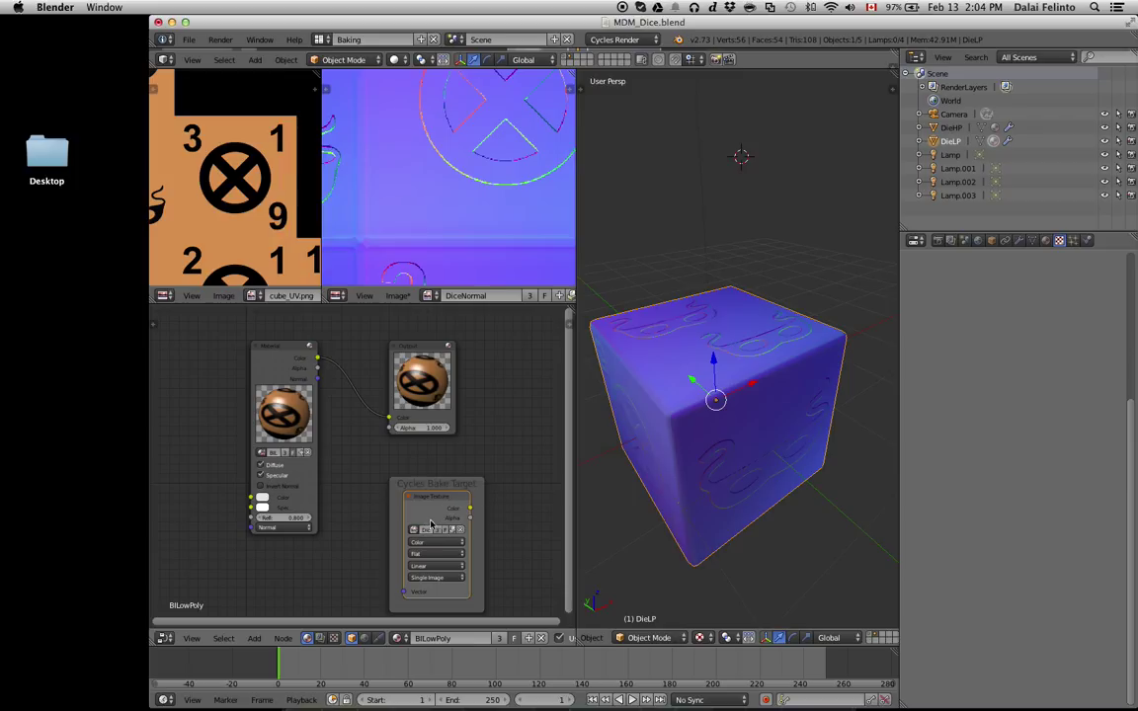
click(614, 40)
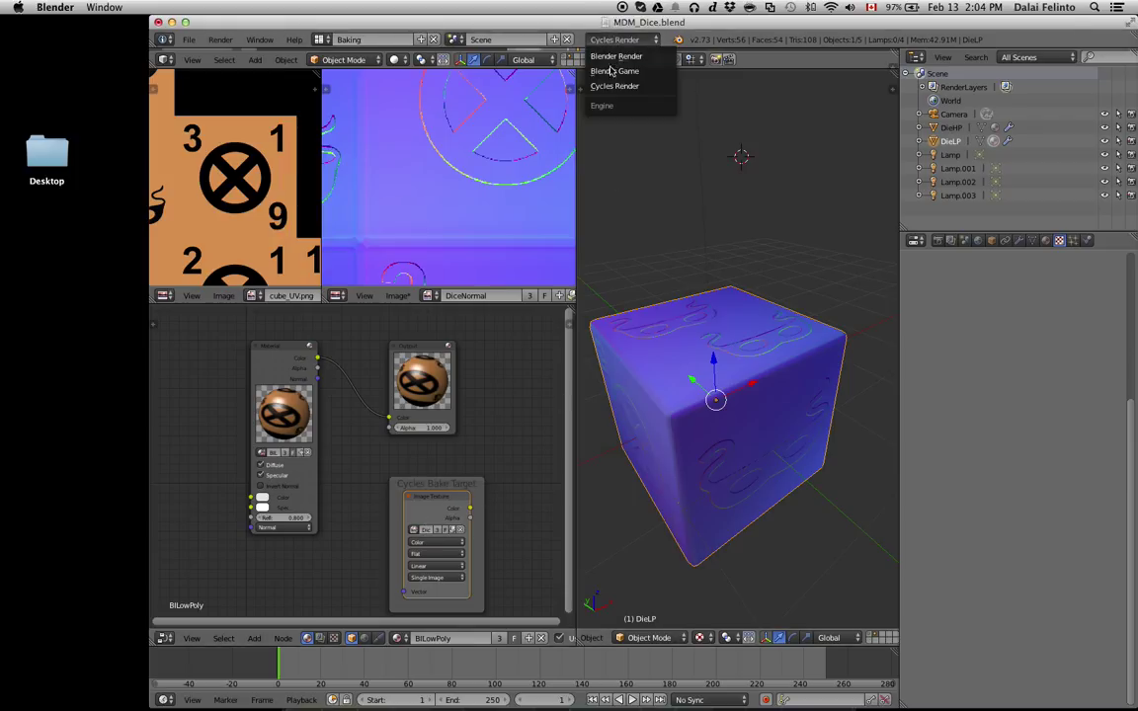
key(Return)
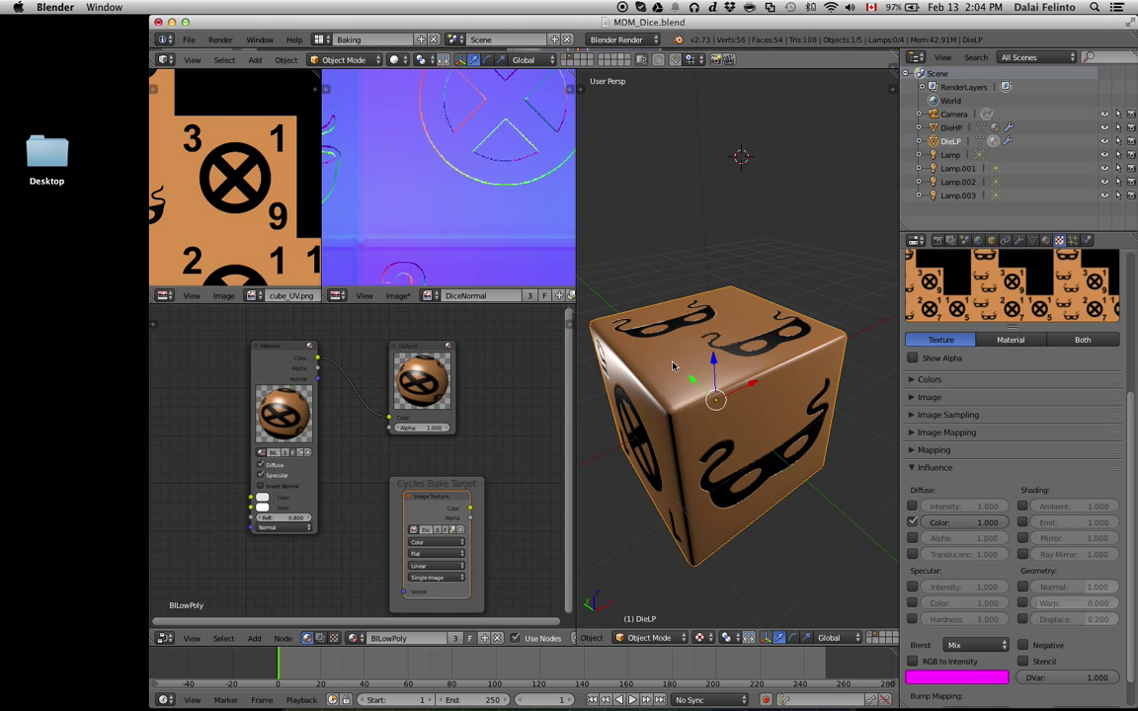
Turn off node shading and replace the die's material with a new single-user material.
click(1045, 241)
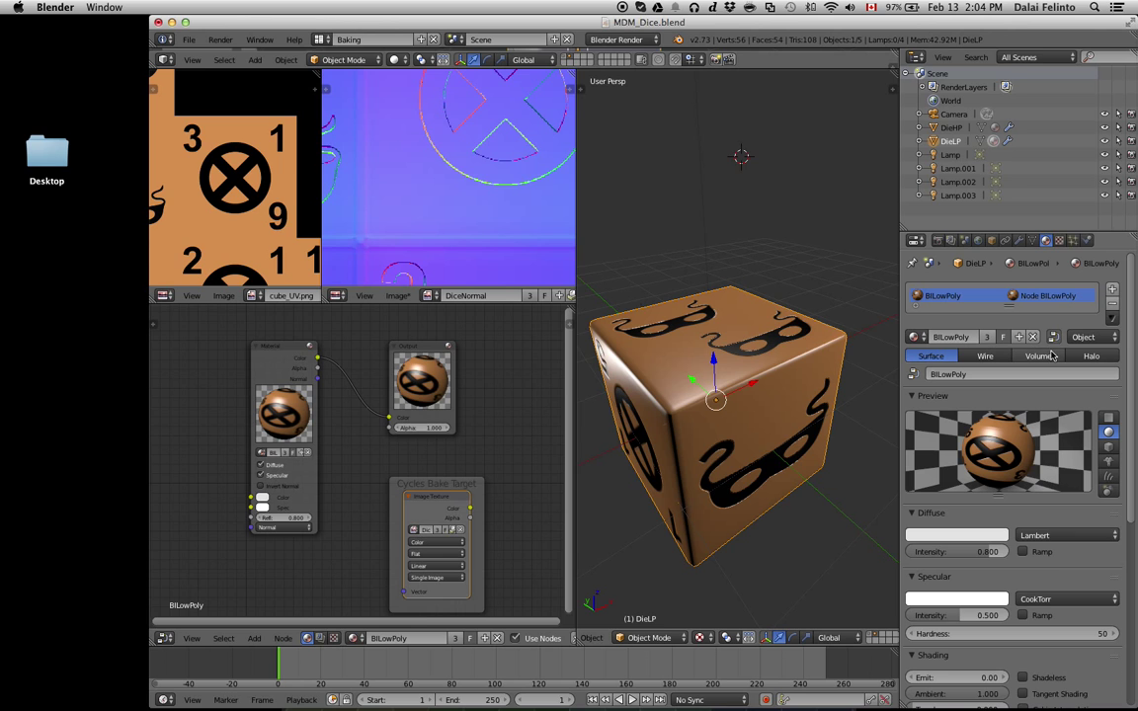
click(514, 637)
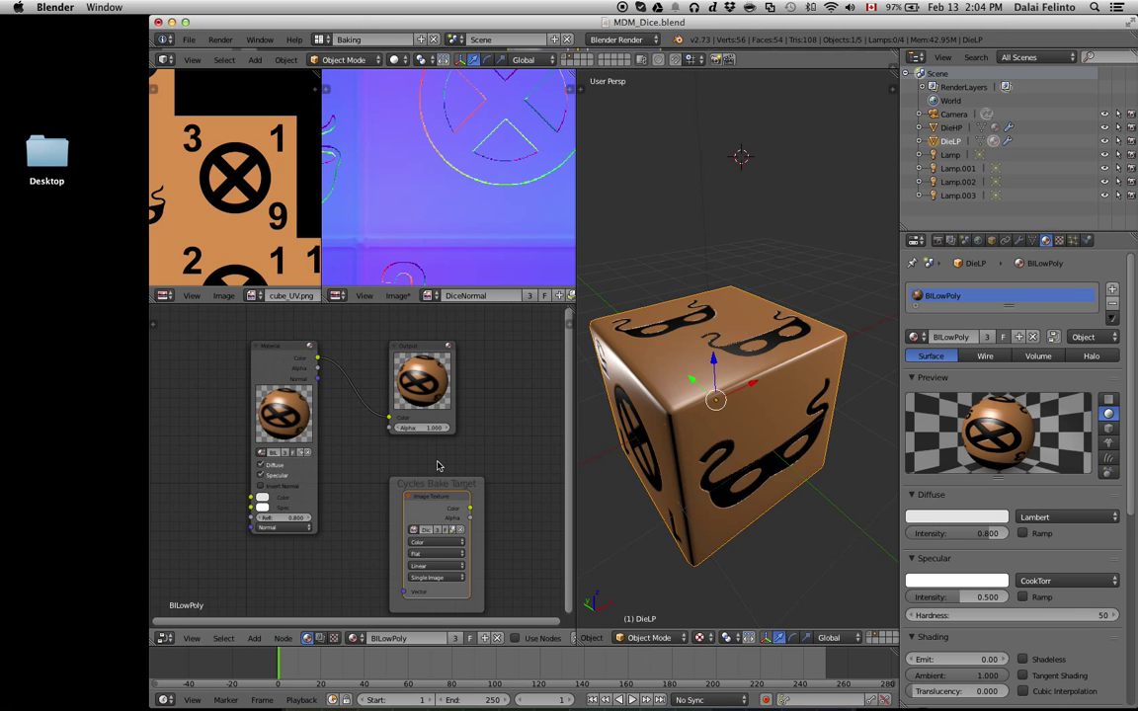
click(1021, 337)
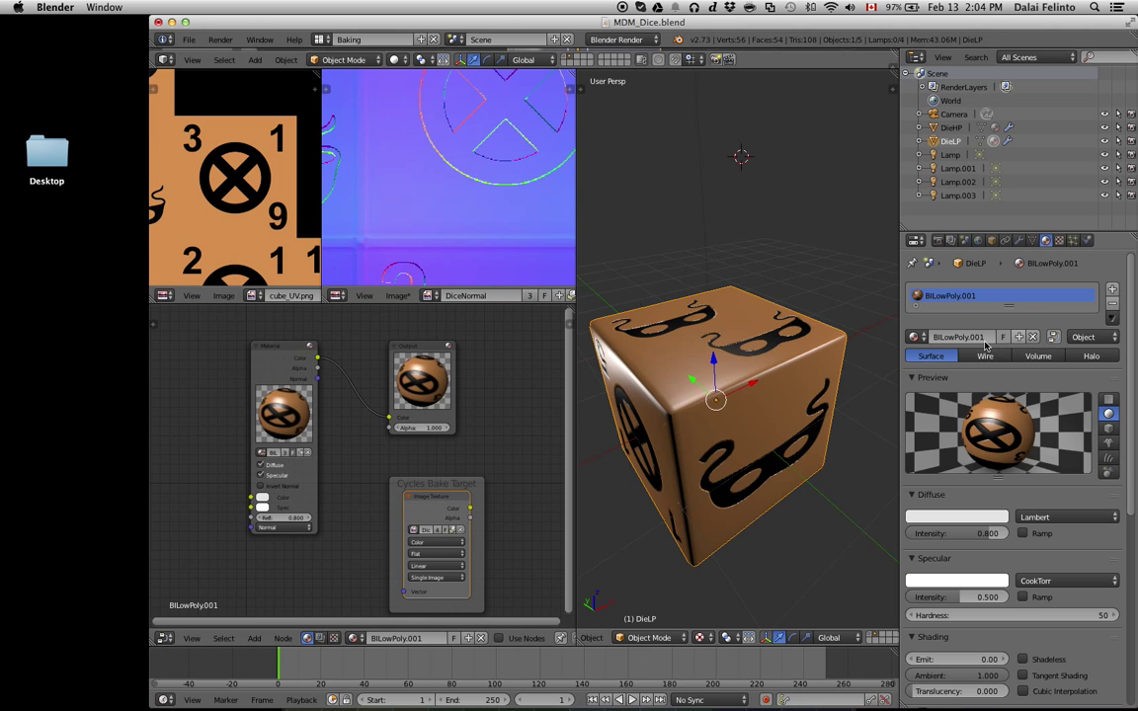
click(1033, 337)
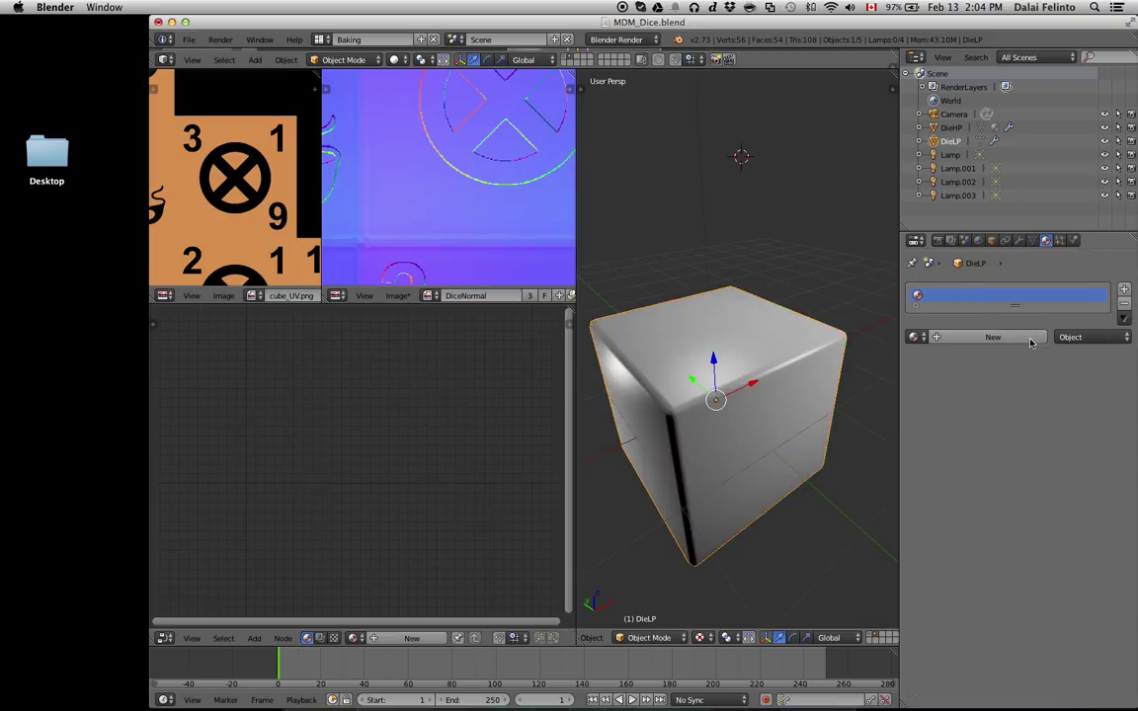
click(1000, 338)
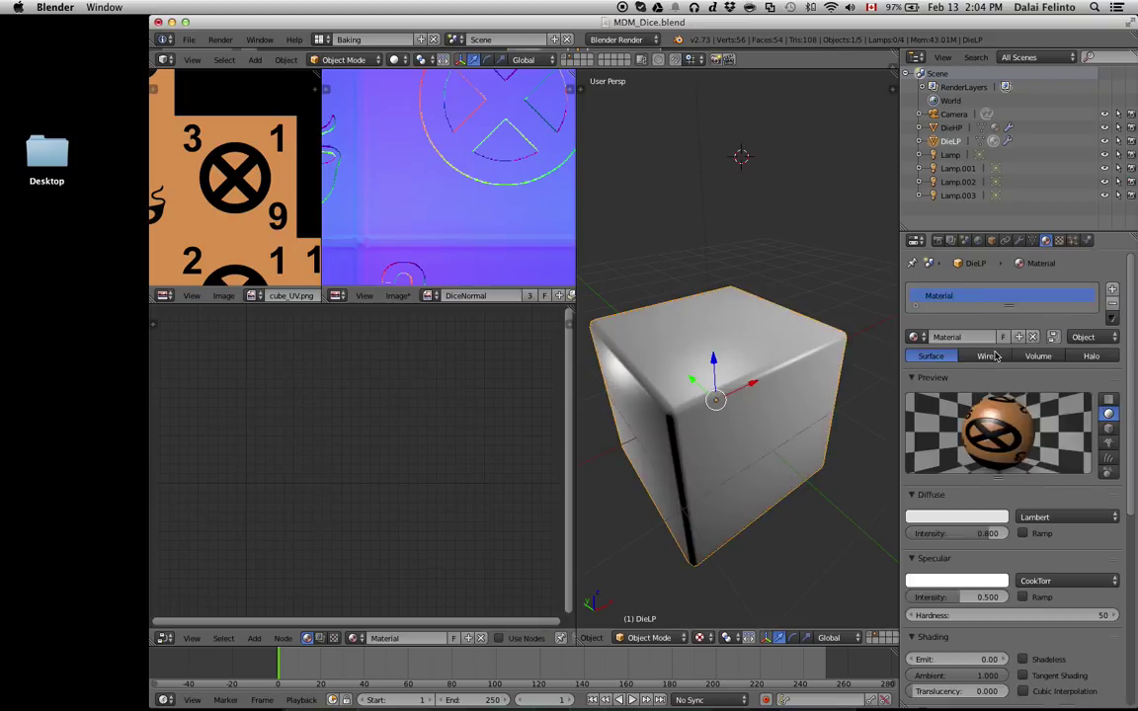
Add an Image texture in the first slot using cube_UV.png.
click(1059, 240)
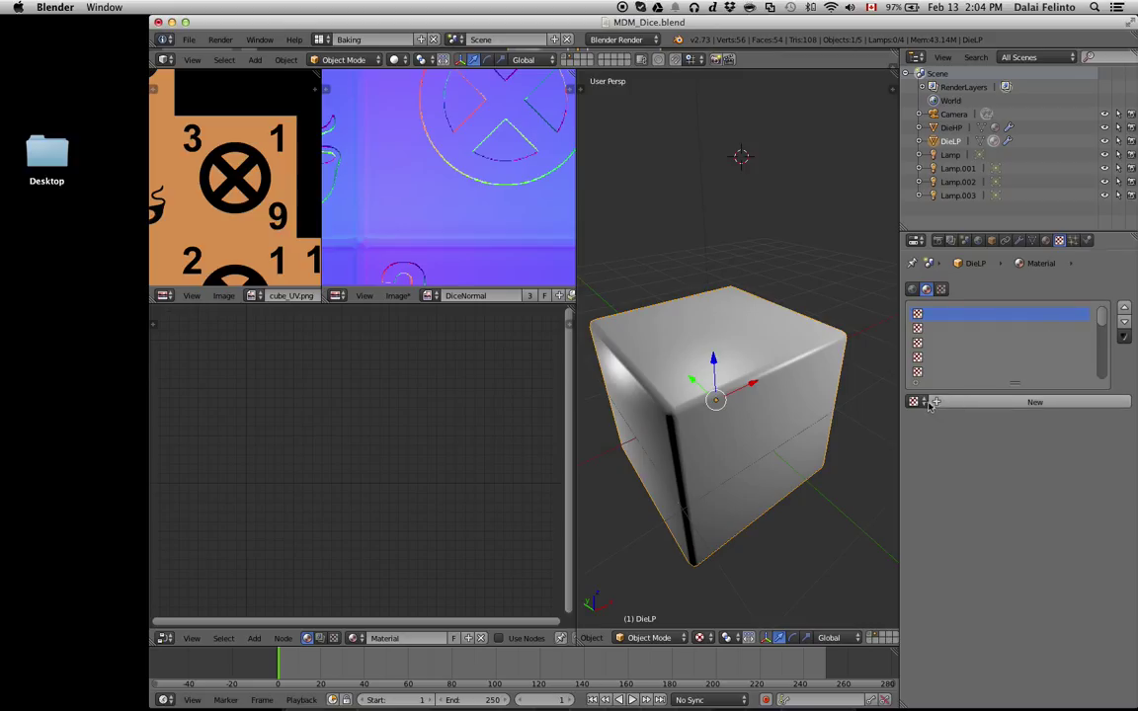
click(952, 403)
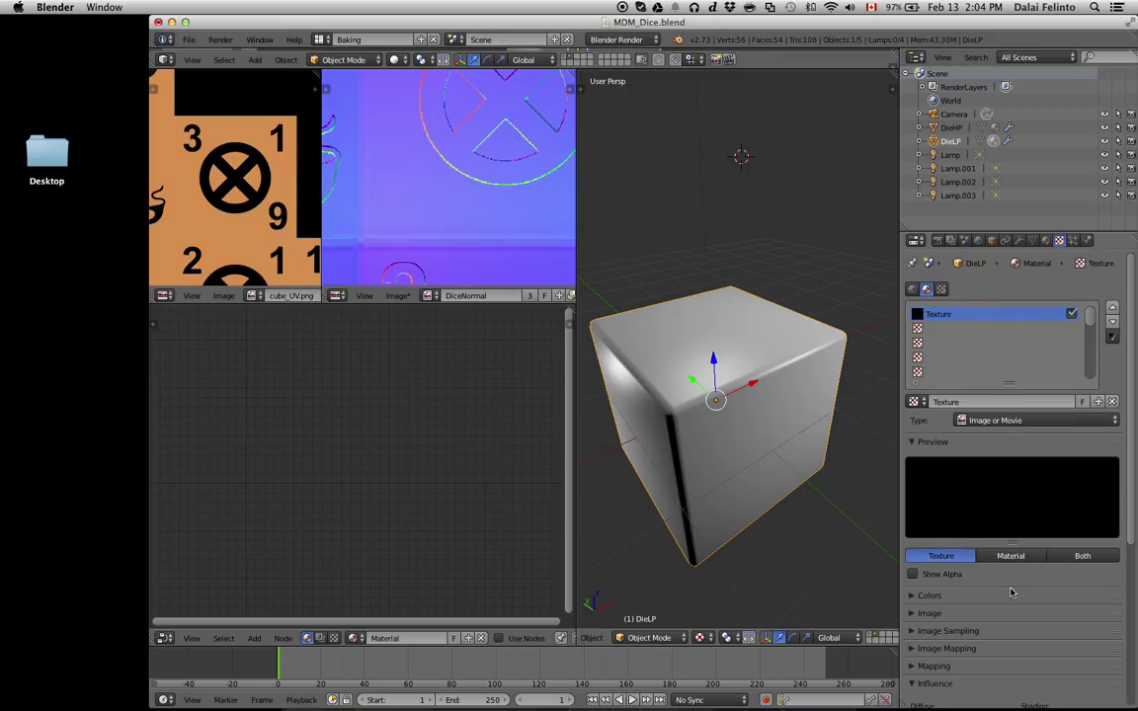
scroll(988, 499, down, 3)
scroll(986, 498, down, 1)
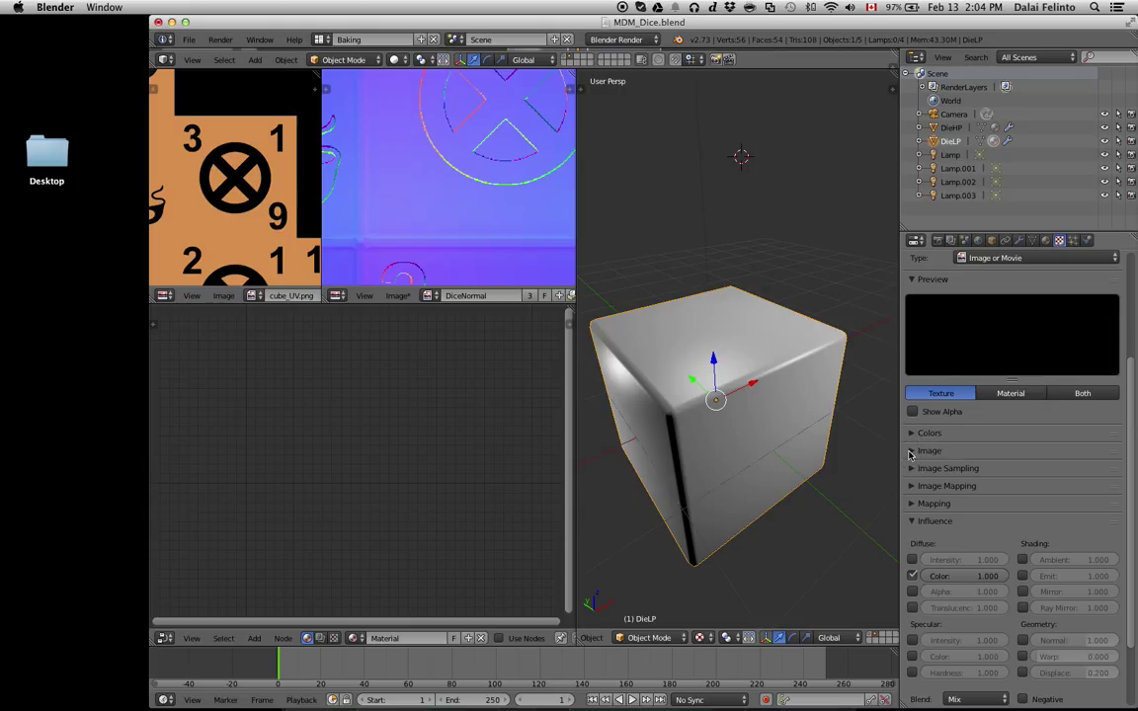
click(1012, 446)
click(914, 473)
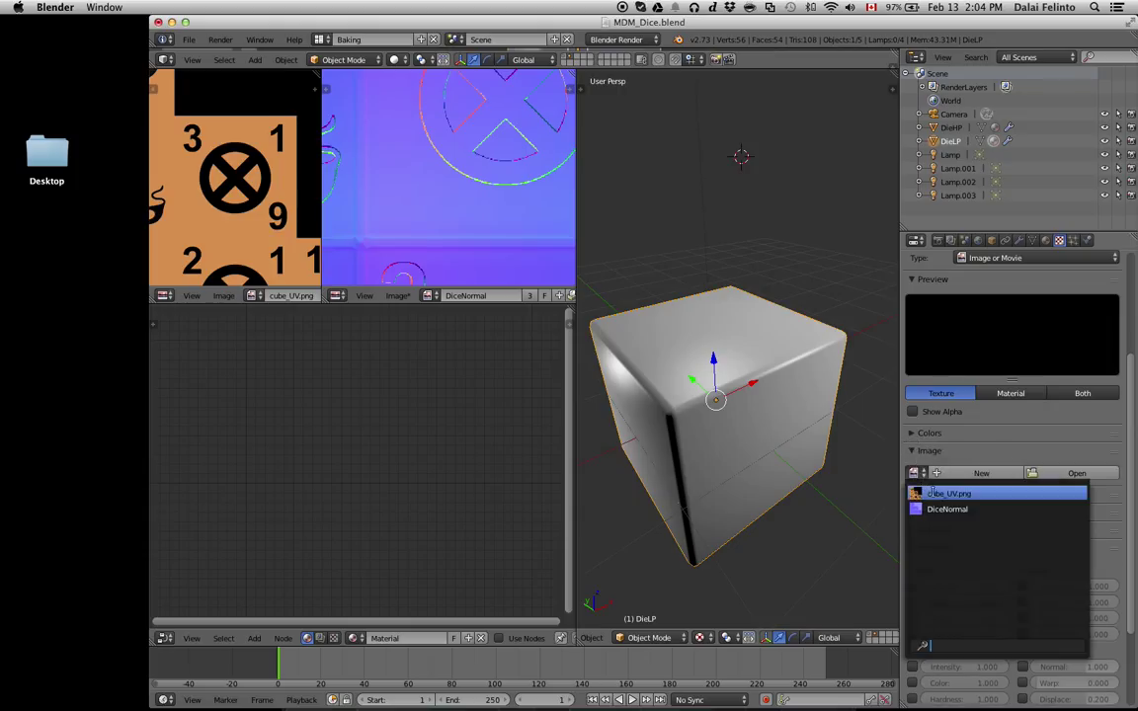
click(929, 489)
scroll(968, 504, down, 4)
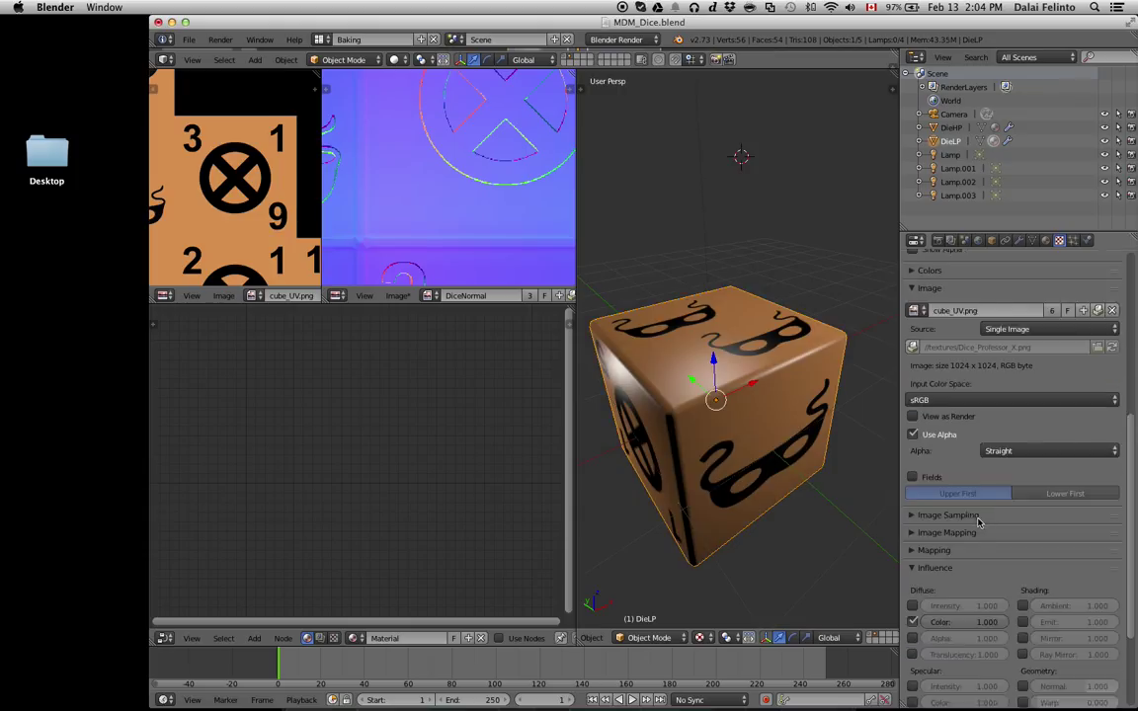
scroll(978, 524, down, 1)
scroll(973, 514, up, 3)
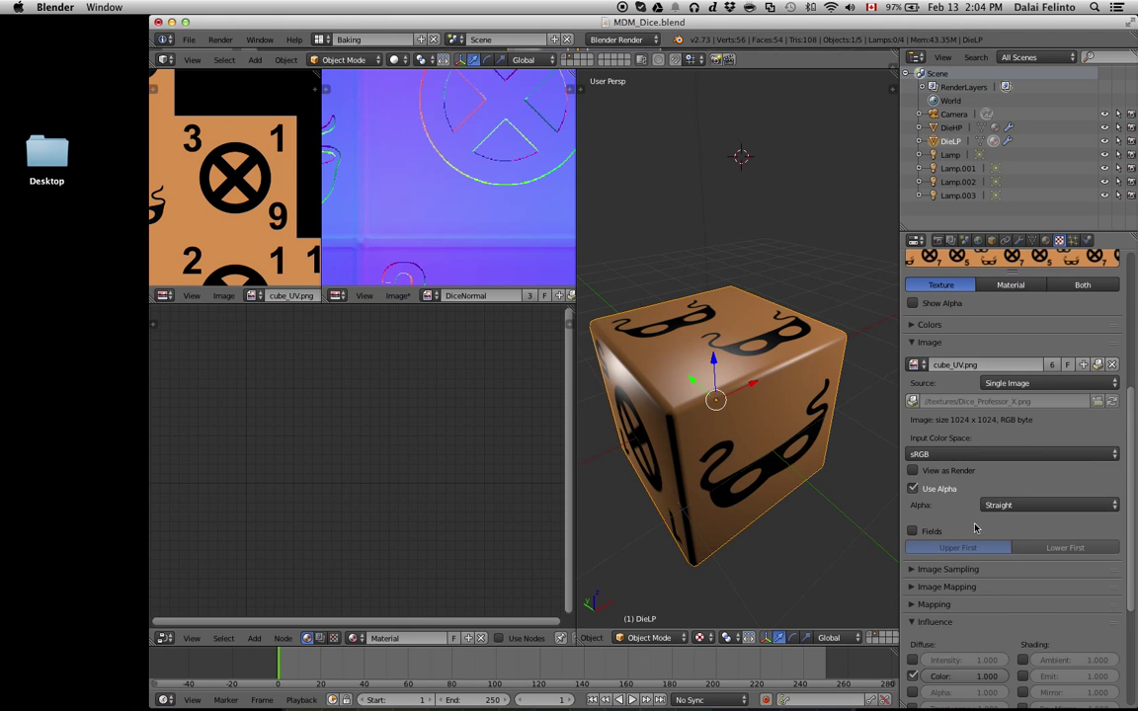
scroll(973, 454, up, 3)
scroll(974, 395, up, 3)
scroll(972, 346, up, 3)
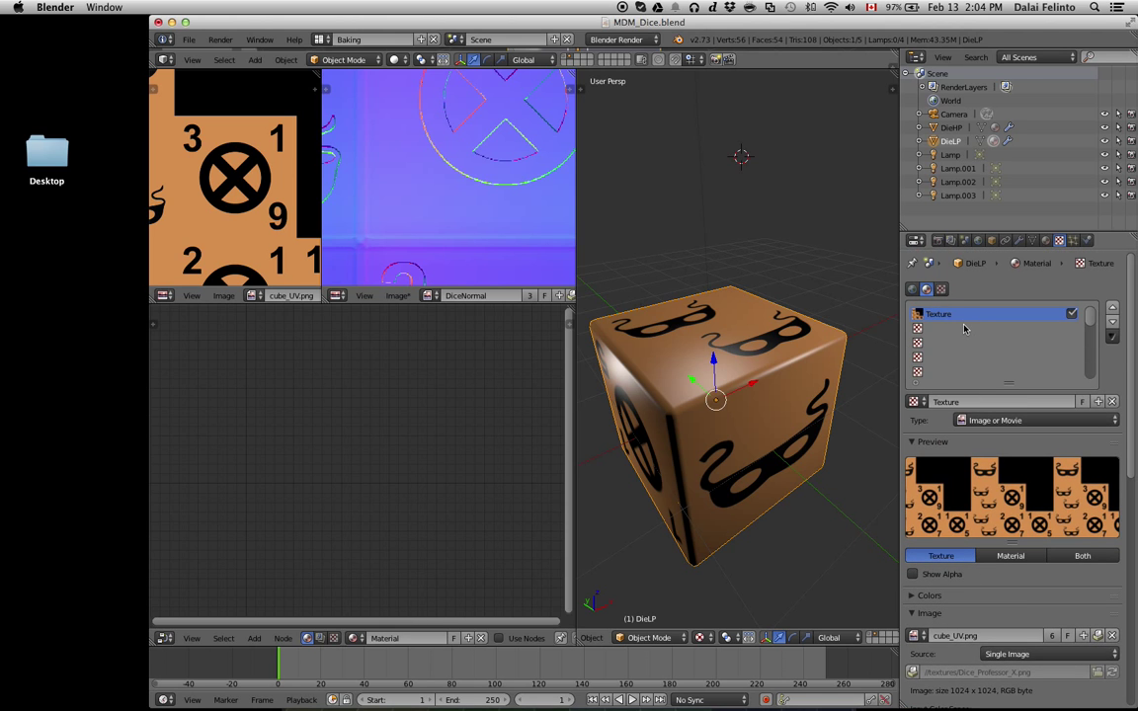
Add a second texture named 'Normal' using the DiceNormal image.
click(972, 329)
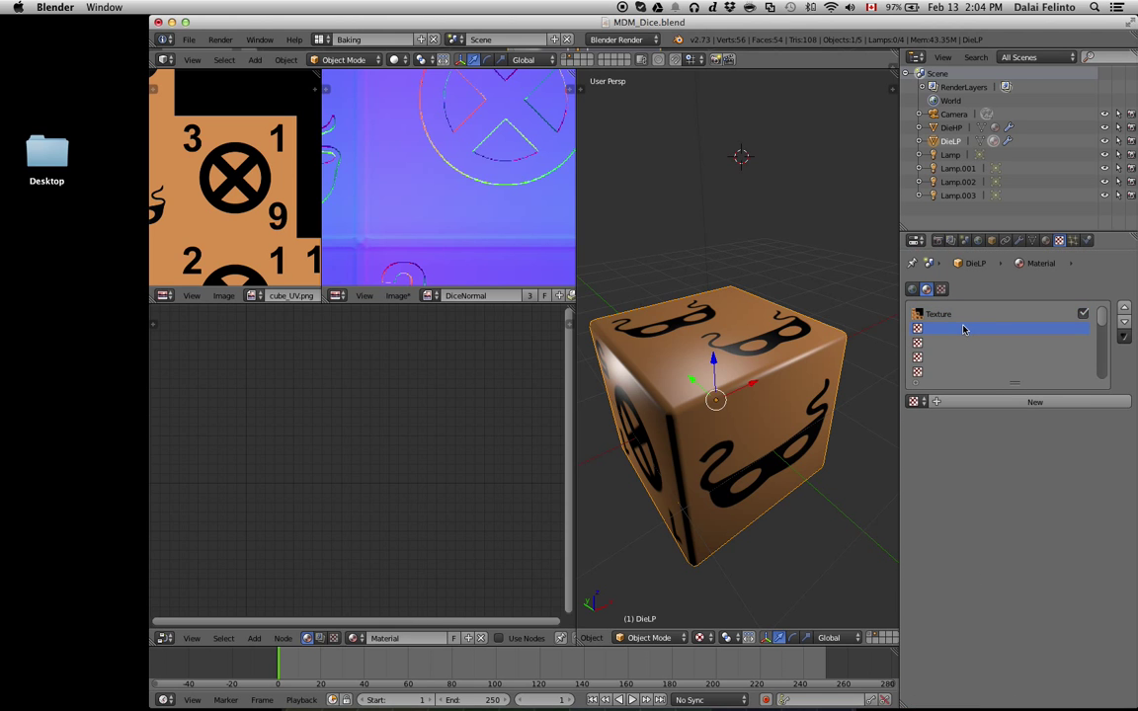
click(1047, 402)
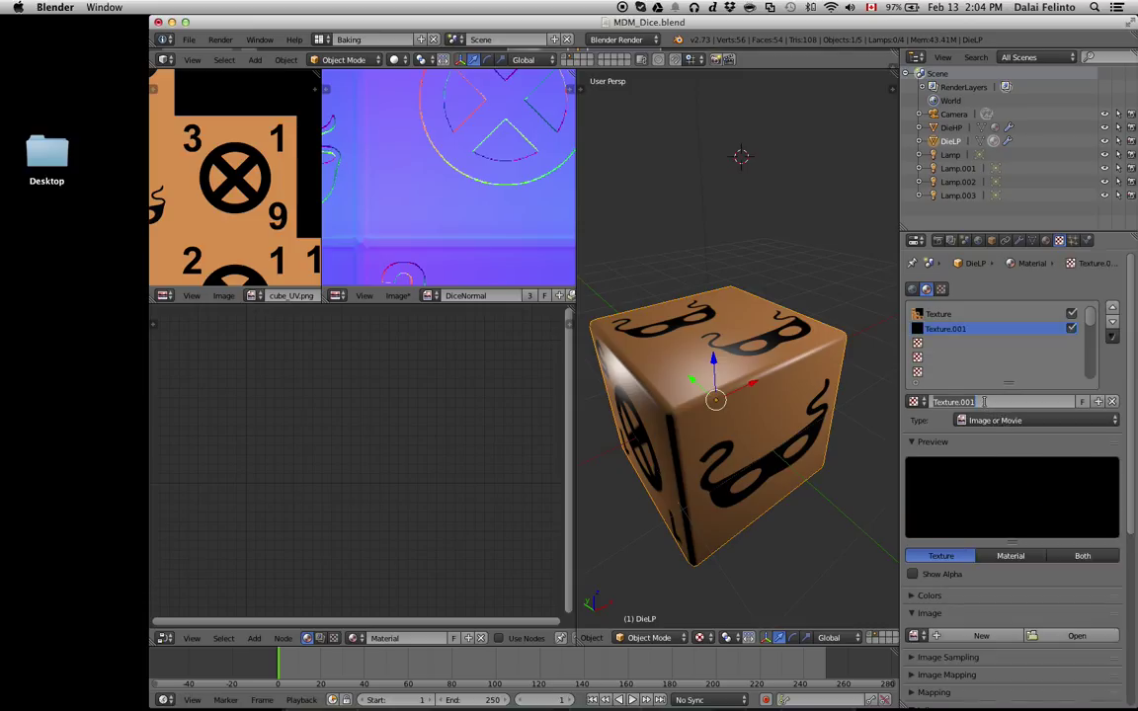
text(No)
text(rmal)
key(Return)
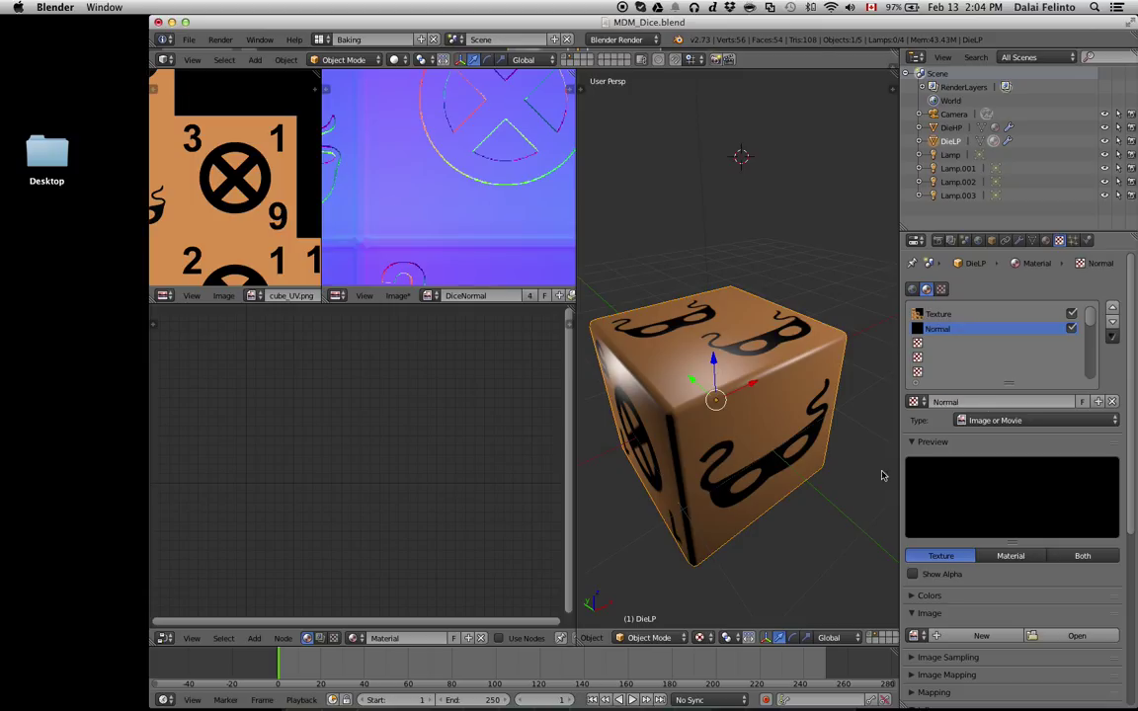
click(917, 635)
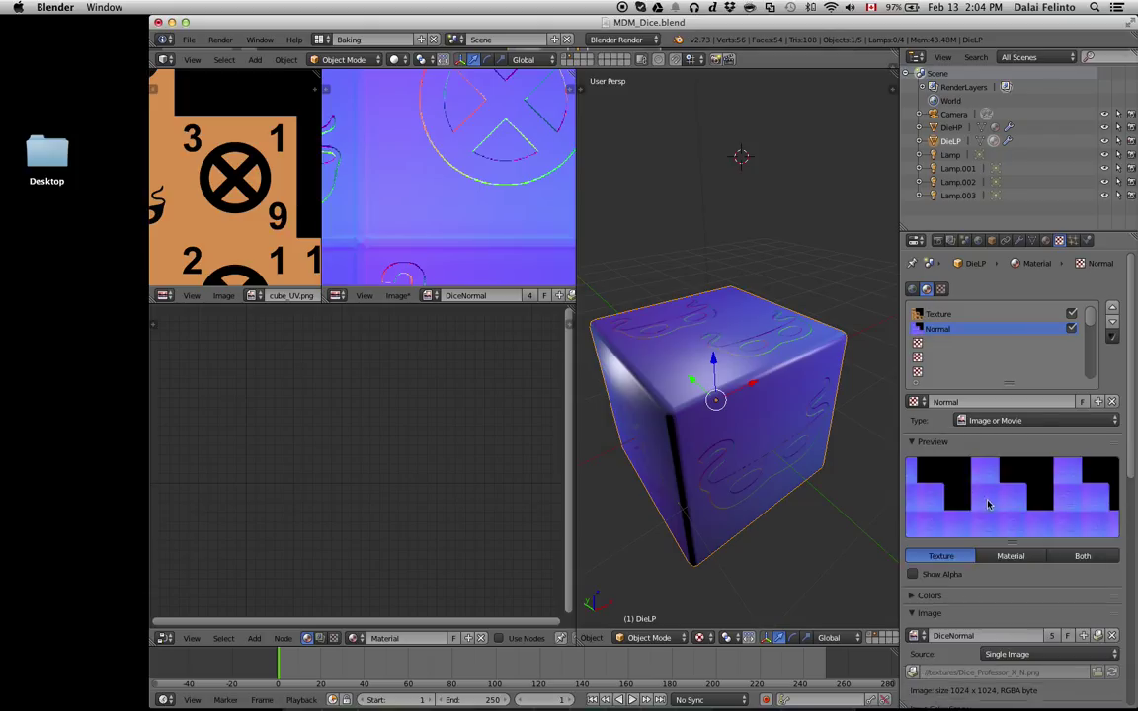
Set the DiceNormal image sampling to treat it as a normal map.
scroll(941, 464, down, 2)
scroll(947, 485, down, 3)
scroll(951, 508, down, 2)
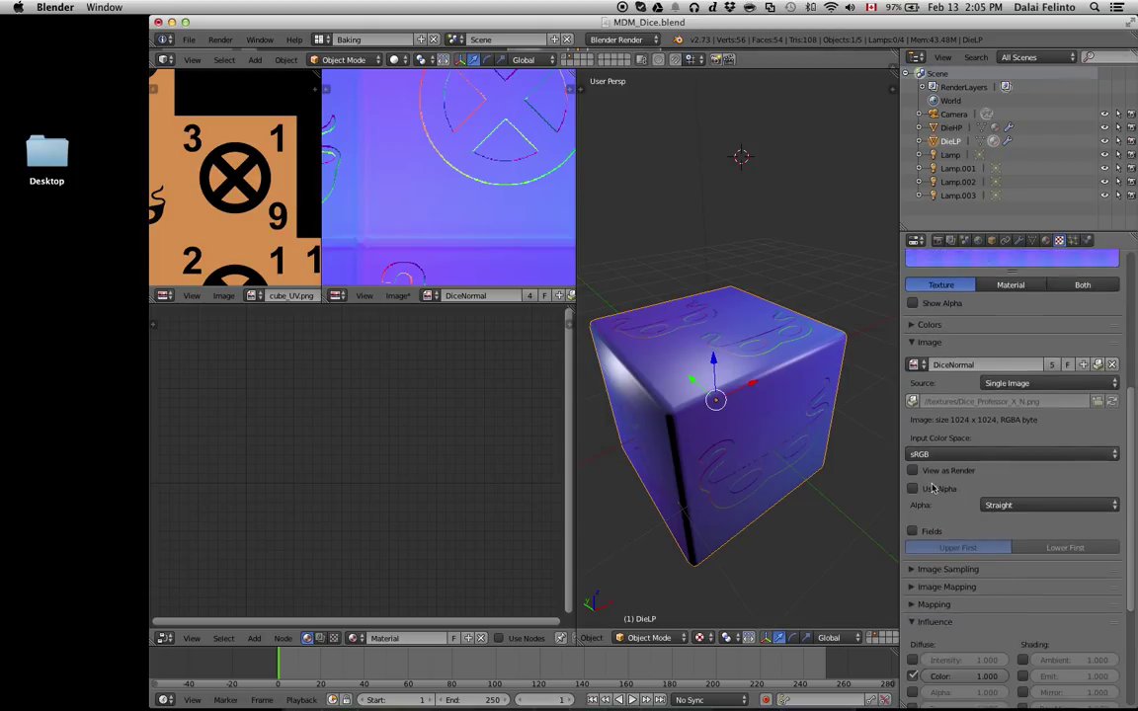
click(913, 570)
scroll(947, 542, down, 2)
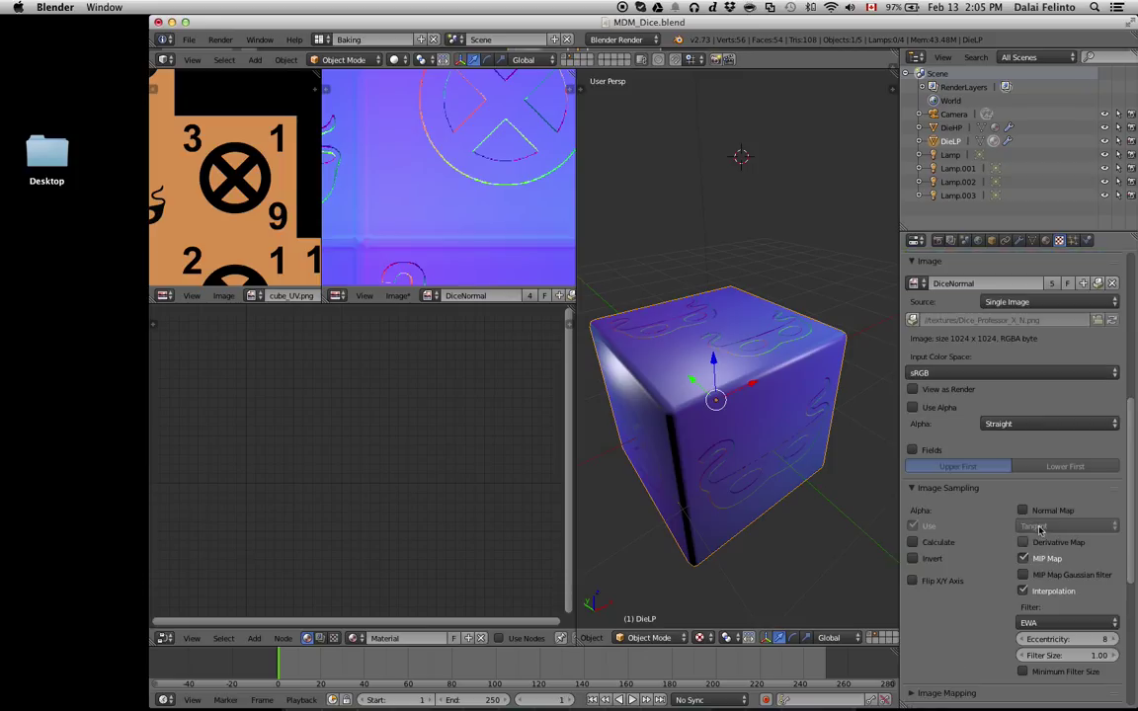
click(1023, 511)
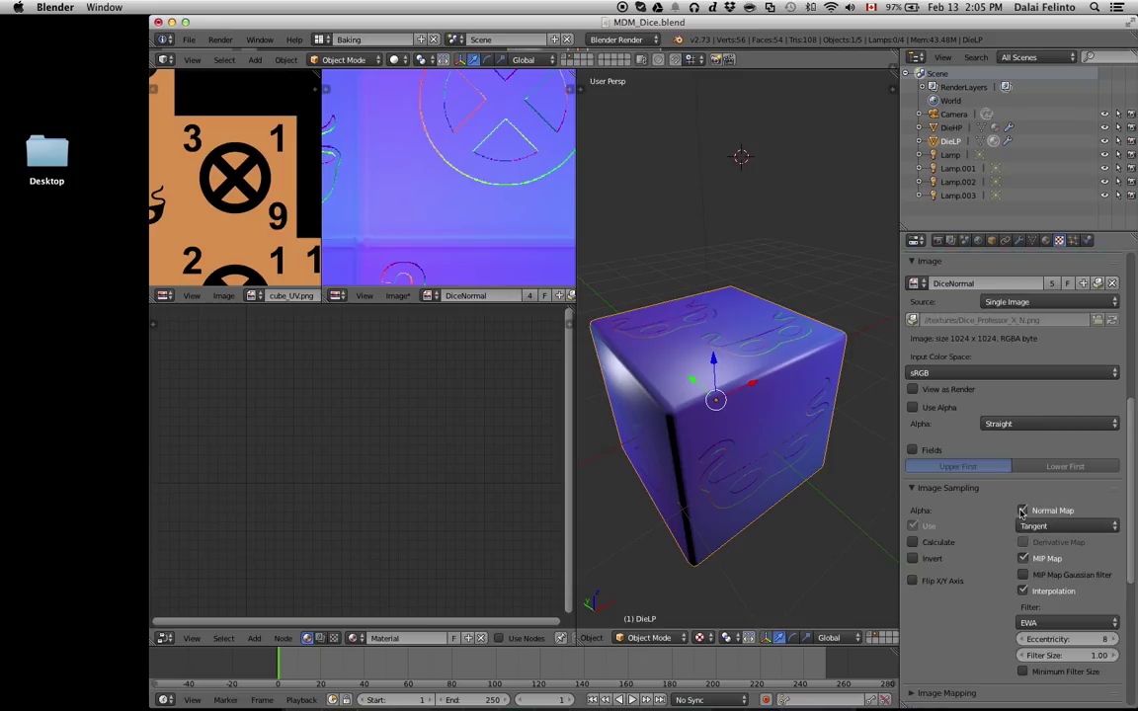
click(929, 488)
Make the Normal texture influence geometry Normal instead of diffuse Color.
click(934, 541)
scroll(956, 478, down, 3)
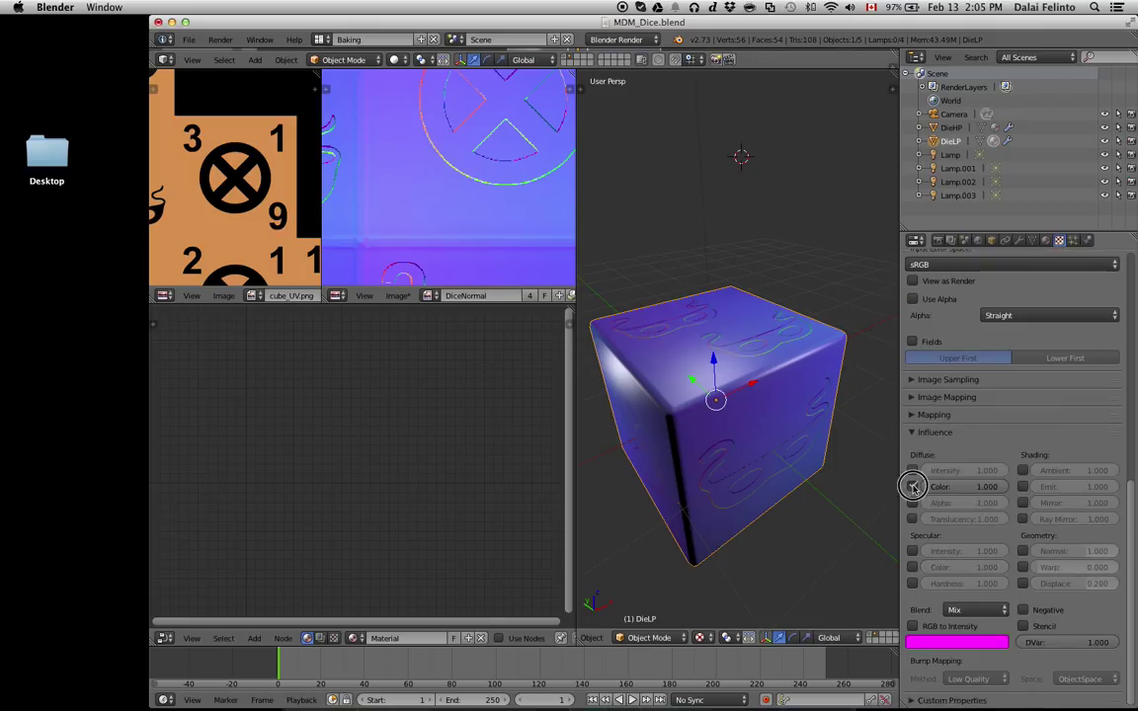
click(913, 486)
click(1024, 552)
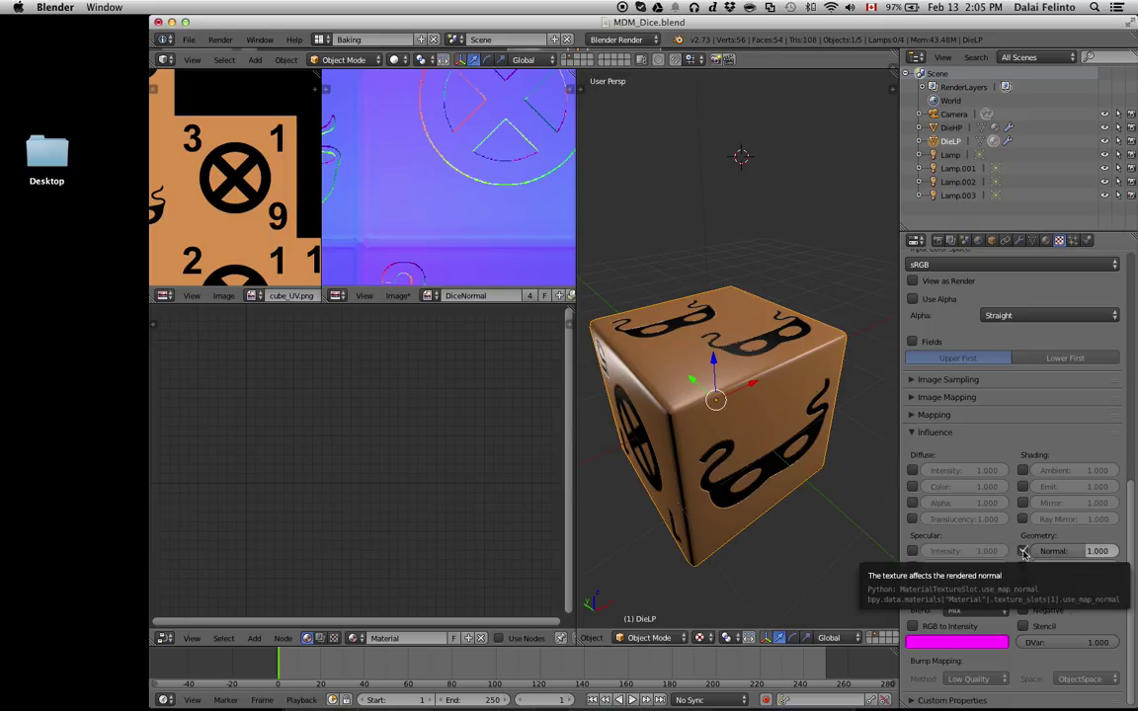
click(1024, 552)
click(1024, 553)
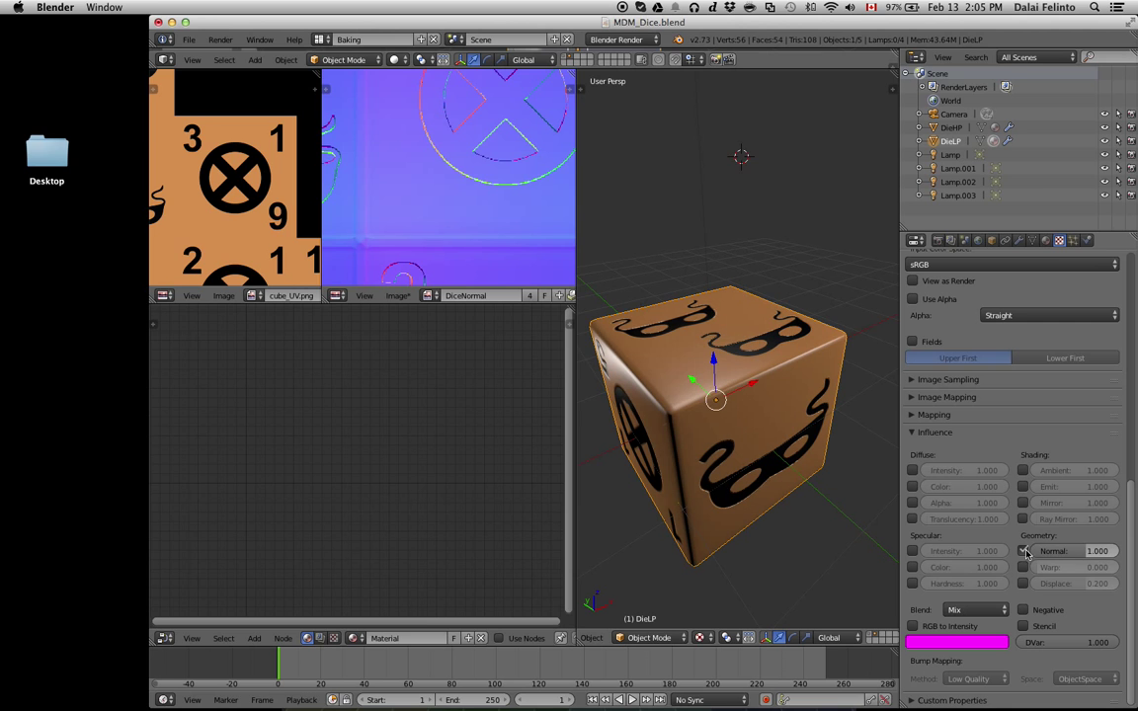
scroll(965, 445, up, 2)
scroll(964, 425, up, 2)
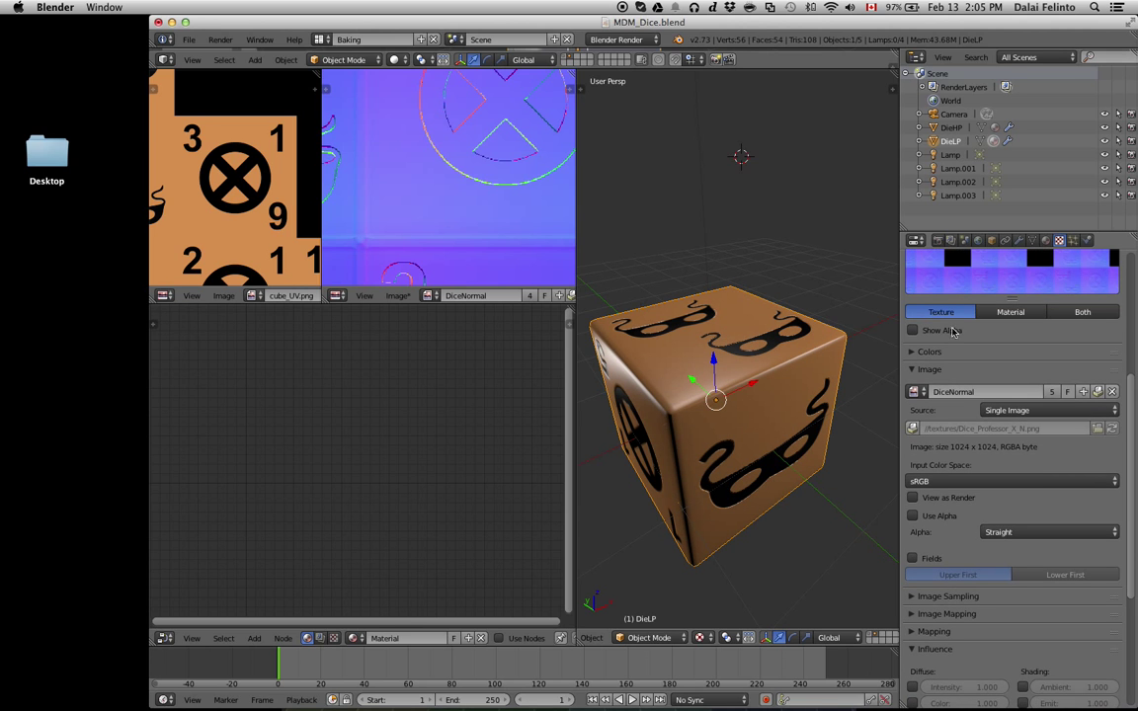
scroll(956, 385, up, 2)
scroll(957, 385, up, 3)
scroll(956, 386, up, 3)
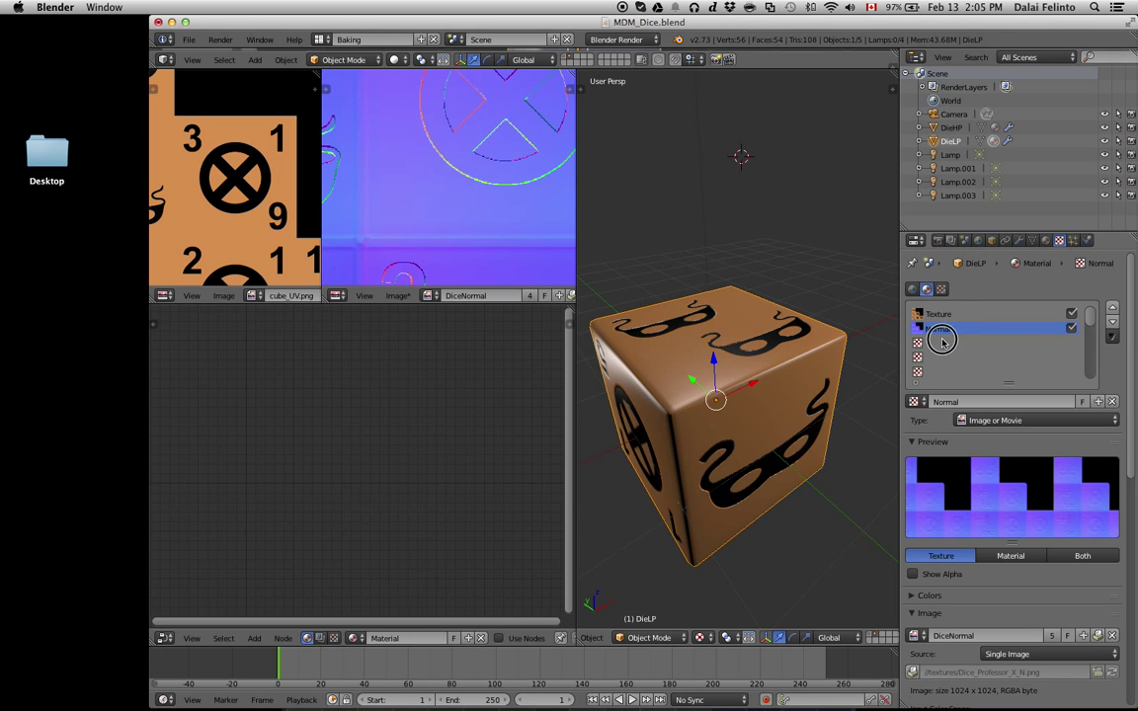
click(944, 344)
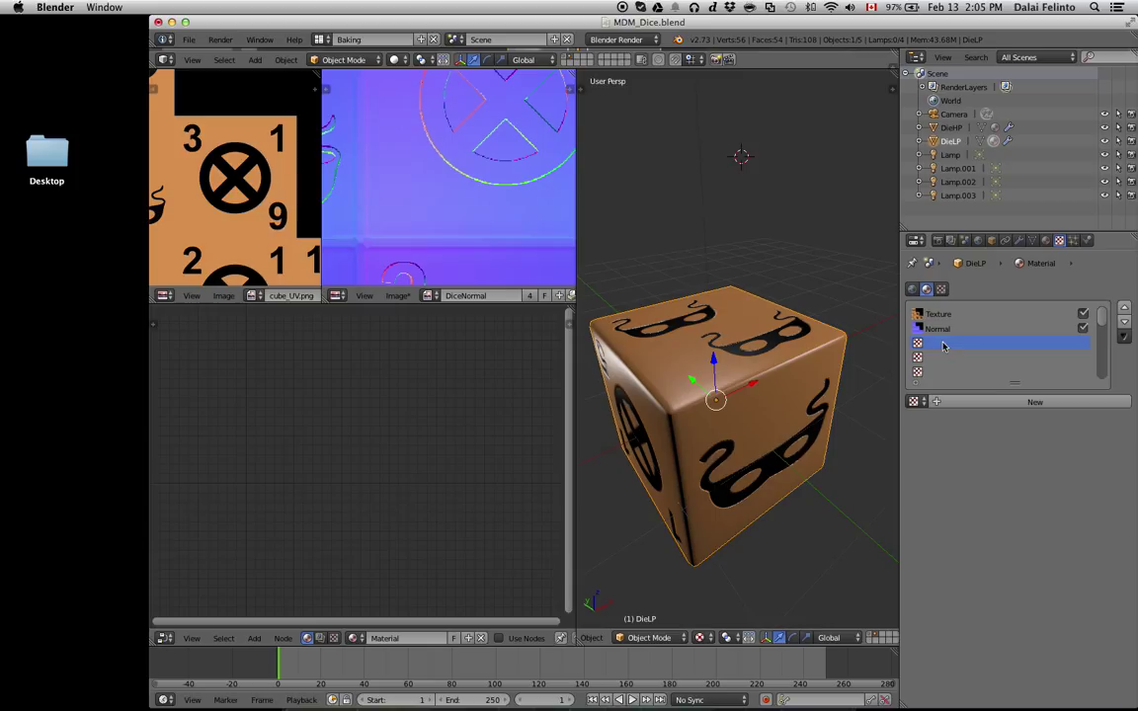
Create a new texture named Specular in the third slot using the cube_UV.png image.
click(996, 401)
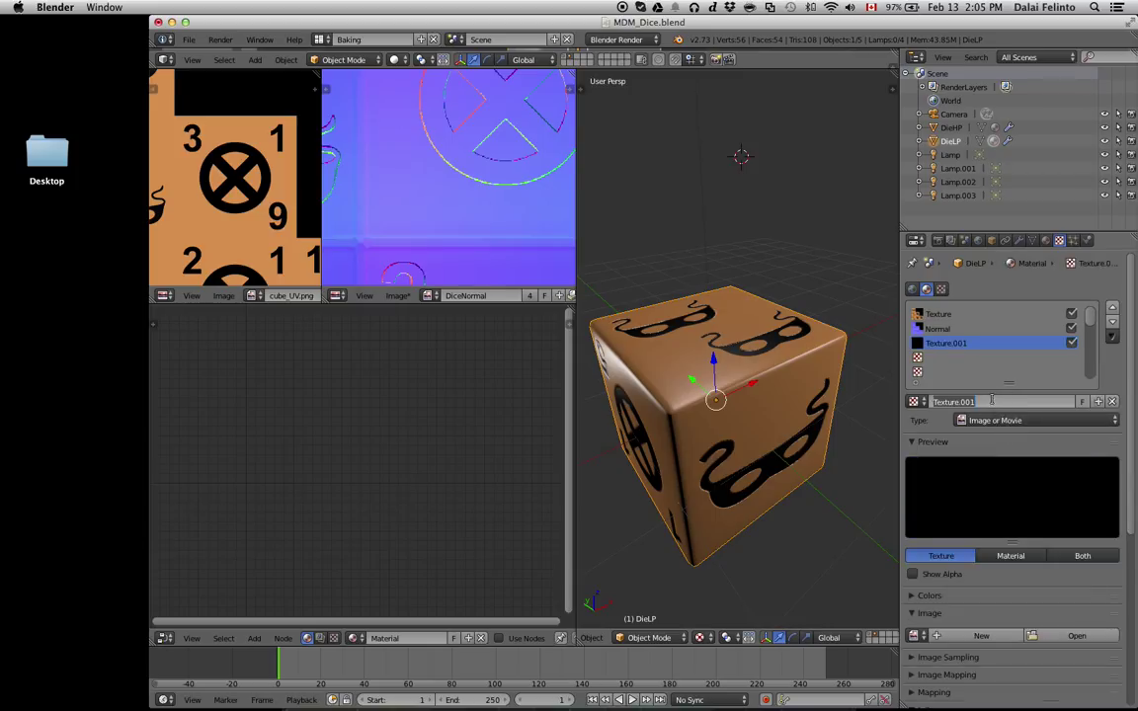
text(s)
key(Return)
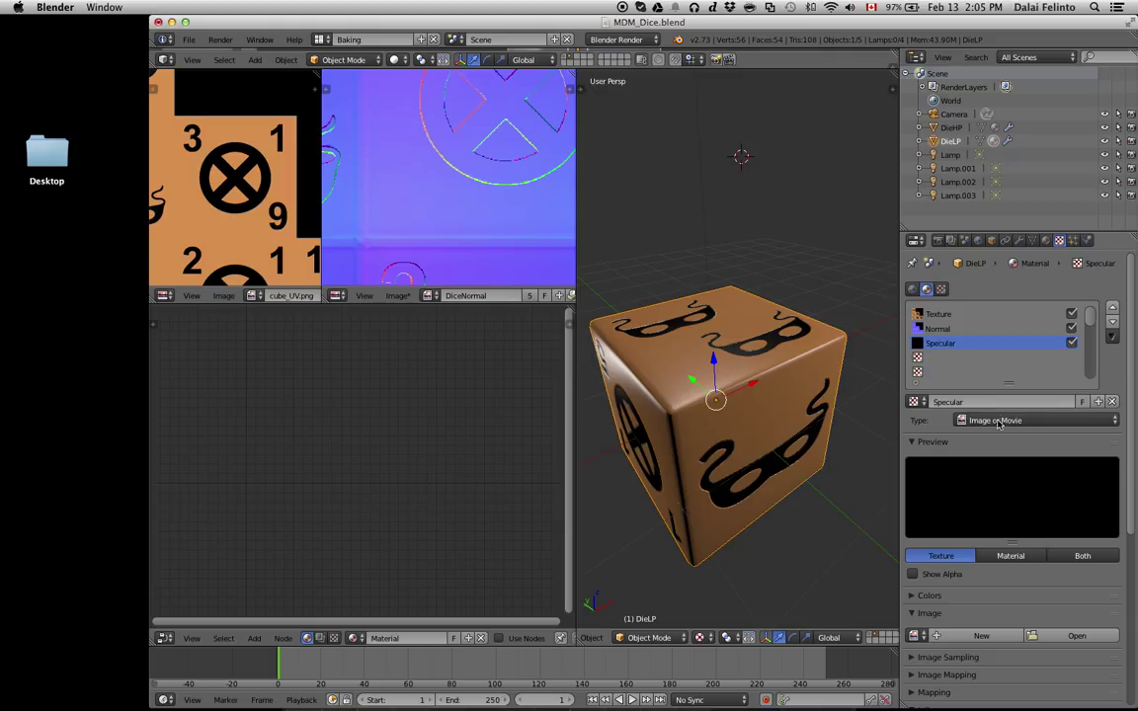
scroll(924, 556, down, 4)
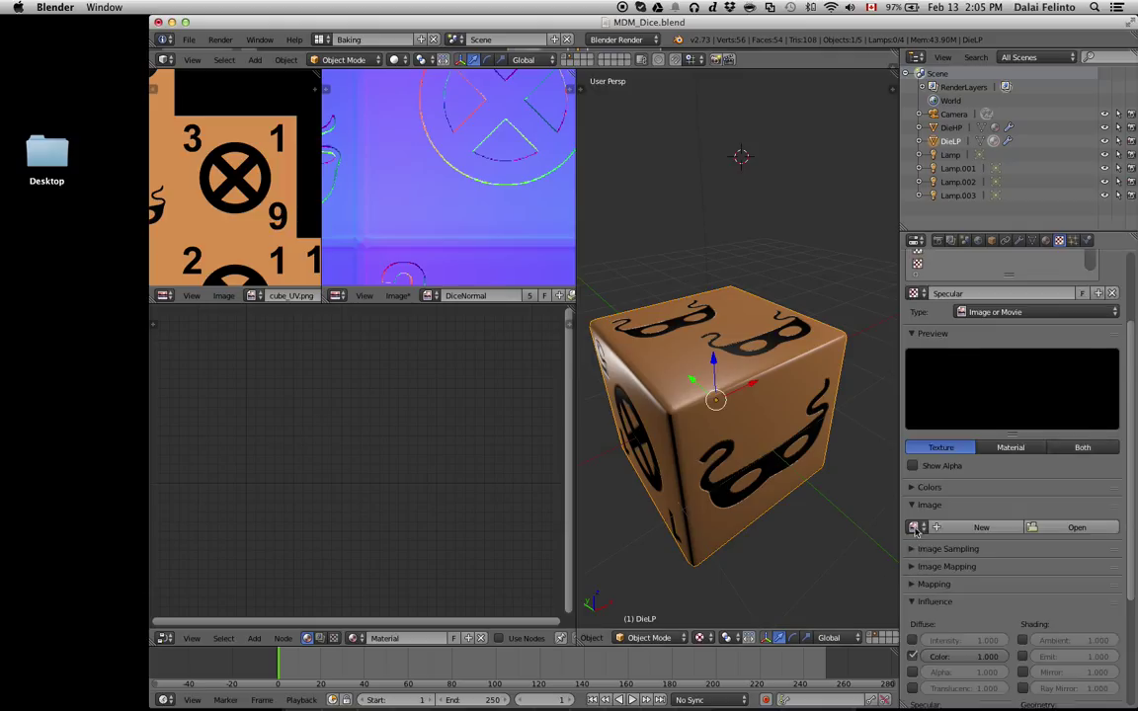
click(915, 528)
click(948, 372)
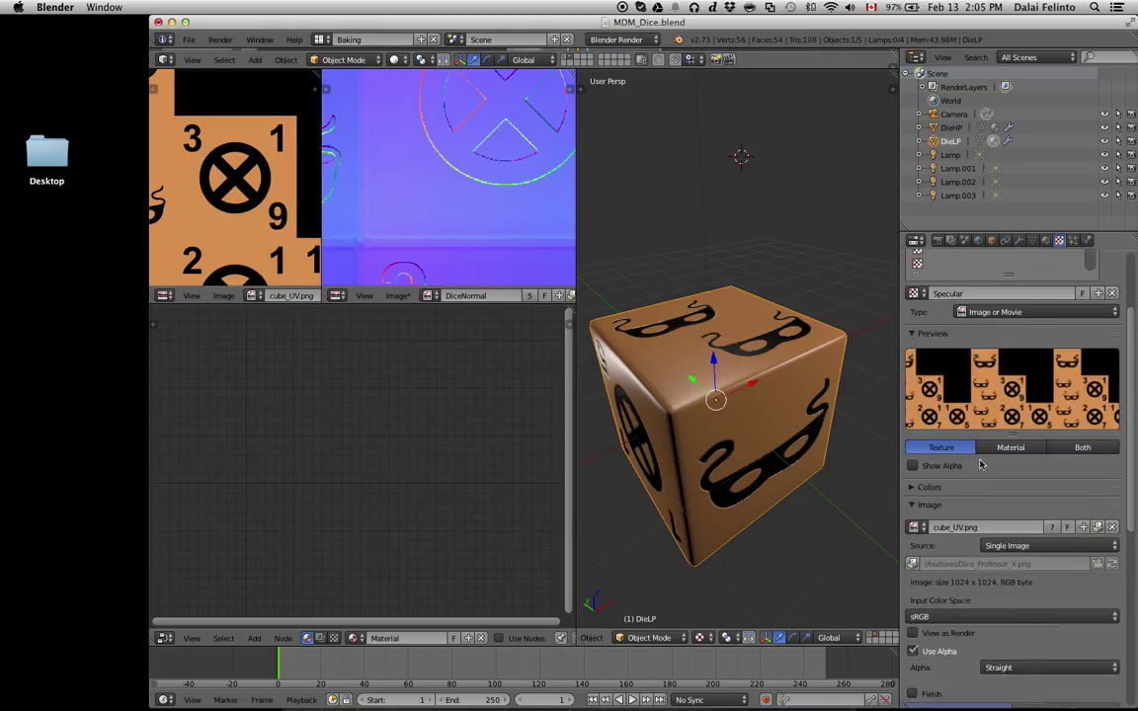
Make the Specular texture drive specular intensity instead of diffuse colour.
scroll(992, 573, down, 2)
scroll(978, 572, down, 1)
scroll(958, 571, down, 2)
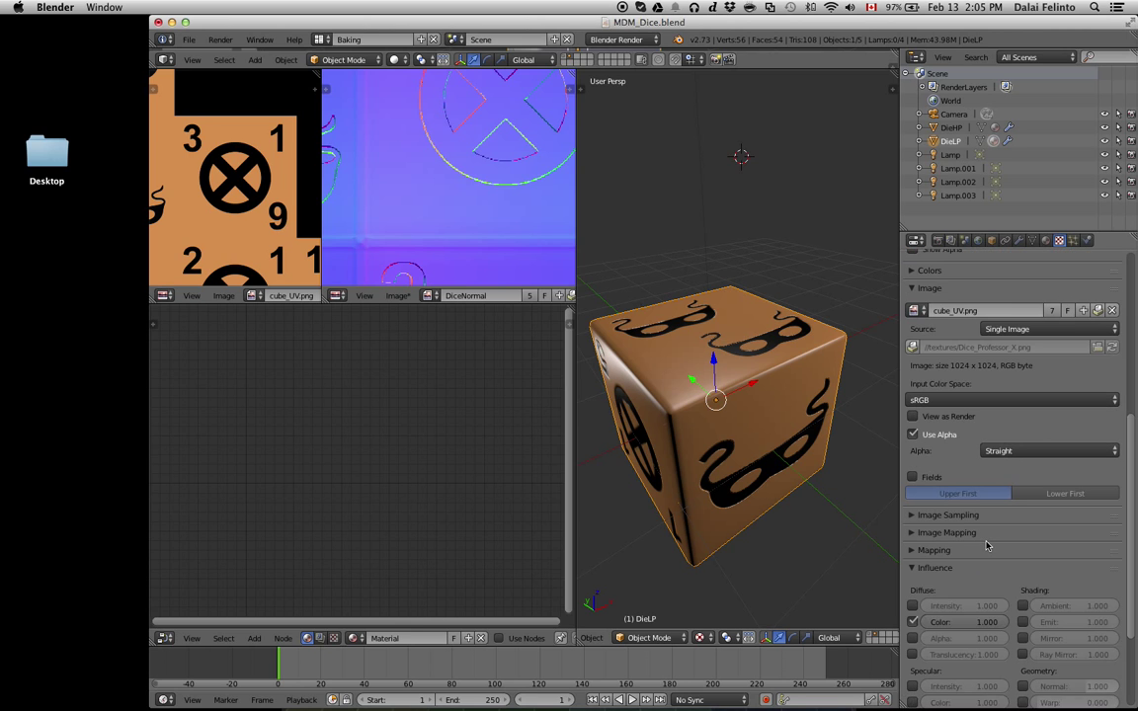
scroll(938, 570, down, 2)
click(912, 568)
scroll(912, 568, down, 2)
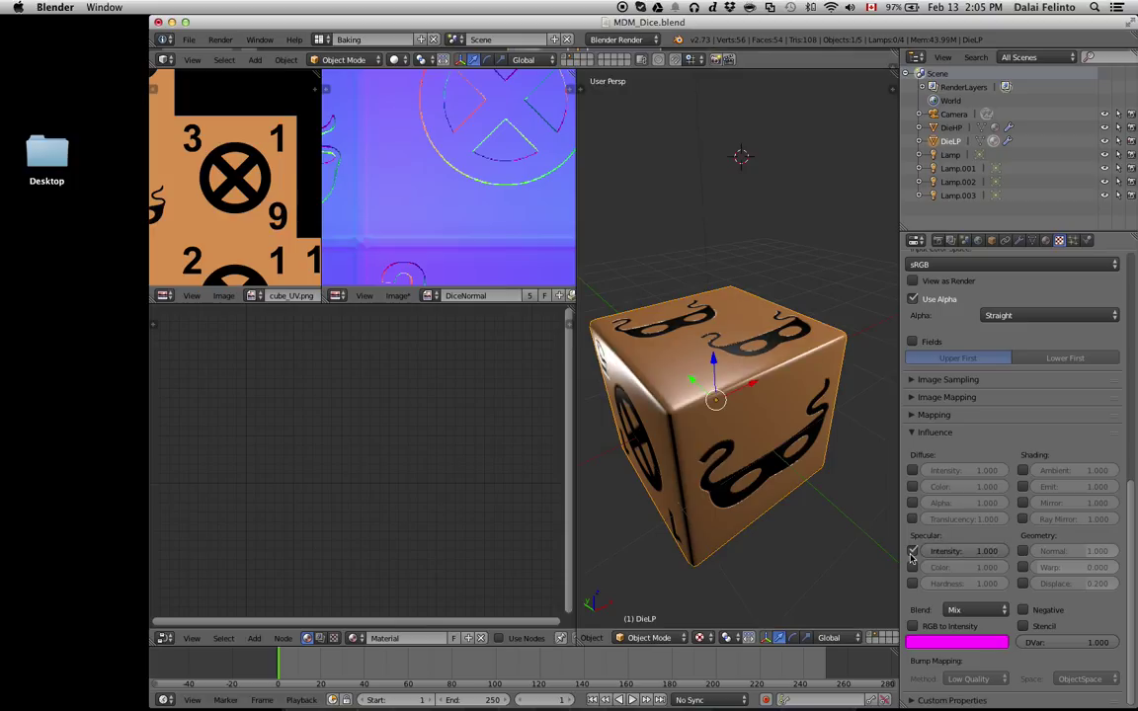
click(913, 551)
click(914, 552)
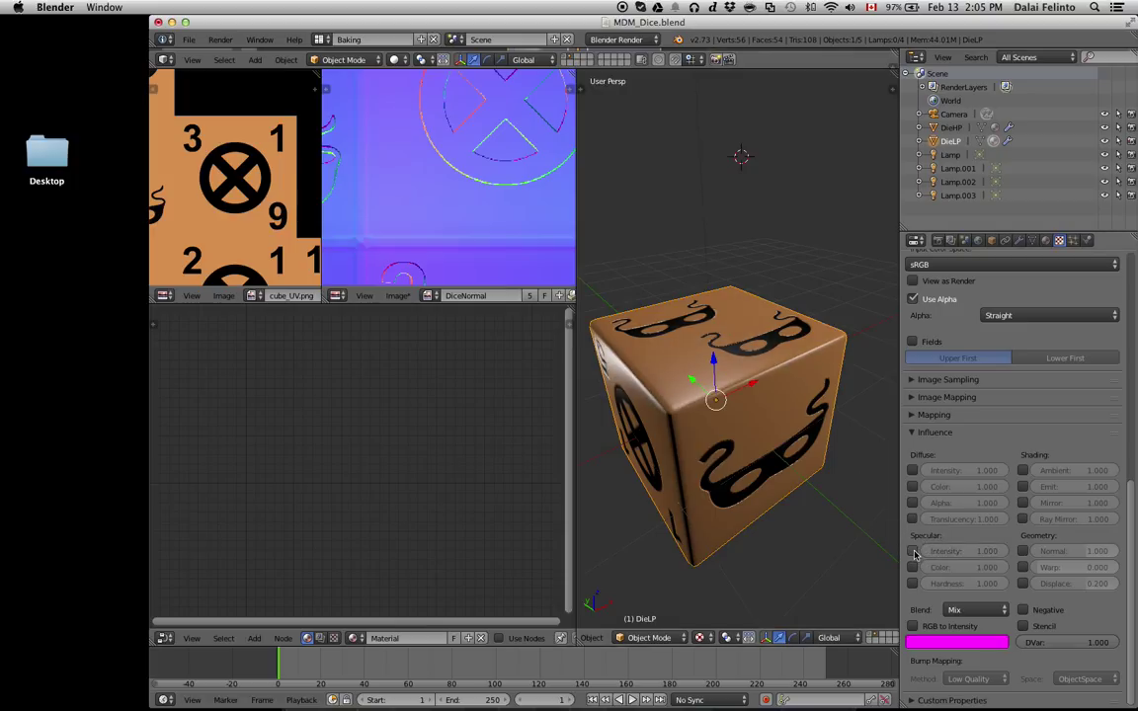
click(913, 551)
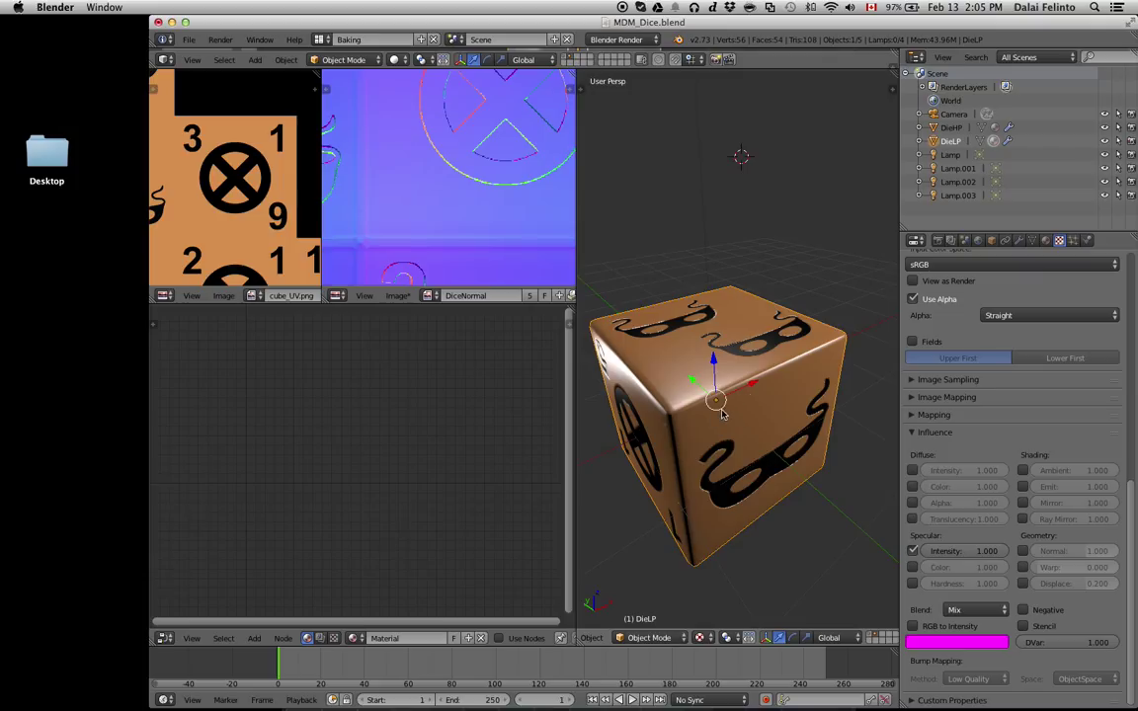
click(1046, 240)
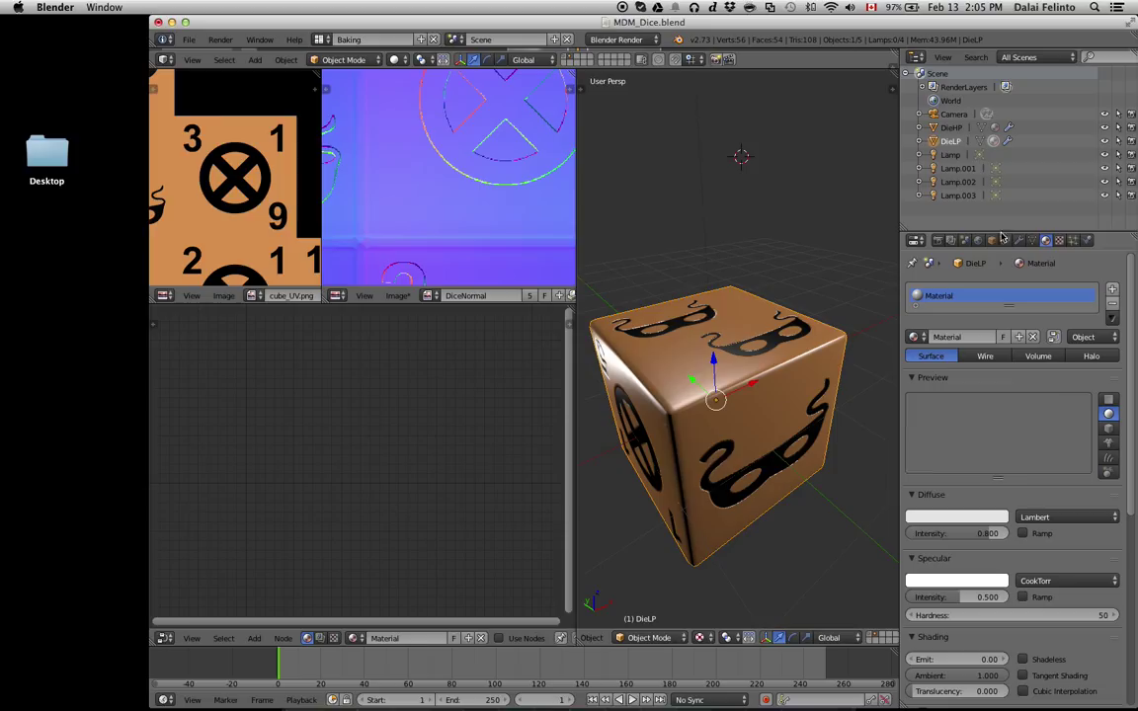
Briefly switch the render engine to Cycles, then back to Blender Render.
click(619, 39)
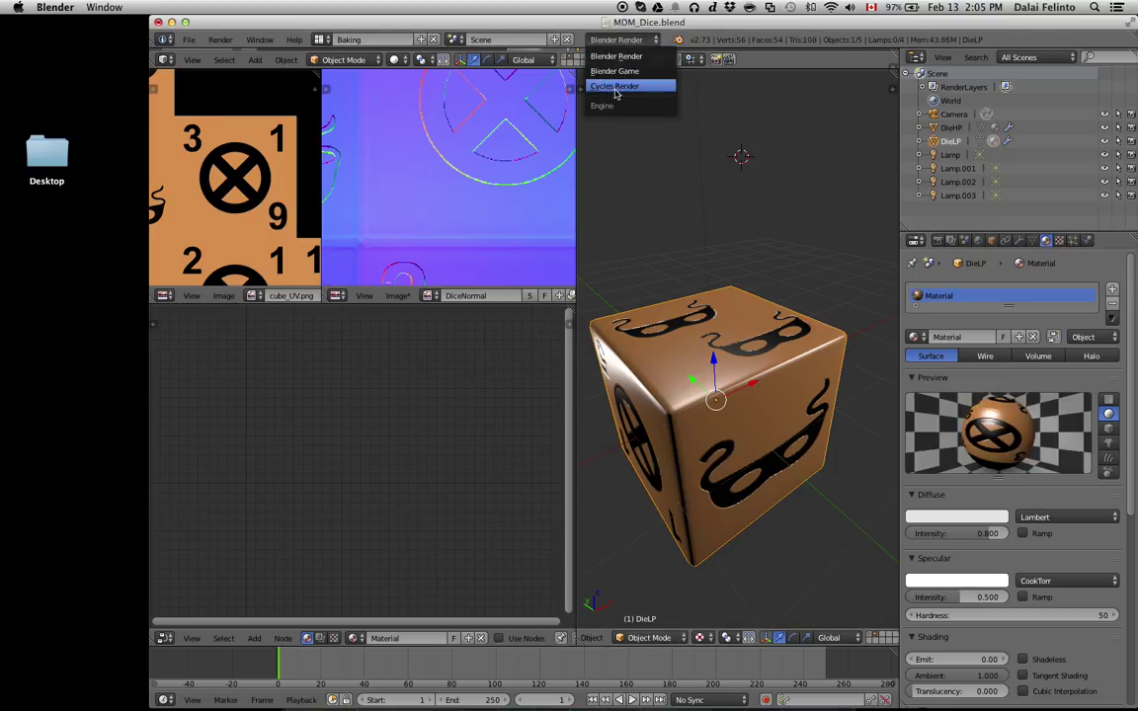
click(615, 86)
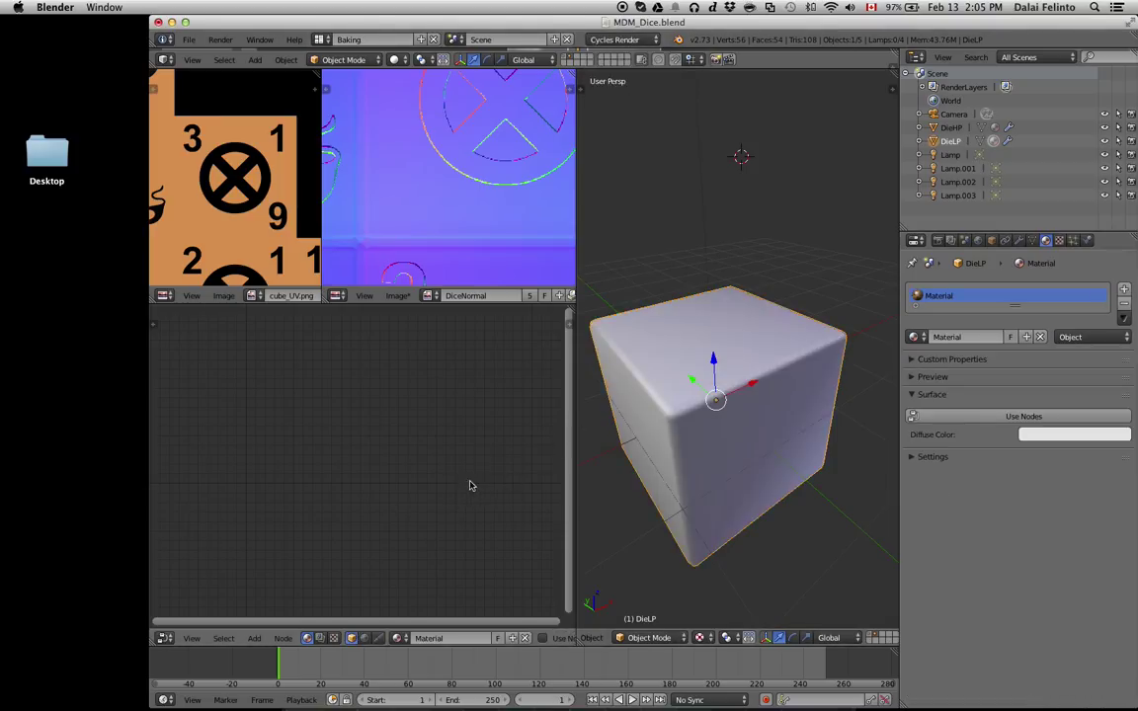
click(614, 40)
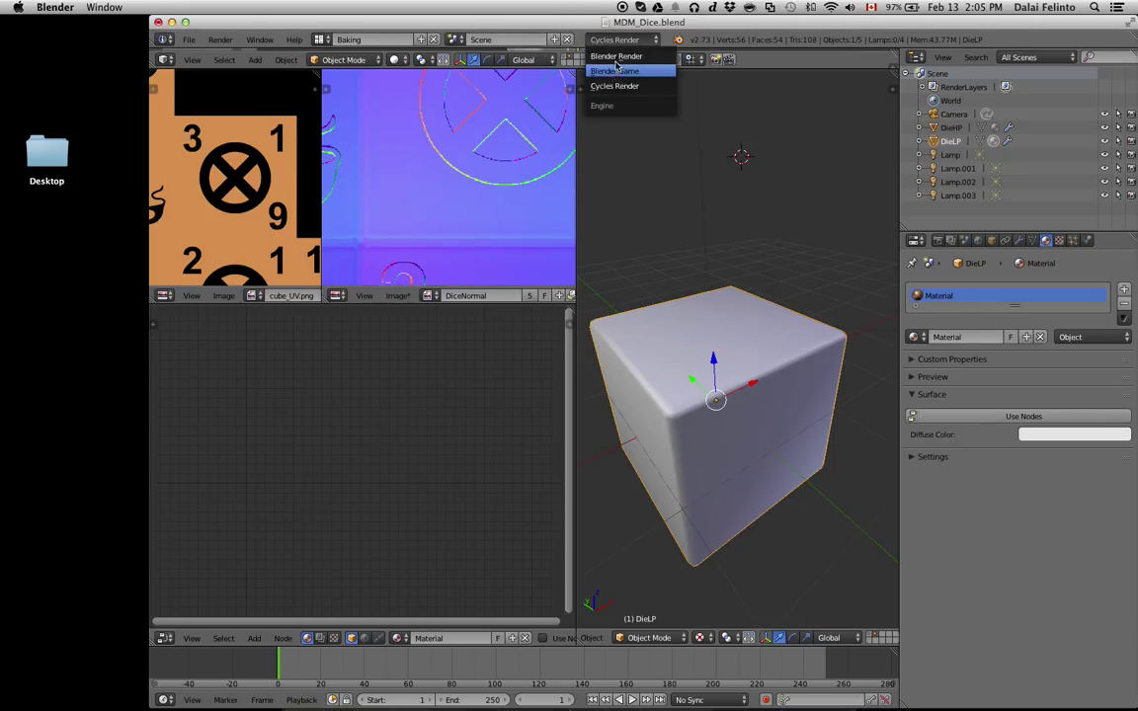
click(615, 55)
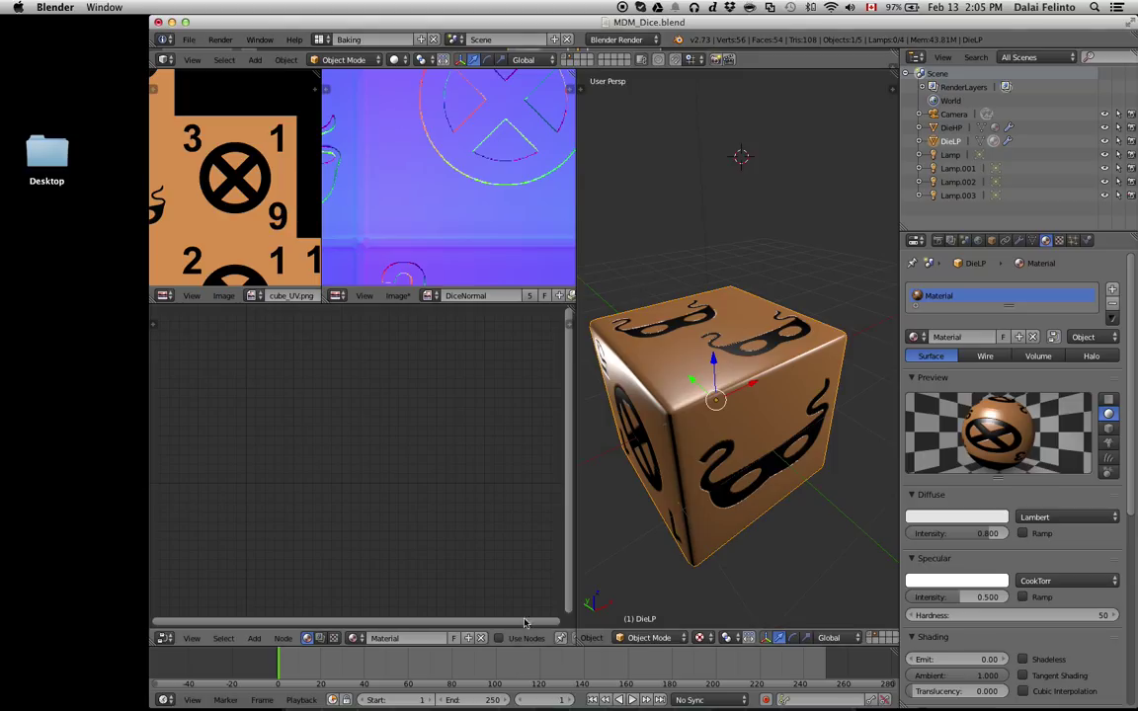
Enable nodes on the die's material, assign BlLowPoly.001, and rename the material NodeMaterial.
click(499, 638)
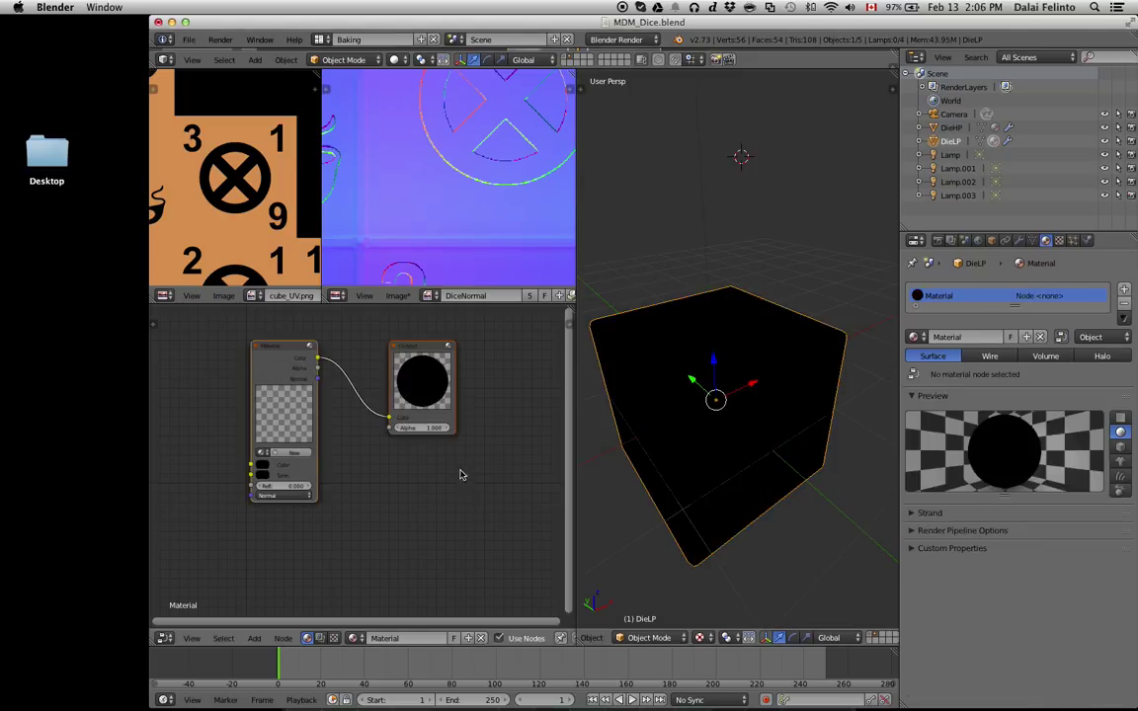
click(263, 454)
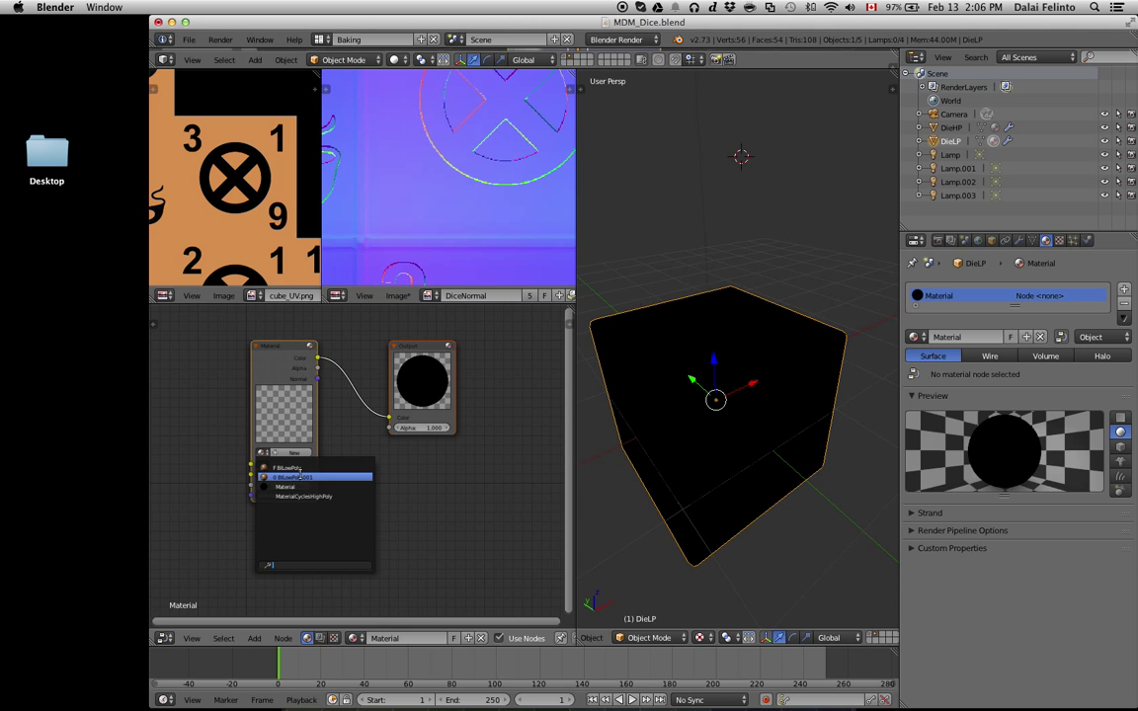
key(Return)
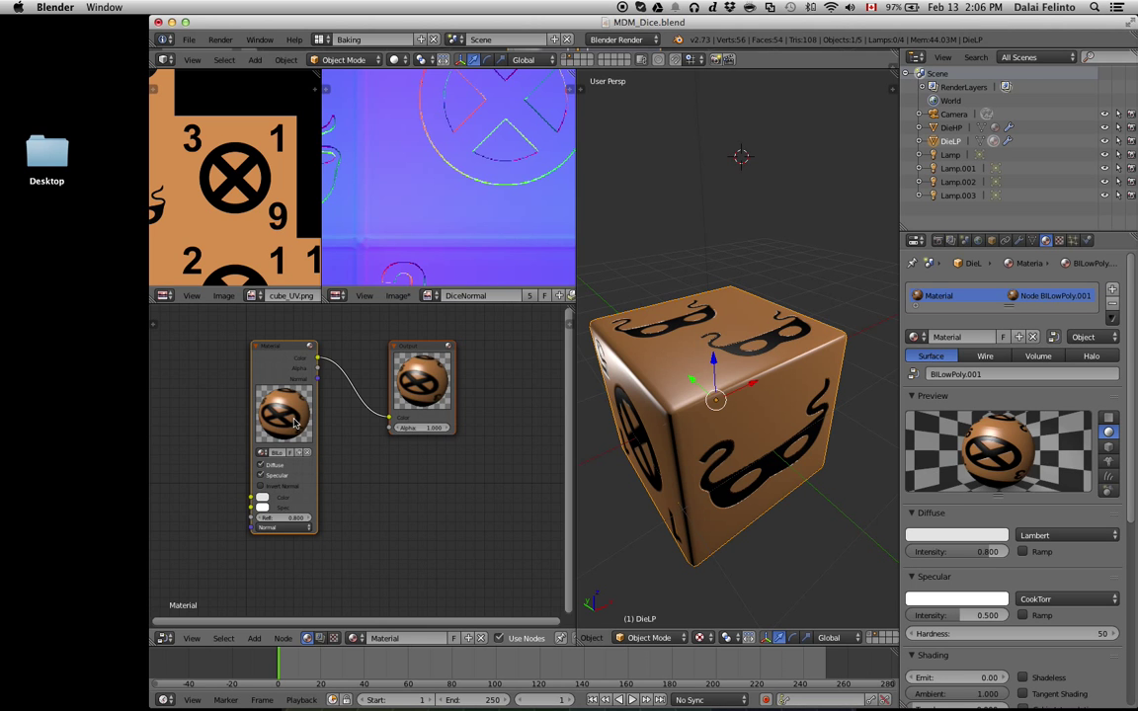
scroll(358, 457, up, 2)
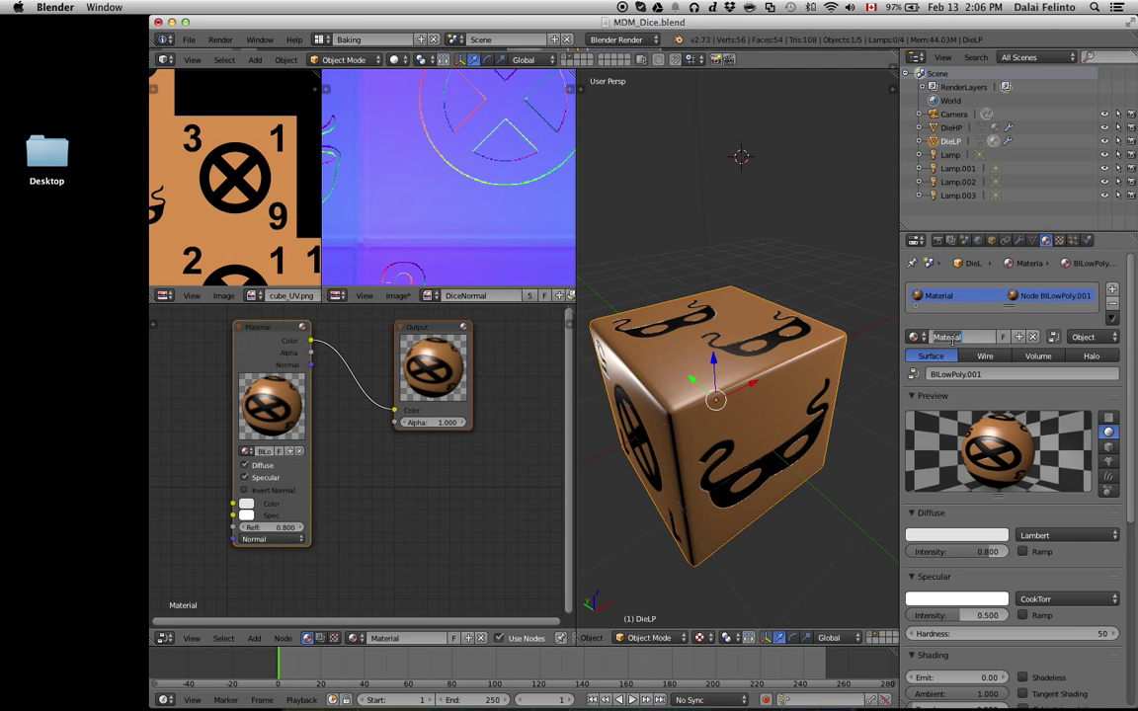
text(Node)
key(Return)
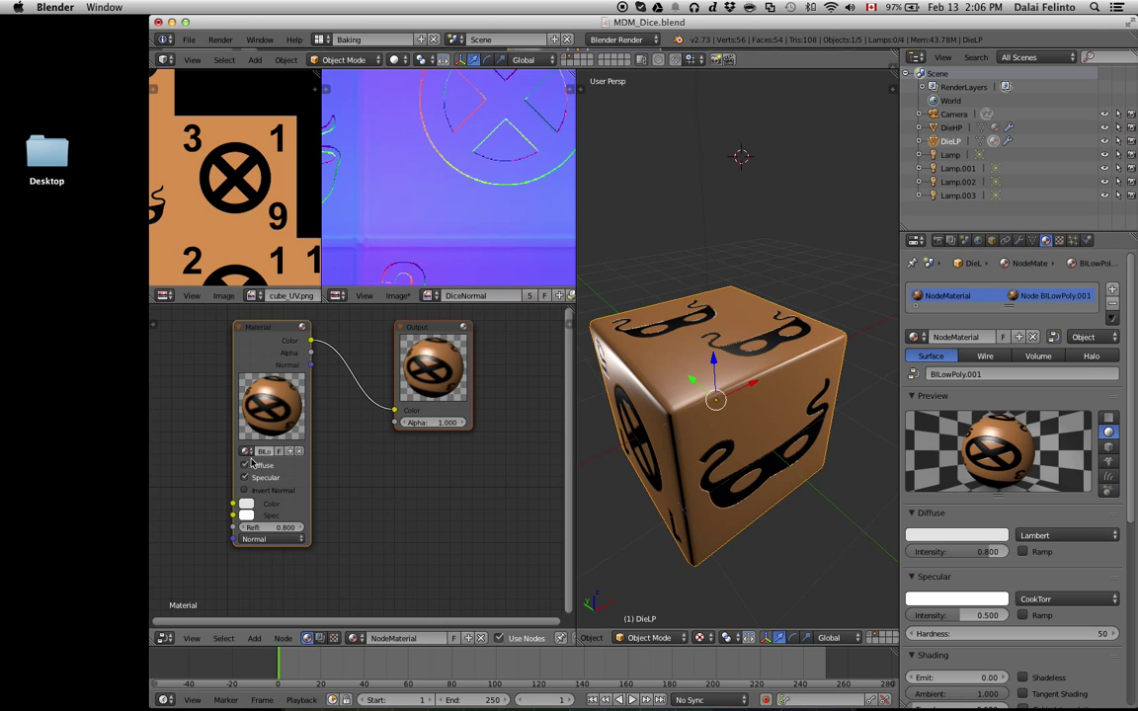
Reassign BlLowPoly.001 to the Material node in the node tree.
click(247, 451)
click(281, 478)
scroll(378, 457, up, 1)
scroll(377, 457, down, 1)
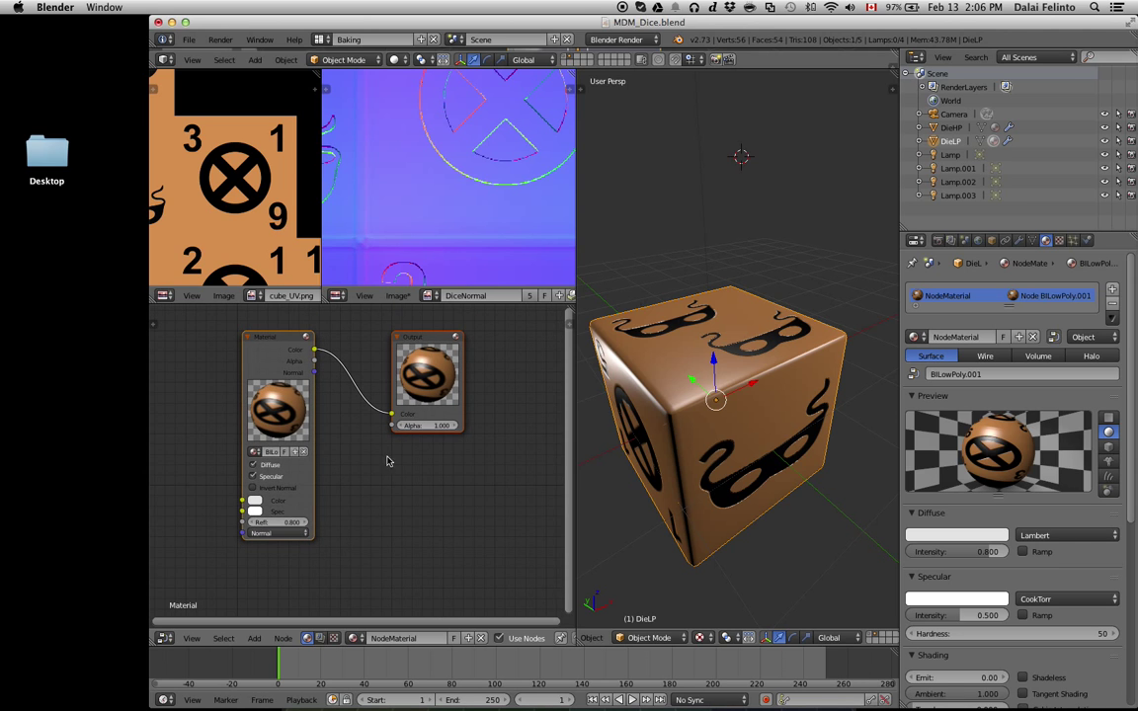
click(609, 41)
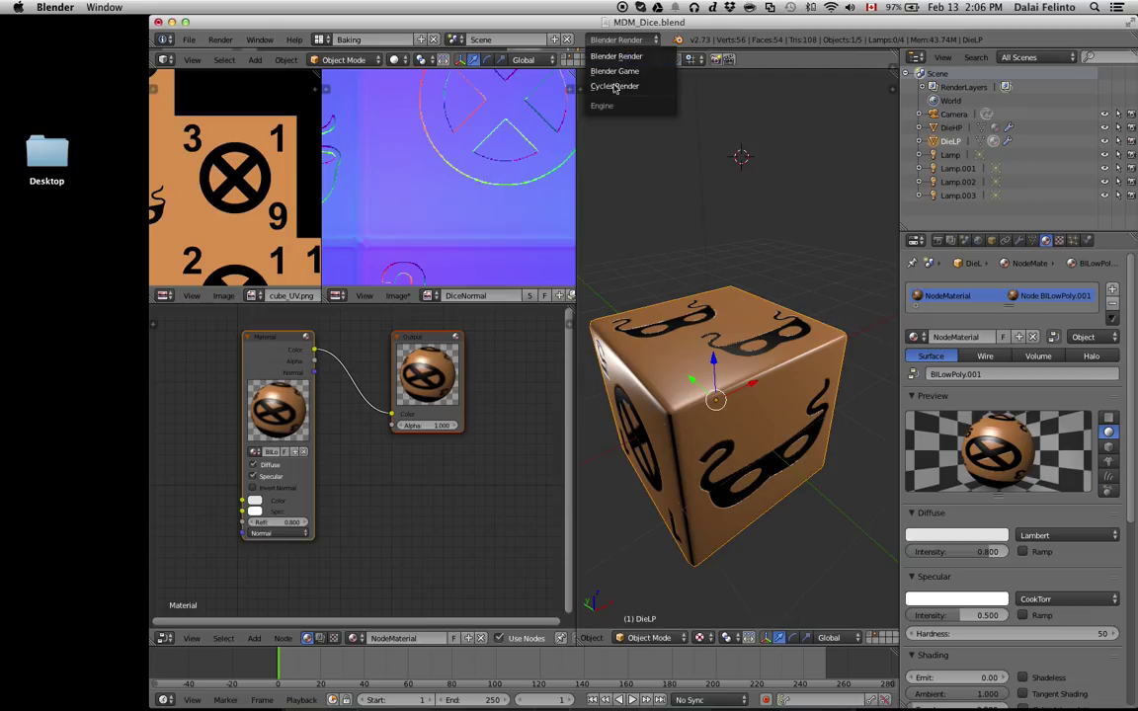
Switch to Cycles Render, preview the die in Rendered shading, then return to Solid shading.
key(Return)
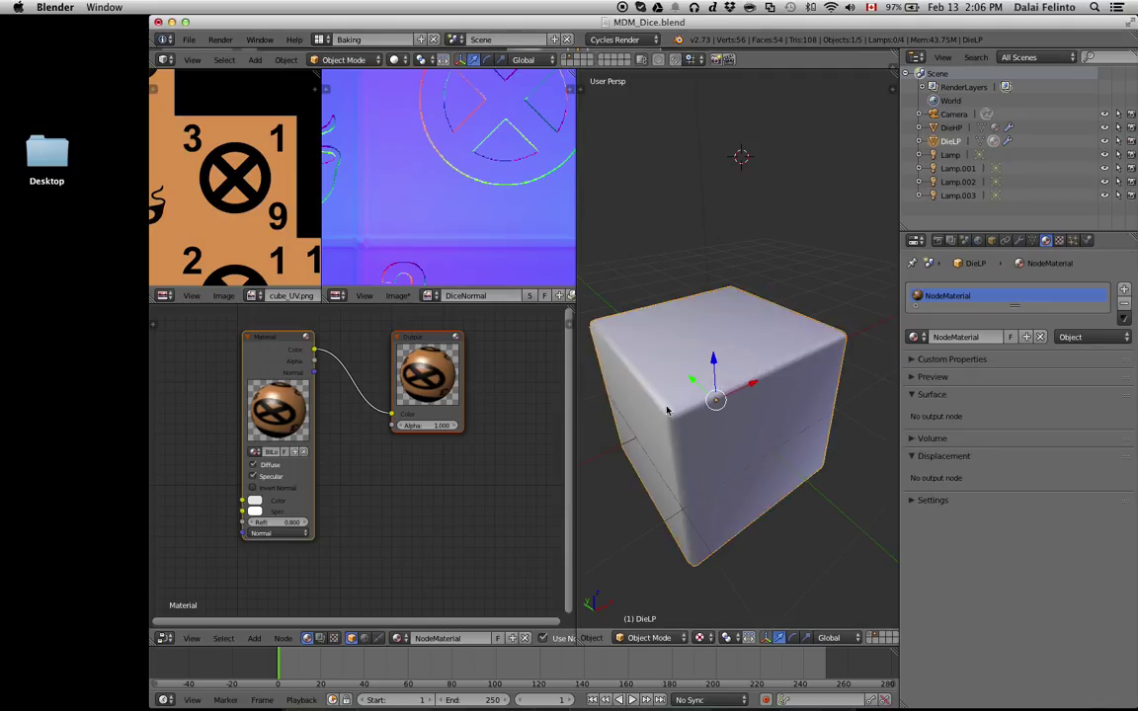
scroll(692, 509, down, 1)
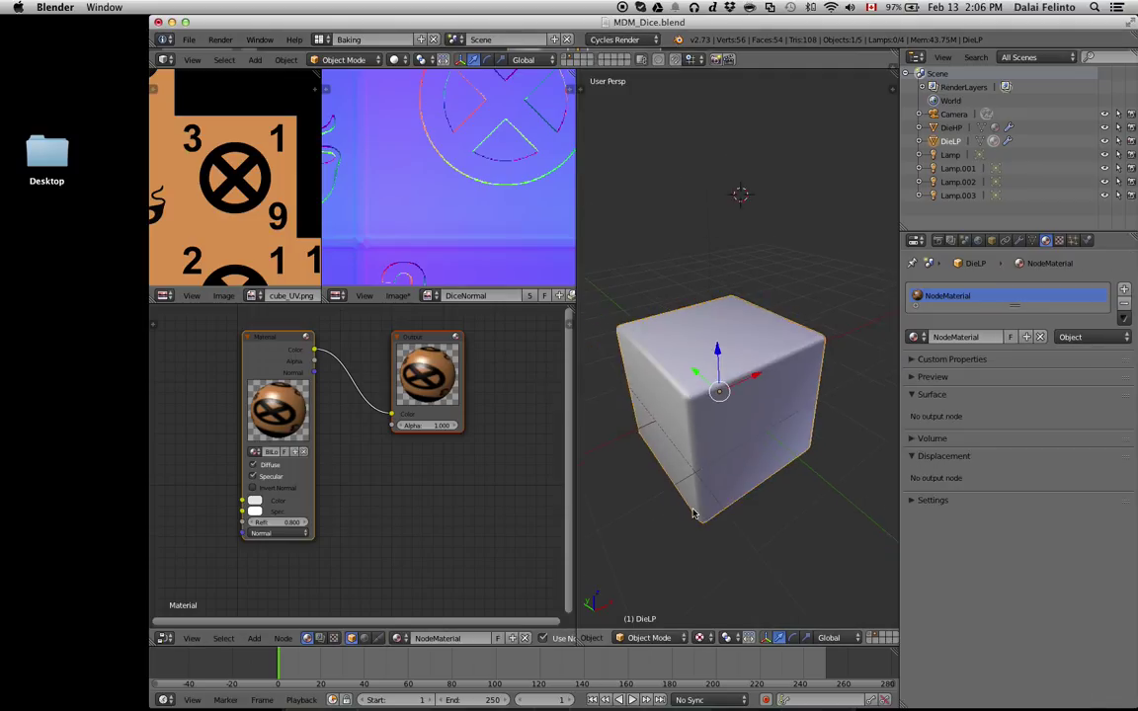
click(704, 638)
click(727, 545)
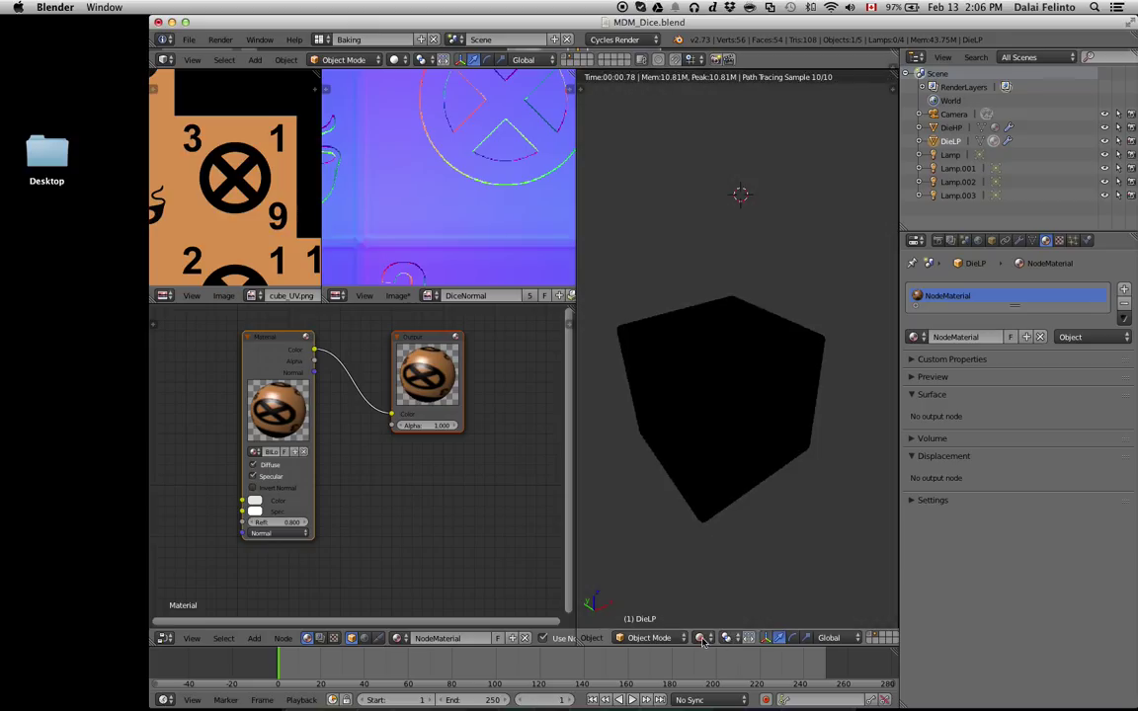
click(703, 639)
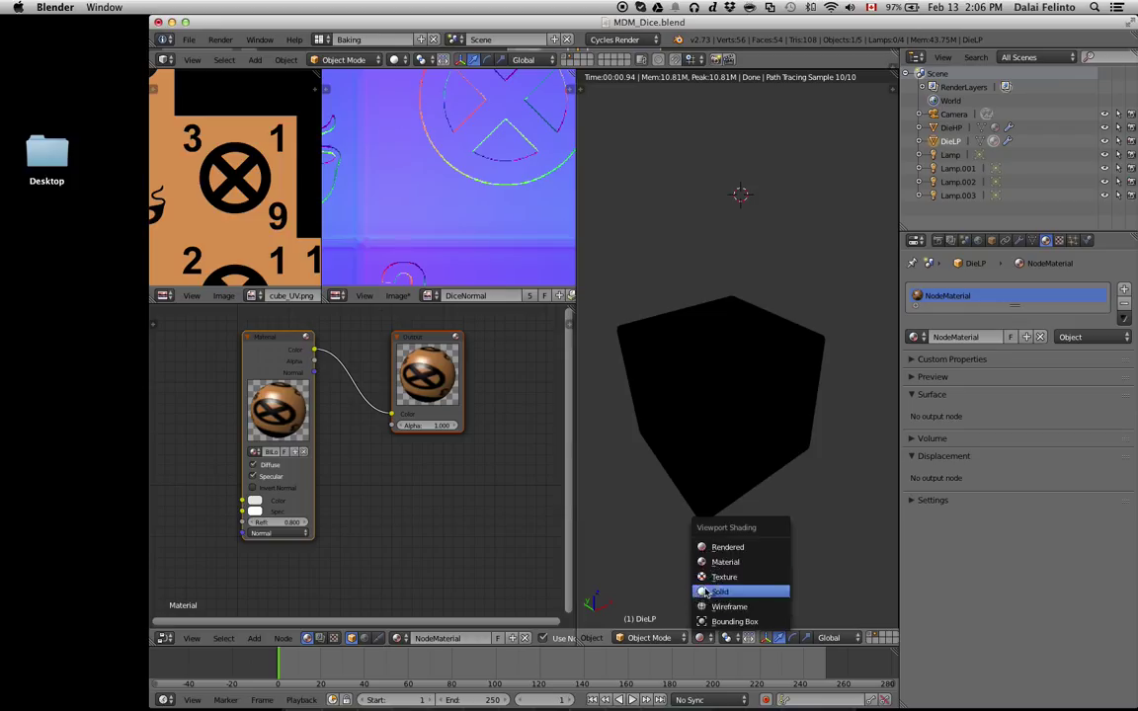
click(705, 591)
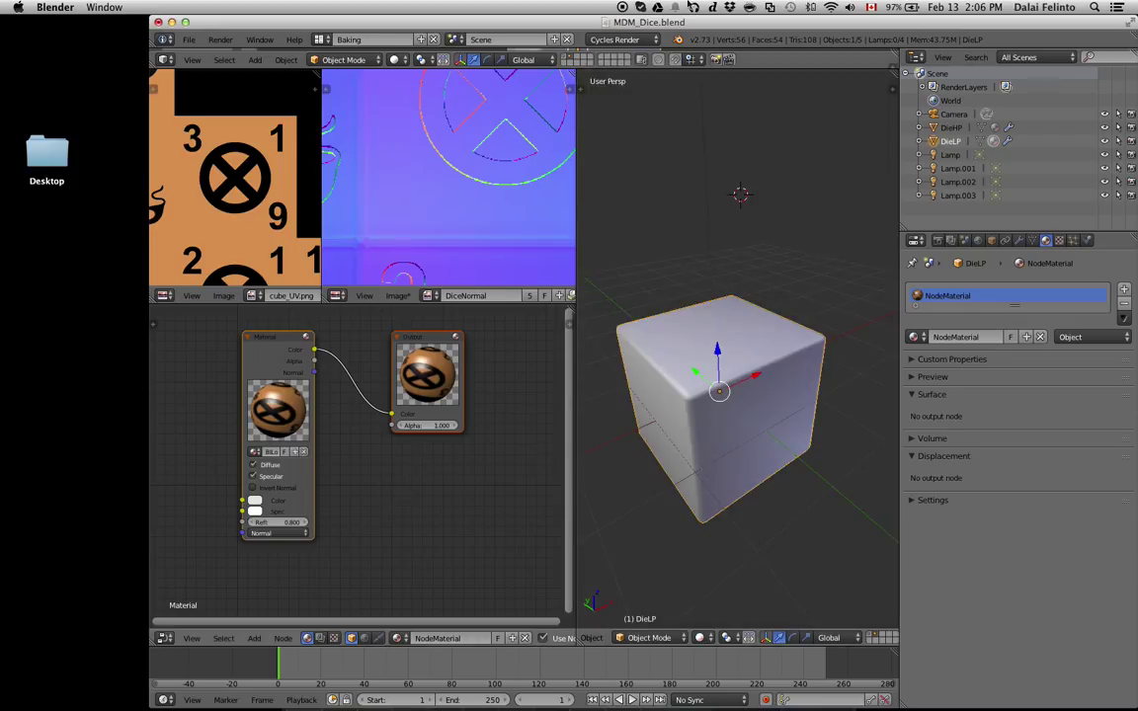
scroll(435, 494, down, 1)
scroll(402, 511, down, 1)
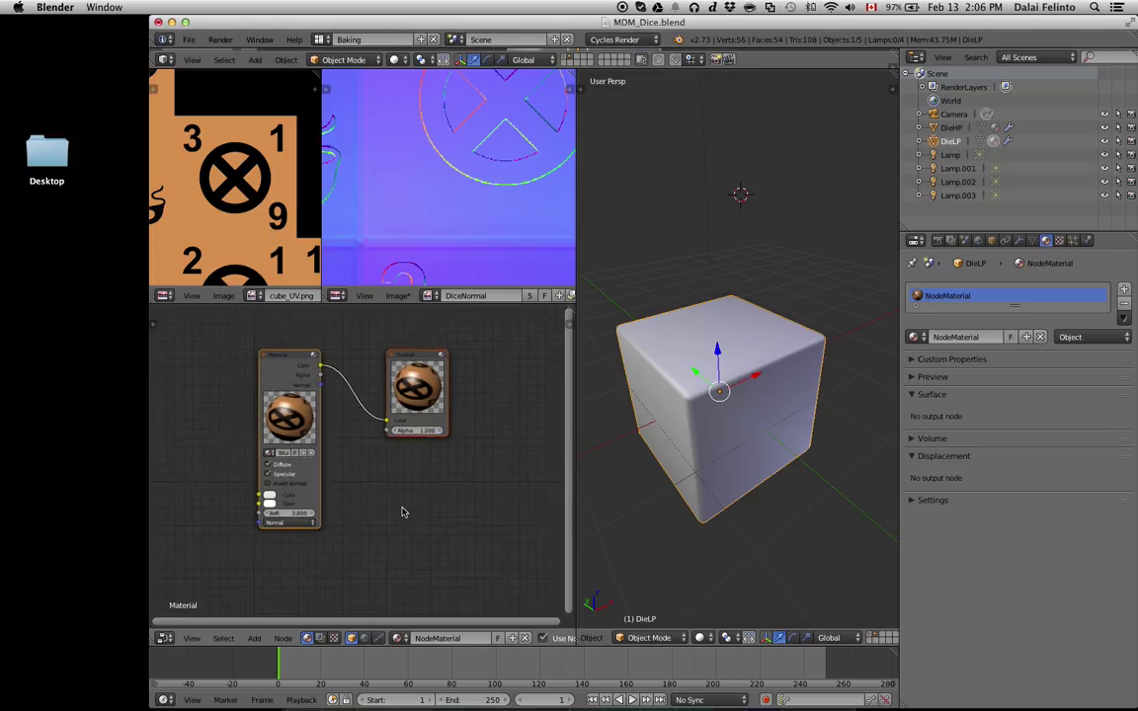
scroll(397, 510, up, 1)
key(shift+a)
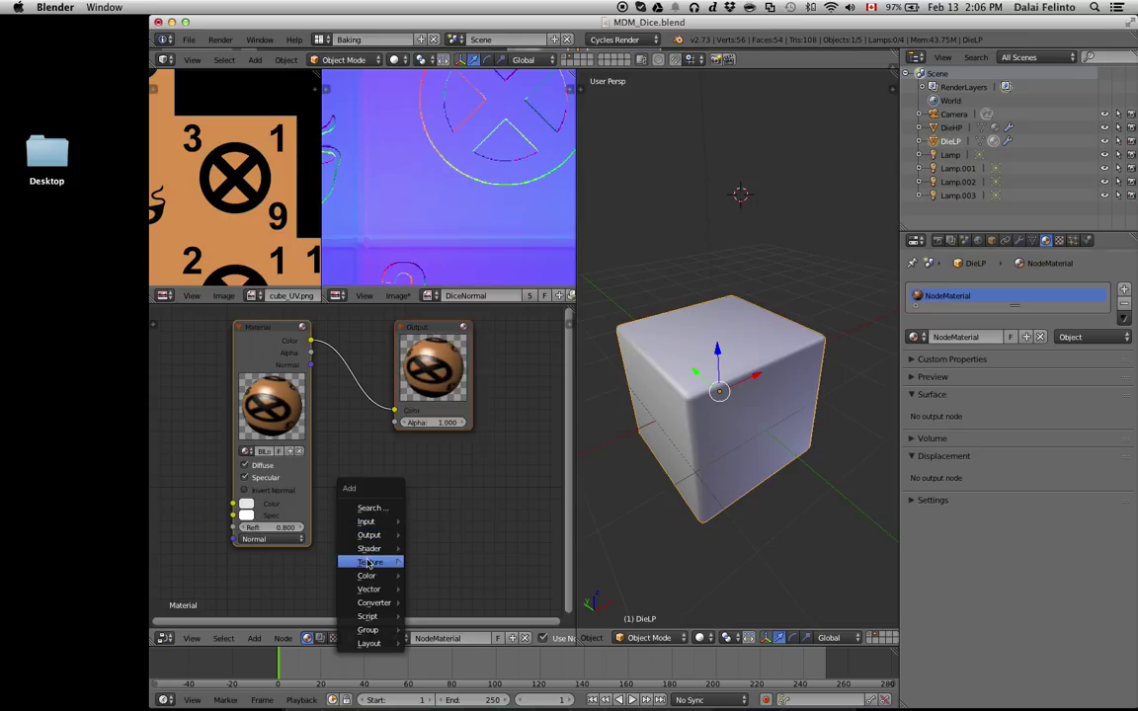
mouse_move(370, 561)
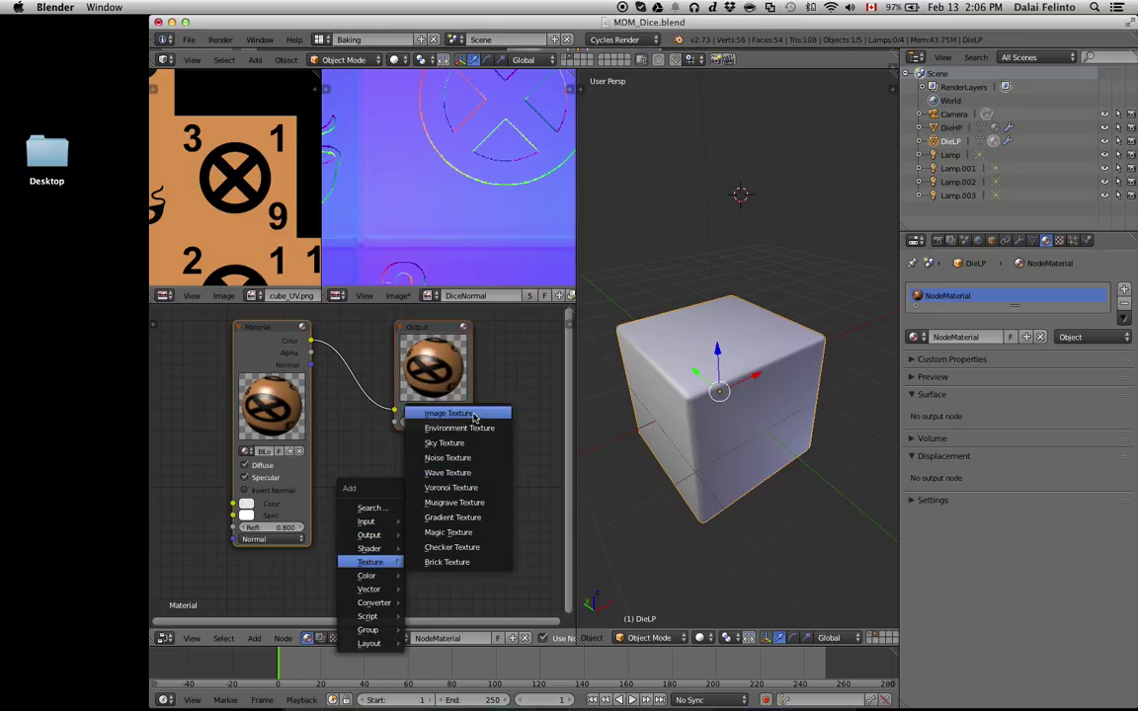
Place an Image Texture node below the Output node and load the DiceNormal image.
click(445, 413)
click(427, 499)
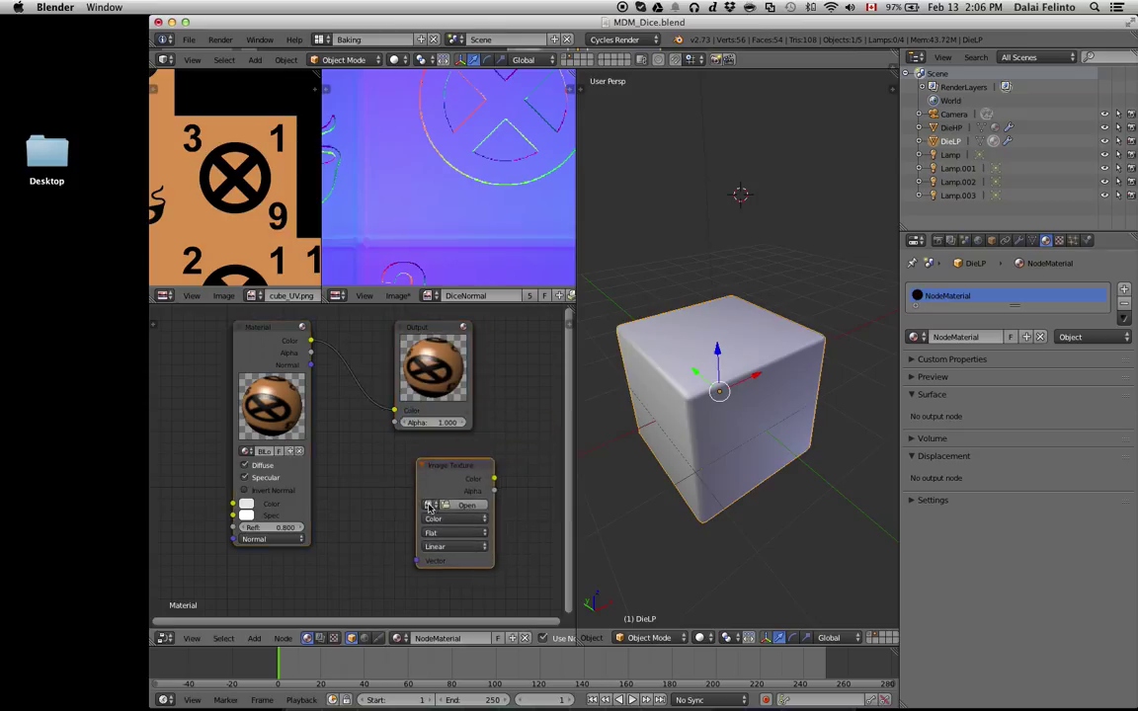
click(428, 506)
click(456, 532)
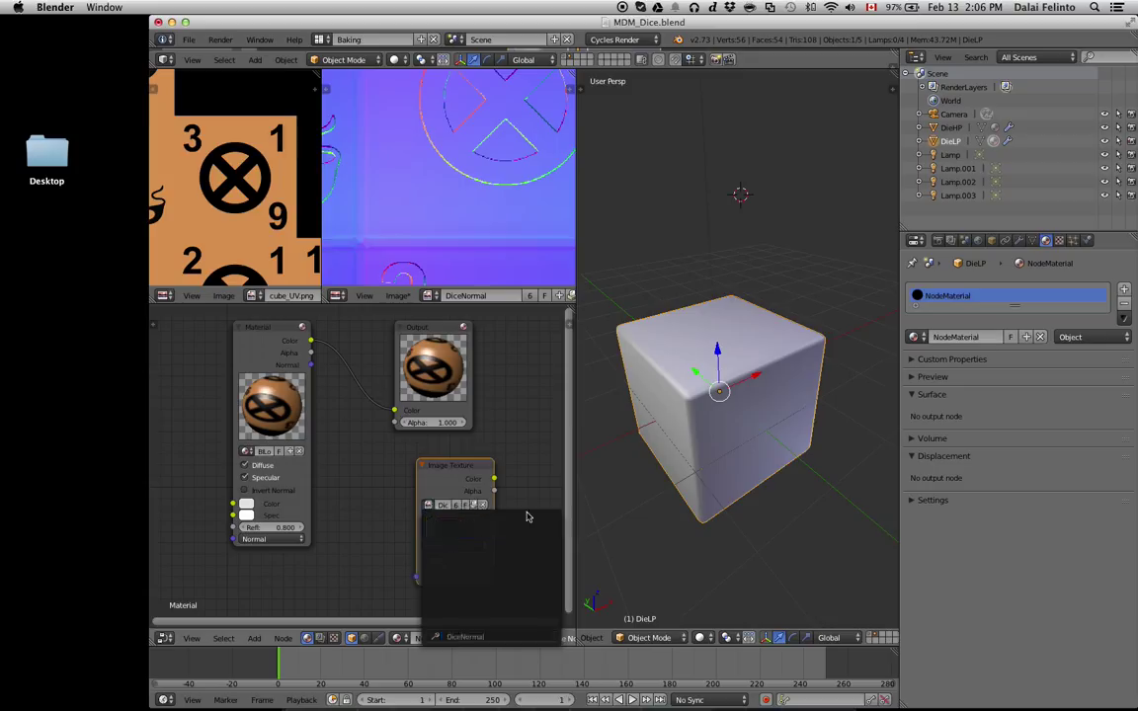
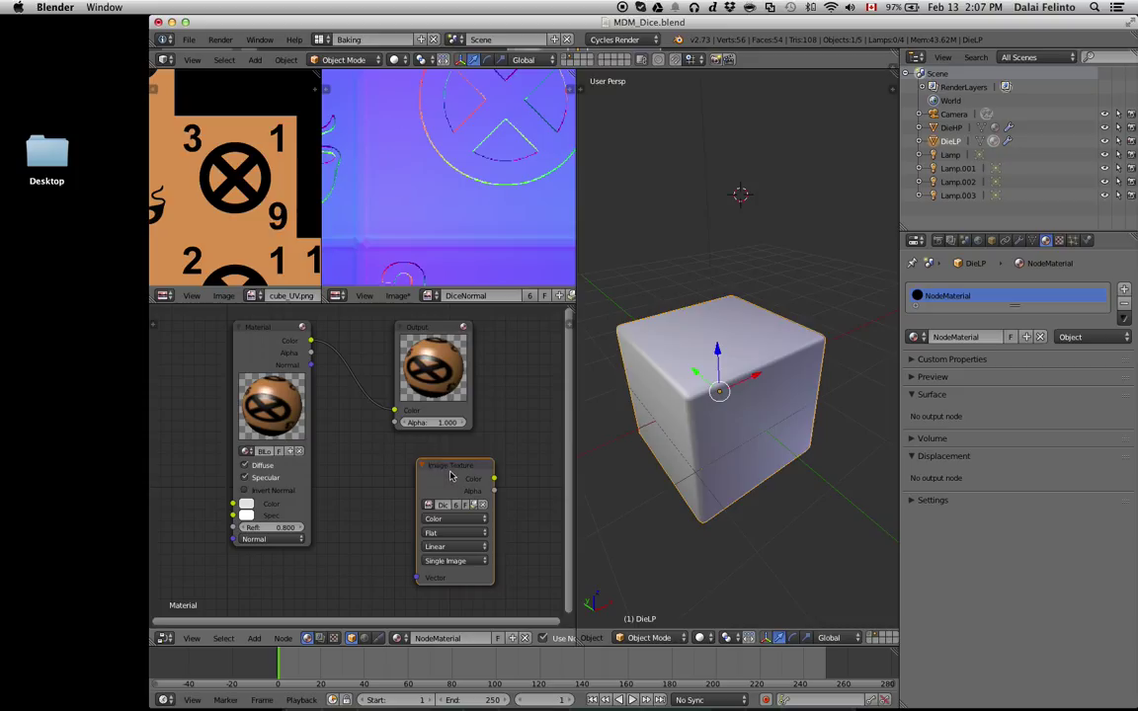
Set viewport shading to Texture, then toggle Solid with Alt+Z and back to compare.
click(700, 638)
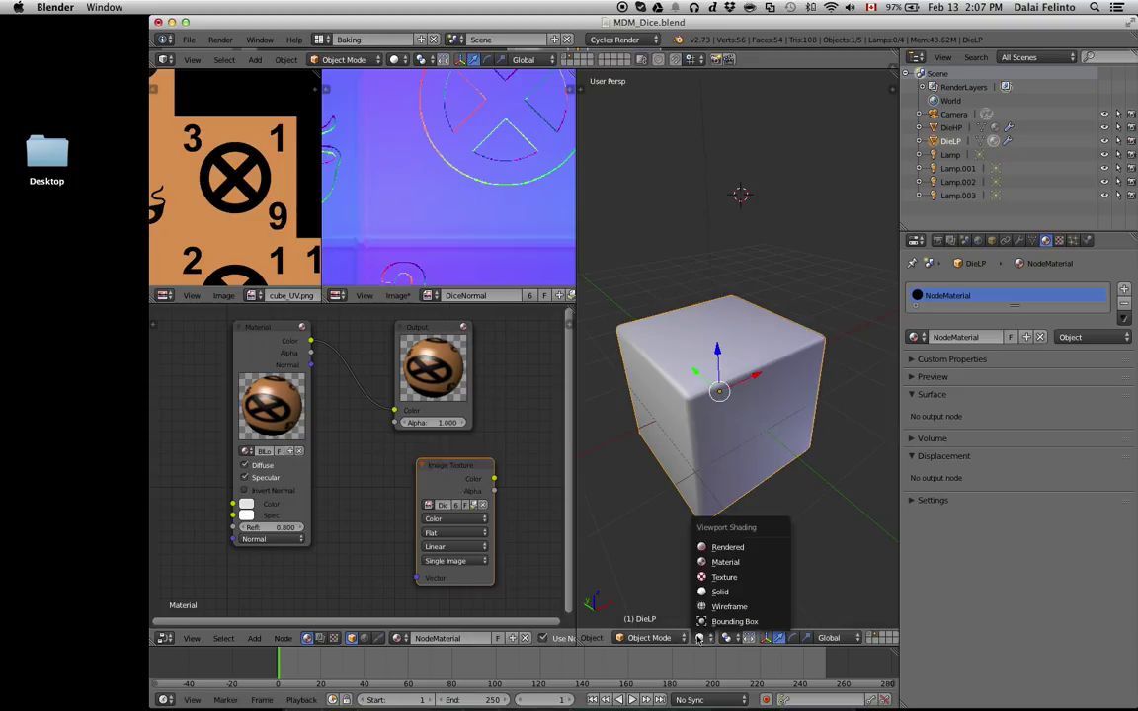
click(716, 577)
key(alt+z)
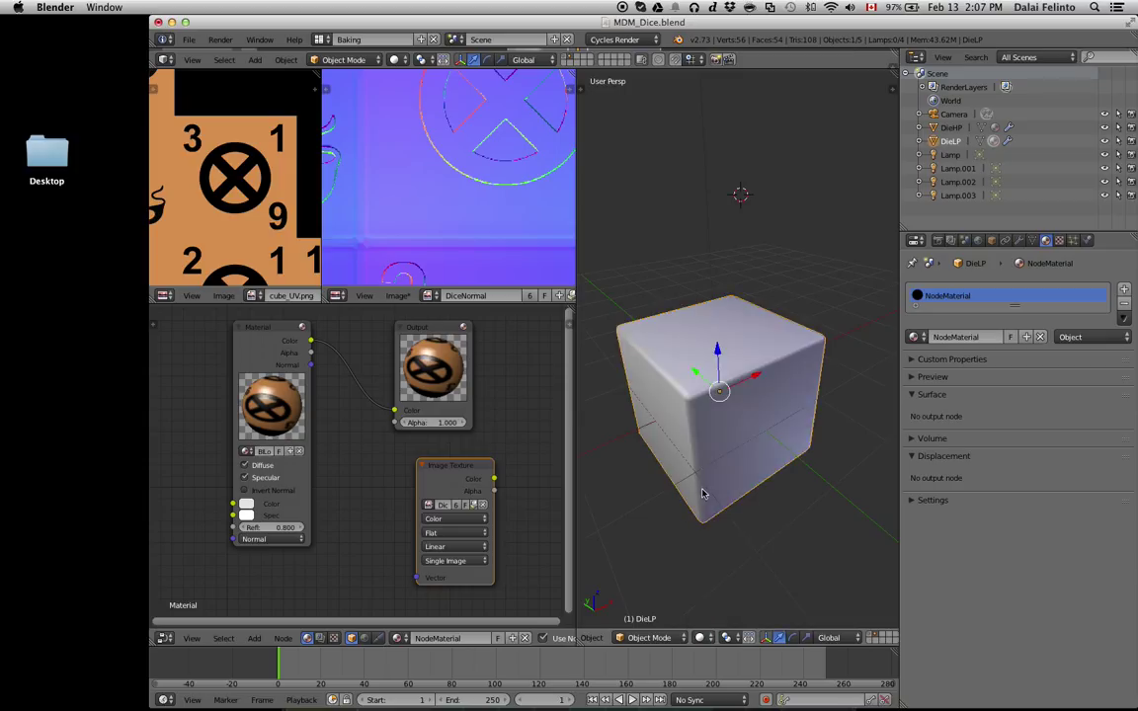
key(alt+z)
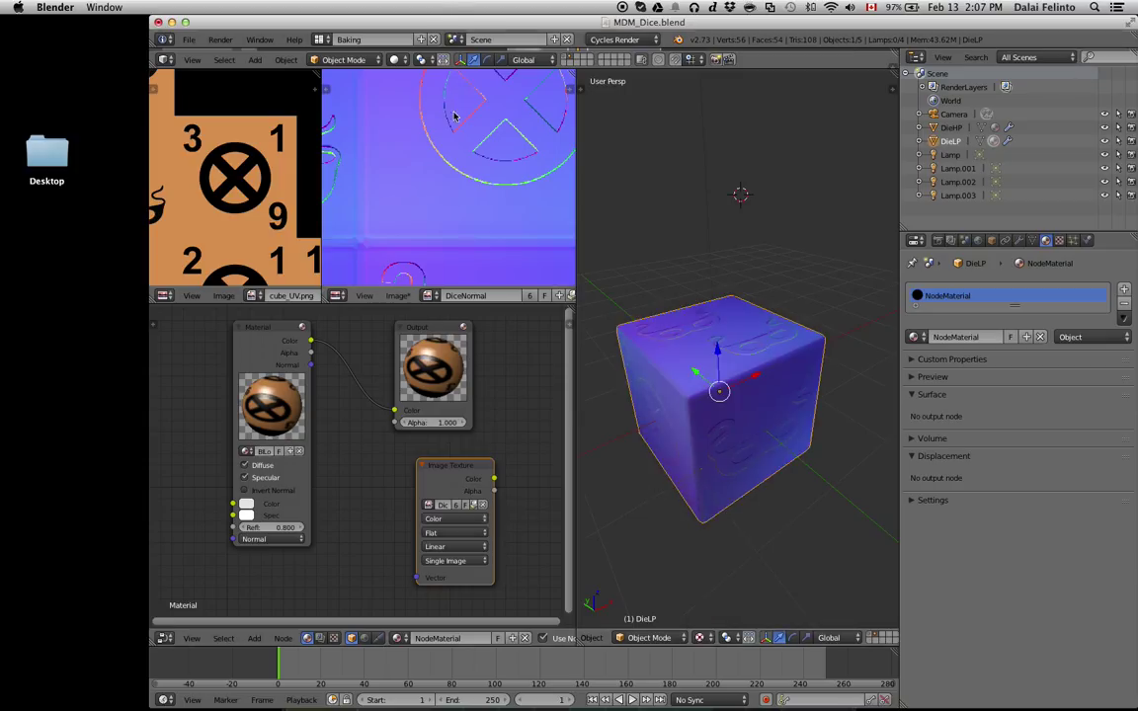
Zoom out the image editor and show its image properties sidebar.
scroll(454, 138, down, 4)
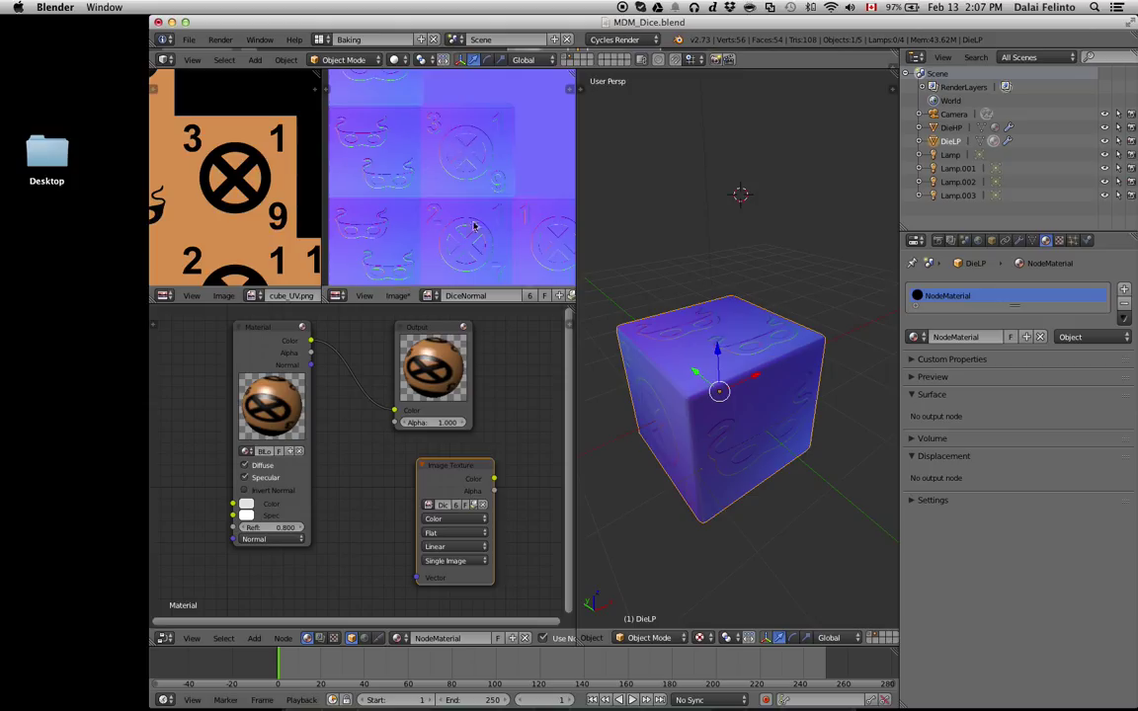
key(n)
scroll(434, 202, down, 2)
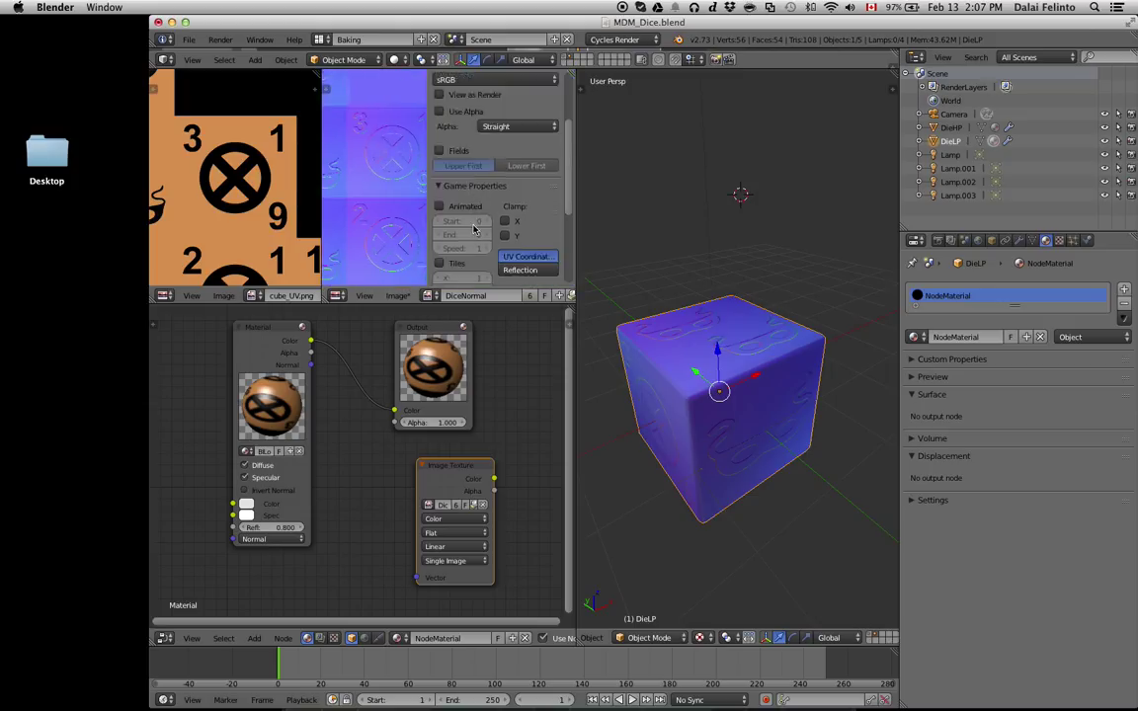
scroll(435, 202, down, 3)
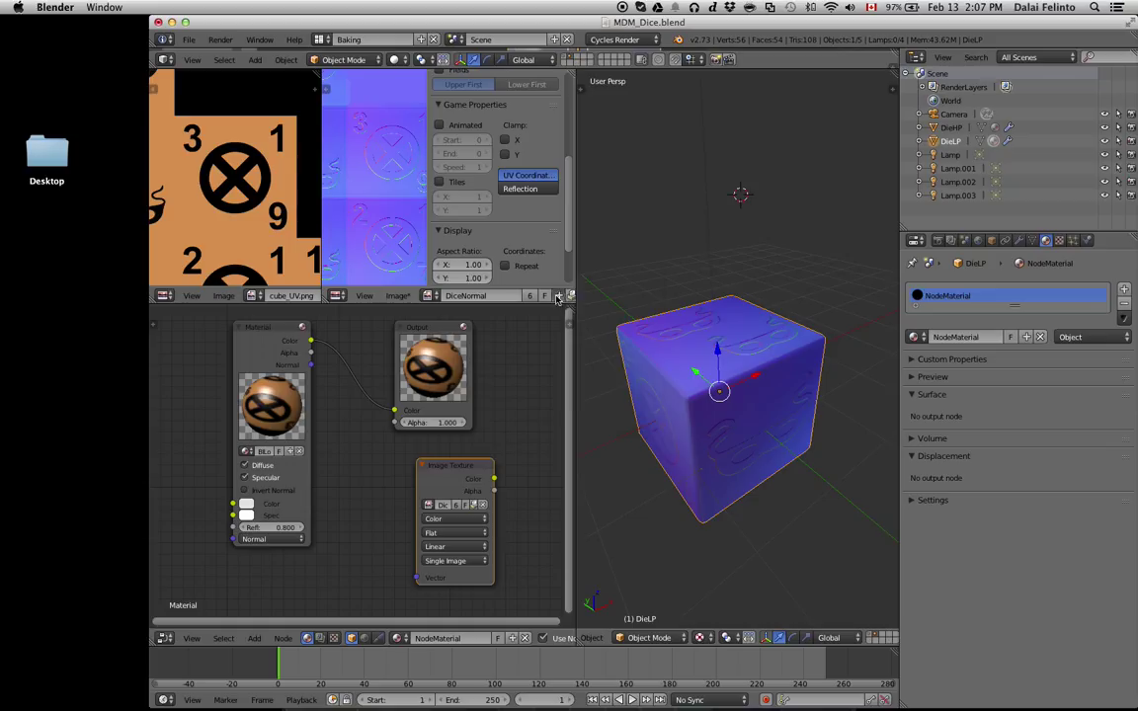
Create a new blank 1024×1024 image with Alpha turned off.
click(558, 296)
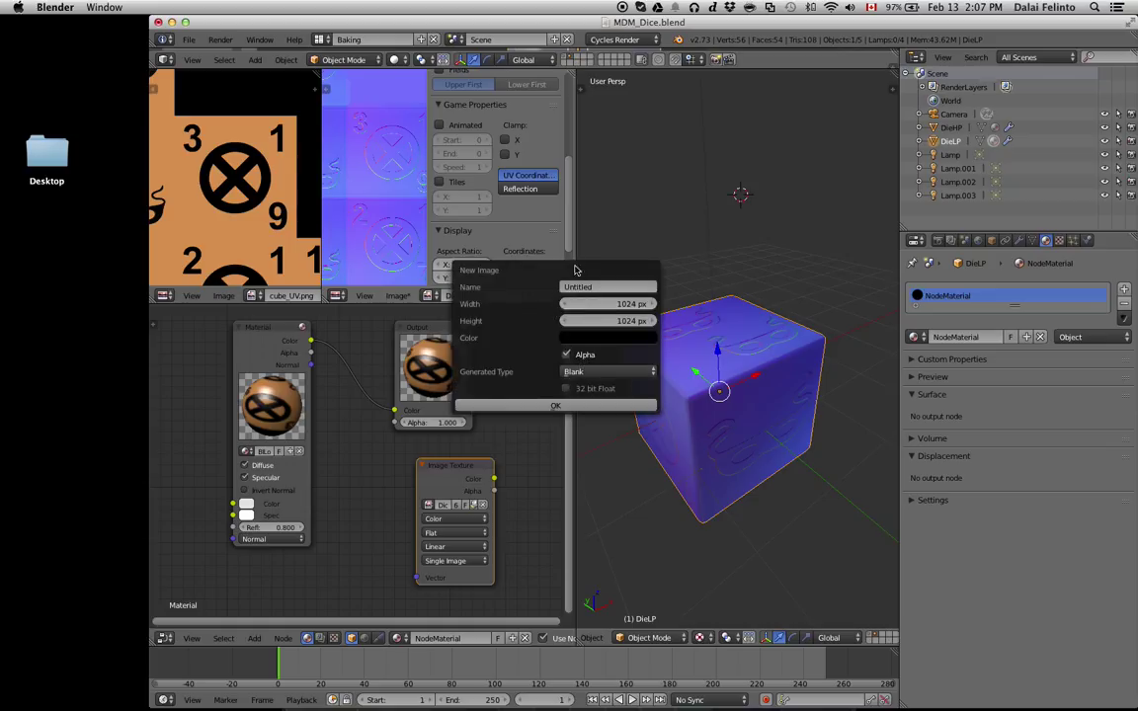
click(569, 354)
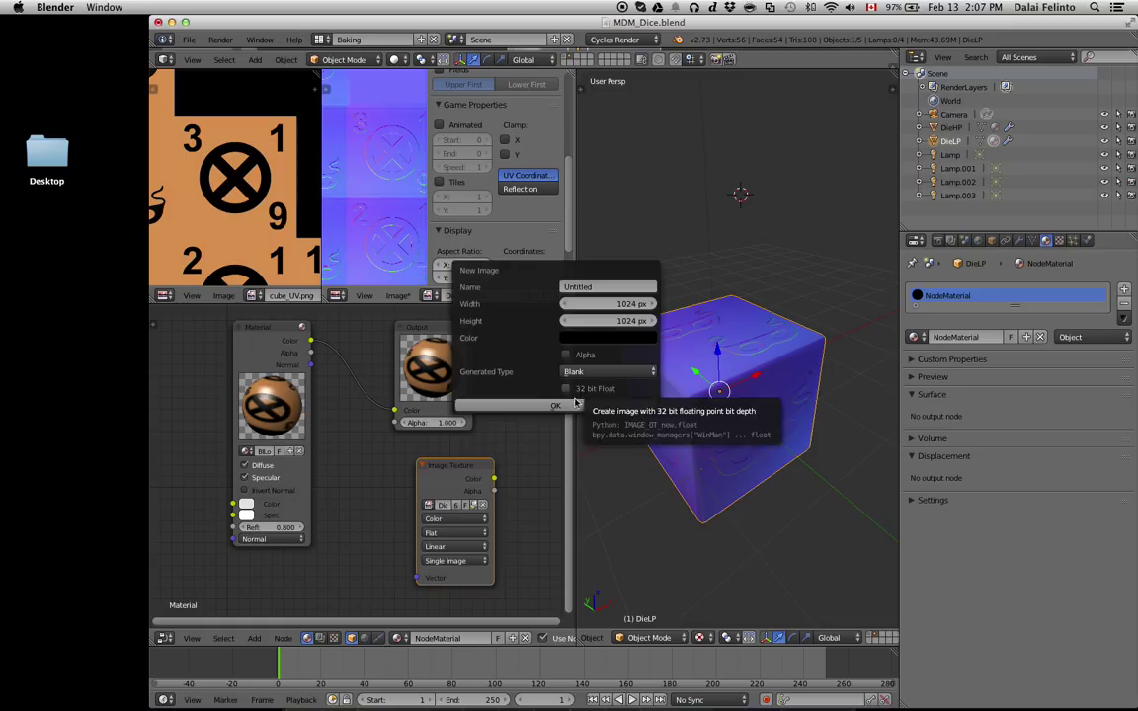
click(575, 405)
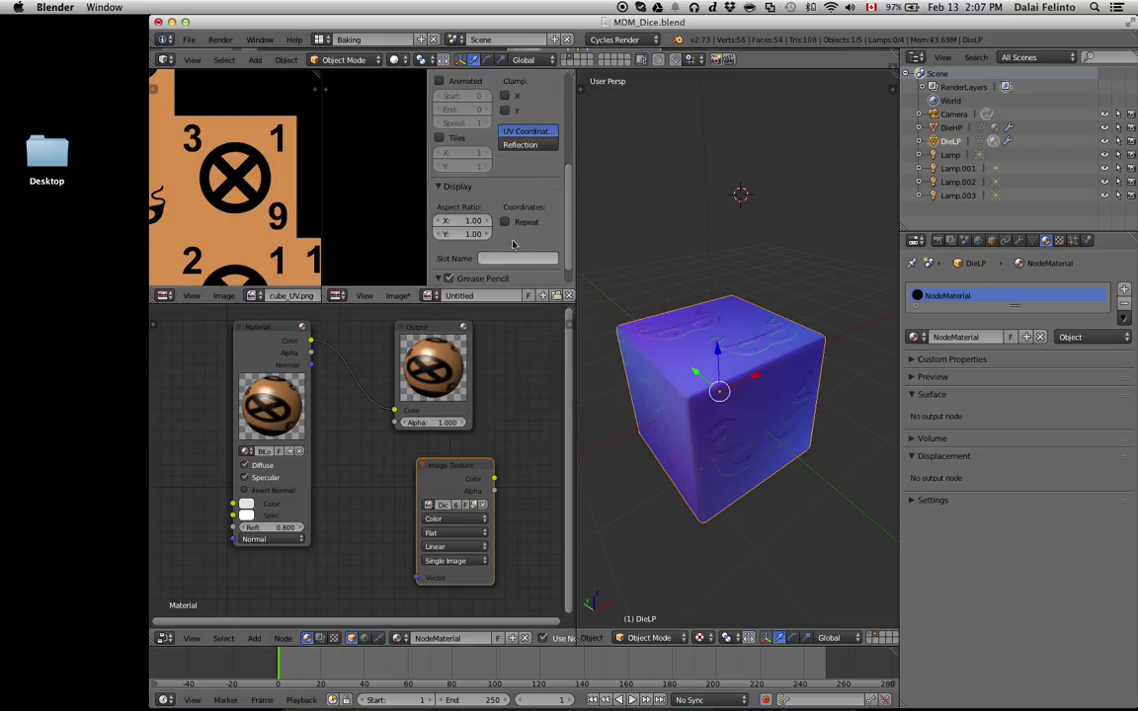
scroll(513, 244, down, 1)
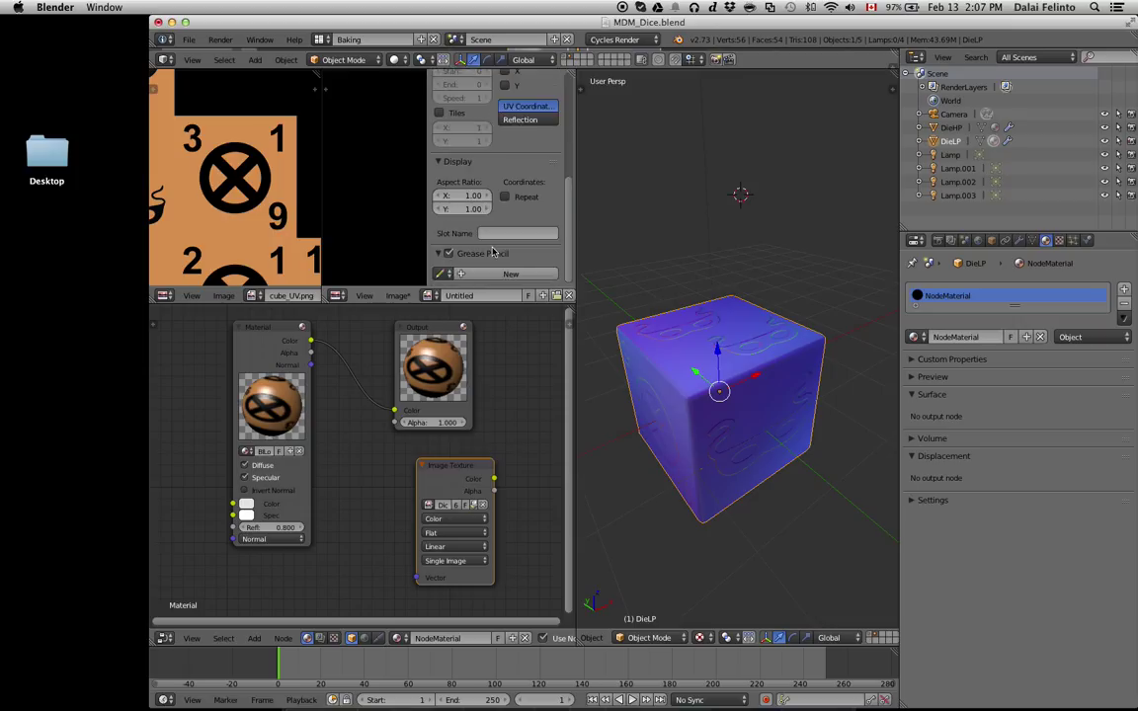
scroll(494, 252, up, 4)
scroll(494, 252, up, 5)
scroll(491, 202, up, 1)
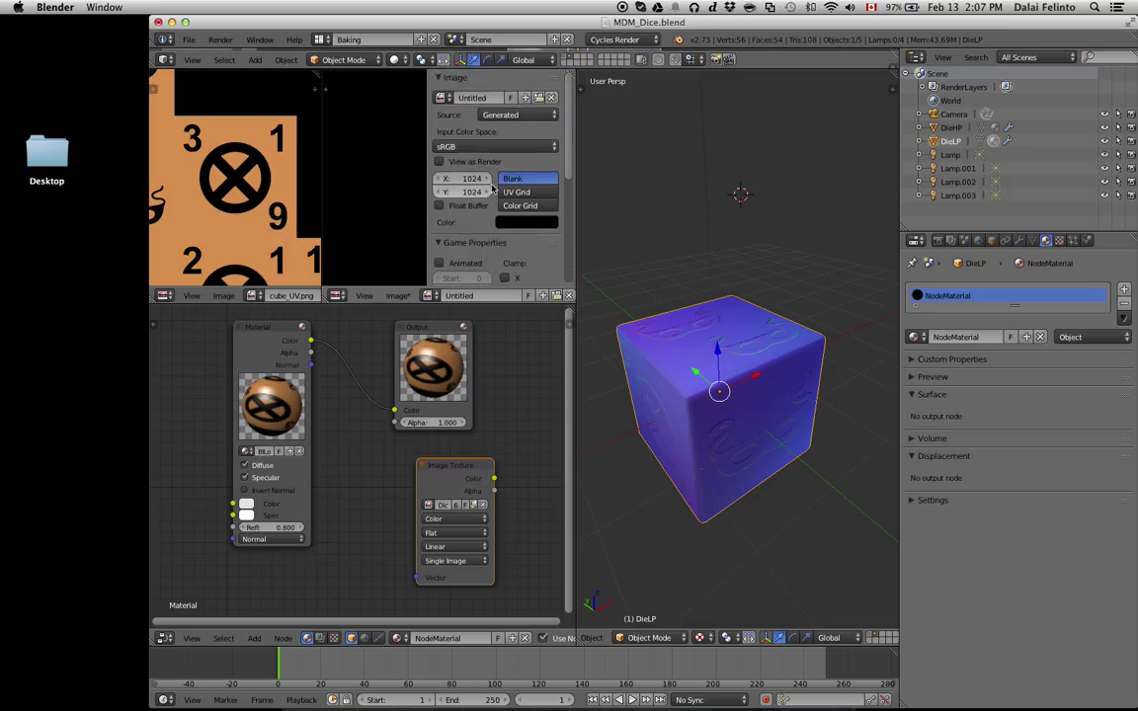
click(482, 146)
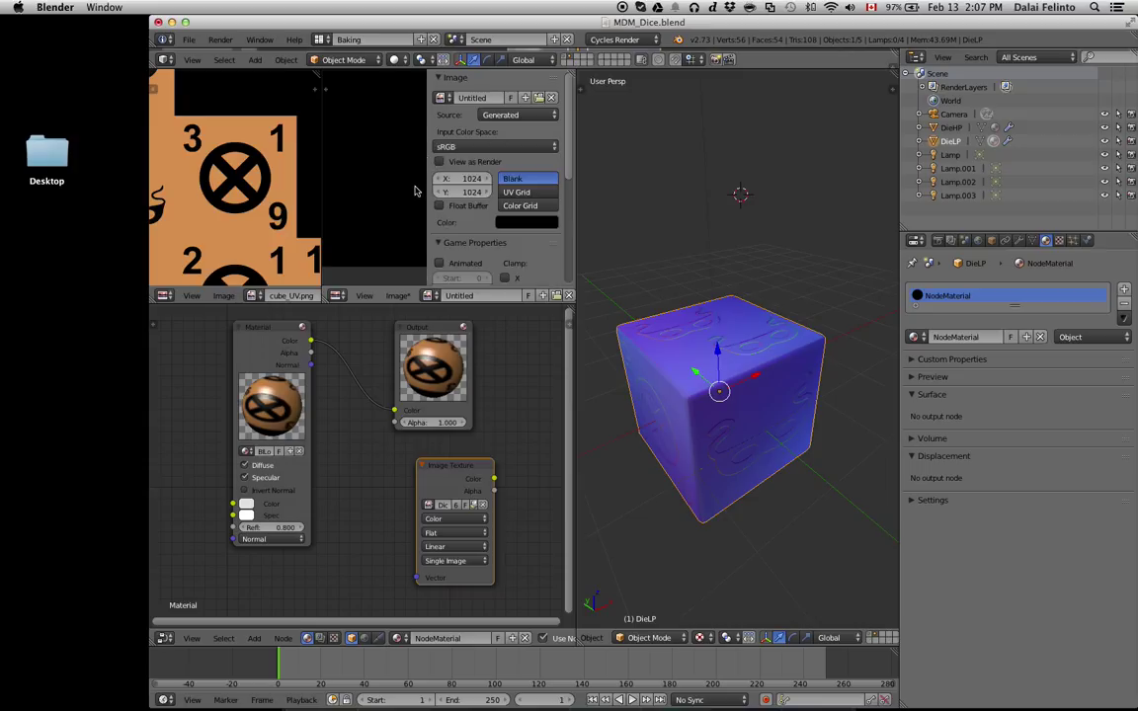
Hide the sidebar and rename the new image to NewNormal.
key(n)
scroll(438, 193, down, 1)
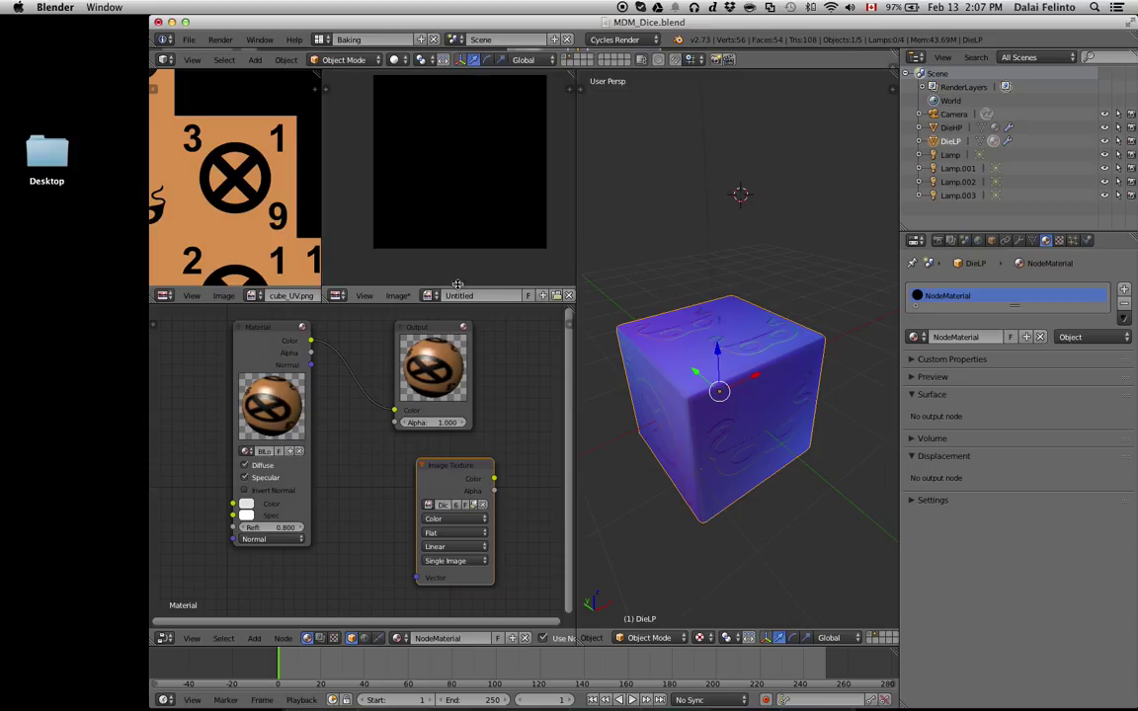
double_click(456, 296)
text(NewN)
text(ormal)
key(Return)
Load NewNormal into the low-poly Image Texture node, reselect DieLP, and show the Bake settings.
click(427, 505)
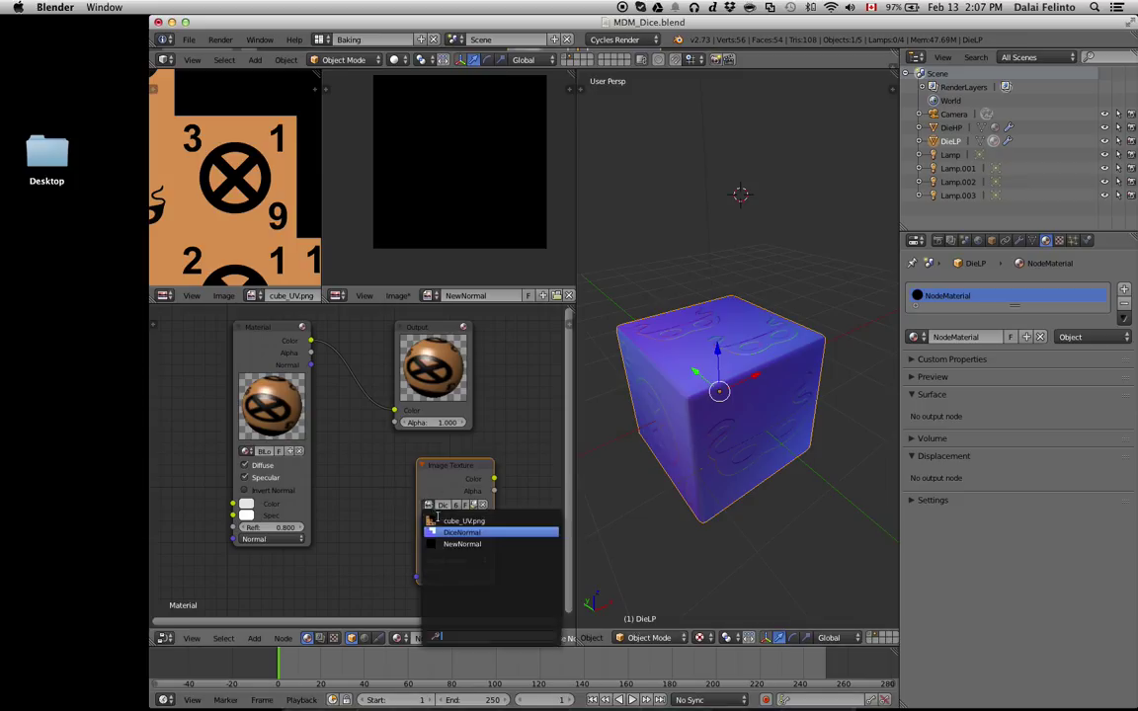
key(Return)
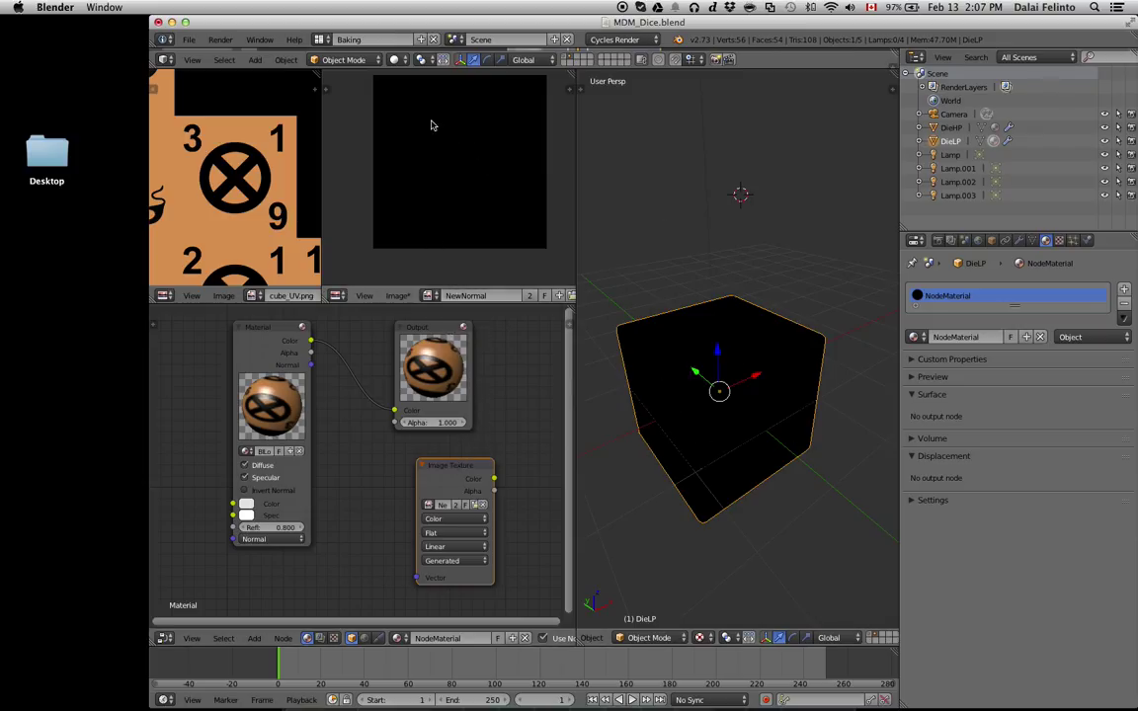
click(948, 129)
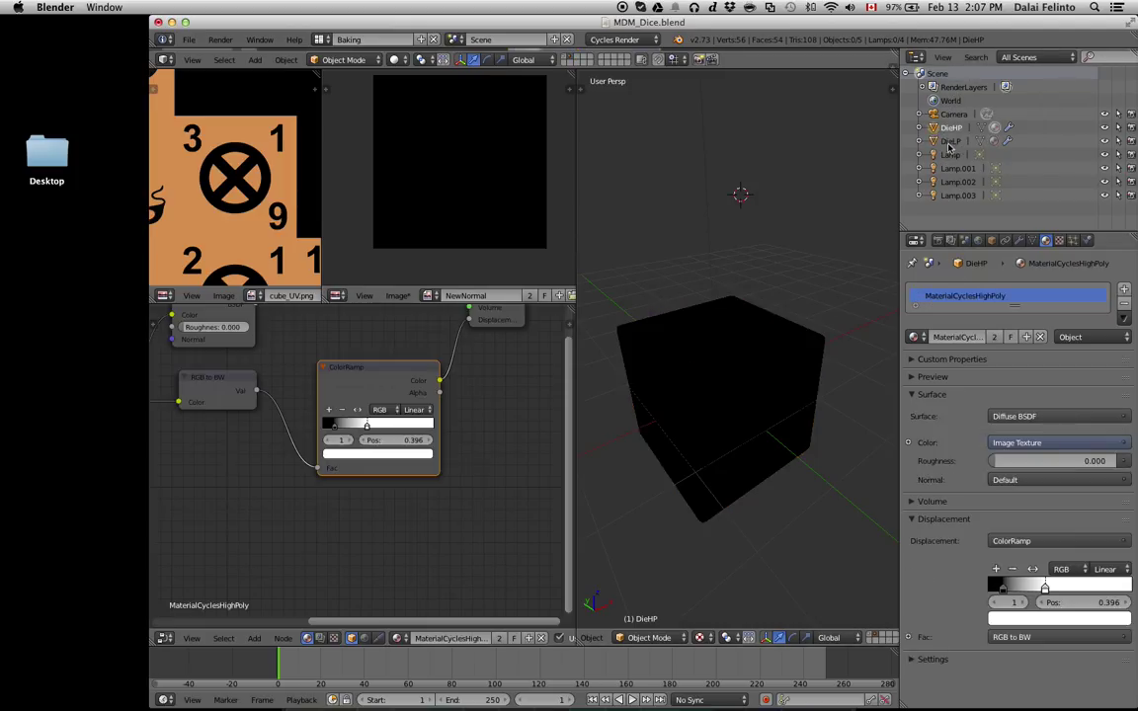
click(947, 143)
click(935, 241)
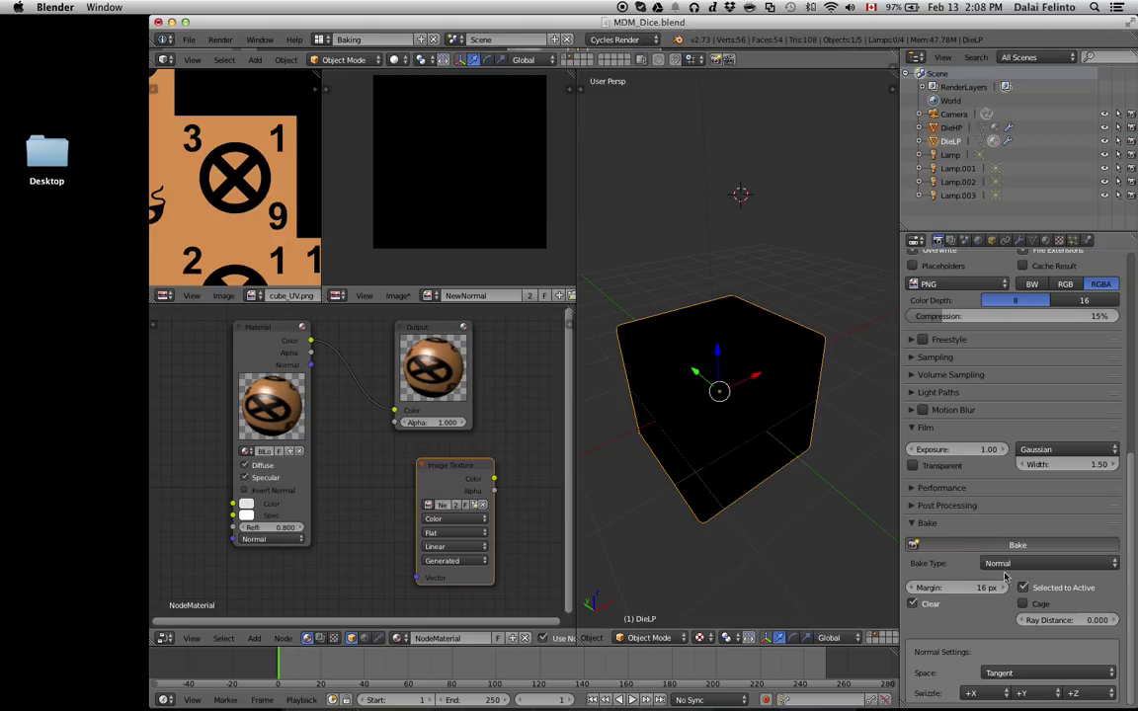
Reveal the hidden DieHP with Alt+H and bake the normal map into NewNormal.
click(975, 544)
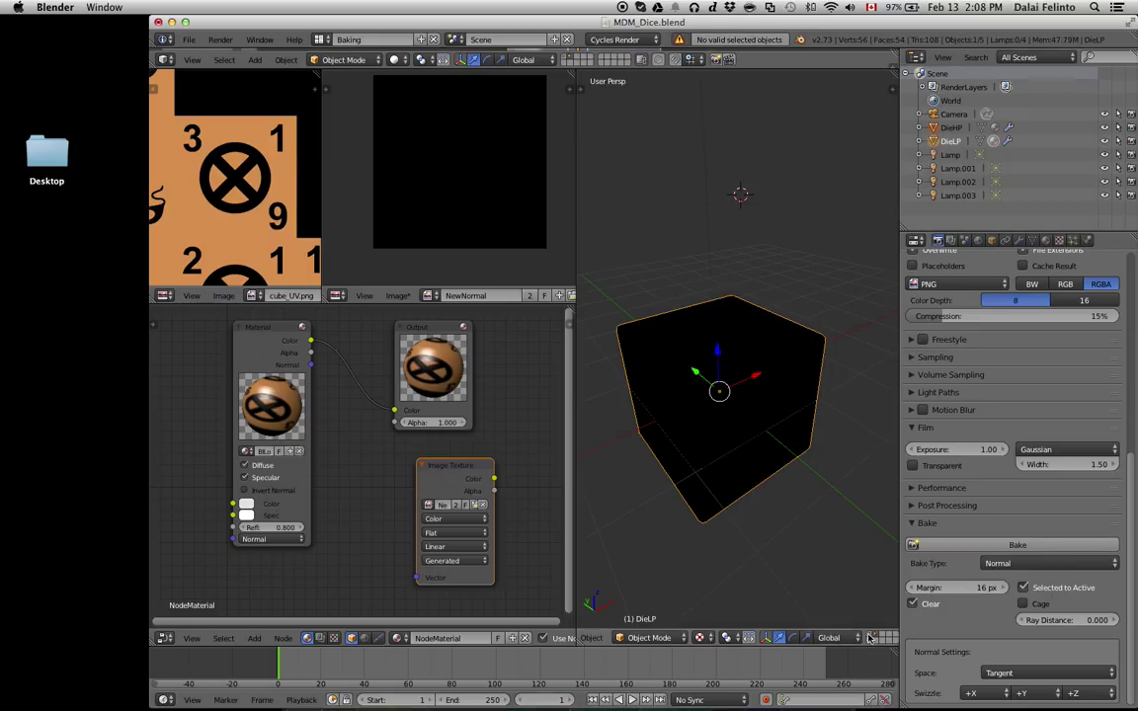
key(alt+h)
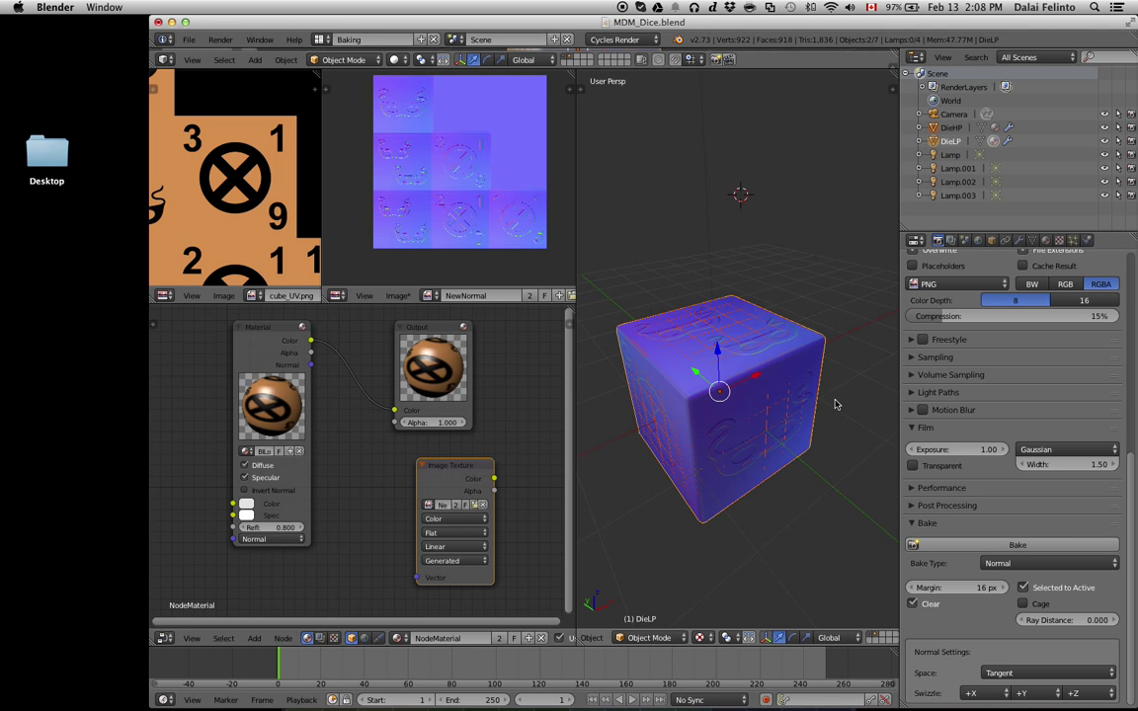
scroll(469, 166, up, 2)
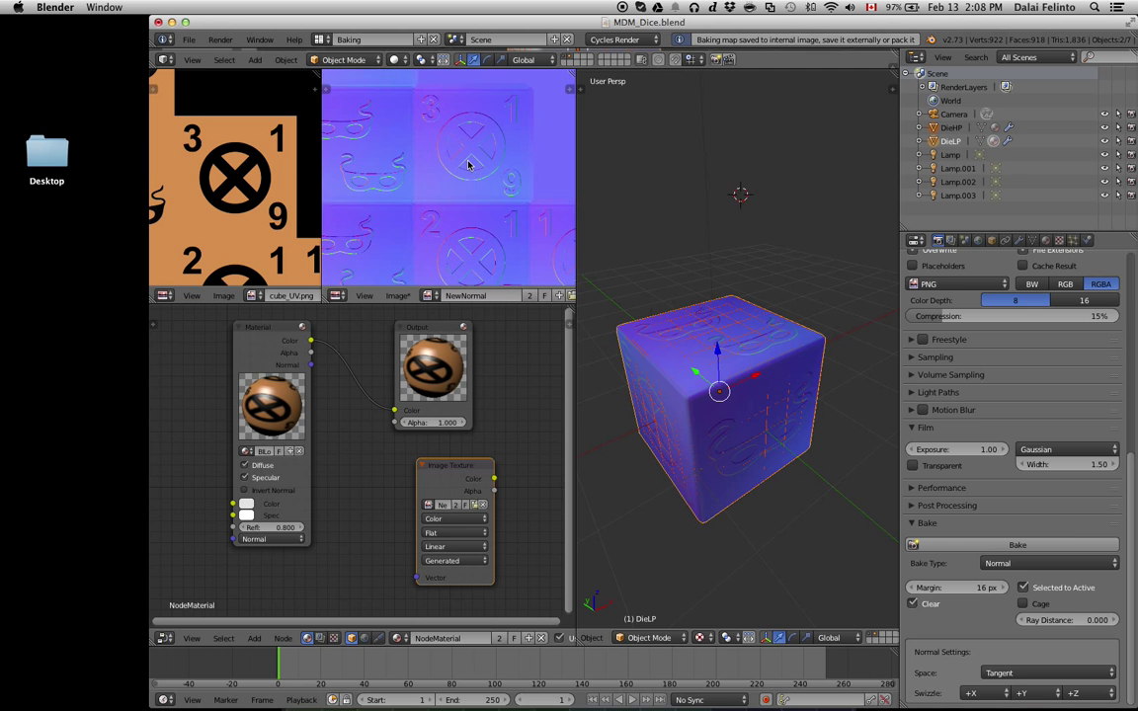
scroll(468, 165, up, 2)
scroll(468, 163, down, 2)
scroll(467, 161, down, 1)
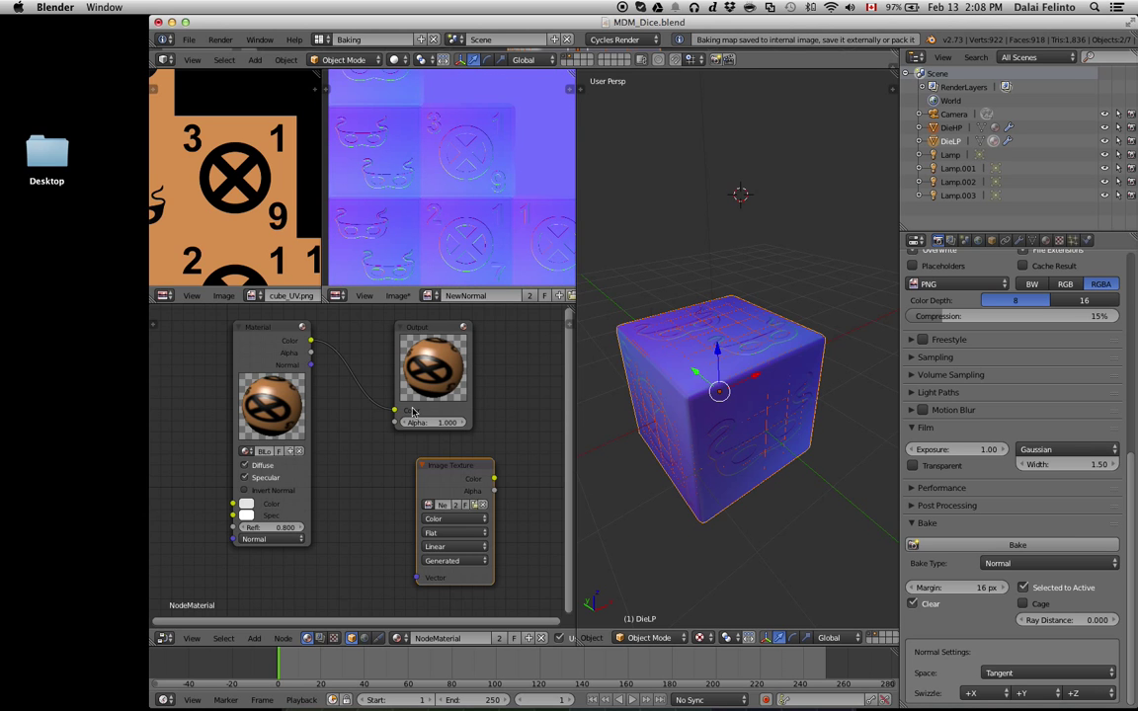
Switch the render engine to Blender Render and back to Cycles, then hide DieHP.
click(634, 41)
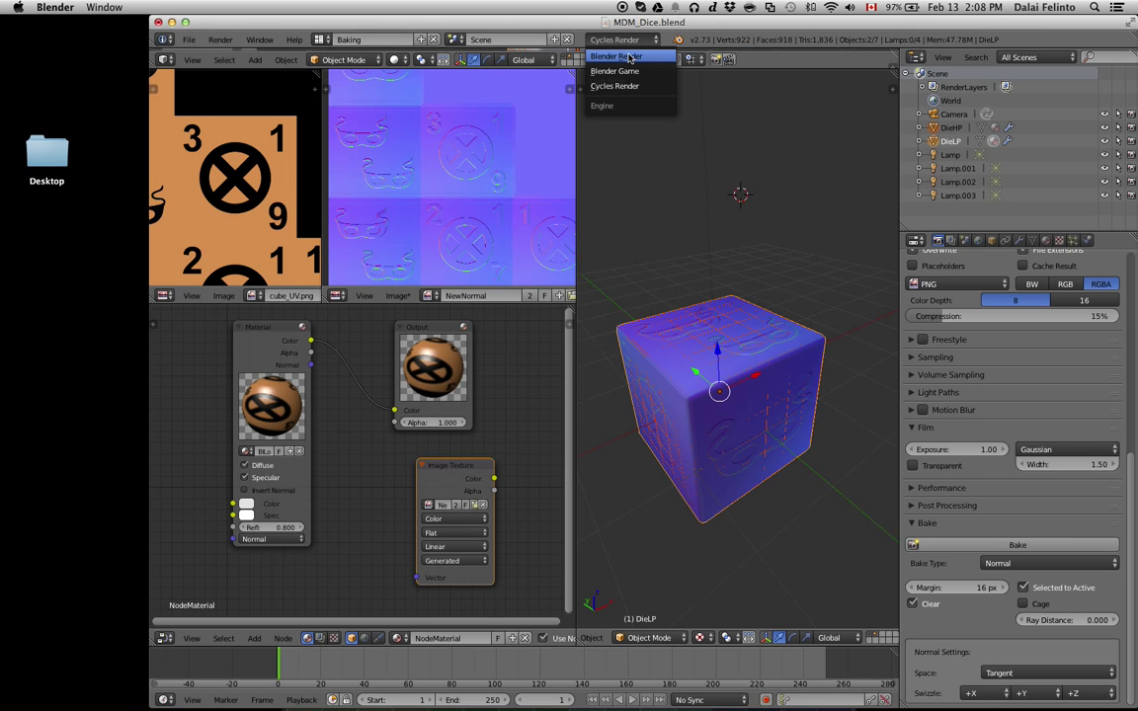
click(630, 58)
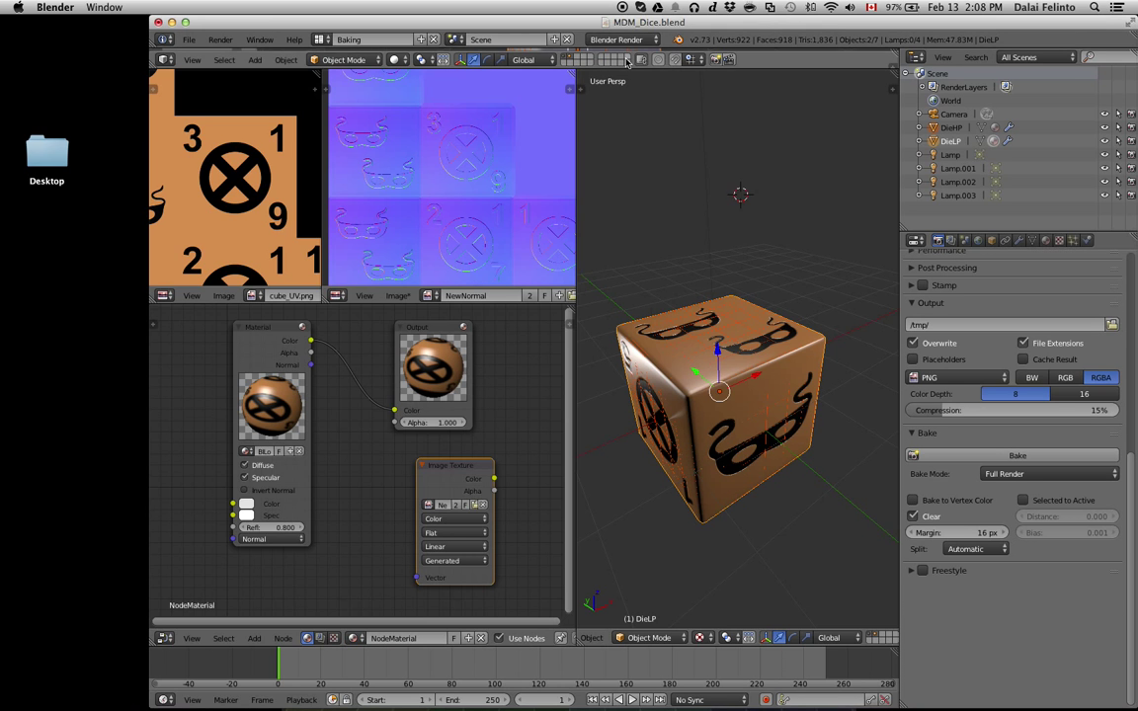
scroll(718, 381, up, 1)
scroll(719, 380, up, 2)
scroll(718, 381, down, 2)
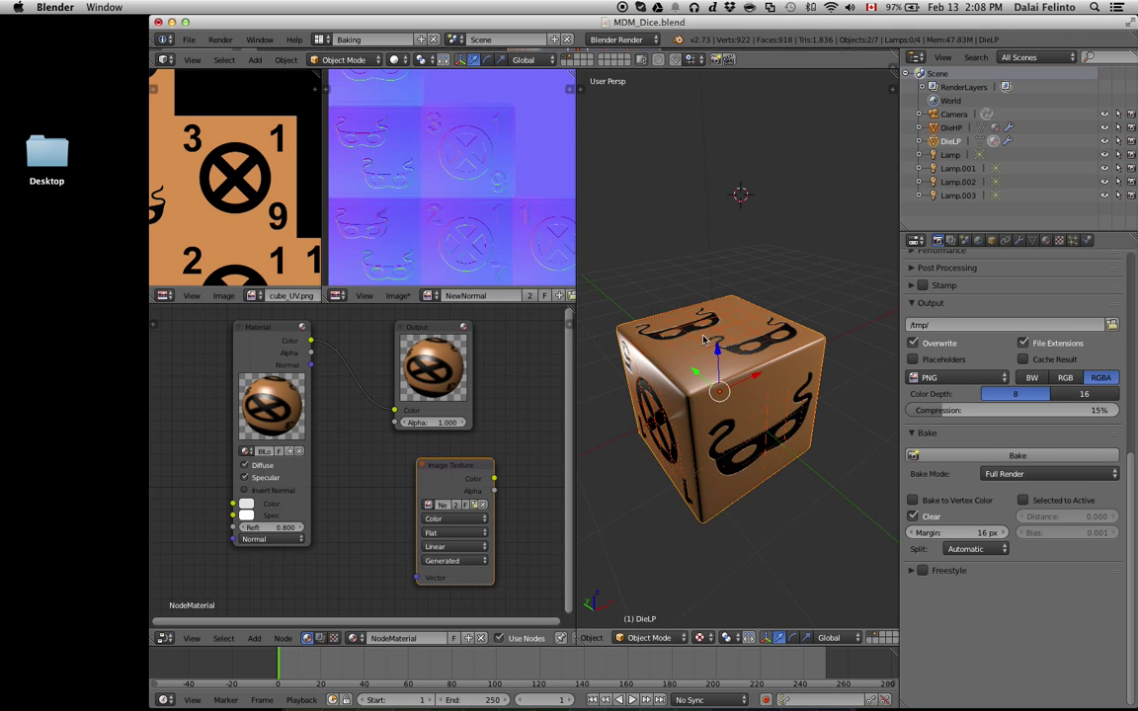
click(620, 39)
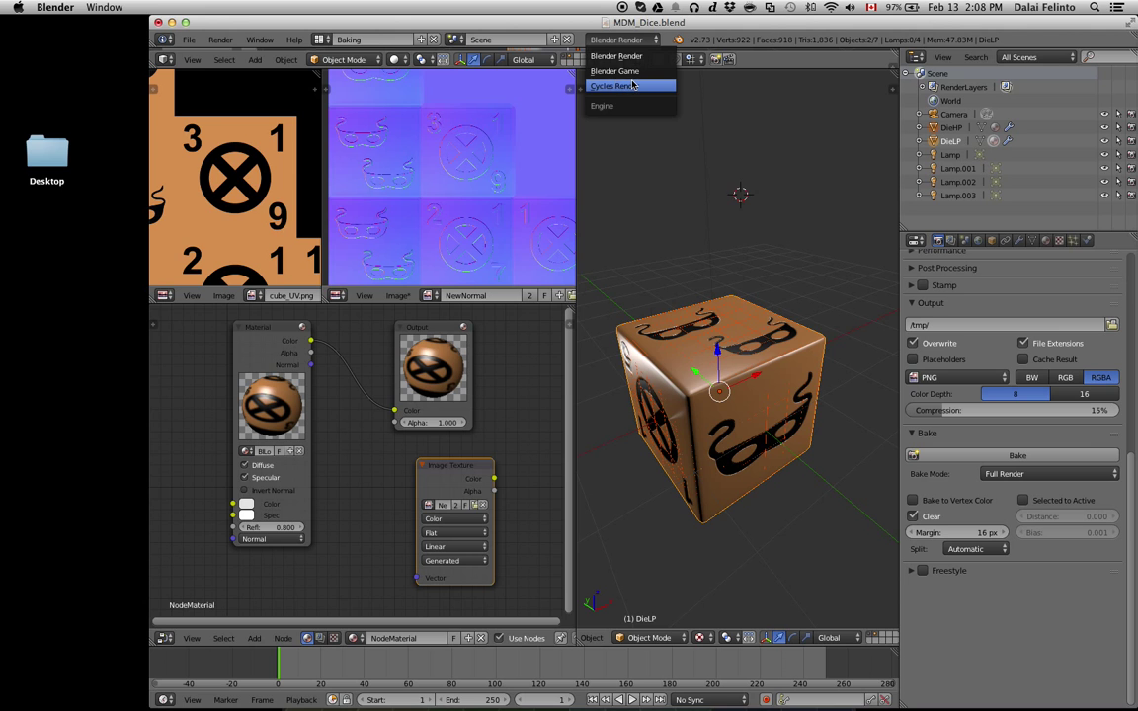
click(633, 86)
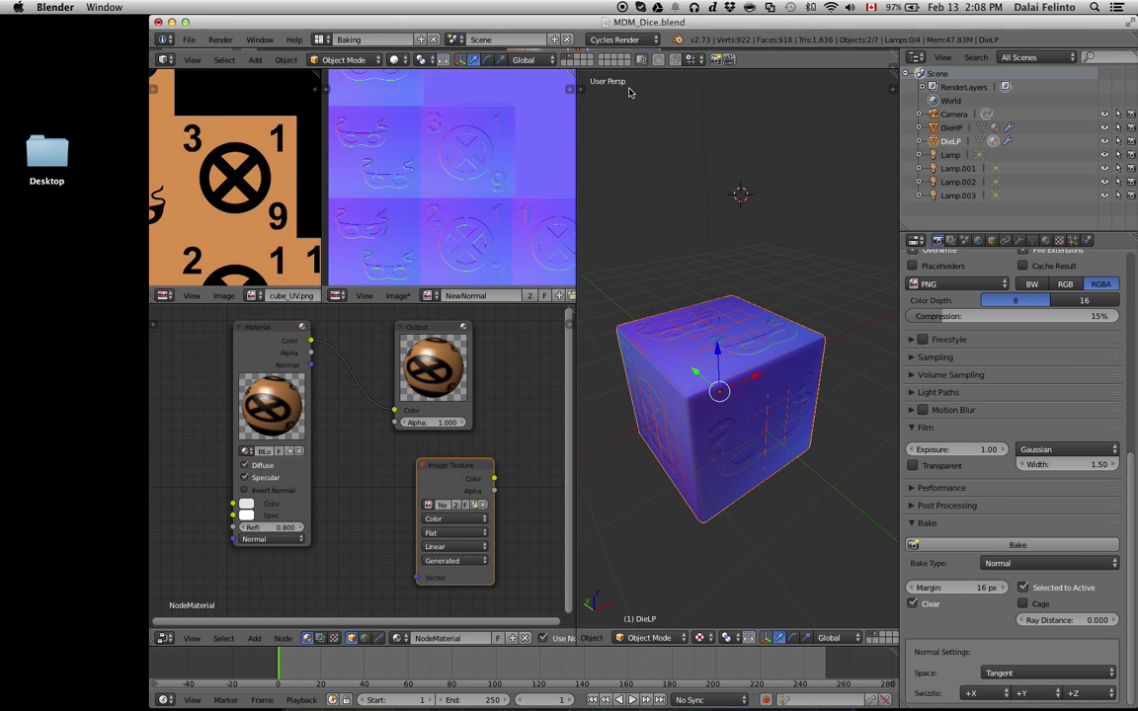
click(963, 130)
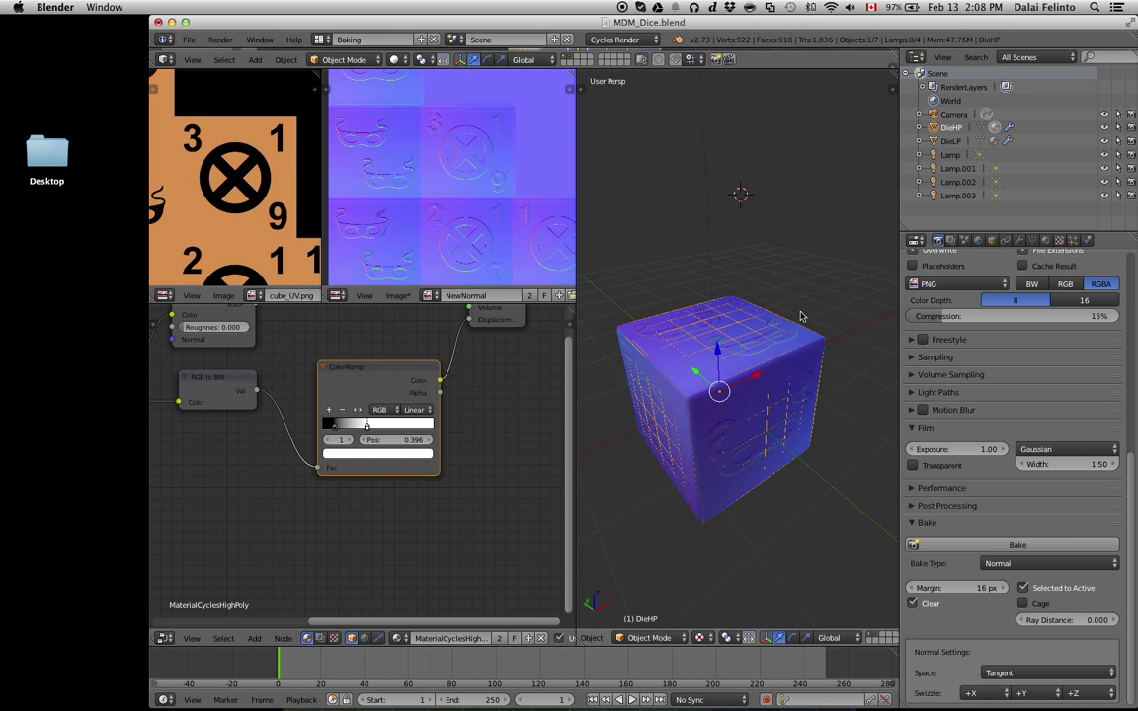
click(870, 637)
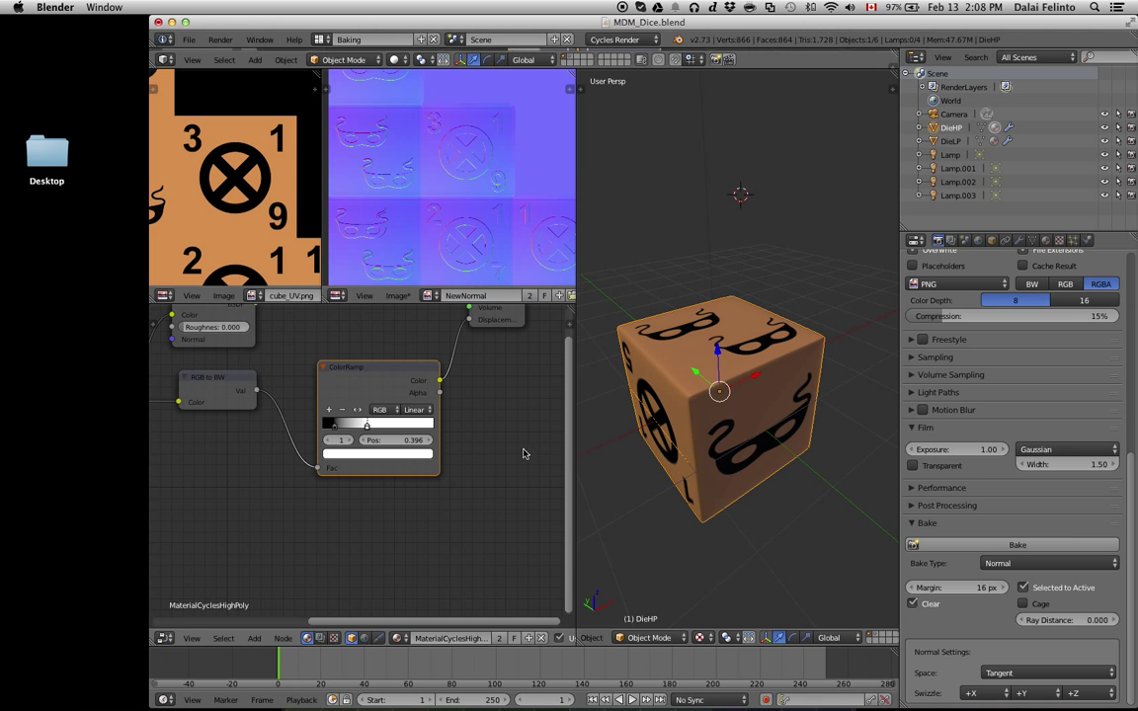
Maximize the node editor and dissolve the ColorRamp, keeping RGB to BW linked to Displacement.
scroll(524, 454, down, 2)
key(ctrl+Up)
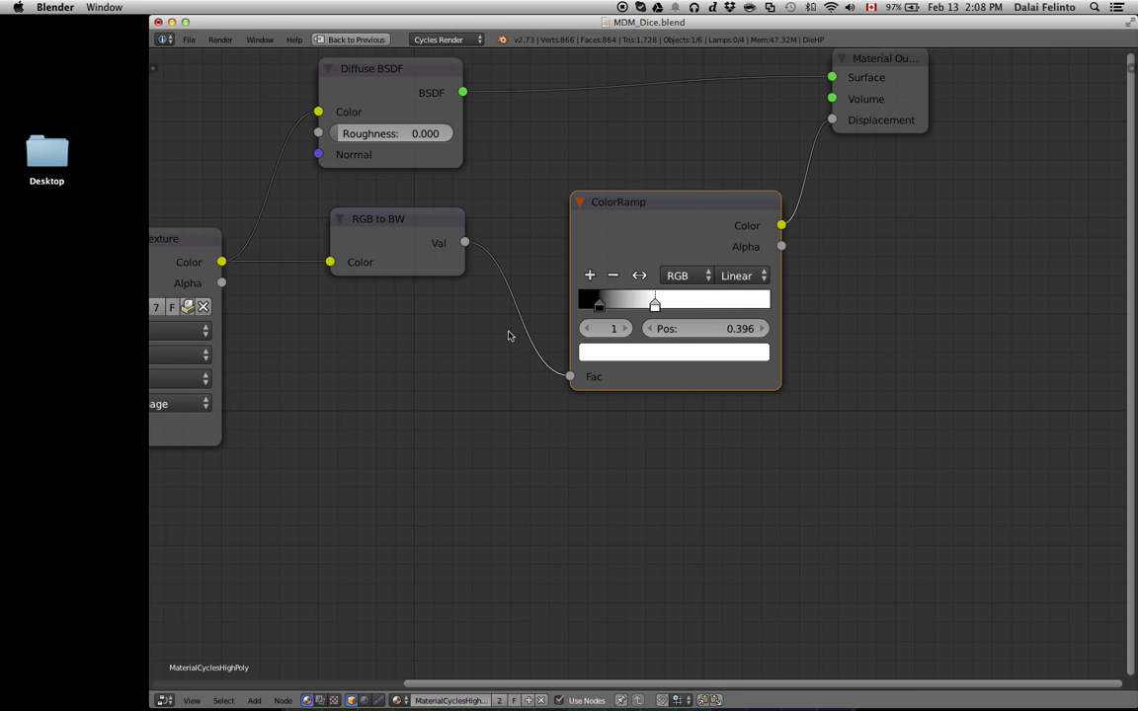
scroll(489, 405, down, 1)
middle_drag(510, 370, 562, 418)
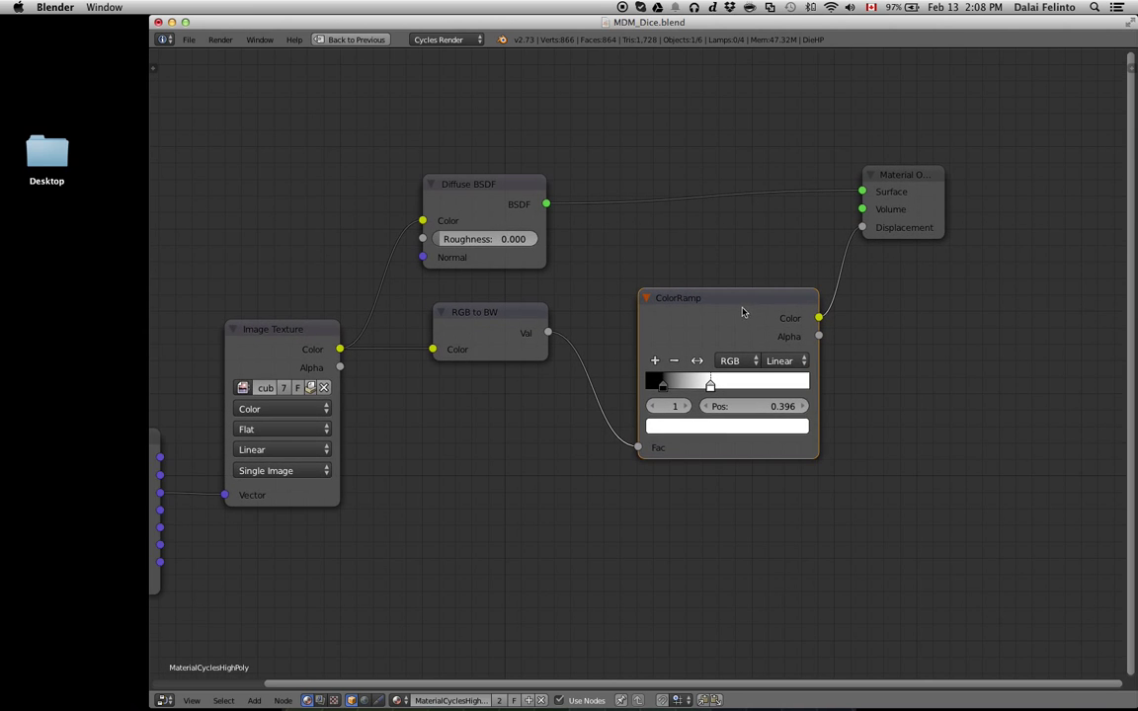
drag(723, 307, 720, 326)
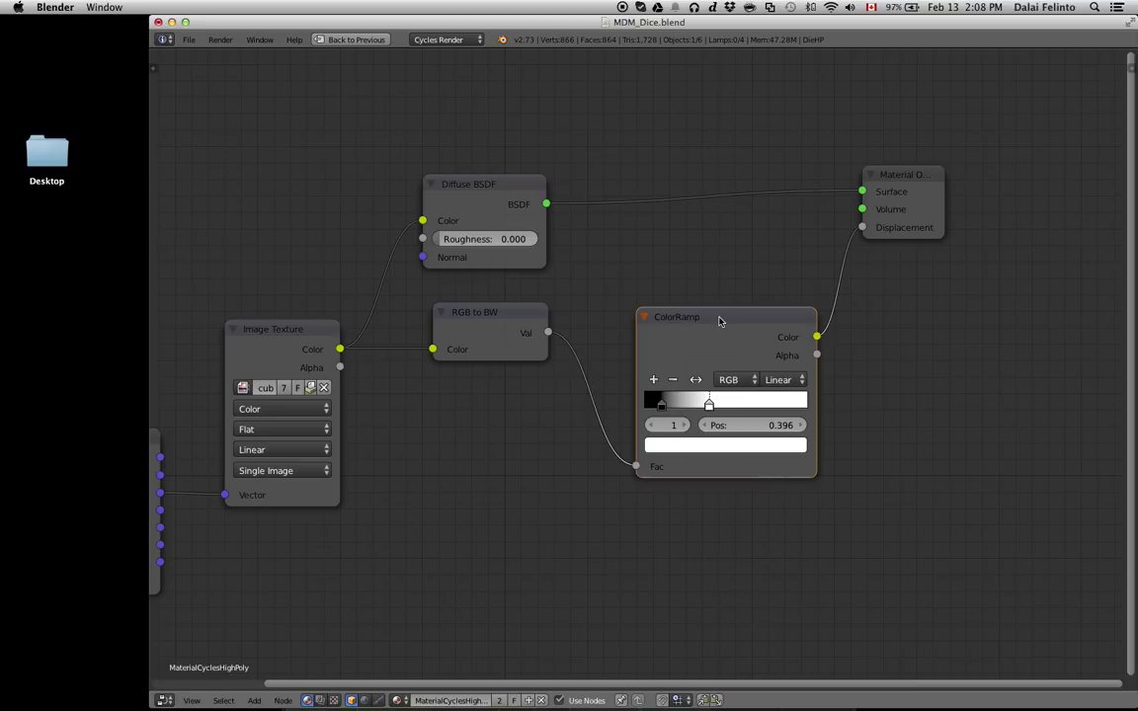
key(ctrl+x)
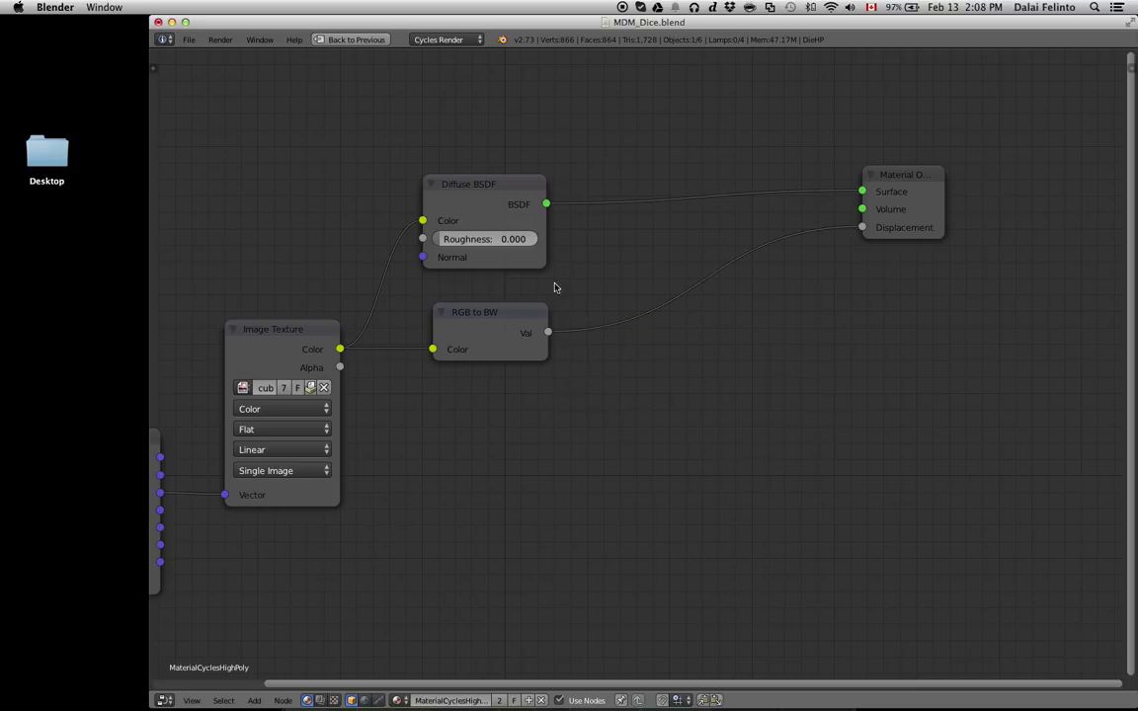
Delete the Diffuse BSDF node and restore the full editor layout.
drag(529, 314, 558, 313)
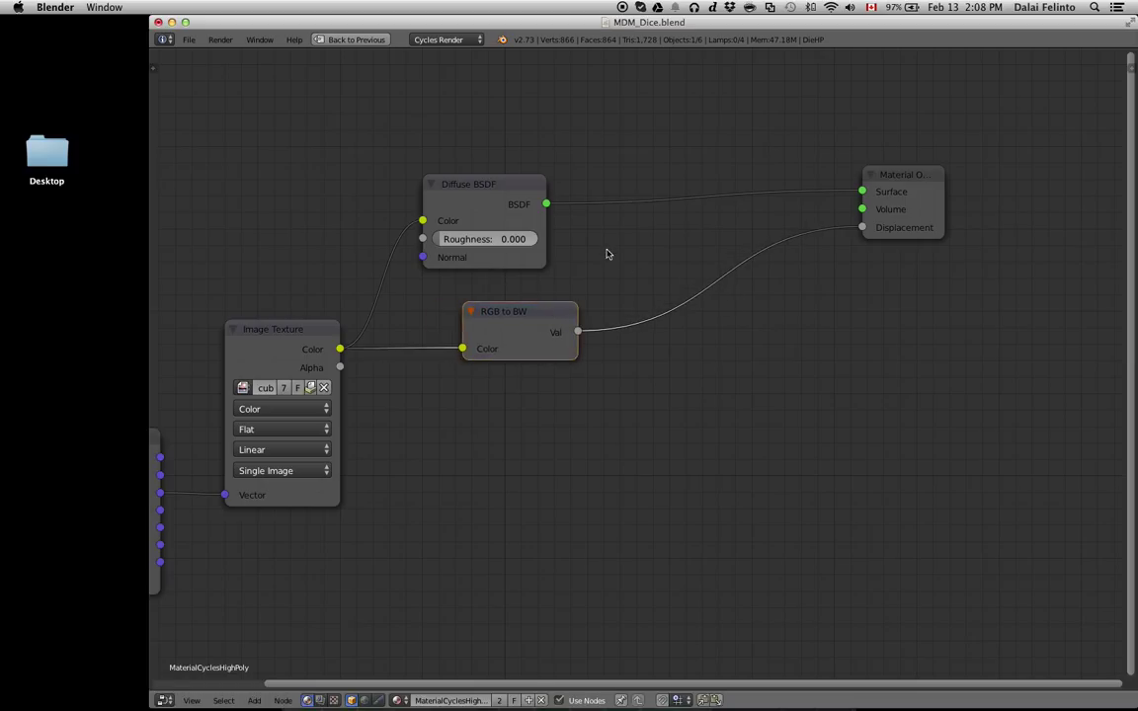
scroll(395, 341, down, 1)
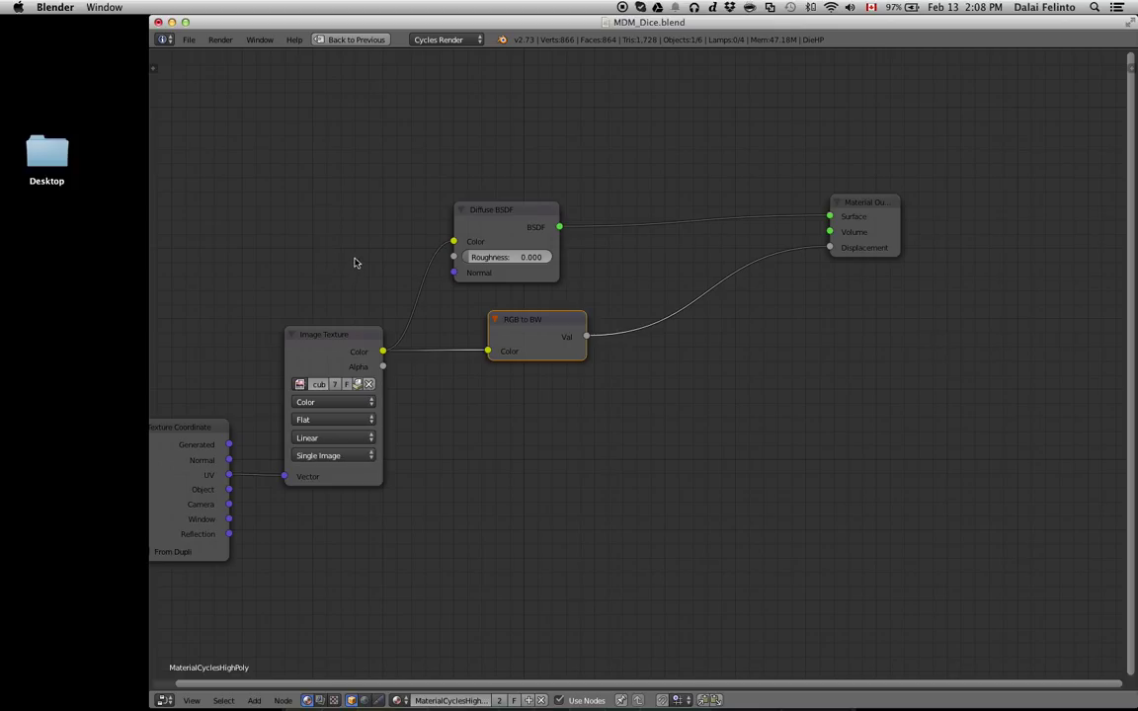
drag(539, 209, 567, 206)
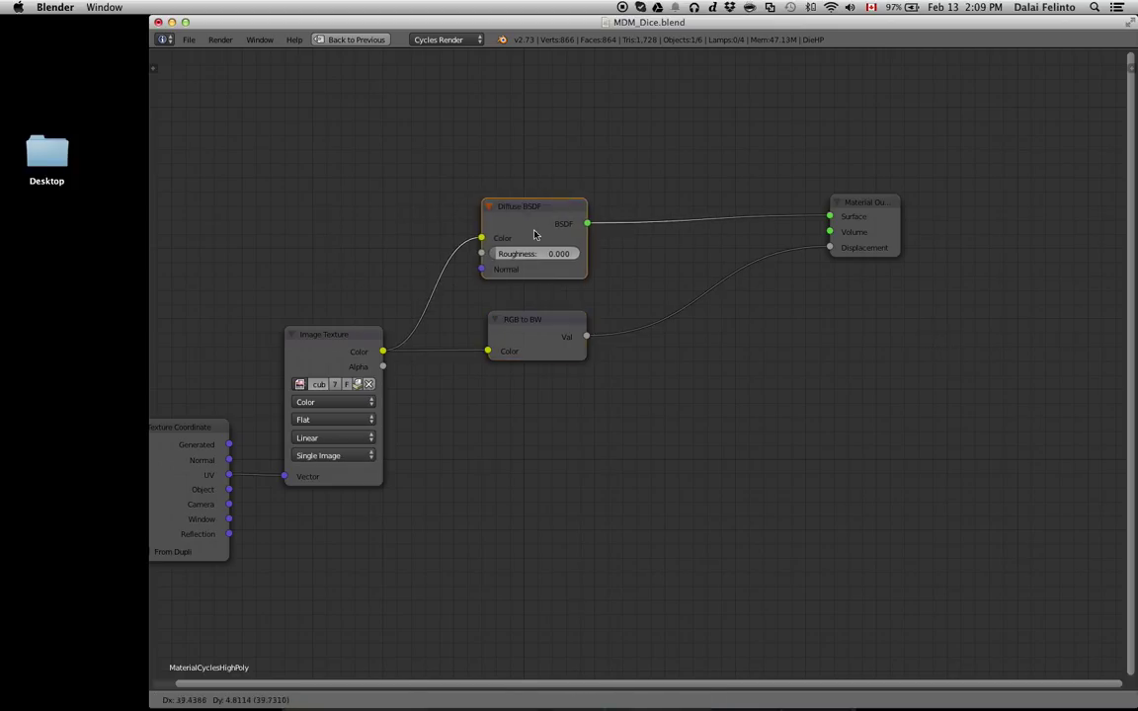
click(527, 319)
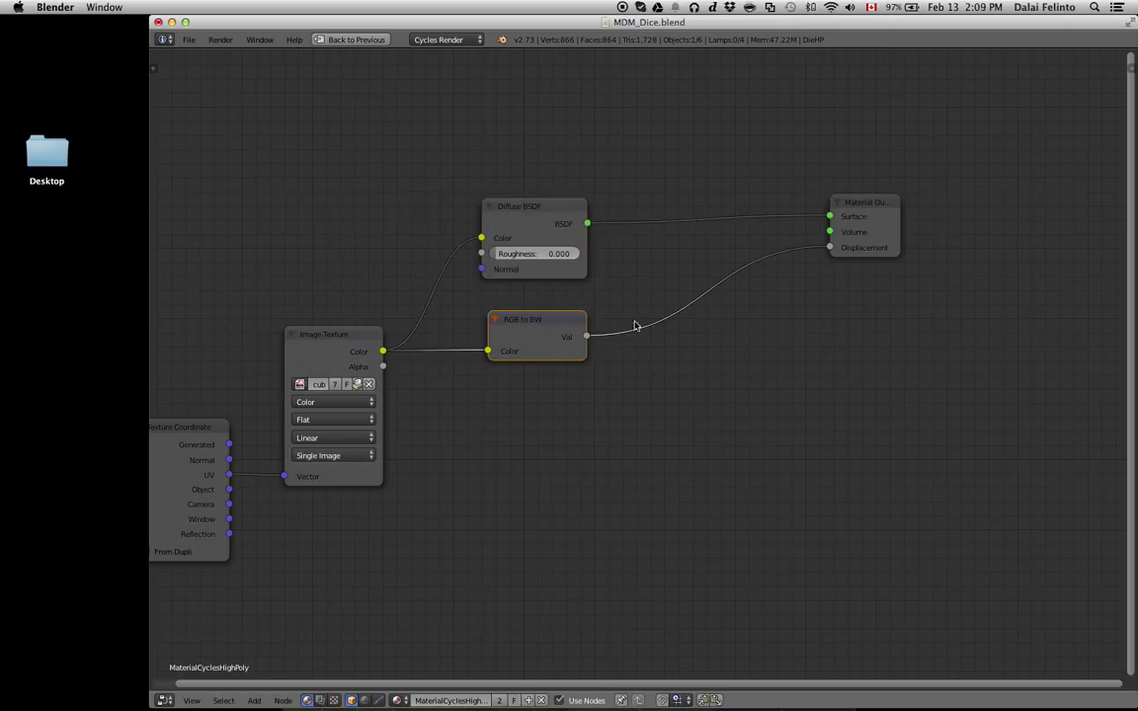
click(525, 222)
key(x)
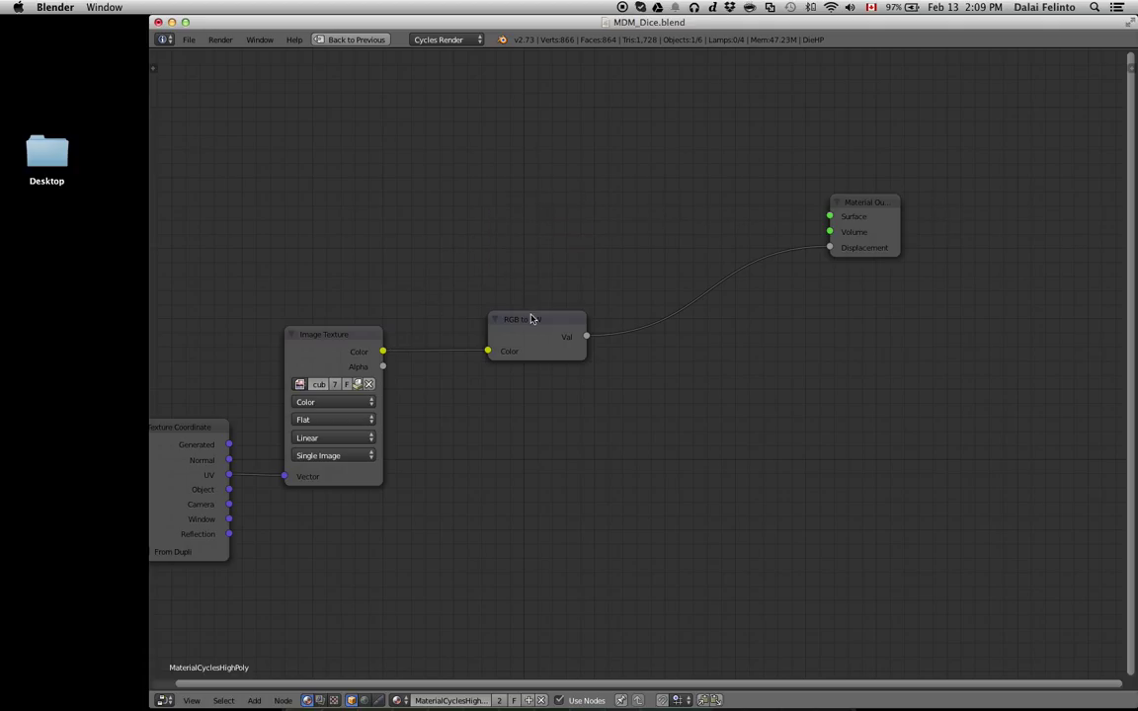
click(530, 319)
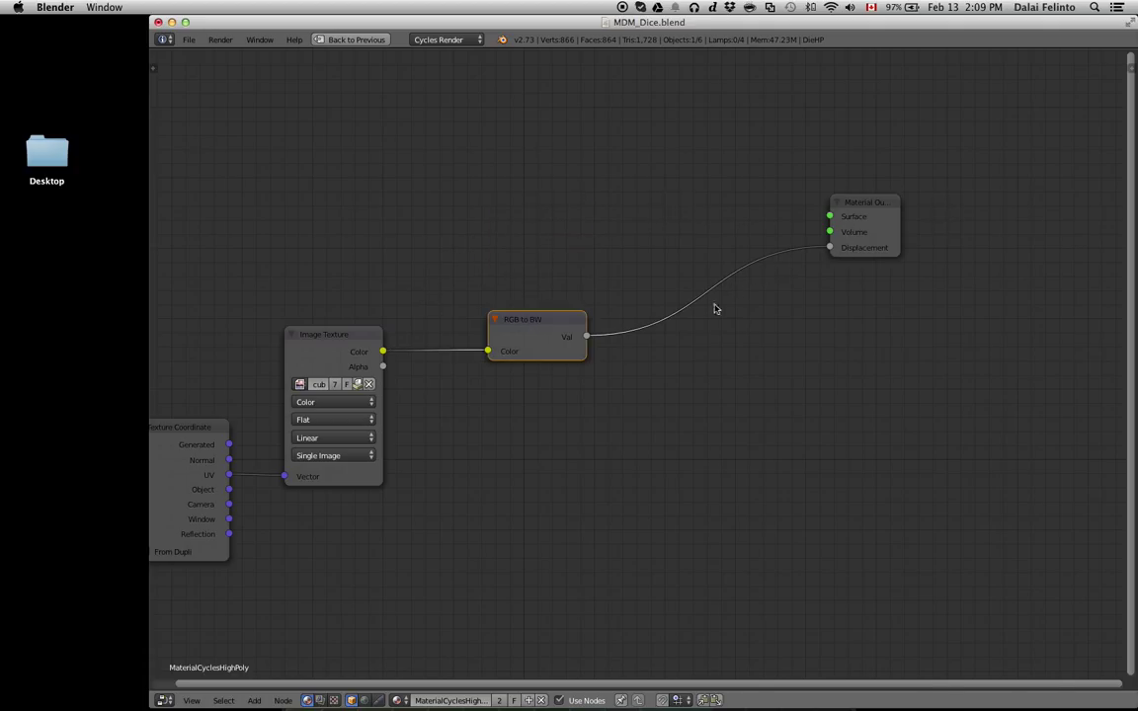
key(ctrl+Up)
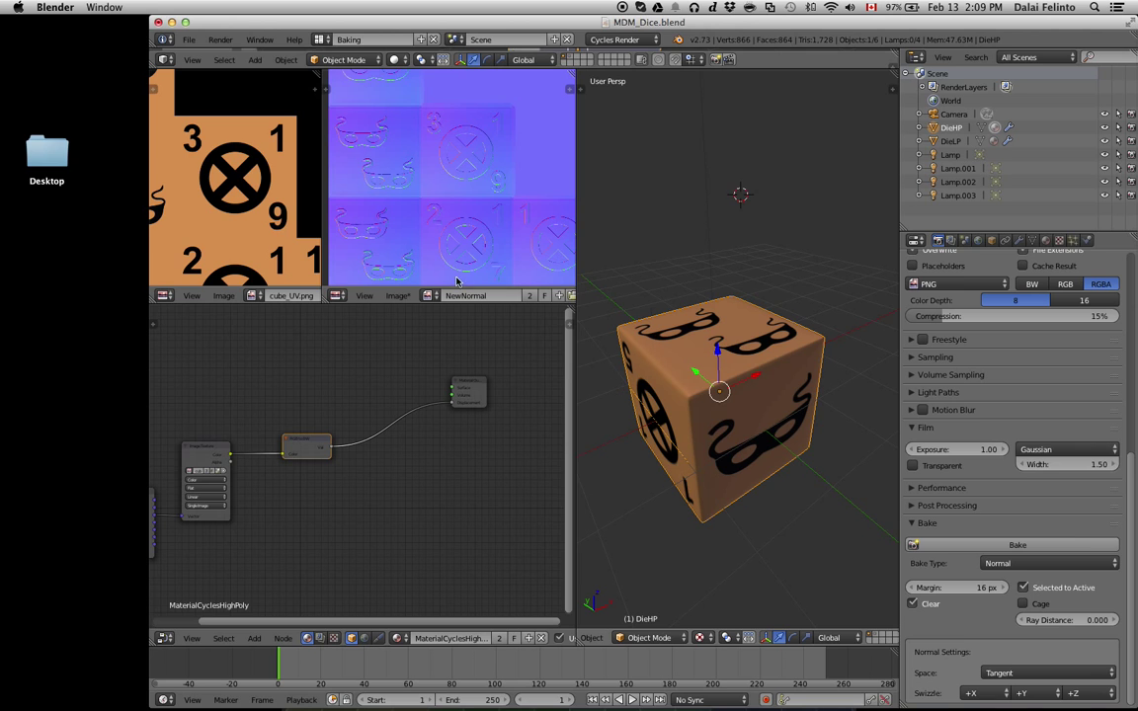
Select DieLP with DieHP and bake the normal map with Ctrl+Alt+B, then make DieHP active.
click(954, 141)
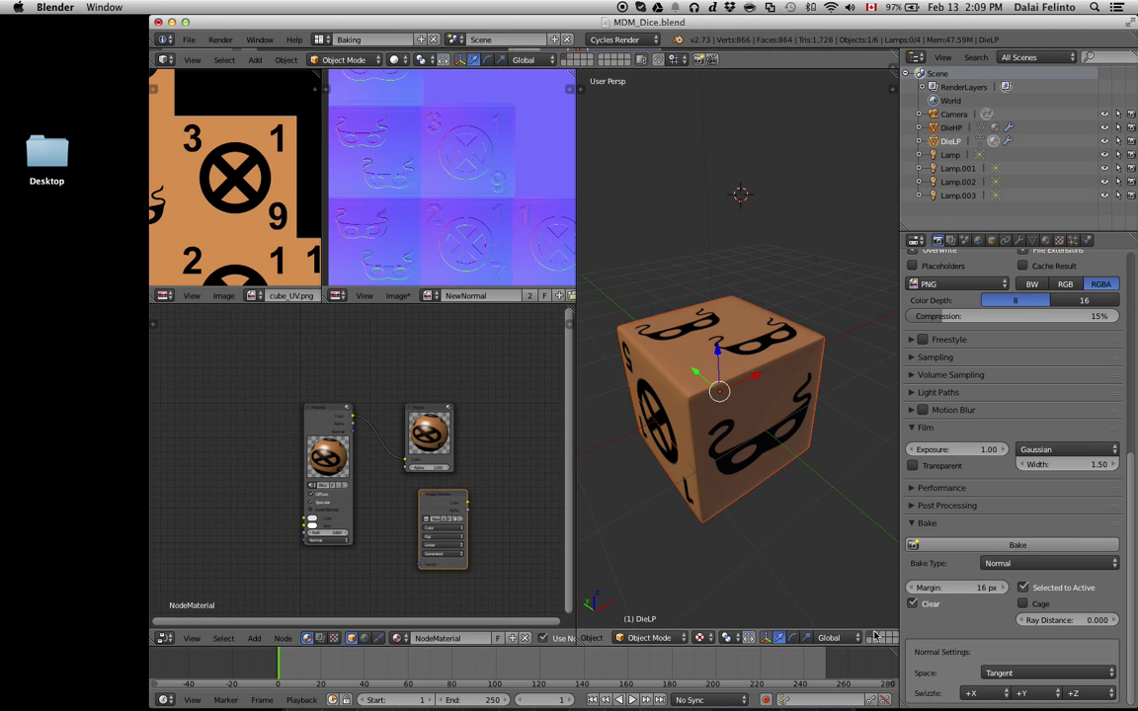
key(alt+h)
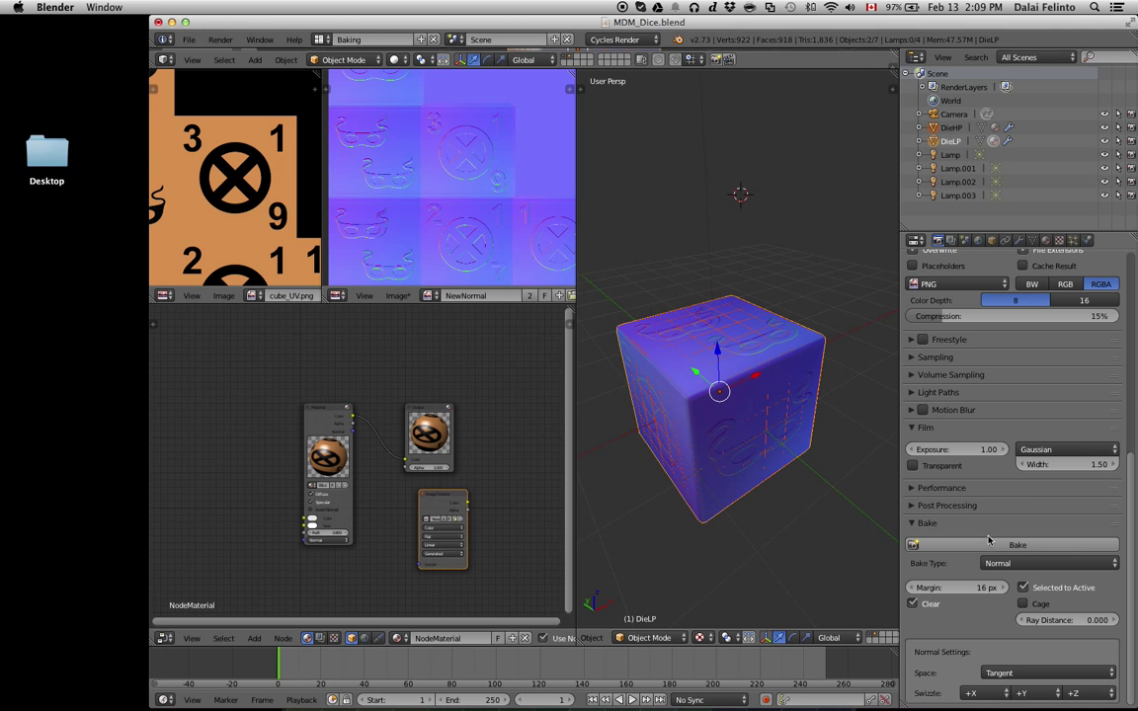
key(ctrl+alt+b)
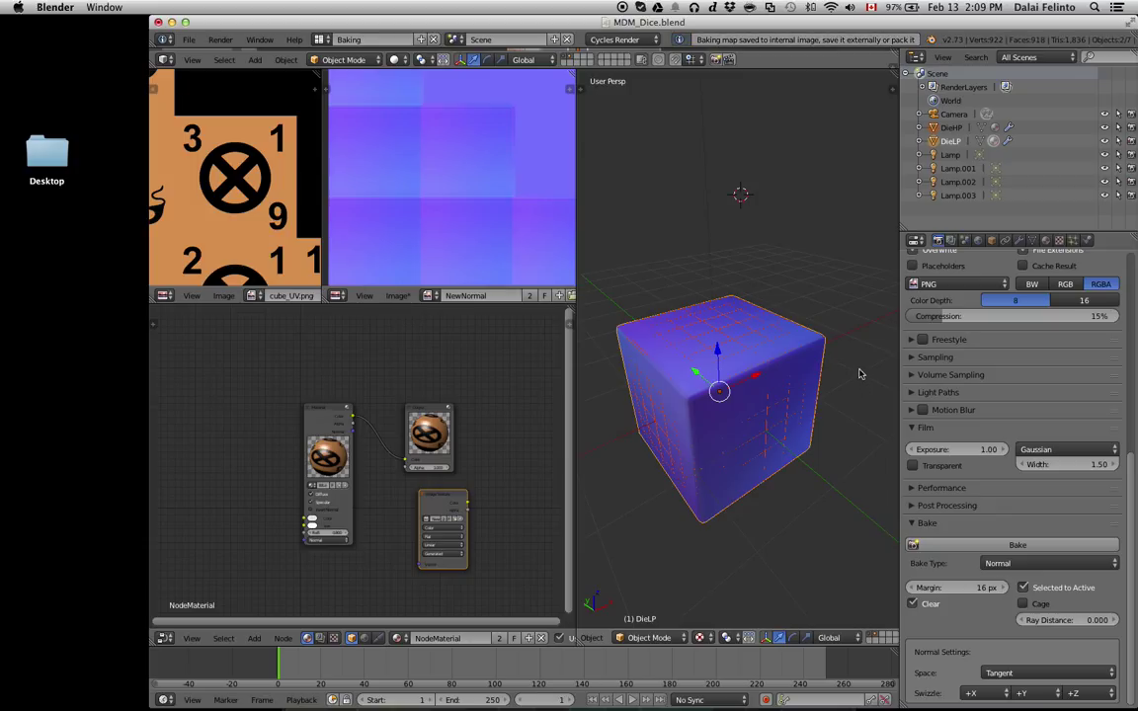
click(951, 128)
Add a Diffuse BSDF node and connect its BSDF output to the Material Output Surface.
key(shift+space)
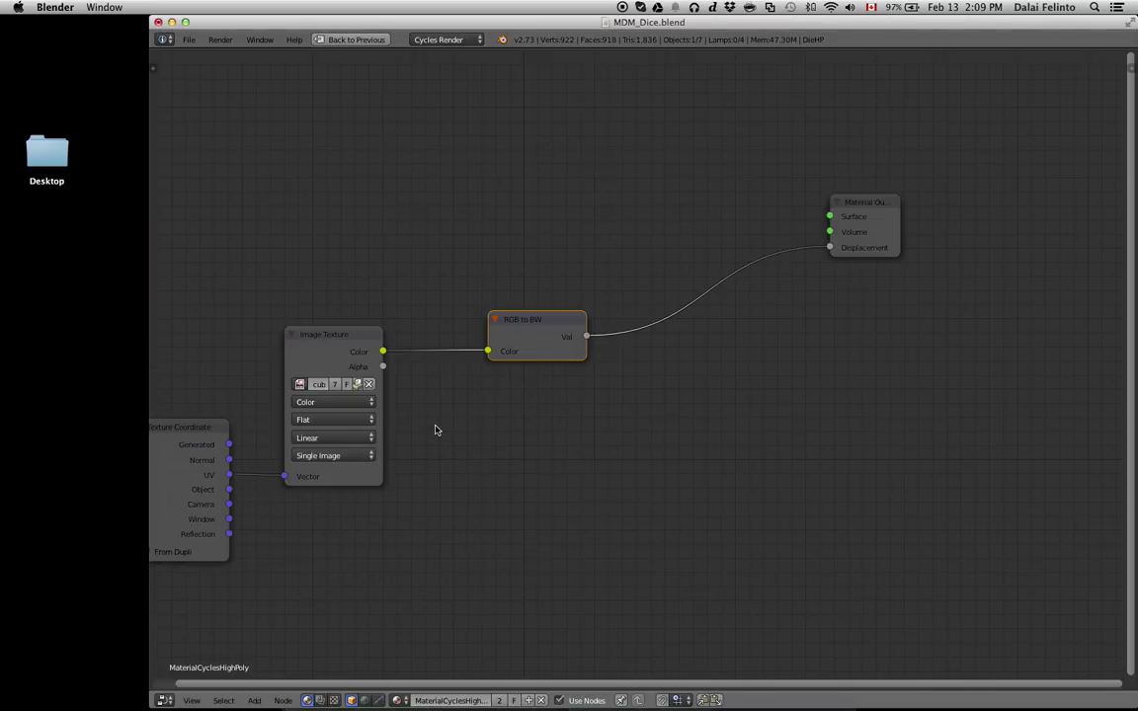
key(shift+a)
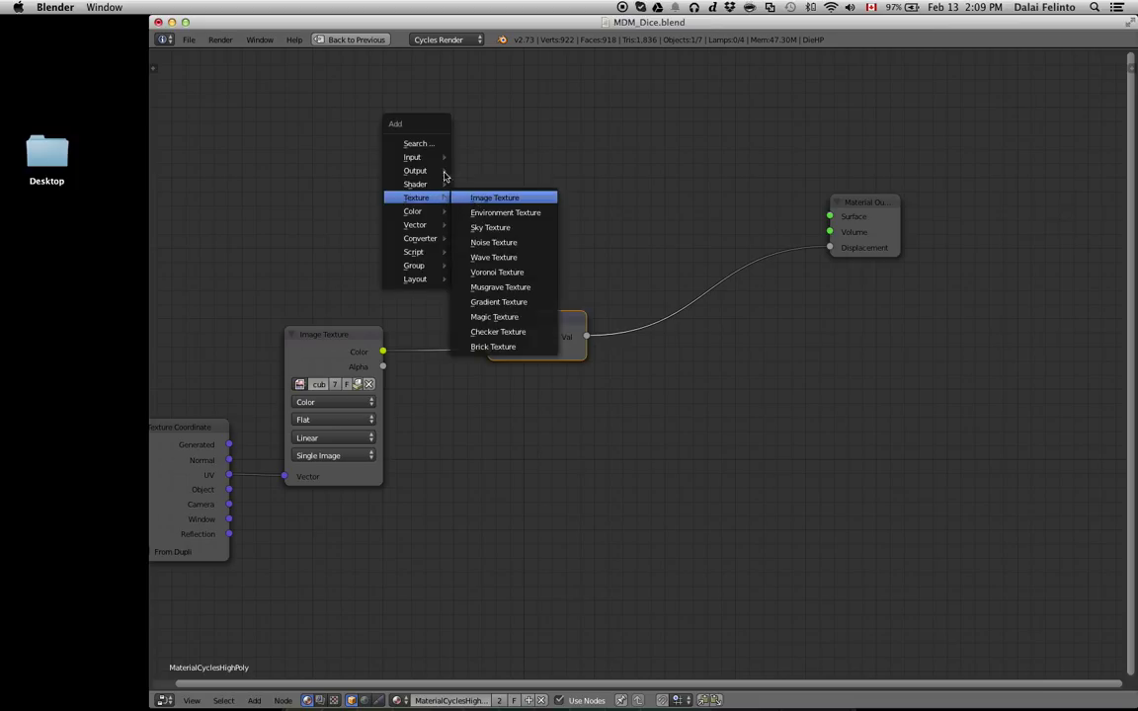
mouse_move(415, 183)
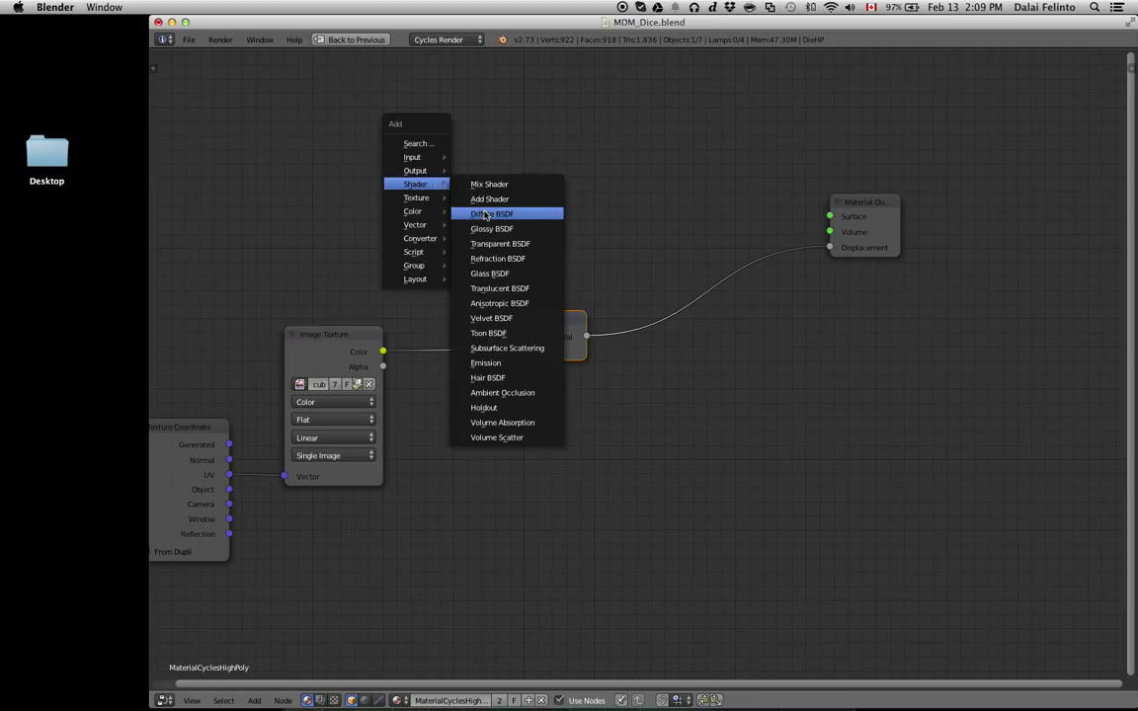
click(491, 213)
click(490, 213)
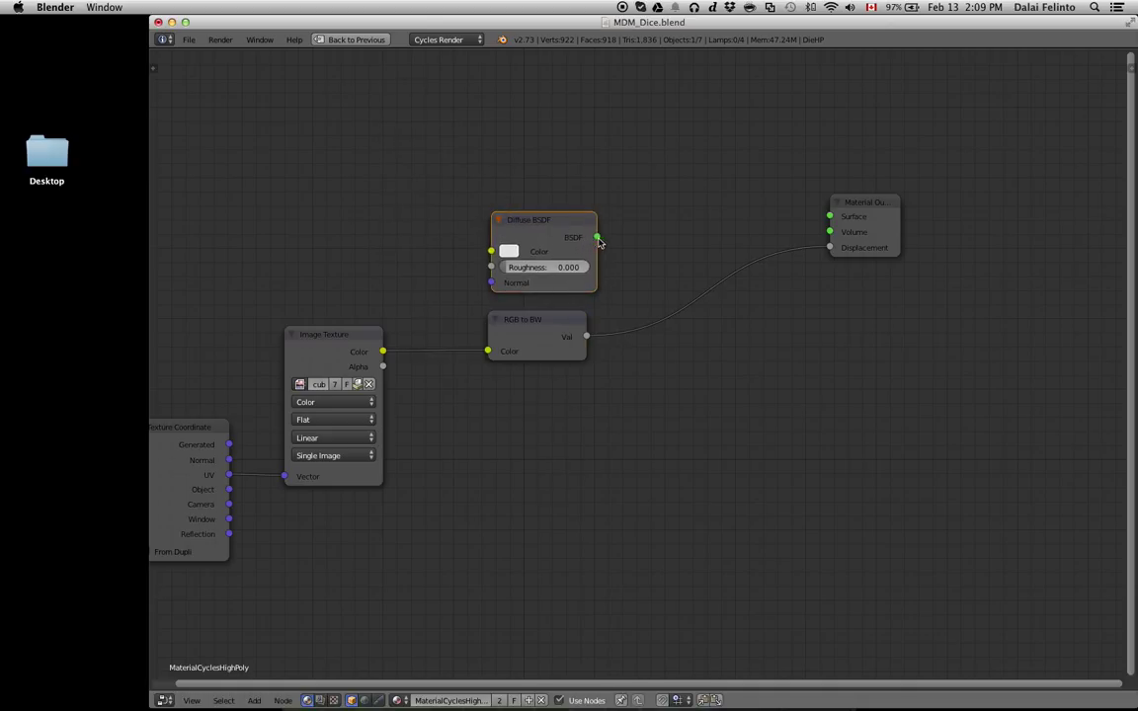
drag(596, 238, 829, 216)
key(ctrl+Up)
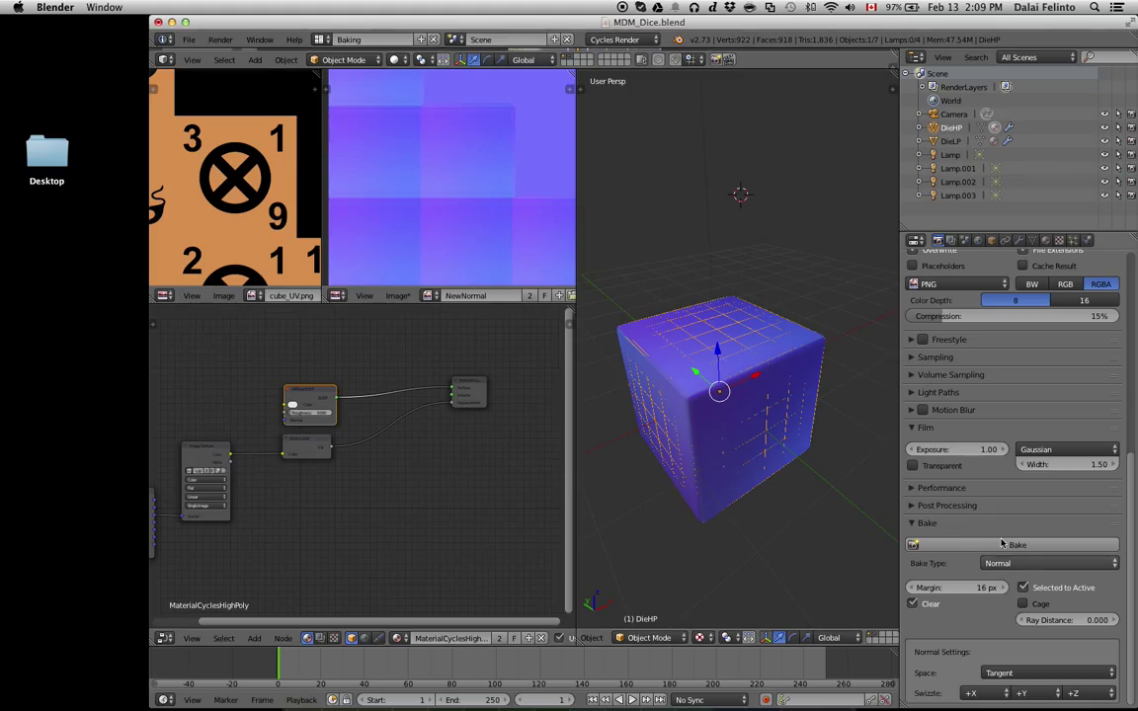
Select DieHP and DieLP together and bake the normal map again.
click(1002, 543)
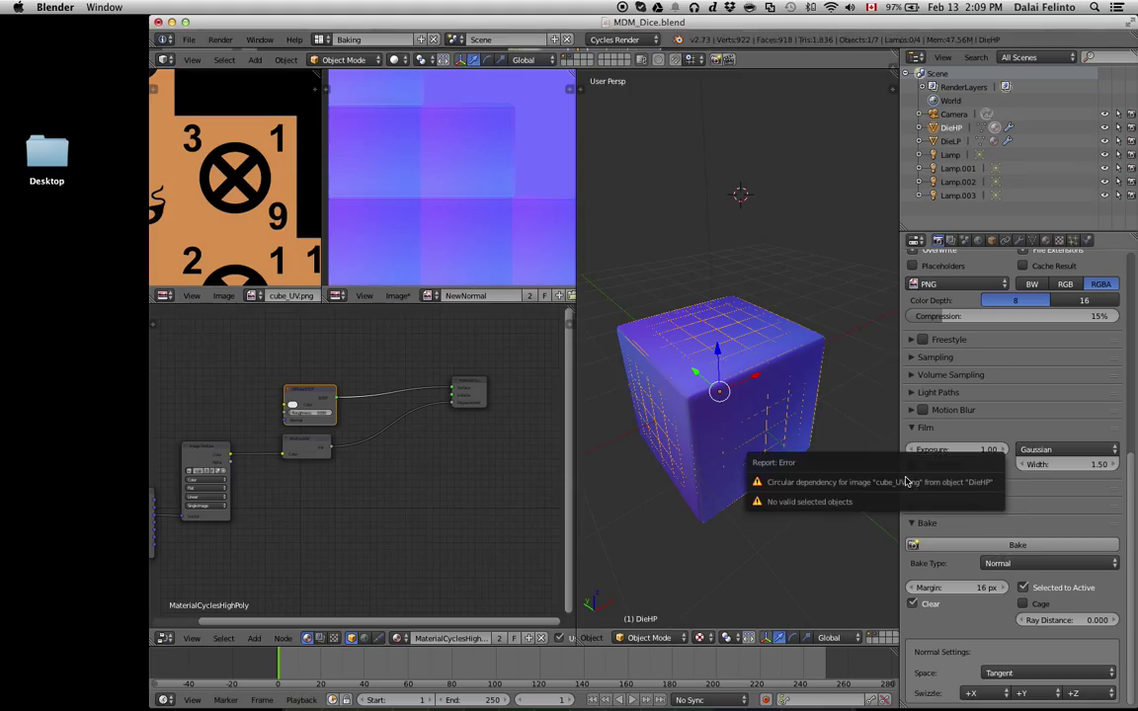
ctrl+click(950, 140)
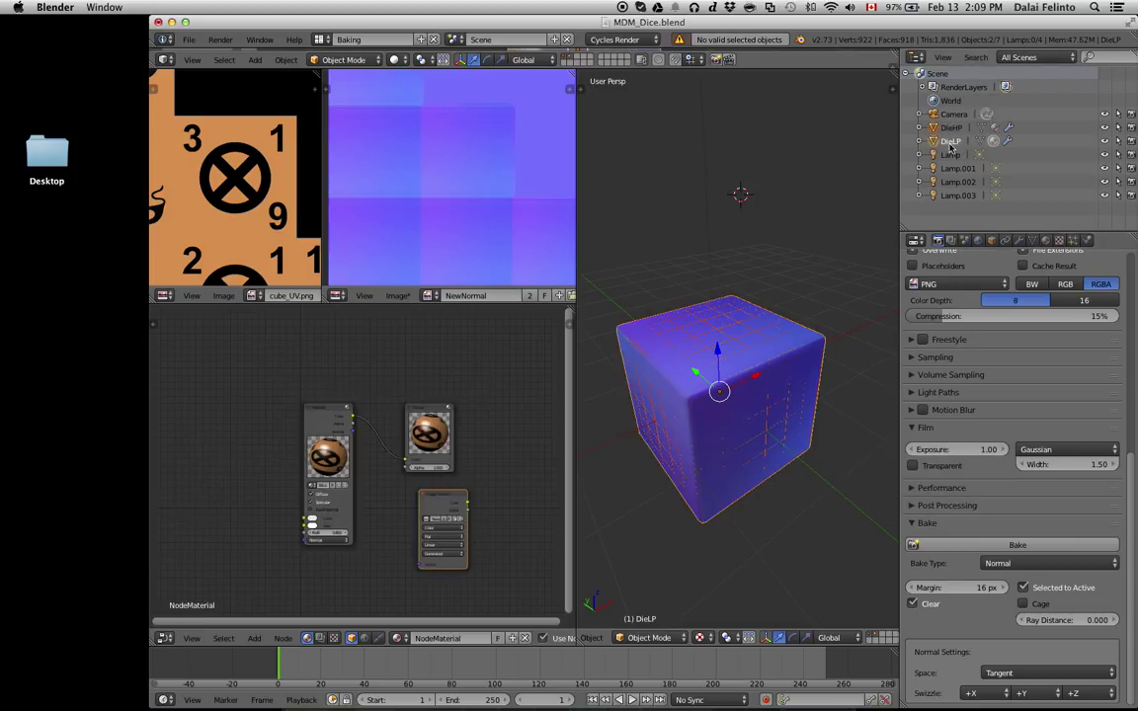
click(998, 549)
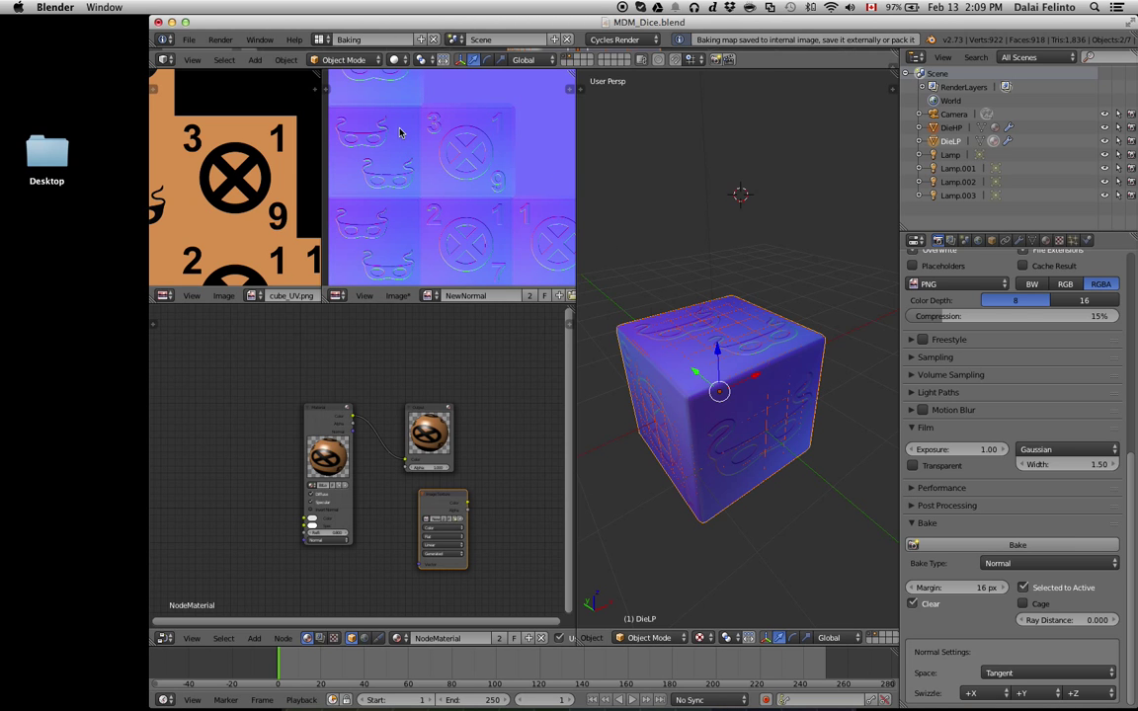
scroll(454, 176, up, 3)
scroll(453, 176, up, 1)
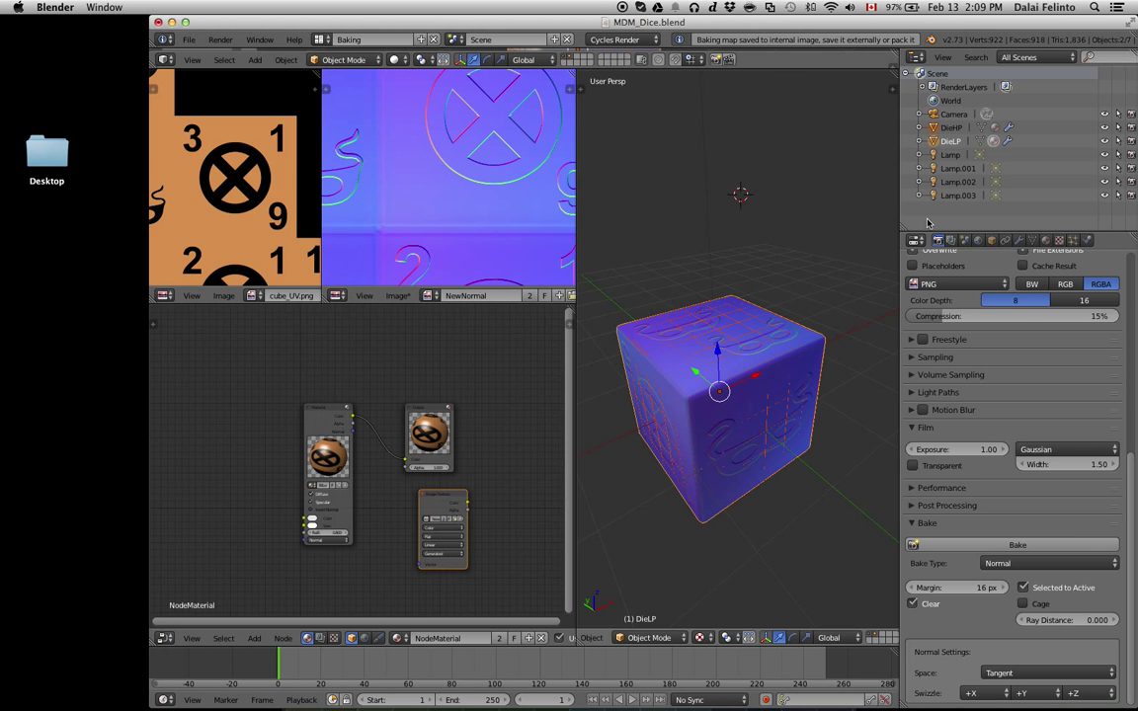
Make DieHP active and feed its Image Texture Color into the Diffuse BSDF Color.
click(949, 127)
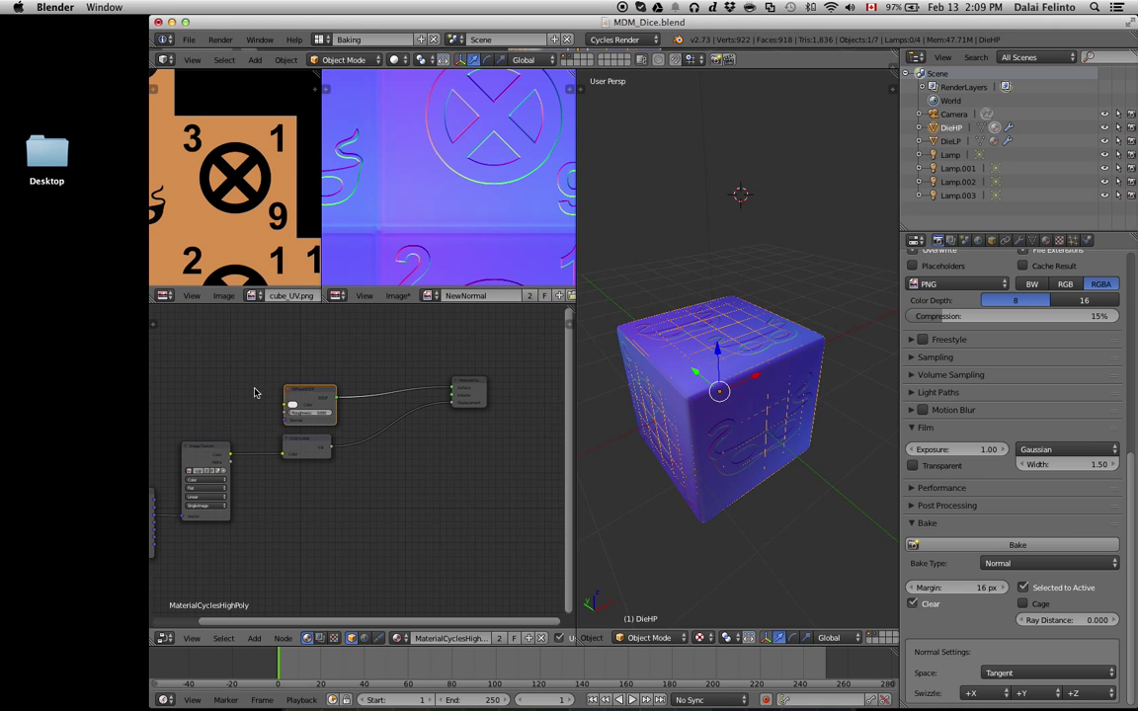
scroll(225, 457, up, 1)
mouse_move(208, 460)
mouse_down()
mouse_move(268, 417)
mouse_move(271, 396)
mouse_up()
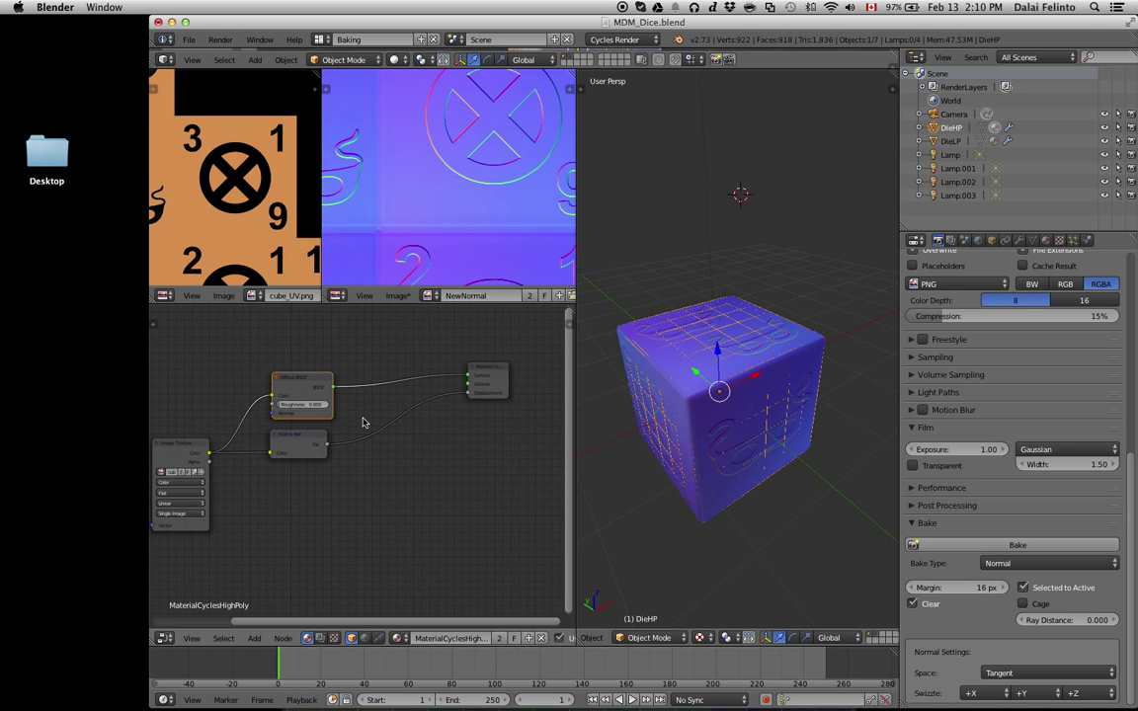
click(1075, 566)
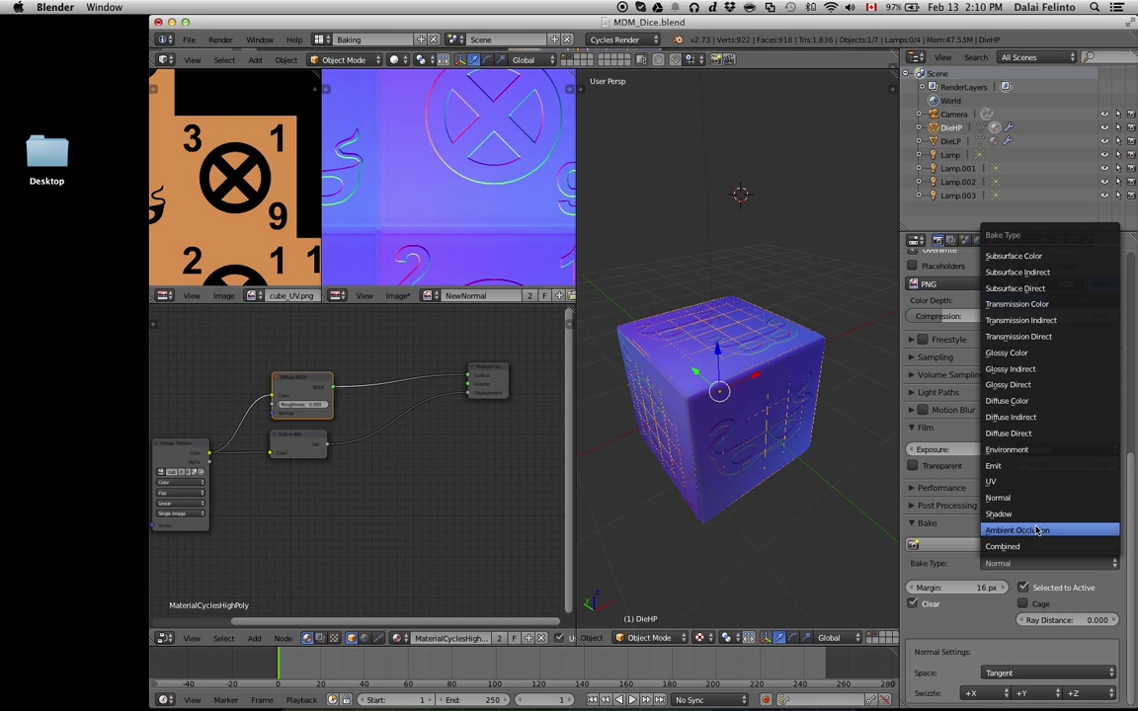
Set the bake type to Ambient Occlusion and make DieLP active.
click(1038, 530)
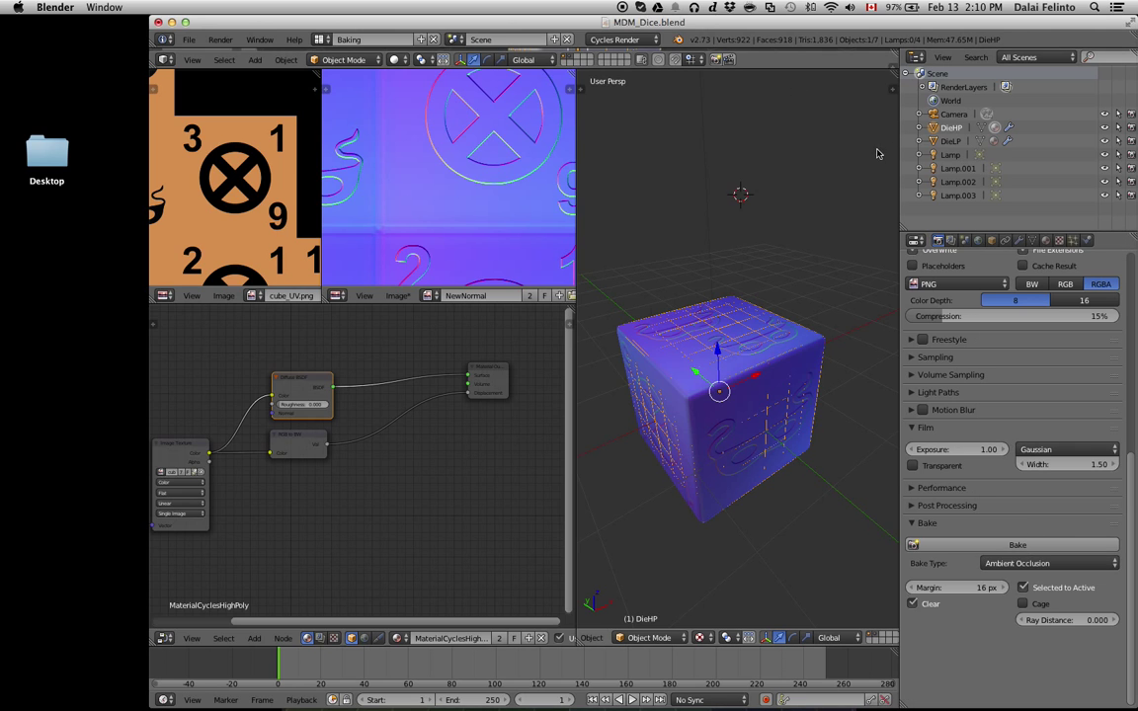
click(952, 141)
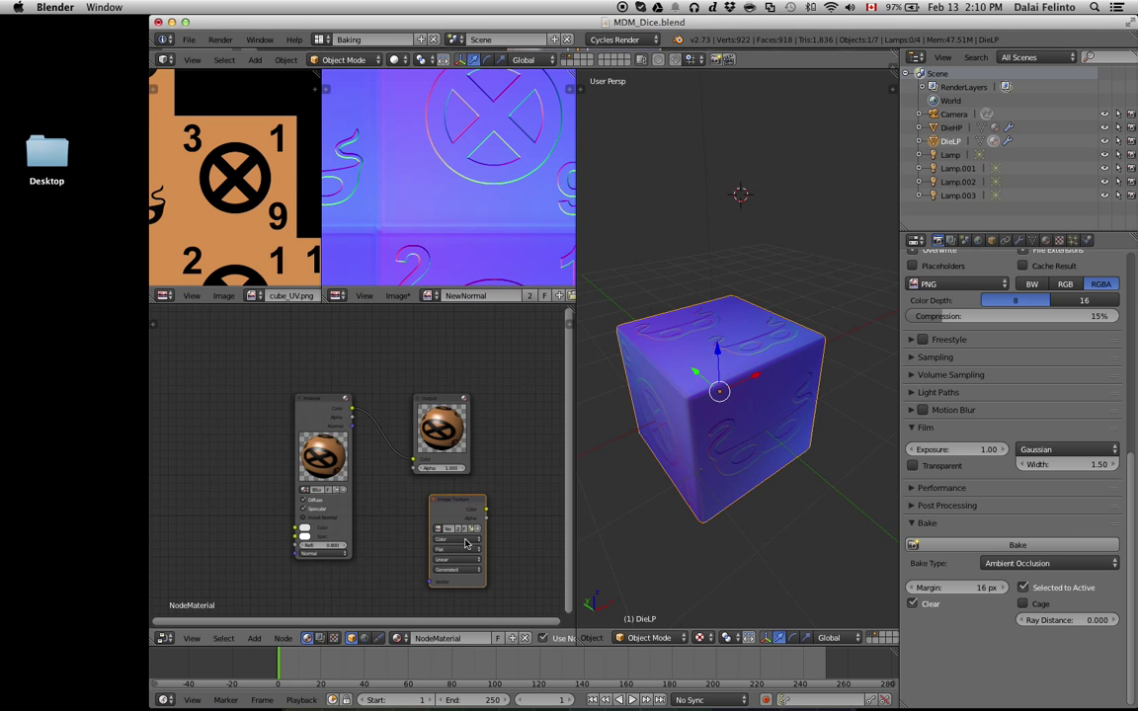
scroll(457, 535, down, 1)
scroll(473, 524, up, 2)
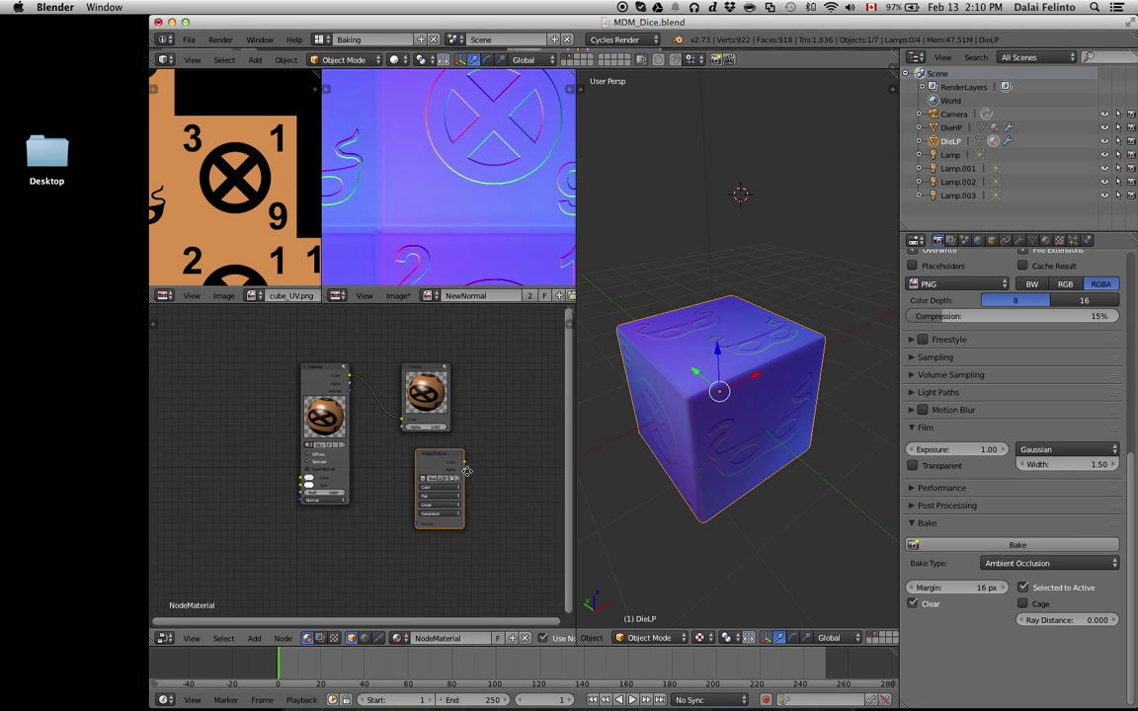
mouse_move(472, 524)
middle_down()
mouse_move(422, 507)
mouse_move(395, 479)
middle_up()
Add an Image Texture node with a new 1024×1024 image named Ambient Occlusion.
key(shift+a)
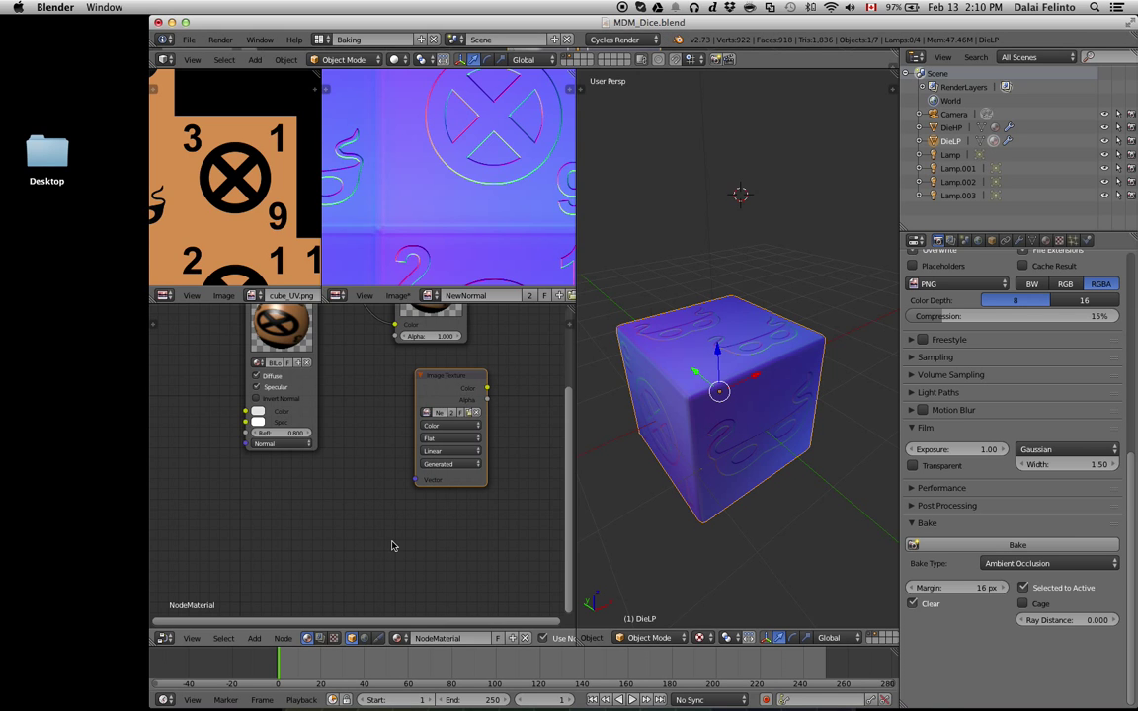
key(shift+a)
mouse_move(371, 557)
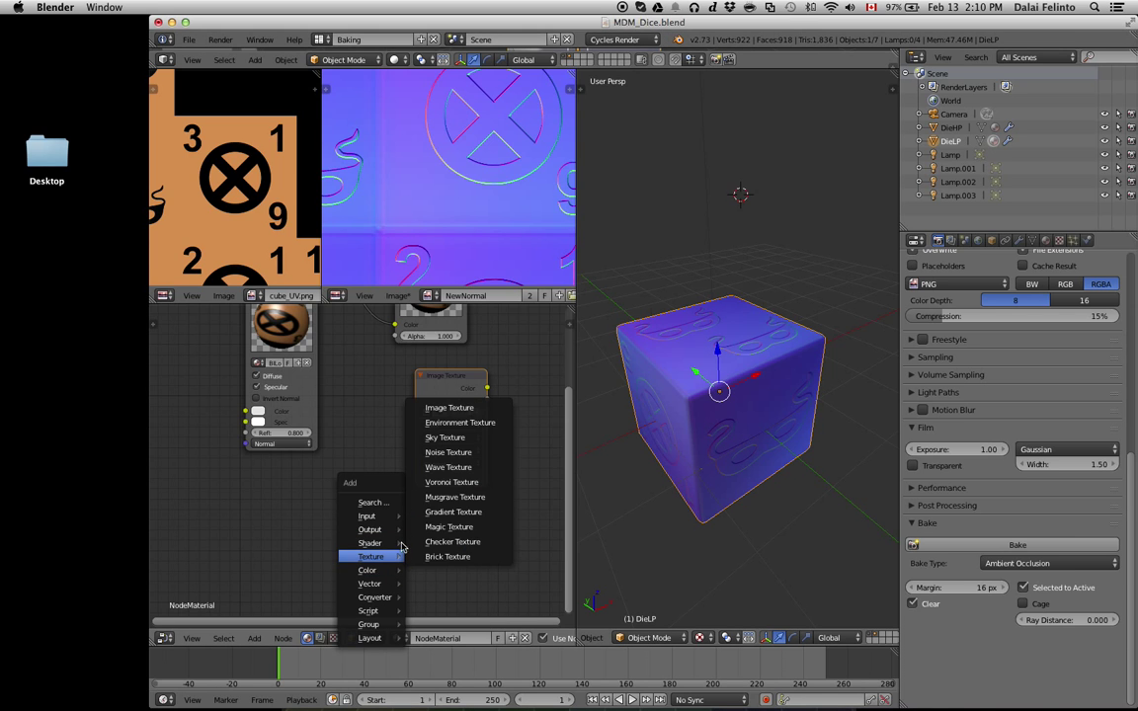
click(448, 408)
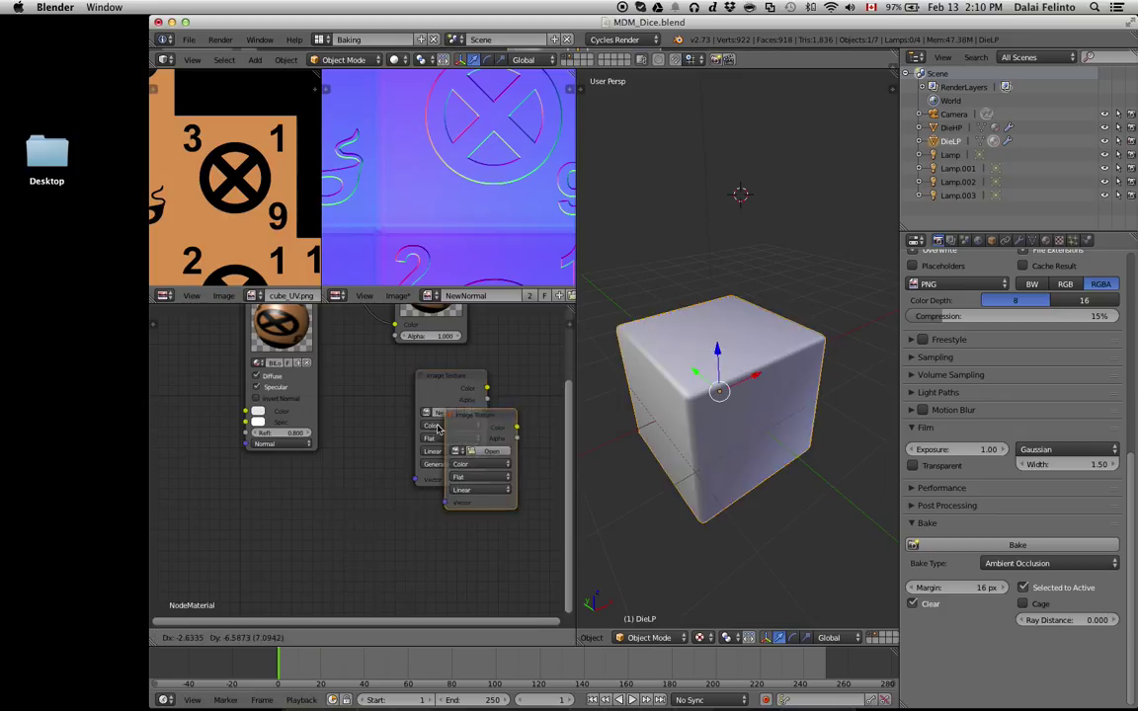
click(404, 563)
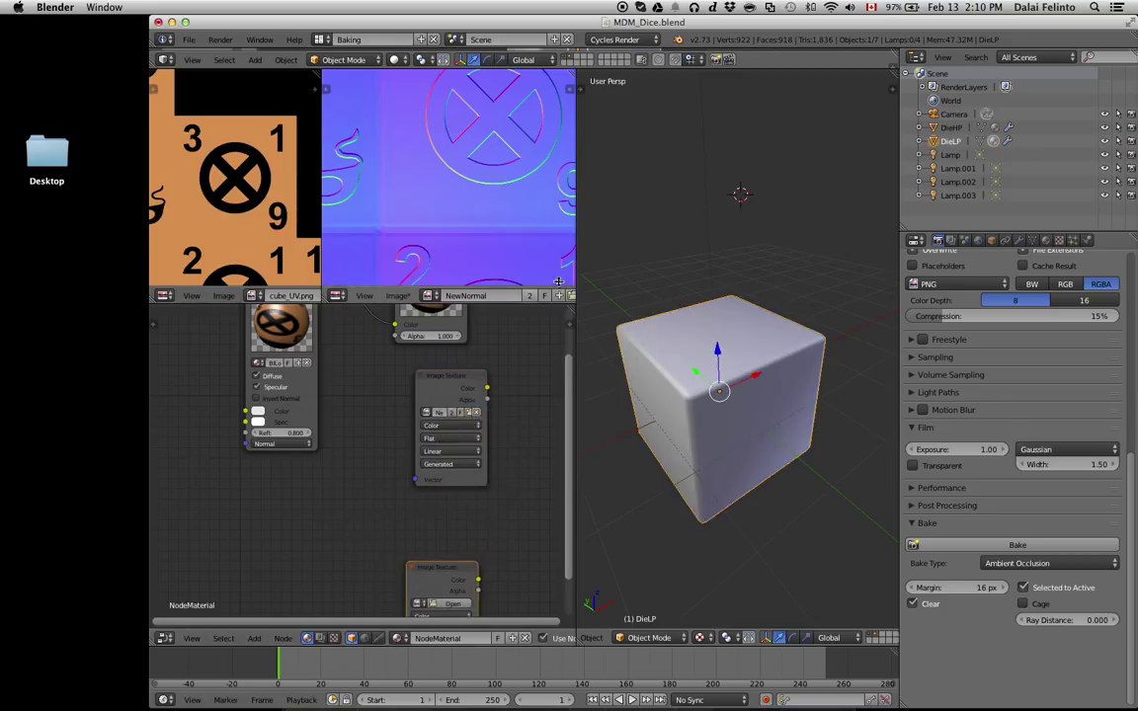
key(alt+n)
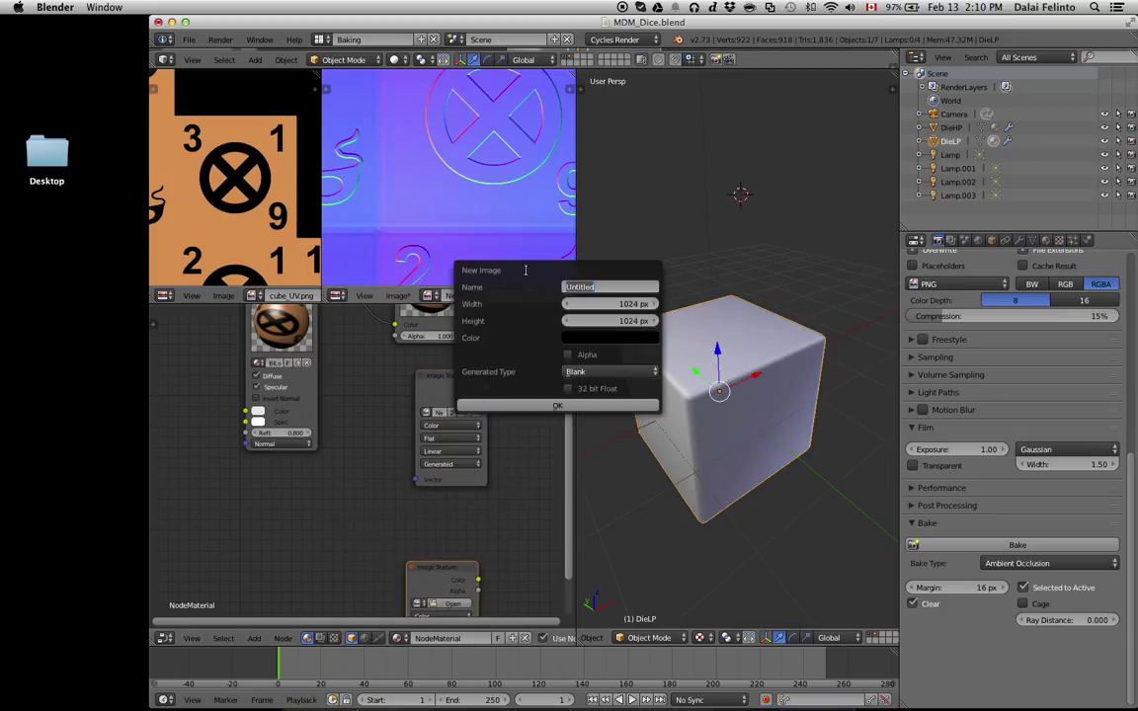
text(AM)
text(Ambient Occlusion)
key(Return)
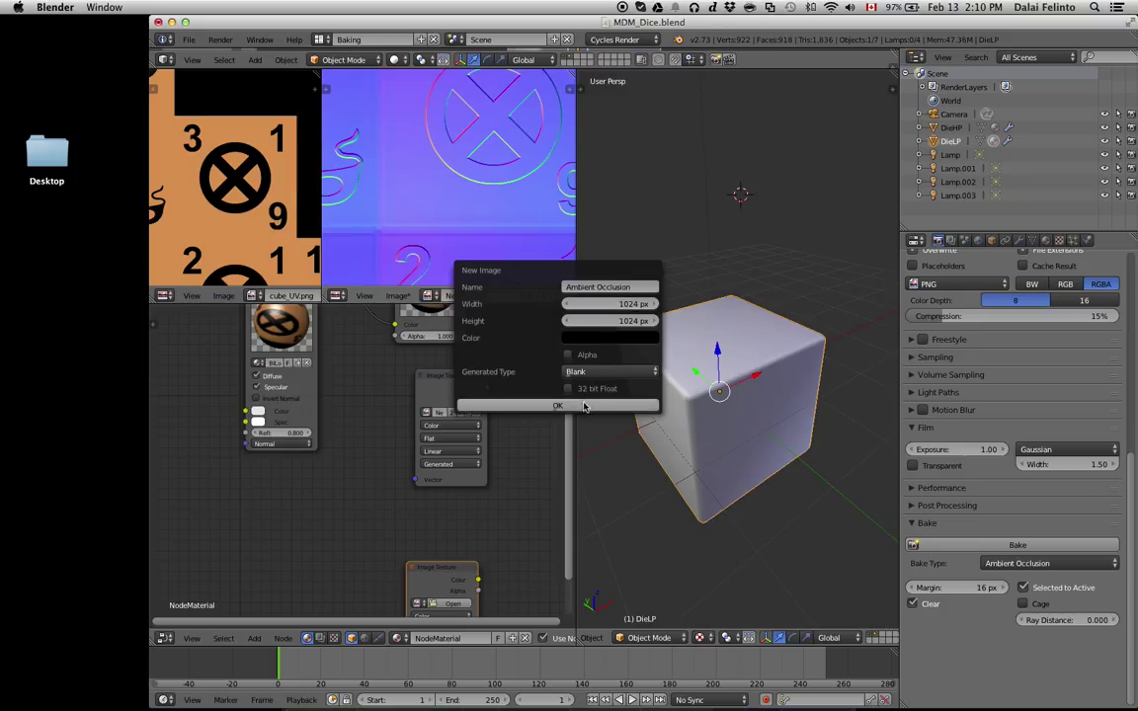
key(Return)
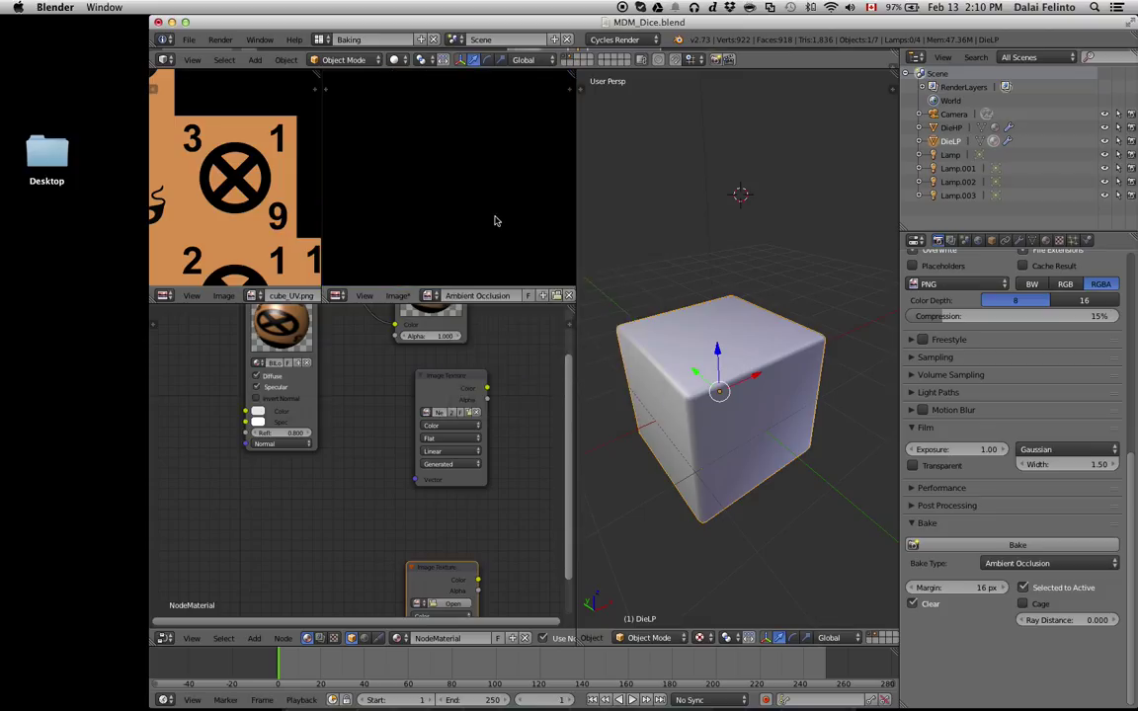
Assign the Ambient Occlusion image to the texture node and select DieHP, then DieLP.
click(415, 603)
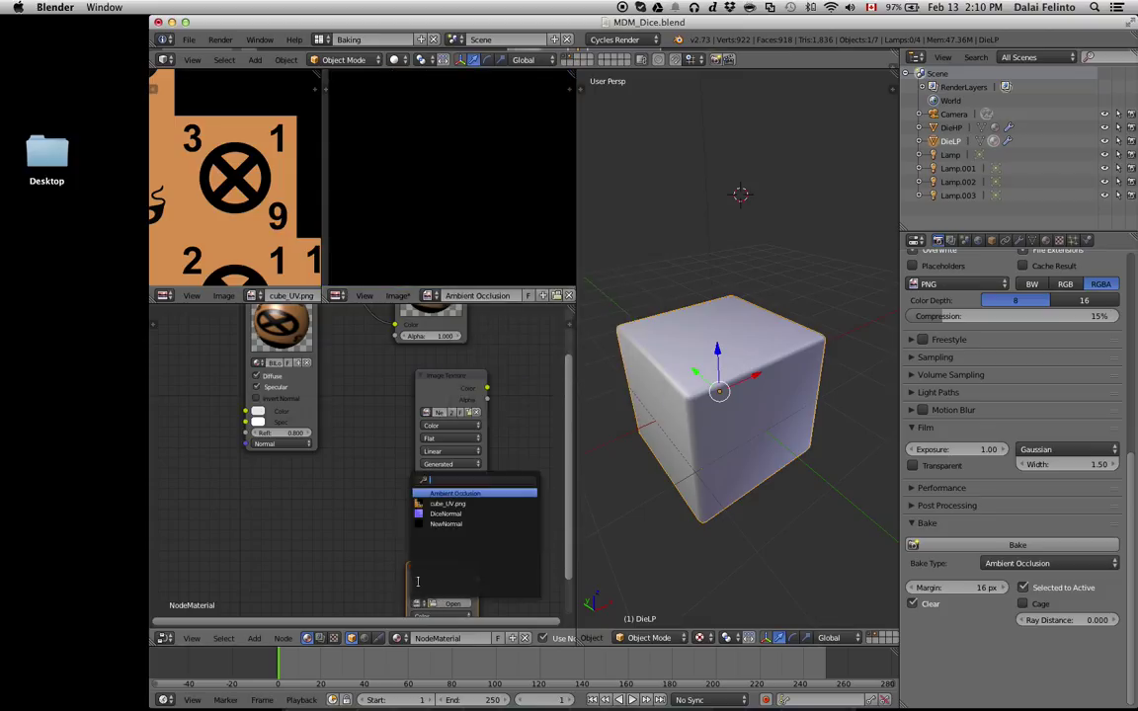
click(438, 491)
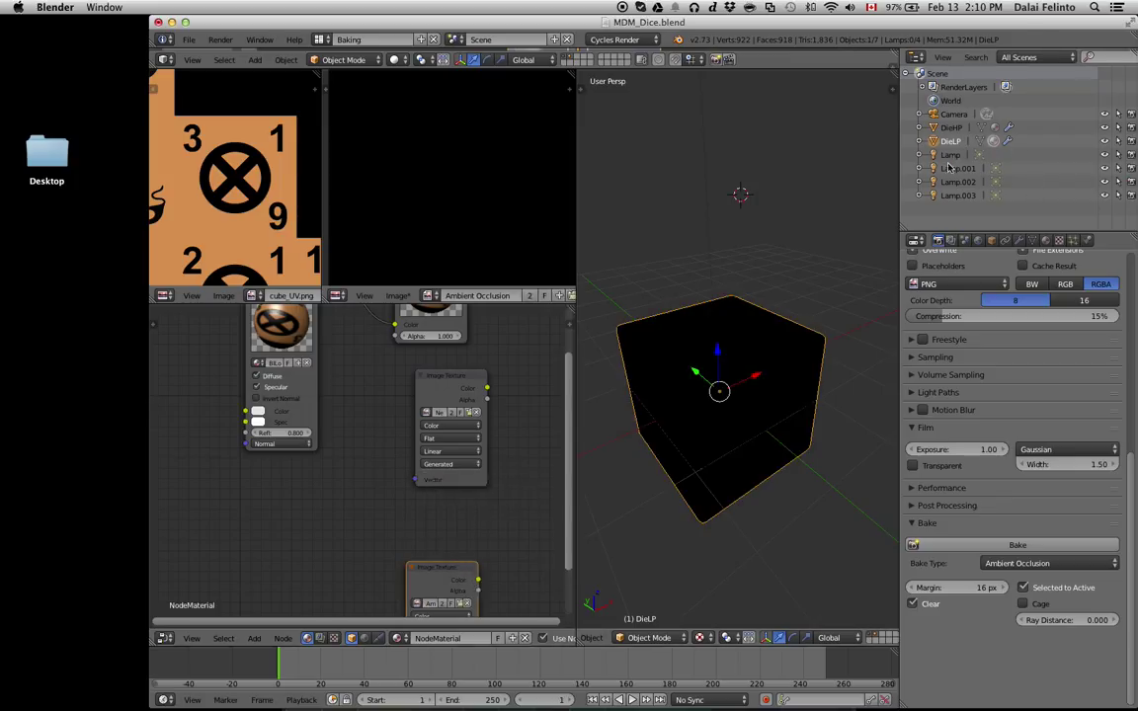
click(950, 127)
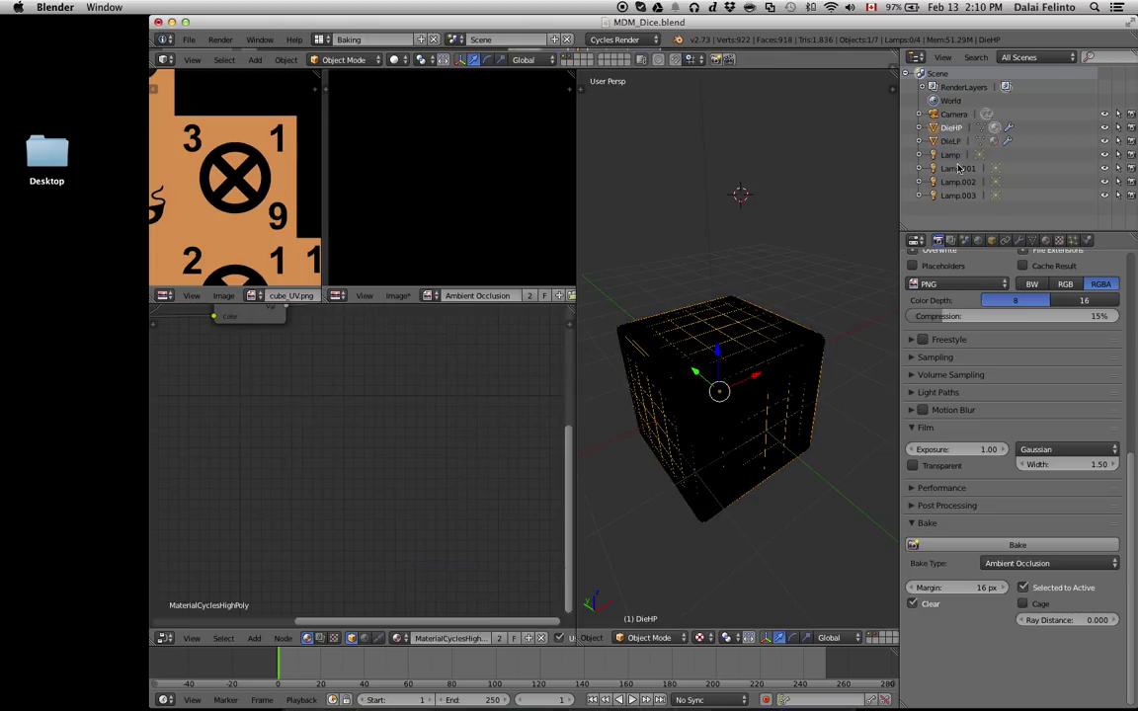
ctrl+click(951, 141)
Bake ambient occlusion onto DieLP and inspect the result in a maximized image editor.
drag(461, 578, 467, 536)
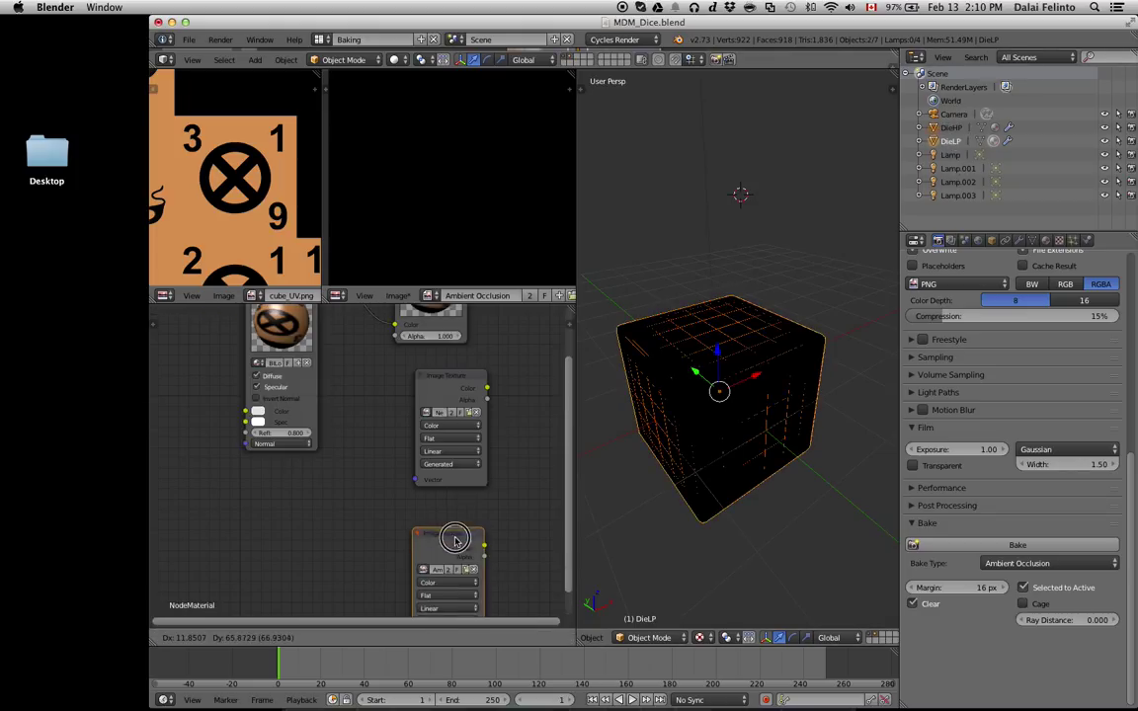
click(1014, 545)
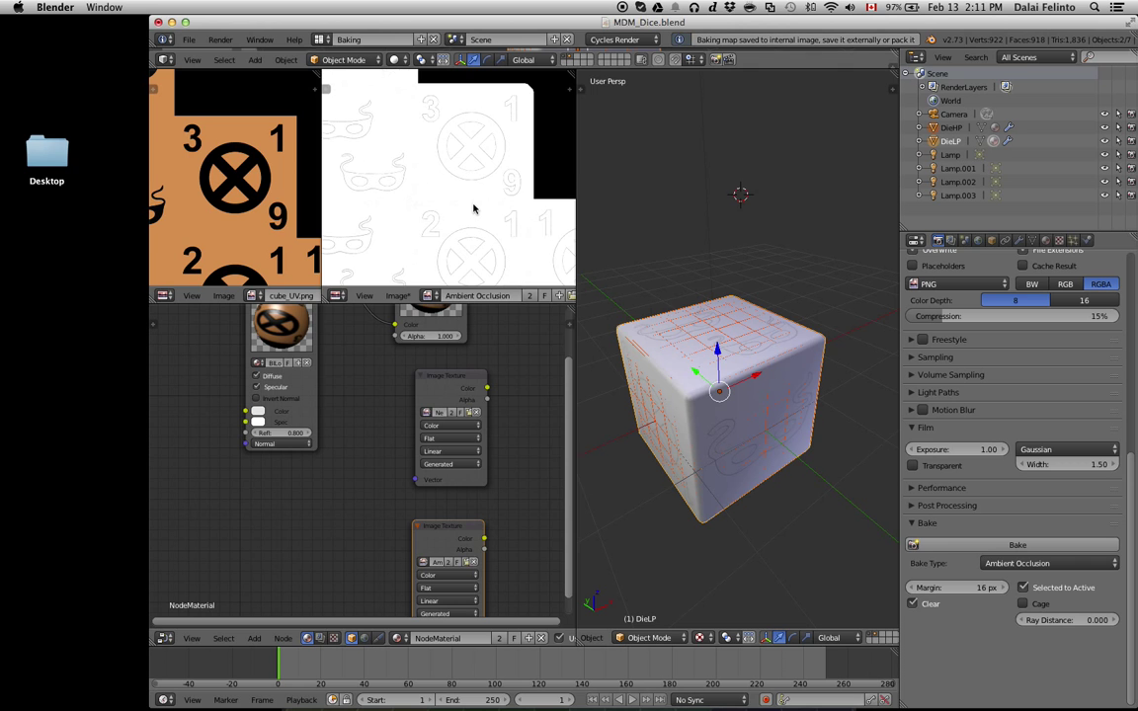
key(shift+space)
scroll(582, 311, up, 4)
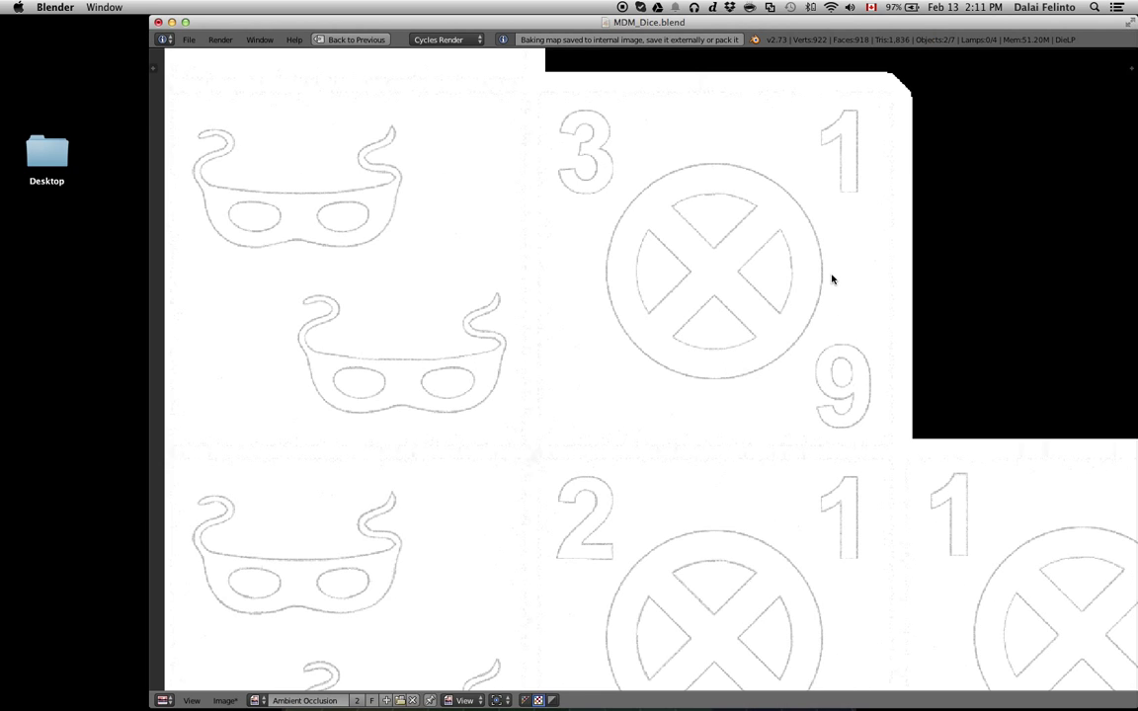
scroll(815, 259, down, 2)
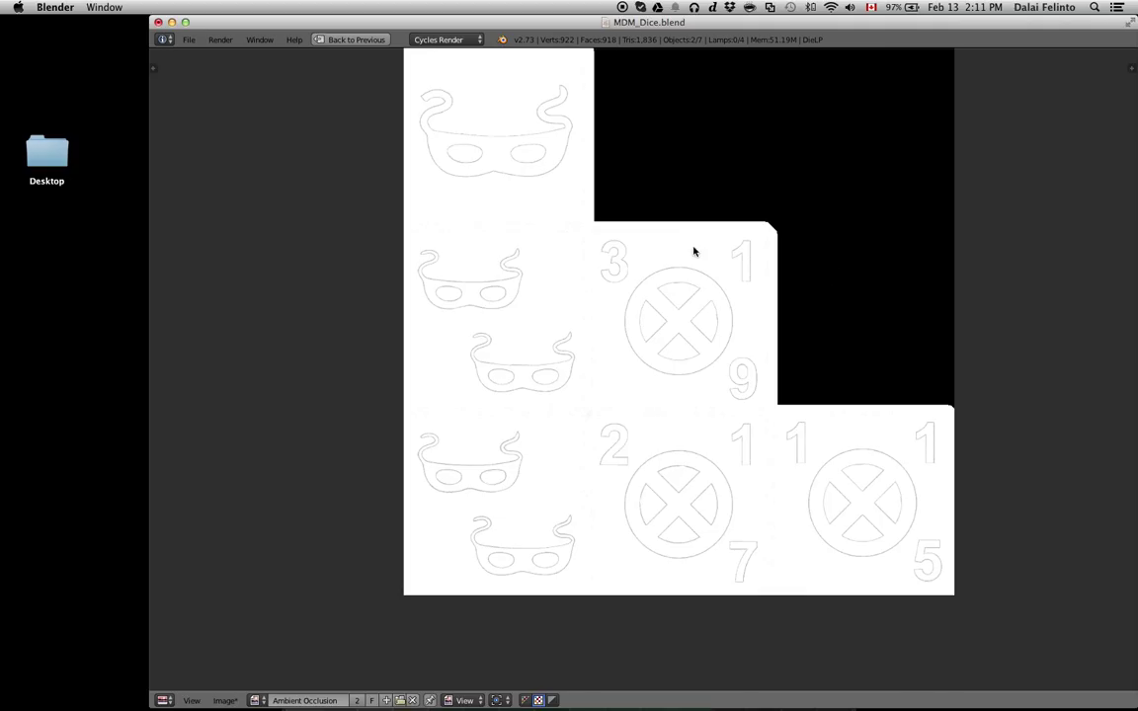
key(shift+space)
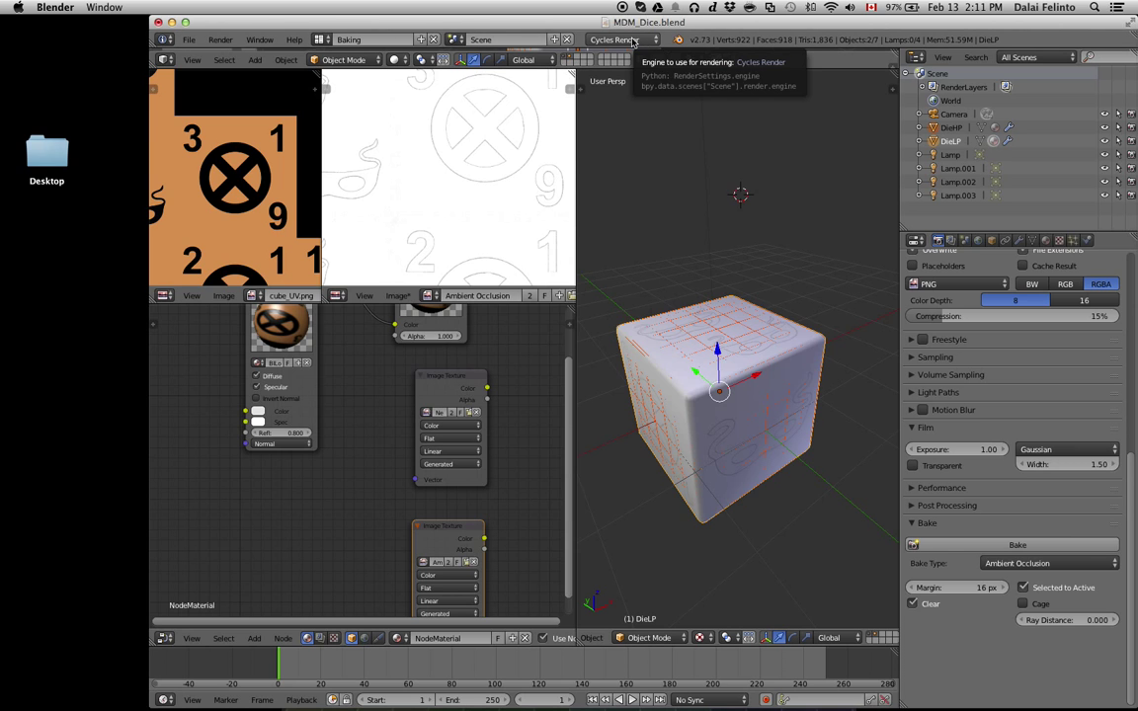
Set the render engine to Blender Game and maximize the node editor showing the NodeMaterial tree.
click(632, 41)
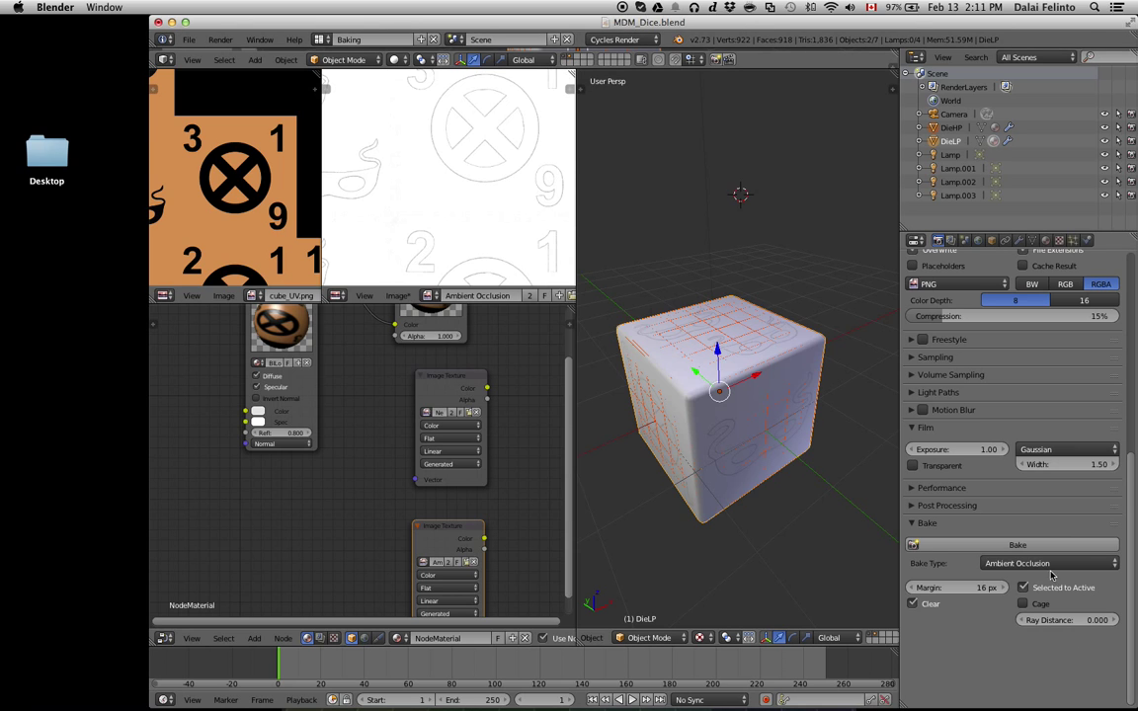
click(618, 40)
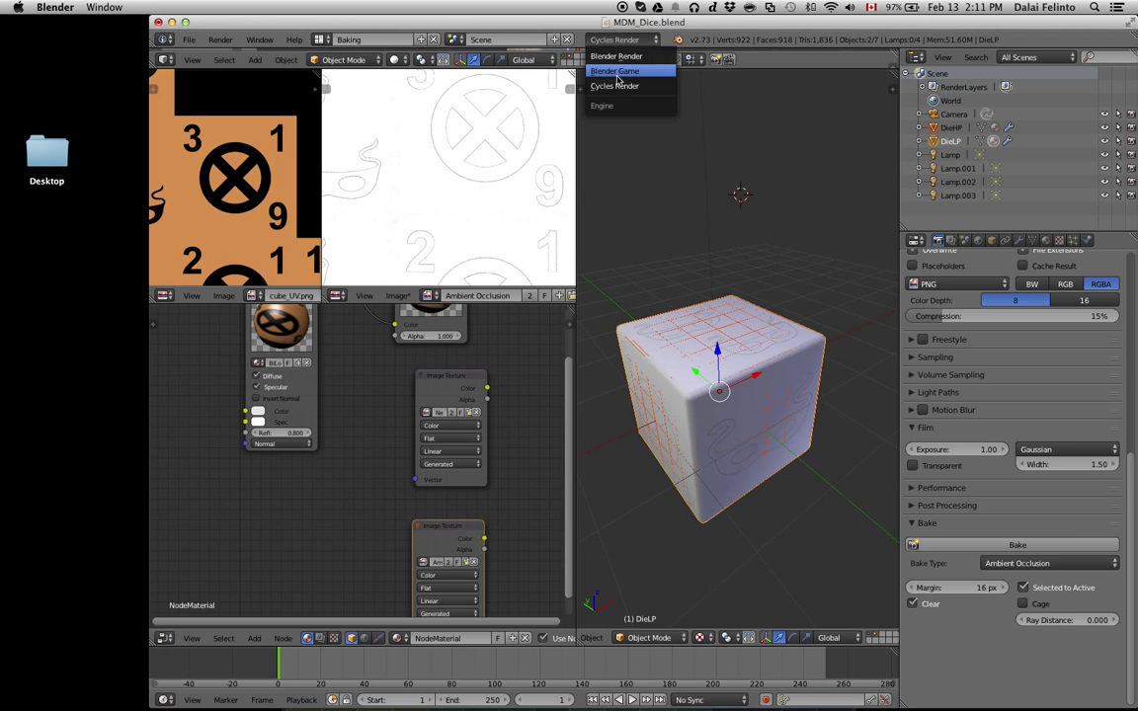
click(617, 72)
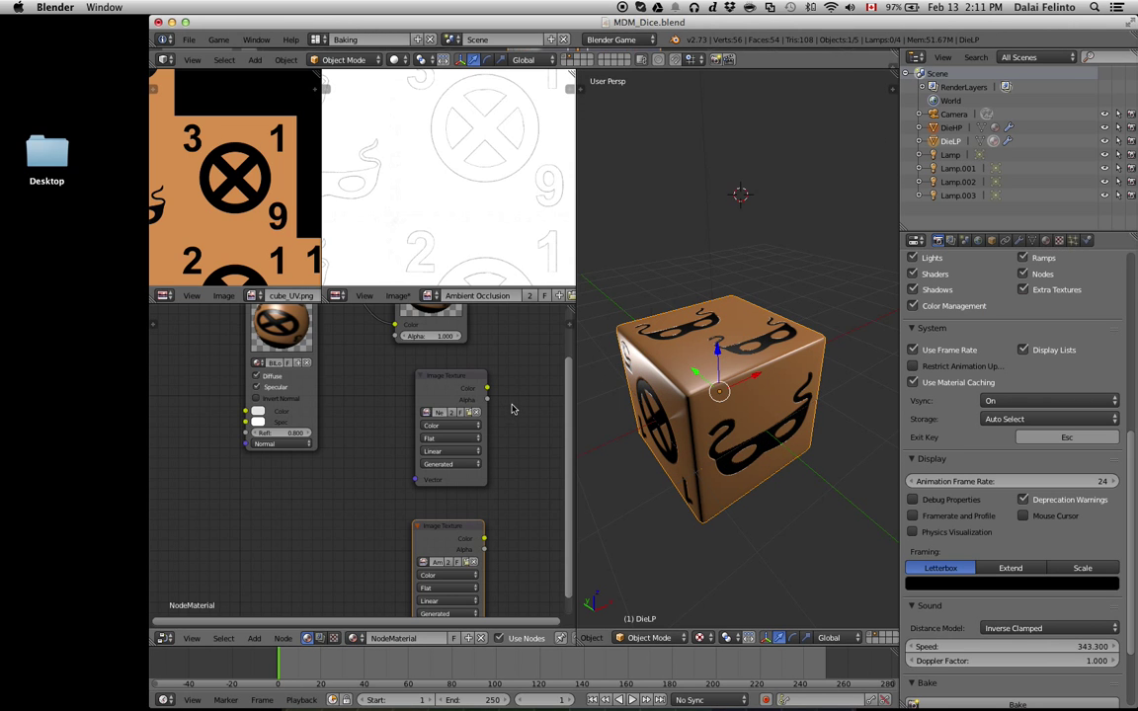
key(shift+space)
ctrl+middle_drag(604, 369, 469, 497)
Add a MixRGB node fed by the material colour and AO texture, outputting to Output.
drag(642, 138, 714, 153)
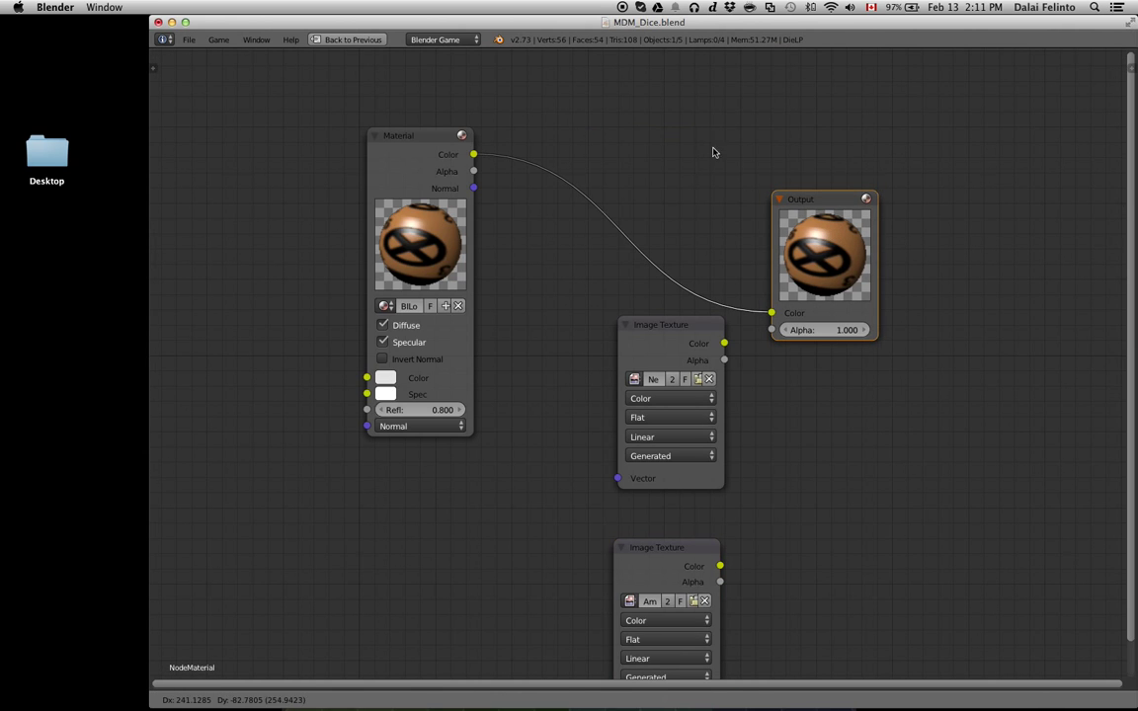
key(shift+a)
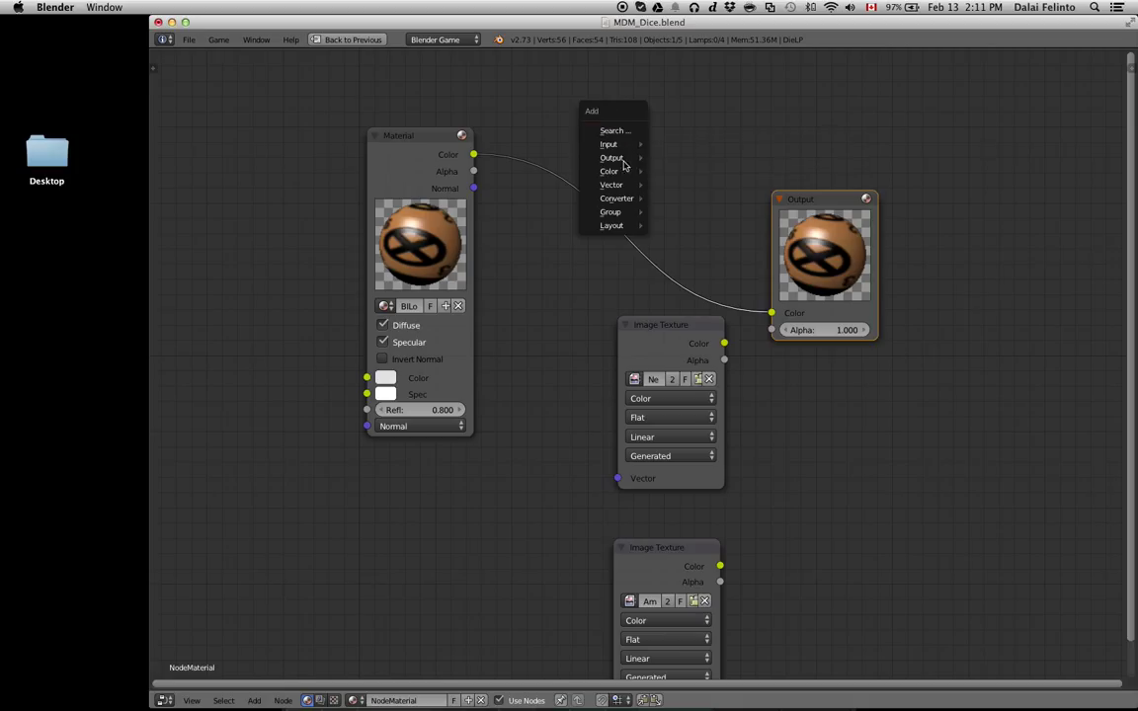
mouse_move(609, 171)
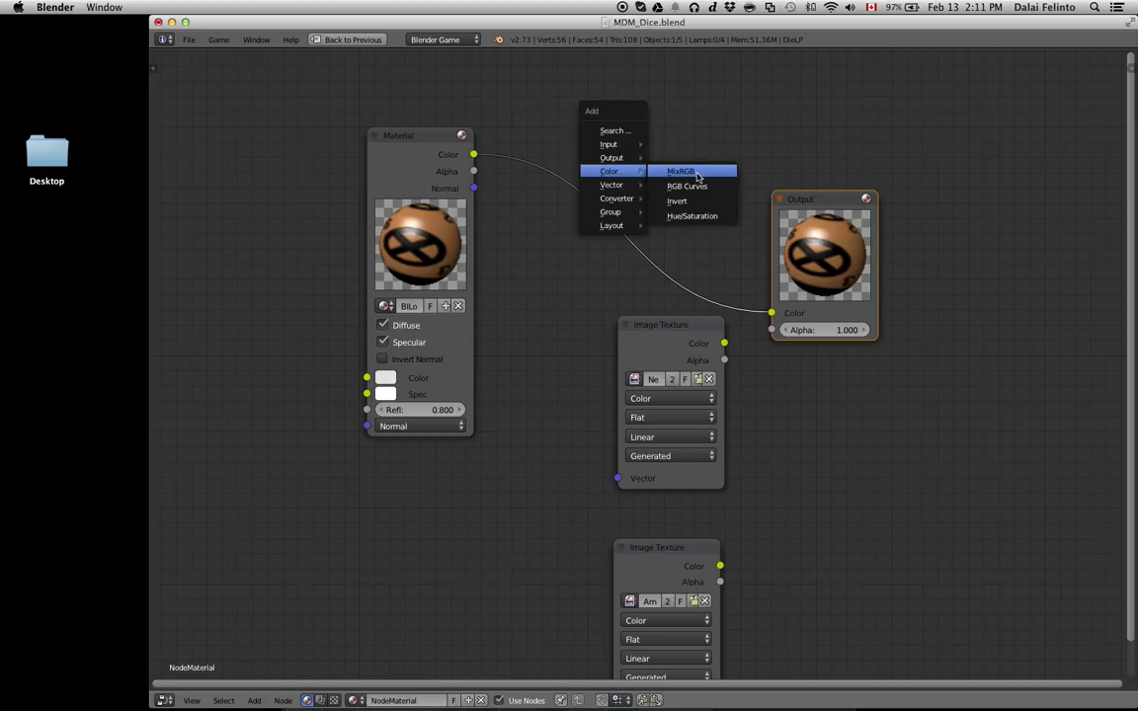
click(698, 176)
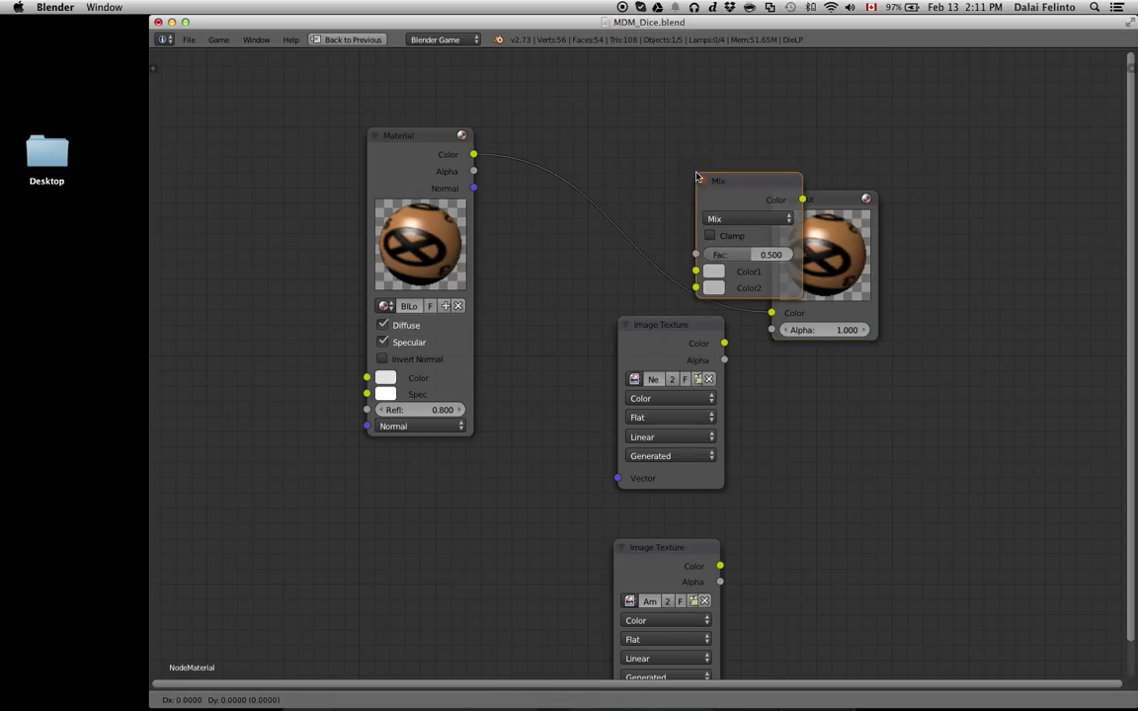
click(610, 94)
mouse_move(720, 565)
mouse_down()
mouse_move(625, 205)
mouse_move(615, 216)
mouse_up()
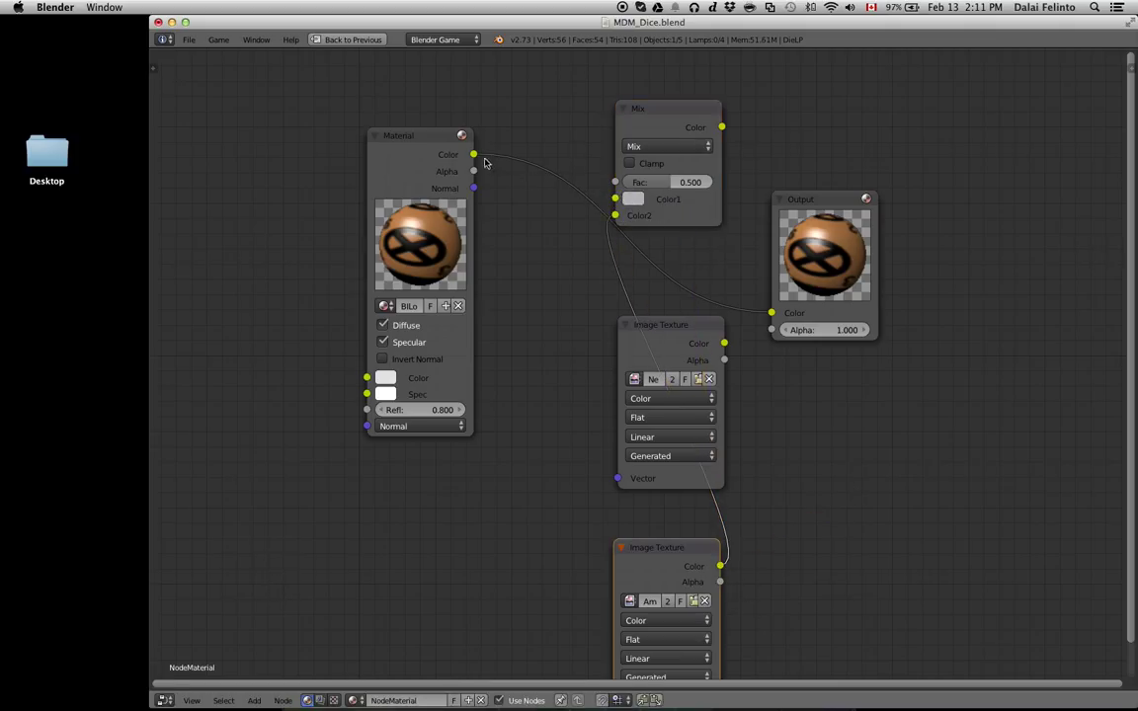
drag(475, 155, 616, 199)
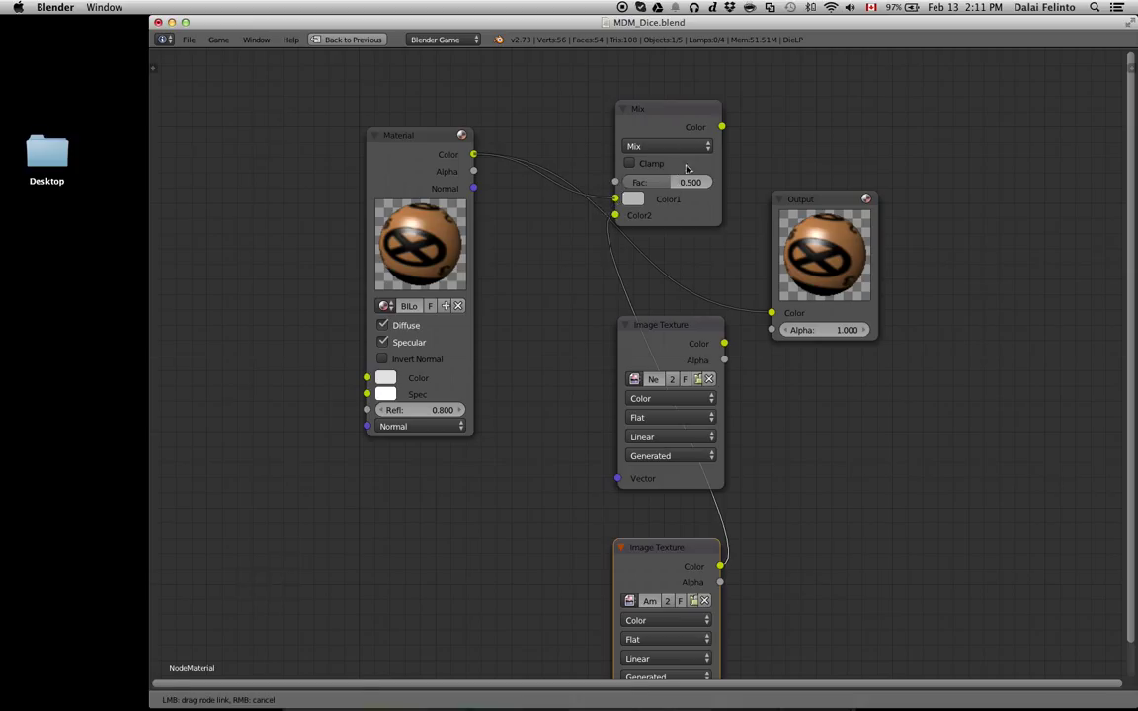
drag(722, 128, 771, 313)
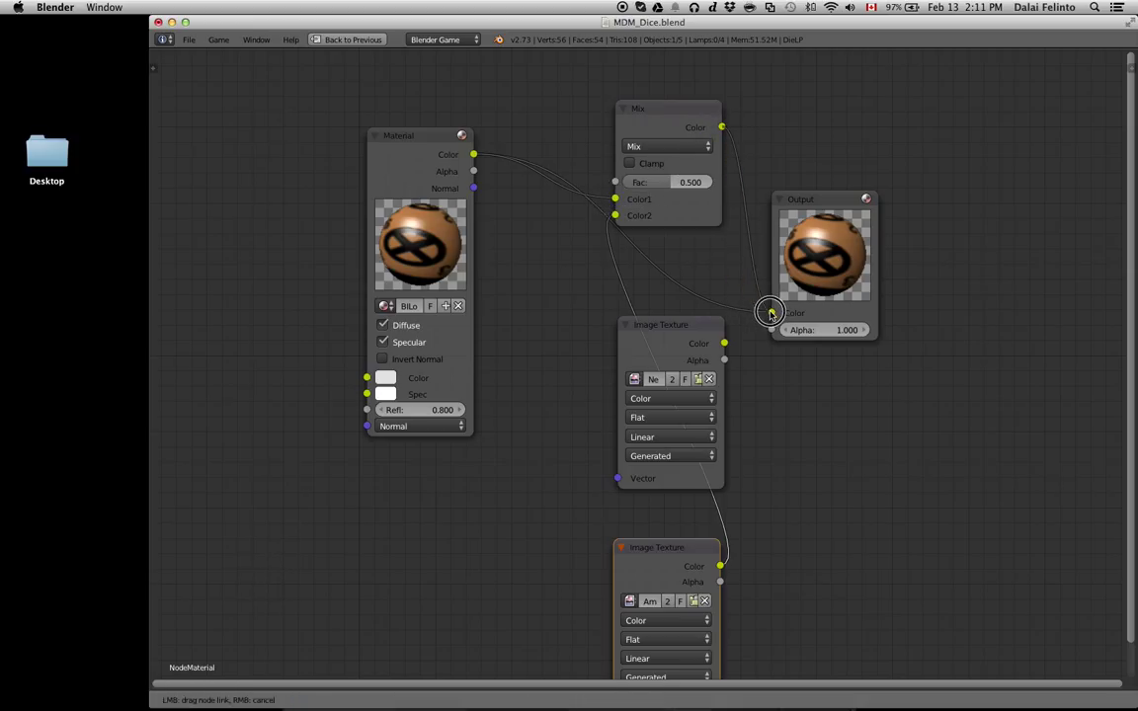
Set the Mix node's blend type to Multiply with Fac 1.000.
click(637, 147)
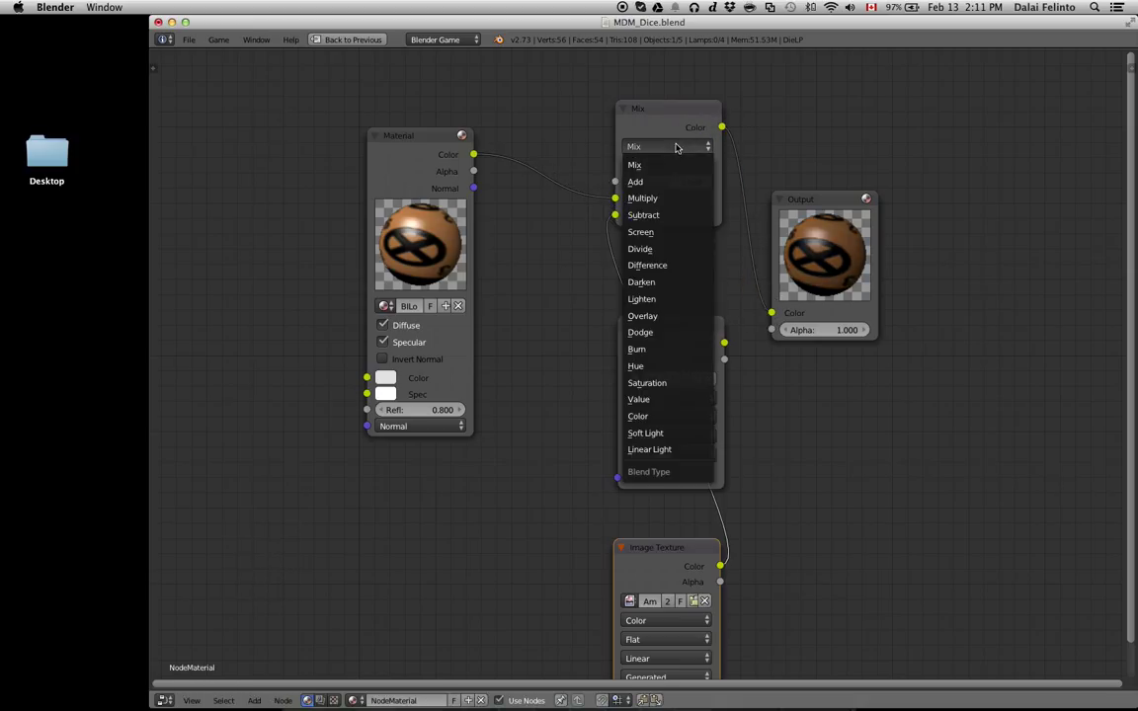
click(657, 198)
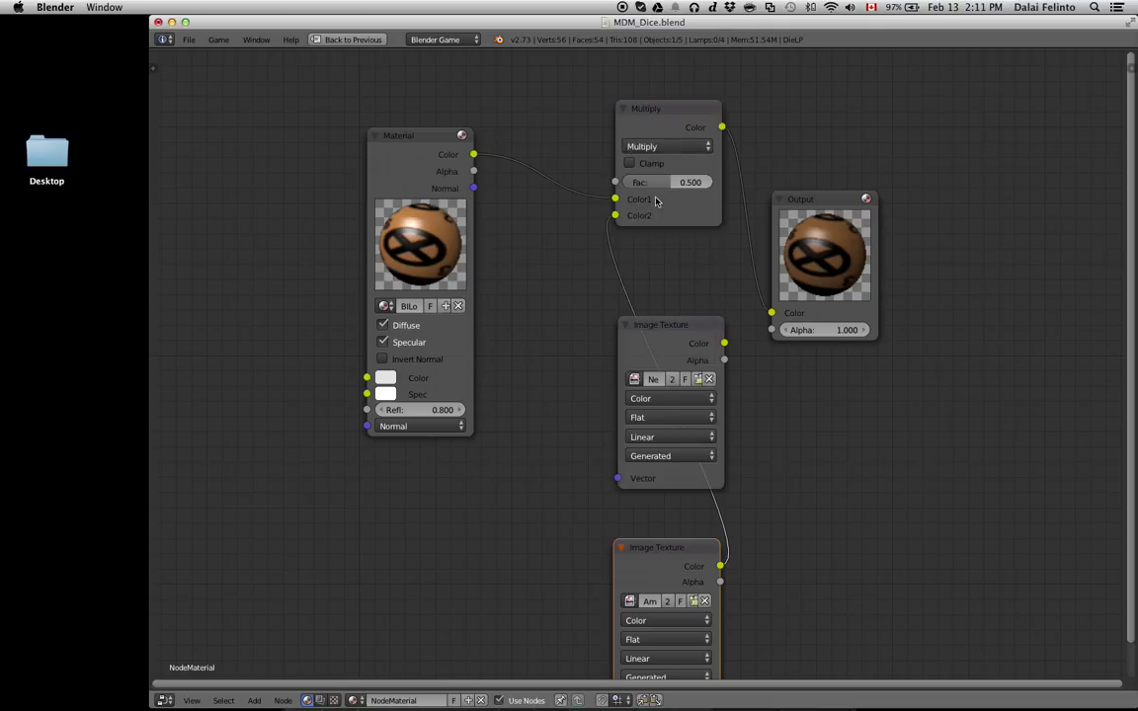
click(678, 182)
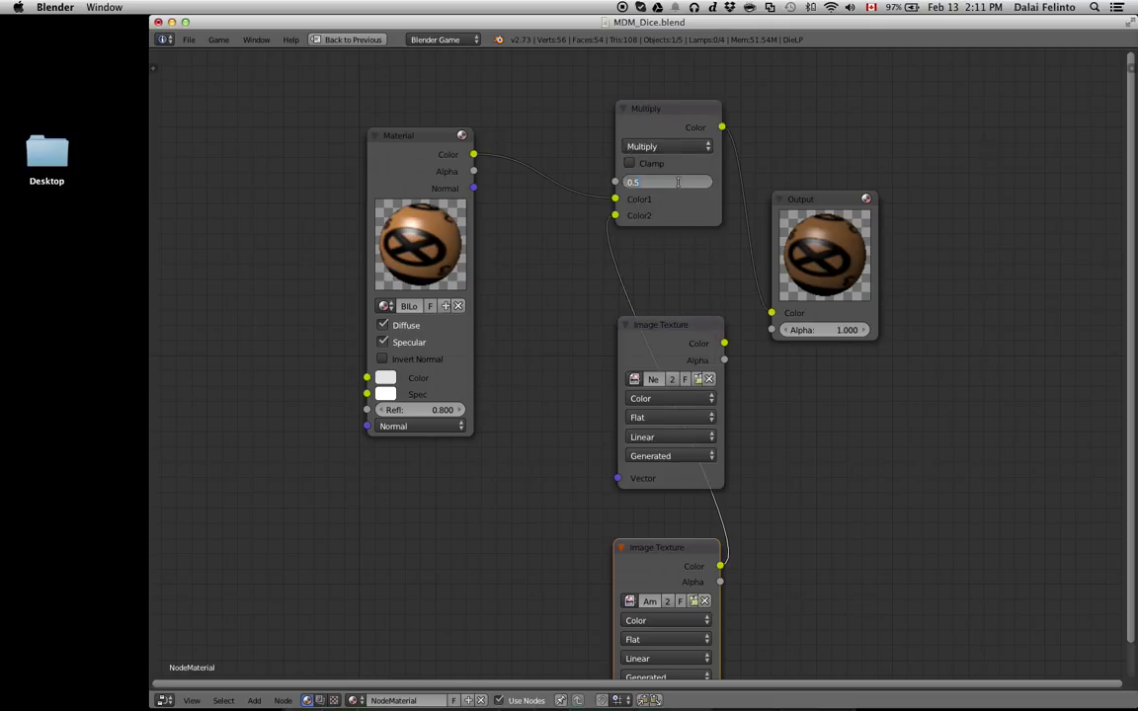
text(1)
key(Return)
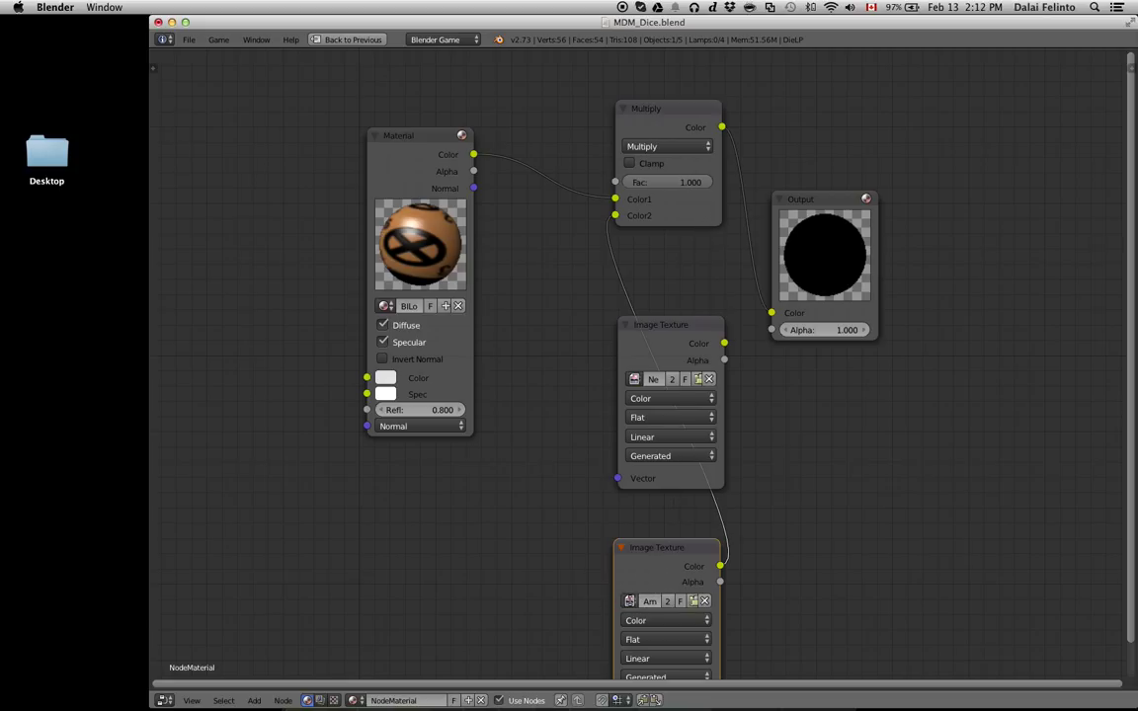
click(634, 380)
Restore the multi-editor layout, check wireframe shading, and make DieLP active again.
key(ctrl+Up)
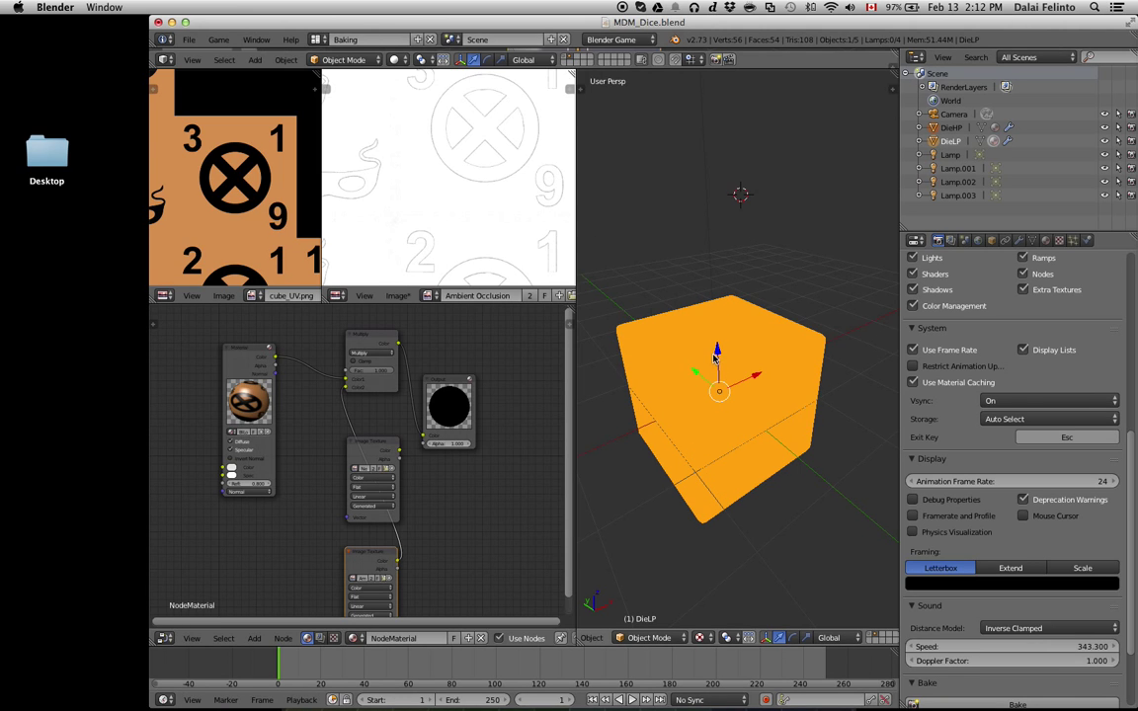
key(z)
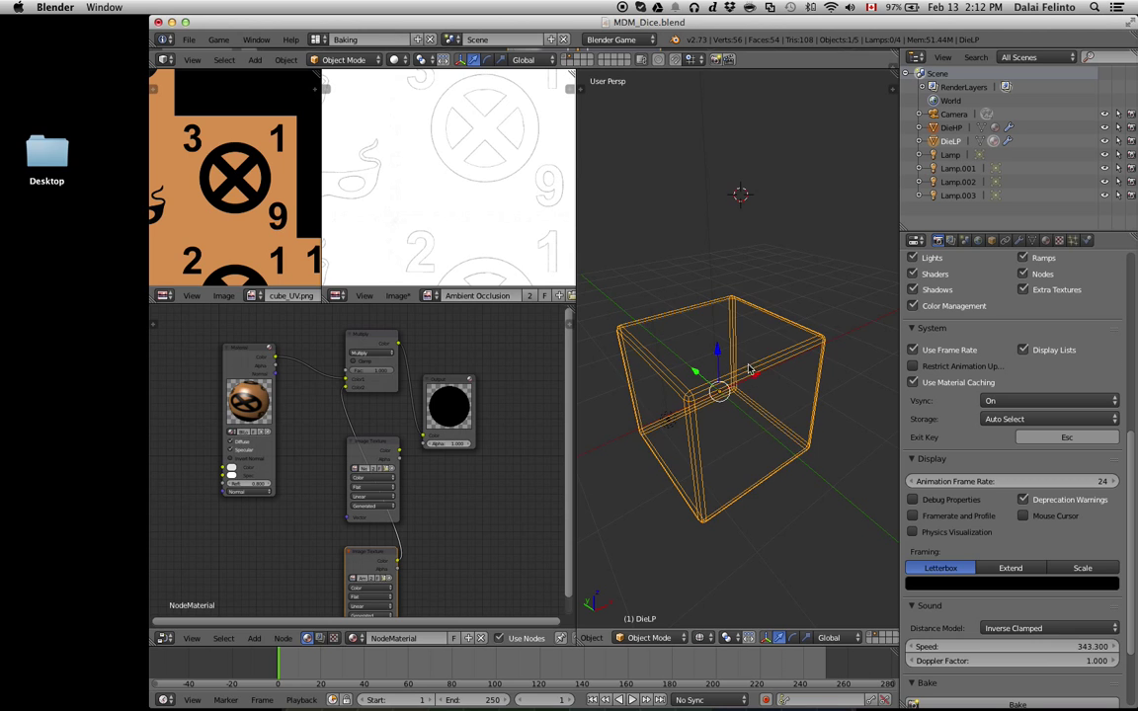
key(z)
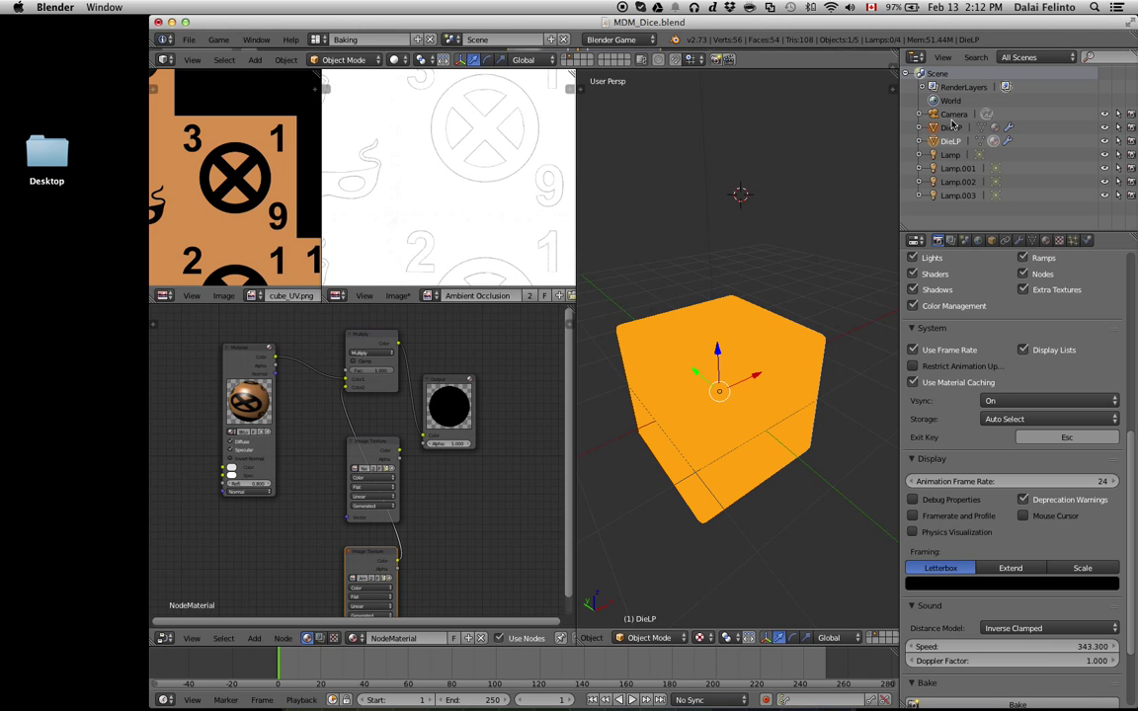
click(951, 129)
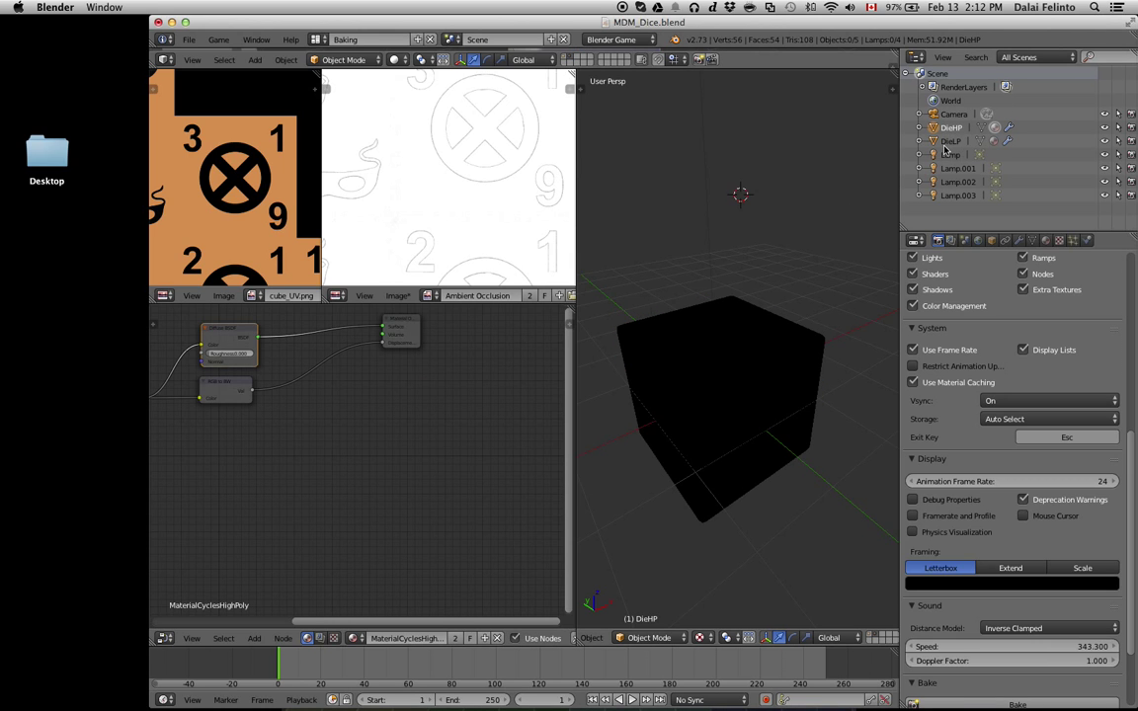
click(947, 143)
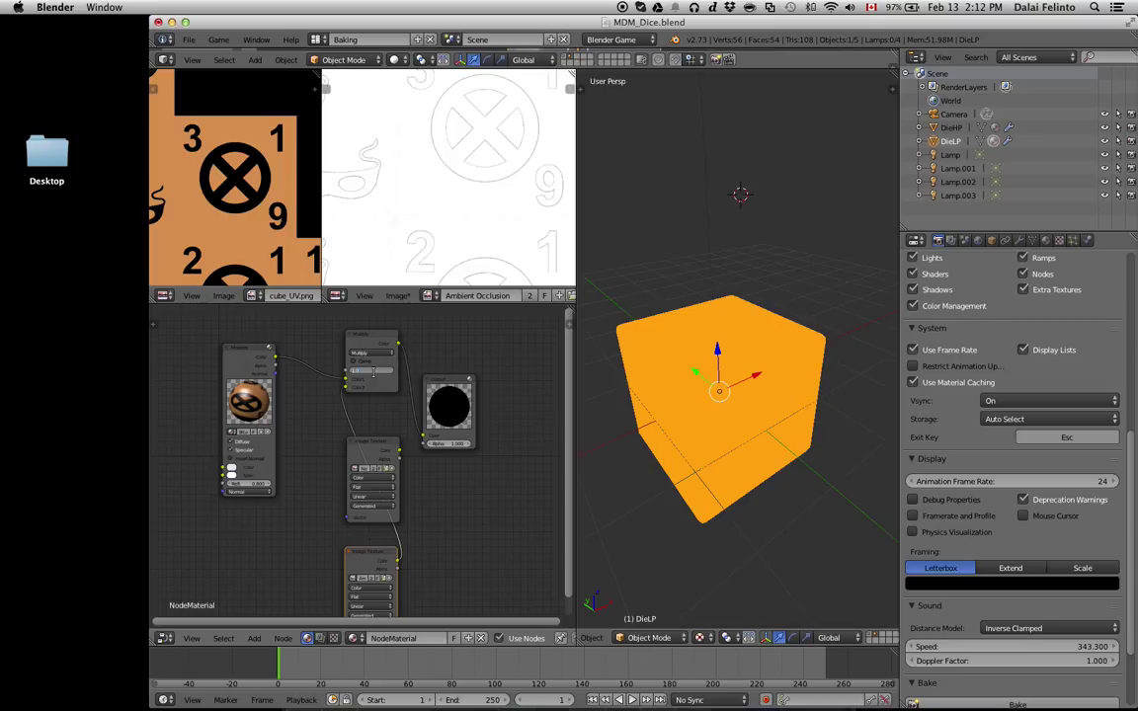
Move the middle Image Texture node lower in the node tree.
click(348, 452)
key(g)
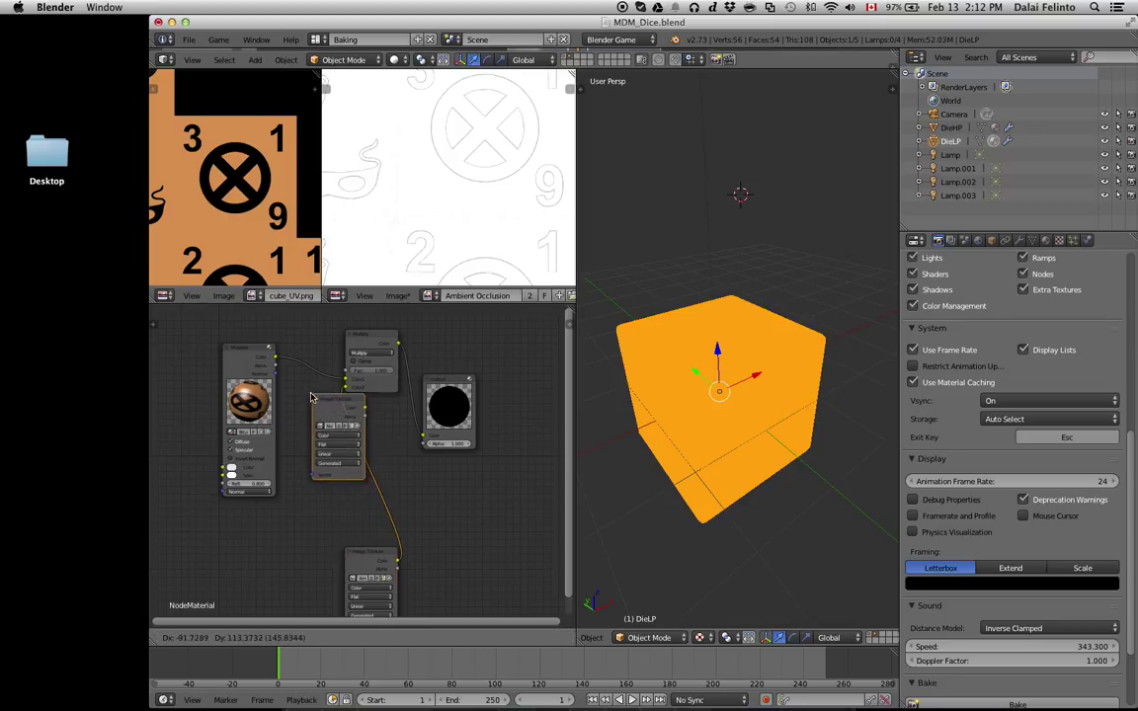
click(287, 352)
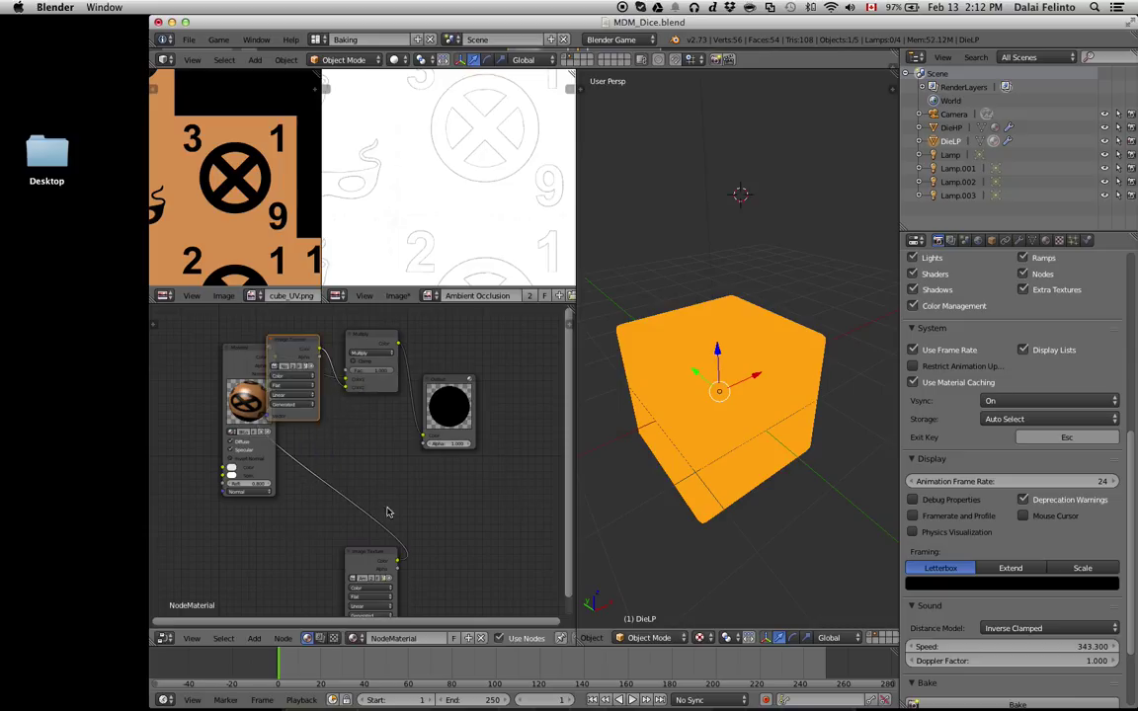
key(g)
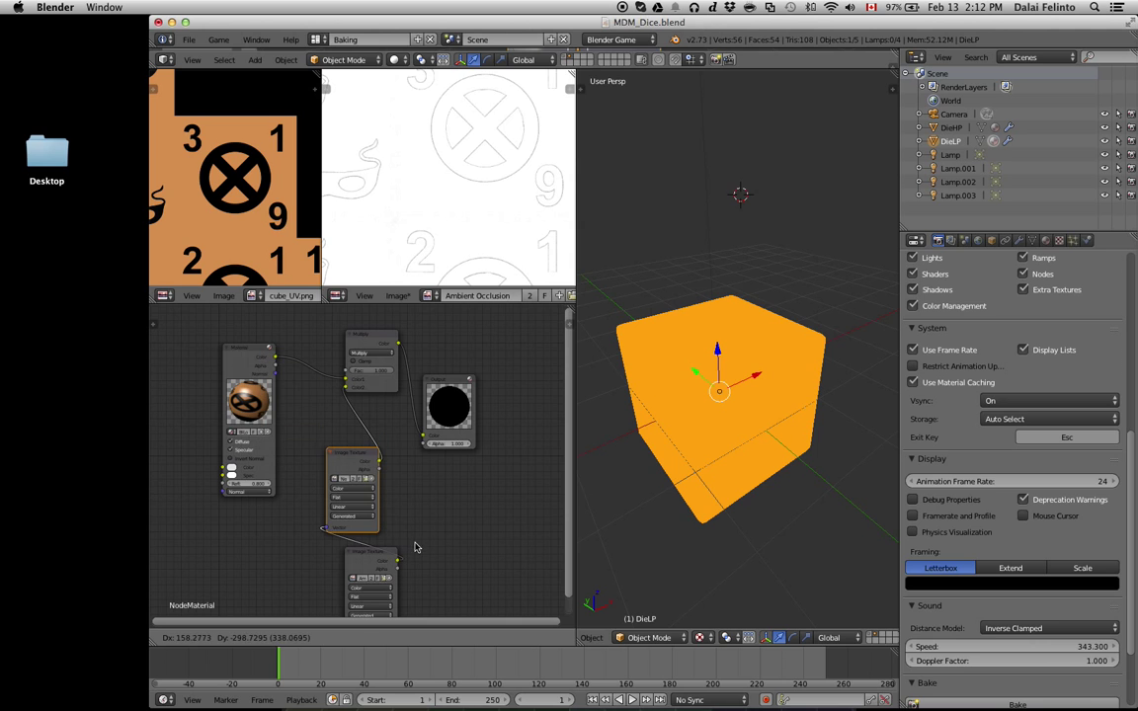
click(410, 533)
Rewire the links so the Multiply node's Color output feeds the Output node.
mouse_move(274, 356)
mouse_down()
mouse_move(423, 441)
mouse_move(509, 345)
mouse_up()
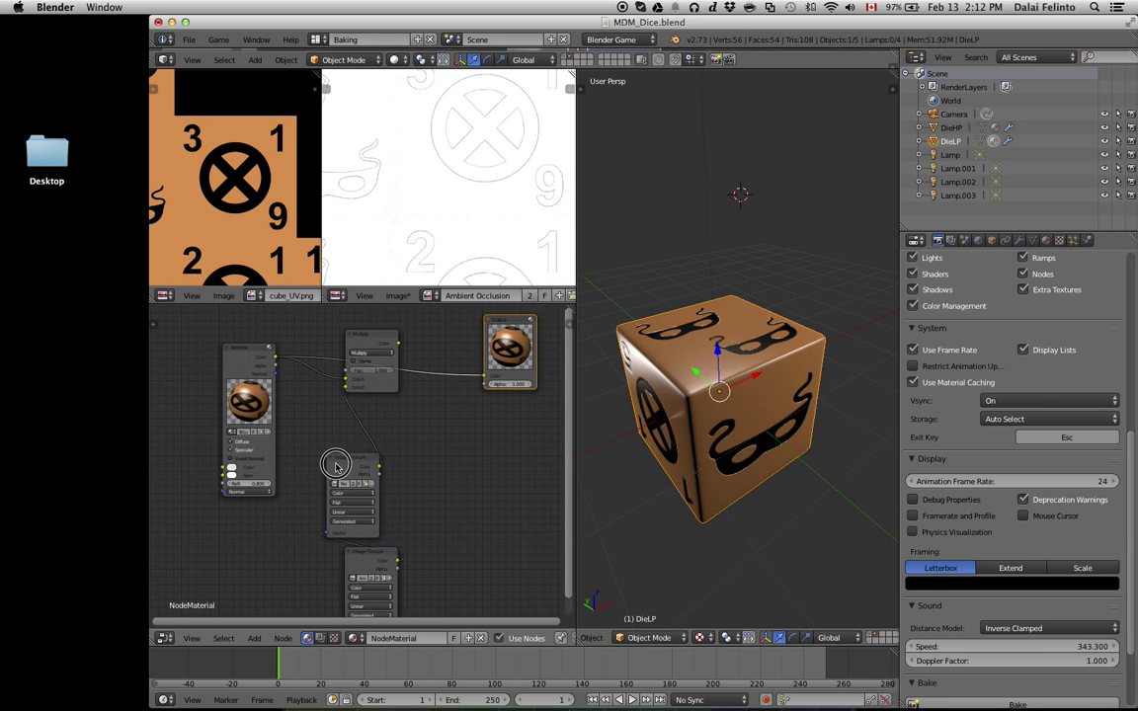
drag(341, 457, 333, 439)
drag(316, 521, 395, 556)
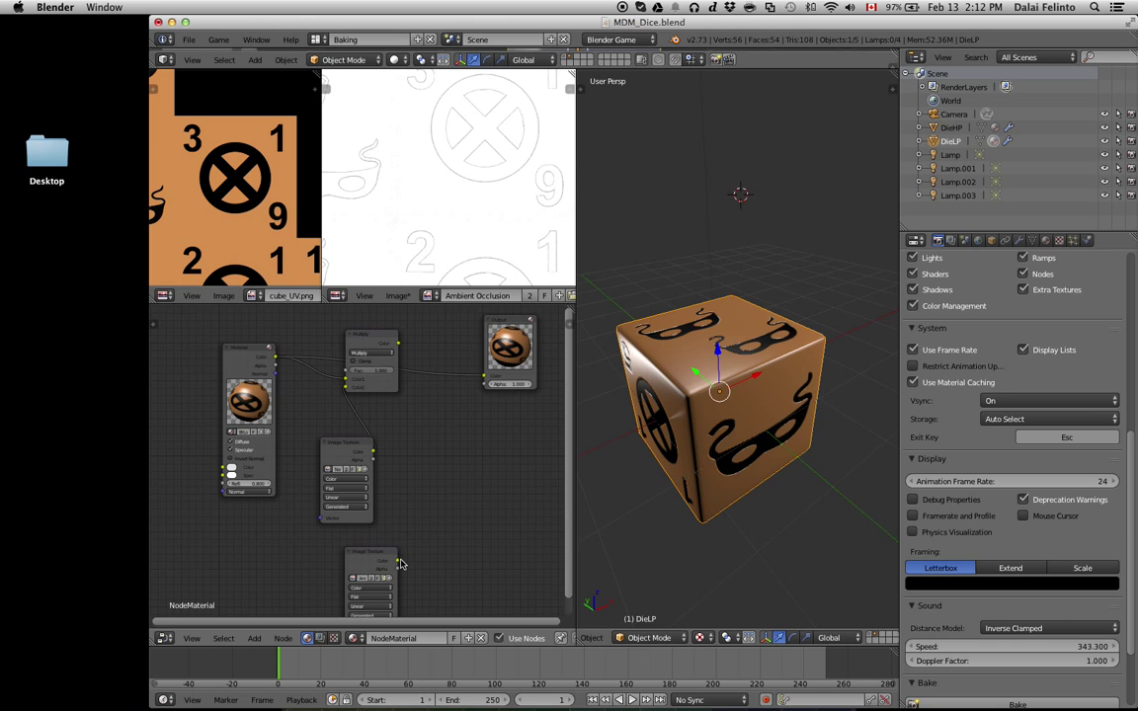
mouse_move(394, 556)
mouse_down()
mouse_move(413, 457)
mouse_move(347, 391)
mouse_up()
drag(396, 348, 485, 380)
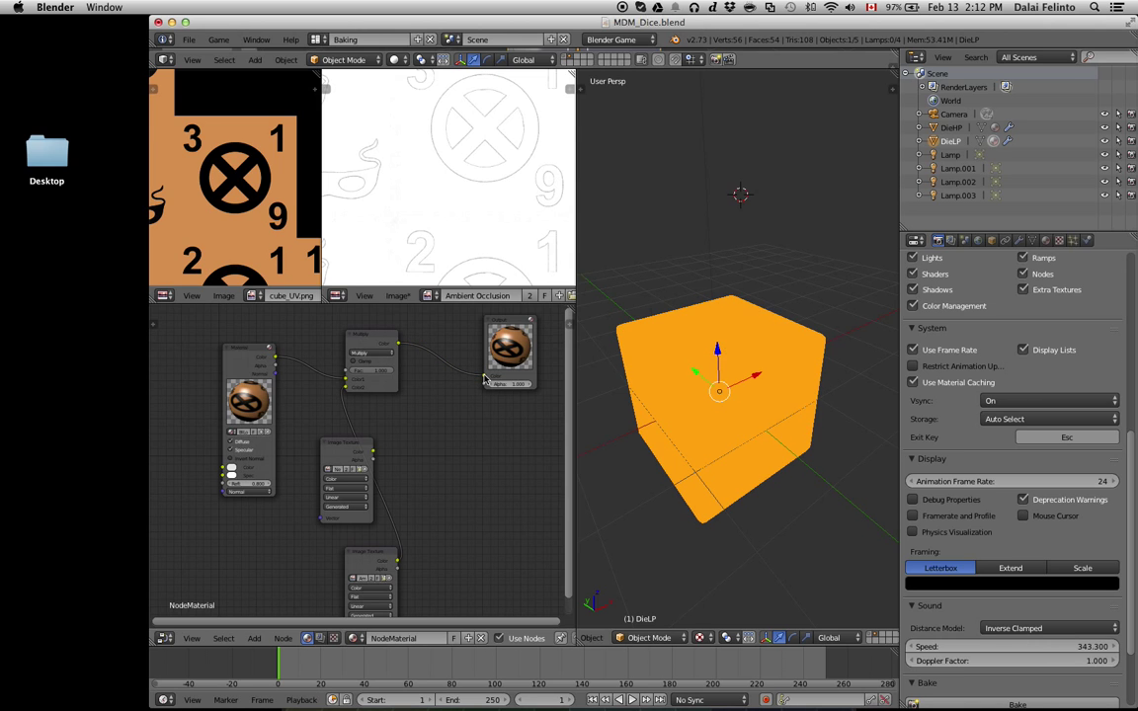
Lower the Multiply node's Fac value, then test the die in the game engine.
click(376, 371)
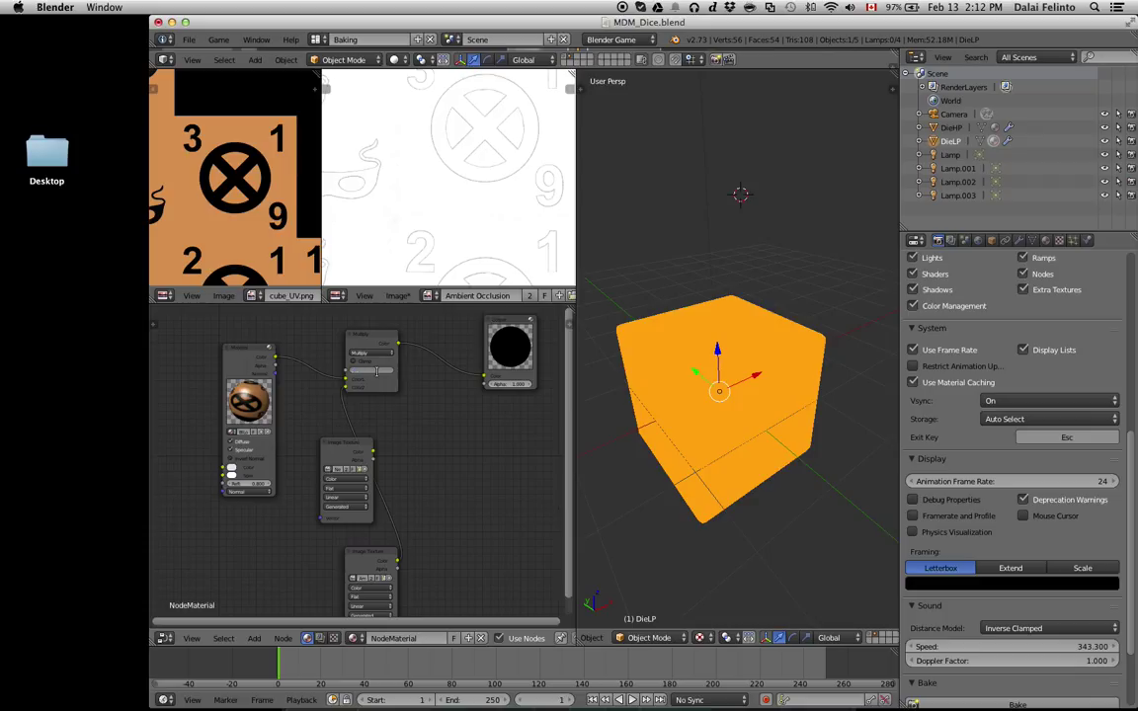
text(0)
key(Return)
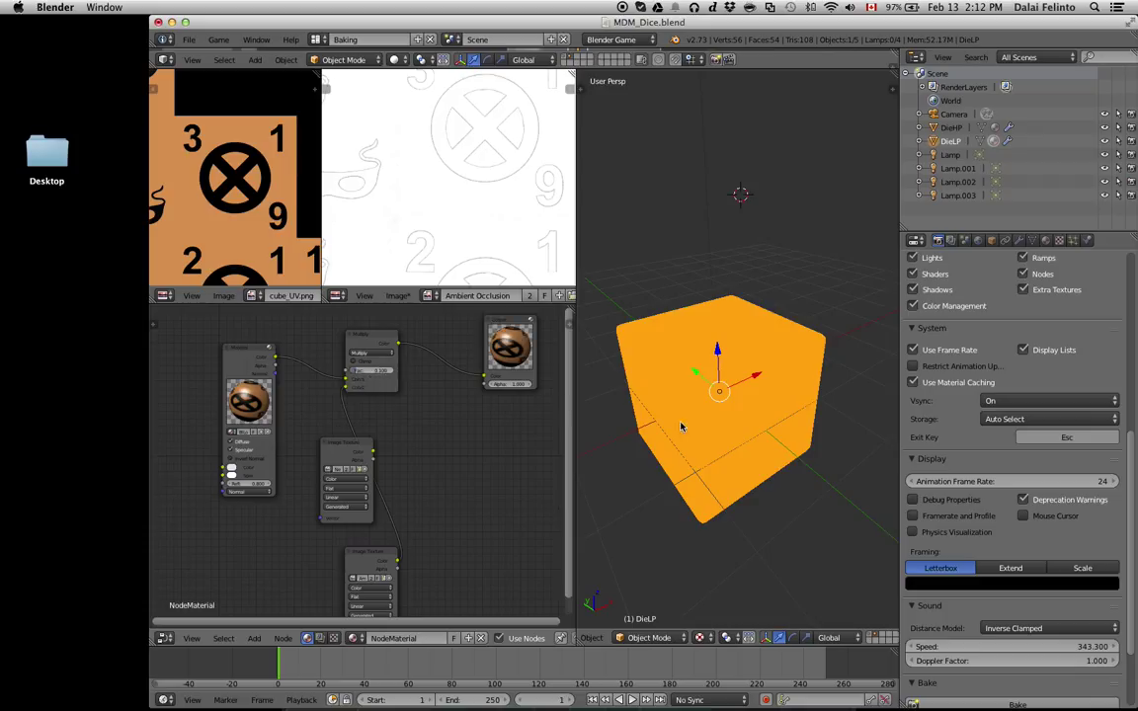
key(p)
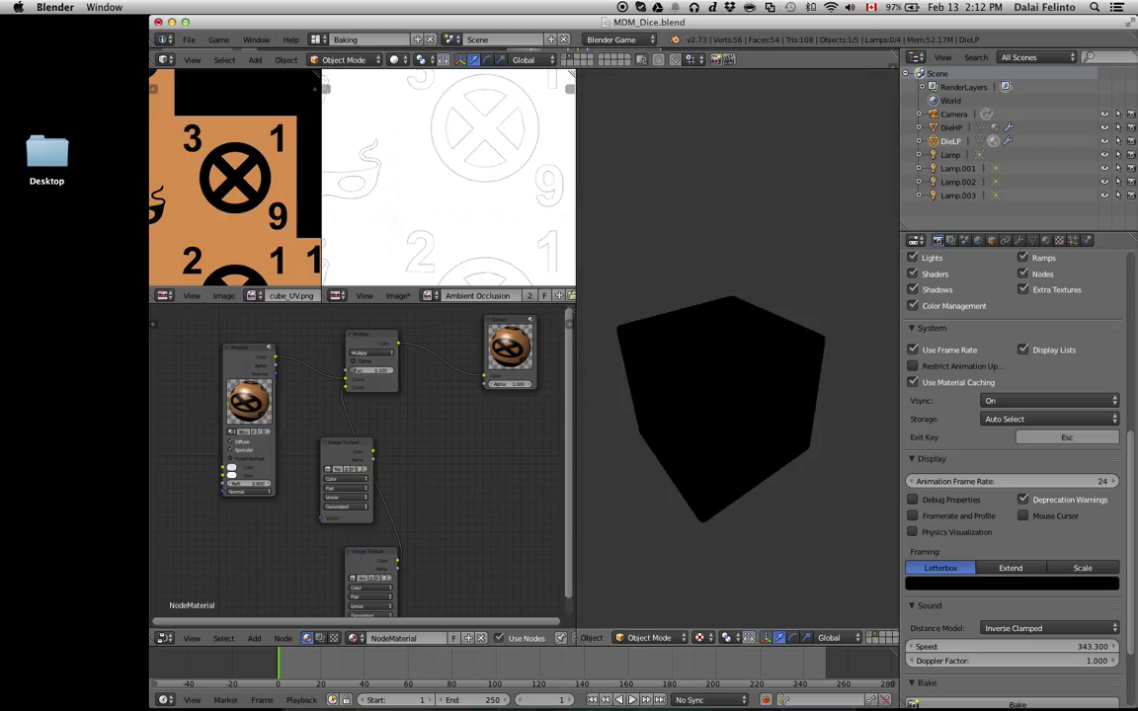
key(Escape)
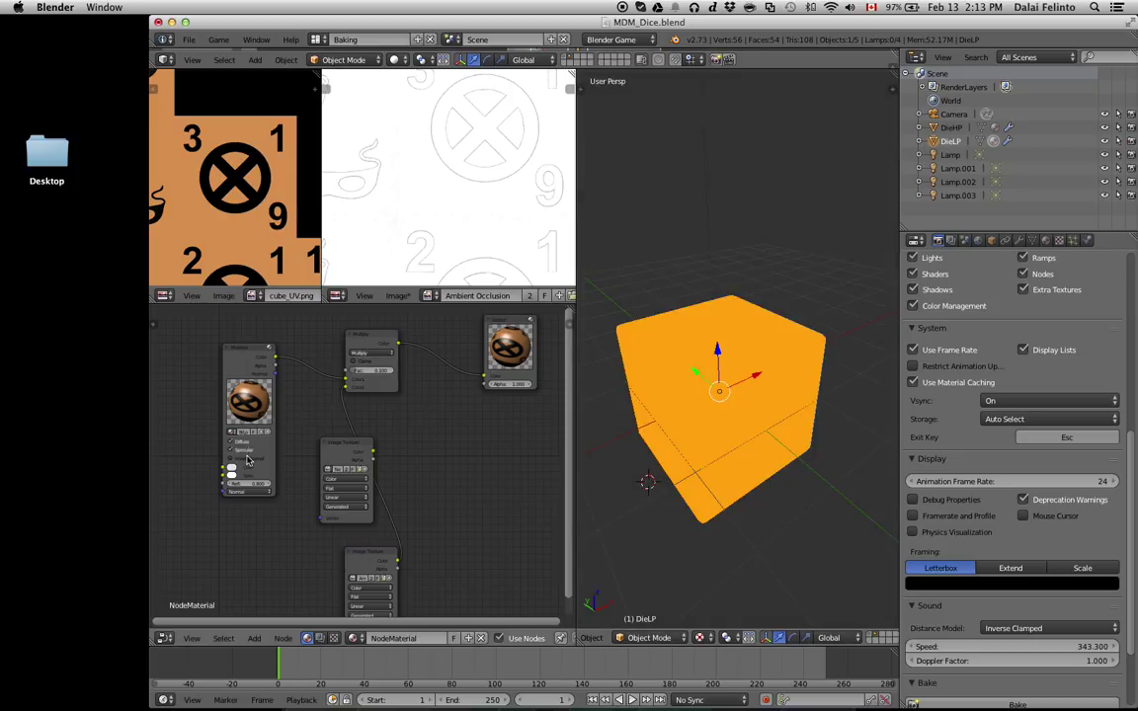
Select the Material node, keep Multiply as blend type, and inspect the AO image full screen.
scroll(248, 460, up, 1)
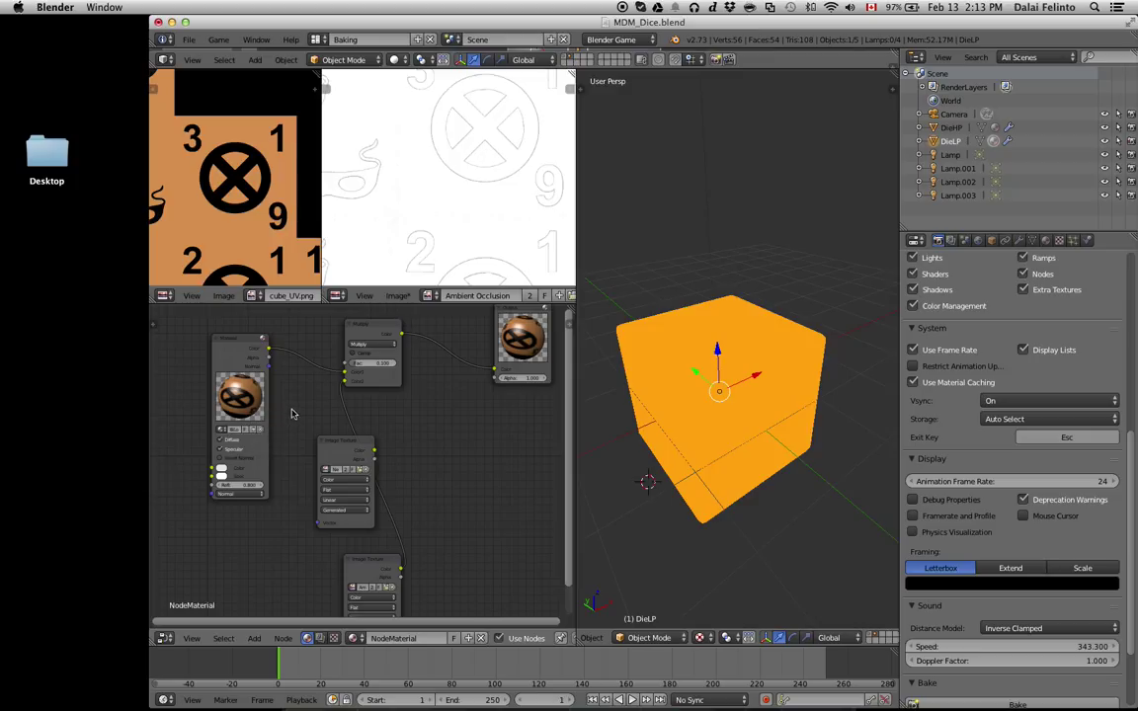
click(254, 398)
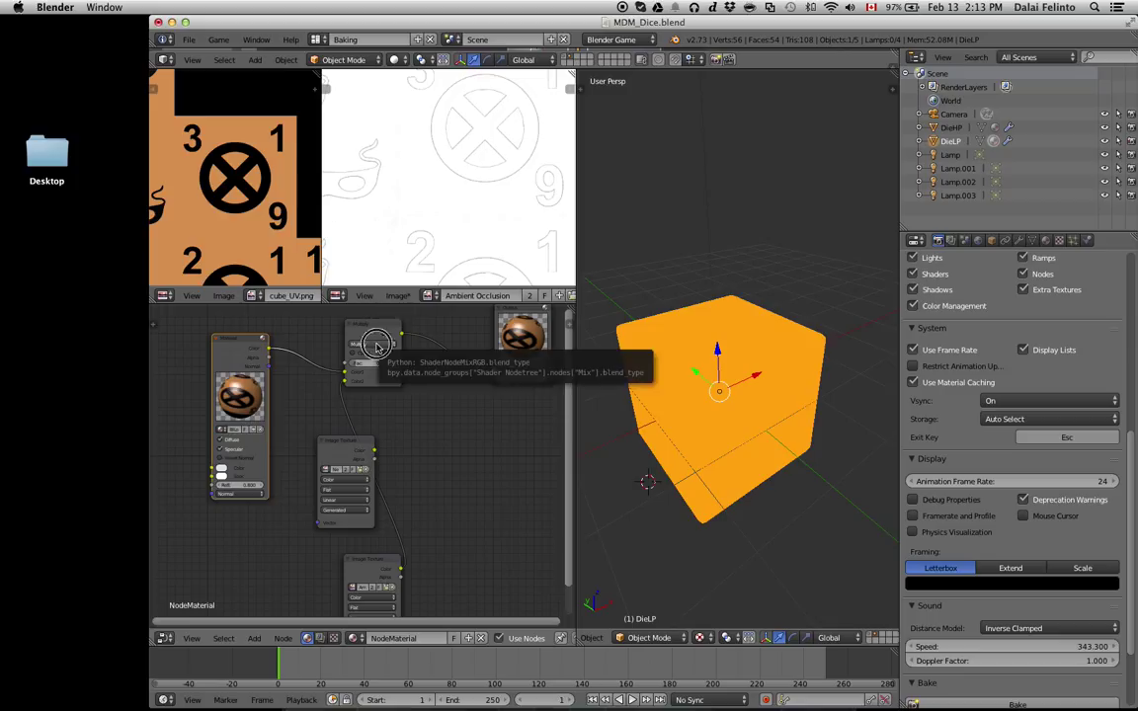
click(375, 345)
click(375, 344)
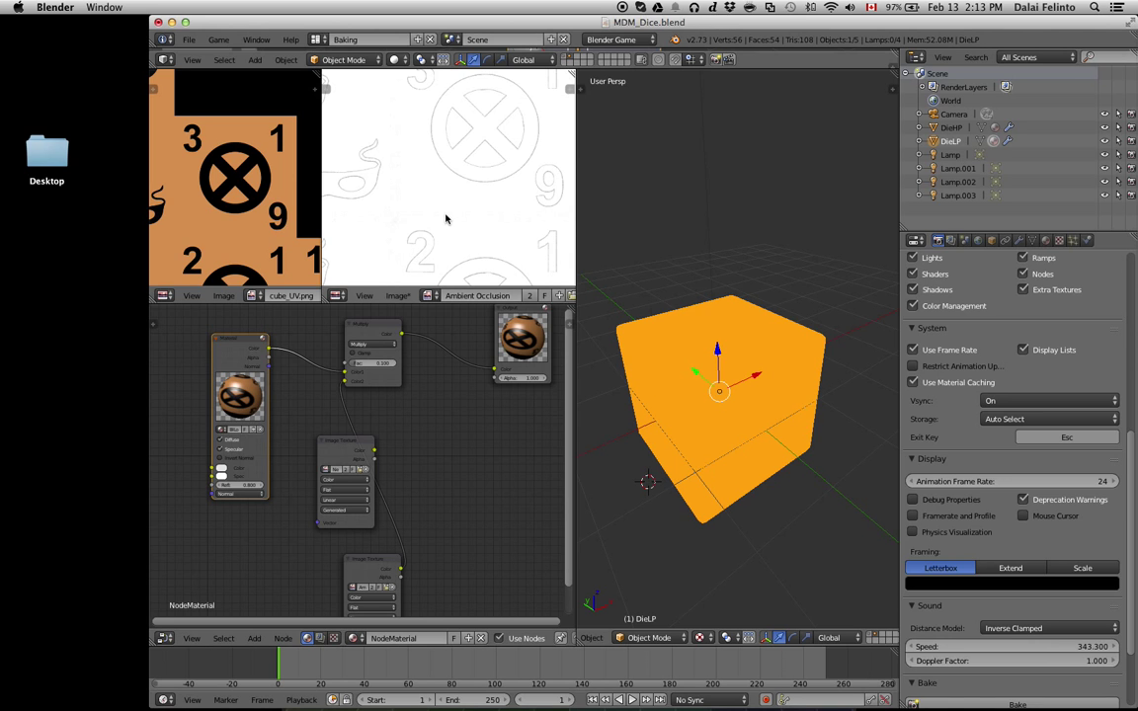
scroll(454, 212, down, 2)
key(shift+space)
scroll(555, 282, up, 3)
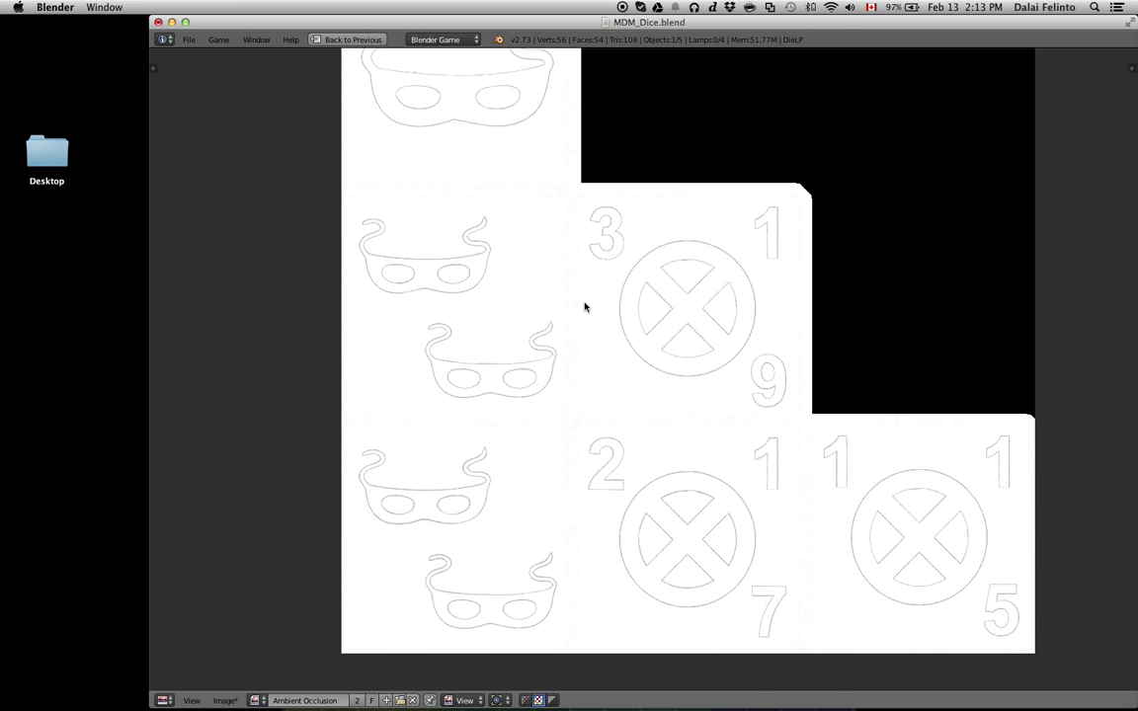
key(shift+space)
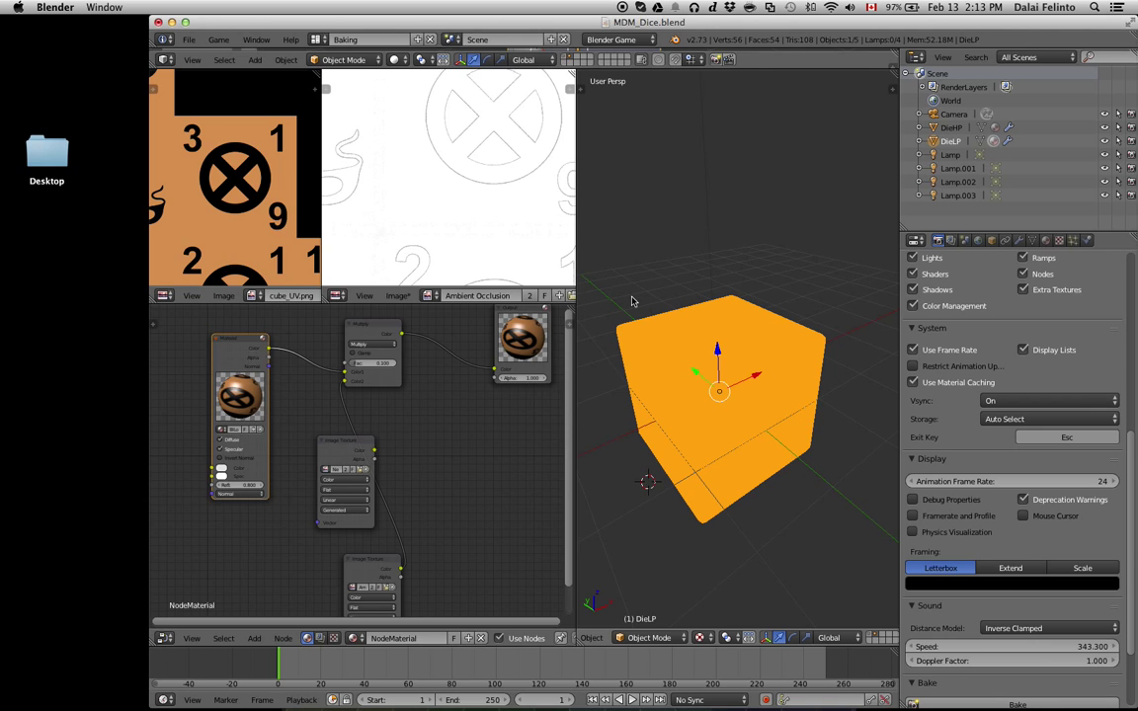
Switch to Cycles Render, target the bottom Image Texture node, and set Bake Type to Combined.
click(618, 40)
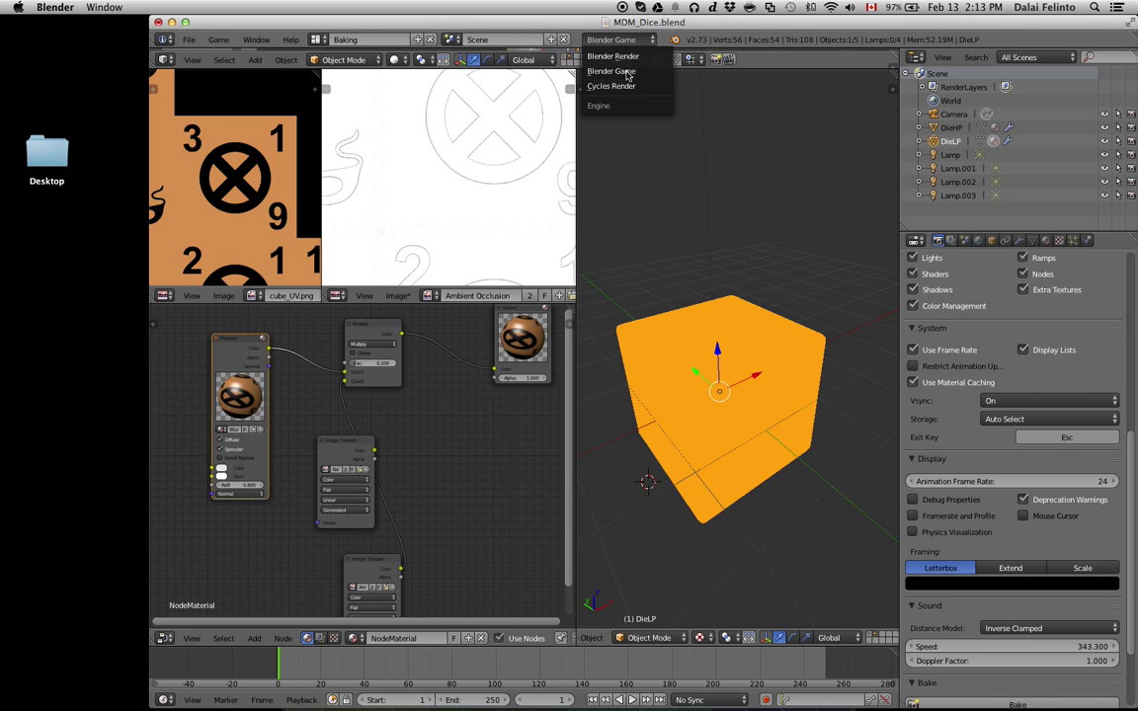
click(619, 40)
click(626, 88)
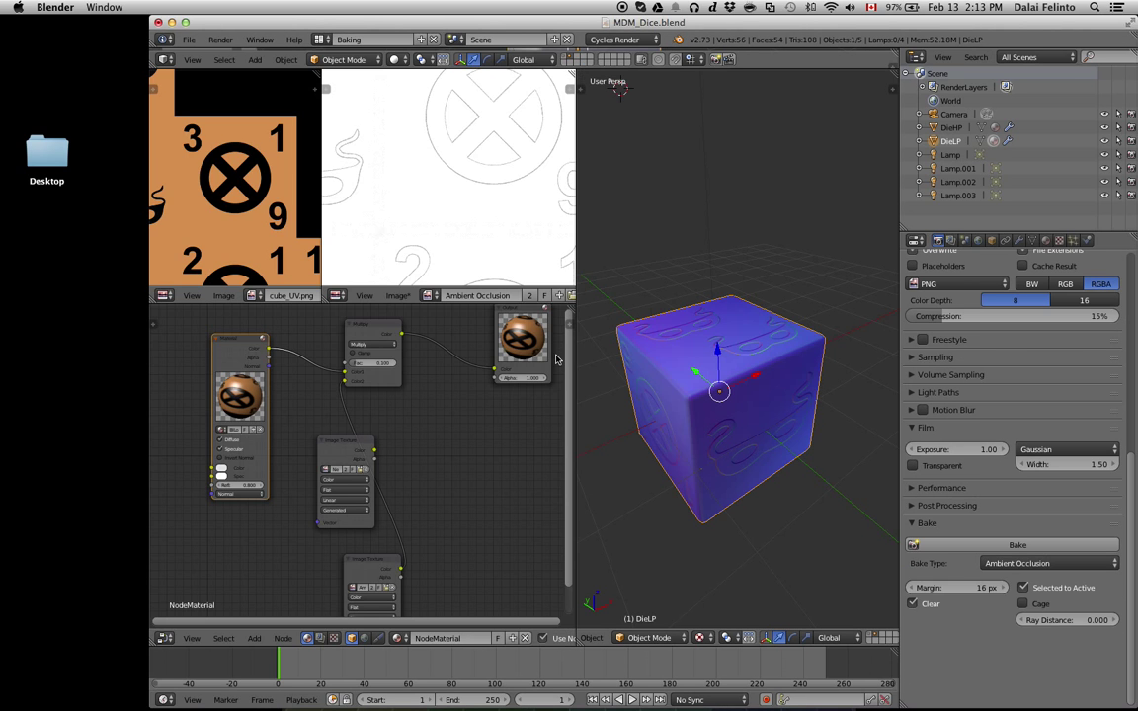
click(377, 567)
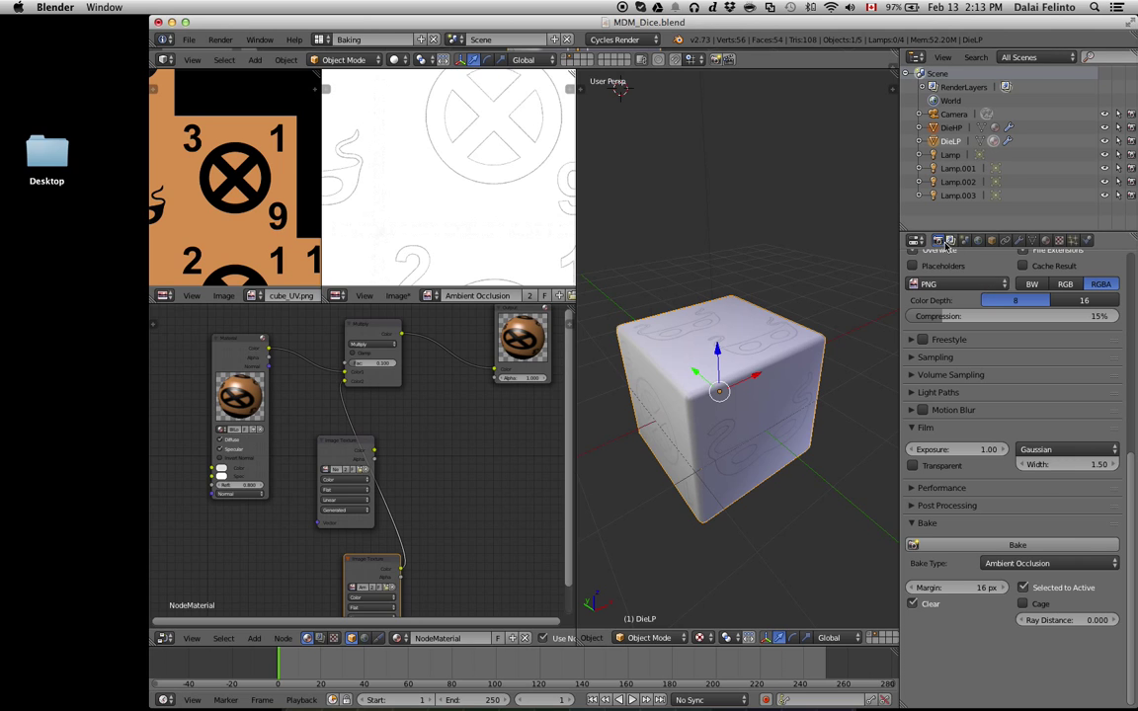
click(1034, 566)
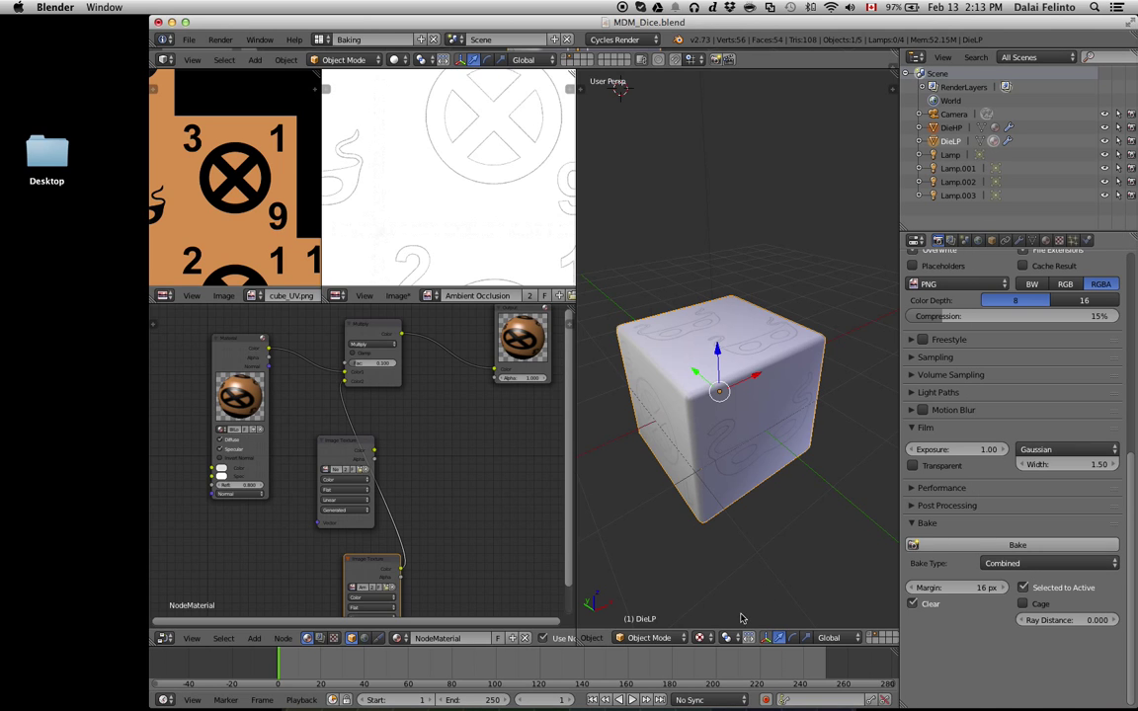
click(700, 638)
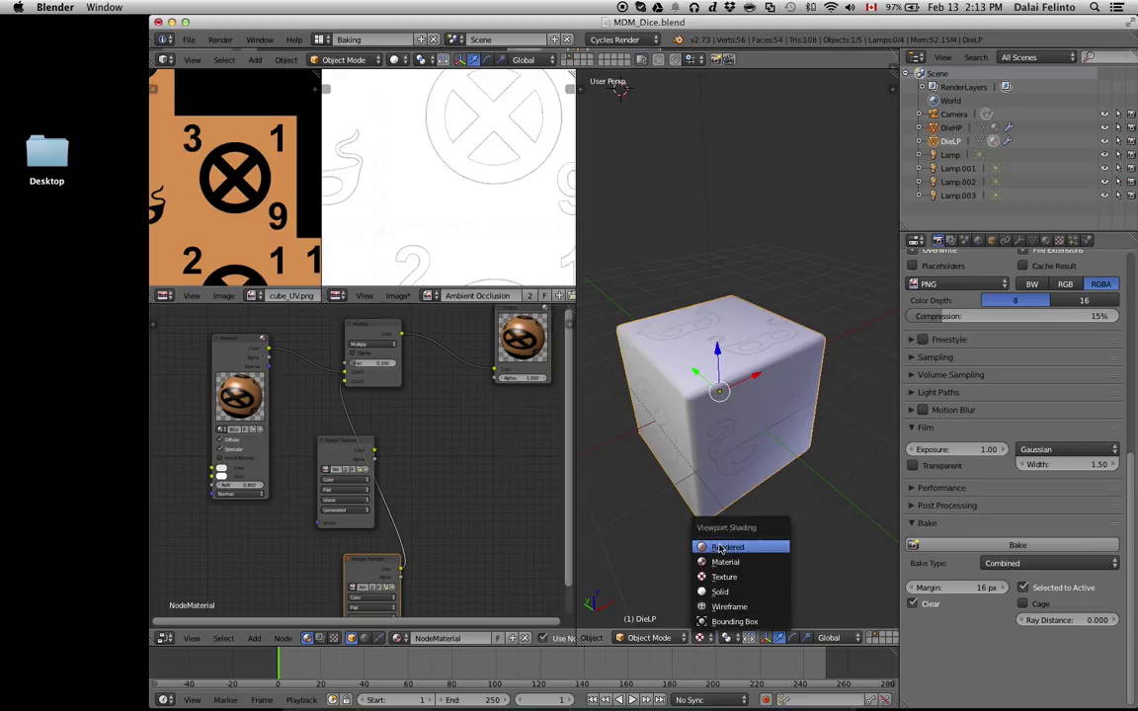
Preview the die in Rendered shading, then try textured and wireframe views.
click(724, 547)
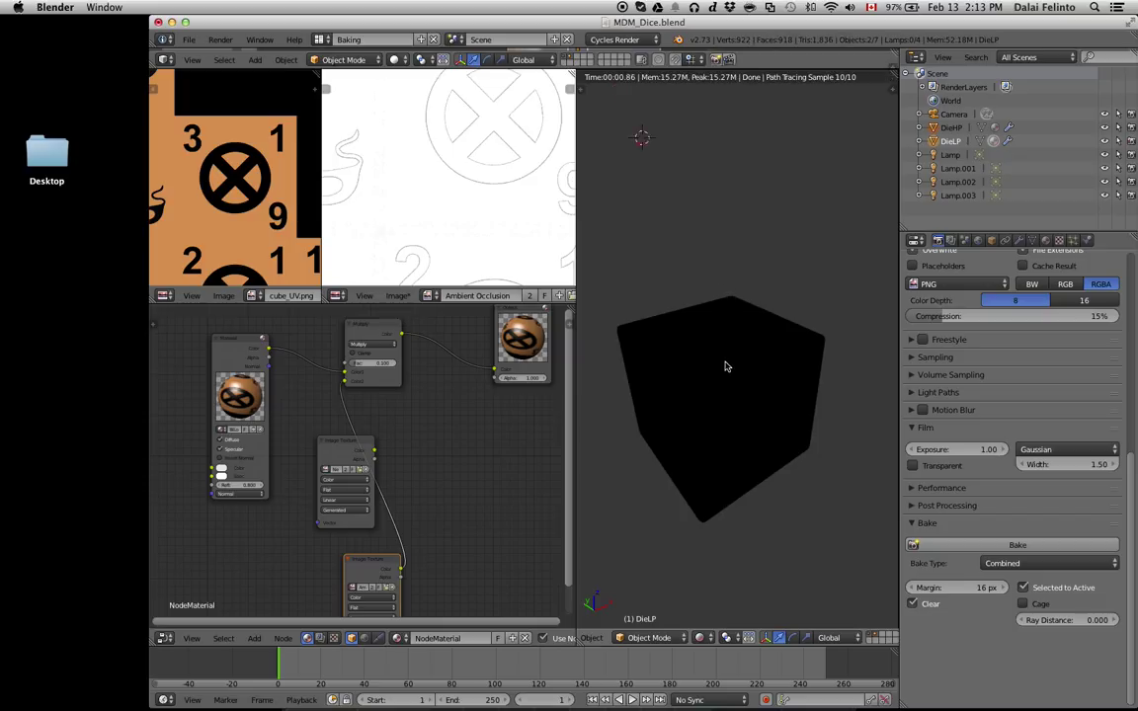
scroll(725, 367, down, 2)
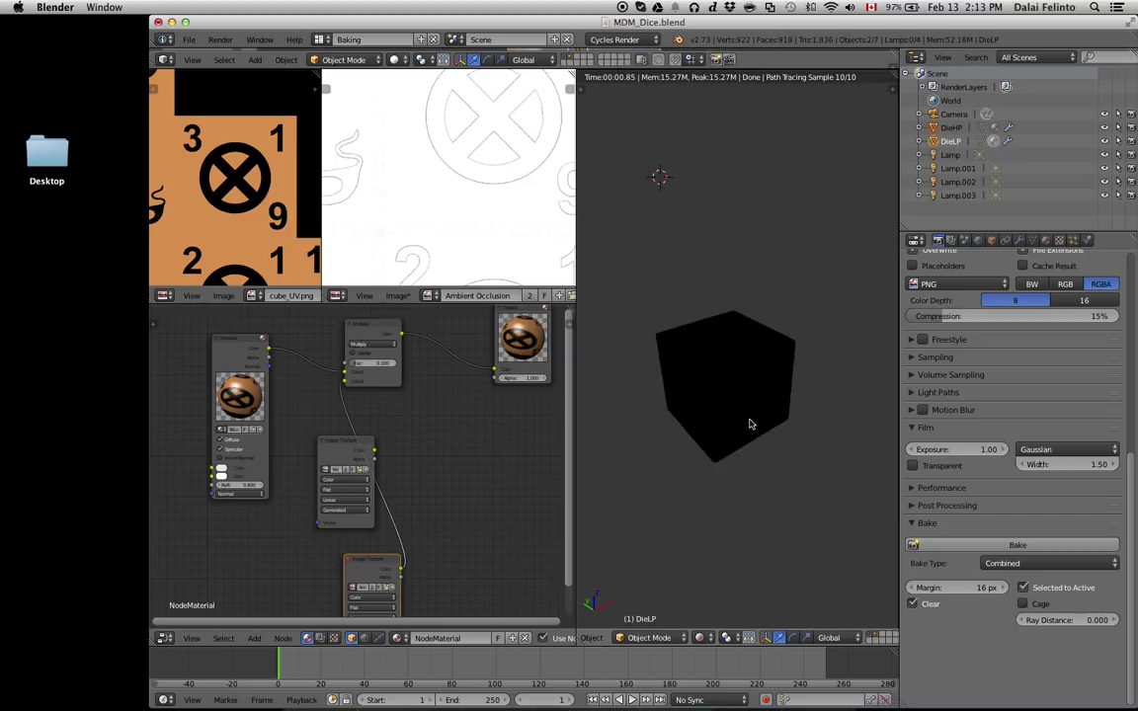
key(shift+z)
key(z)
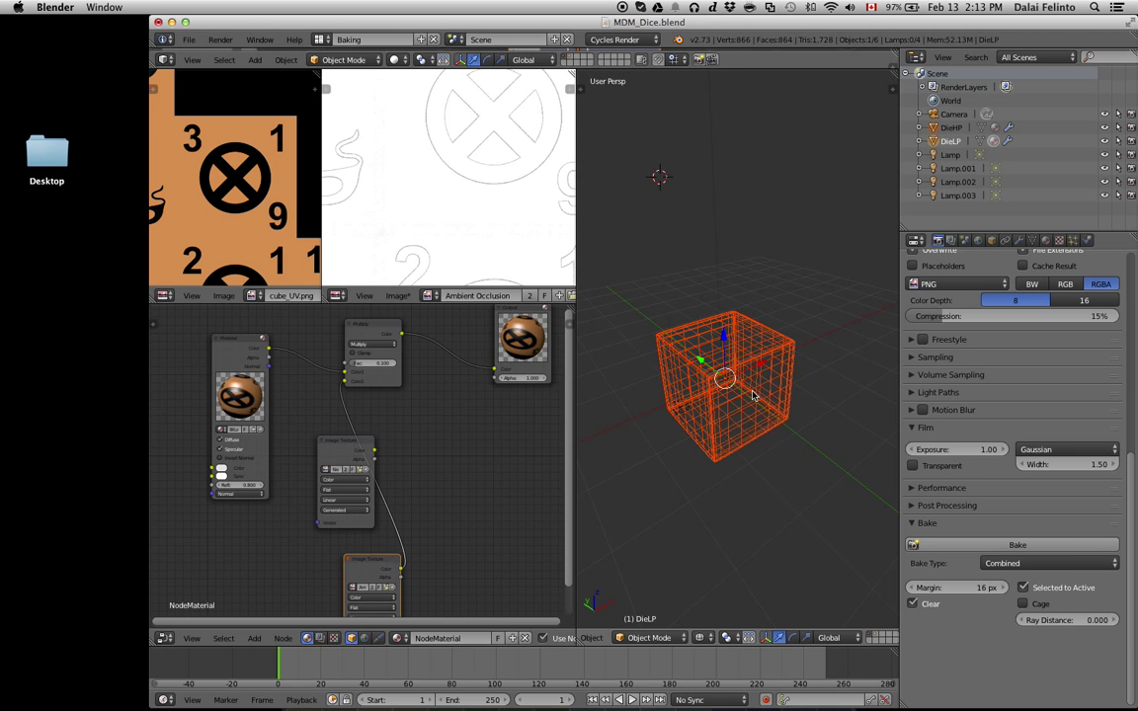
click(700, 637)
Return the viewport to rendered shading and bake the Combined pass into the Ambient Occlusion image.
click(726, 547)
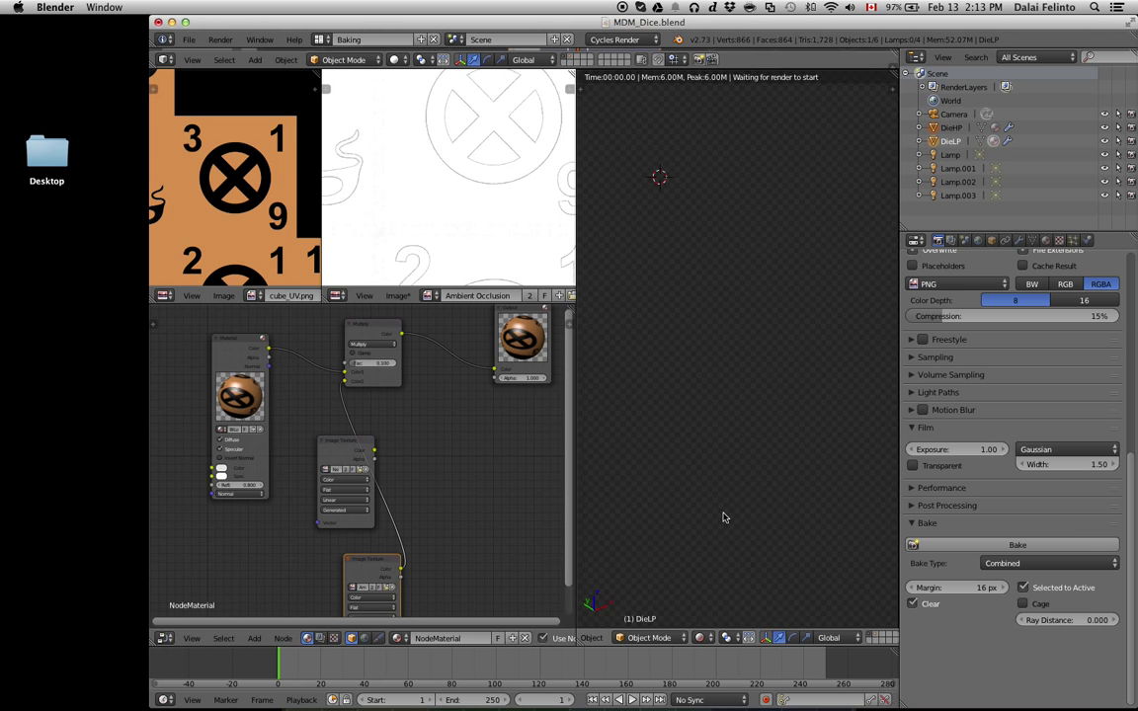
scroll(724, 494, up, 2)
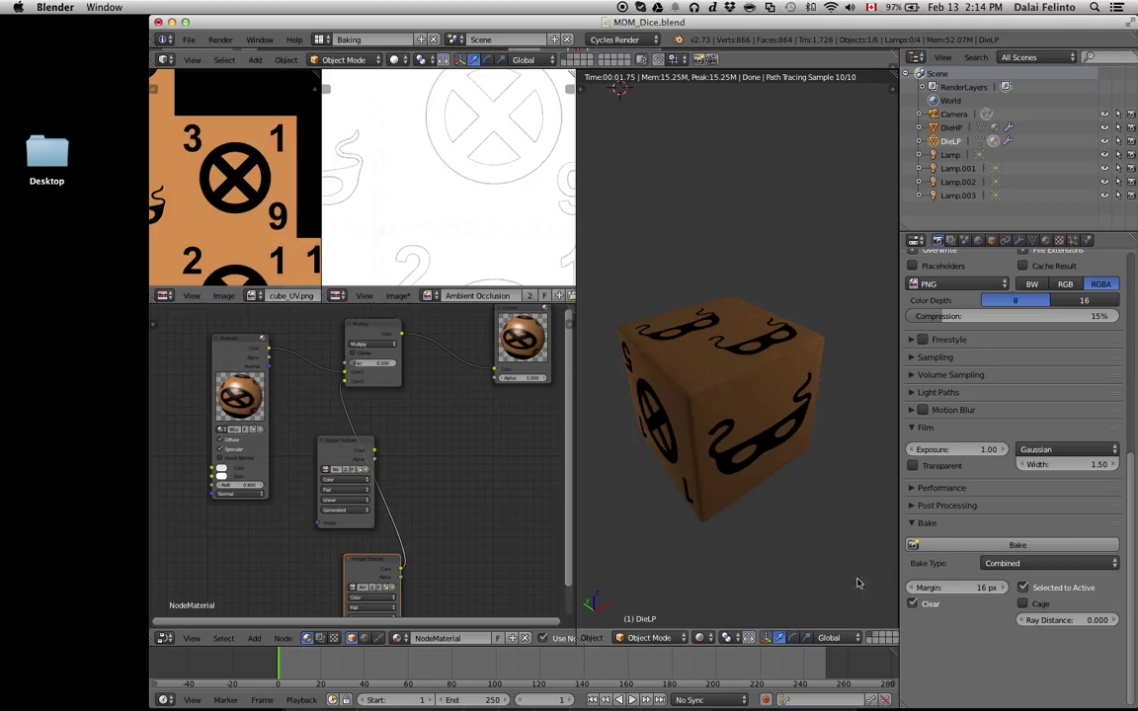
click(873, 637)
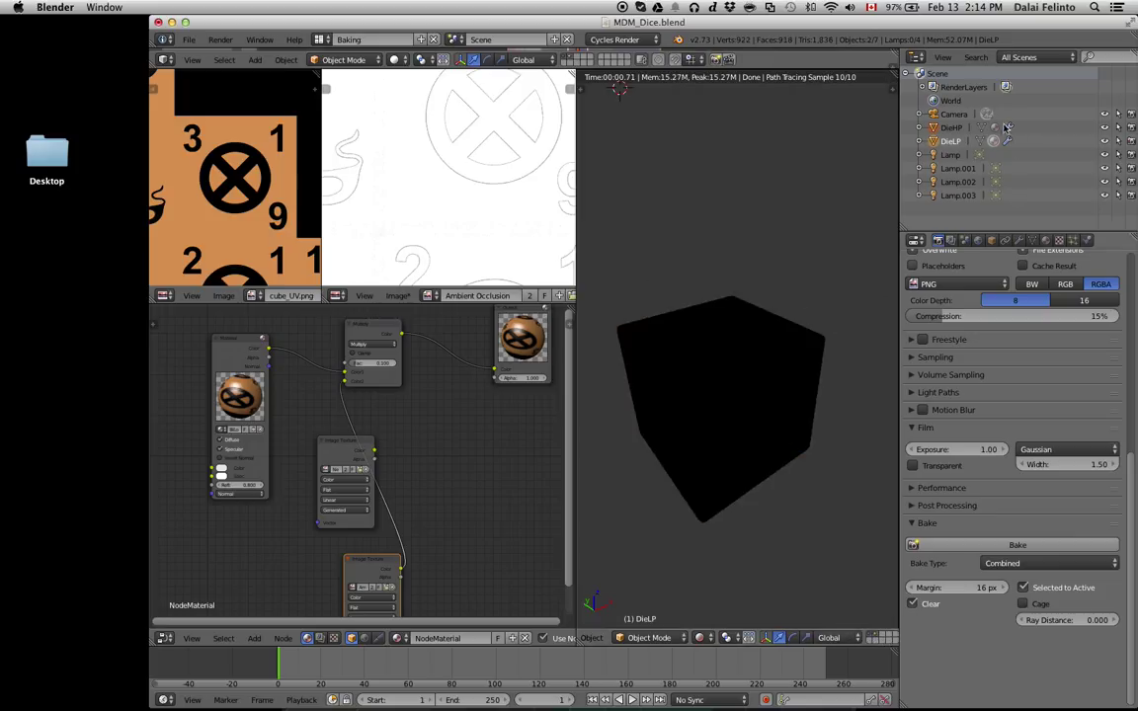
click(1017, 545)
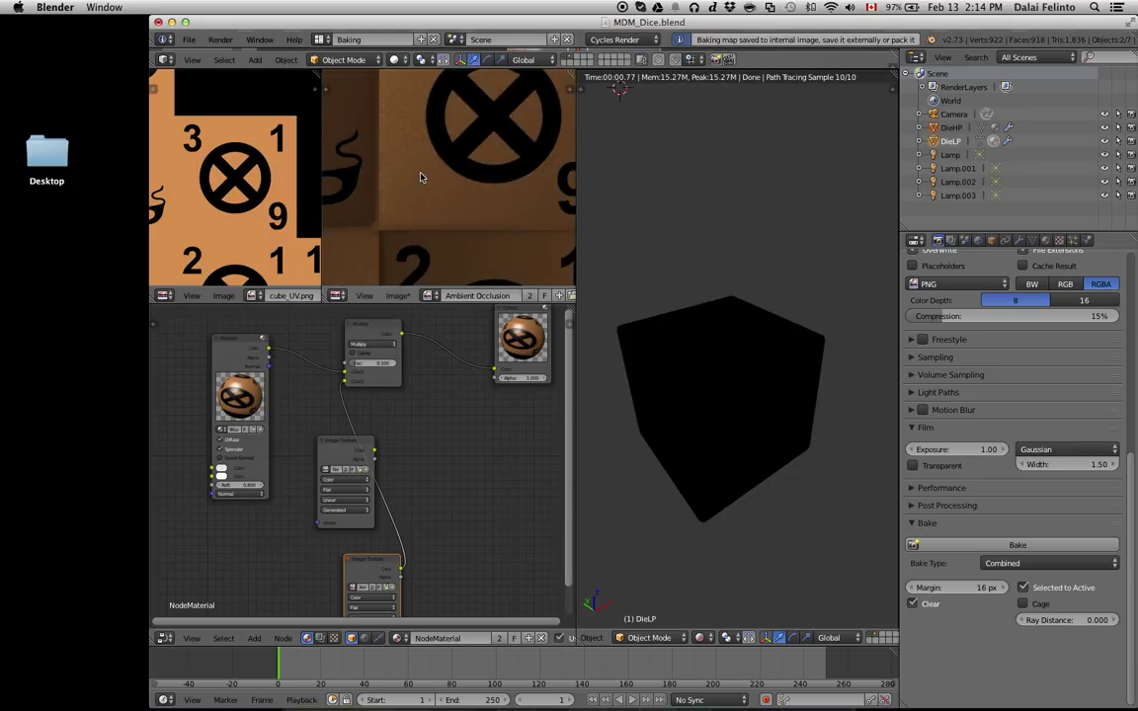
Inspect the baked Ambient Occlusion image in a maximized image editor.
scroll(417, 177, down, 3)
key(shift+space)
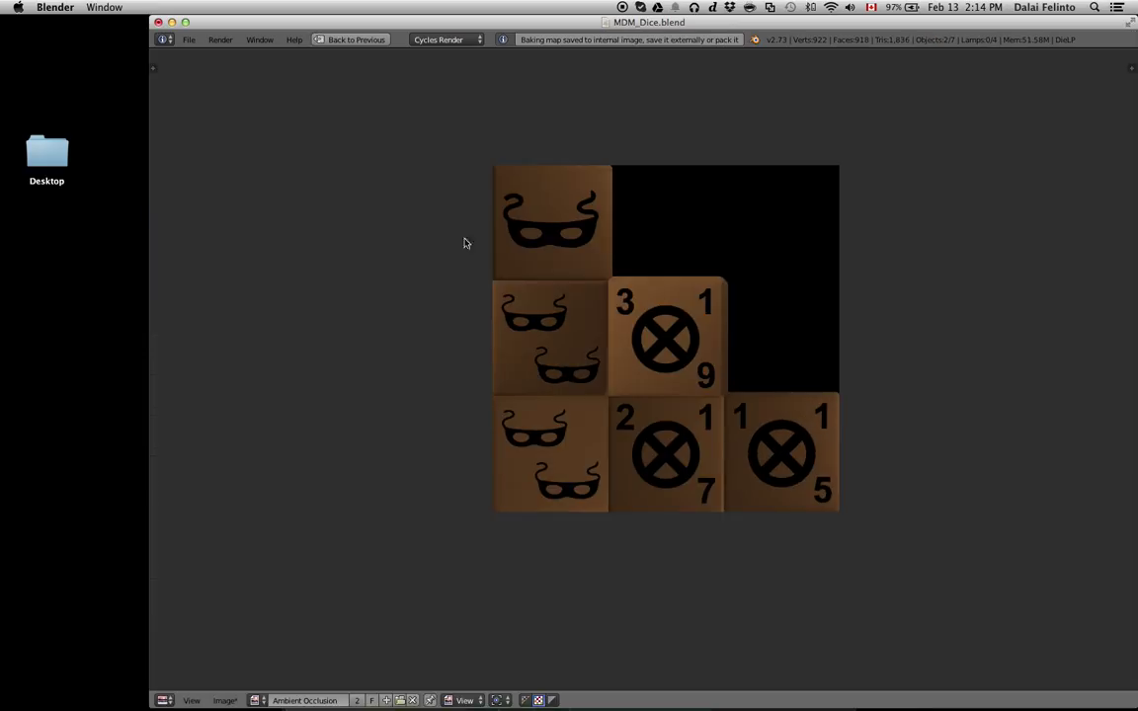
scroll(595, 346, up, 2)
scroll(593, 346, up, 2)
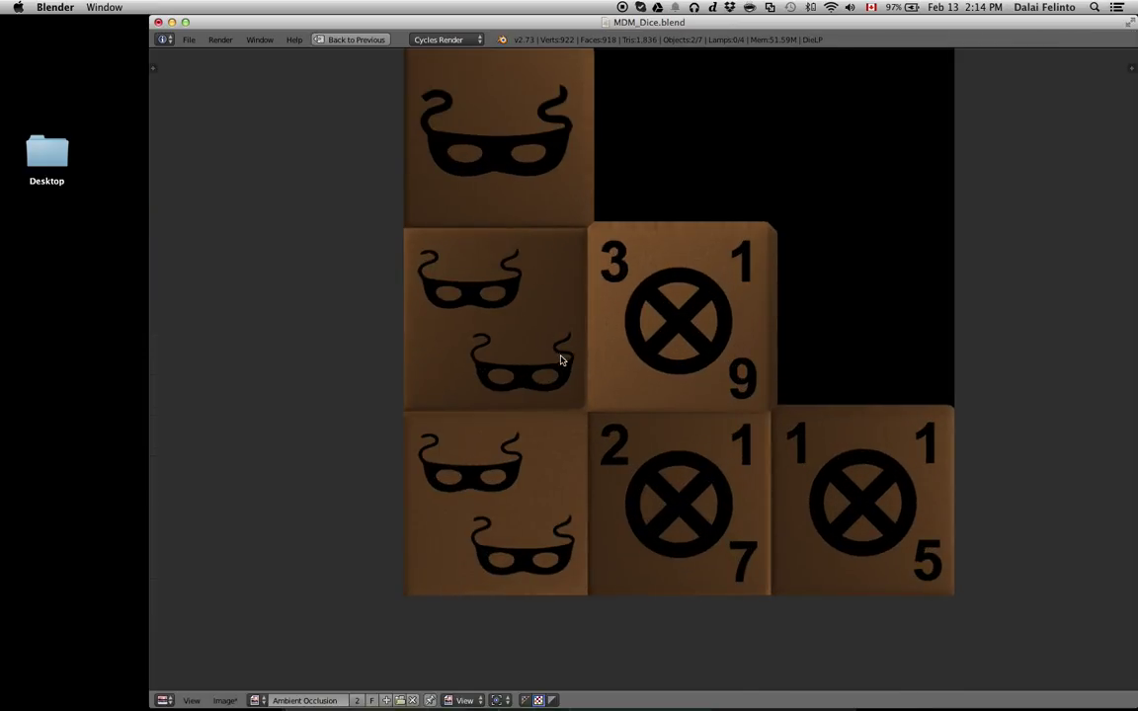
key(shift+space)
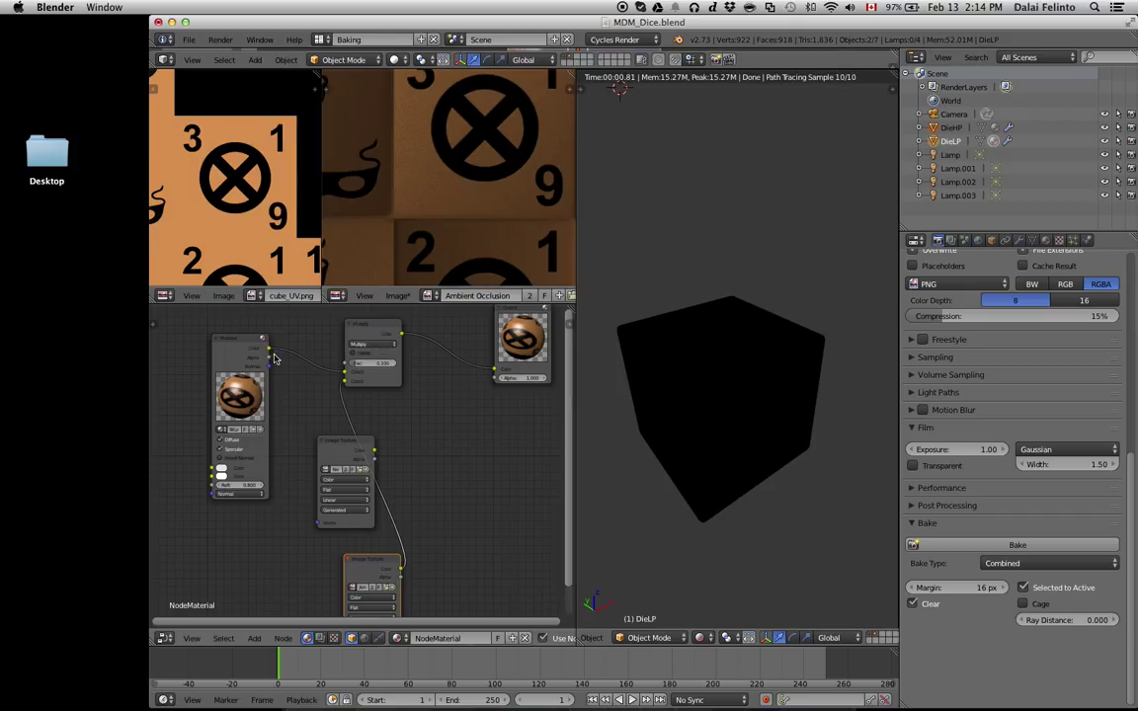
Link material Color straight to Output, delete the Mix node, and unlink NodeMaterial from DieLP.
drag(267, 348, 493, 371)
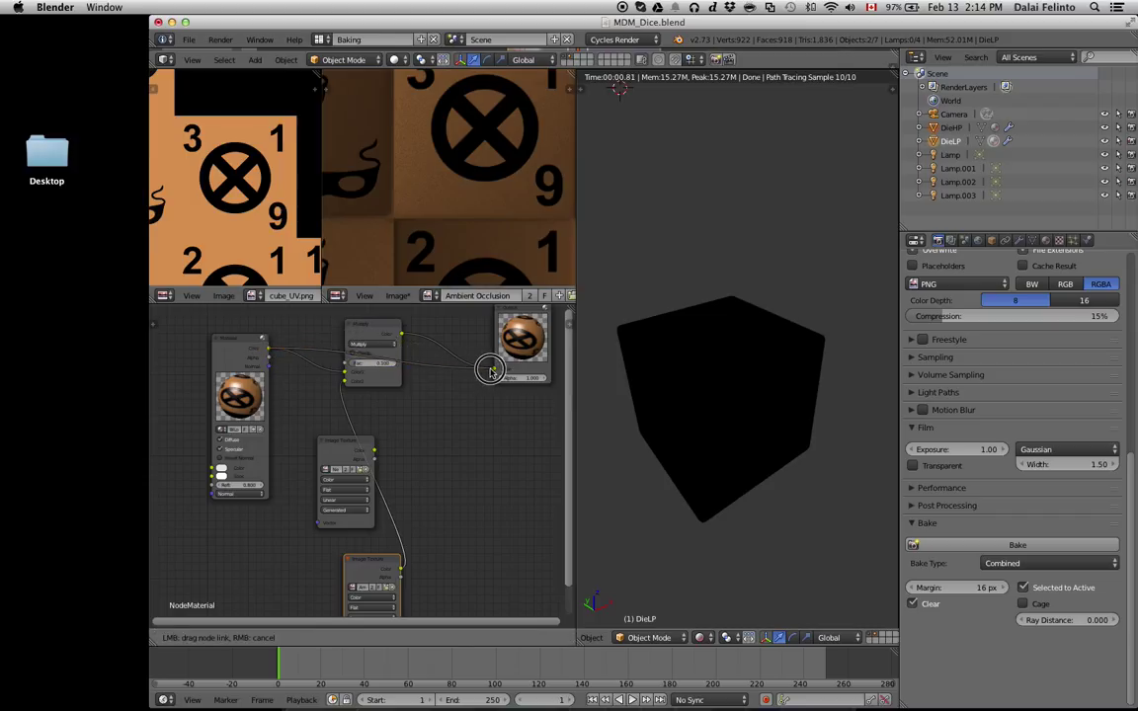
click(384, 327)
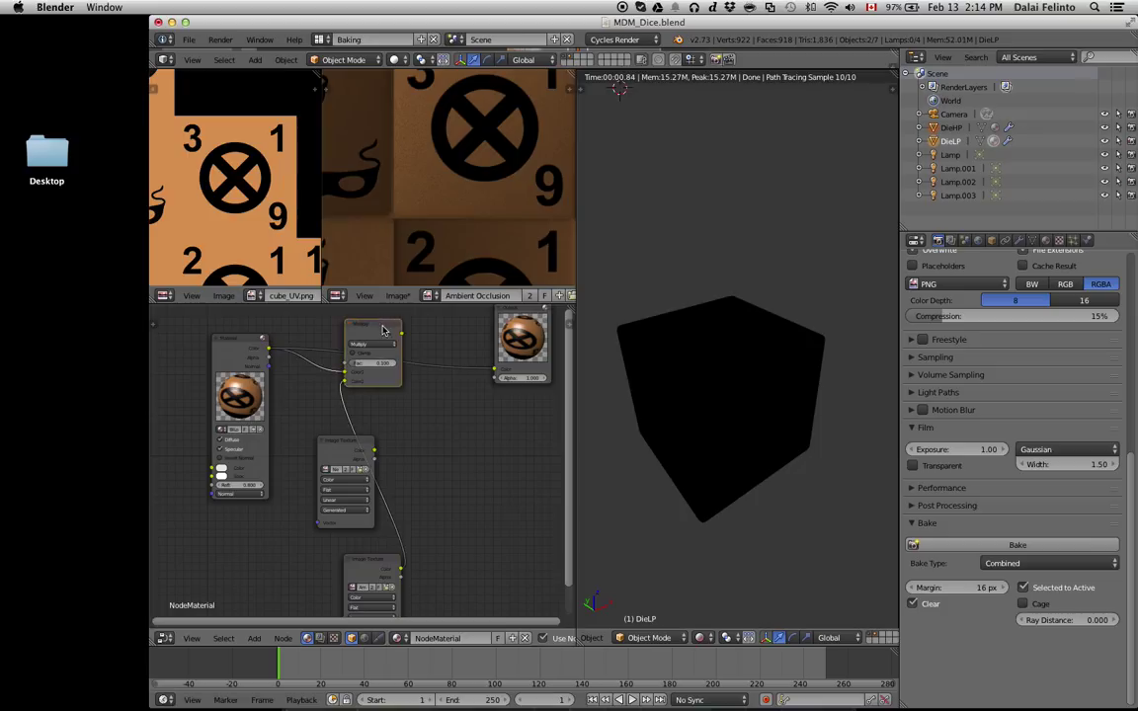
key(x)
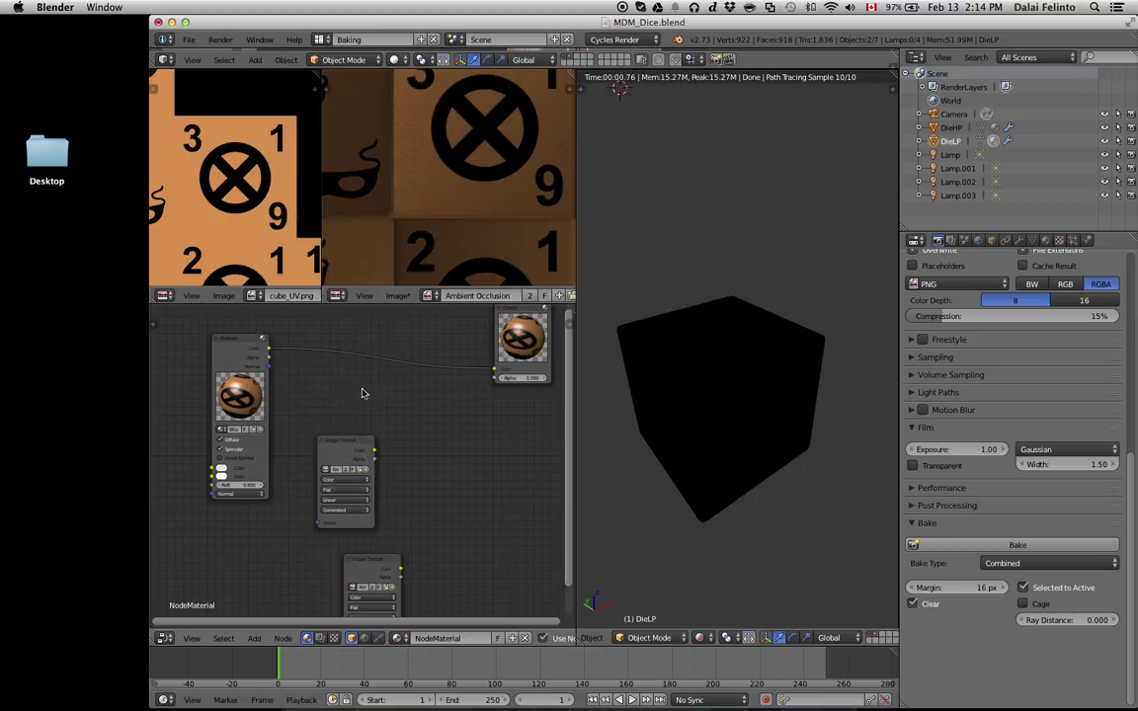
click(1048, 241)
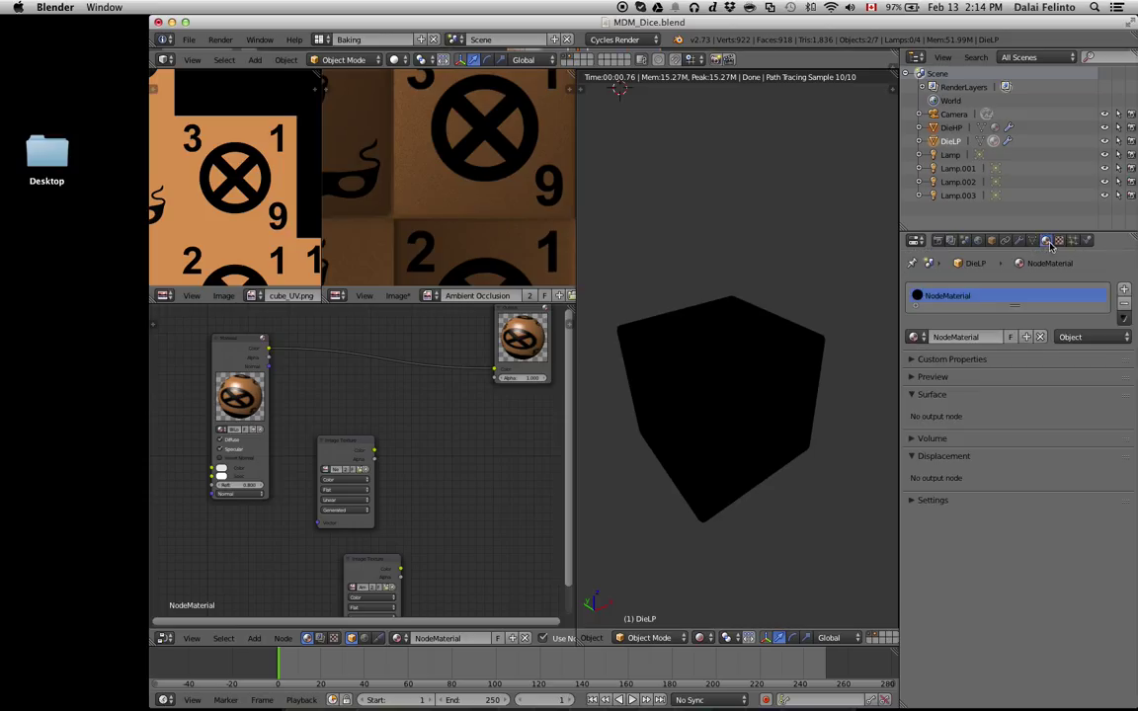
click(1039, 336)
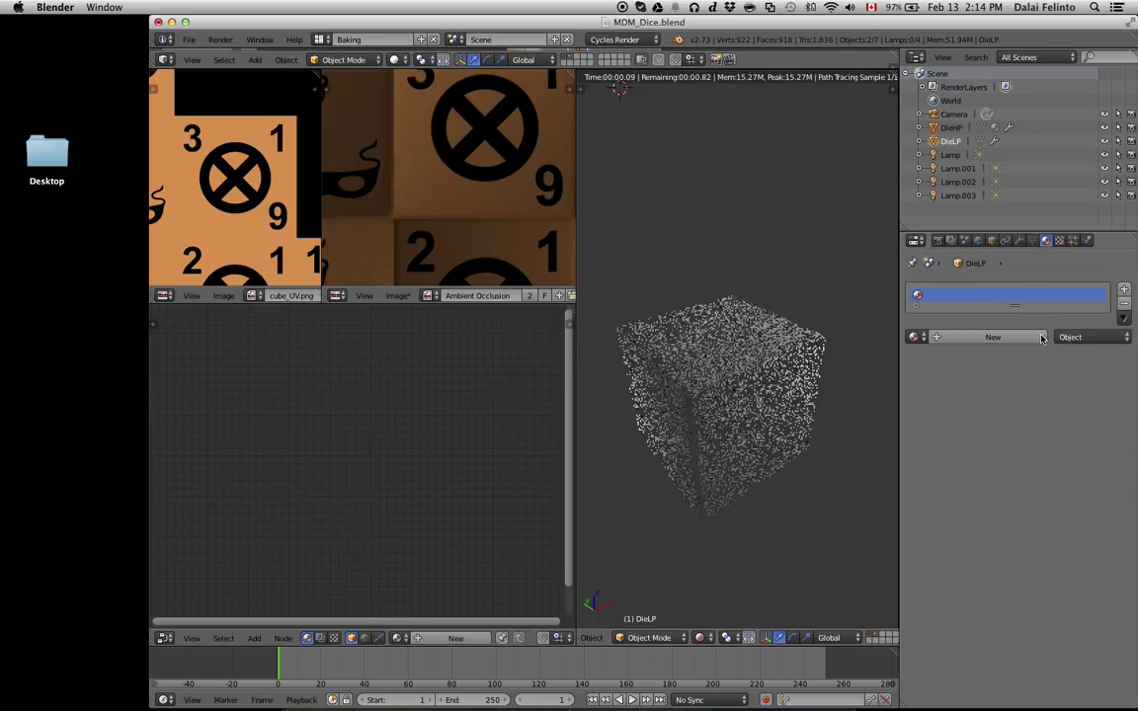
Switch to Blender Render and give DieLP a new shadeless Material.001.
click(952, 341)
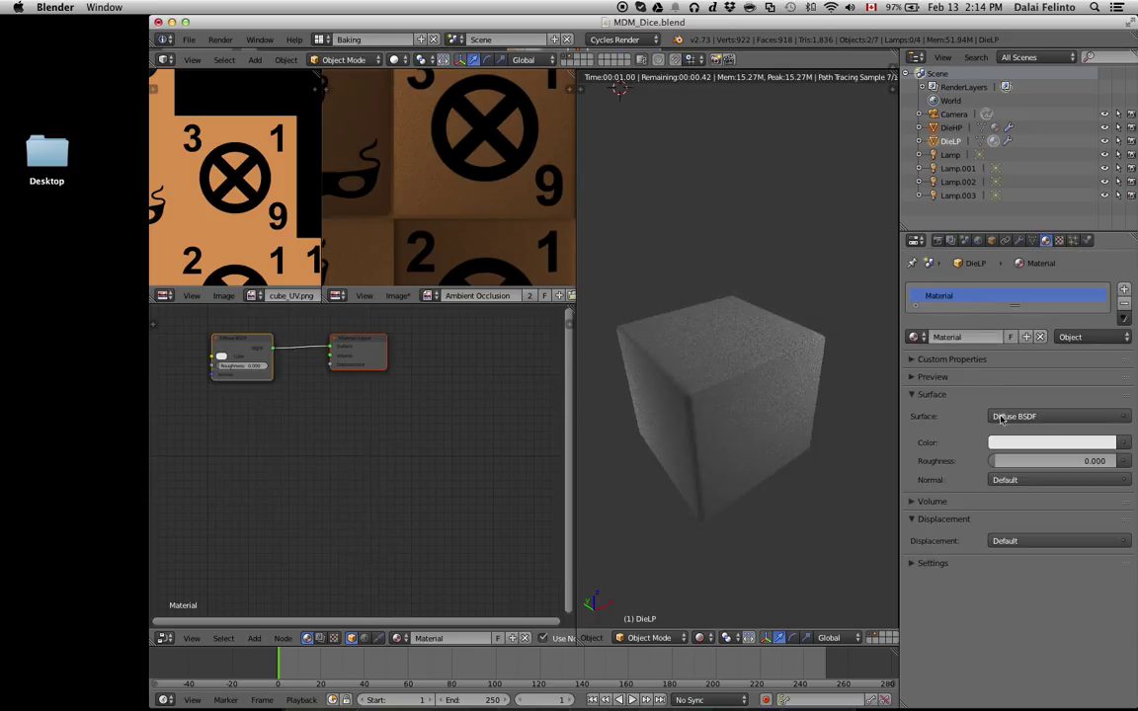
click(622, 39)
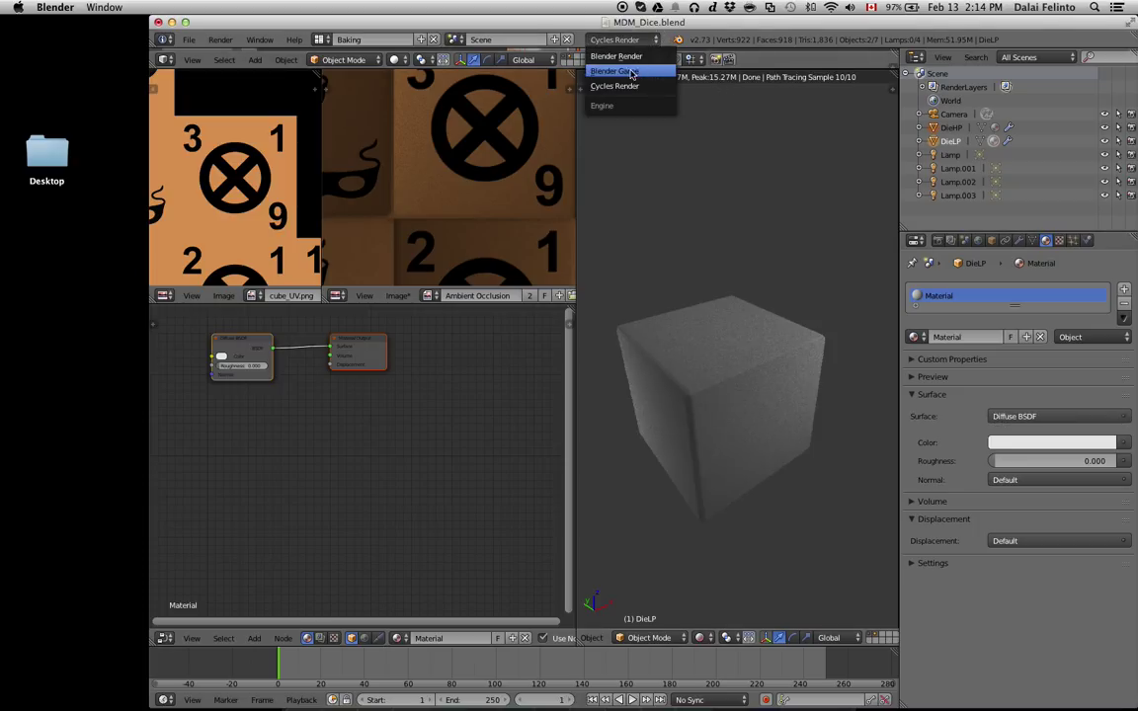
key(Return)
click(1039, 337)
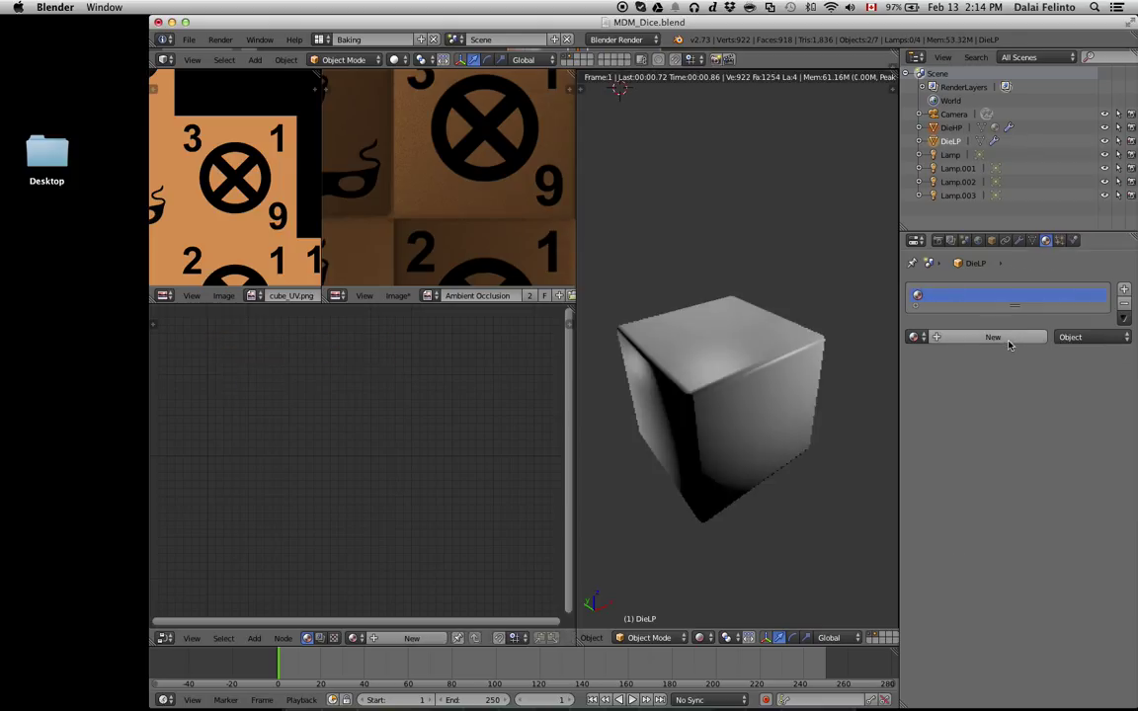
click(1014, 339)
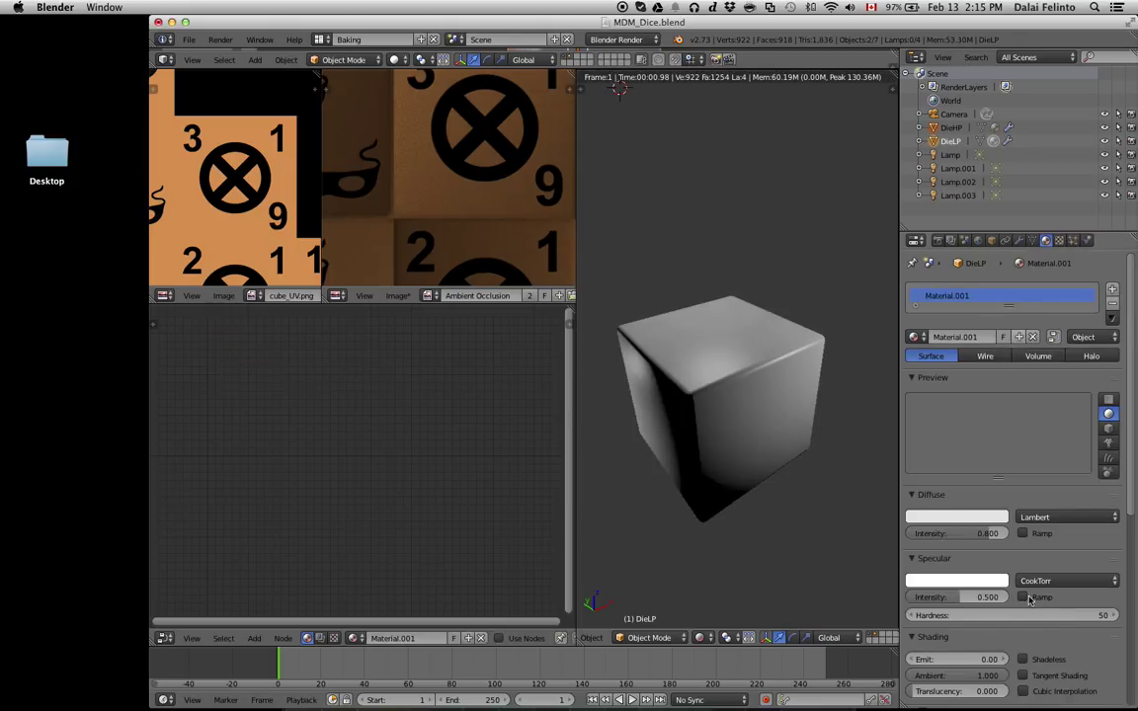
click(1048, 662)
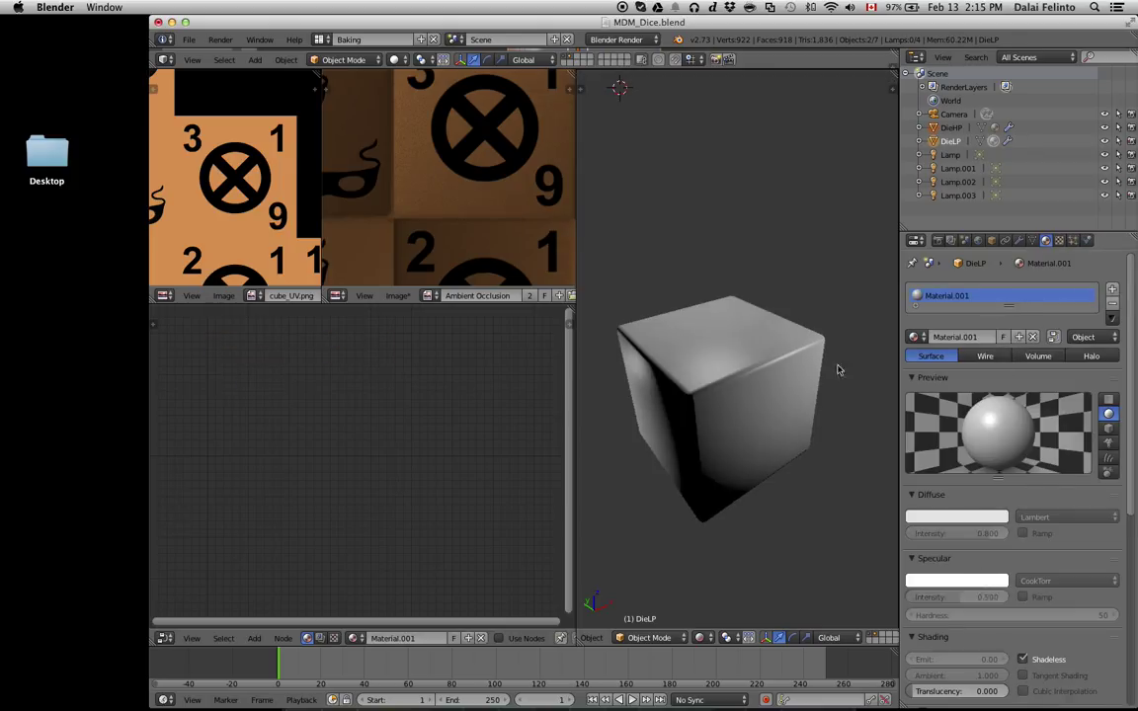
click(1060, 241)
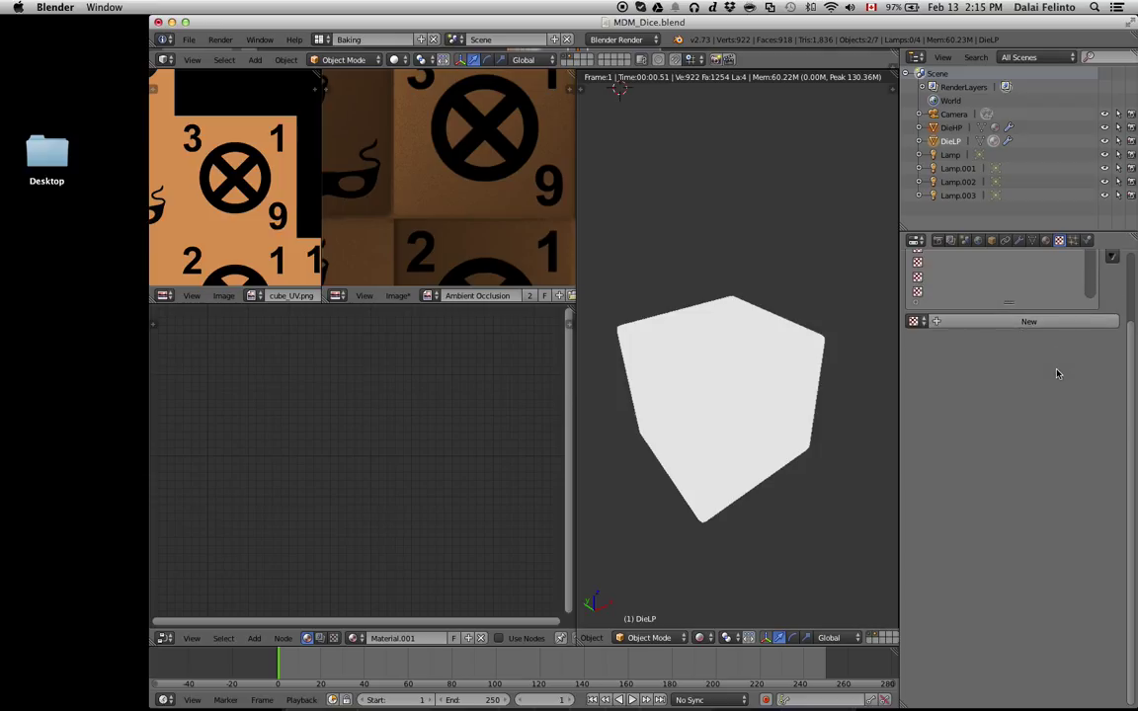
Add a new image texture to Material.001 using the baked Ambient Occlusion image.
click(1030, 403)
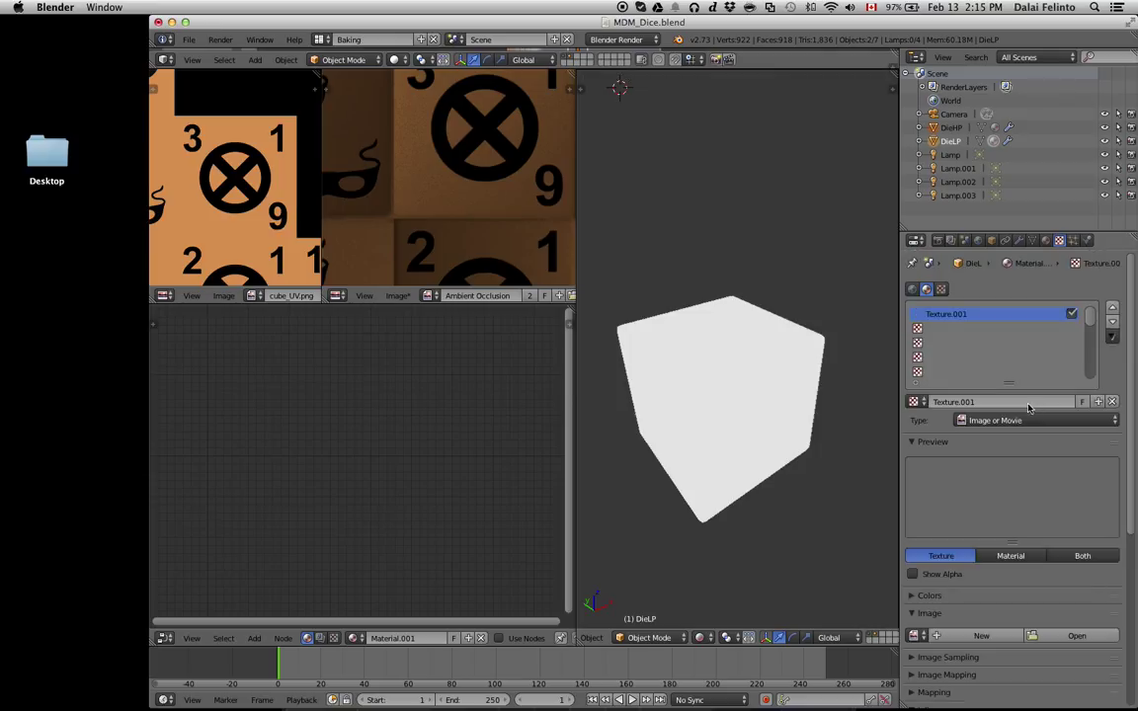
click(916, 637)
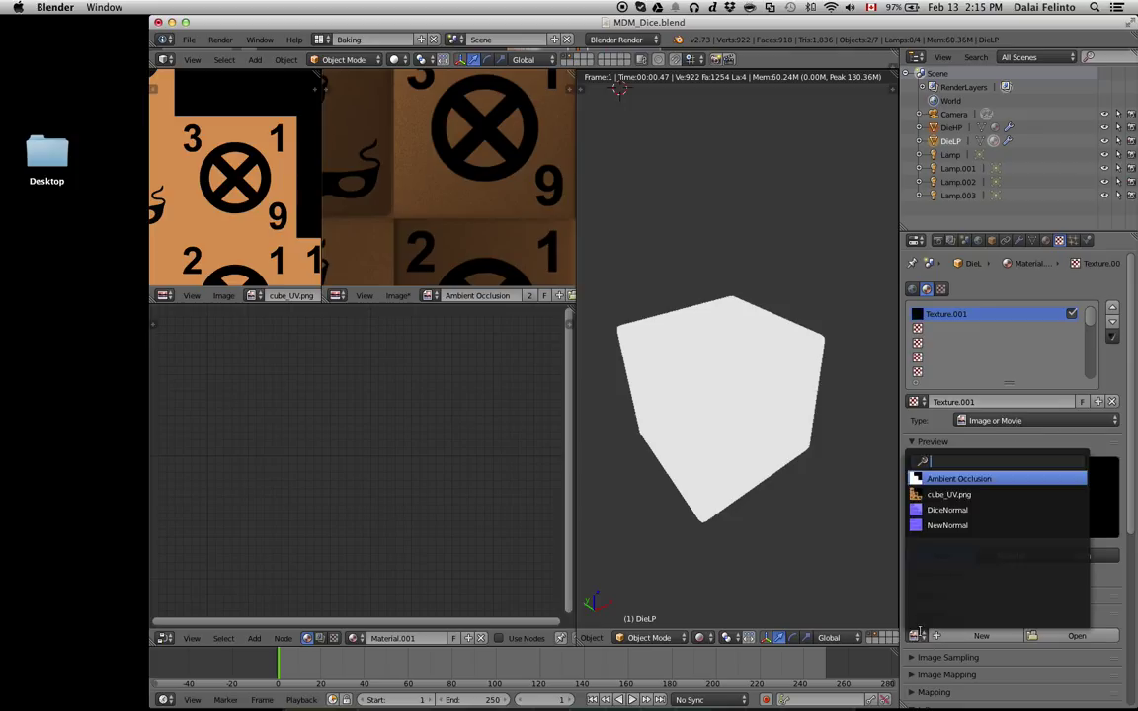
click(936, 478)
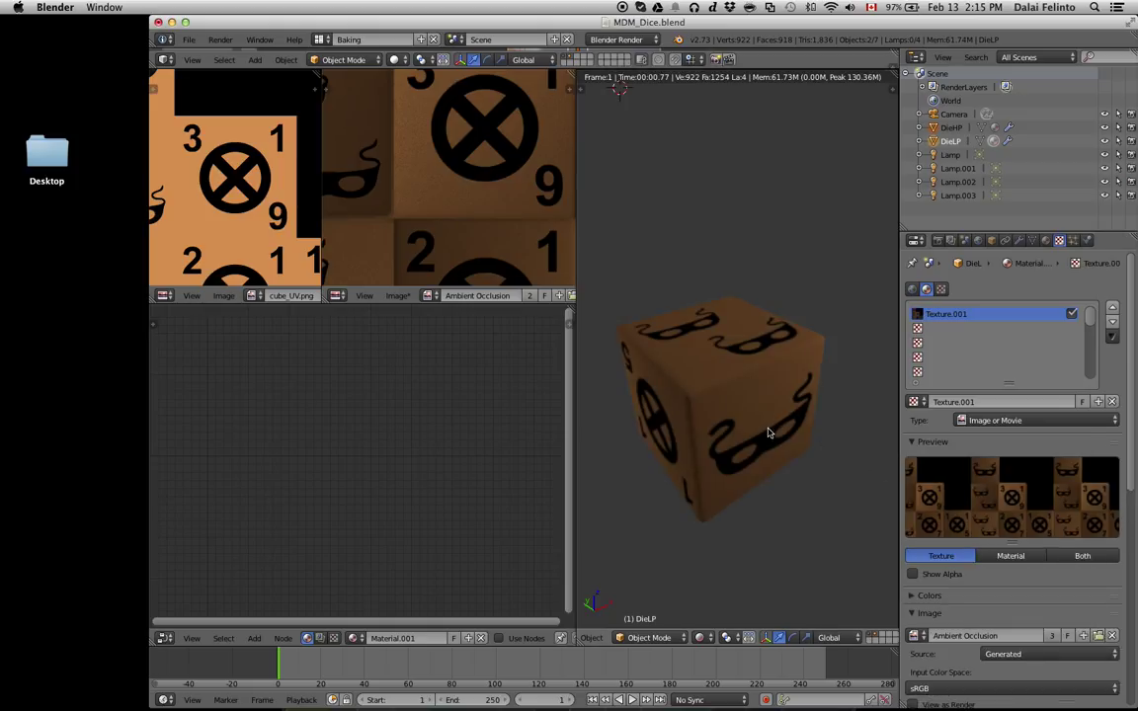
Switch to textured shading, hide DieHP, and maximize the 3D view around the textured die.
mouse_move(589, 381)
middle_down()
mouse_move(896, 379)
mouse_move(648, 375)
middle_up()
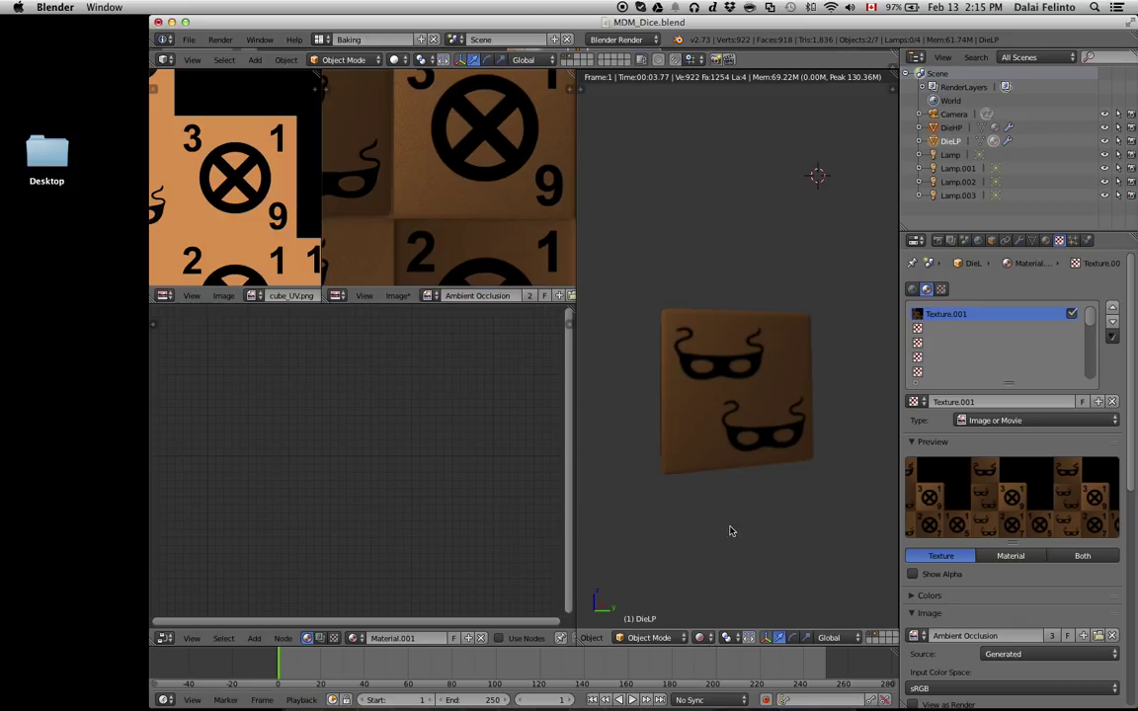
key(shift+z)
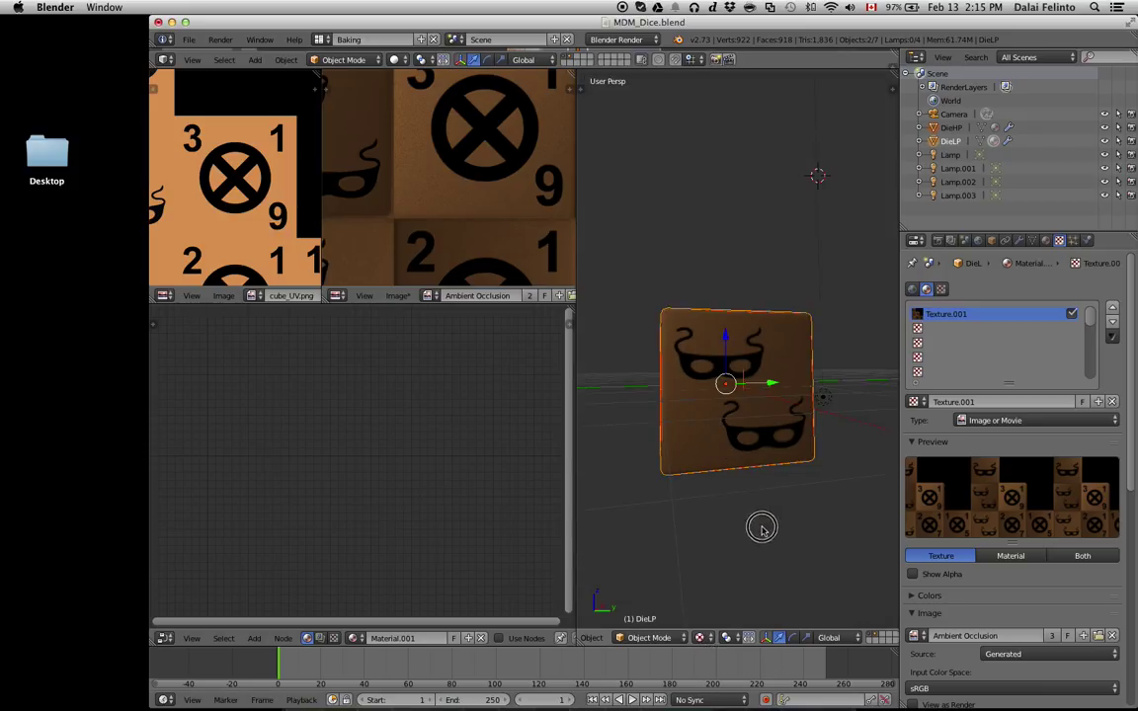
mouse_move(752, 475)
middle_down()
mouse_move(718, 582)
mouse_move(682, 519)
middle_up()
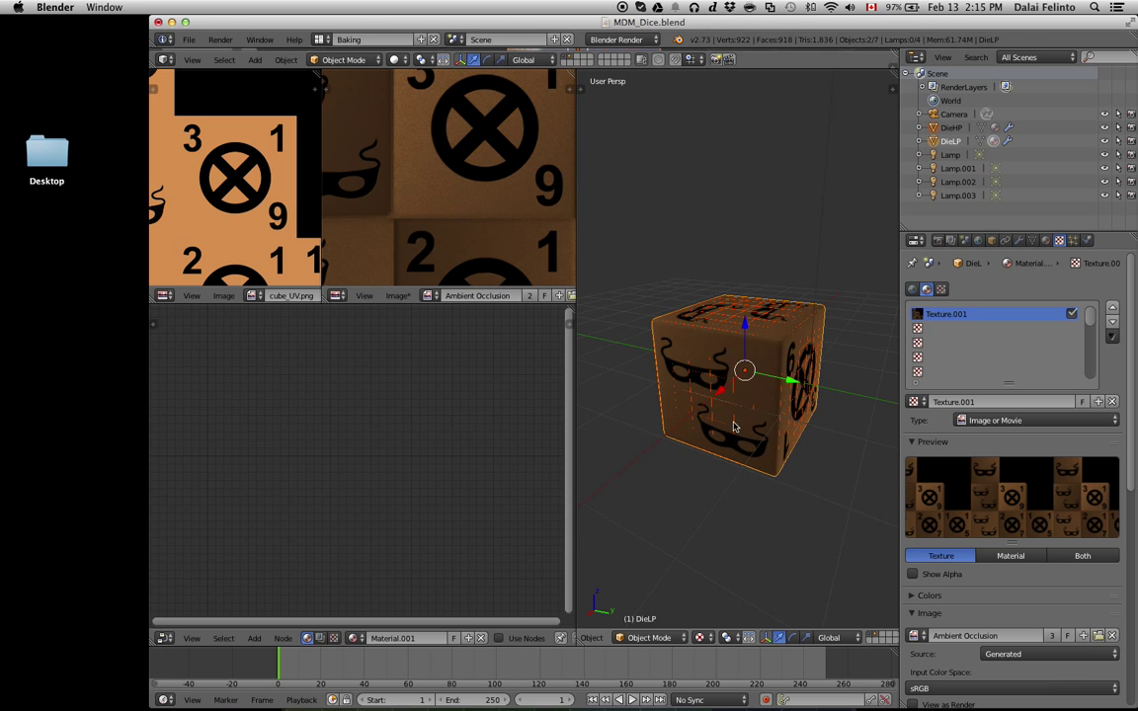
key(h)
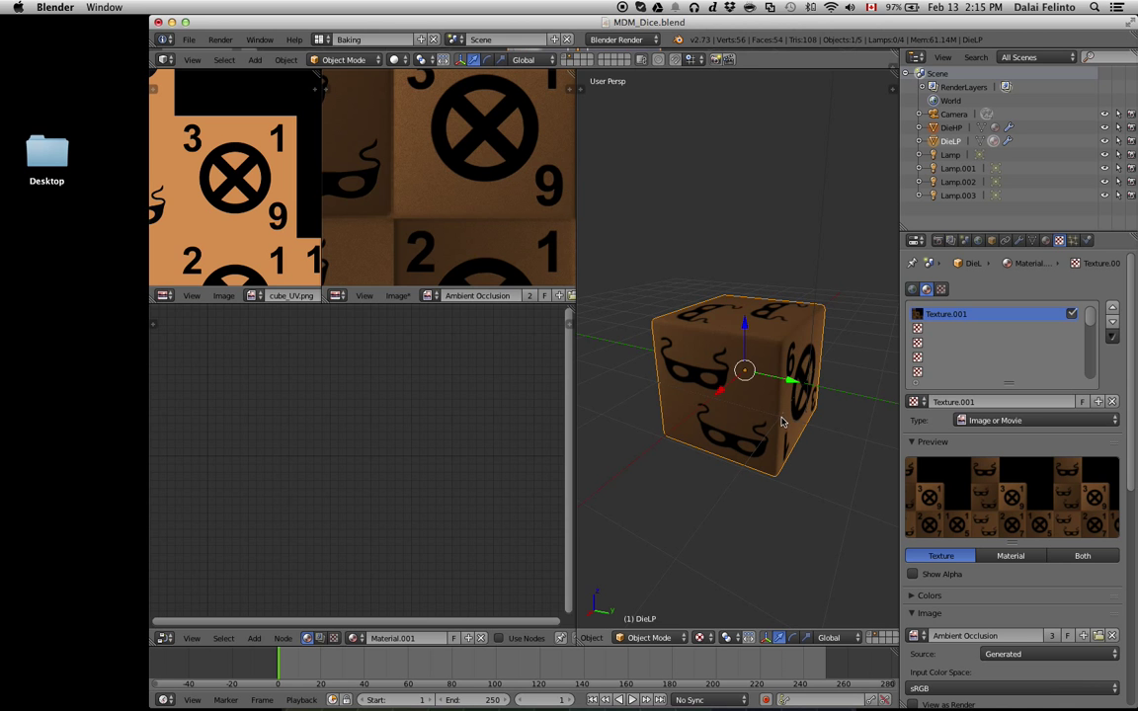
key(ctrl+Up)
mouse_move(780, 445)
middle_down()
mouse_move(809, 452)
mouse_move(762, 458)
mouse_move(633, 400)
mouse_move(661, 325)
mouse_move(909, 512)
mouse_move(894, 477)
middle_up()
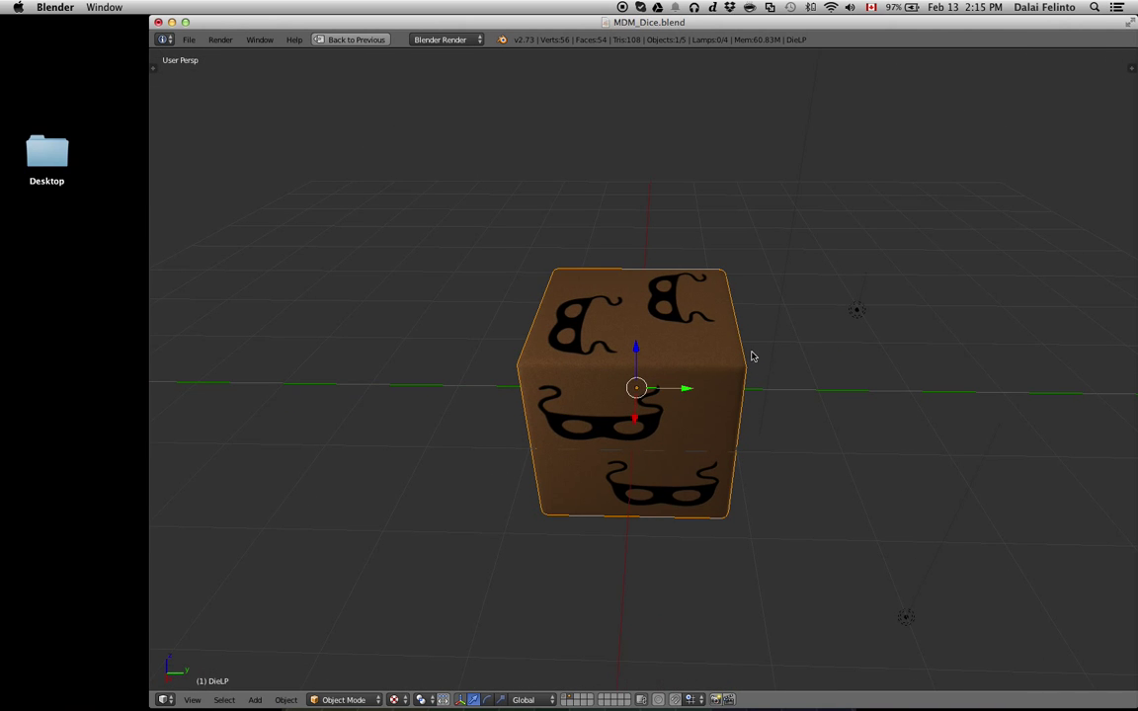
Switch the render engine to Blender Game and play the textured die in the game view.
click(445, 40)
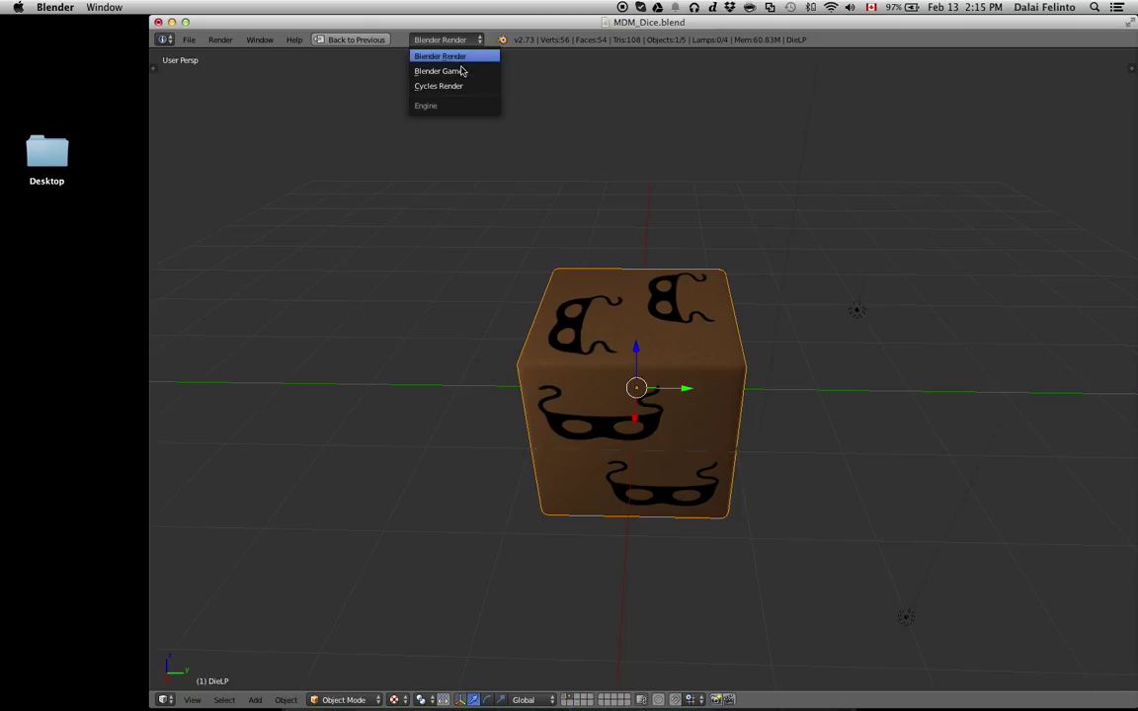
click(440, 71)
key(p)
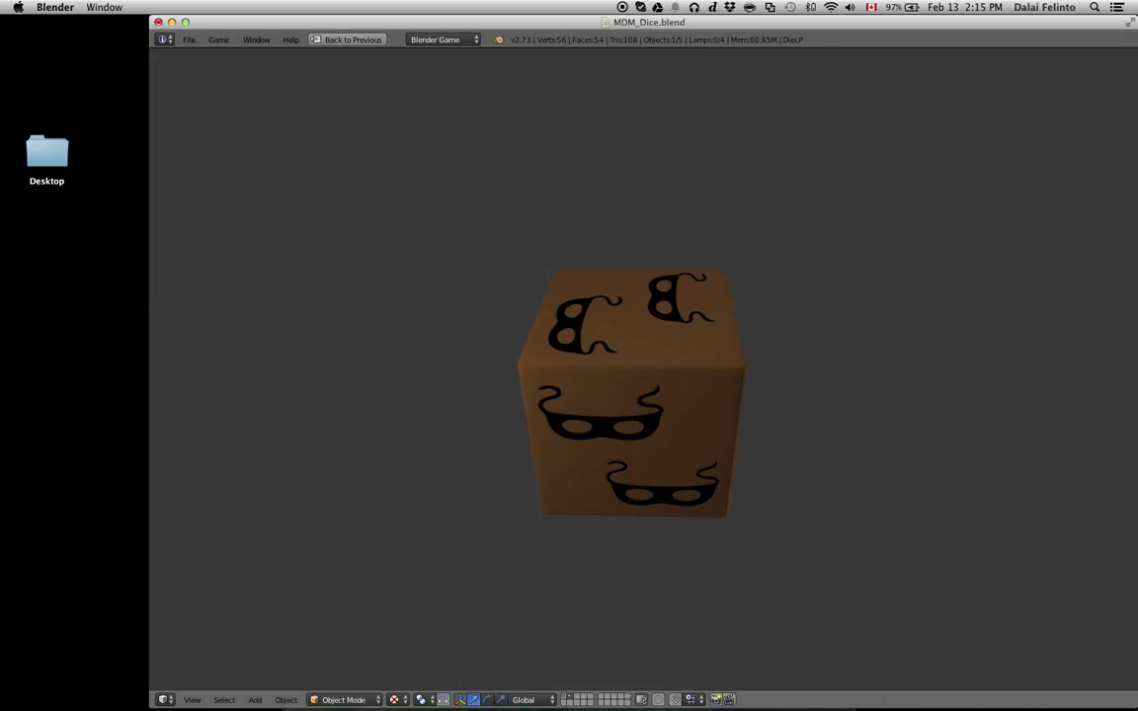
key(Escape)
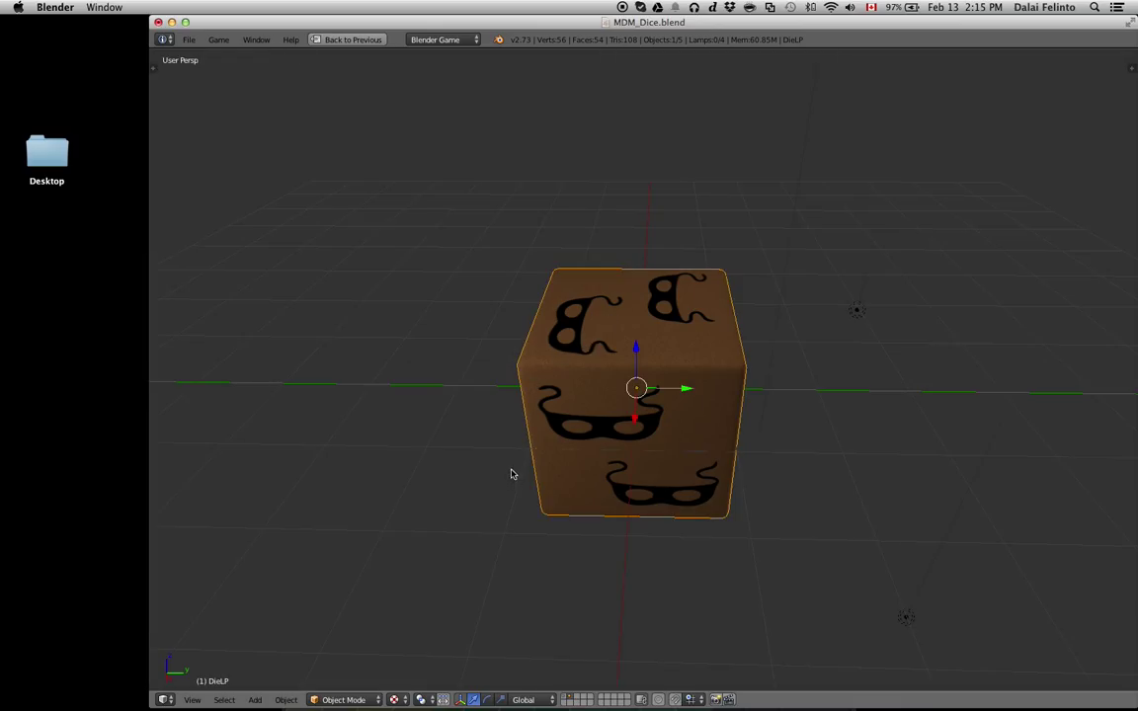
Restore the full layout and turn the Timeline area into a 3D View.
key(shift+space)
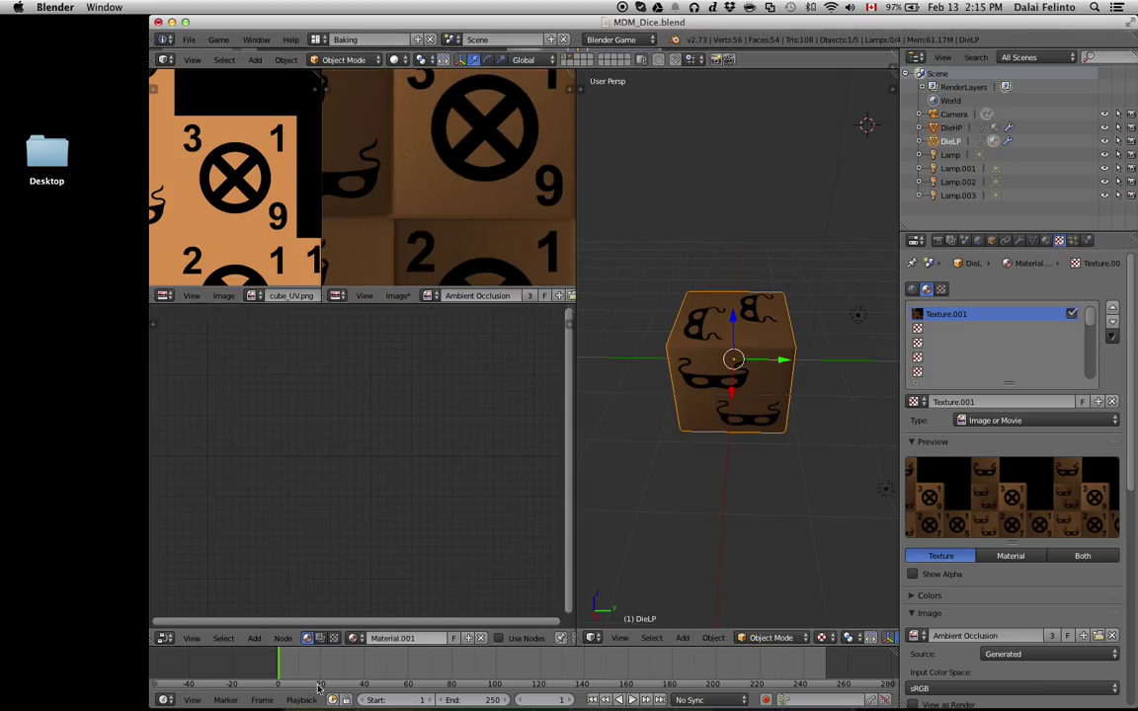
click(166, 701)
click(190, 685)
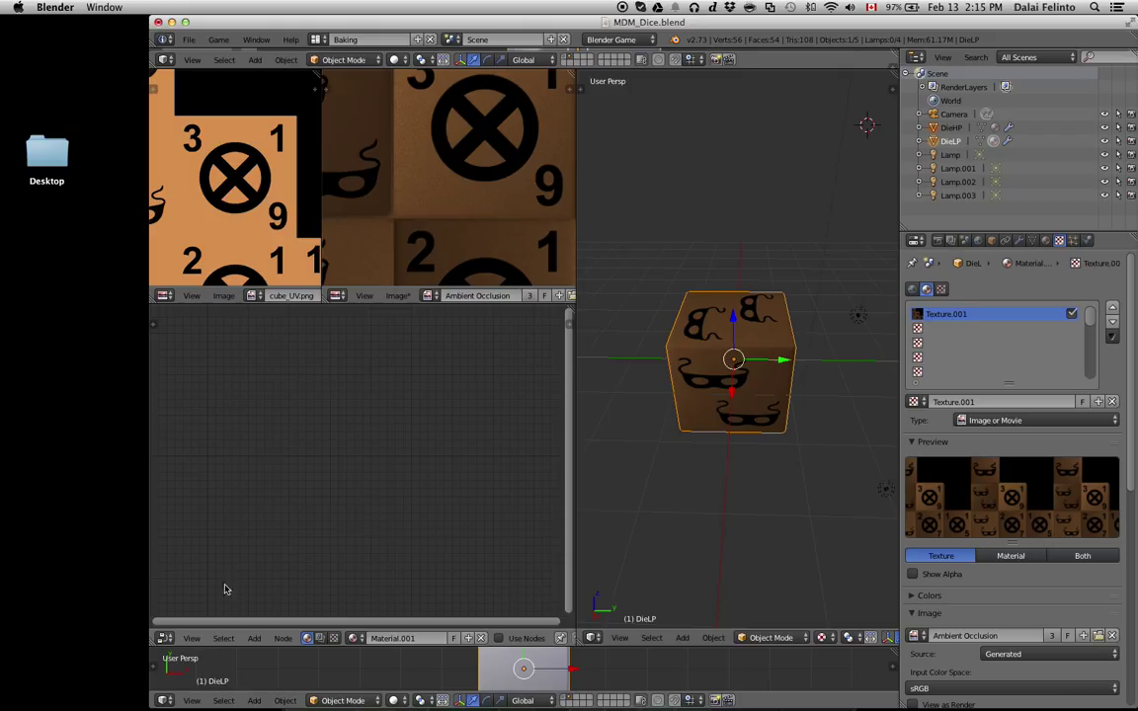
Turn the bottom area into the Logic Editor and maximize it to fill the window.
click(164, 701)
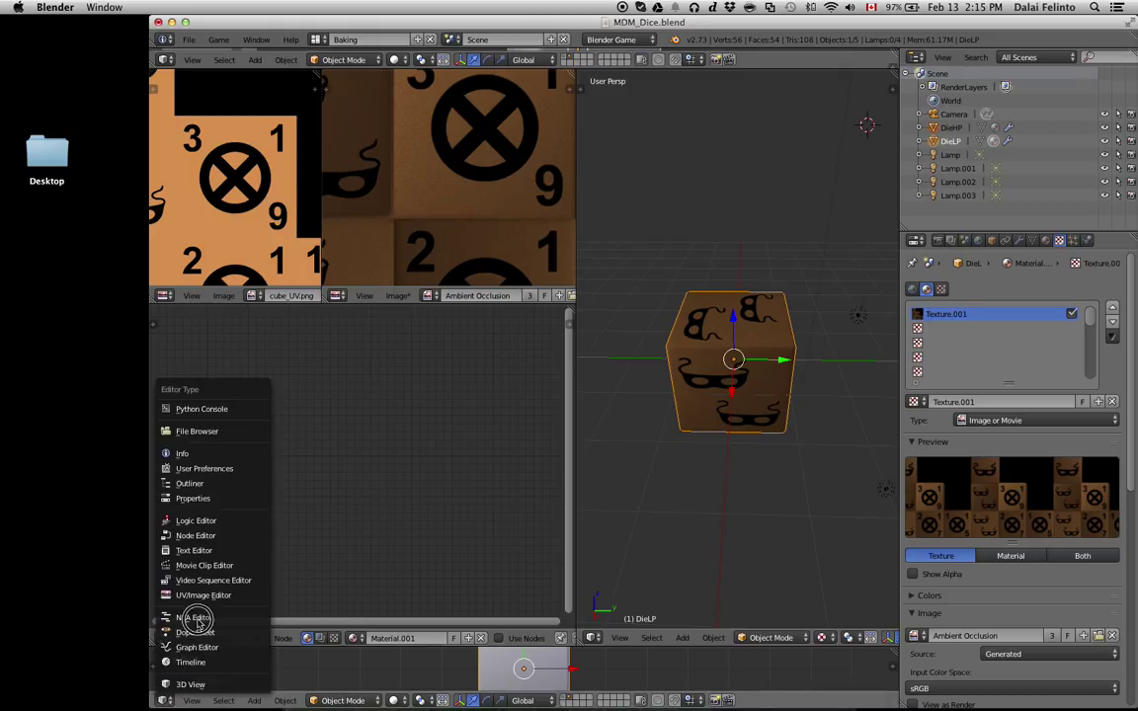
click(196, 520)
key(shift+space)
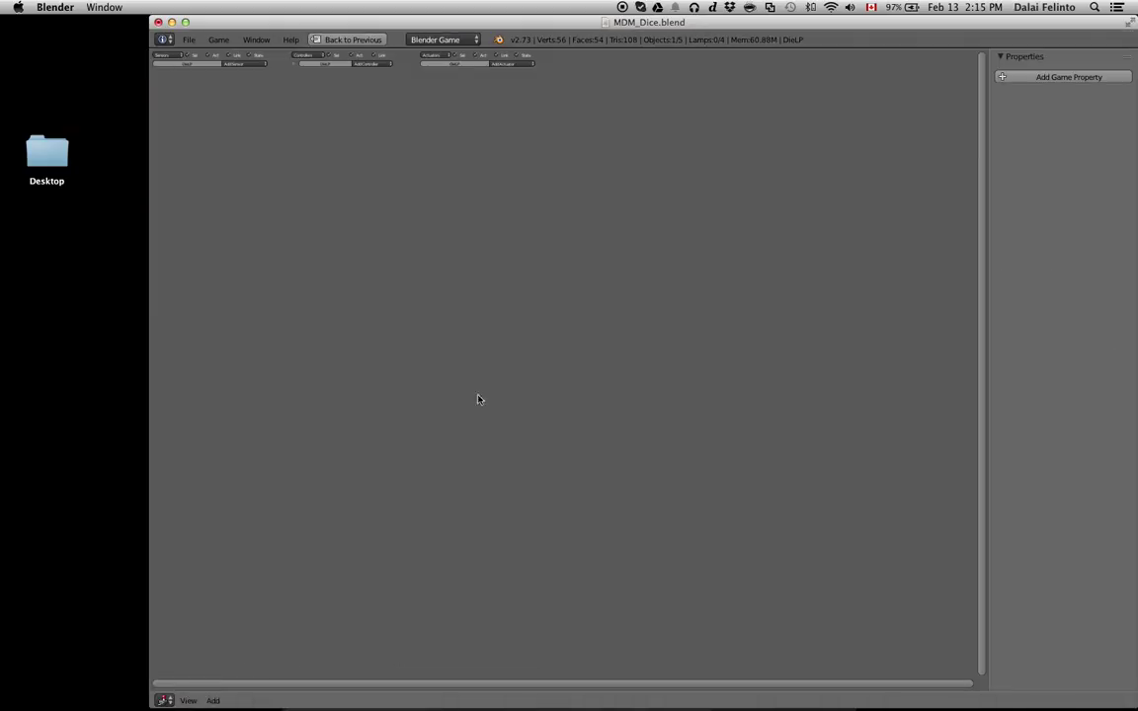
scroll(423, 320, up, 3)
Add an Always sensor and a Look-mode Mouse actuator, link them, and restore the layout.
click(318, 86)
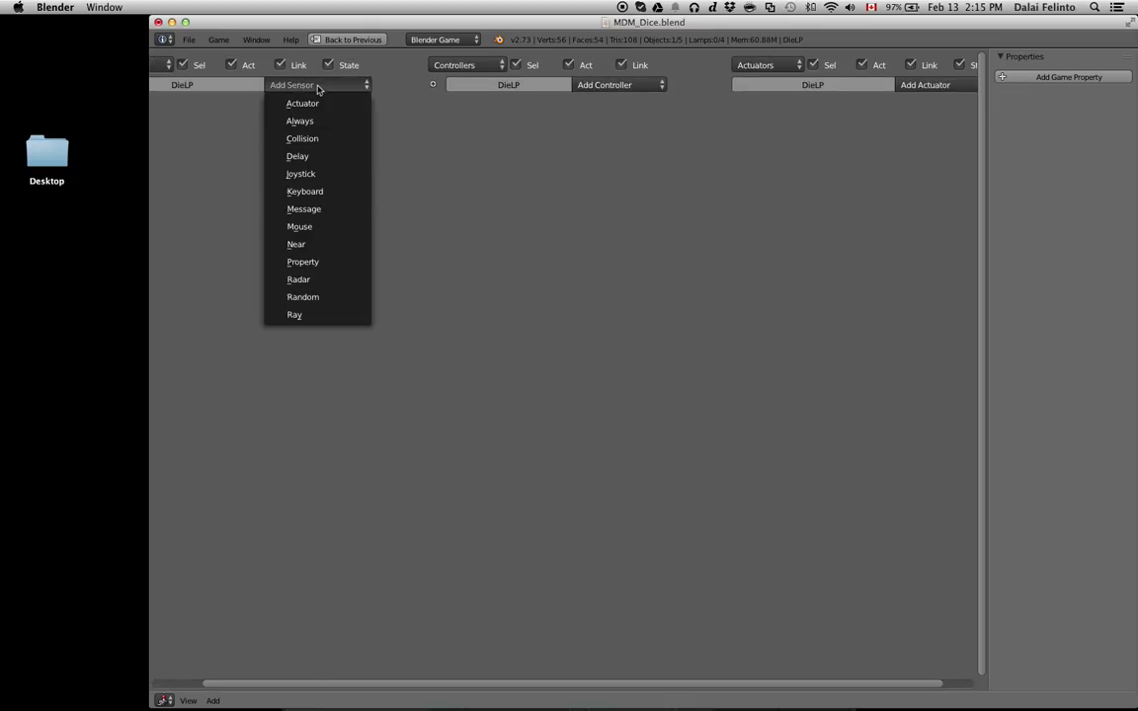
click(320, 118)
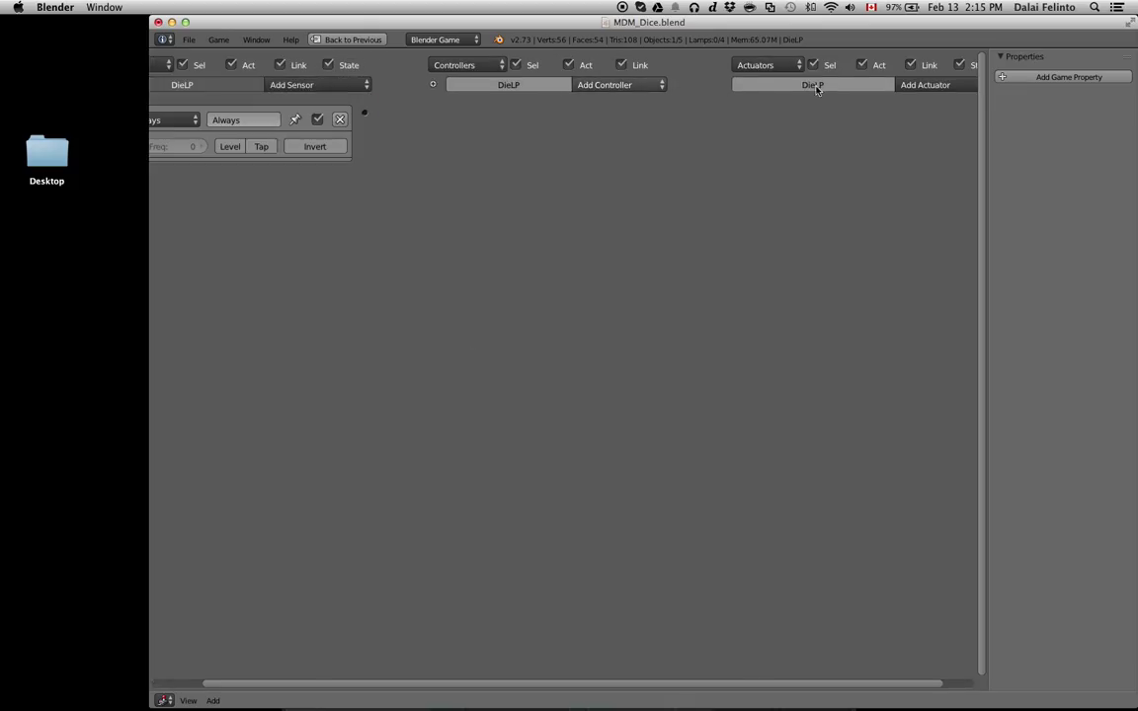
click(909, 87)
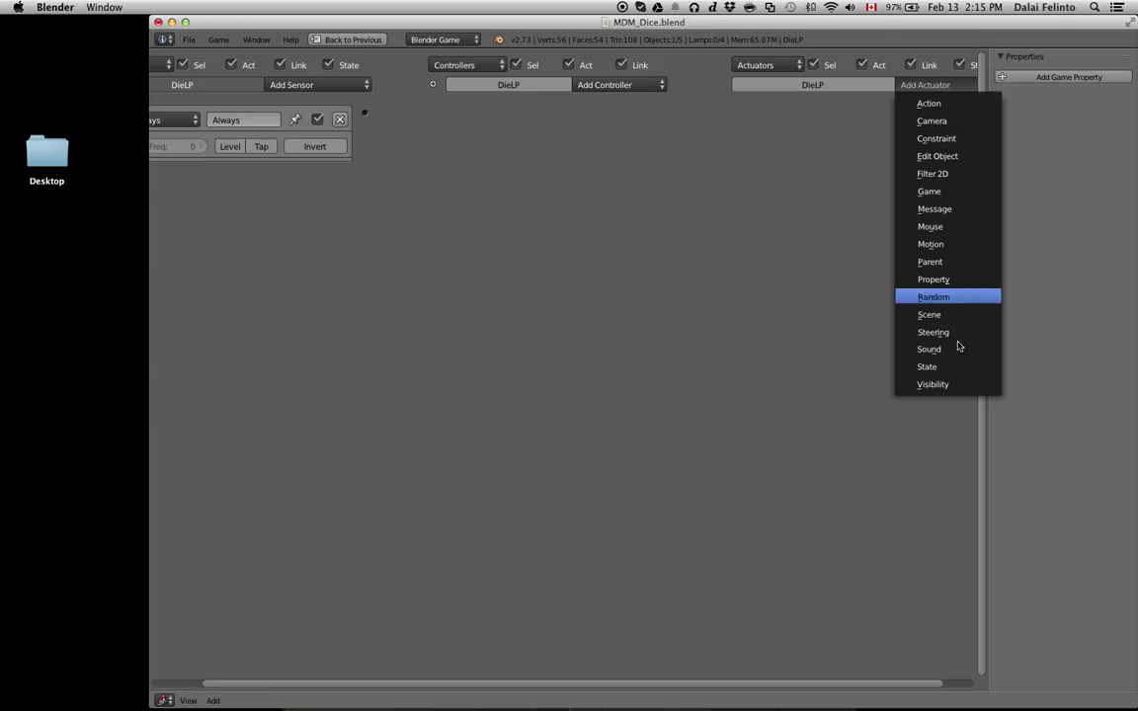
click(934, 226)
click(873, 146)
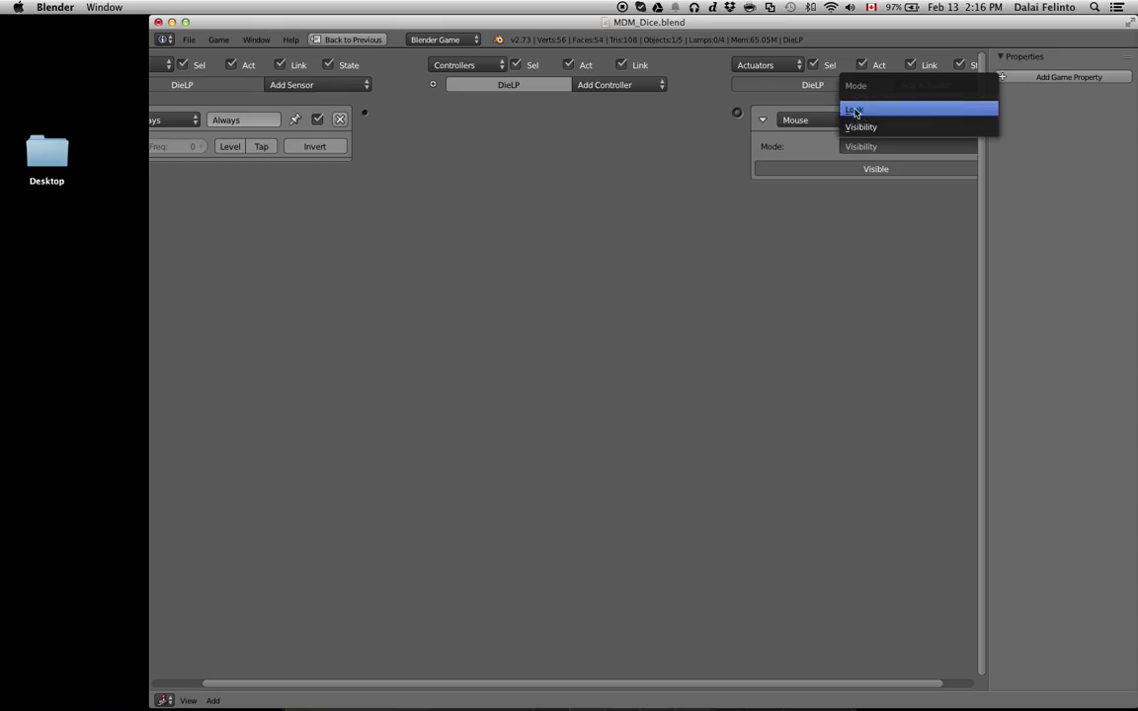
click(856, 110)
drag(365, 115, 736, 114)
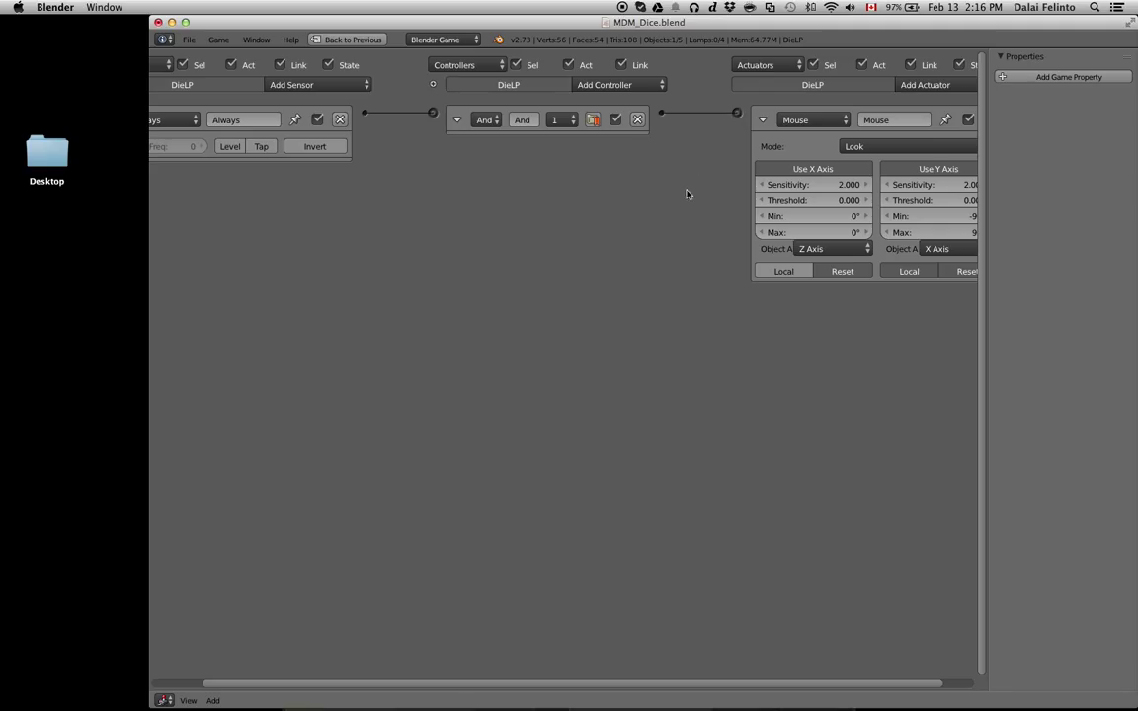
key(shift+space)
key(shift+space)
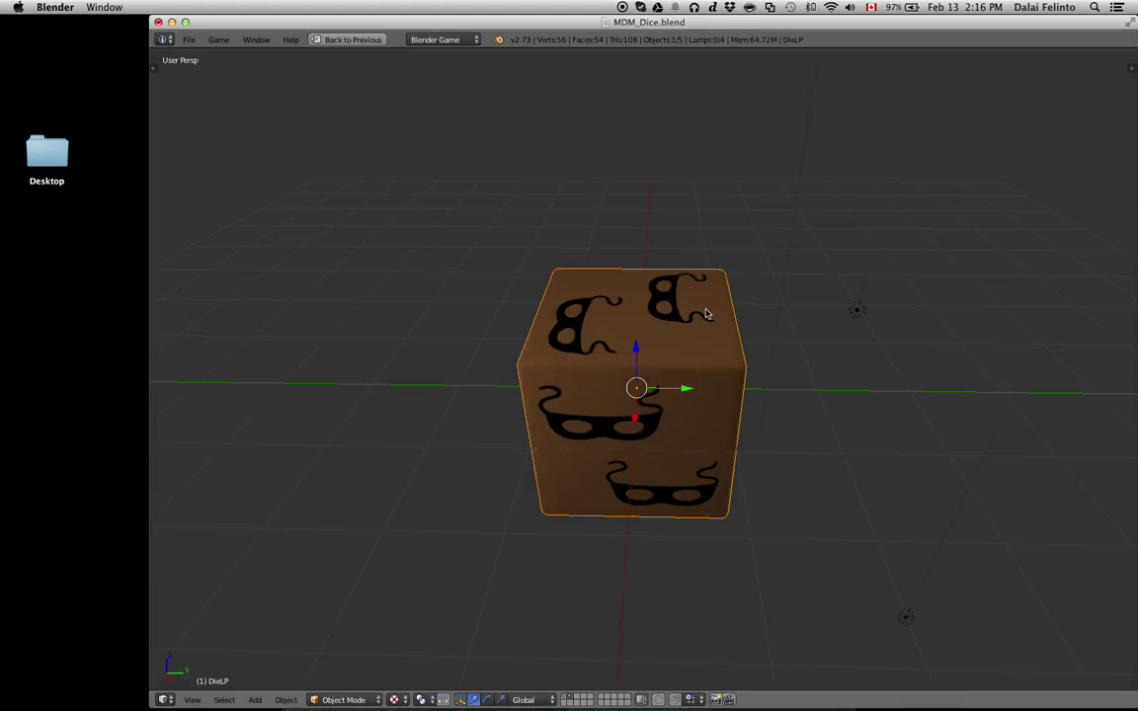
Test-play the die, then maximize the logic bricks to full window.
key(p)
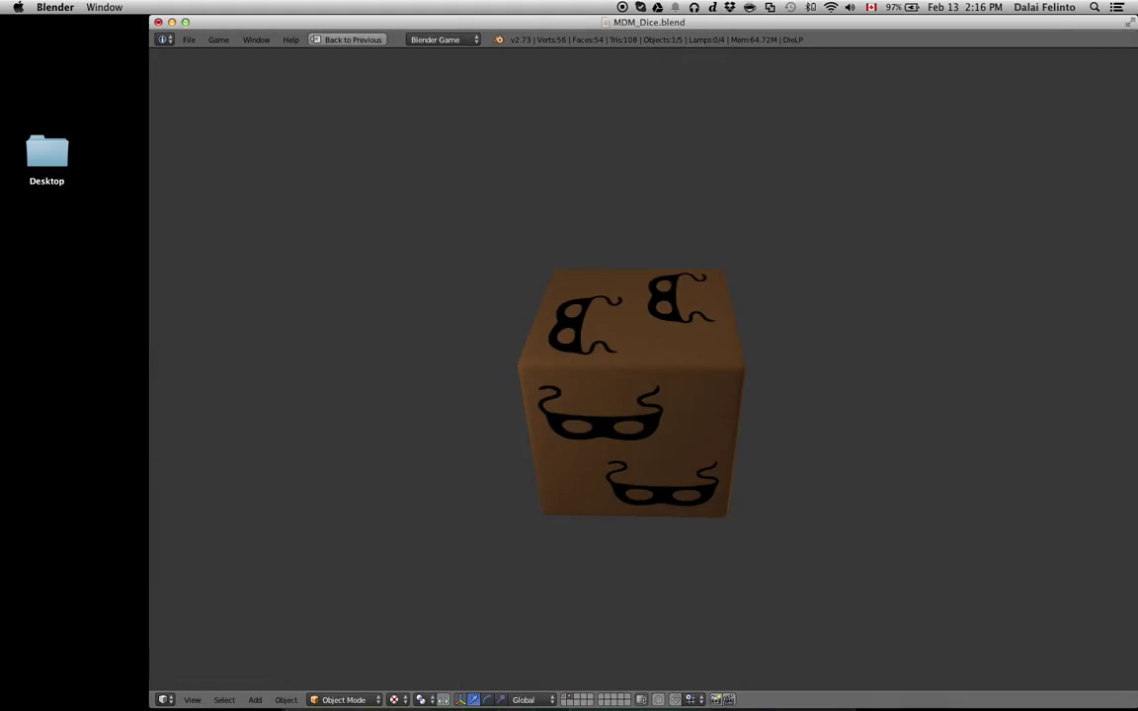
key(Escape)
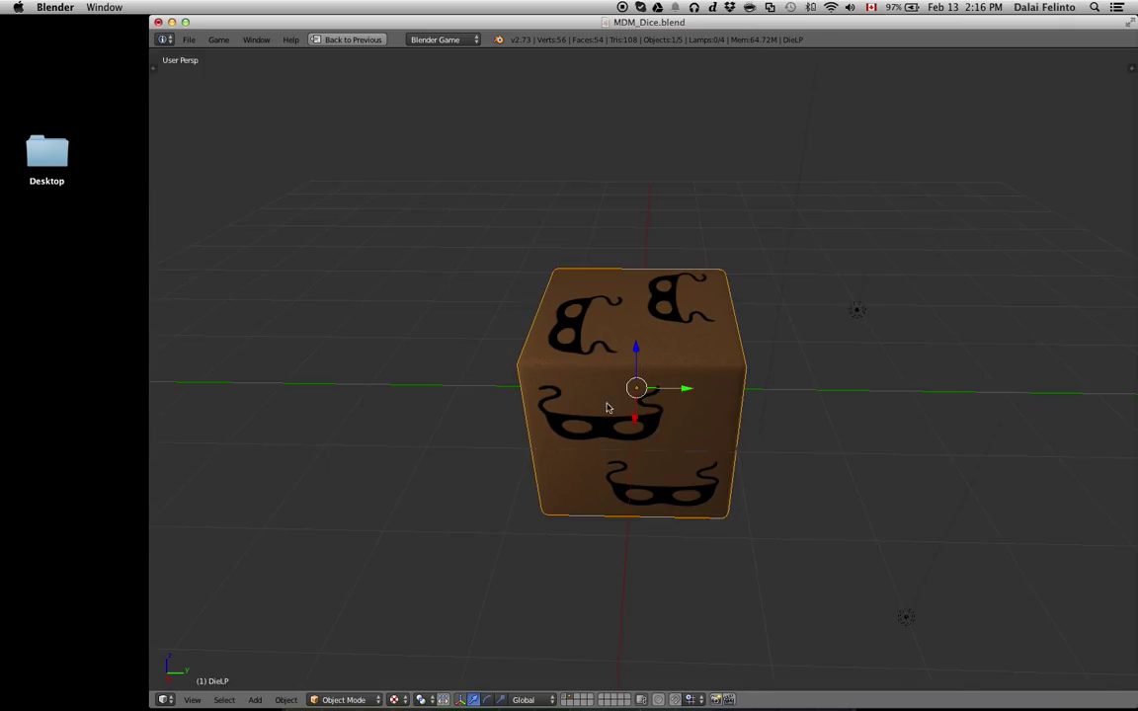
key(shift+space)
key(shift+space)
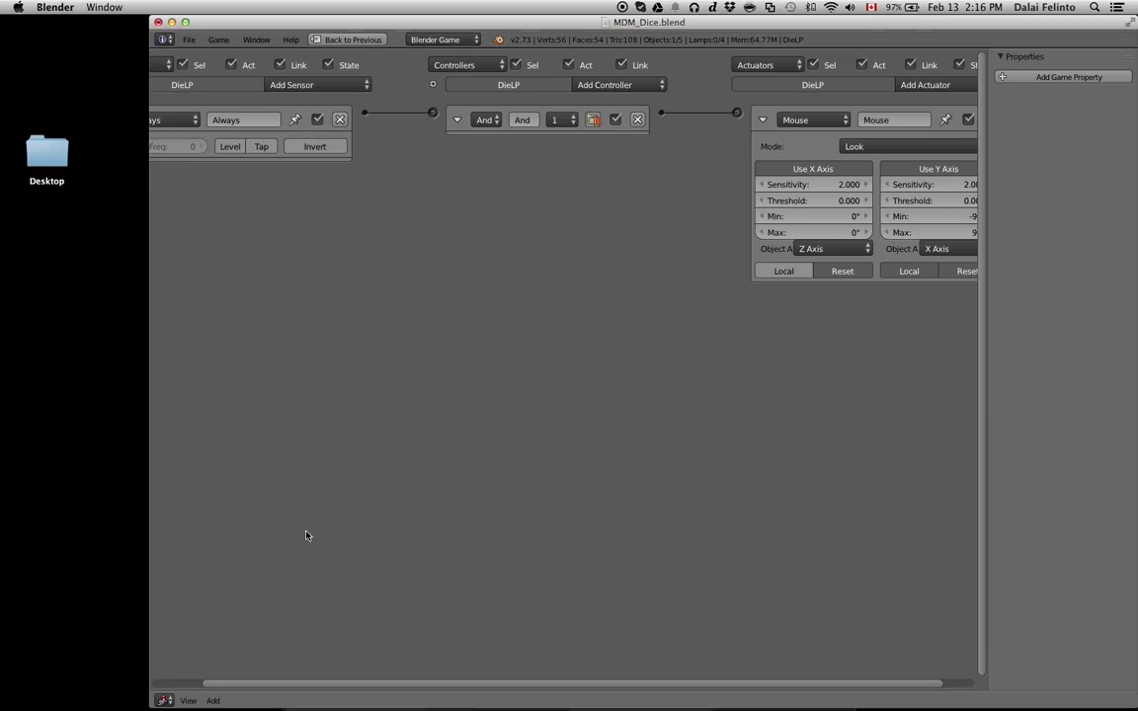
Change the sensor type to Mouse with the Mouse Event set to Movement.
click(173, 120)
click(173, 120)
click(180, 262)
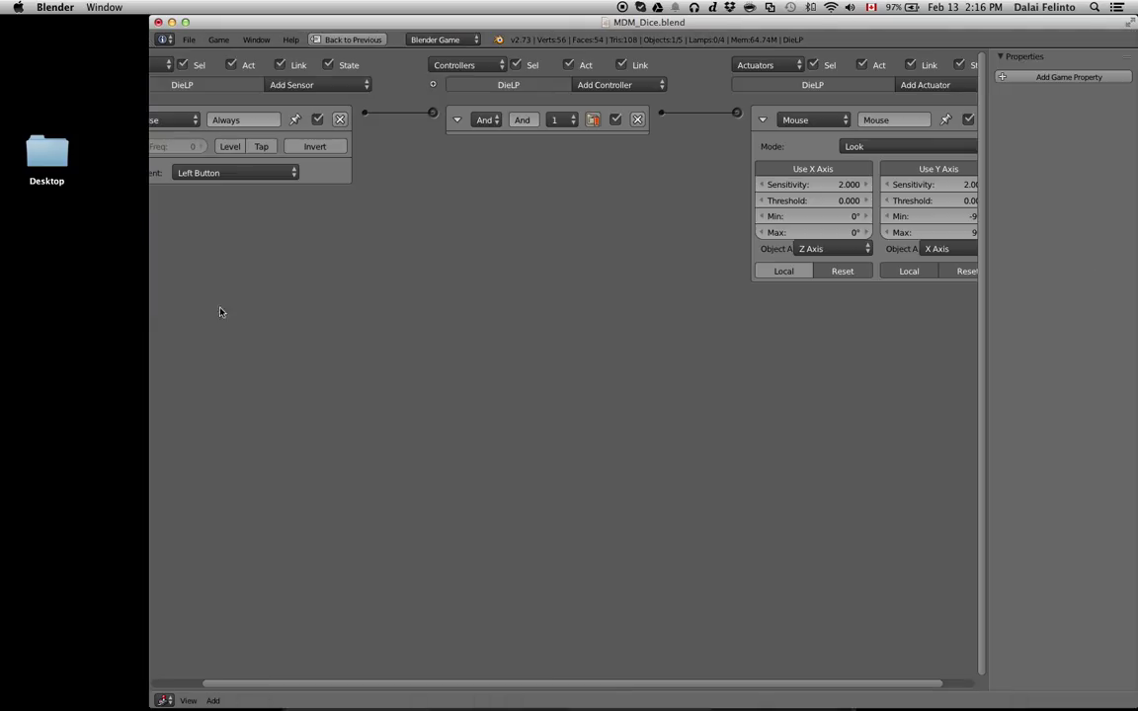
click(227, 174)
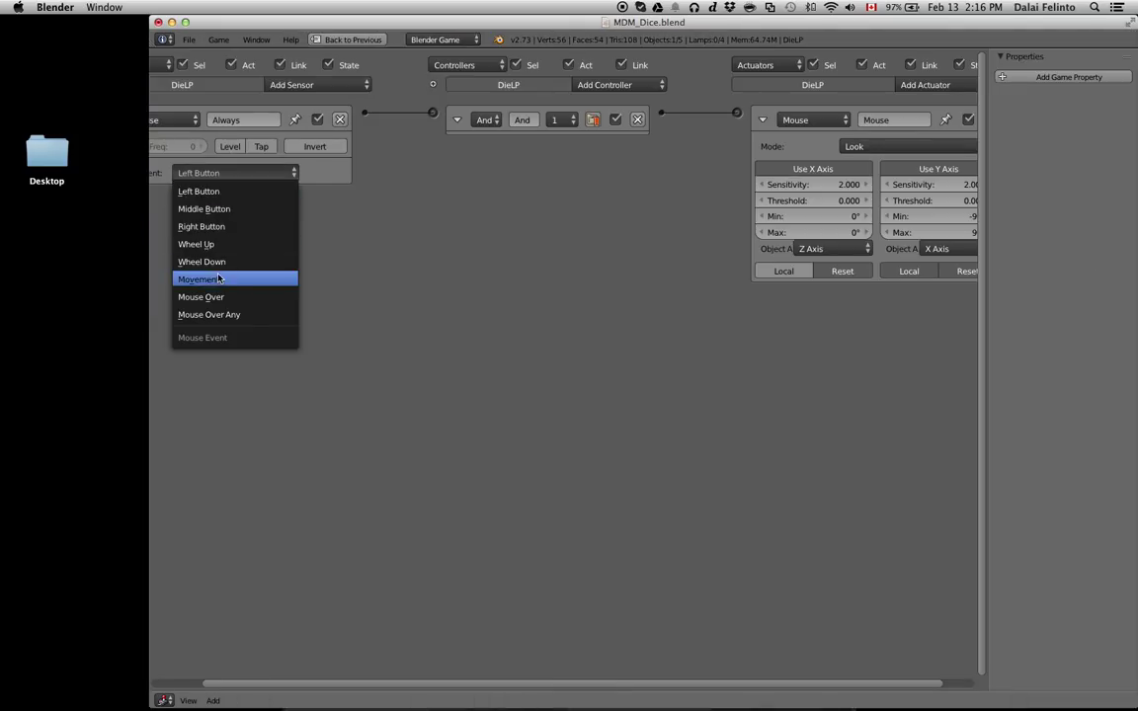
click(221, 280)
Run the game and move the mouse to check the die rotates, then stop.
key(ctrl+Up)
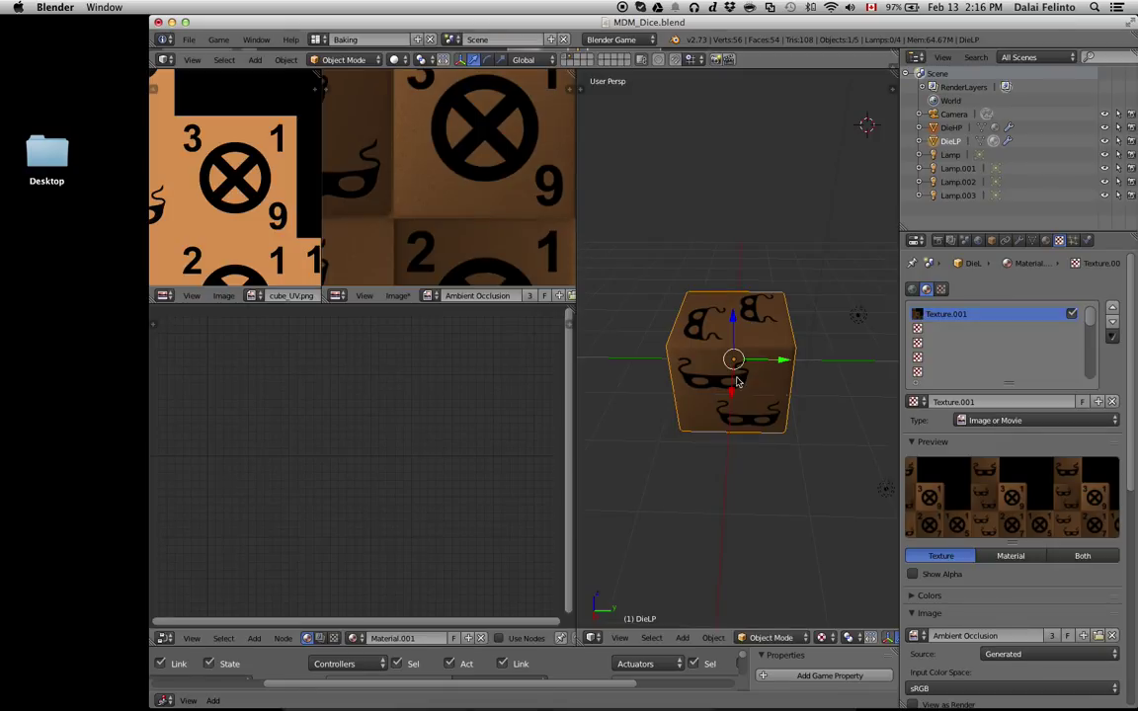
key(p)
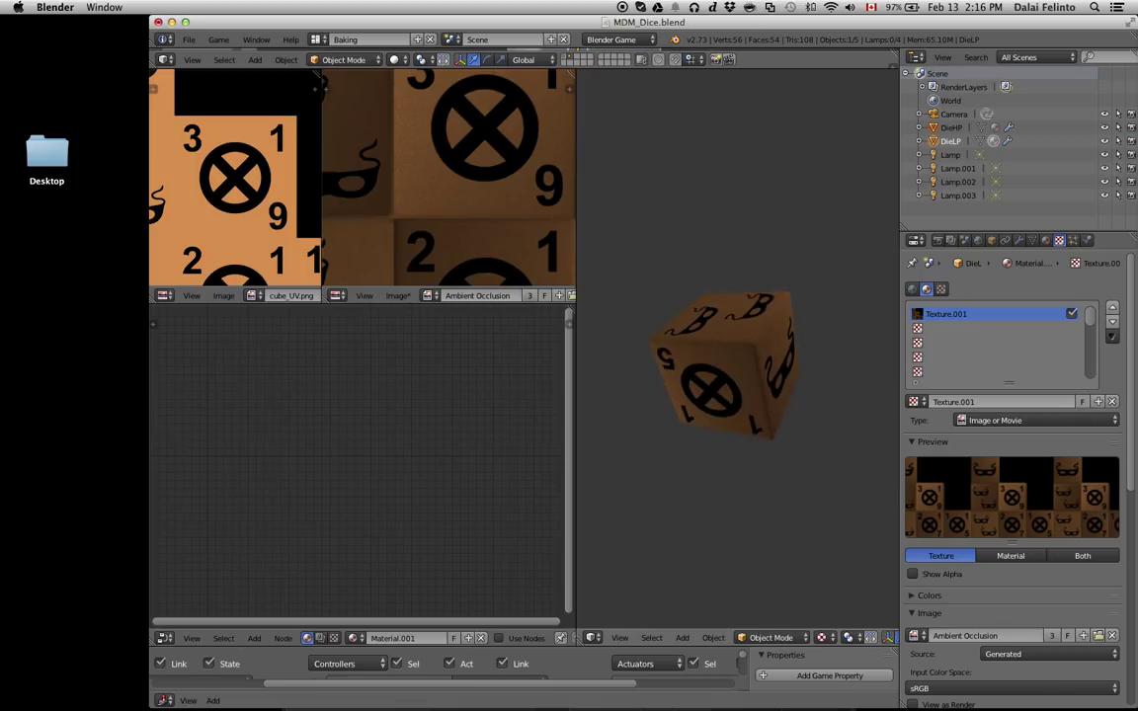
key(Escape)
Create a new texture in the second slot using the DiceNormal image.
click(938, 329)
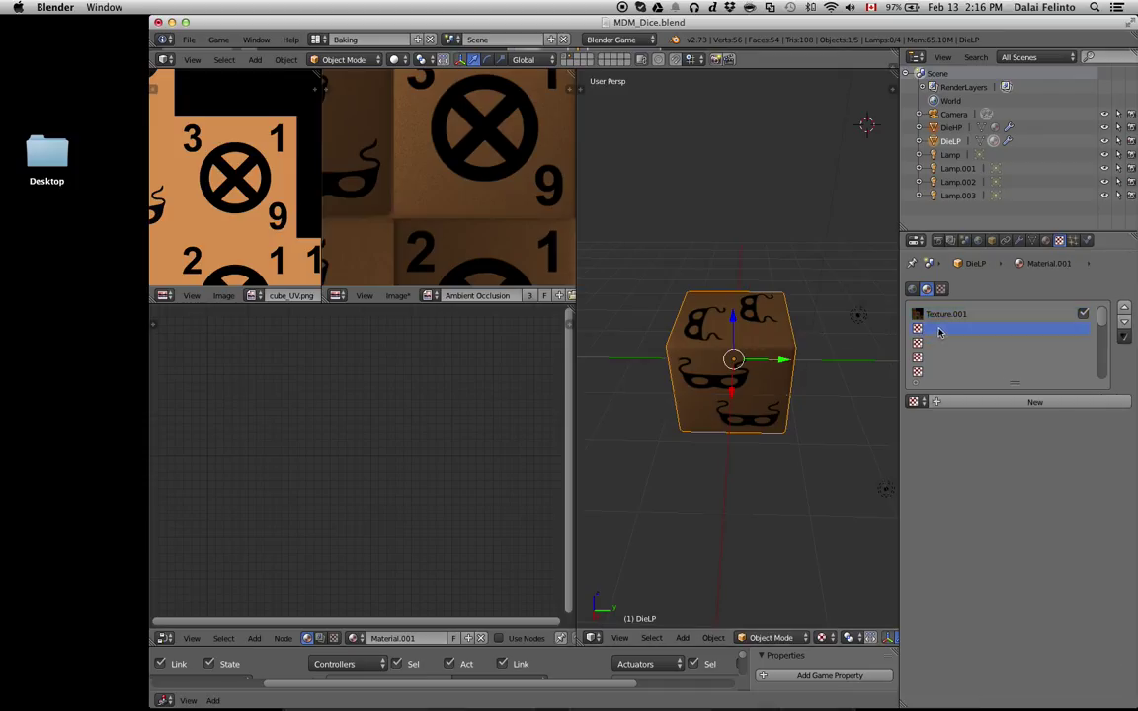
click(946, 402)
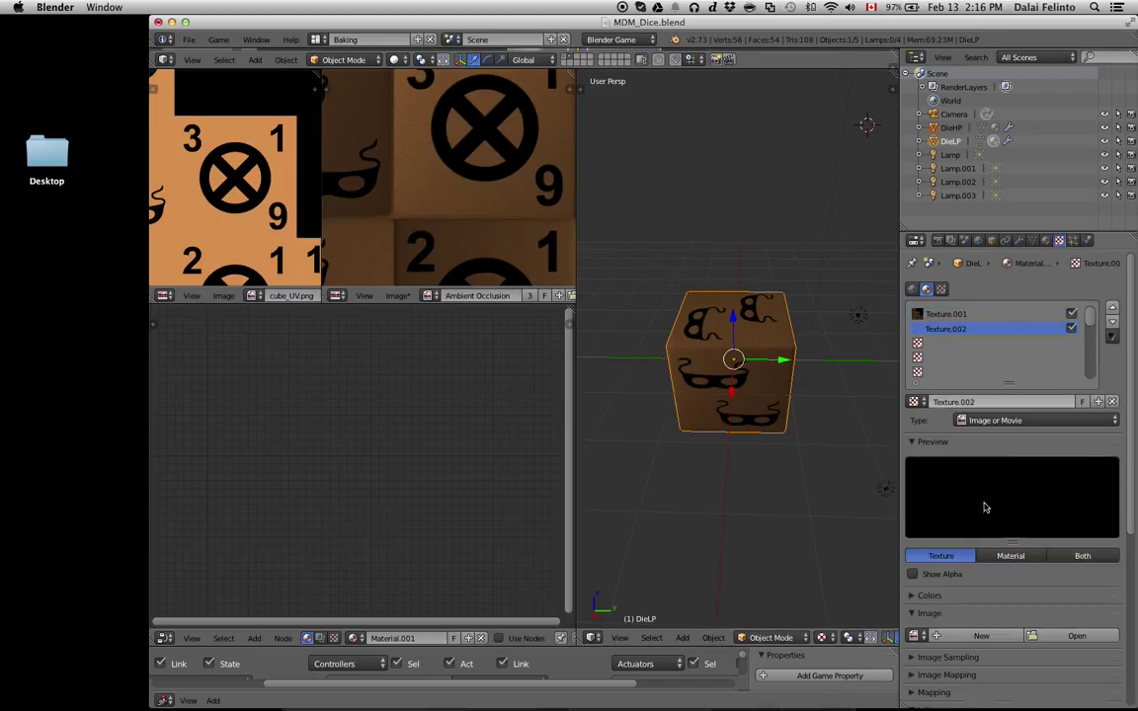
click(926, 637)
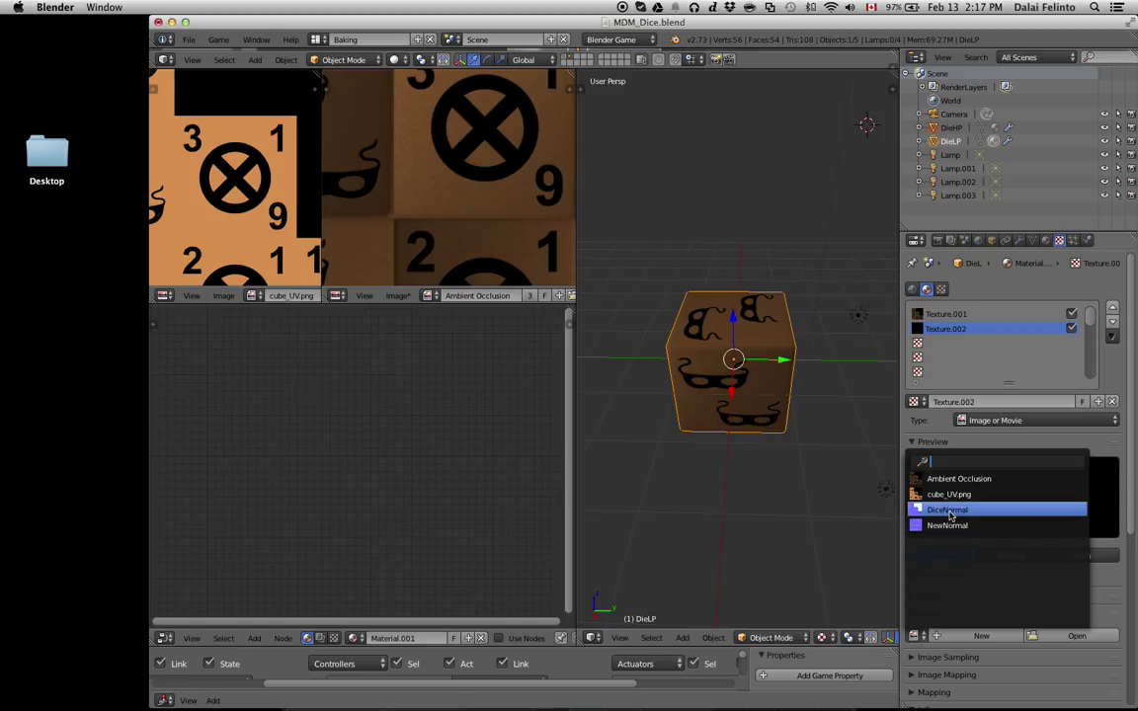
click(951, 511)
scroll(973, 593, down, 5)
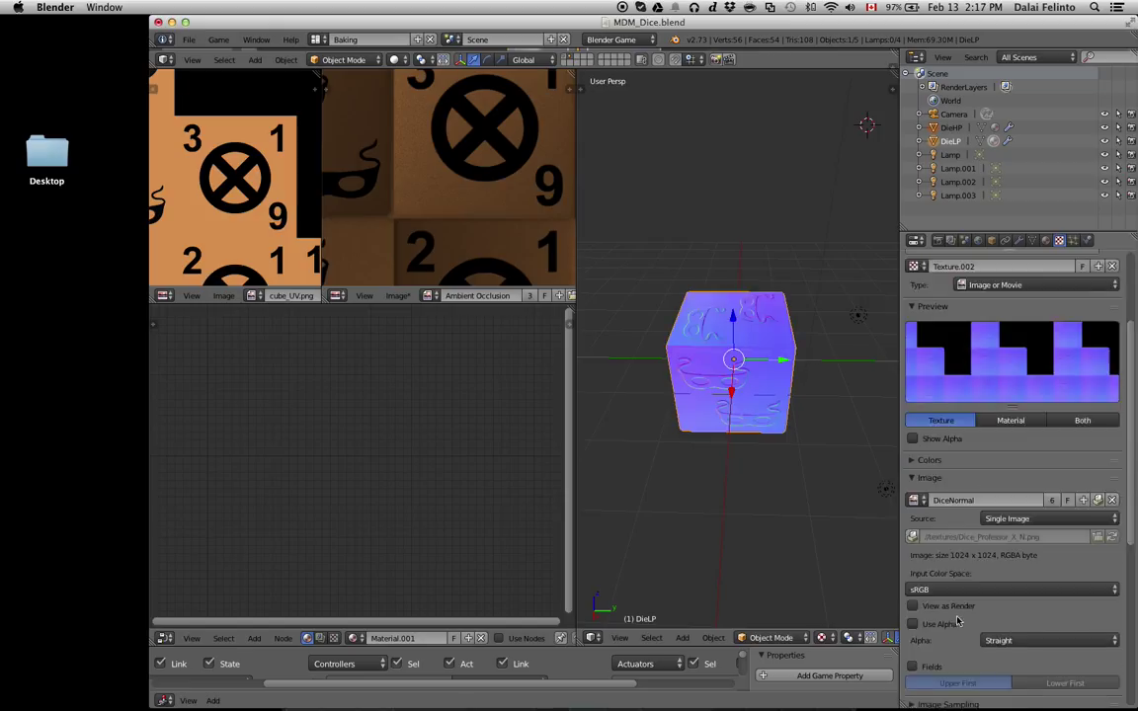
scroll(973, 606, down, 5)
scroll(973, 605, down, 2)
Make the texture influence Normal instead of Diffuse Color and tick Normal Map sampling.
click(912, 486)
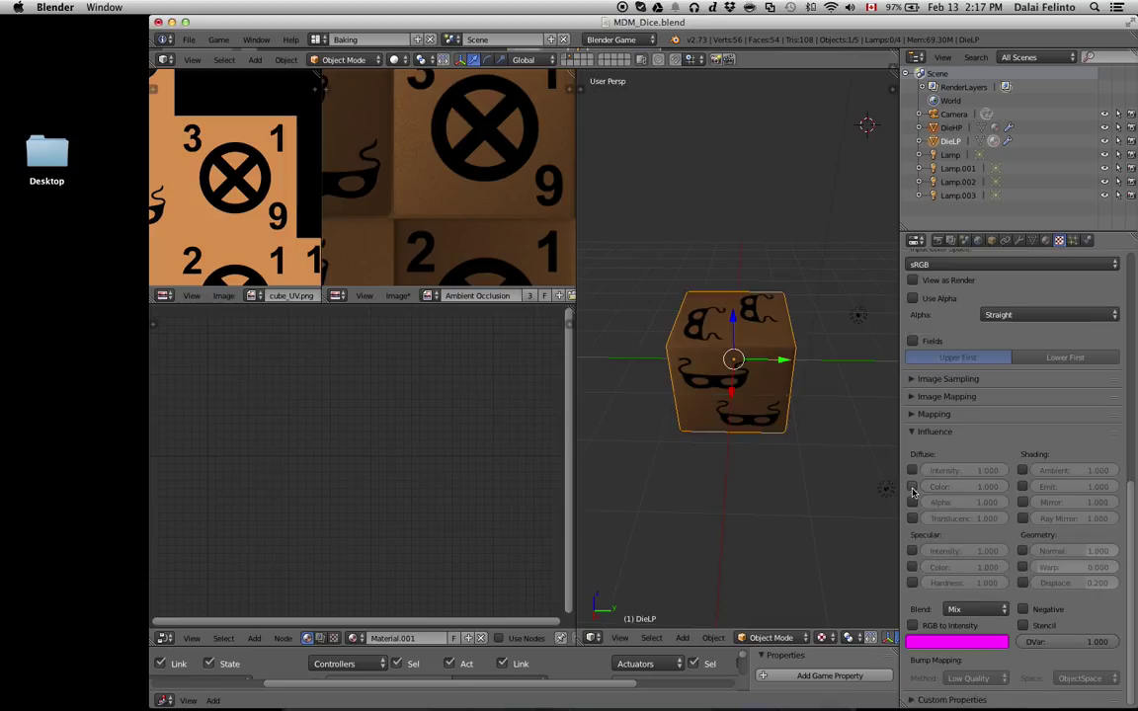
click(1022, 550)
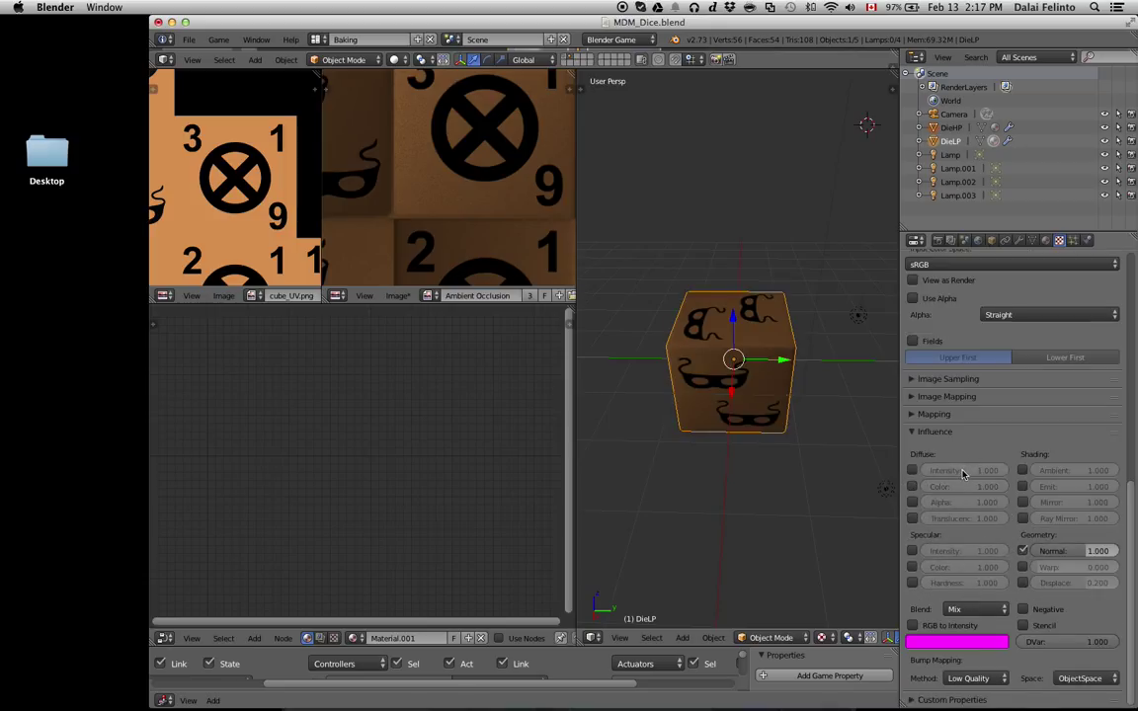
scroll(964, 464, up, 3)
scroll(949, 399, up, 2)
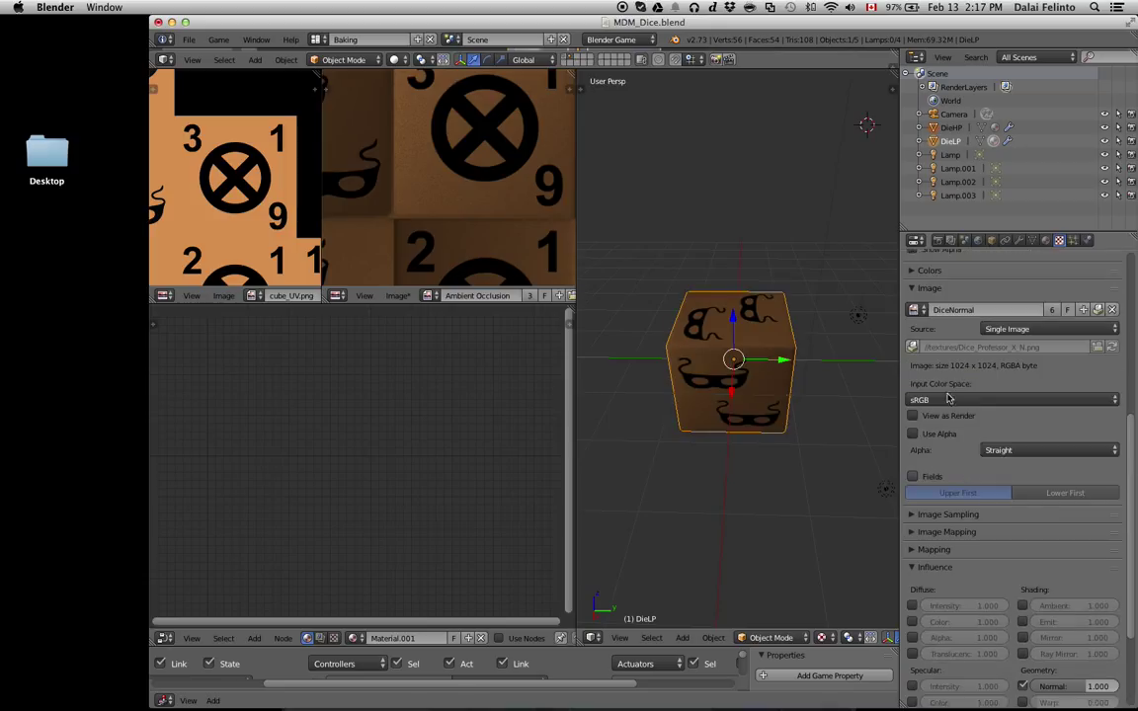
click(911, 514)
click(1024, 538)
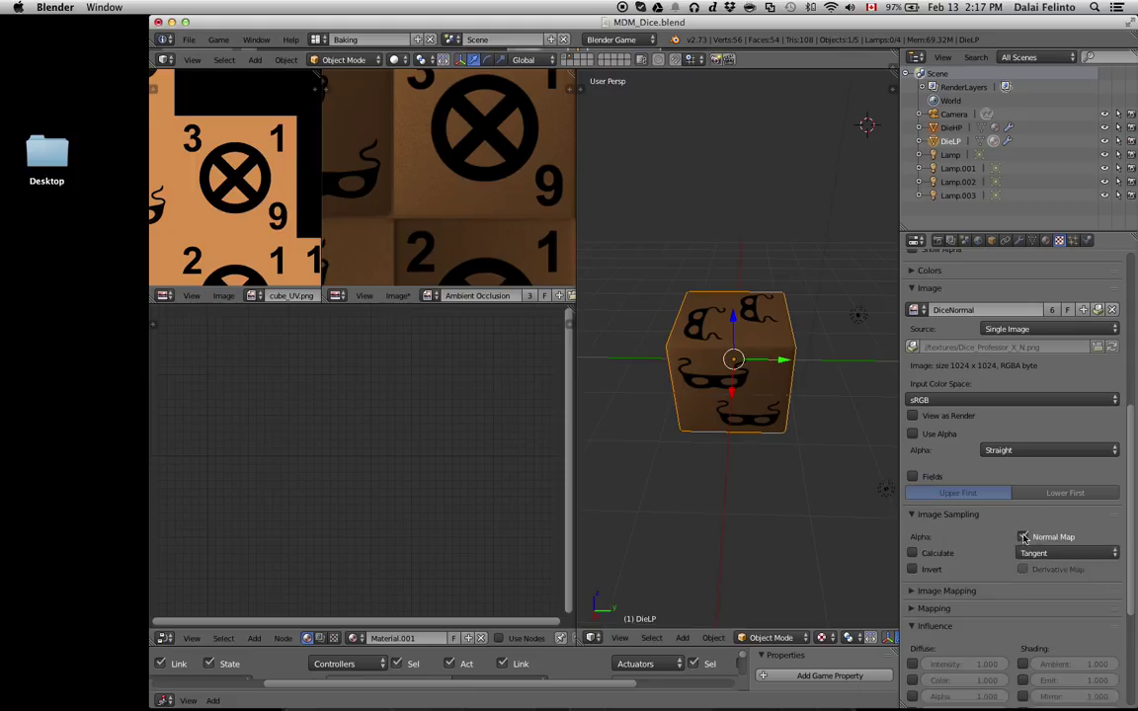
Review the texture's image settings, then enlarge the 3D view to fill the window.
scroll(1001, 583, down, 3)
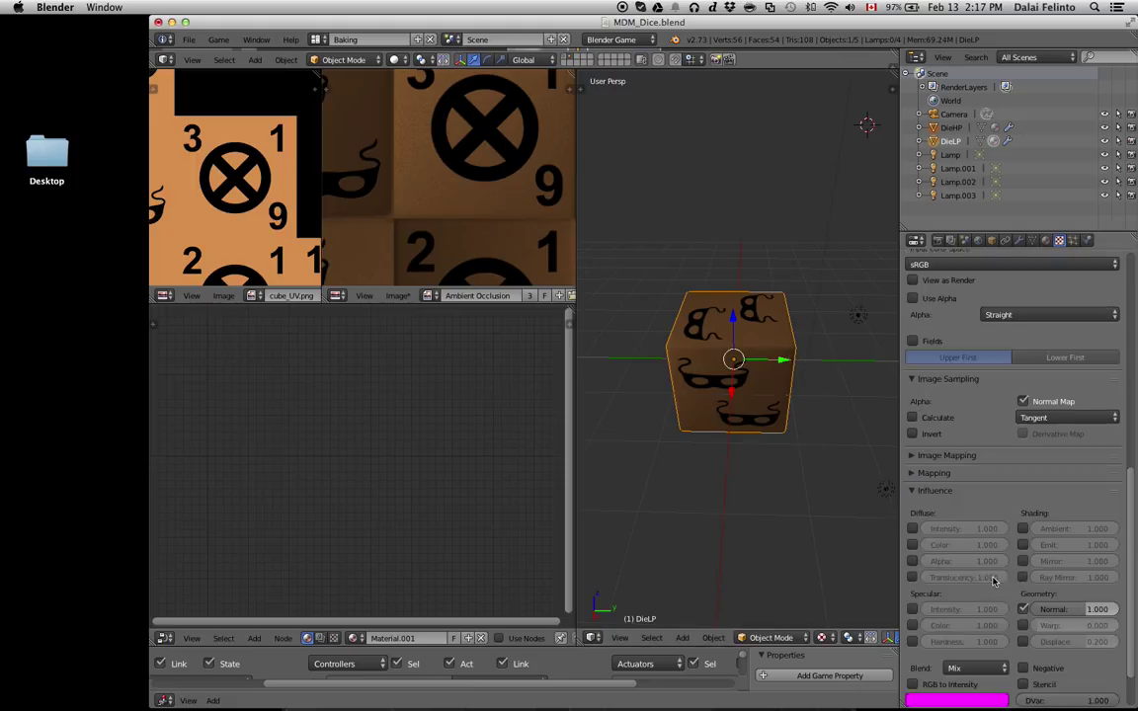
scroll(993, 581, down, 1)
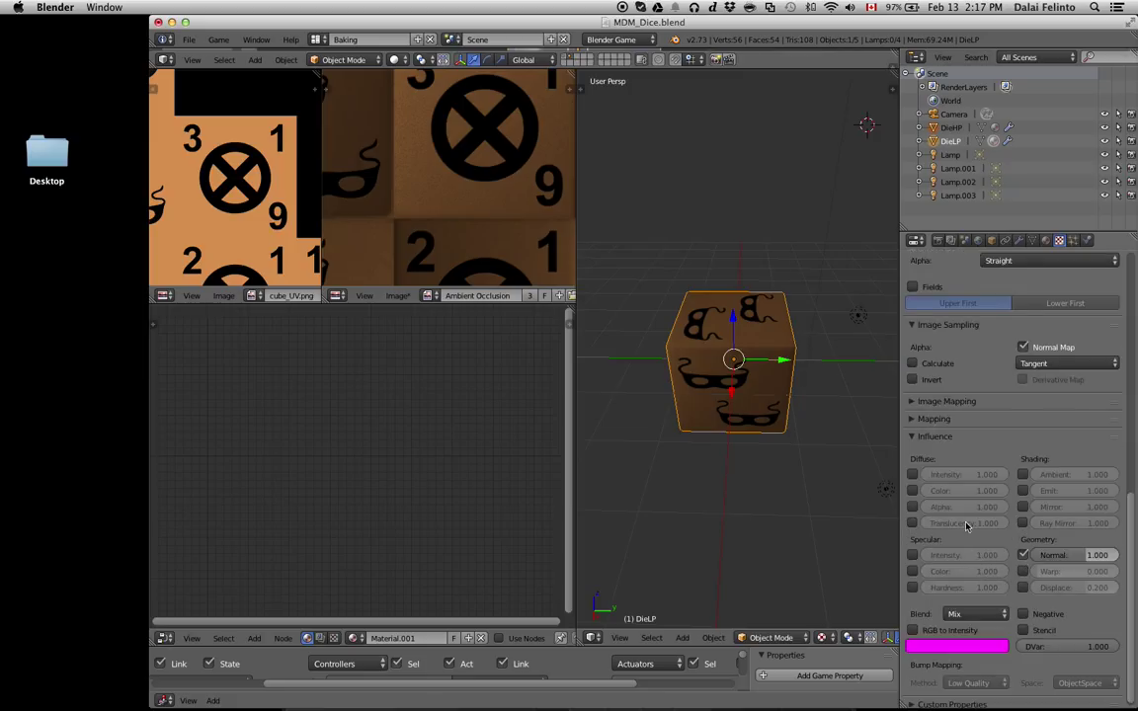
scroll(965, 524, up, 3)
scroll(962, 523, up, 1)
scroll(961, 521, up, 1)
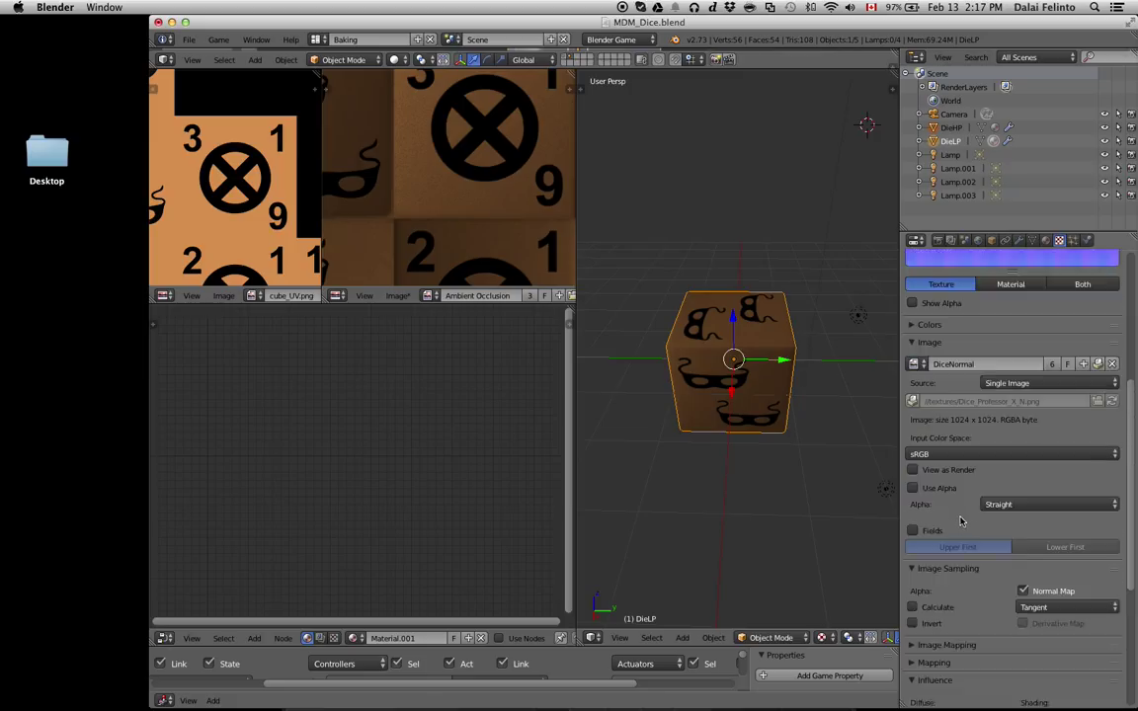
scroll(958, 509, up, 1)
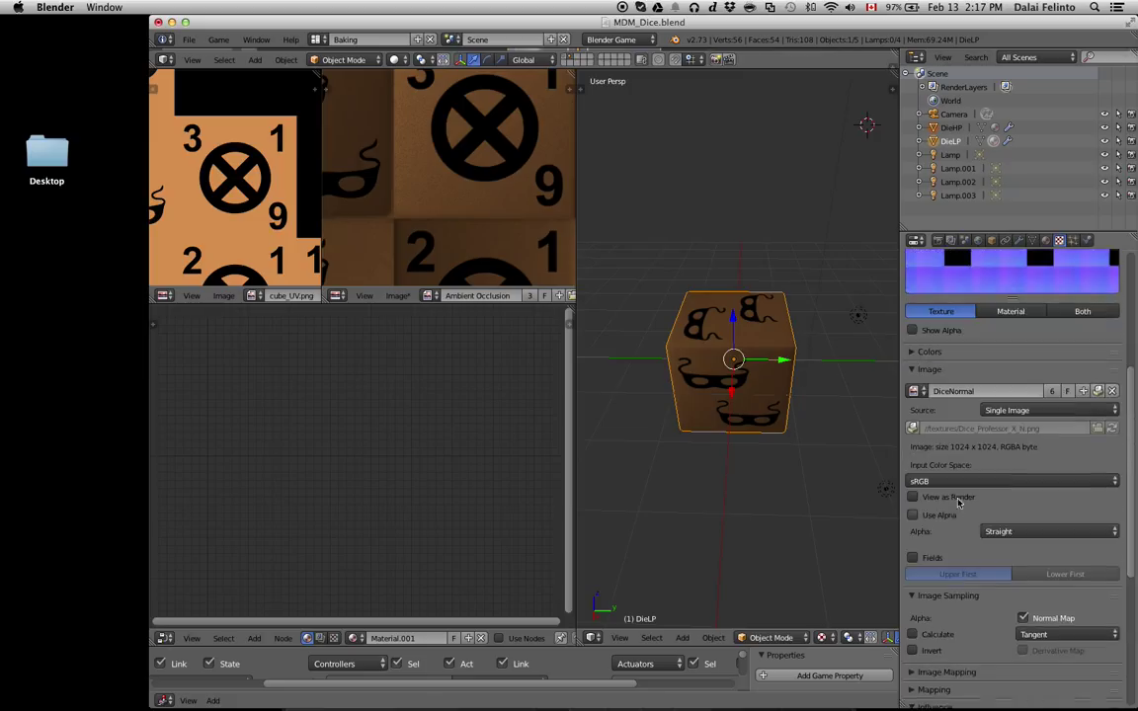
click(916, 391)
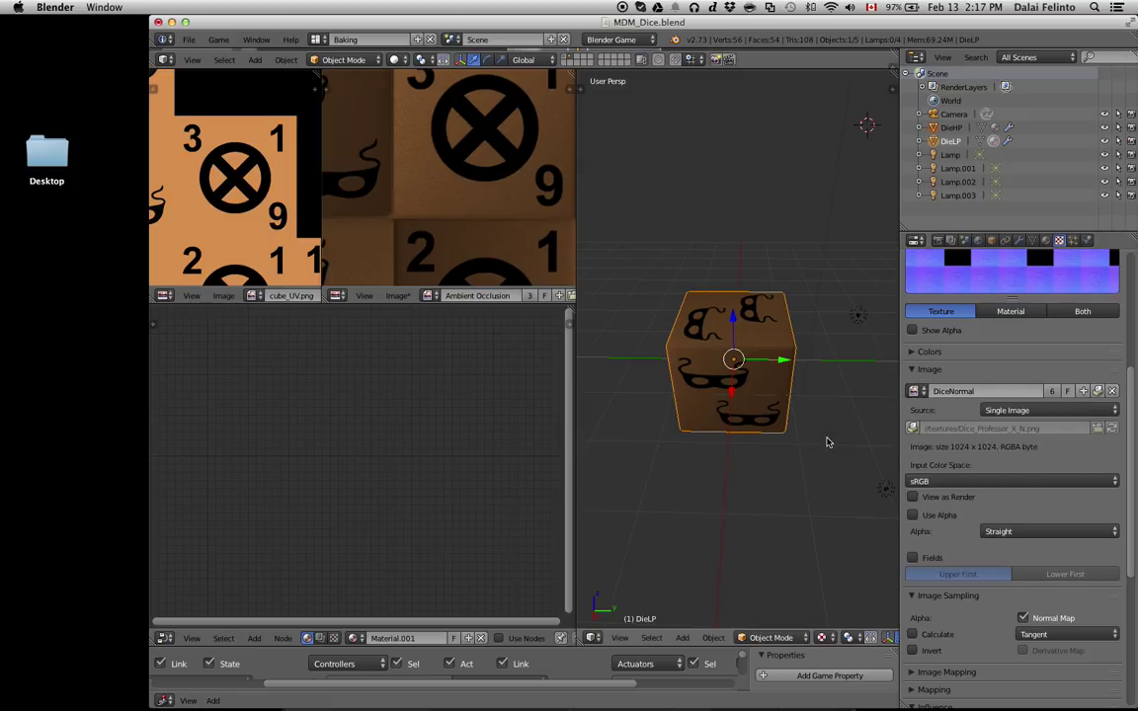
key(shift+space)
scroll(768, 412, up, 2)
scroll(770, 414, up, 2)
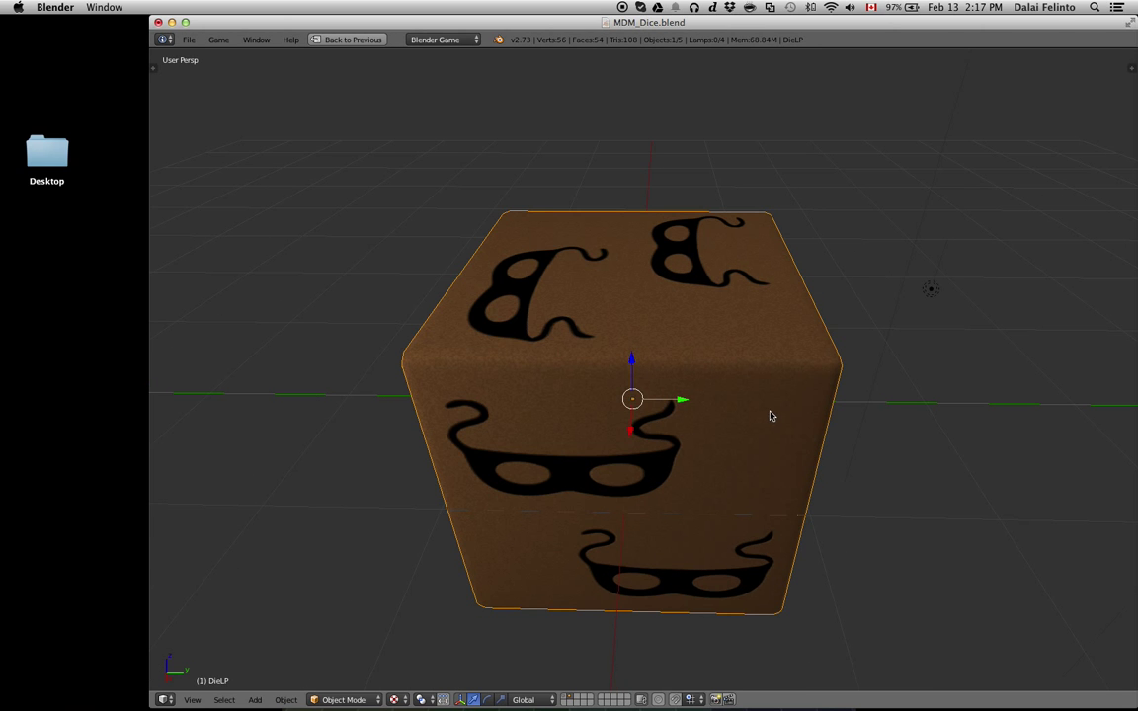
key(p)
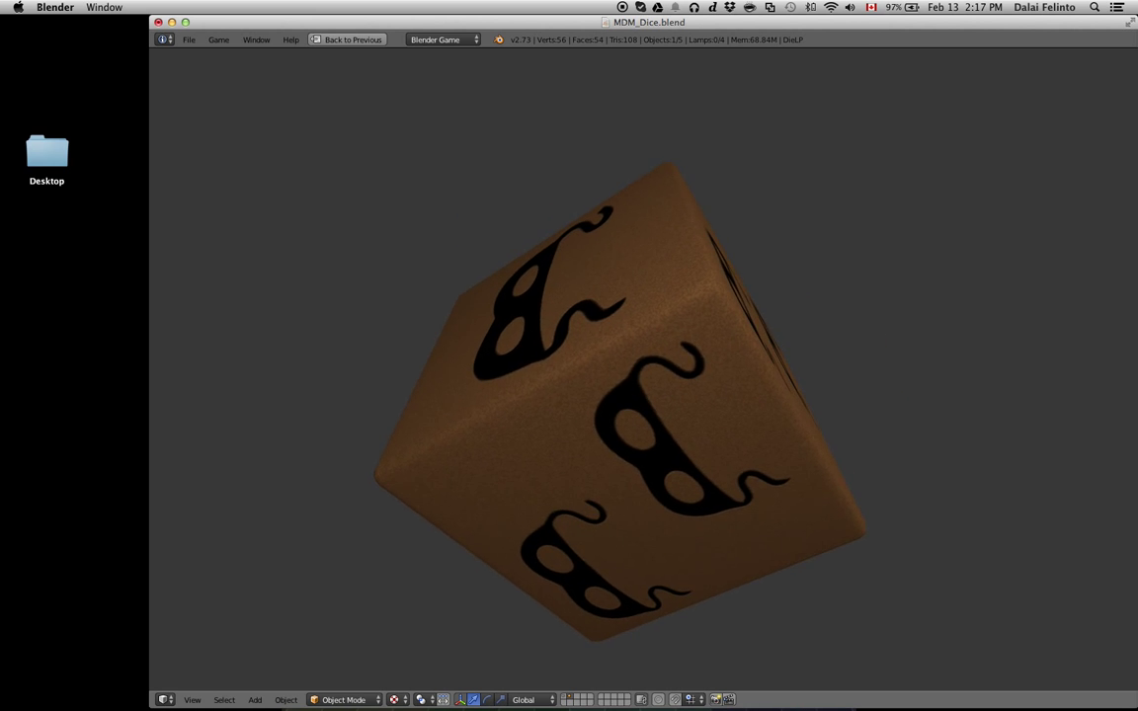
key(Escape)
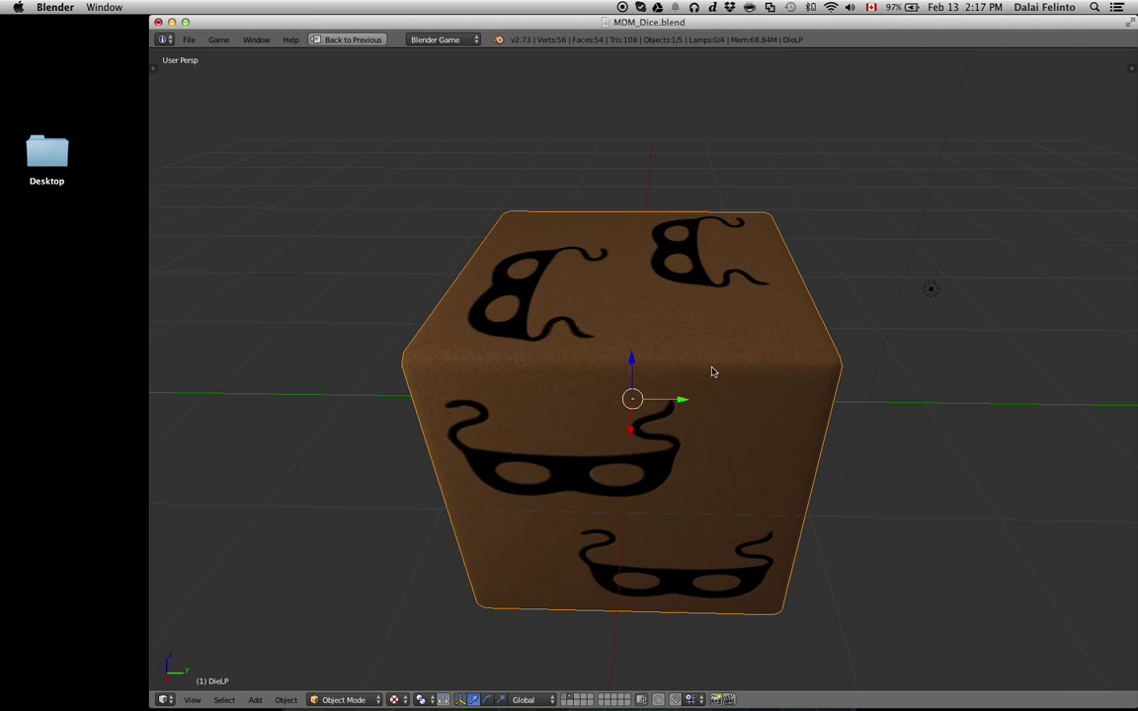
Turn off Shadeless on the die's material and set diffuse intensity 0.755, specular 0.174.
key(ctrl+Up)
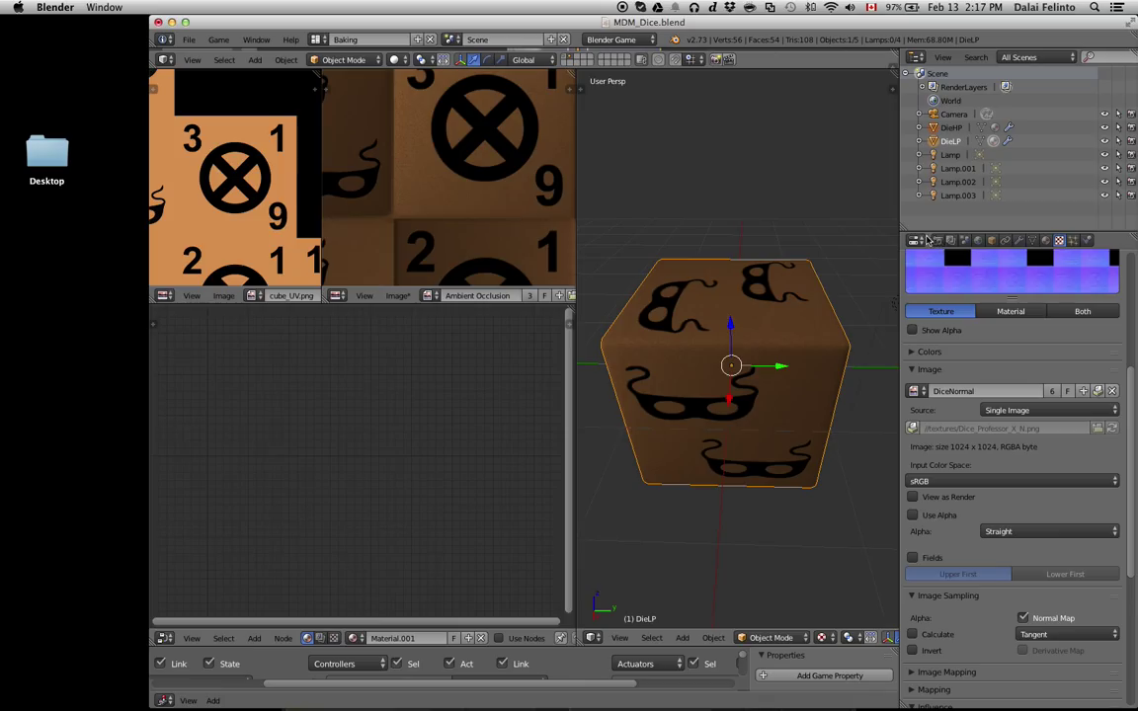
click(1047, 240)
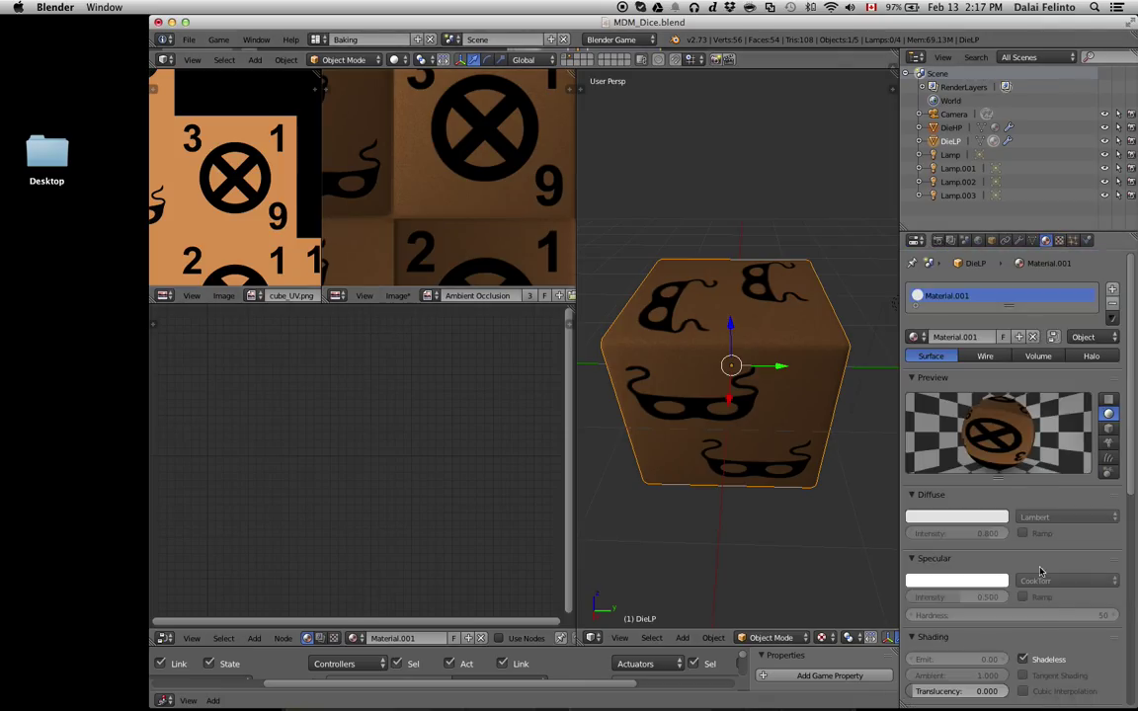
click(1023, 660)
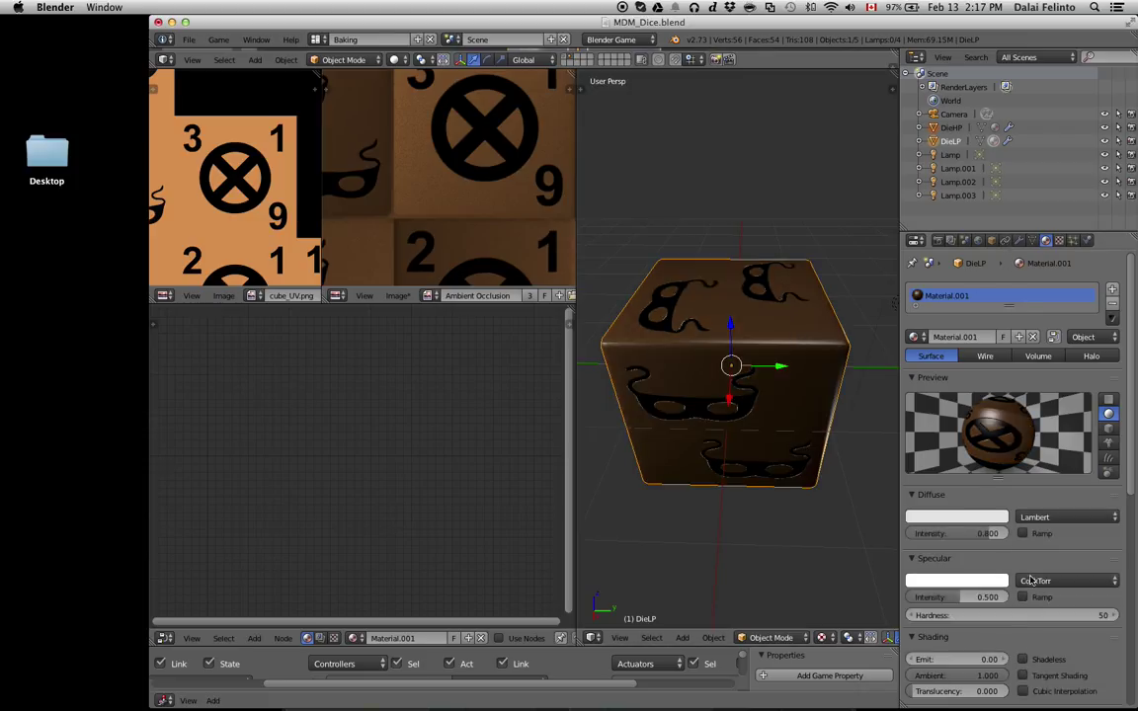
mouse_move(988, 597)
mouse_down()
mouse_move(1004, 597)
mouse_move(973, 596)
mouse_up()
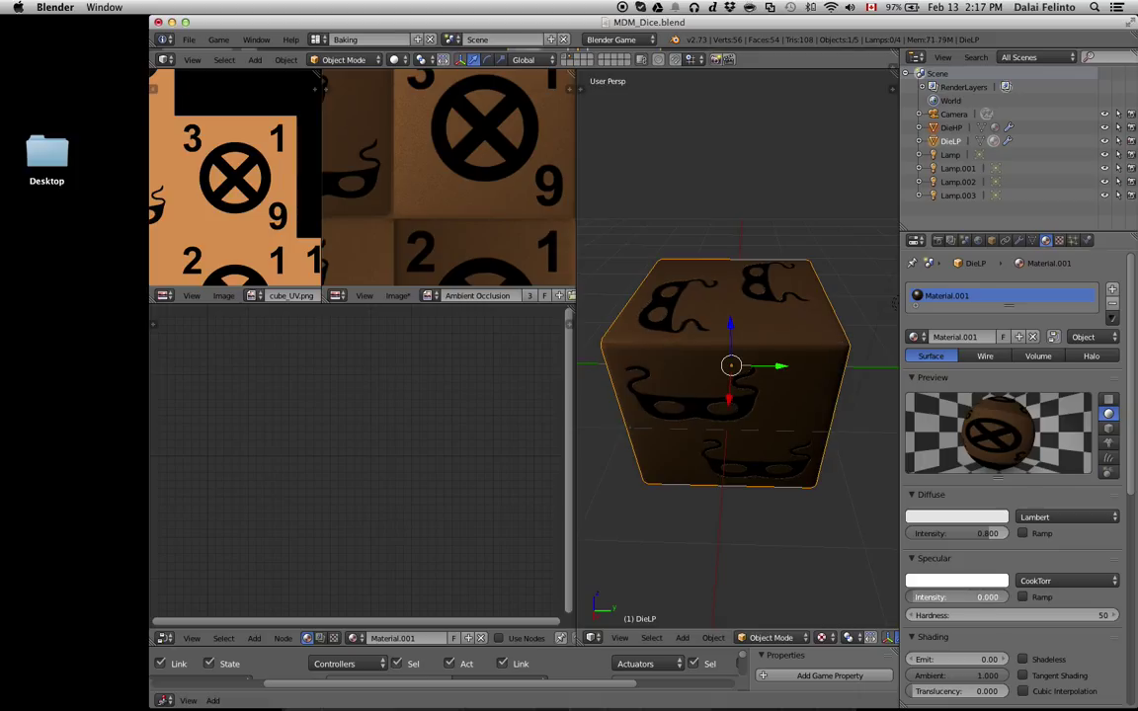
mouse_move(986, 533)
mouse_down()
mouse_move(953, 534)
mouse_move(977, 534)
mouse_up()
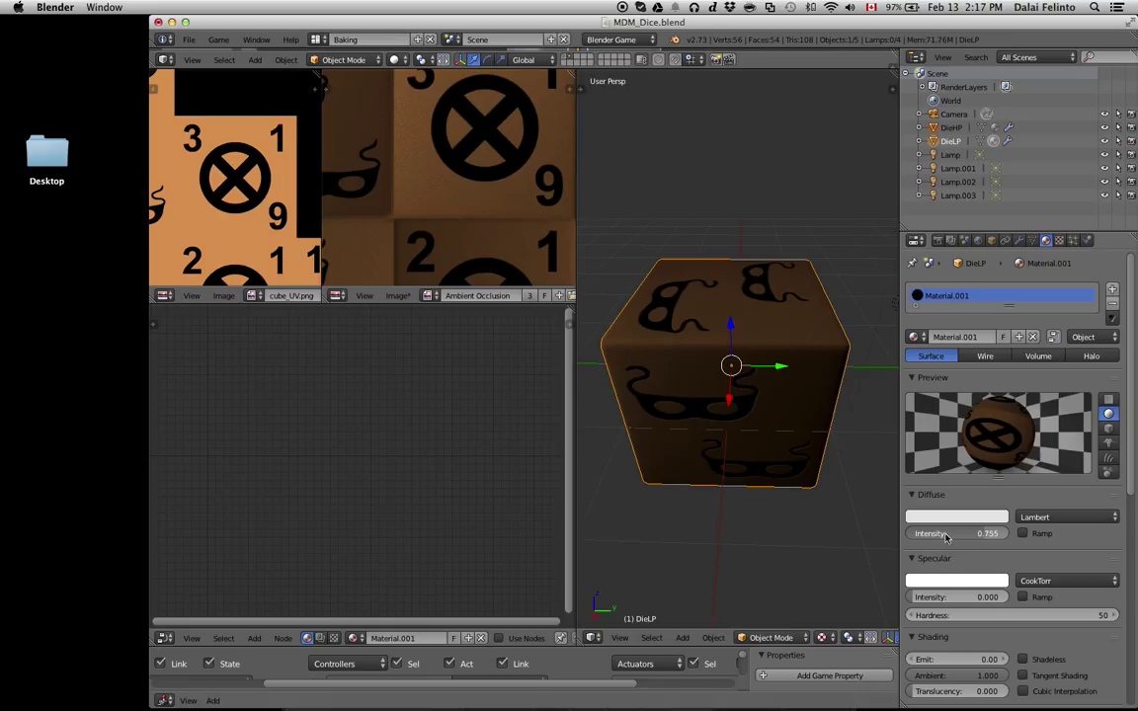
drag(946, 597, 971, 597)
scroll(808, 170, down, 6)
scroll(802, 183, down, 2)
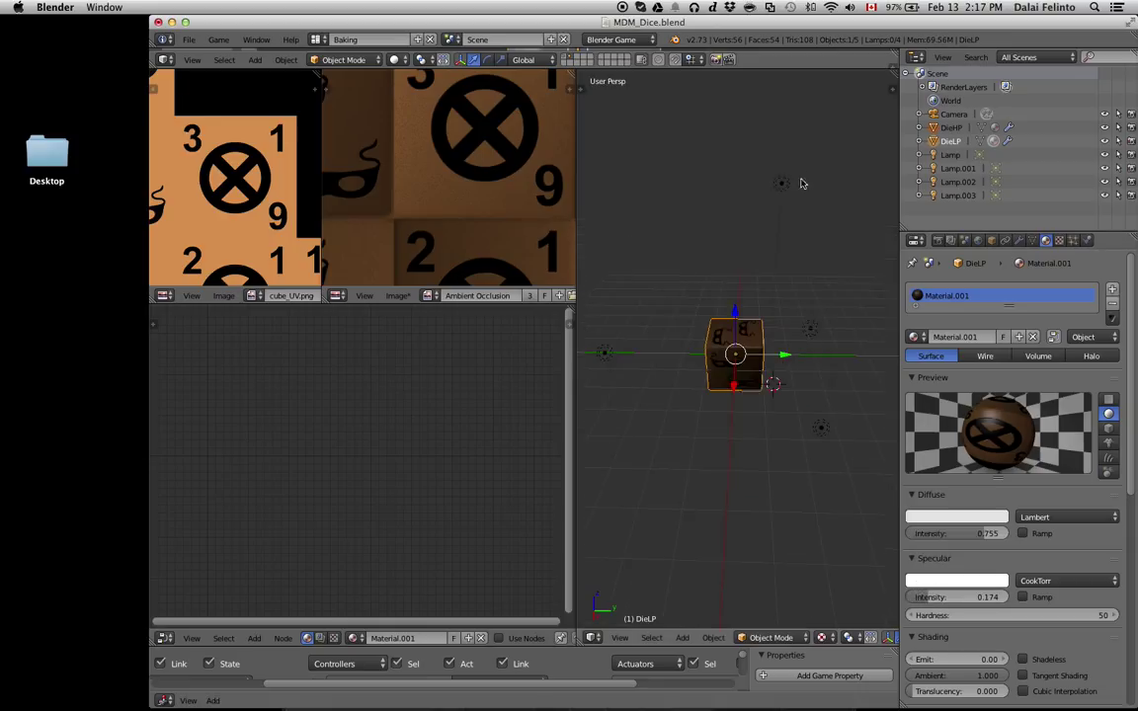
right_click(788, 188)
Change the Lamp to a Sun lamp, then reselect the die.
key(g)
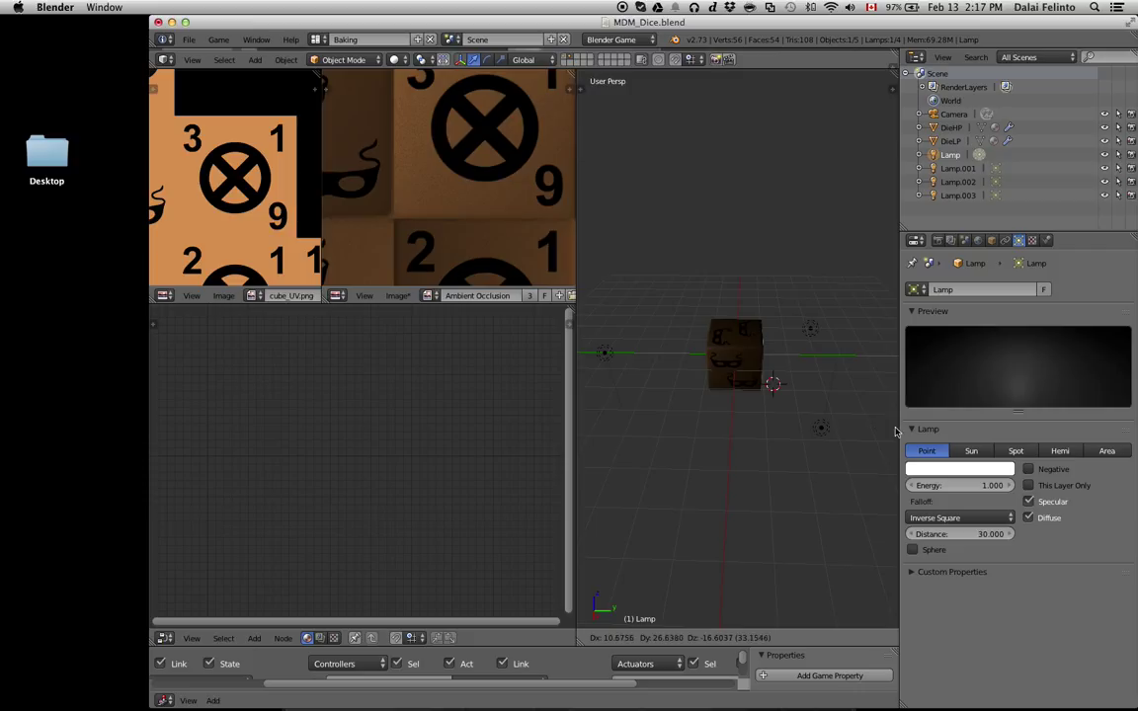
key(Escape)
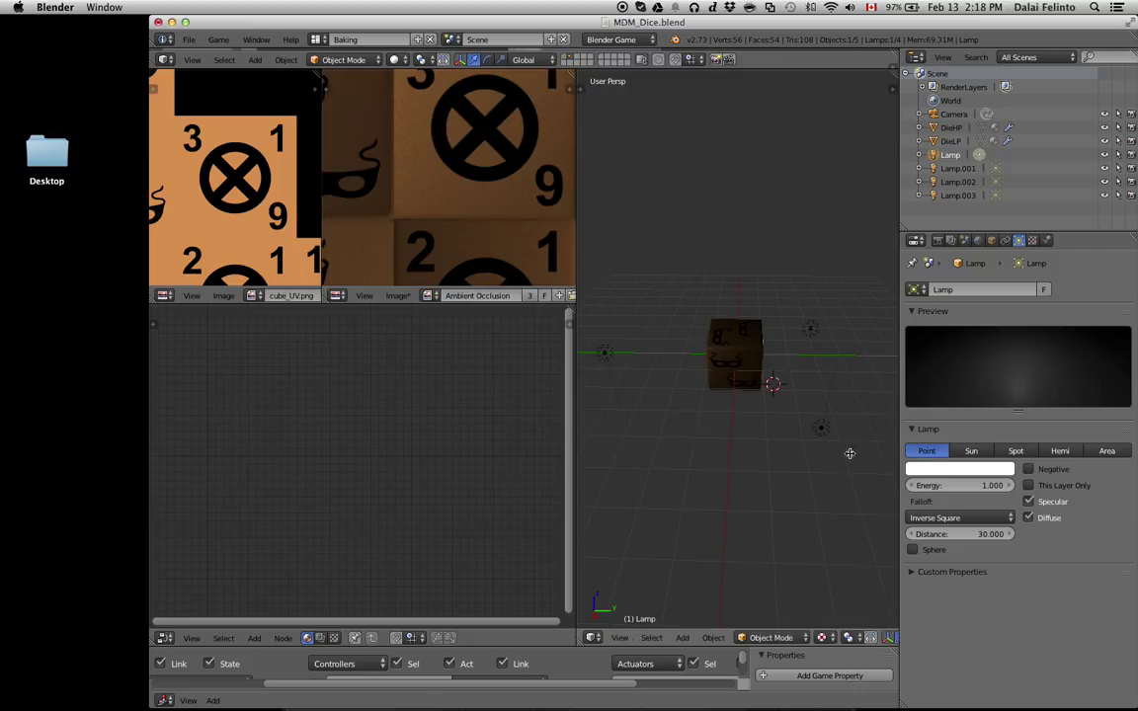
click(967, 450)
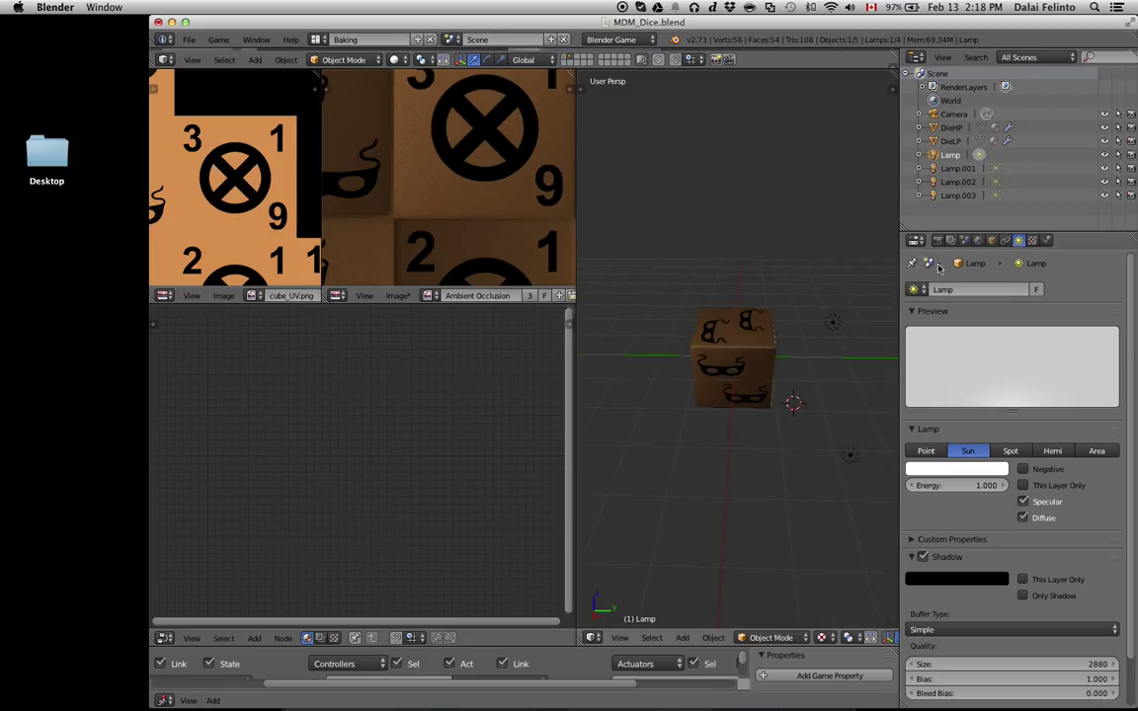
click(748, 339)
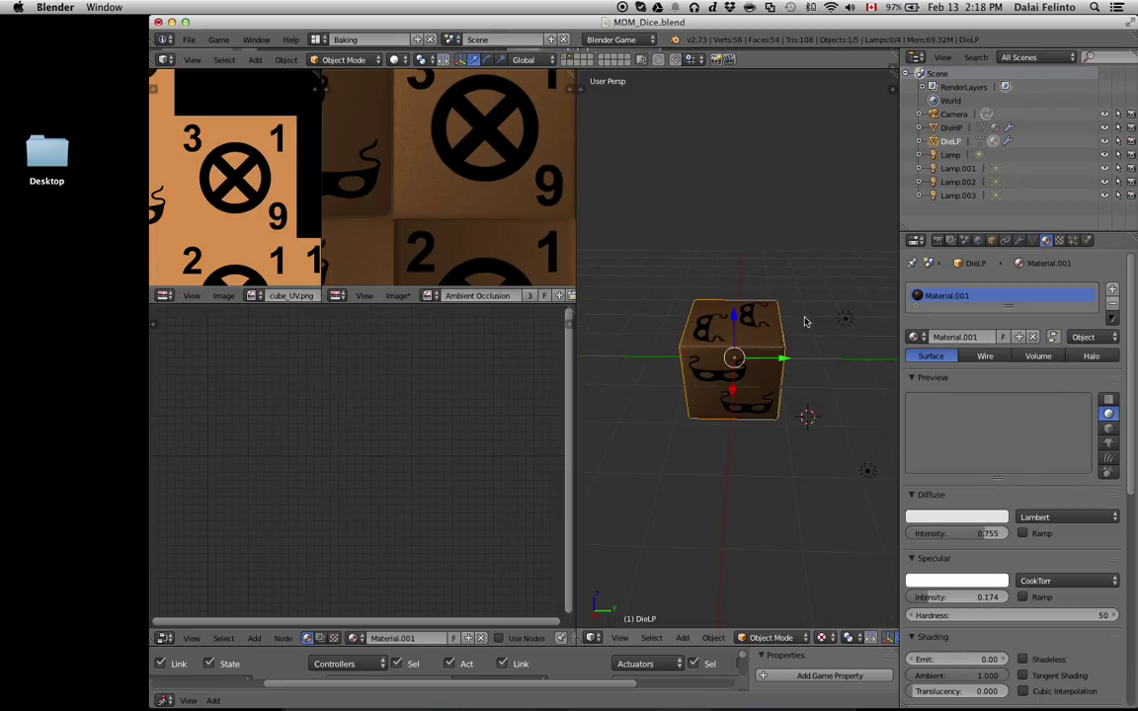
Disable the Texture.002 normal map and test-play the die without it.
scroll(805, 322, up, 2)
click(1058, 243)
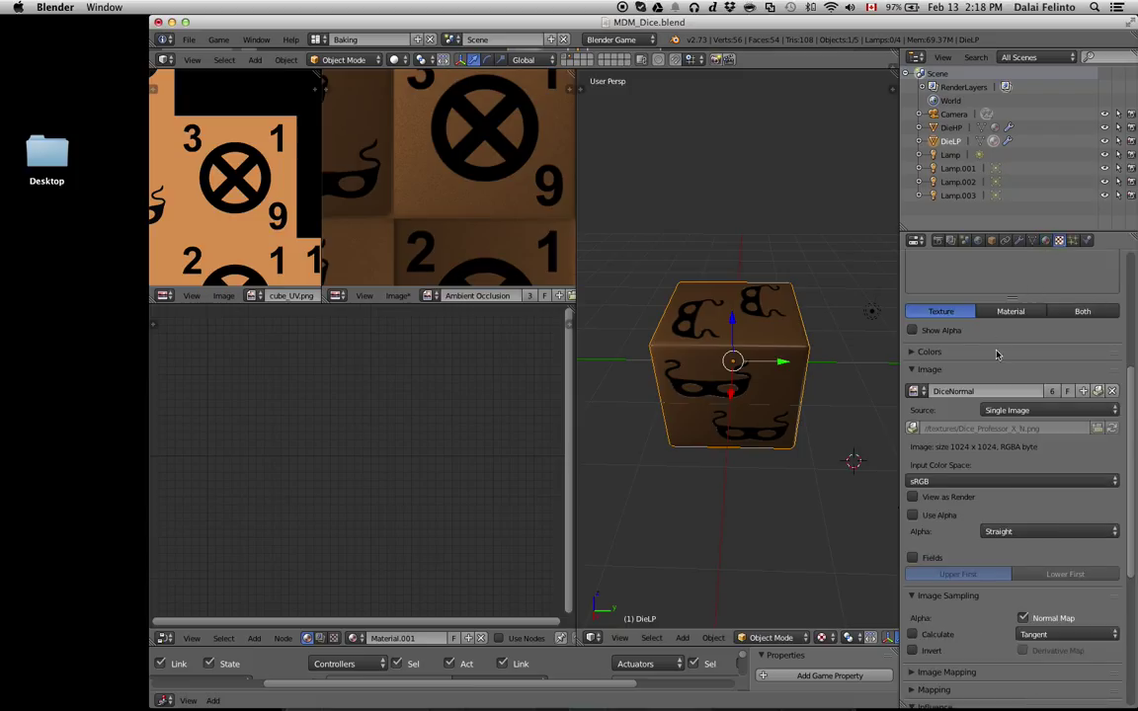
scroll(926, 296, up, 3)
scroll(927, 292, up, 2)
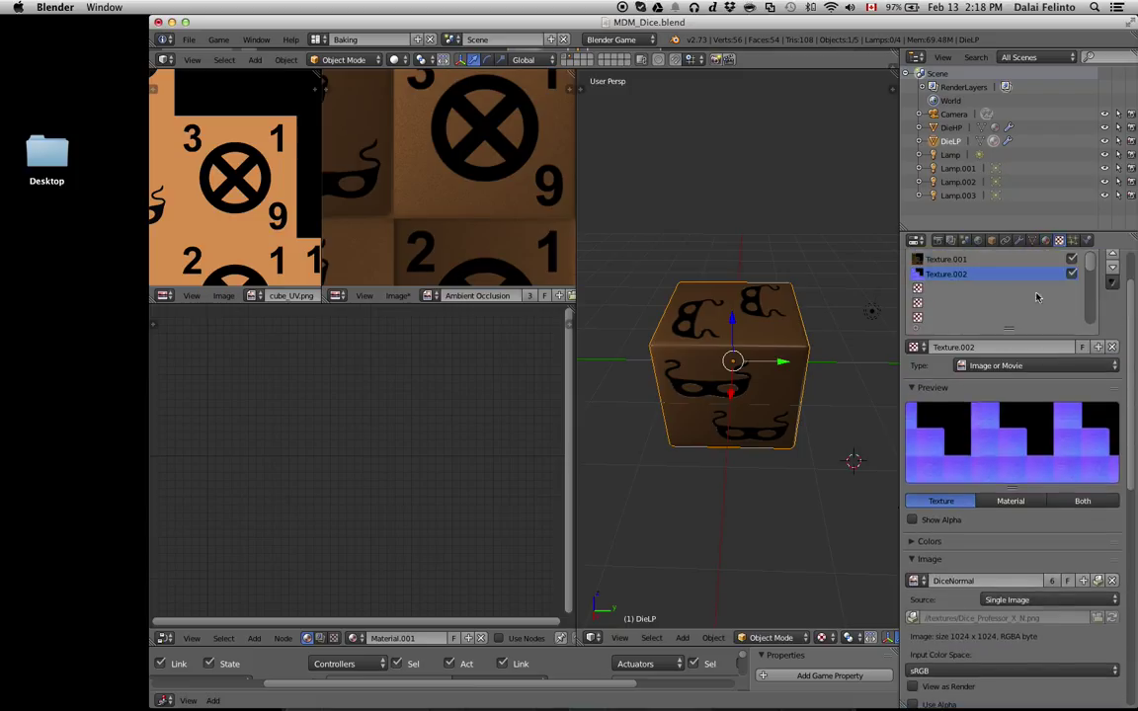
click(1072, 275)
key(p)
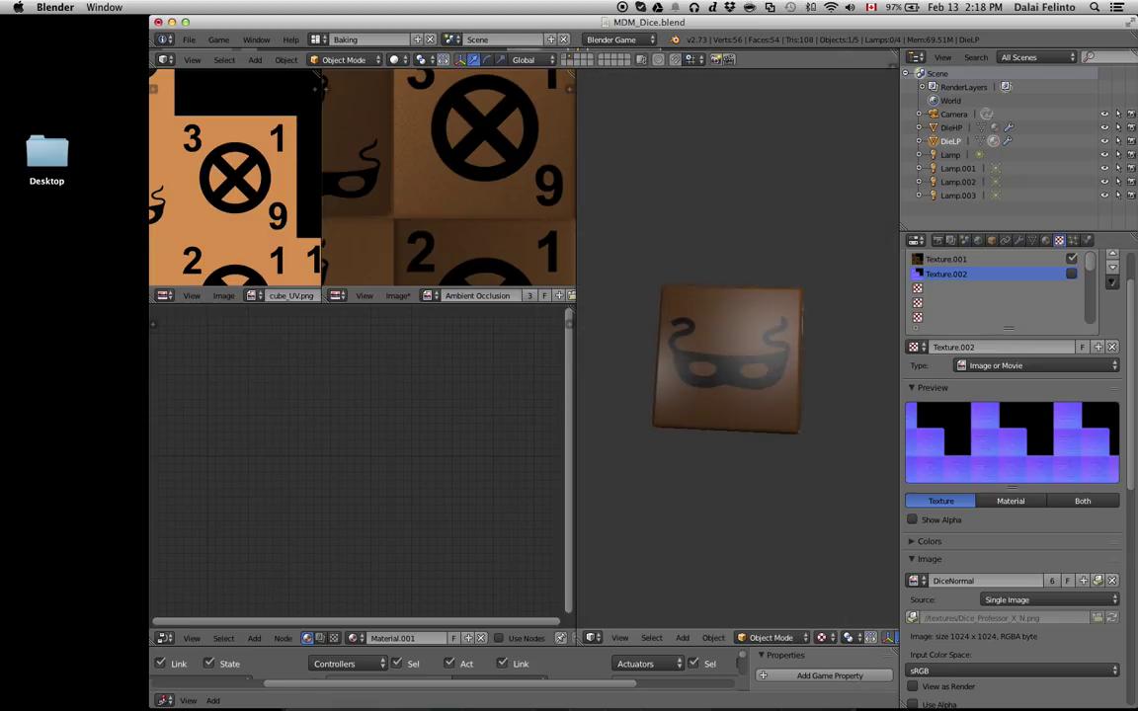
key(Escape)
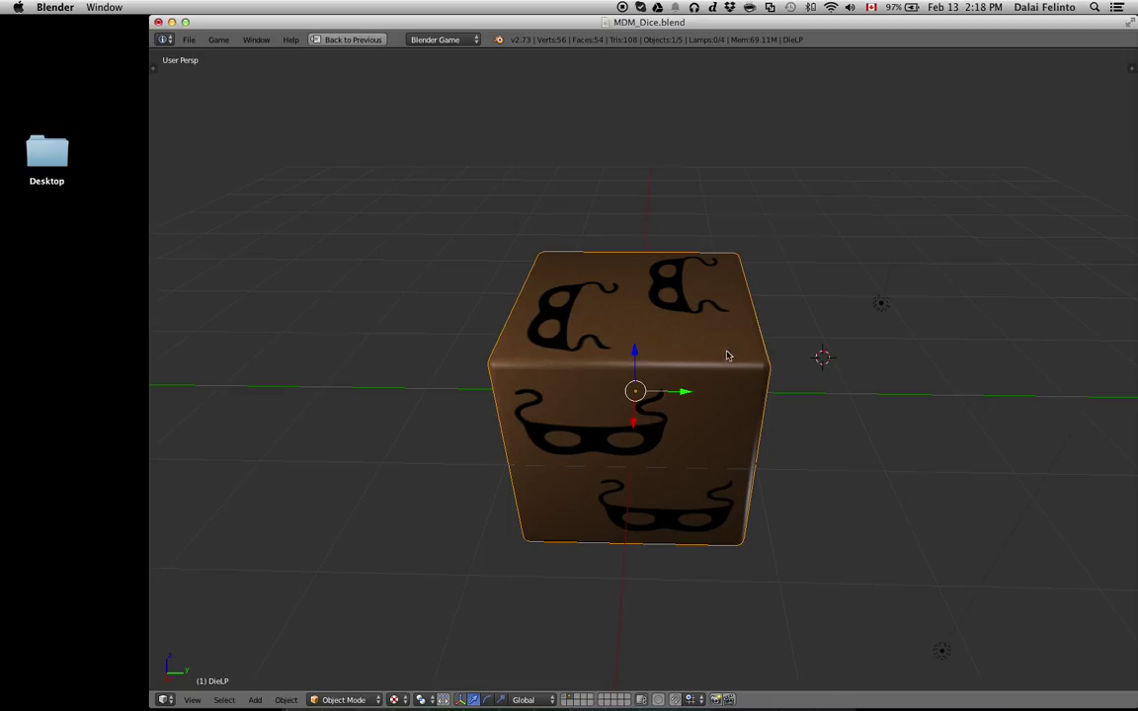
Test-play the die again with the 3D view maximized, then restore the full layout.
key(p)
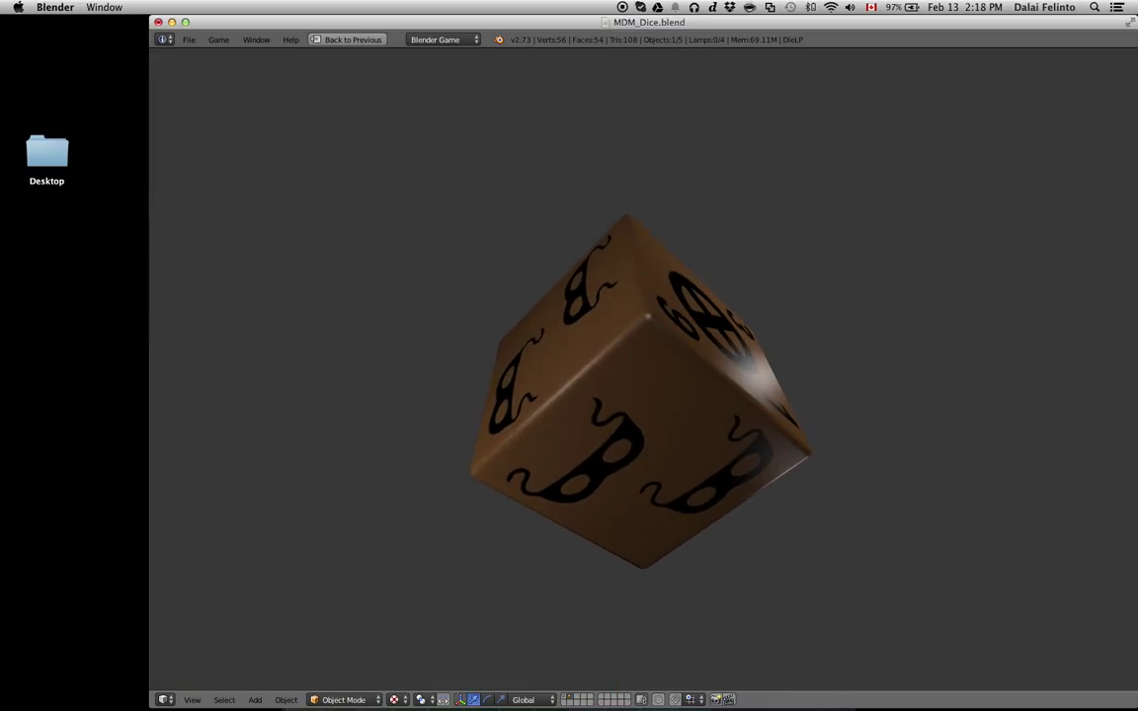
key(Escape)
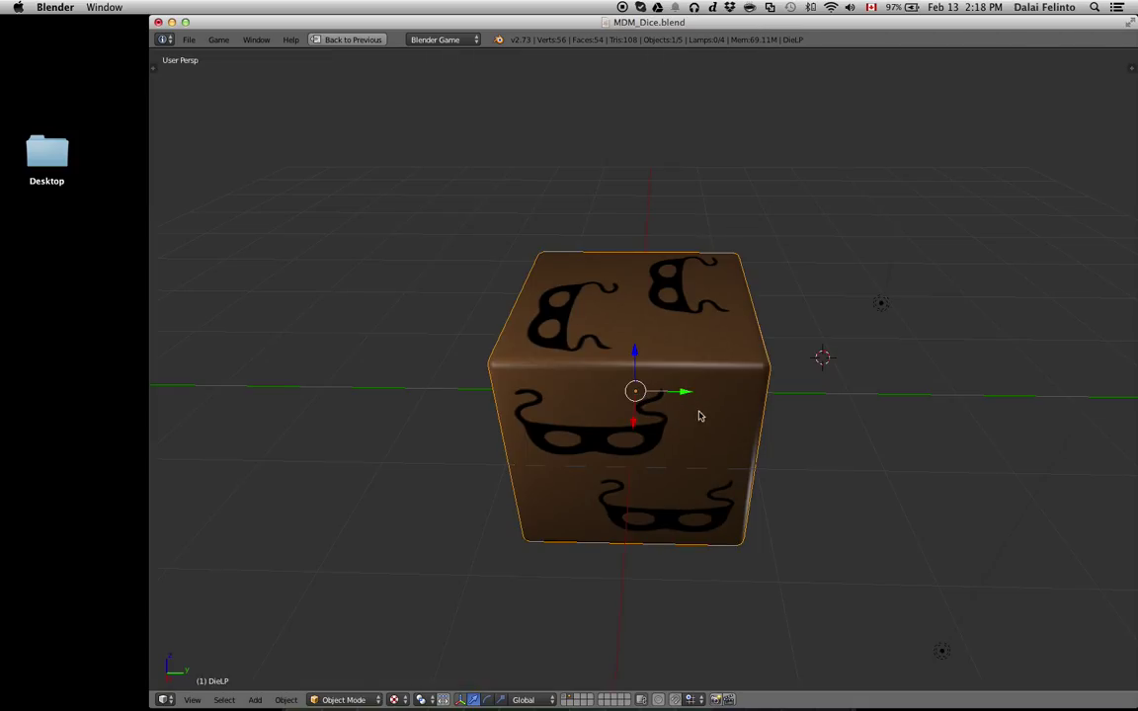
key(ctrl+Up)
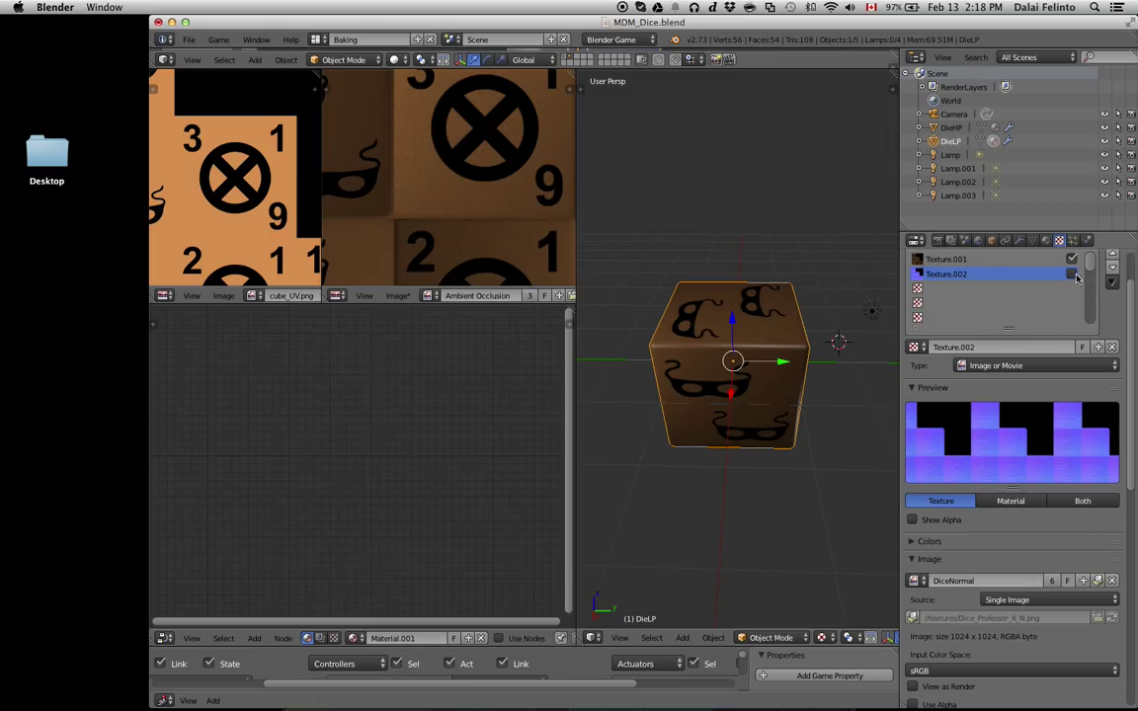
key(ctrl+Up)
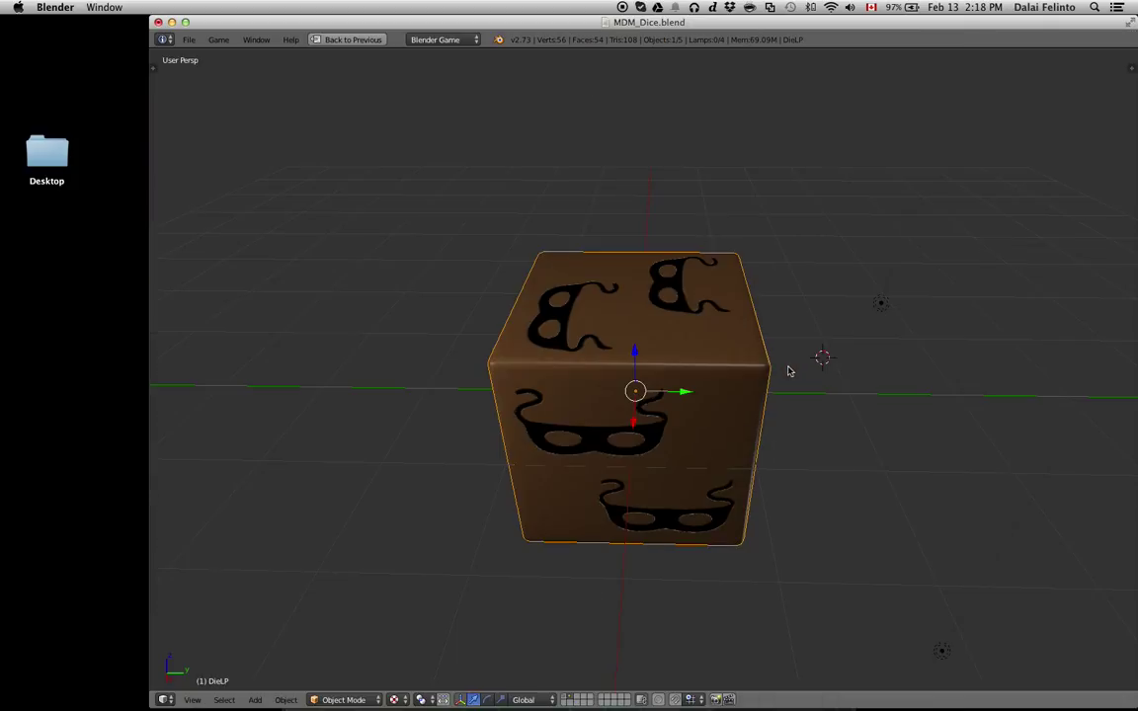
key(p)
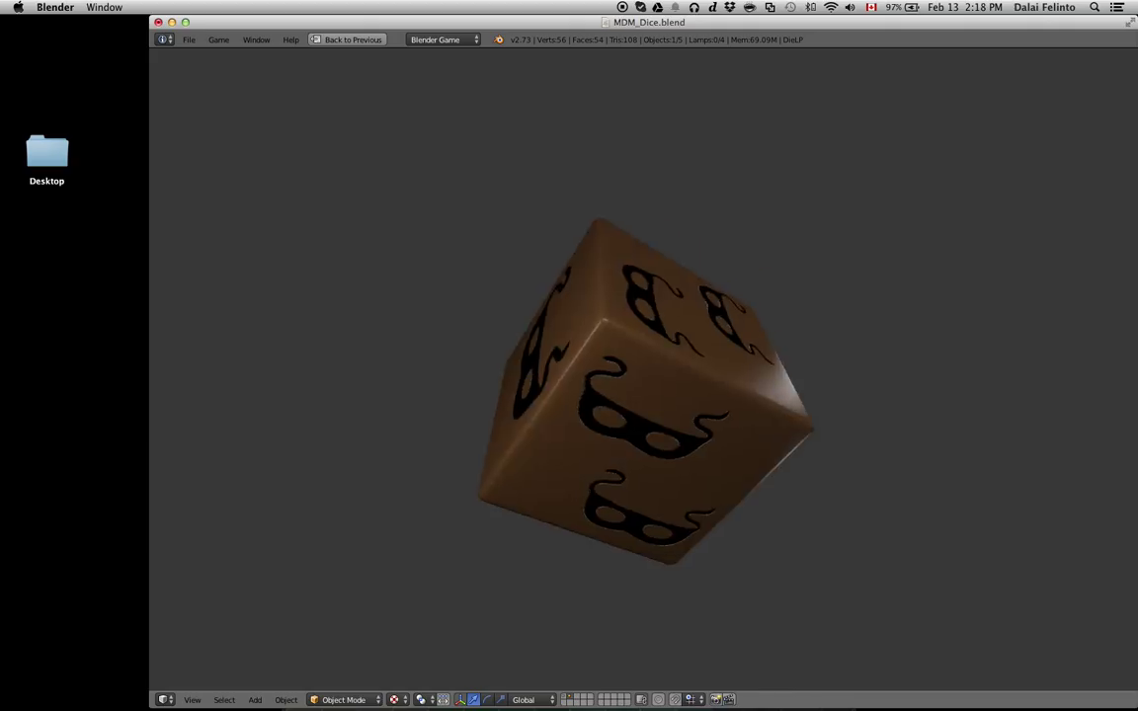
key(Escape)
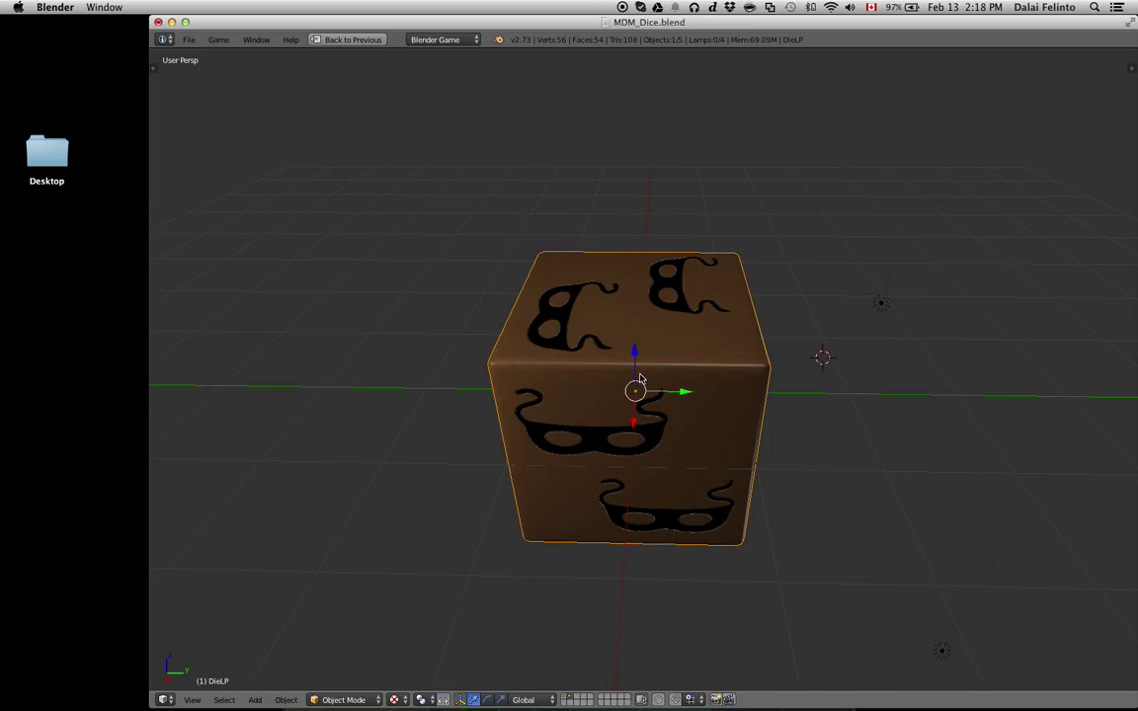
key(shift+space)
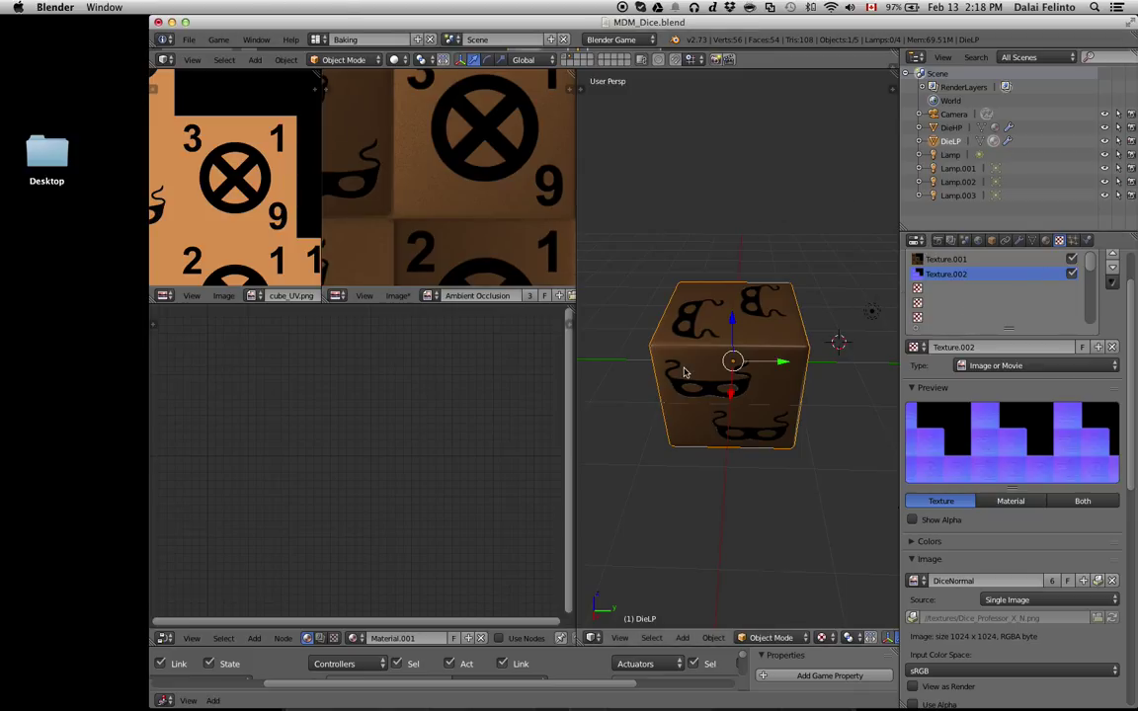
Pack the Ambient Occlusion image into the .blend and display cube_UV.png.
click(399, 296)
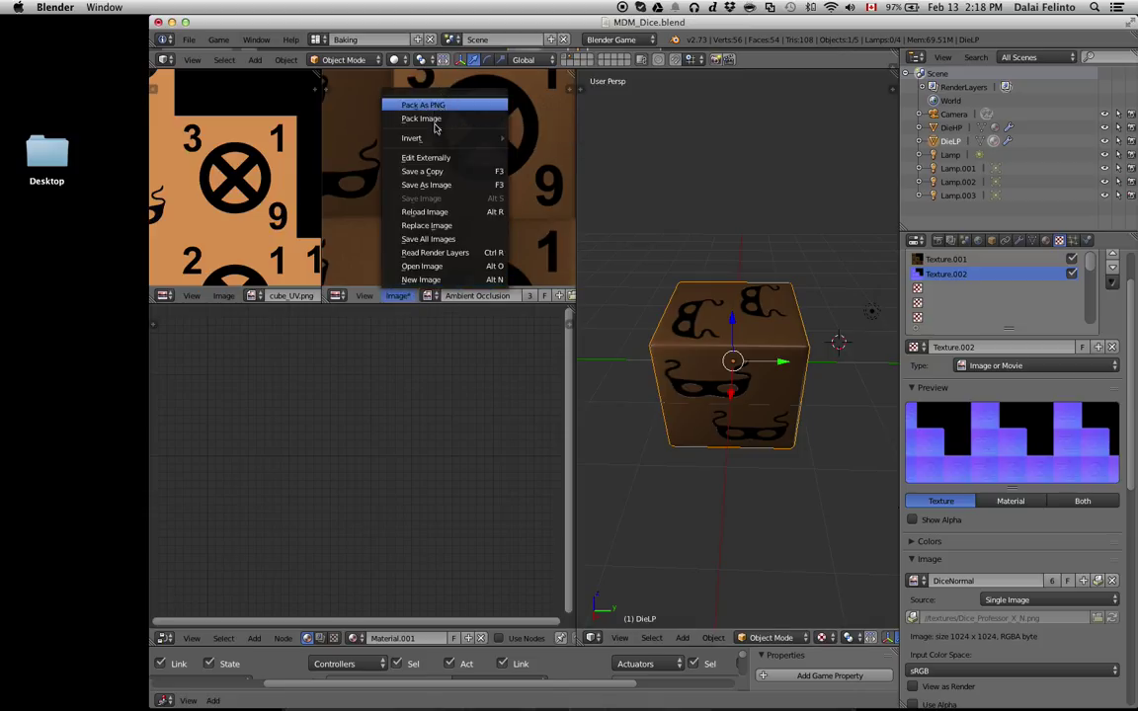
click(405, 106)
click(424, 296)
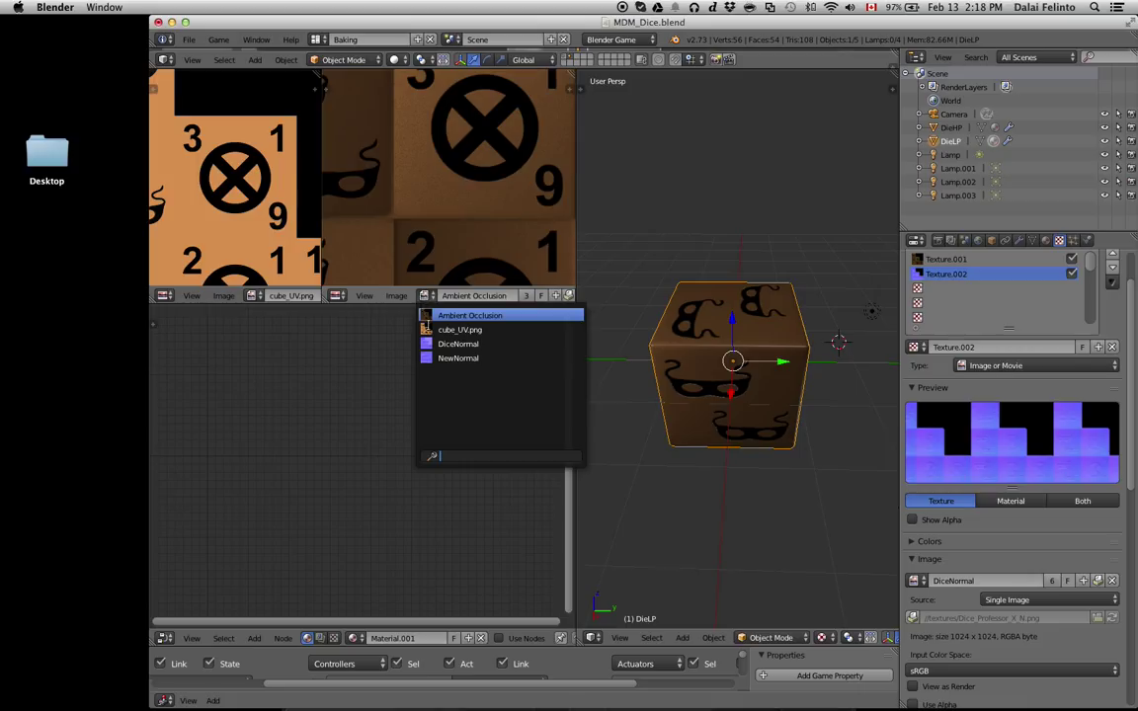
key(Down)
key(Return)
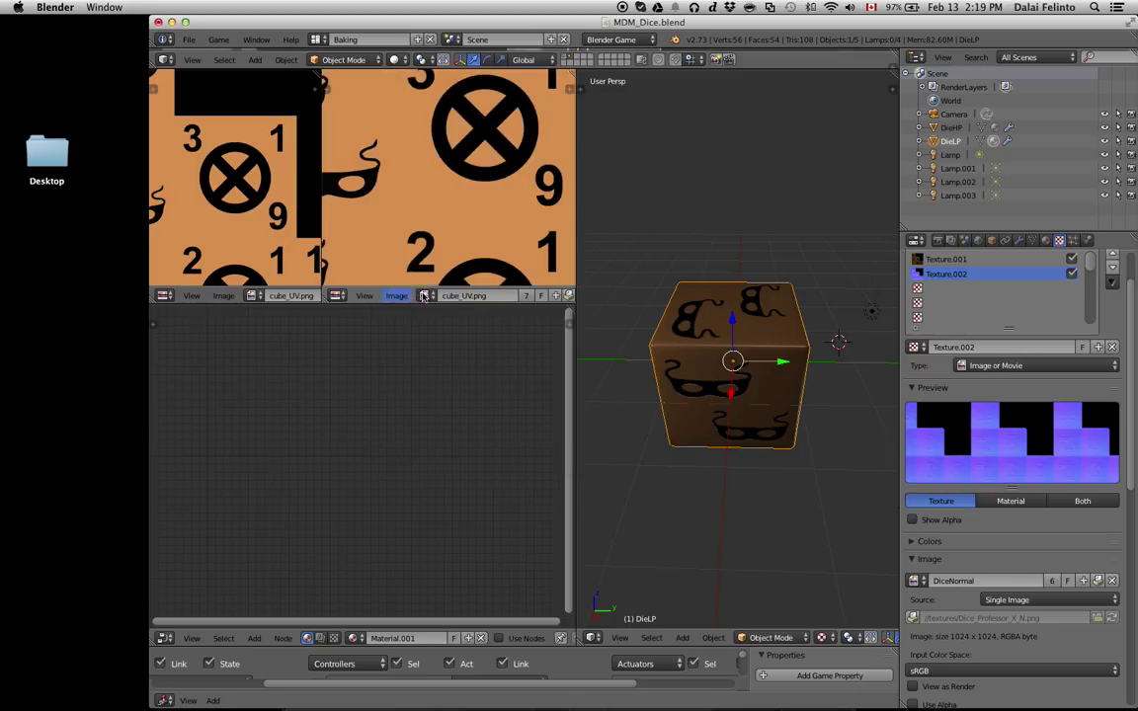
Load NewNormal, pack it as PNG, and minimize Blender.
click(424, 296)
key(Down)
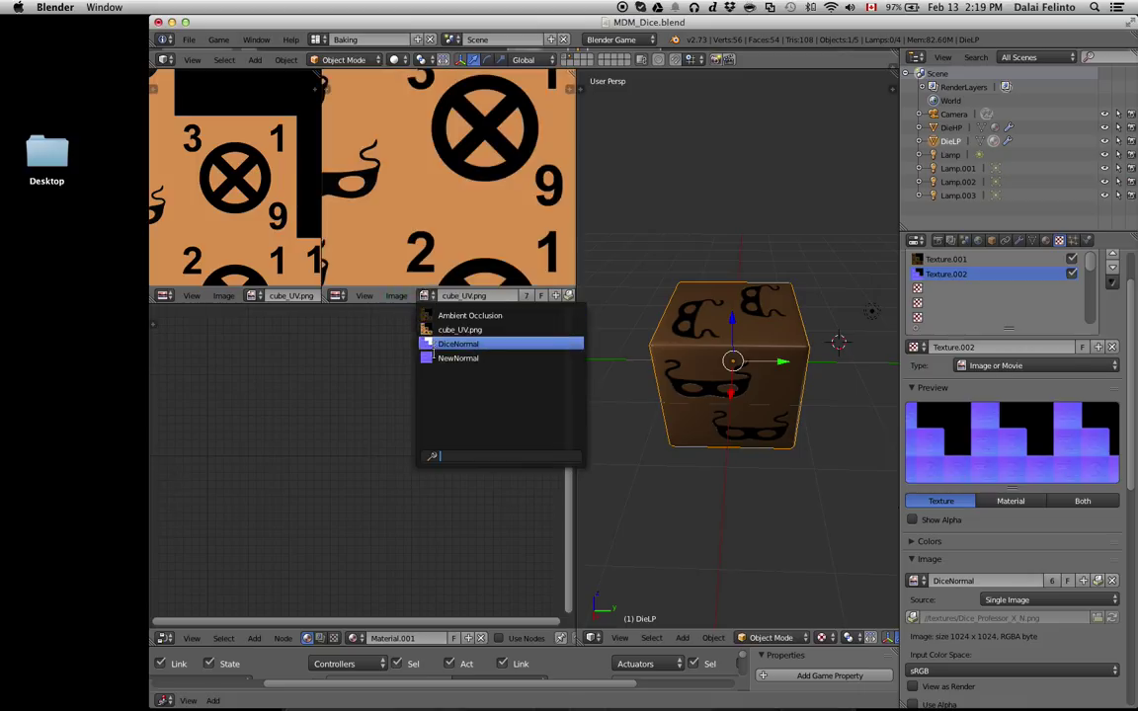
key(Down)
key(Return)
click(396, 297)
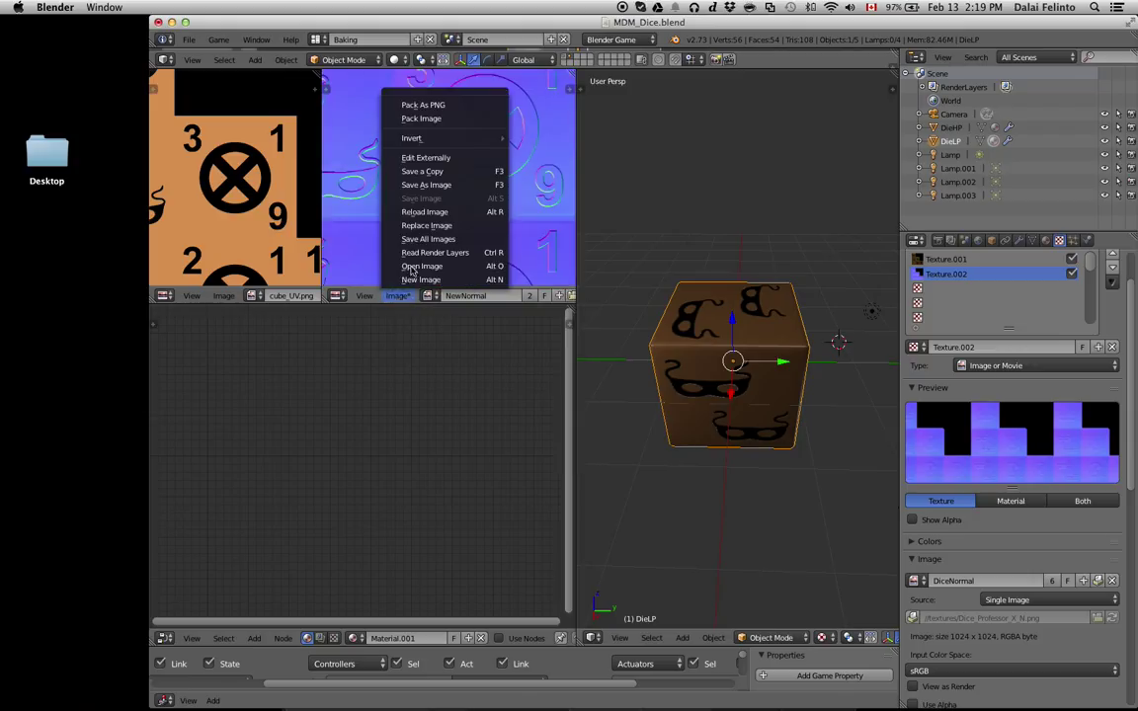
click(422, 106)
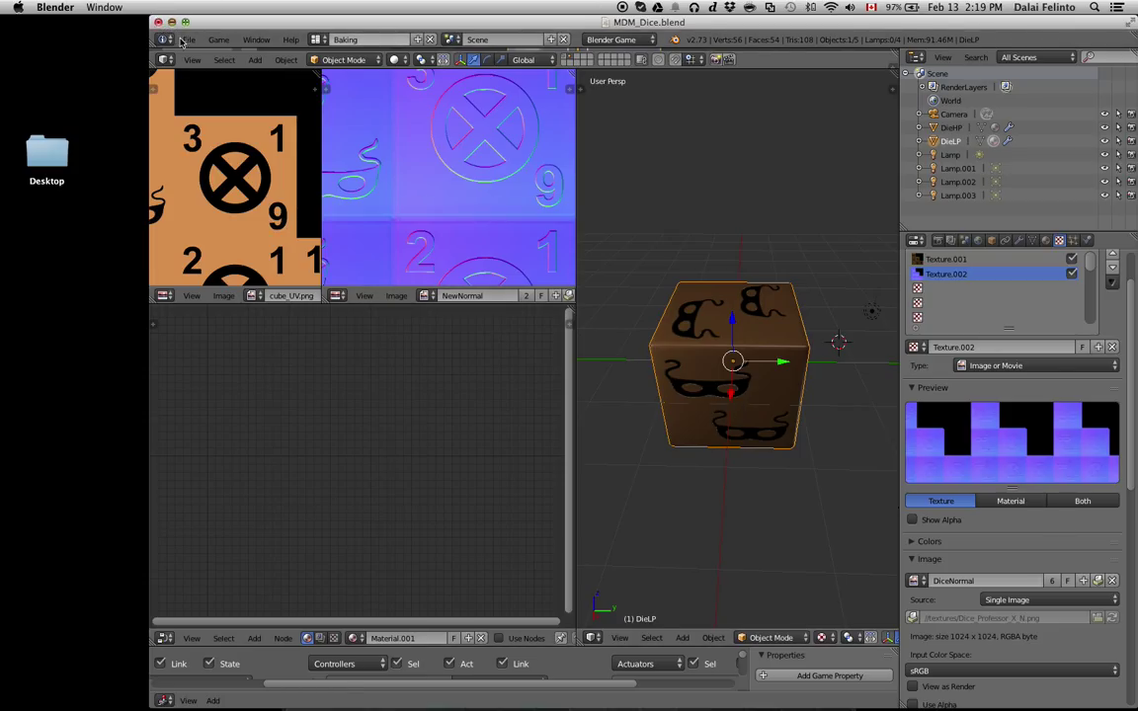
click(170, 21)
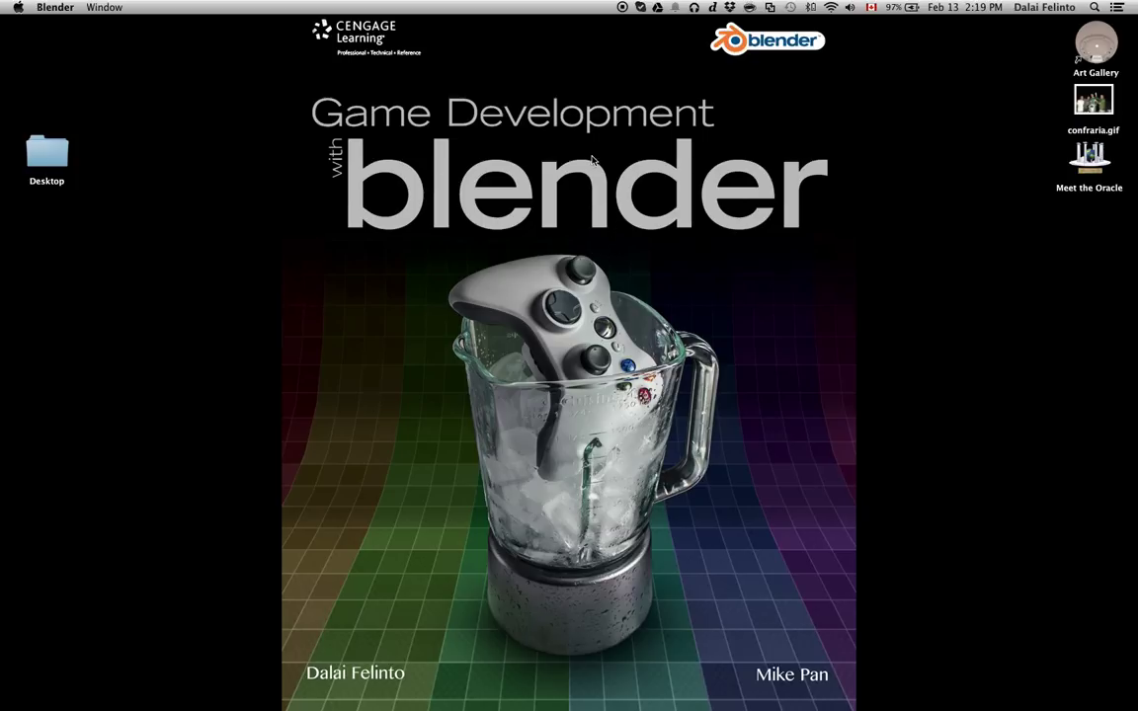